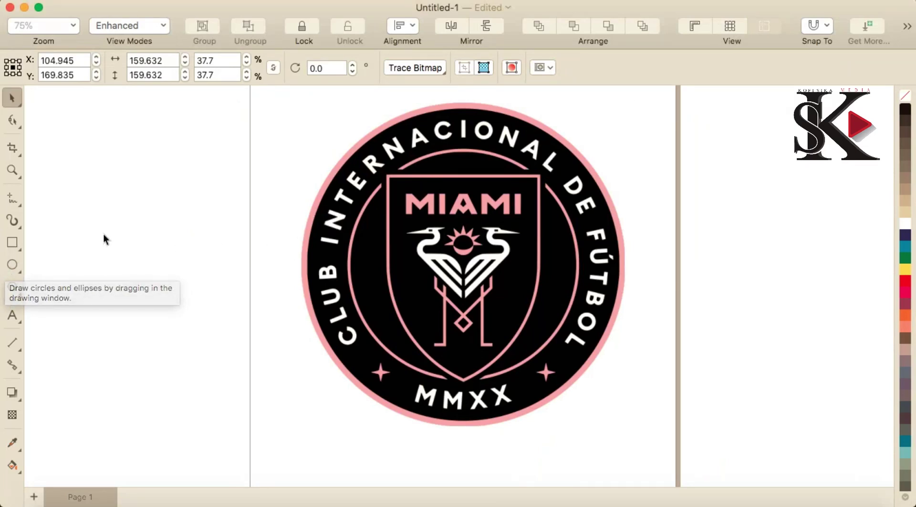
- Draw an ellipse about 138.6 by 128.1 mm over the Miami badge with the Ellipse tool
left_click(13, 265)
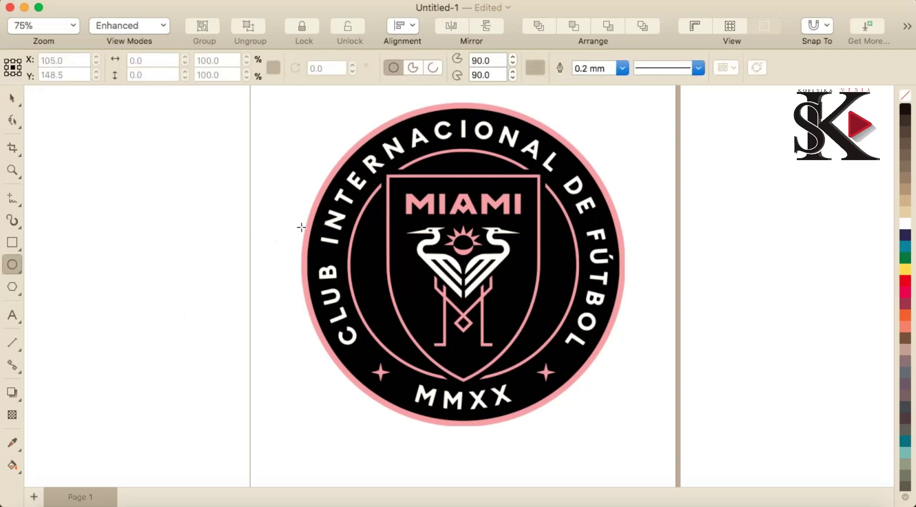
left_click_drag(309, 147, 569, 389)
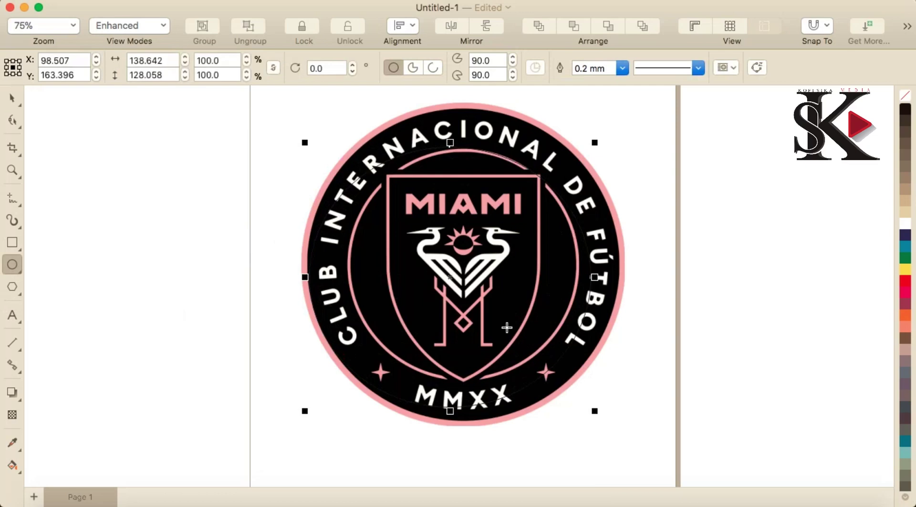
scroll(514, 348, "up", 5)
scroll(513, 348, "down", 5)
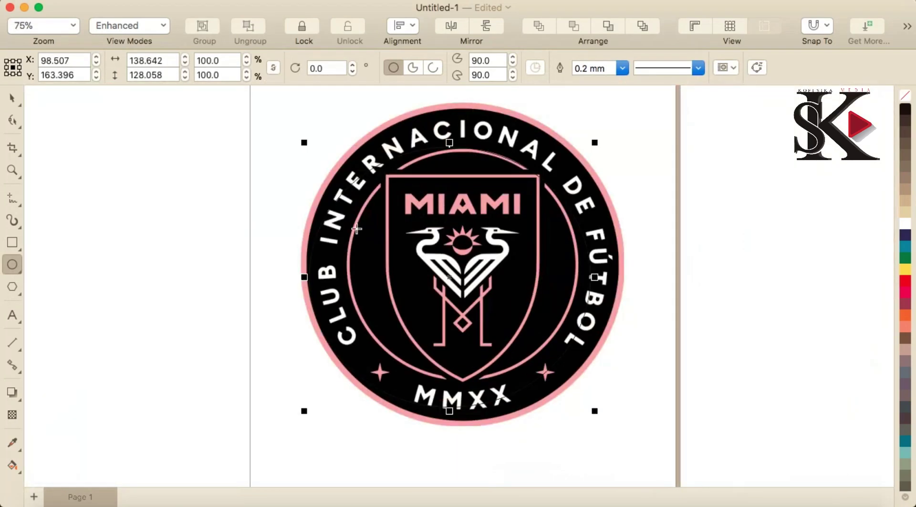
- Stretch the ellipse to about 151.5 by 152.9 mm so it follows the outer edge of the badge's black disc
left_click(13, 99)
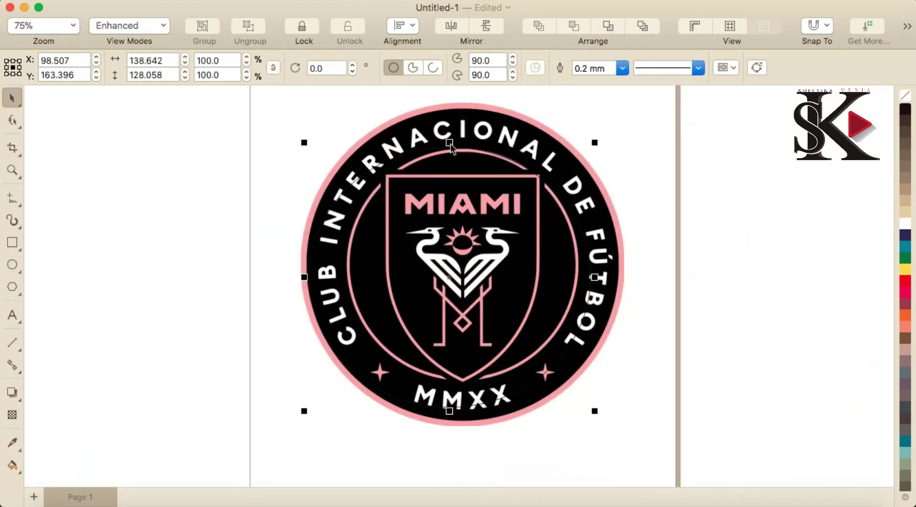
left_click_drag(449, 144, 461, 113)
left_click_drag(595, 260, 618, 281)
left_click_drag(462, 411, 468, 429)
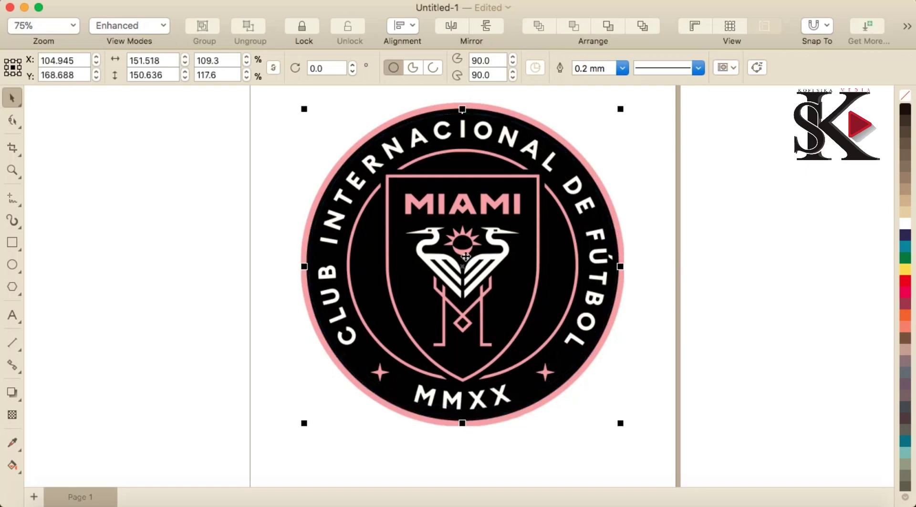
scroll(462, 109, "up", 5)
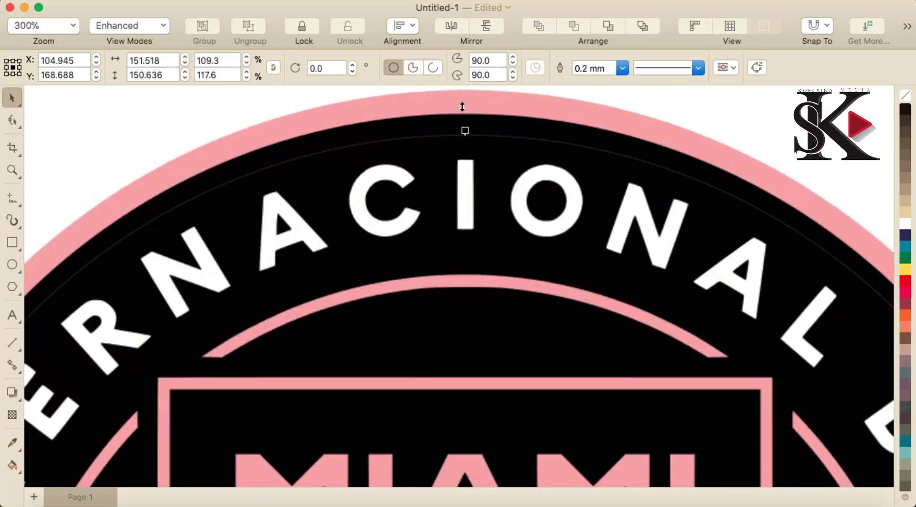
mouse_move(465, 130)
left_mouse_down()
mouse_move(468, 110)
mouse_move(464, 118)
left_mouse_up()
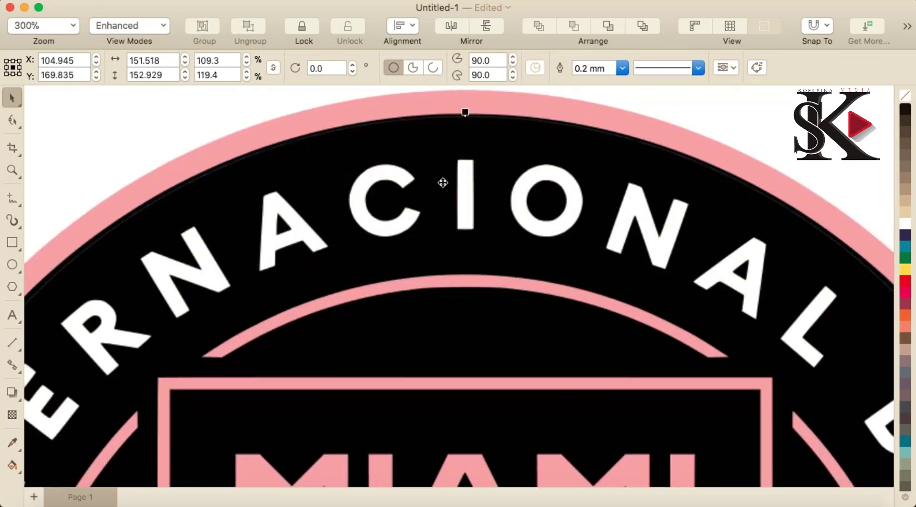
- Scale the circle down to about 115.3 by 116.4 mm and bring it close to the badge's inner pink ring
scroll(444, 182, "down", 8)
scroll(455, 213, "up", 3)
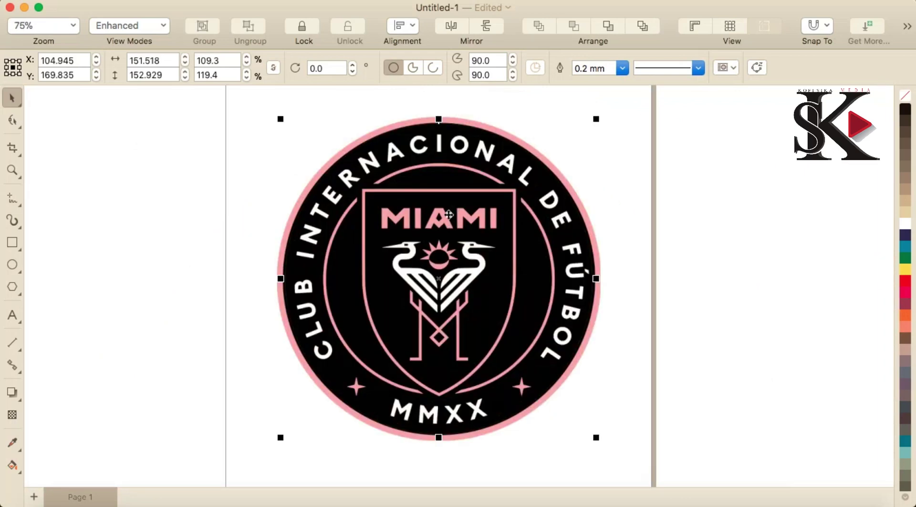
scroll(446, 234, "up", 3)
scroll(447, 235, "down", 3)
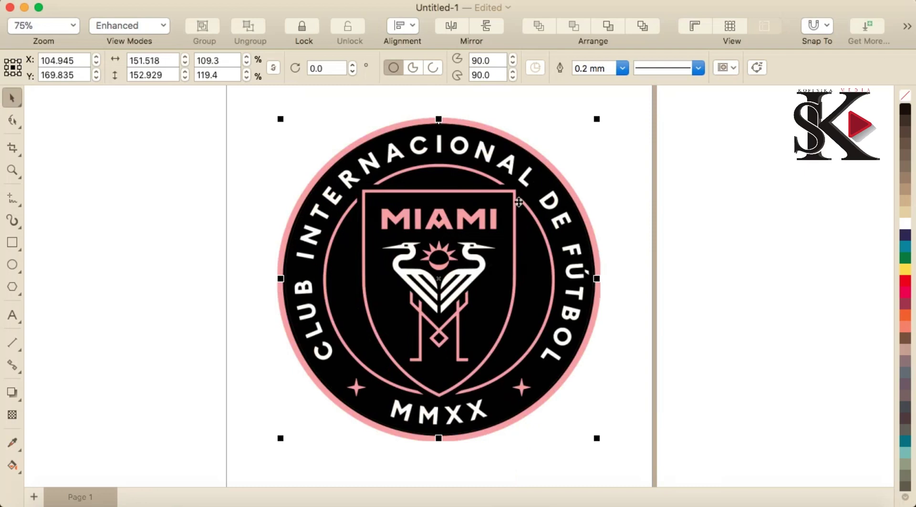
left_click_drag(597, 119, 540, 178)
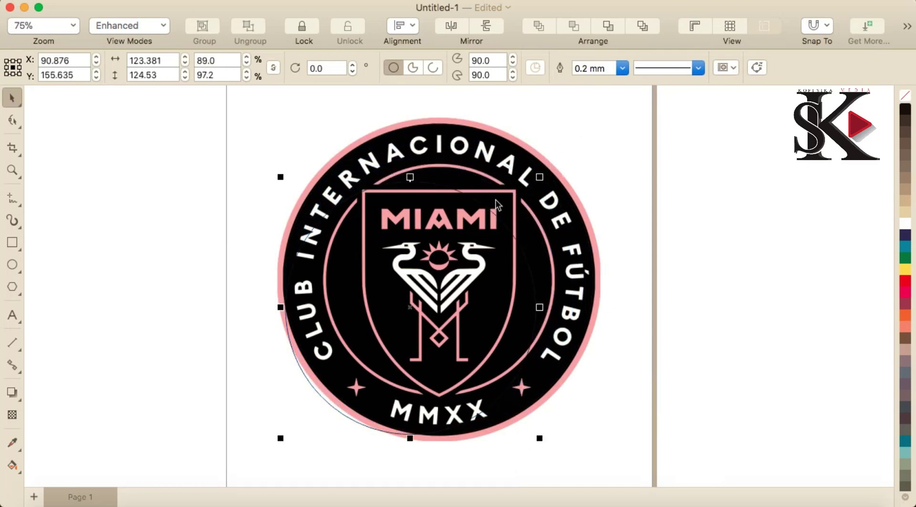
left_click_drag(498, 203, 500, 197)
left_click_drag(575, 421, 565, 404)
- Pull in the circle's left and lower edges to the inner pink ring, sizing it about 112.2 by 113.4 mm
scroll(316, 298, "up", 4)
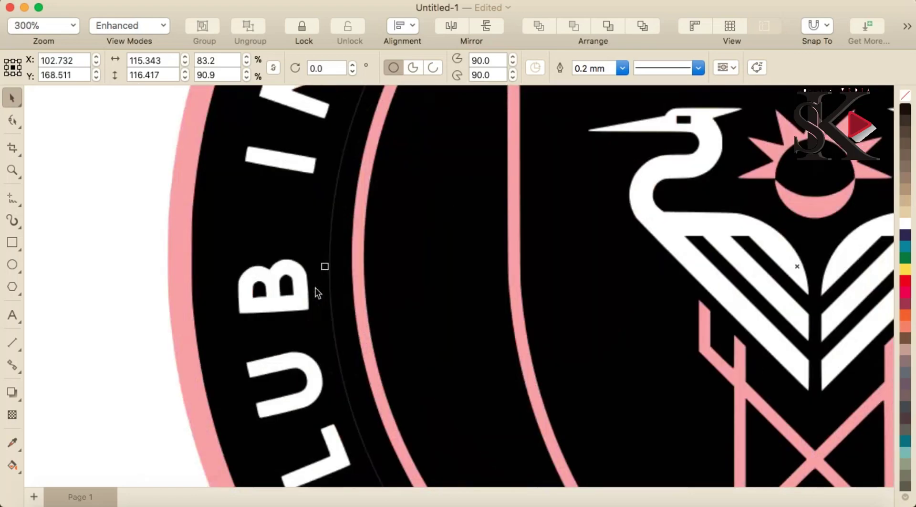
left_click_drag(325, 267, 353, 266)
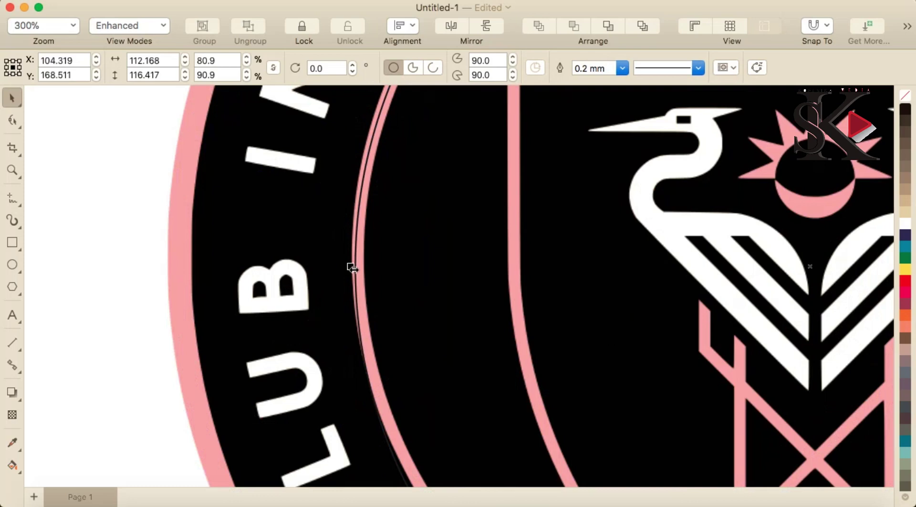
scroll(354, 266, "down", 4)
scroll(448, 400, "up", 4)
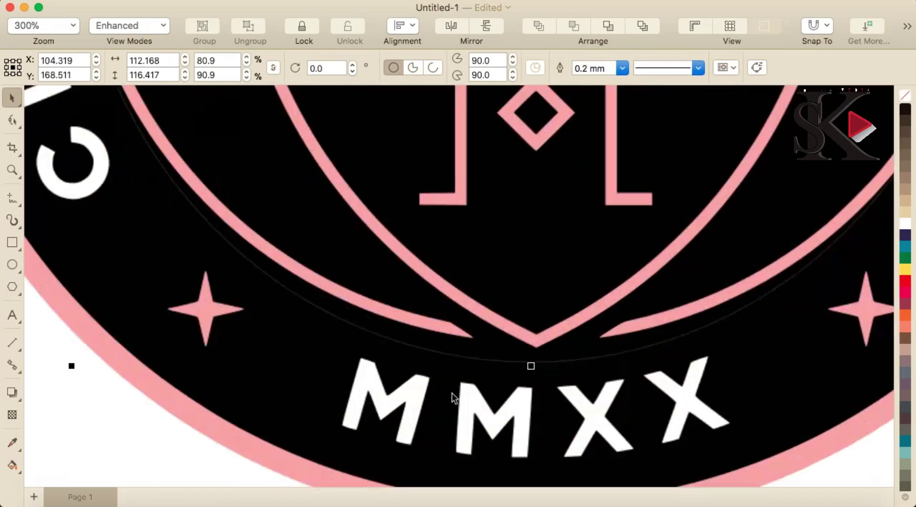
left_click_drag(533, 367, 540, 345)
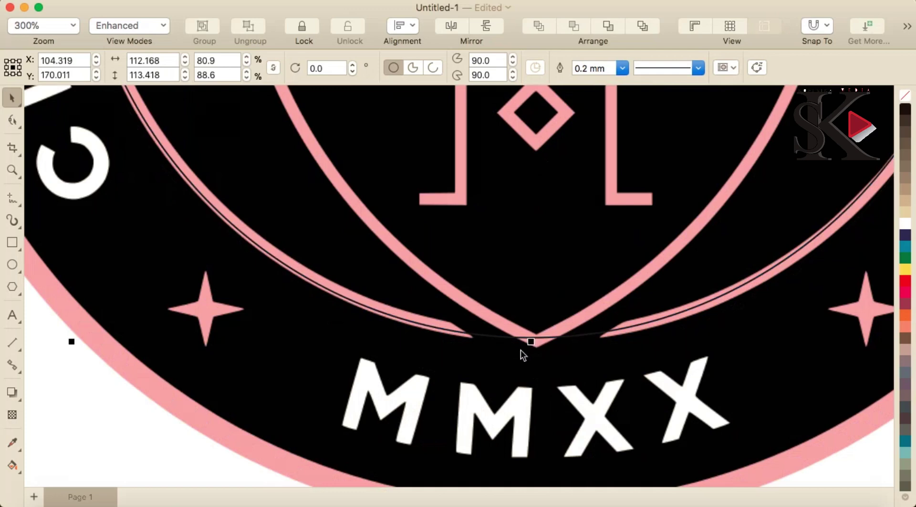
- Examine how closely the circle follows the inner pink ring along its upper arc and both sides
scroll(520, 351, "down", 6)
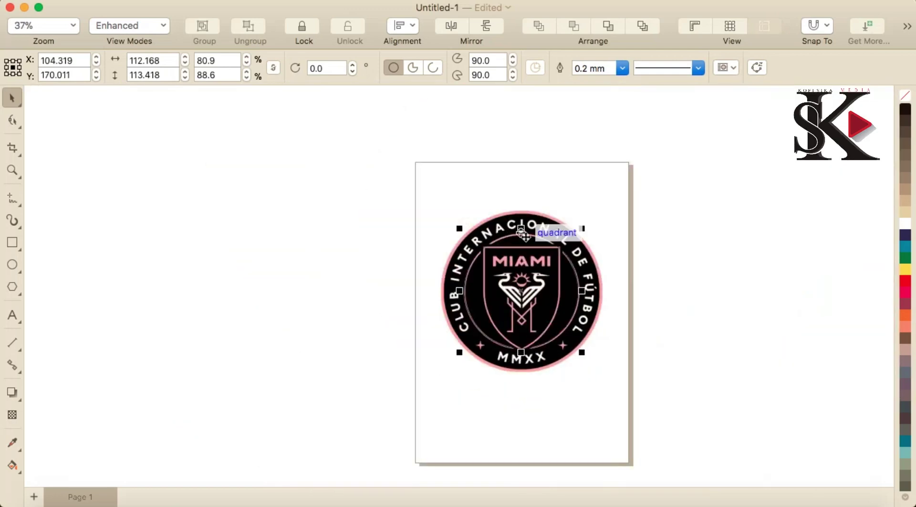
scroll(527, 233, "up", 7)
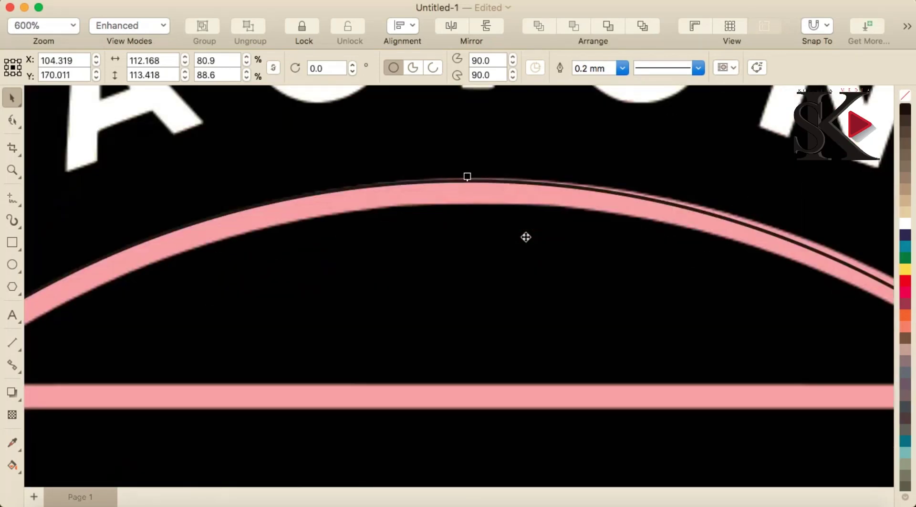
scroll(526, 237, "down", 2)
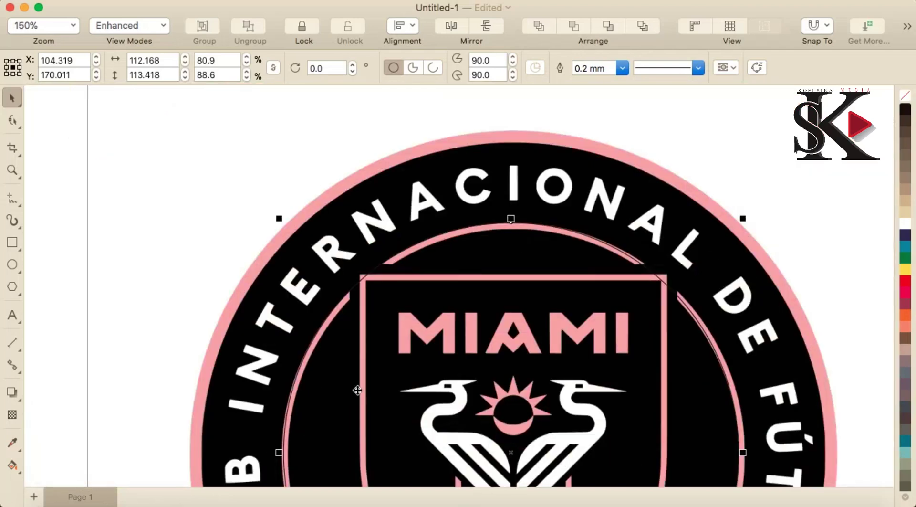
scroll(770, 465, "up", 1)
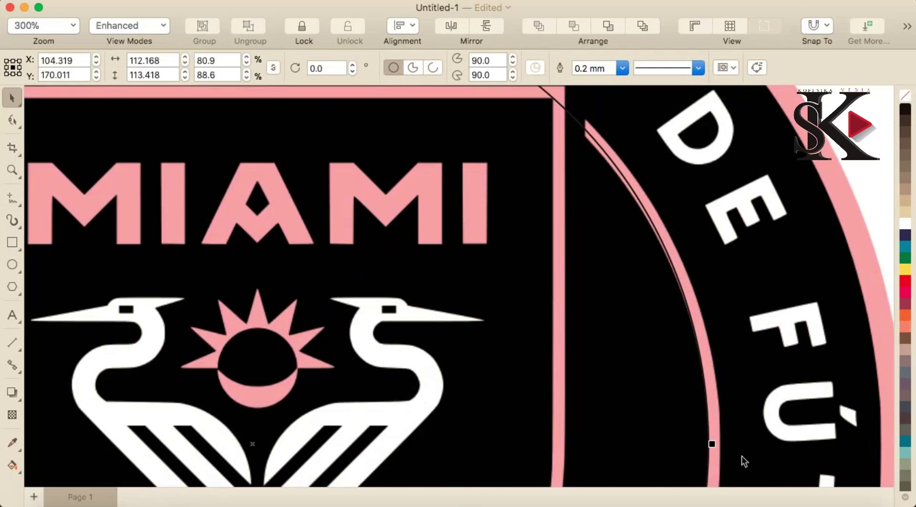
left_click_drag(714, 445, 708, 444)
scroll(570, 421, "down", 1)
scroll(259, 275, "up", 1)
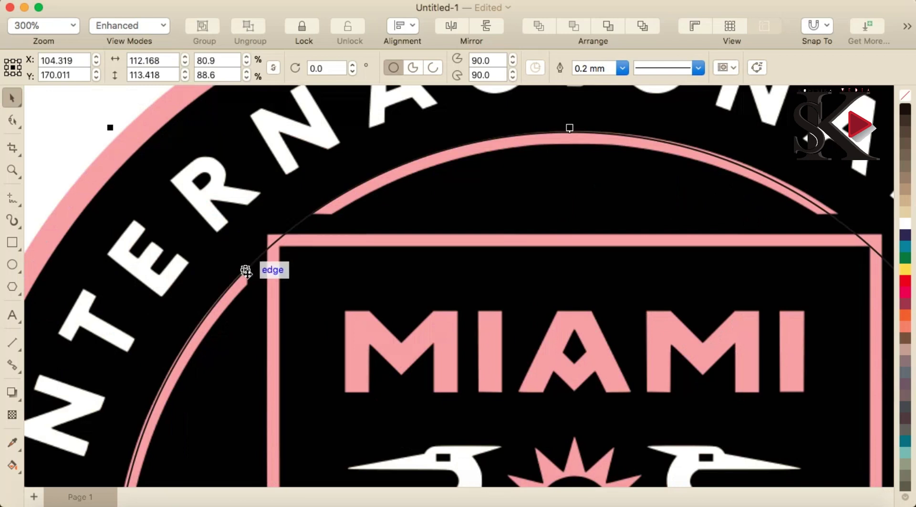
- Convert the inner ring circle to curves
scroll(248, 276, "up", 2)
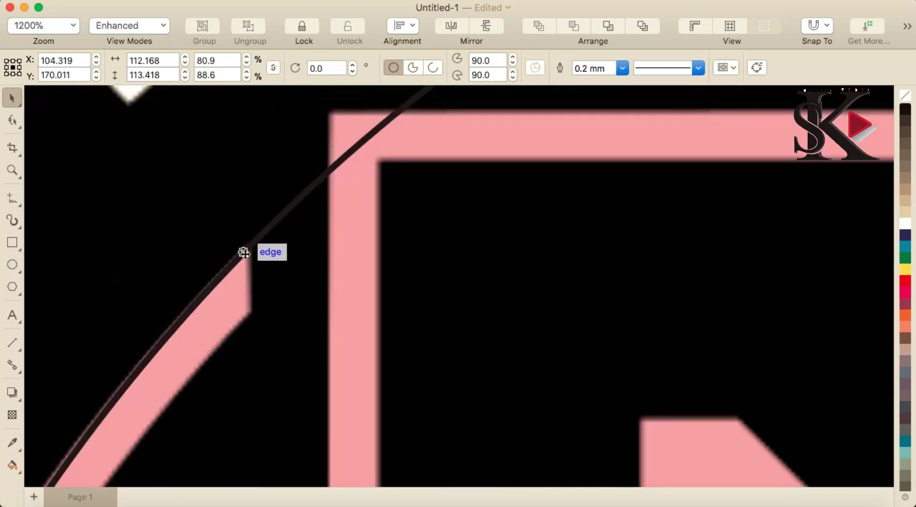
right_click(245, 255)
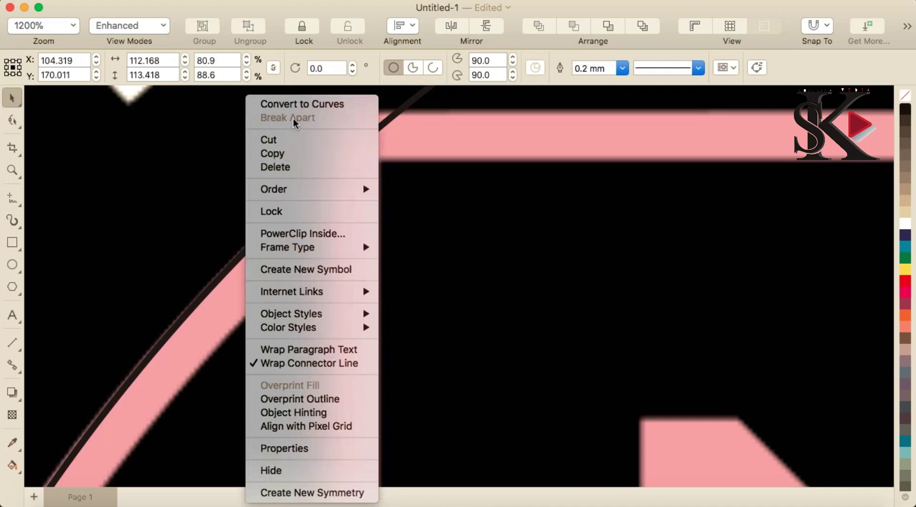
left_click(299, 105)
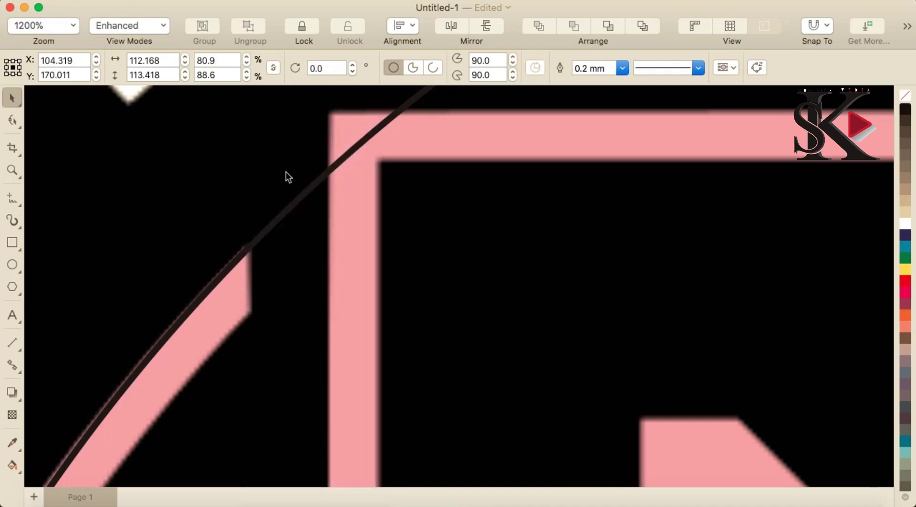
- Mark both ends of the ring's gap at the shield's upper-left corner and delete the curve segment between them
left_click(248, 248)
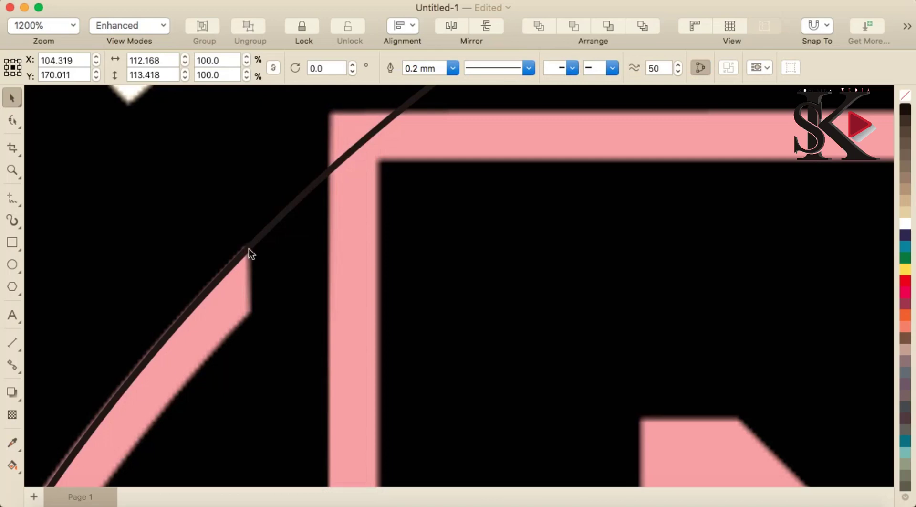
double_click(248, 248)
scroll(284, 255, "down", 2)
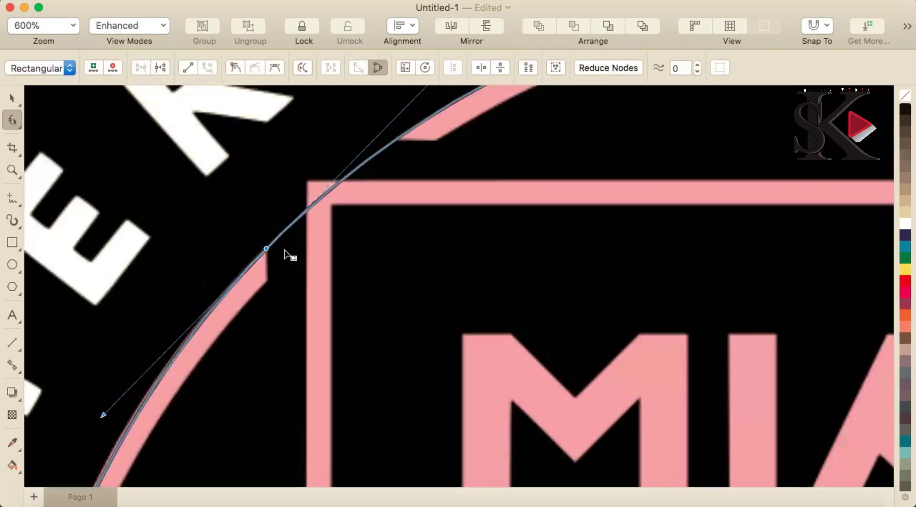
key("Escape")
left_click(399, 140)
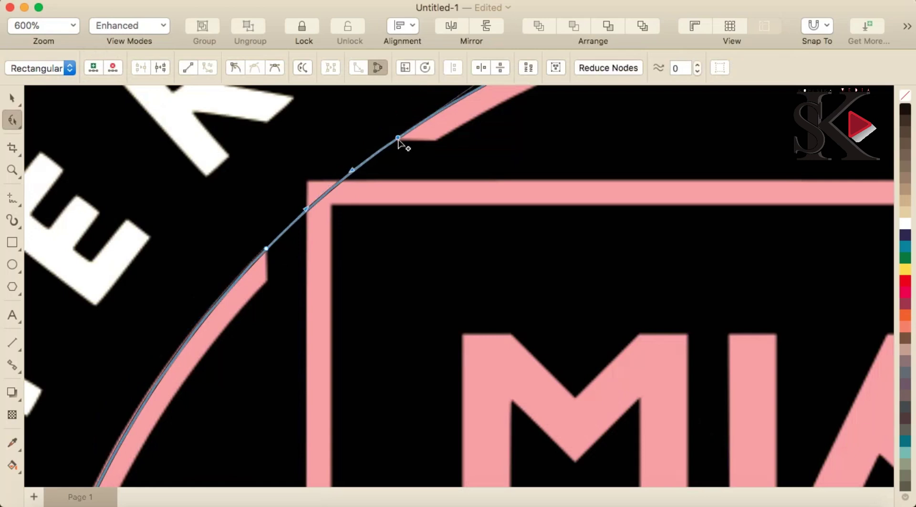
right_click(331, 189)
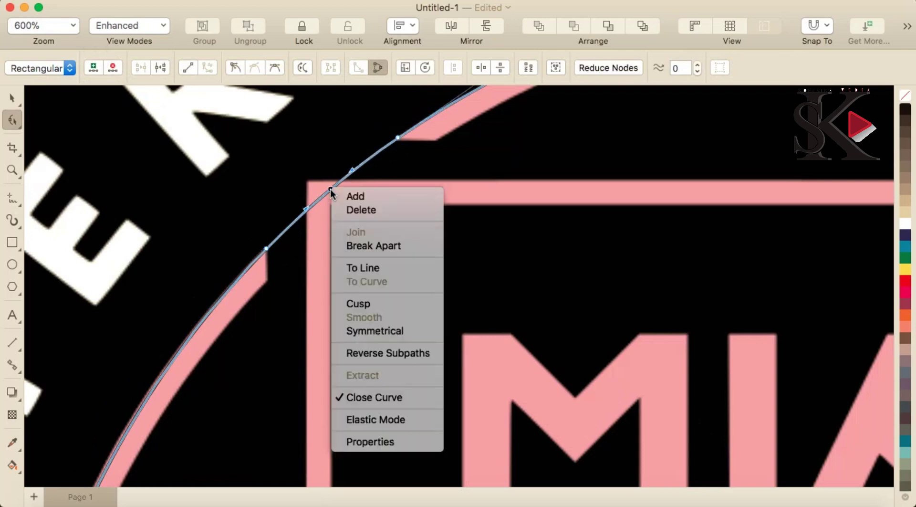
left_click(372, 210)
key("super+minus")
key("super+minus")
key("super+minus")
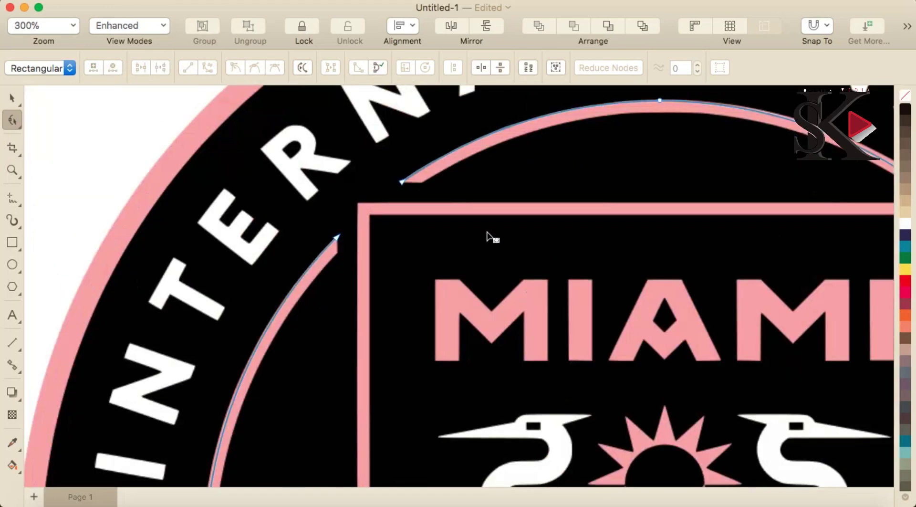
- Mark both ends of the ring's gap at the shield's upper-right corner and delete the curve segment between them
scroll(688, 234, "up", 5)
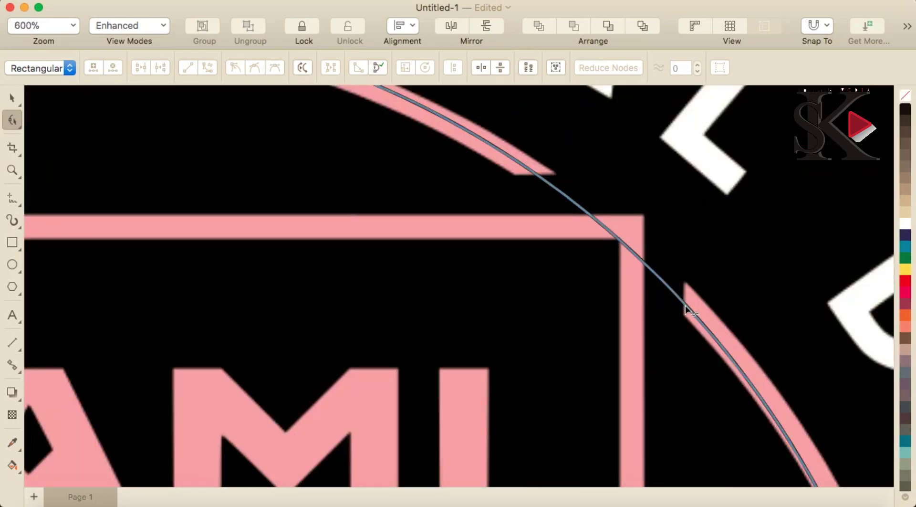
left_click(686, 305)
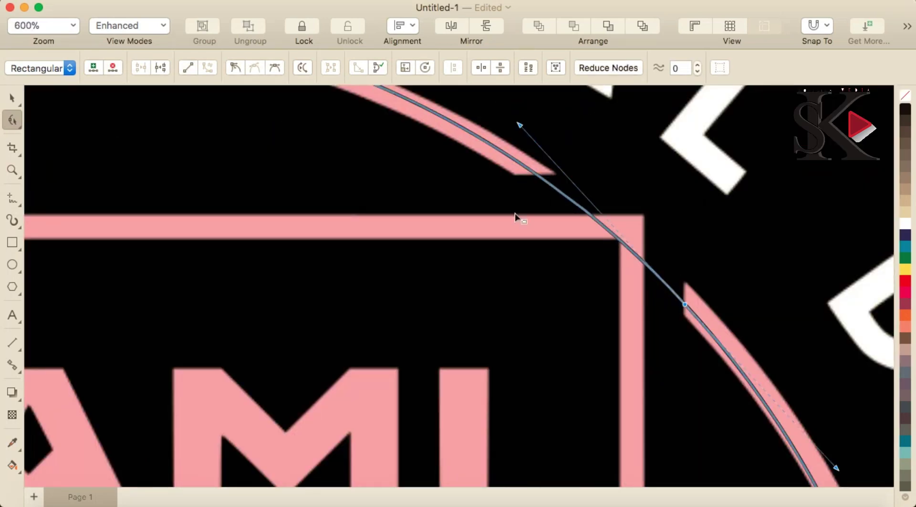
left_click(535, 178)
left_click(536, 175)
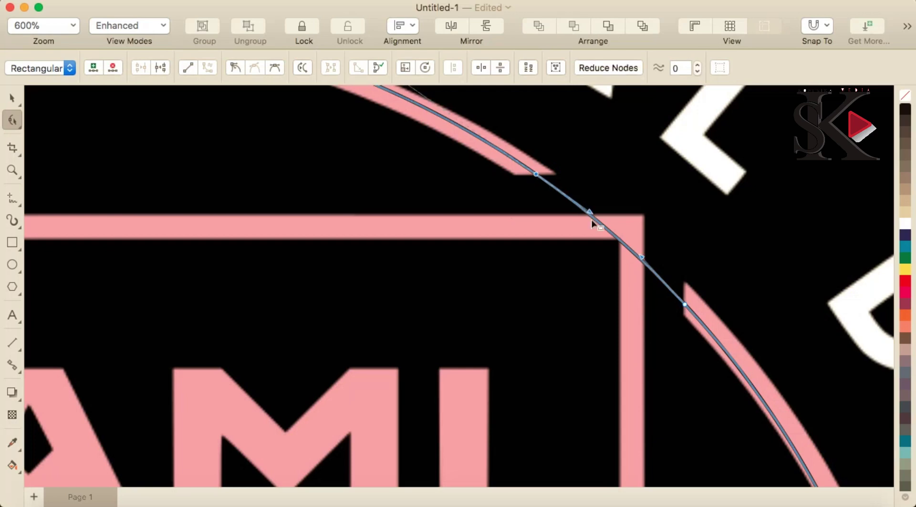
right_click(612, 237)
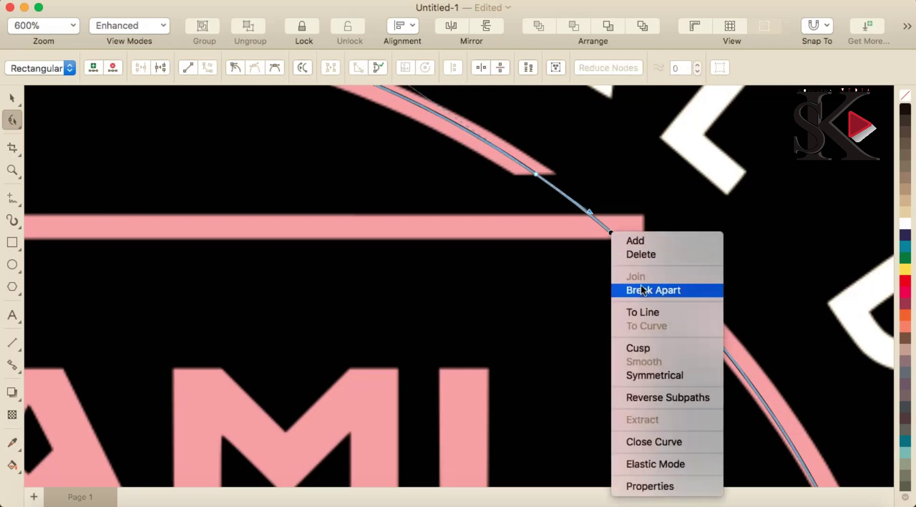
left_click(646, 258)
scroll(606, 280, "down", 6)
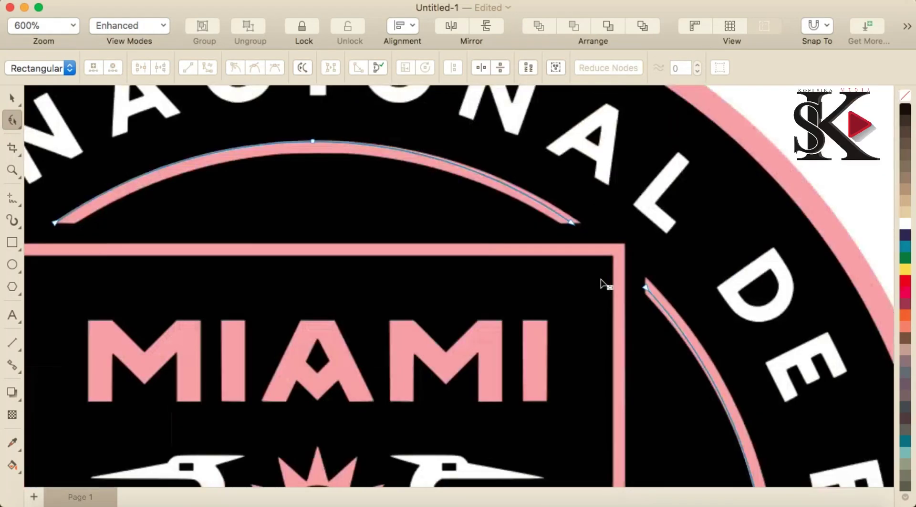
- Mark both ends of the ring's gap at the shield's bottom tip, then delete the middle node and the curve segment between them
scroll(529, 382, "down", 4)
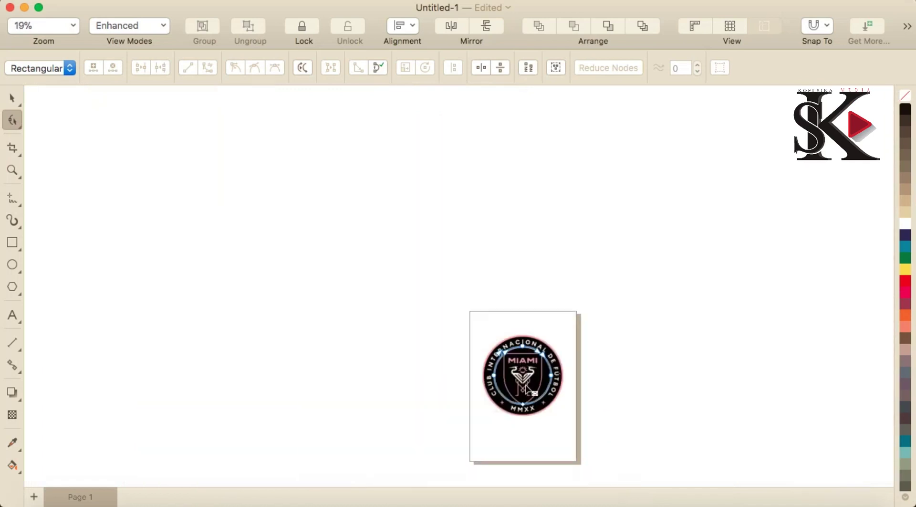
scroll(532, 397, "up", 4)
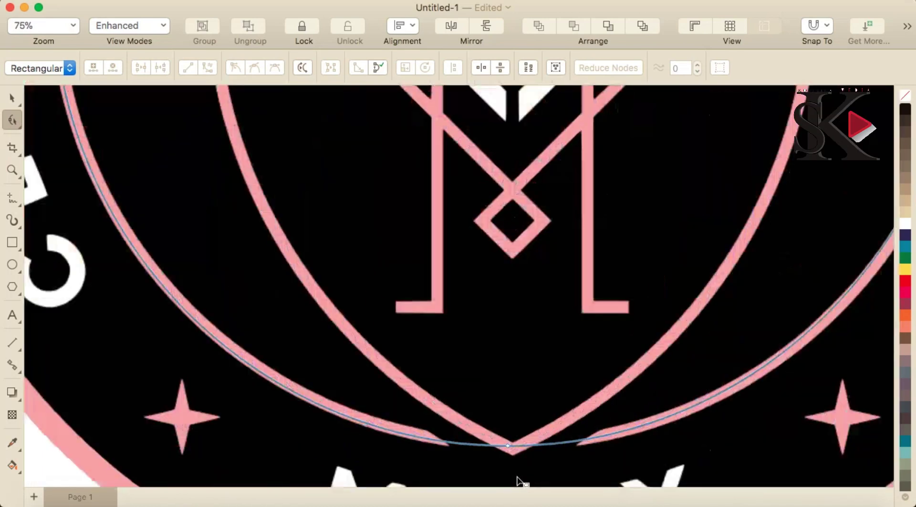
scroll(518, 470, "up", 6)
double_click(653, 411)
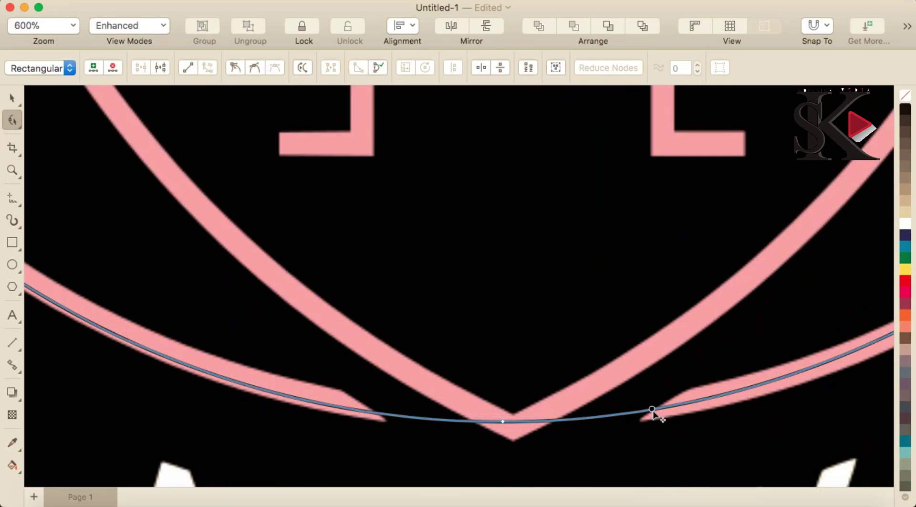
left_click(374, 413)
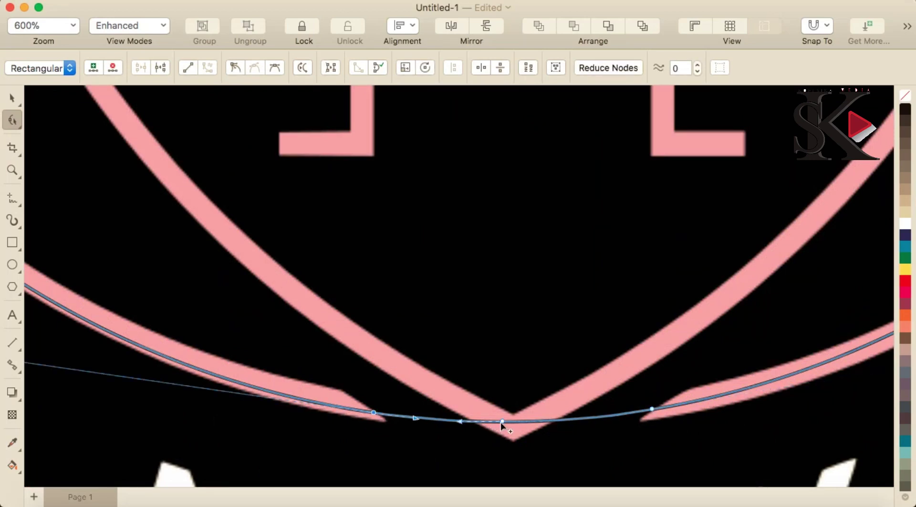
right_click(501, 422)
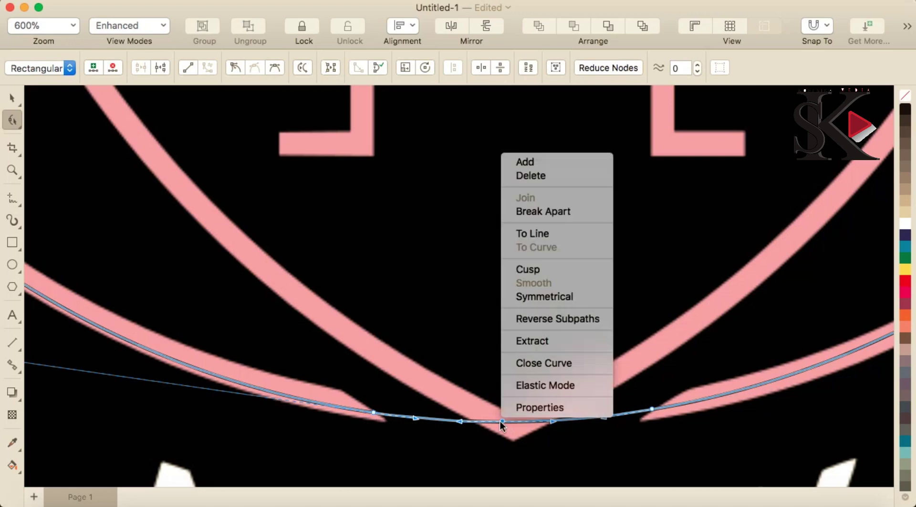
left_click(534, 176)
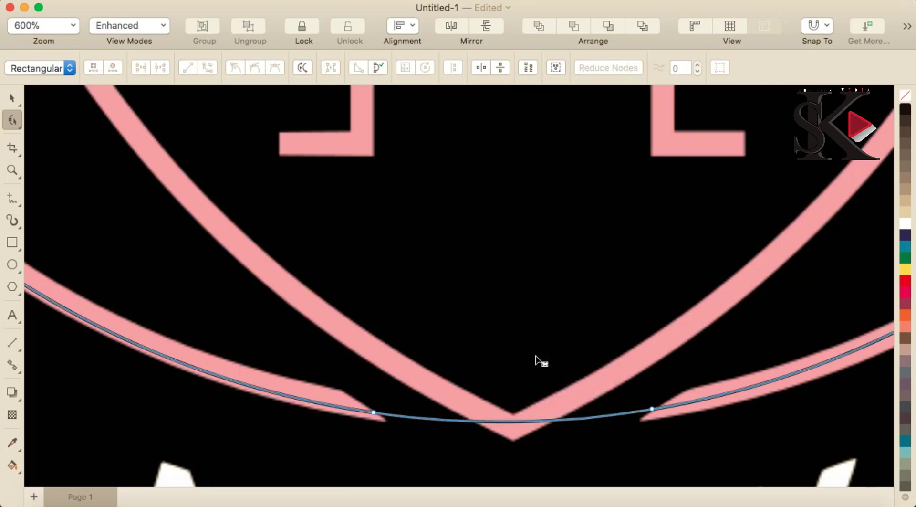
right_click(508, 422)
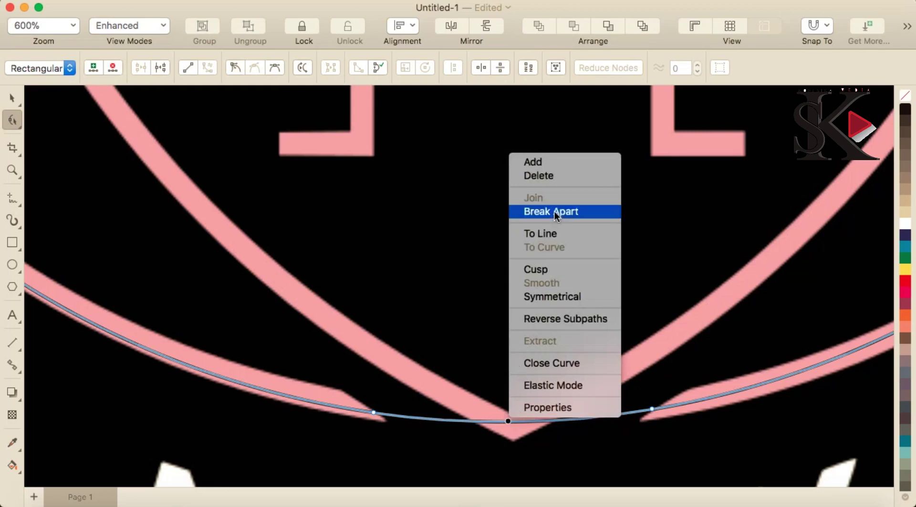
left_click(554, 178)
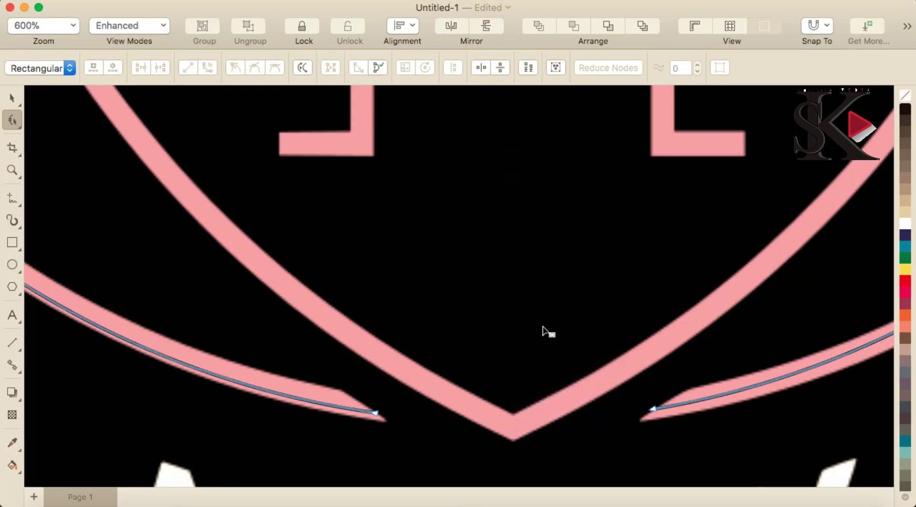
- Draw a rectangle about 74 mm wide and 73 mm high from the shield's upper-left corner across its full width
scroll(542, 326, "down", 10)
scroll(596, 203, "up", 5)
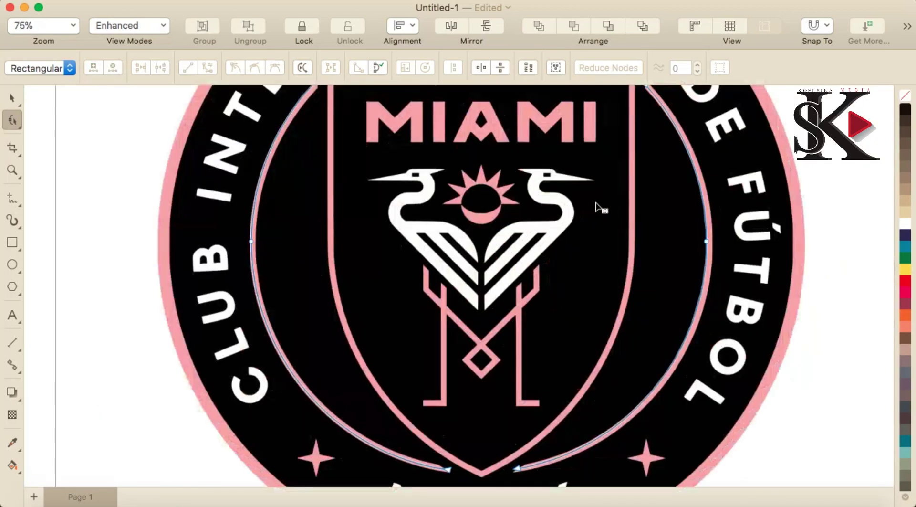
scroll(596, 205, "down", 3)
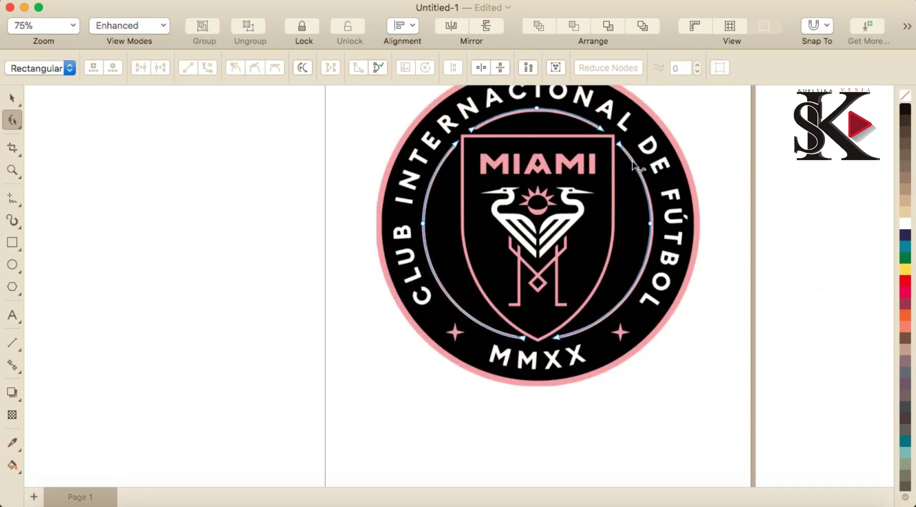
left_click(12, 243)
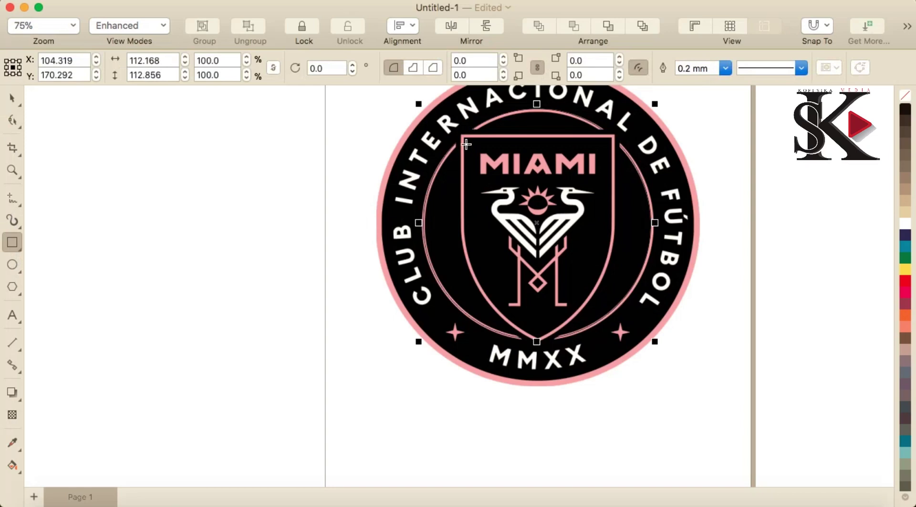
left_click_drag(463, 136, 616, 285)
- Convert the shield's rectangle to curves
scroll(654, 248, "down", 3)
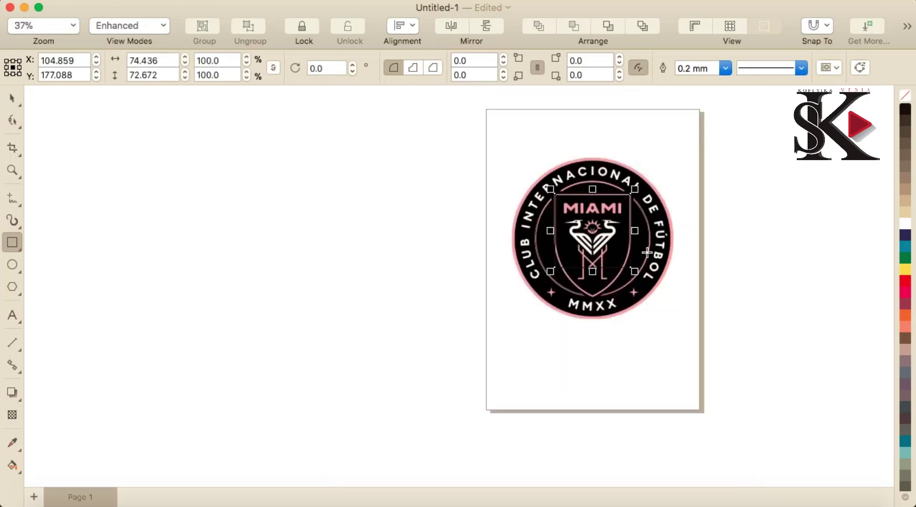
scroll(675, 241, "up", 3)
scroll(673, 239, "up", 3)
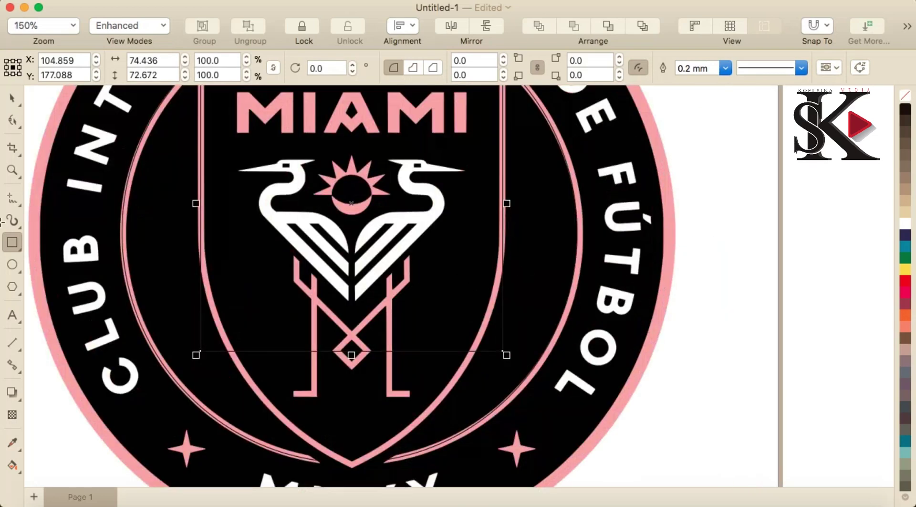
left_click(13, 123)
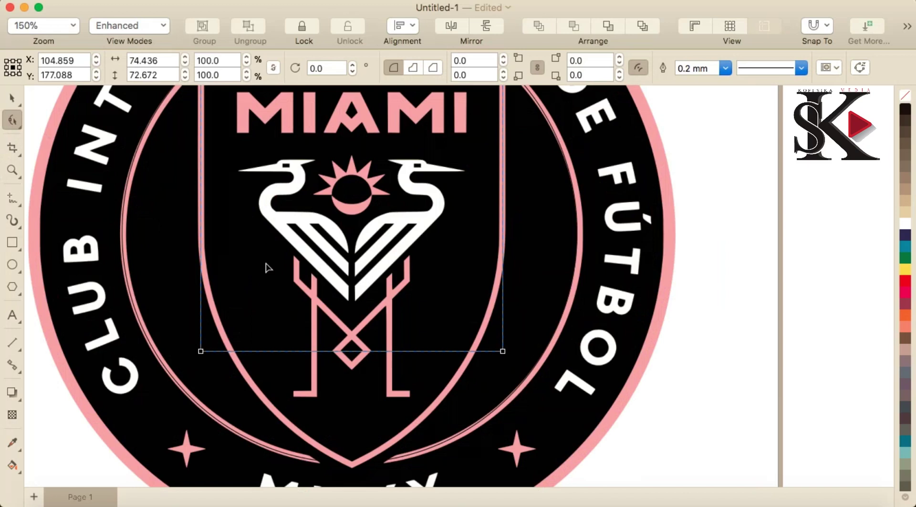
right_click(266, 264)
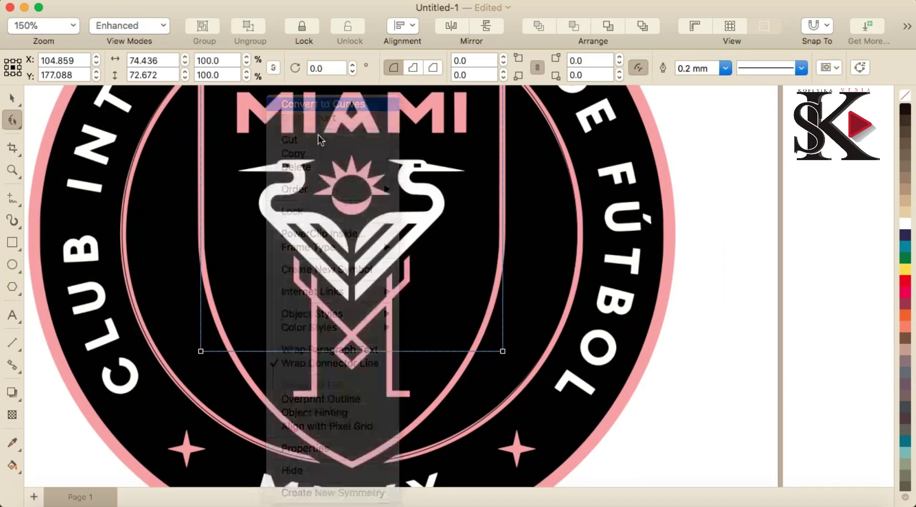
left_click(322, 105)
- Add a node on each side where the shield starts curving, move the lower-right corner to the shield's tip and delete the lower-left corner
left_click(201, 244)
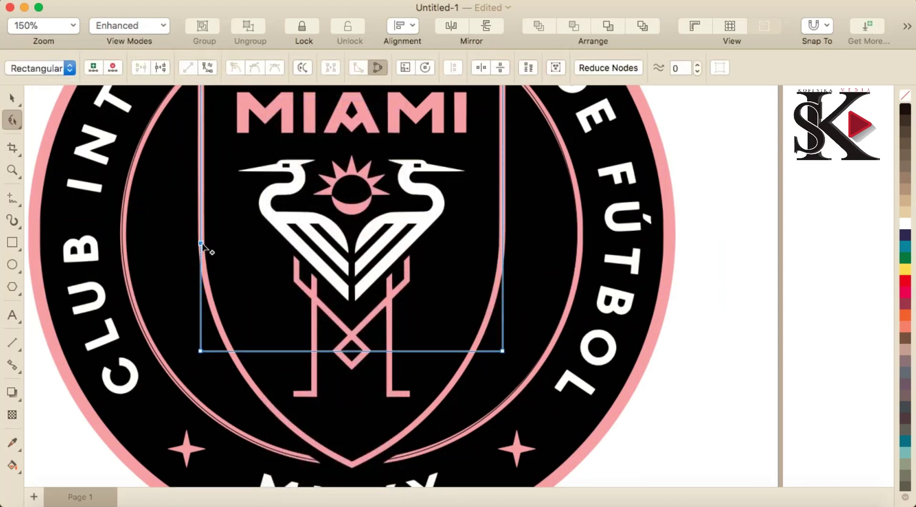
left_click(504, 232)
left_click_drag(503, 351, 351, 463)
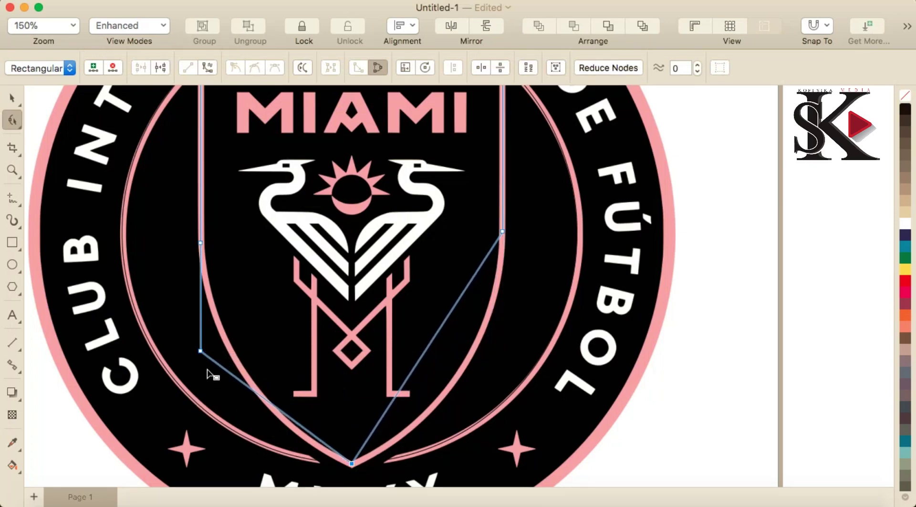
right_click(200, 351)
left_click(262, 104)
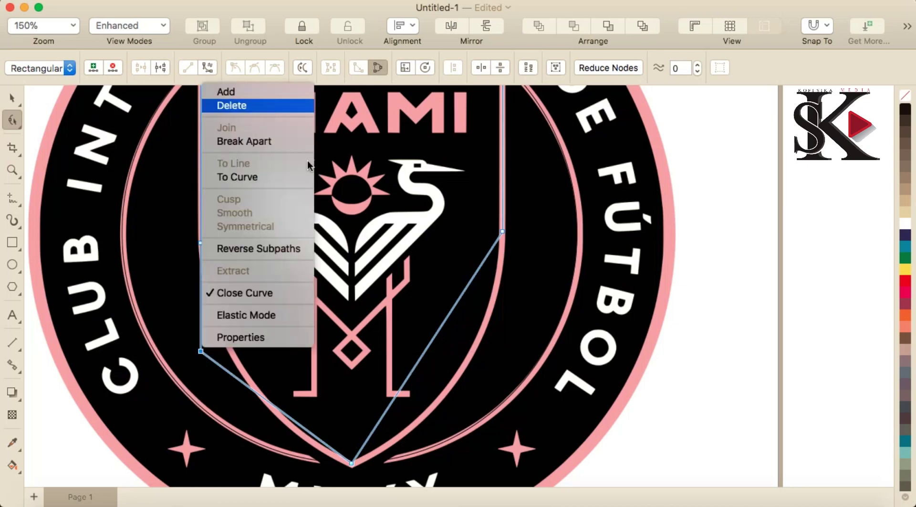
- Turn the outline's two slanted lower edges into curves and bend them to follow the shield's lower sides
right_click(448, 326)
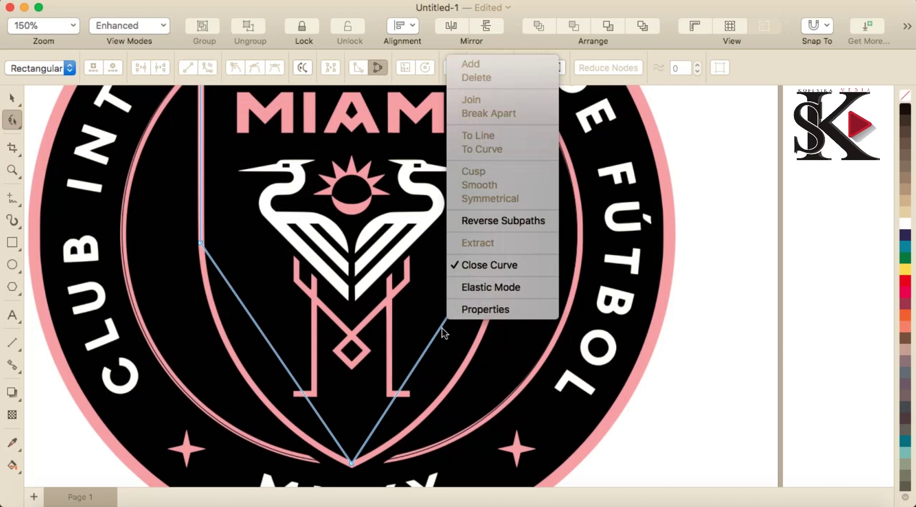
right_click(442, 327)
left_click(496, 155)
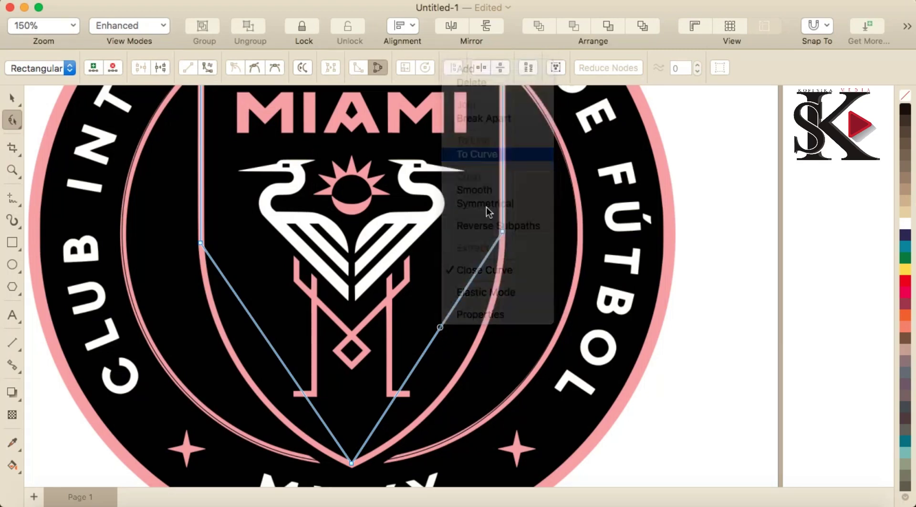
left_click_drag(442, 331, 461, 372)
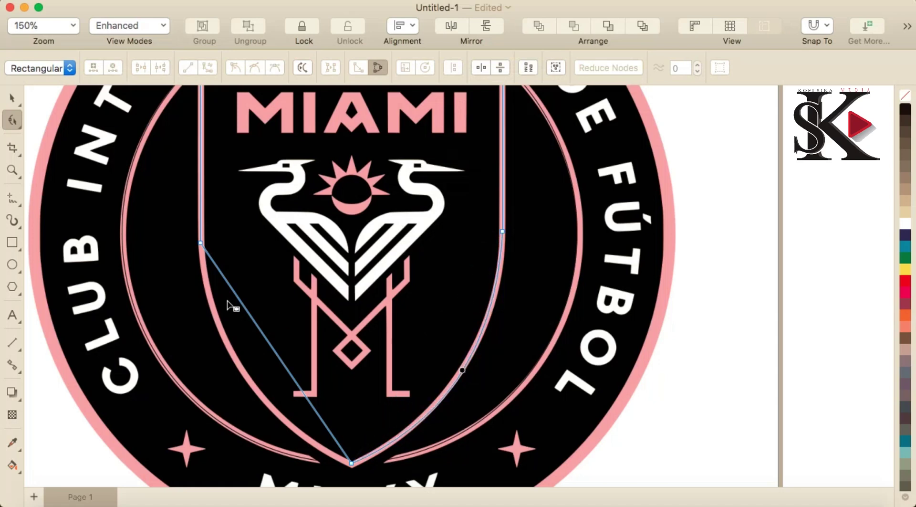
right_click(262, 335)
left_click(320, 153)
left_click_drag(270, 347, 242, 370)
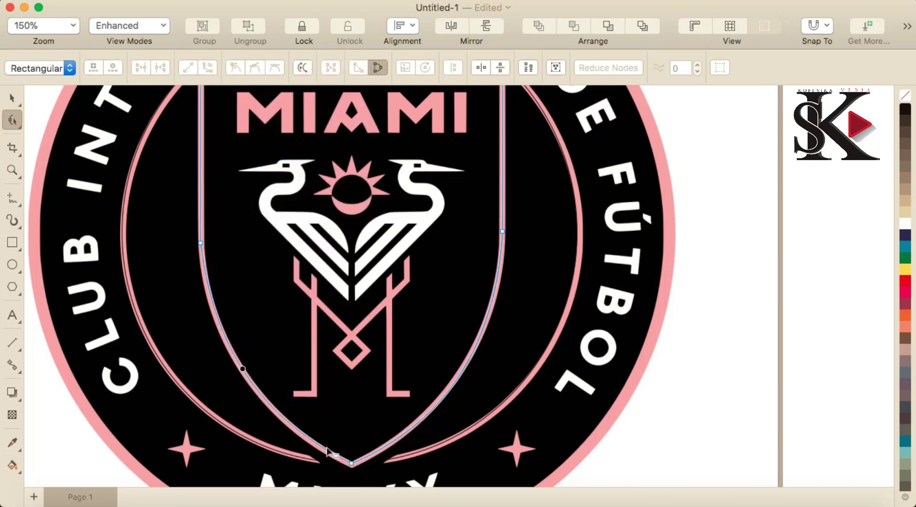
- Draw a rectangle about 15.9 by 11 mm between the herons' pink legs and convert it to curves
scroll(357, 426, "down", 2)
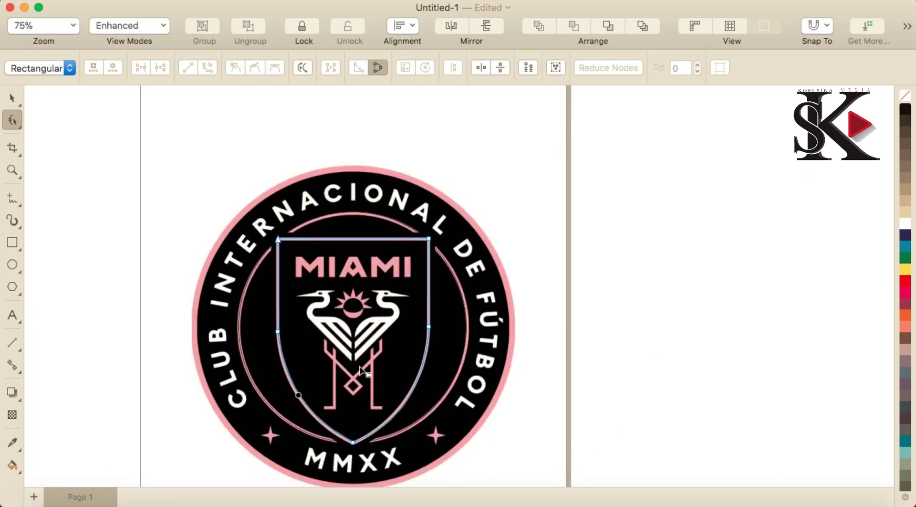
scroll(359, 362, "up", 2)
scroll(357, 414, "up", 2)
scroll(359, 420, "down", 2)
scroll(358, 428, "up", 2)
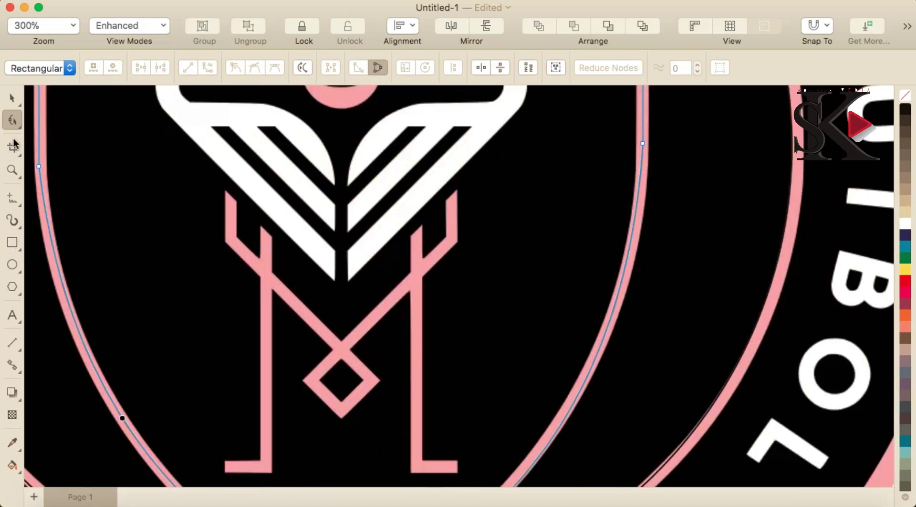
left_click(14, 100)
left_click(13, 241)
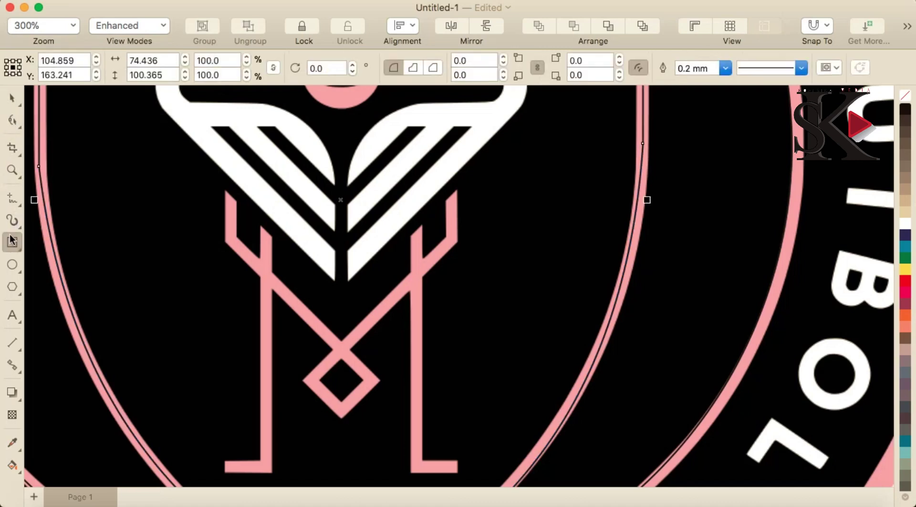
left_click_drag(280, 255, 409, 344)
left_click(12, 121)
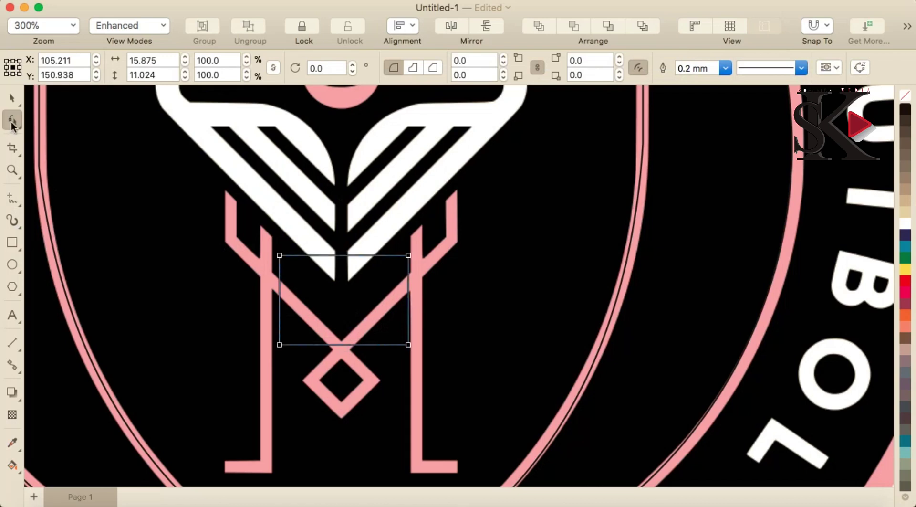
right_click(312, 287)
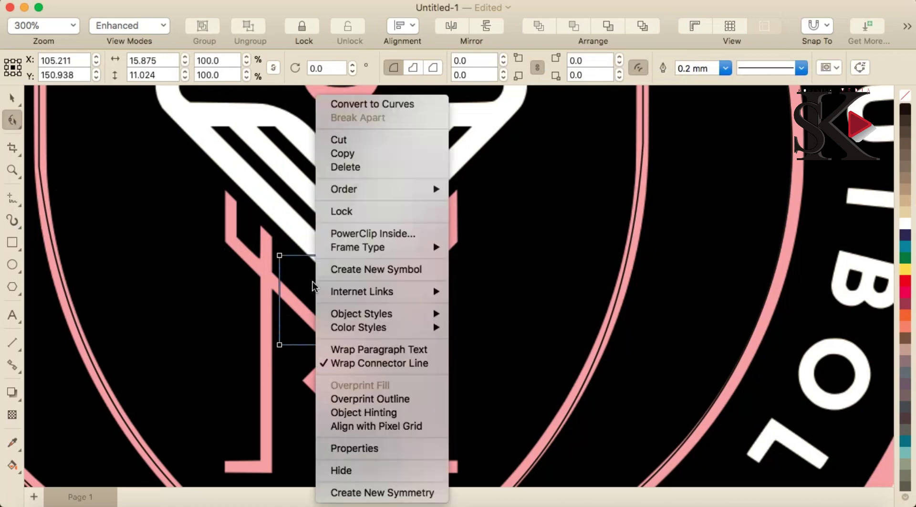
left_click(410, 103)
- Fit the new curve's nodes around the outer upright prong of the right heron's pink leg
left_click_drag(409, 257, 457, 190)
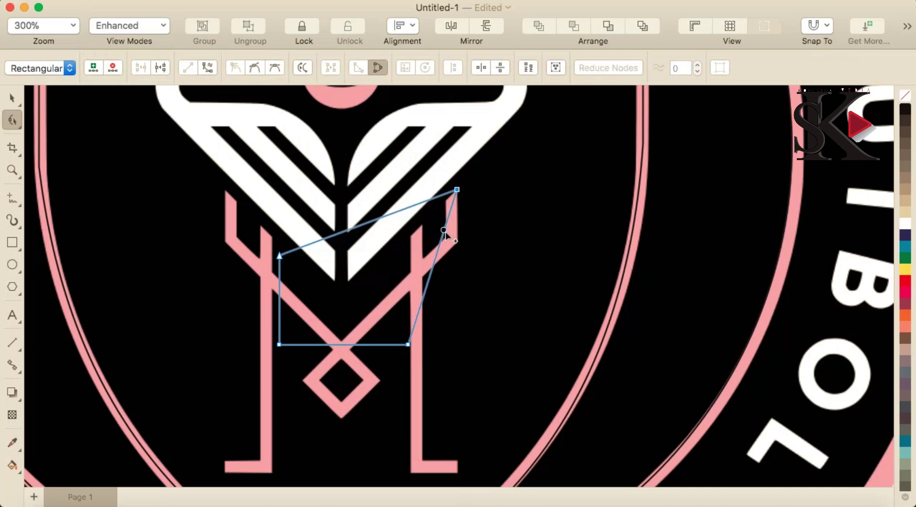
left_click_drag(445, 234, 460, 246)
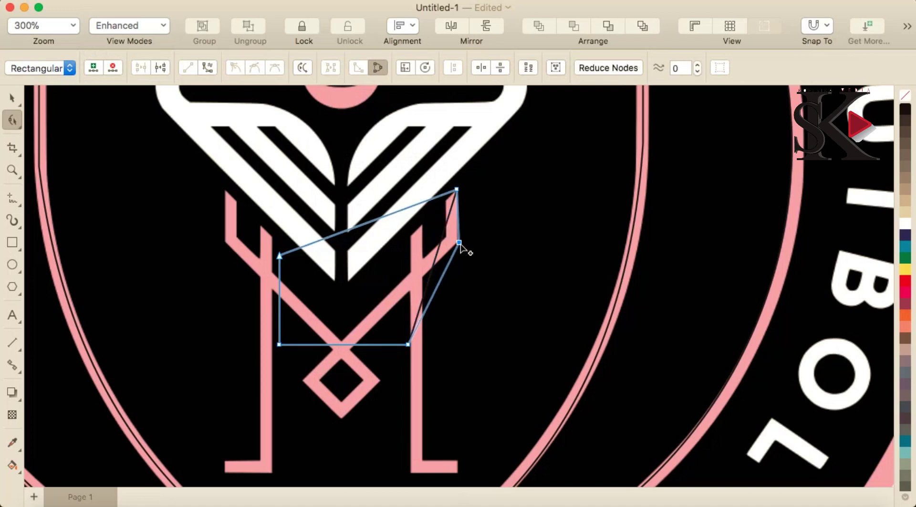
scroll(460, 193, "up", 4)
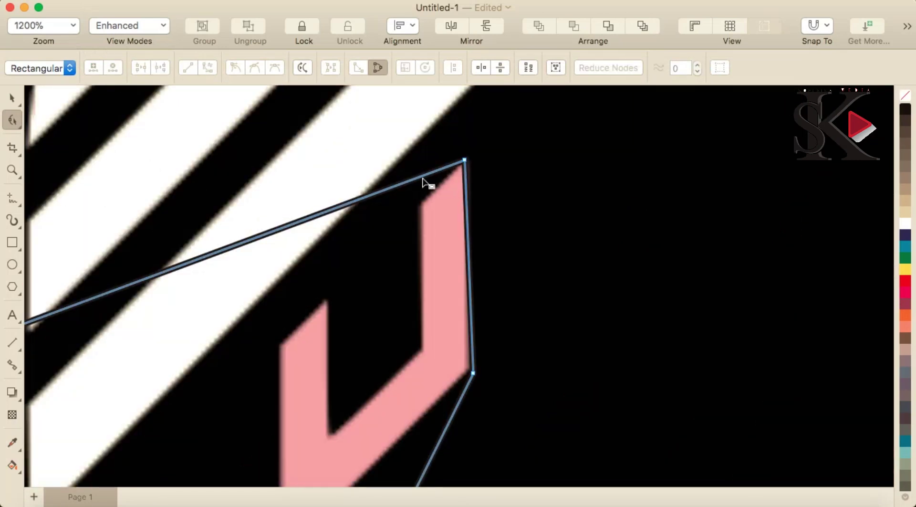
left_click_drag(415, 184, 422, 349)
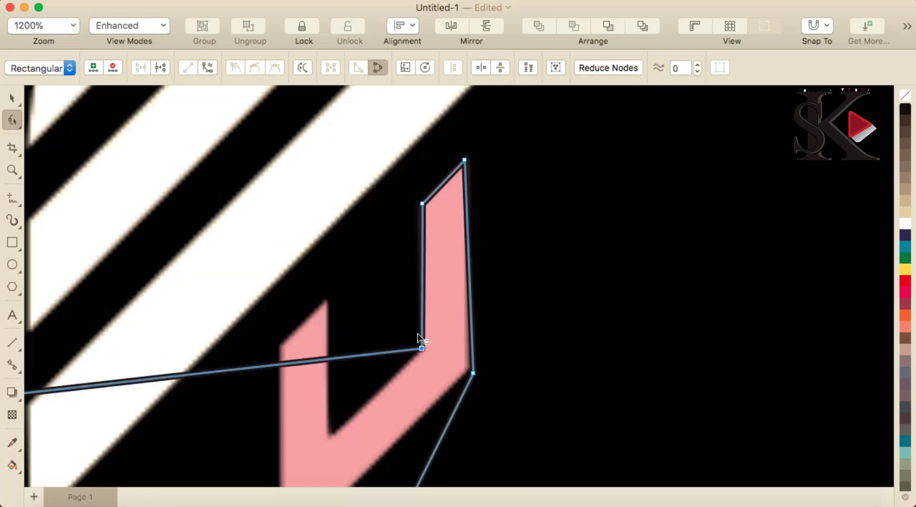
- Add nodes to trace the V-notch and the inner prong of the right heron's leg, down to where the diagonal crosses it
left_click(345, 364)
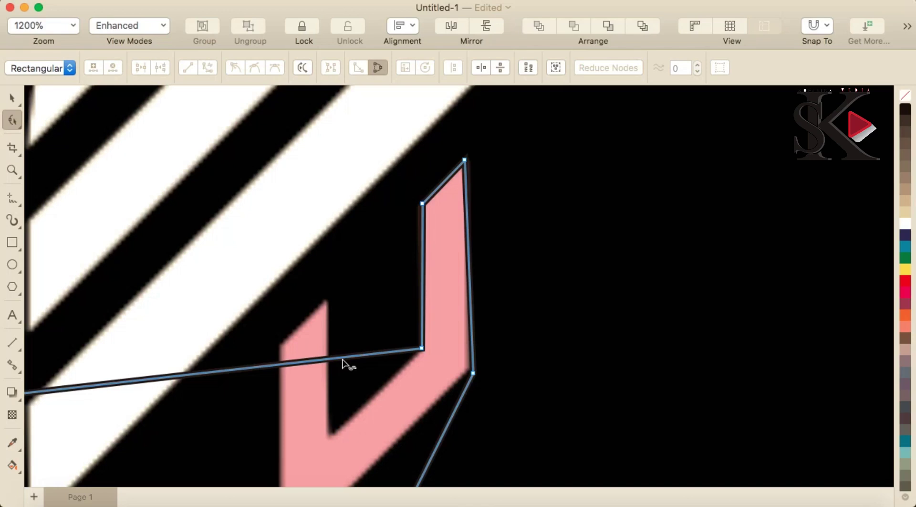
mouse_move(344, 360)
left_mouse_down()
mouse_move(330, 437)
mouse_move(327, 300)
mouse_move(280, 347)
left_mouse_up()
left_click(324, 434)
left_click(301, 308)
scroll(285, 366, "down", 1)
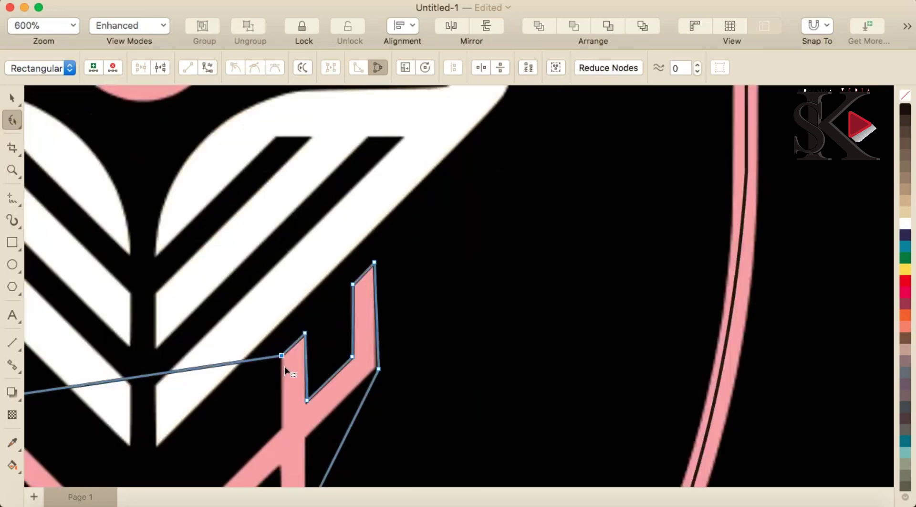
scroll(285, 368, "down", 1)
scroll(274, 406, "up", 1)
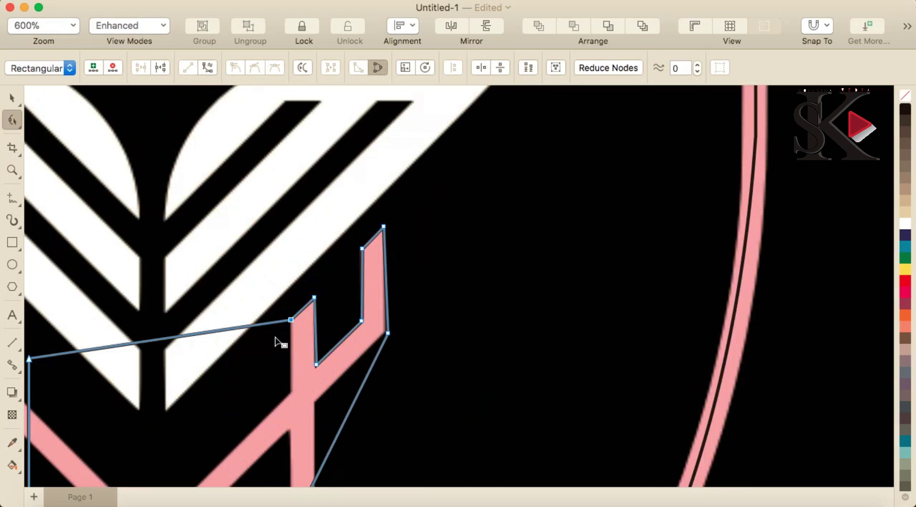
left_click_drag(290, 320, 289, 394)
scroll(289, 395, "down", 2)
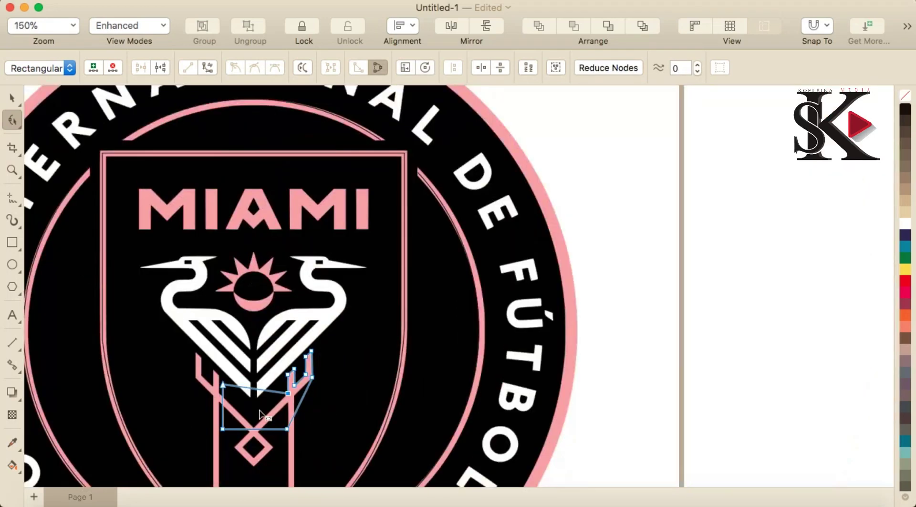
- Add a node where the diagonals cross and fit the neighbouring node to the left leg, tracing the V between the legs
scroll(253, 423, "up", 2)
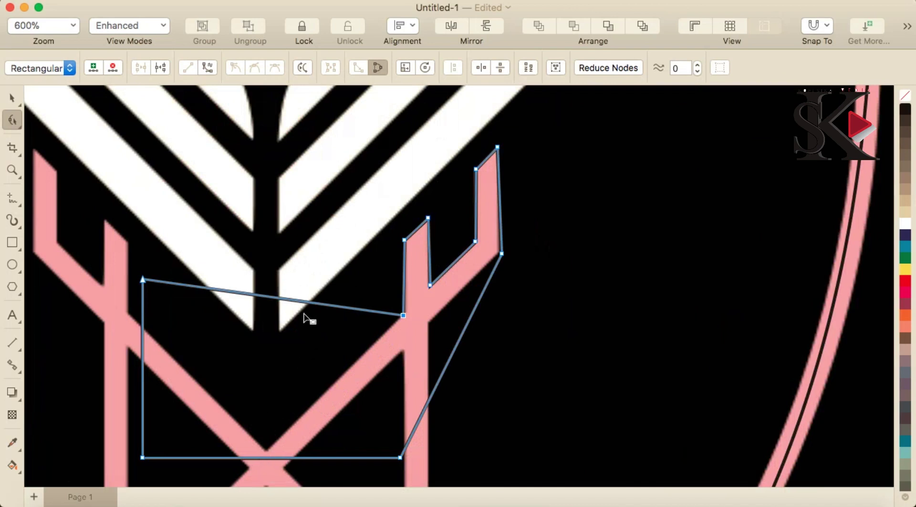
left_click_drag(305, 306, 266, 450)
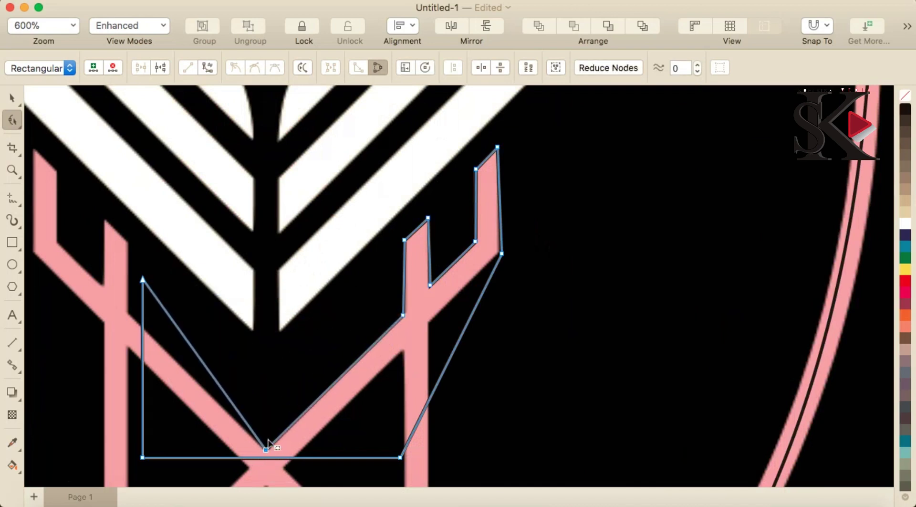
left_click_drag(143, 281, 128, 314)
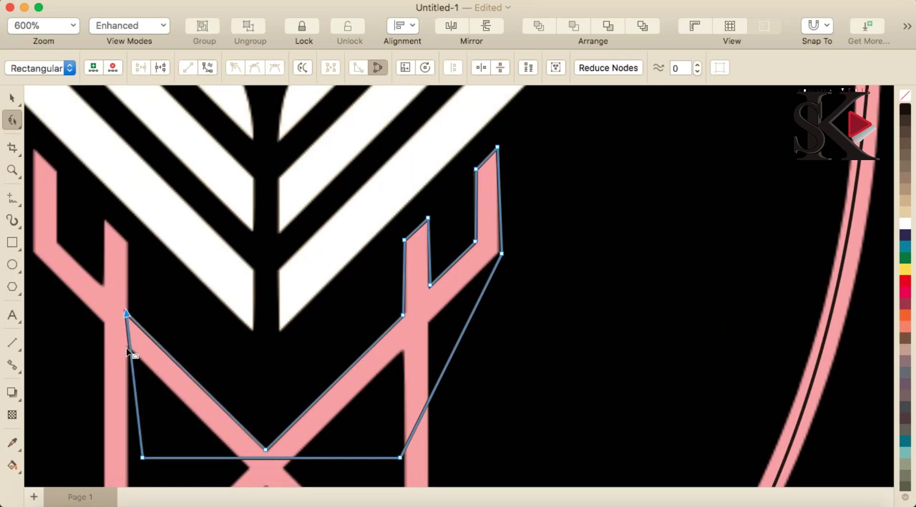
- Add and fit nodes around the inner and outer prongs of the left heron's pink leg
left_click_drag(130, 348, 67, 276)
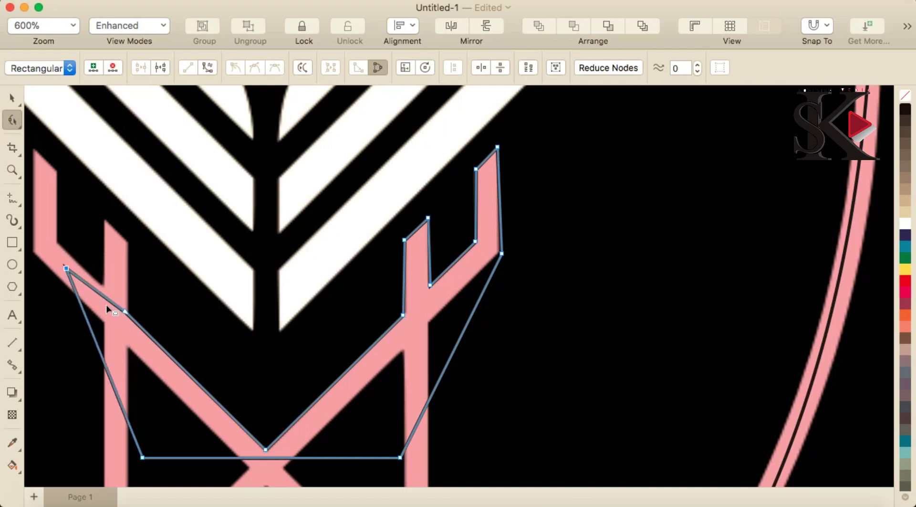
left_click_drag(107, 302, 128, 242)
left_click_drag(67, 270, 108, 245)
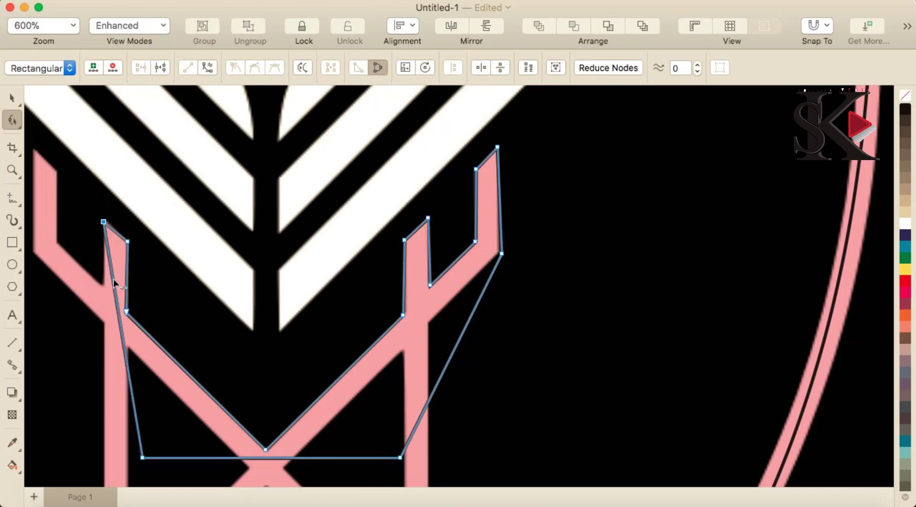
left_click_drag(114, 282, 44, 223)
mouse_move(38, 177)
left_mouse_down()
mouse_move(35, 153)
mouse_move(56, 176)
left_mouse_up()
- Trace the outer edge of the left leg's vertical bar down to the inner corner above its foot
scroll(159, 286, "down", 2)
scroll(174, 329, "down", 2)
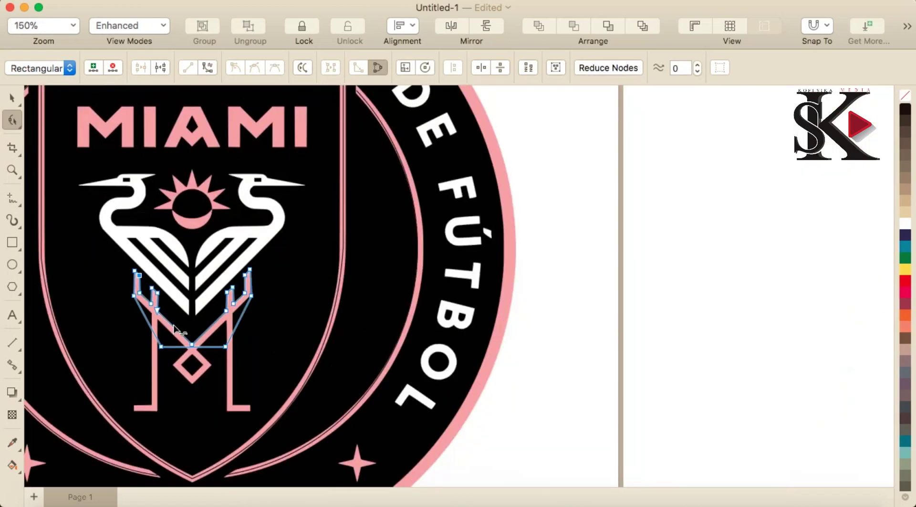
scroll(150, 395, "up", 2)
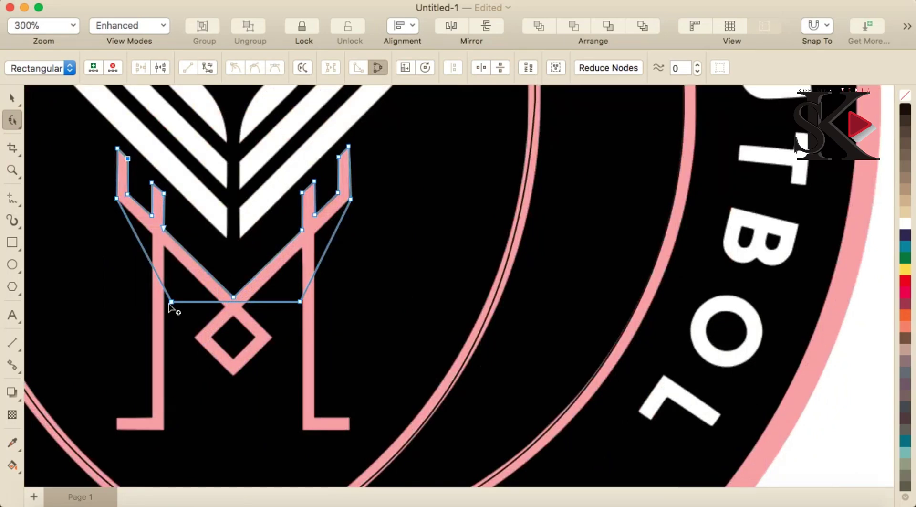
left_click_drag(171, 302, 150, 417)
left_click(170, 410)
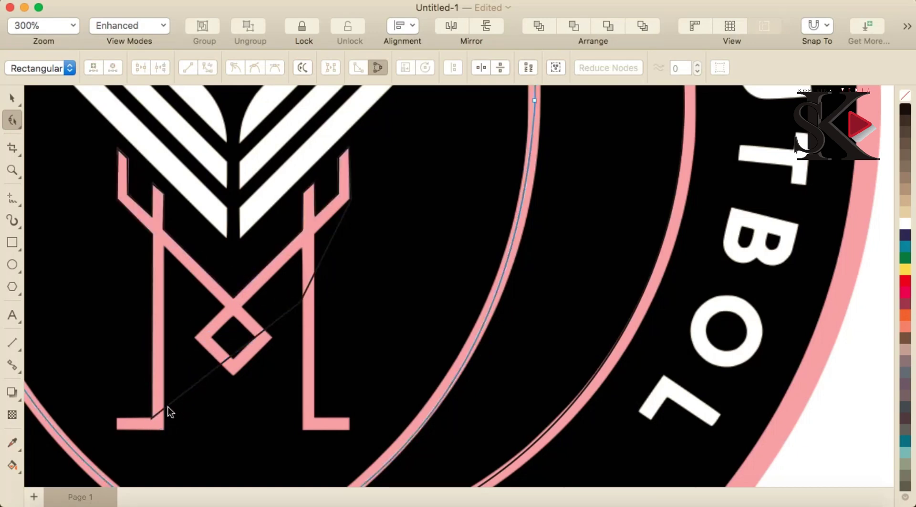
left_click_drag(168, 409, 139, 416)
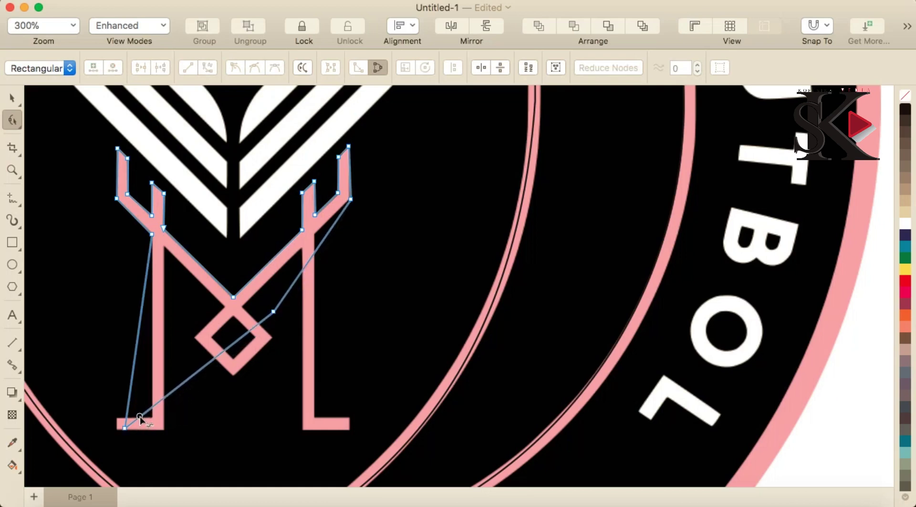
key("super+z")
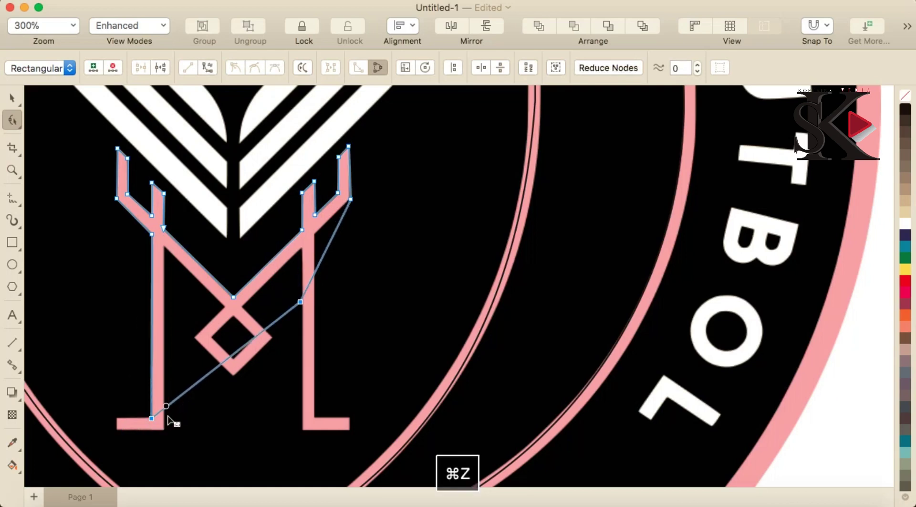
- Add nodes around the left leg's foot, from its outer tip along the sole to the heel corner
left_click_drag(166, 407, 119, 422)
key("super+z")
scroll(127, 435, "up", 3)
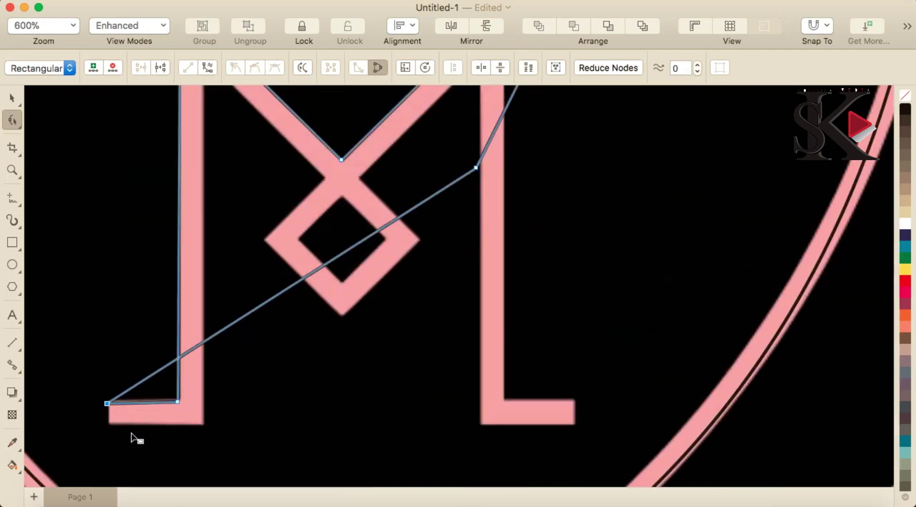
left_click(138, 390)
left_click(137, 385)
left_click_drag(138, 385, 108, 424)
left_click_drag(203, 362, 201, 426)
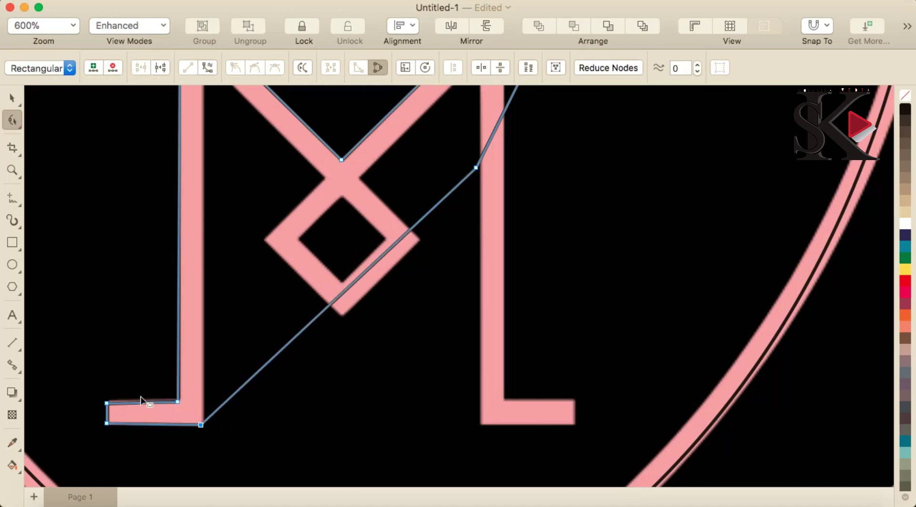
- Add nodes up the left leg's inner edge and along the underside of its diagonal to the top of the diamond
scroll(285, 372, "down", 2)
scroll(289, 361, "up", 1)
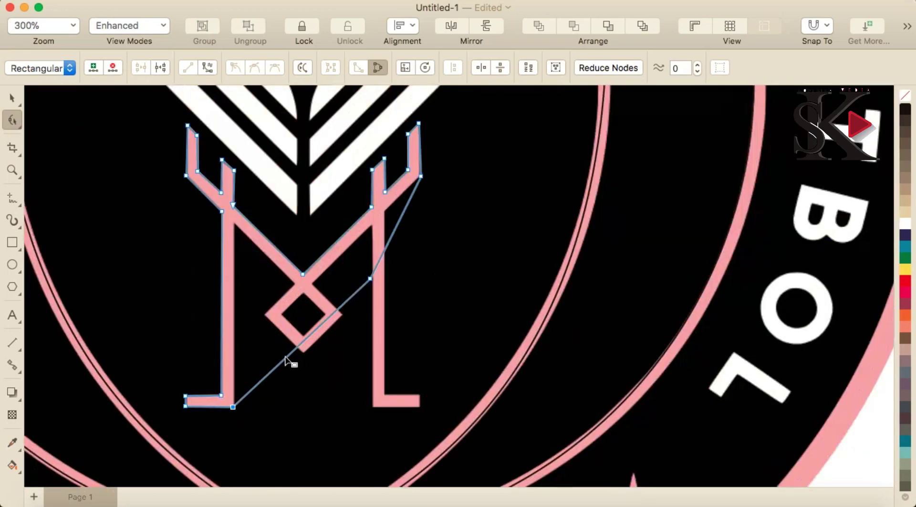
left_click_drag(285, 364, 236, 227)
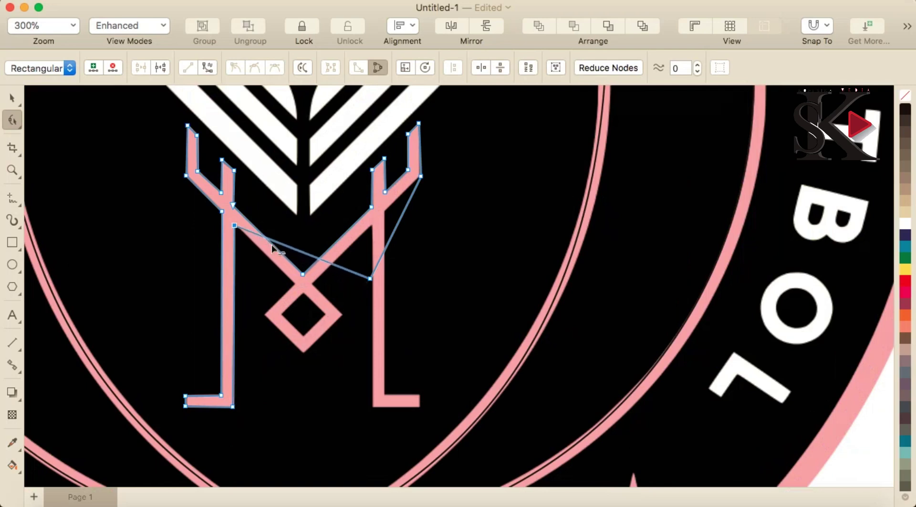
left_click_drag(294, 249, 297, 286)
left_click(316, 283)
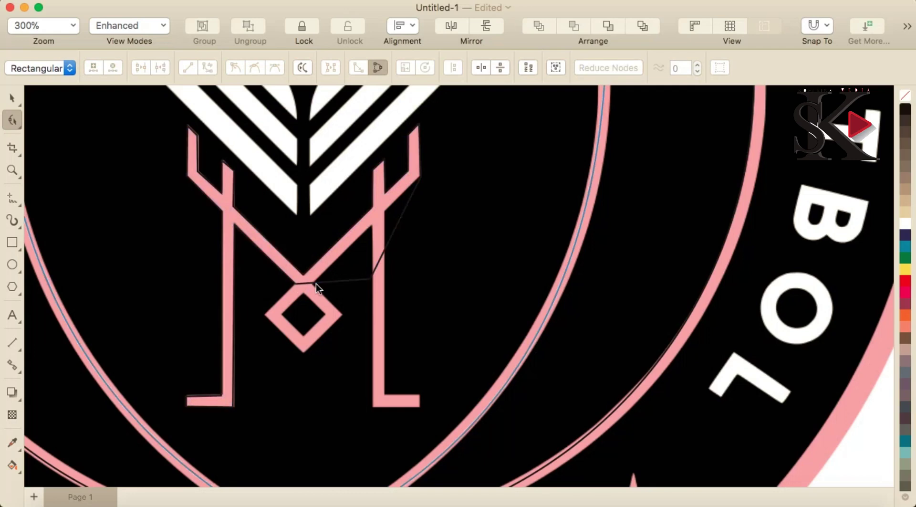
left_click(315, 284)
left_click_drag(315, 284, 275, 308)
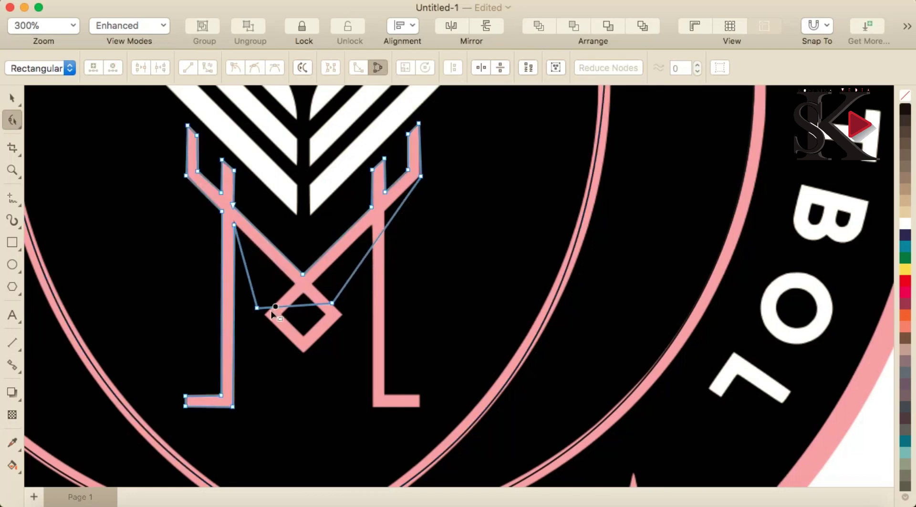
key("super+z")
- Add nodes at the left and bottom corners of the diamond below the crossing legs
double_click(320, 283)
left_click_drag(320, 283, 305, 355)
double_click(300, 304)
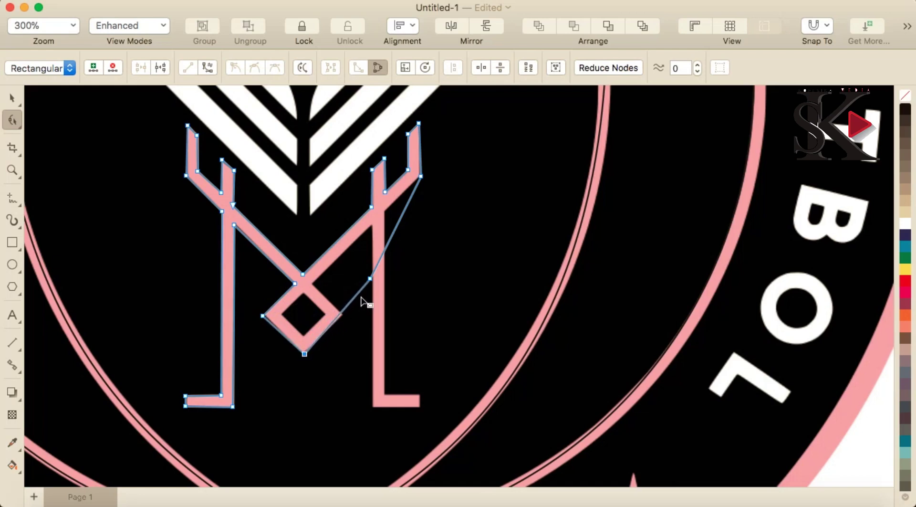
- Trace the right leg's outer edge from the diagonal down, and fit nodes around all corners of its foot
left_click_drag(374, 282, 419, 396)
double_click(375, 229)
double_click(360, 386)
double_click(375, 415)
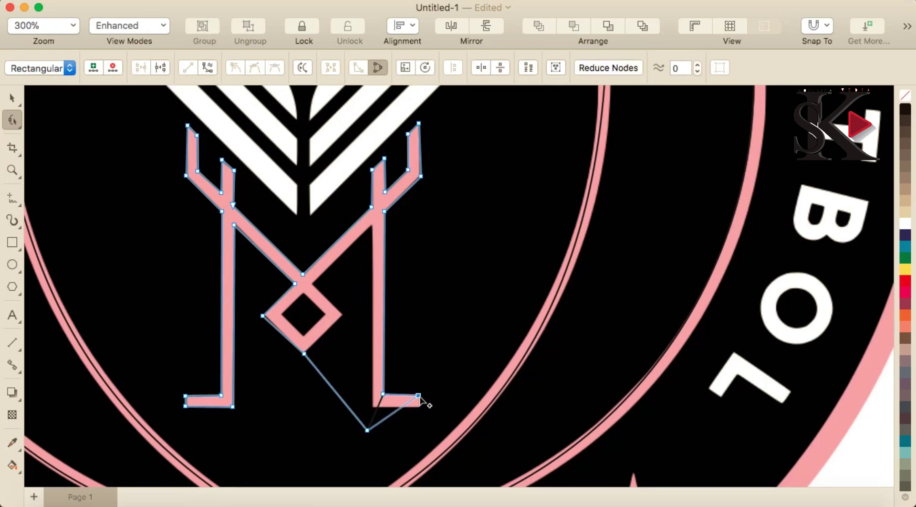
scroll(409, 413, "up", 2)
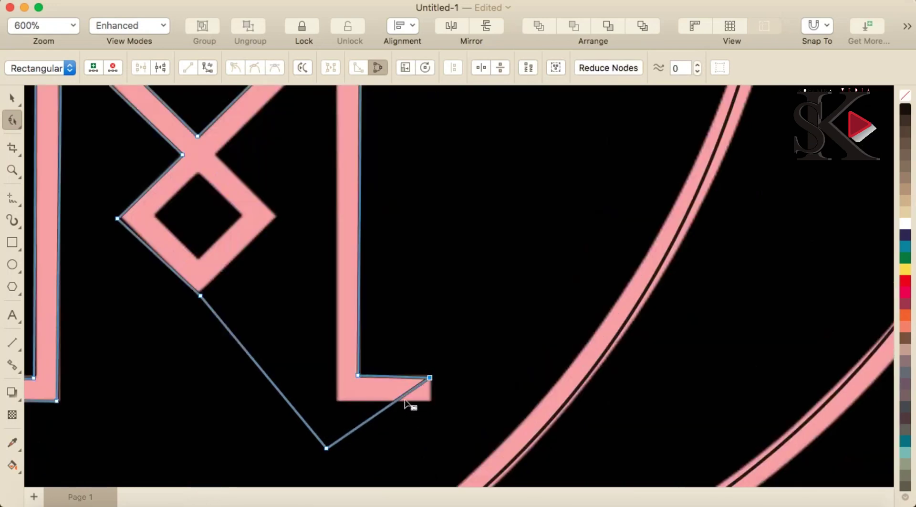
double_click(406, 400)
left_click_drag(406, 400, 431, 401)
left_click_drag(330, 452, 338, 401)
scroll(338, 401, "down", 2)
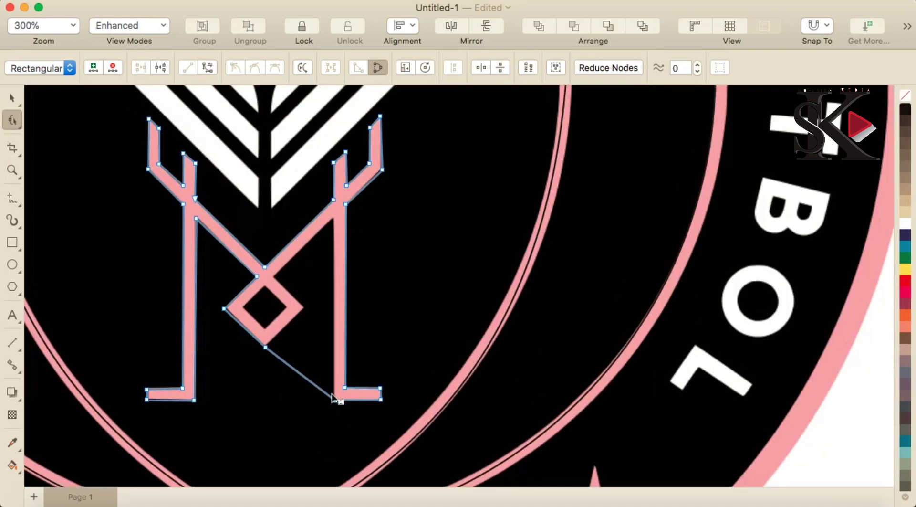
- Close the legs' outline with nodes along the right leg's inner edge, the diagonal's underside and the diamond's right side
double_click(291, 368)
left_click_drag(291, 368, 332, 218)
double_click(307, 323)
left_click(323, 249)
left_click(272, 276)
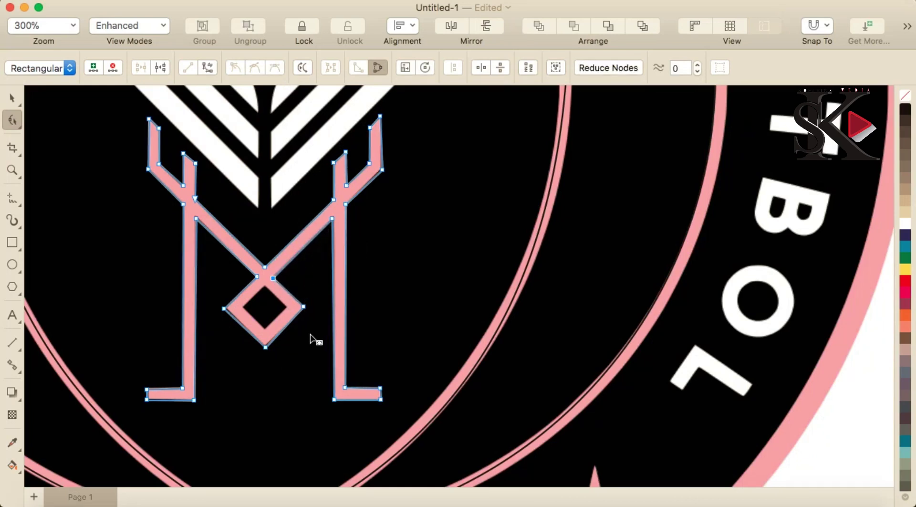
- Draw a rectangle about 3.4 by 3.3 mm inside the diamond's hole and convert it to curves
scroll(261, 340, "up", 2)
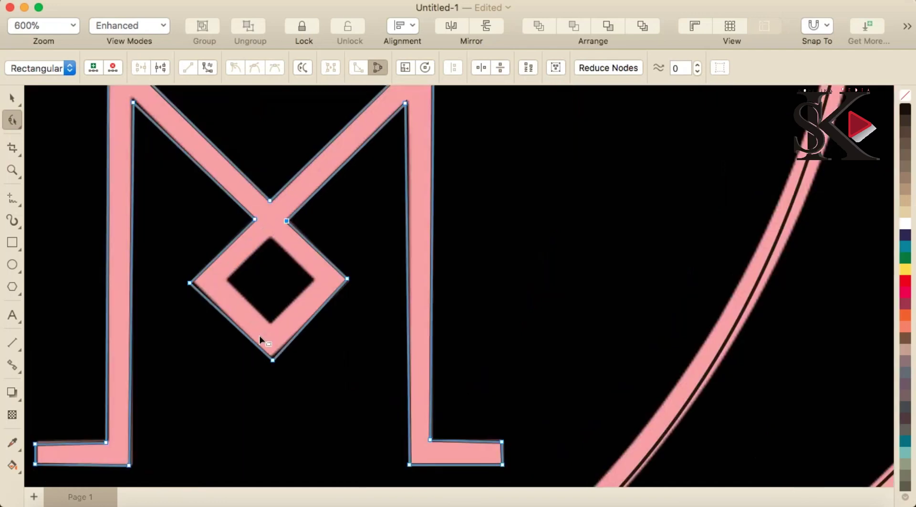
left_click(12, 247)
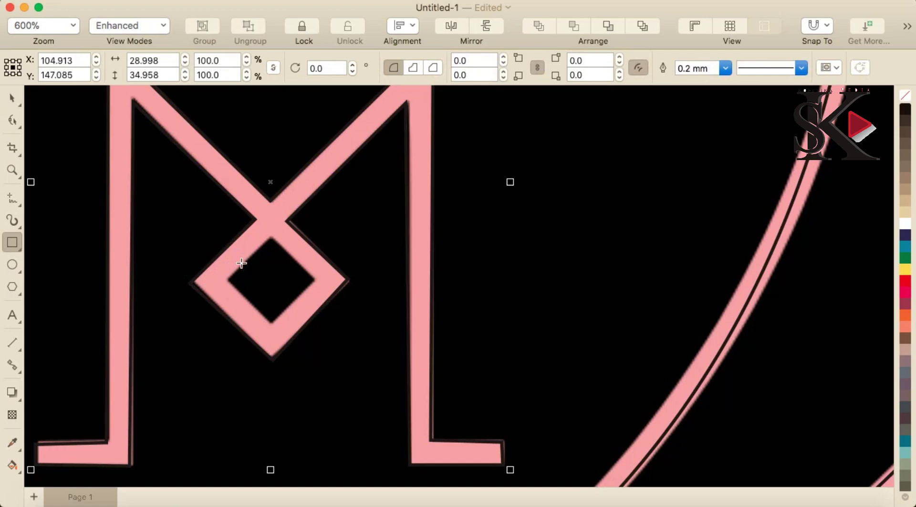
left_click_drag(238, 255, 293, 309)
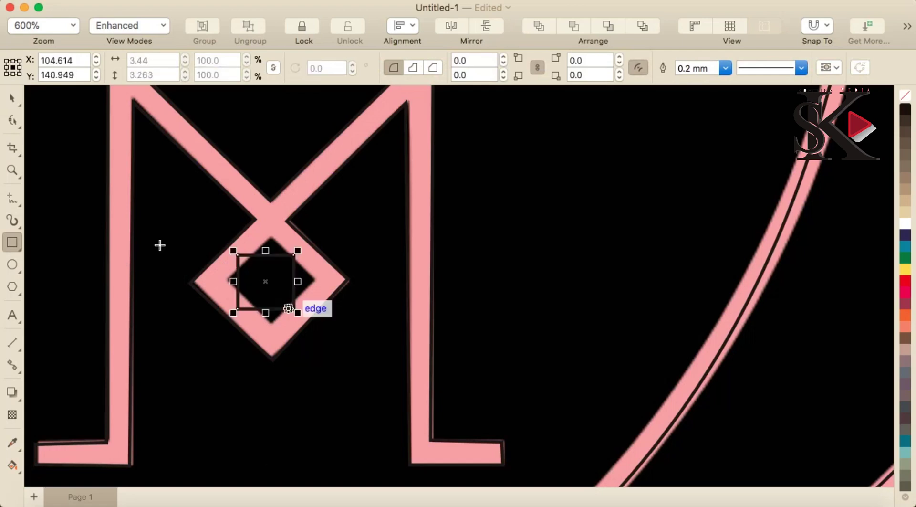
left_click(13, 123)
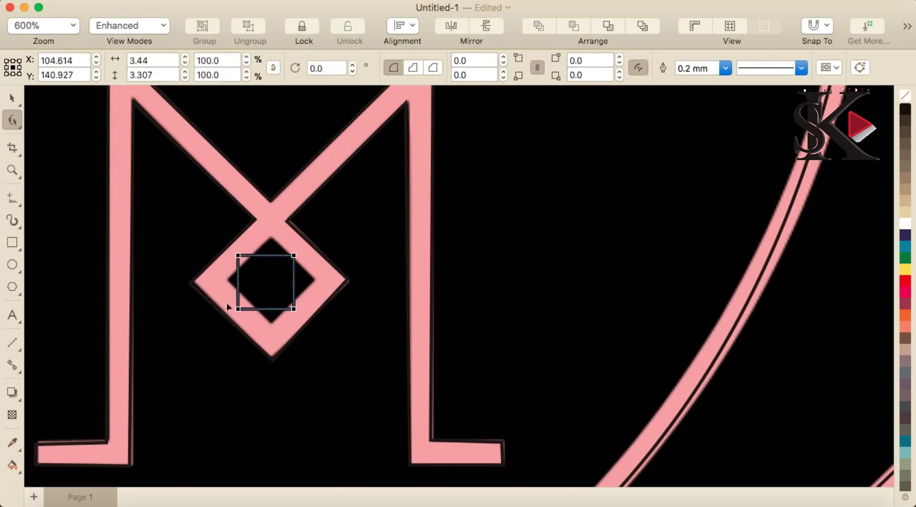
right_click(269, 286)
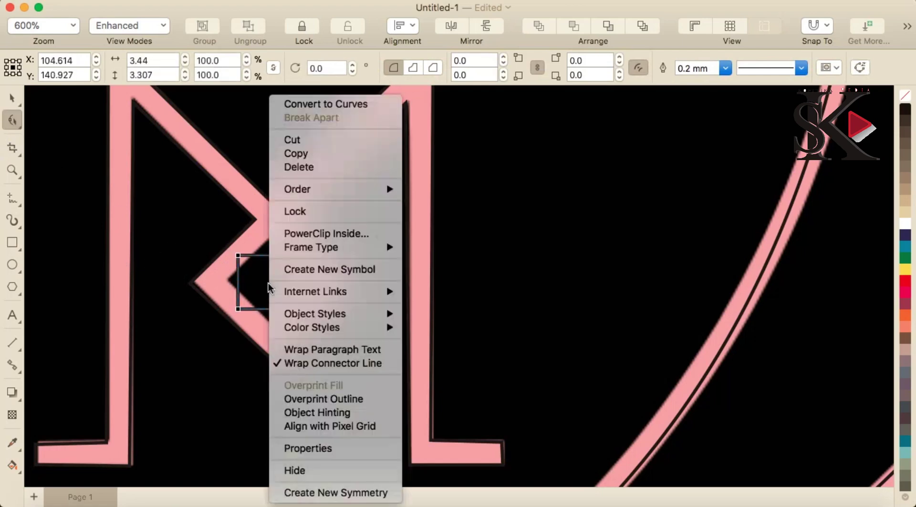
left_click(326, 105)
- Move the new curve's four nodes onto the corners of the diamond's black hole
left_click_drag(293, 255, 271, 244)
left_click_drag(294, 307, 316, 280)
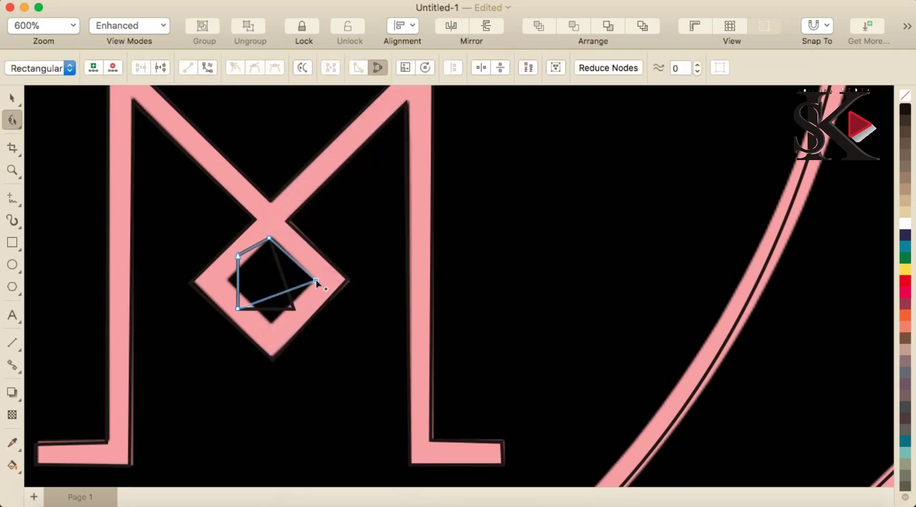
left_click_drag(240, 309, 270, 327)
left_click_drag(239, 256, 228, 282)
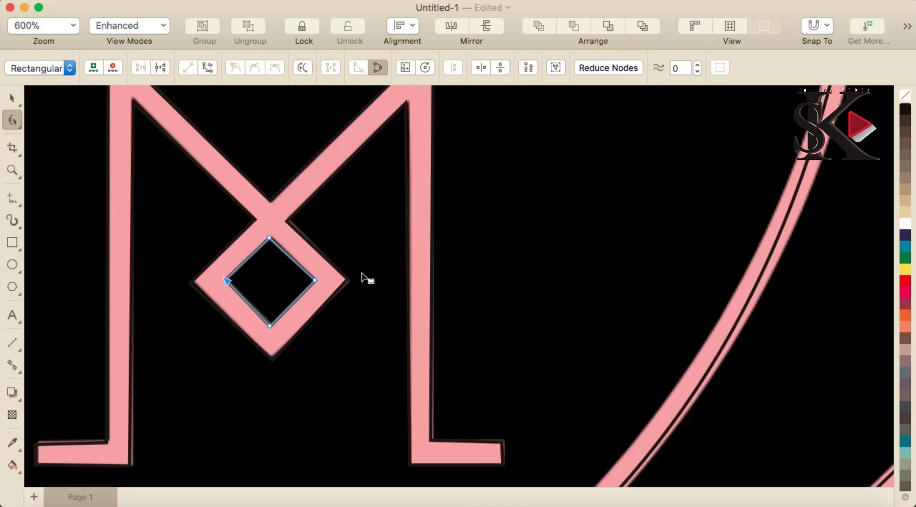
- Draw a rectangle about 8.6 by 8.2 mm over the right heron's wing and convert it to curves
scroll(306, 236, "up", 2)
scroll(301, 236, "down", 8)
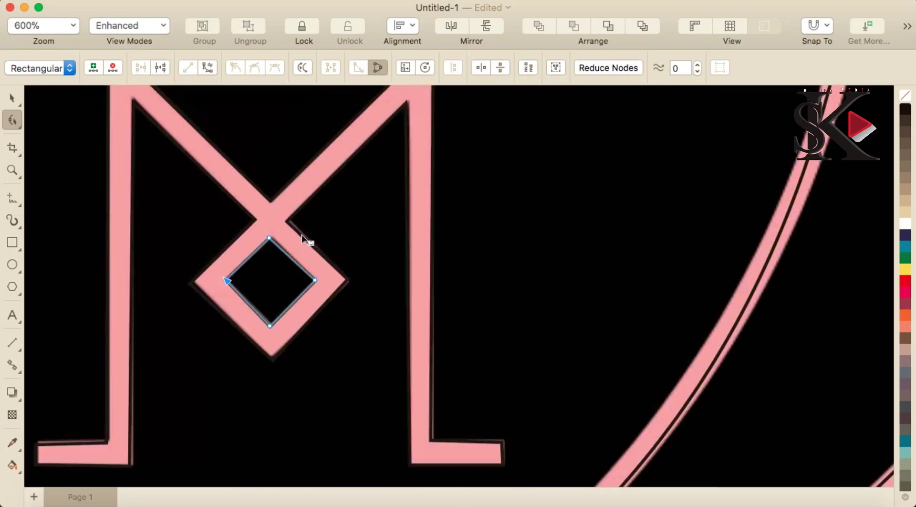
scroll(302, 228, "down", 1)
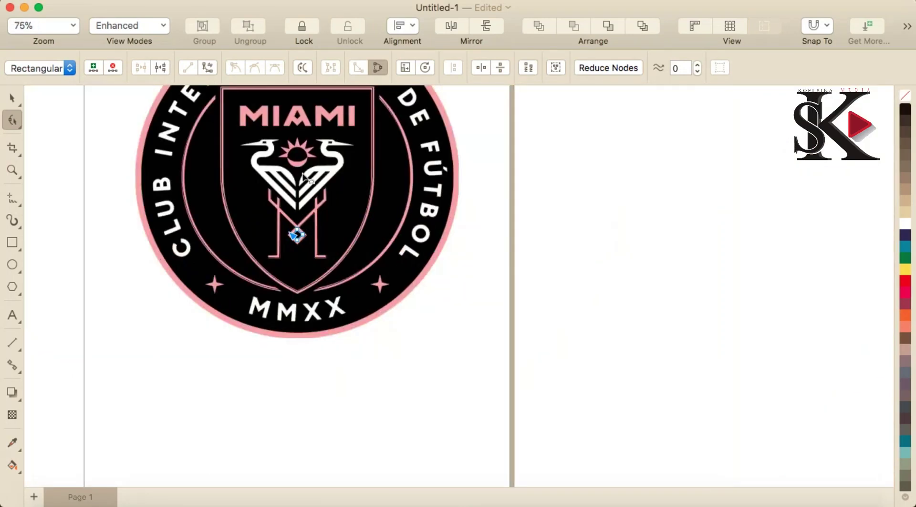
scroll(304, 171, "up", 2)
scroll(304, 171, "down", 1)
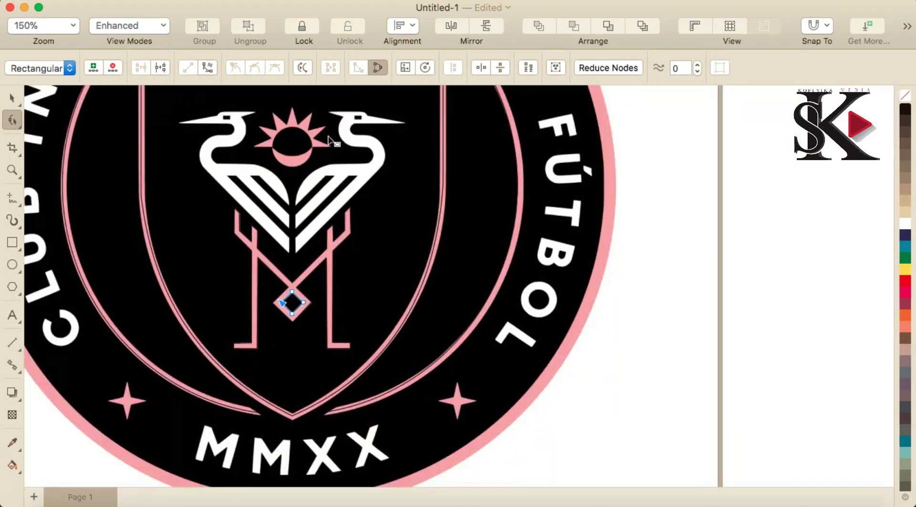
scroll(331, 140, "up", 1)
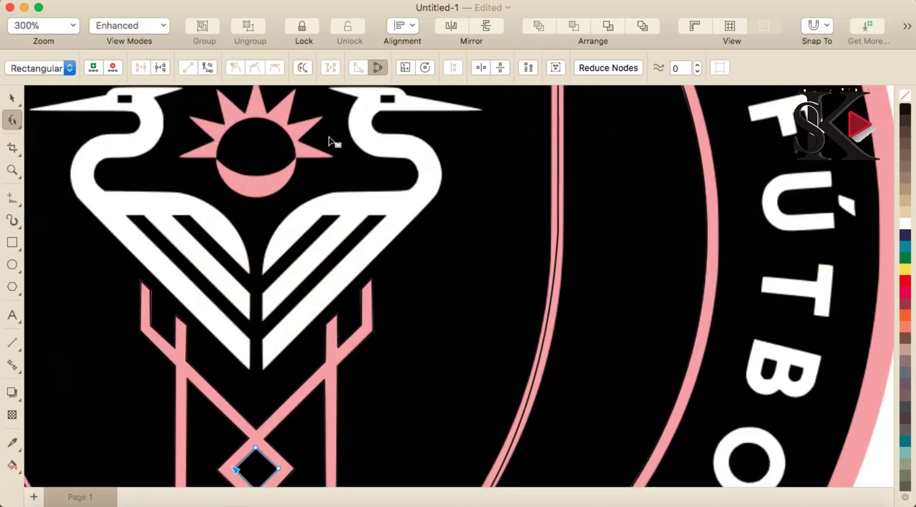
left_click(12, 242)
left_click_drag(284, 204, 355, 271)
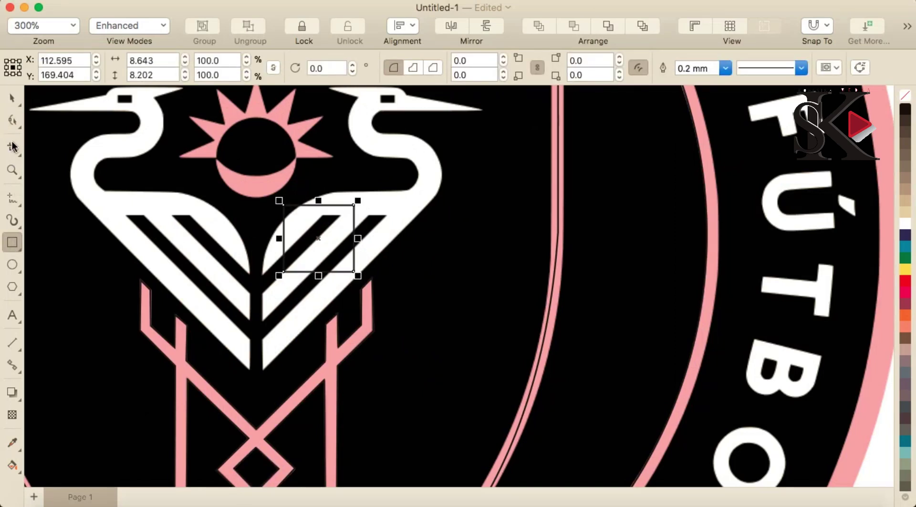
left_click(14, 123)
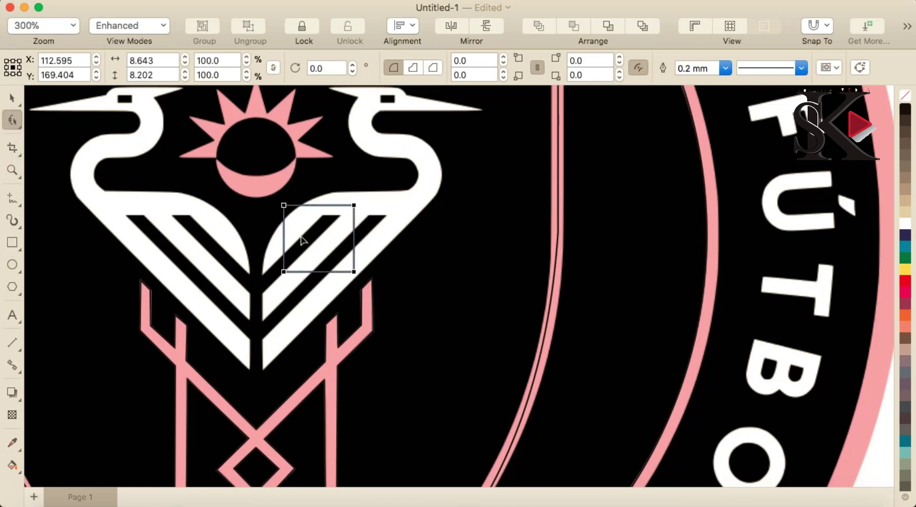
right_click(302, 240)
left_click(334, 100)
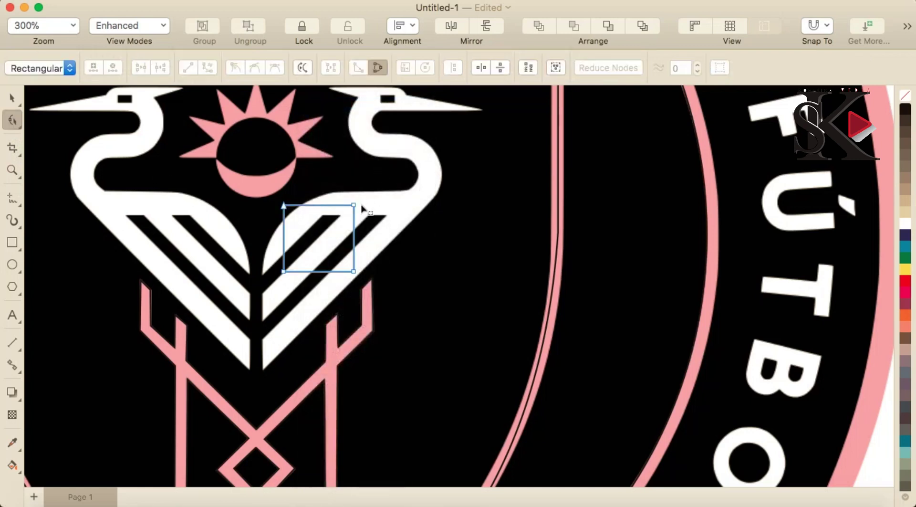
- Move the curve's two right nodes onto the ends of the right heron's outer neck bend
left_click_drag(354, 206, 390, 132)
left_click_drag(355, 272, 433, 200)
scroll(434, 178, "up", 2)
scroll(434, 177, "up", 1)
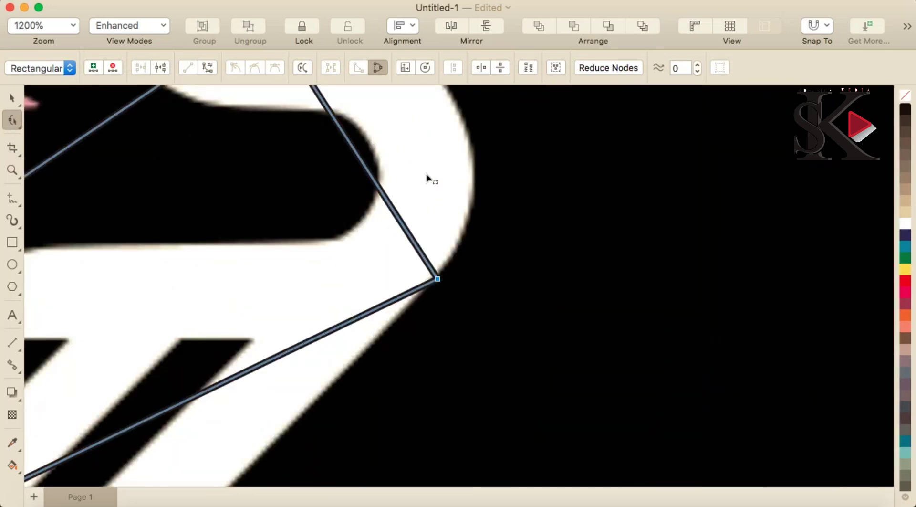
scroll(429, 179, "down", 3)
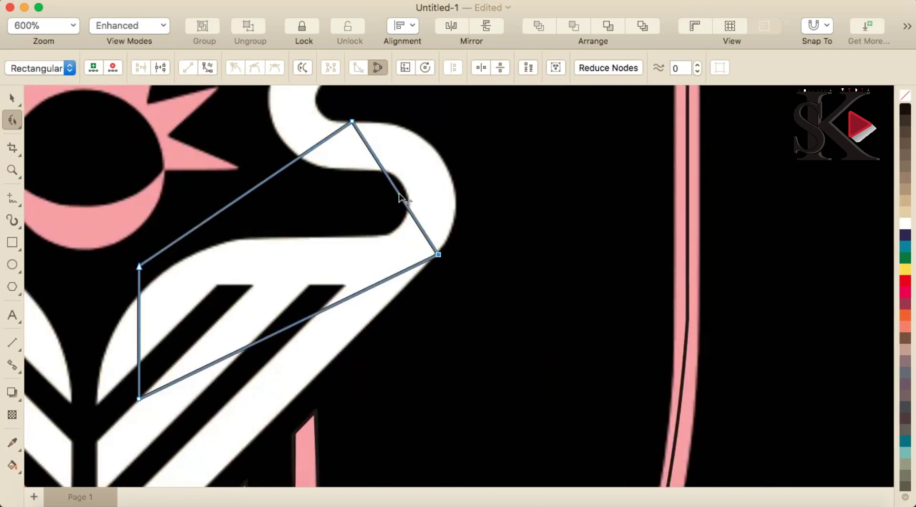
- Convert the segment between the two neck nodes to a curve and bend it along the neck's outer edge
right_click(399, 194)
left_click(452, 286)
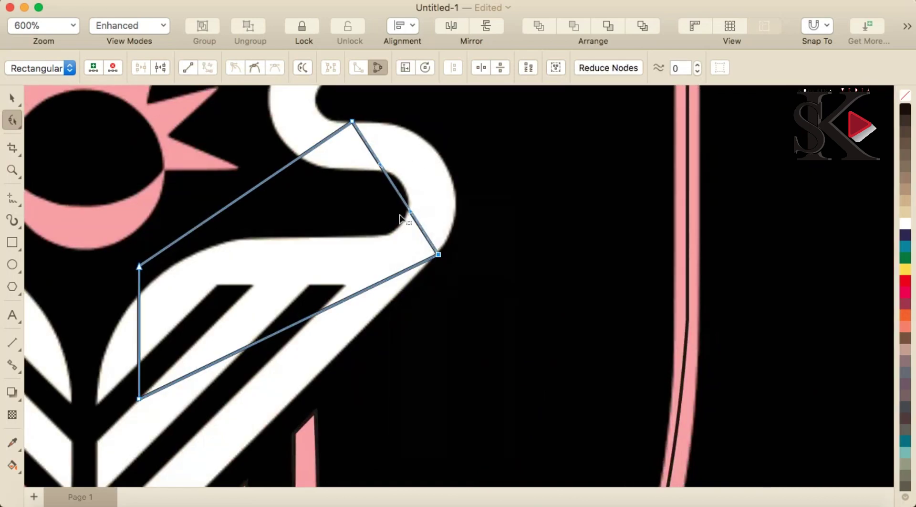
left_click_drag(405, 210, 490, 172)
left_click(438, 255)
left_click_drag(417, 125, 417, 118)
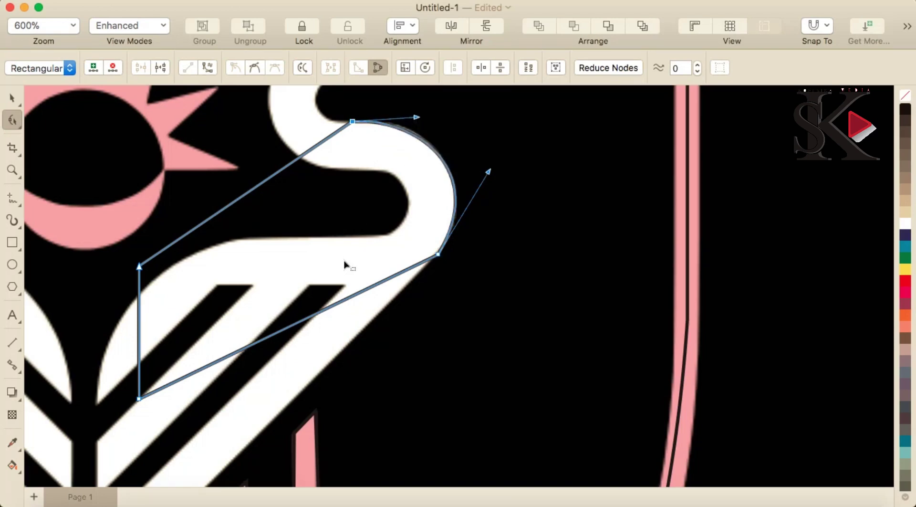
- Move the lower node to the wing's bottom tip and add a node at the lowest feather's inner upper corner
scroll(318, 313, "down", 2)
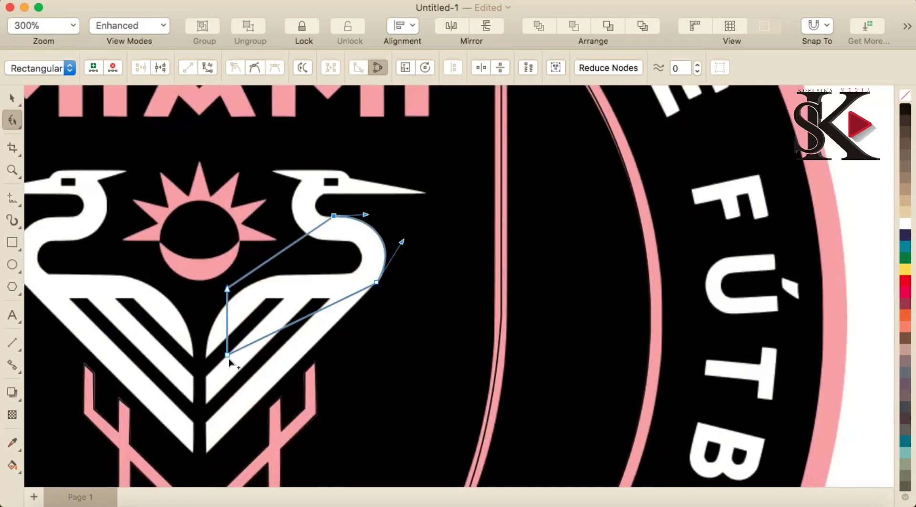
left_click_drag(228, 359, 207, 451)
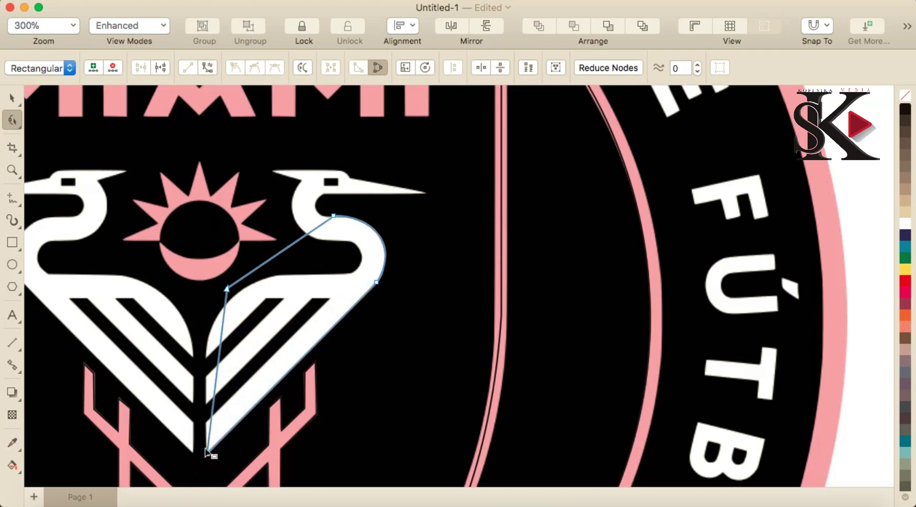
scroll(206, 451, "up", 2)
left_click(220, 419)
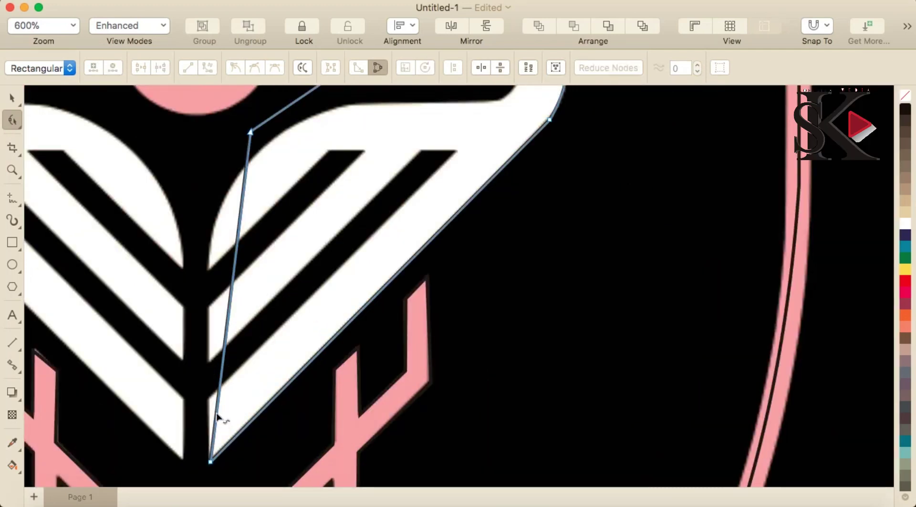
left_click_drag(215, 419, 208, 402)
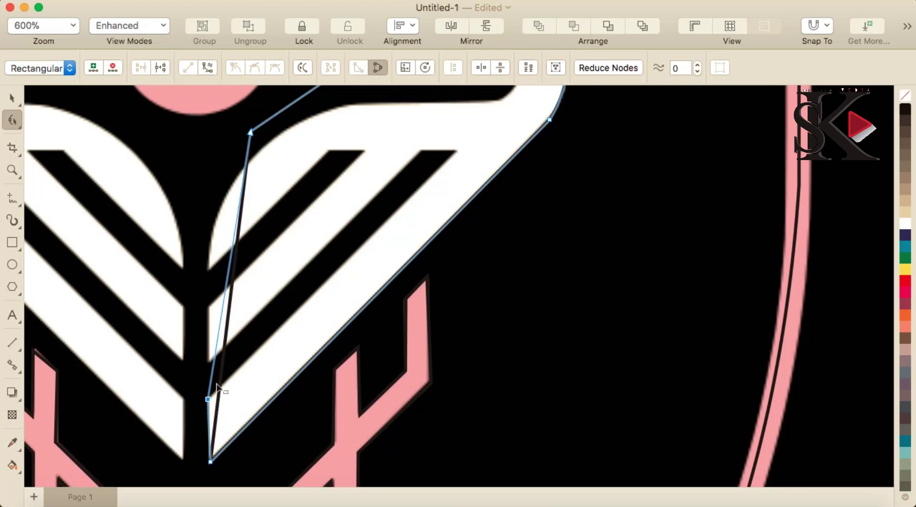
- Add nodes at the feather corners so the outline follows the two black gaps in the right heron's wing
left_click_drag(226, 292, 419, 153)
left_click_drag(359, 146, 210, 361)
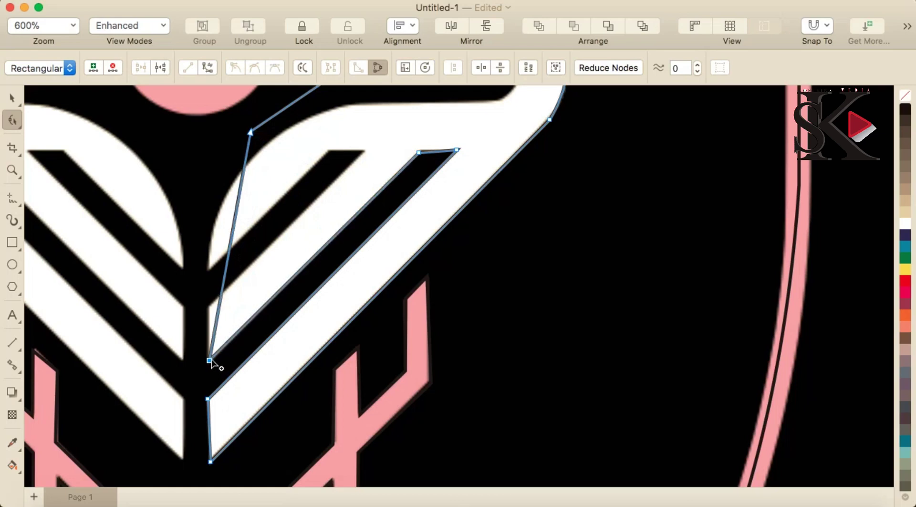
left_click_drag(222, 299, 209, 306)
left_click_drag(225, 245, 210, 269)
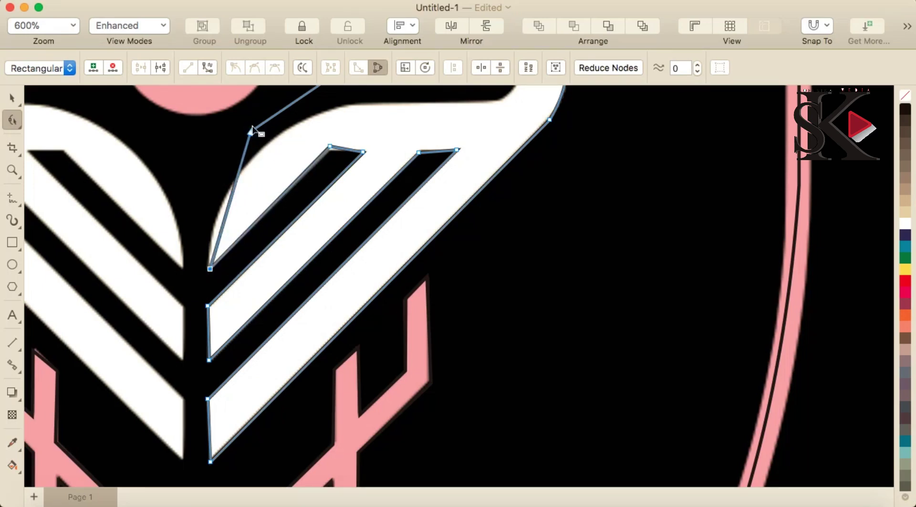
- Move the remaining corner node onto the wing's upper edge and curve the segment down to the top feather's inner tip
left_click_drag(249, 131, 342, 109)
right_click(313, 144)
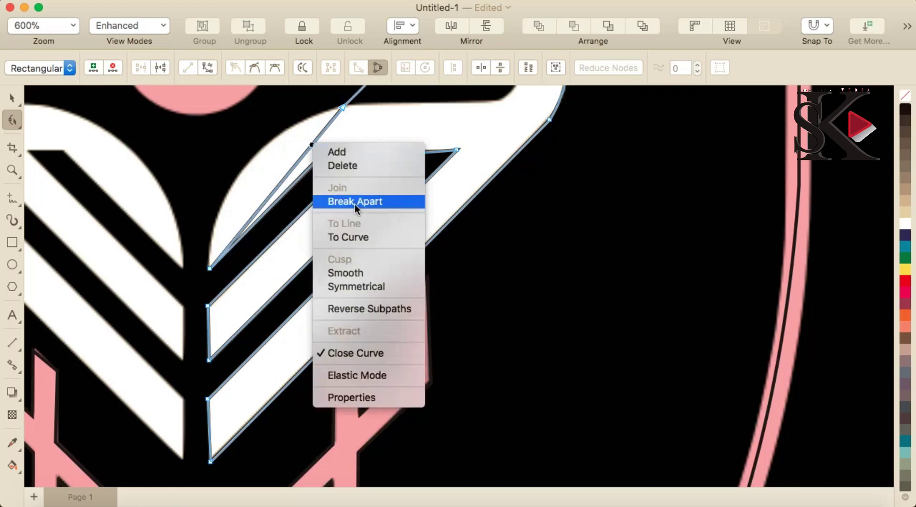
left_click(364, 240)
left_click_drag(300, 170, 253, 151)
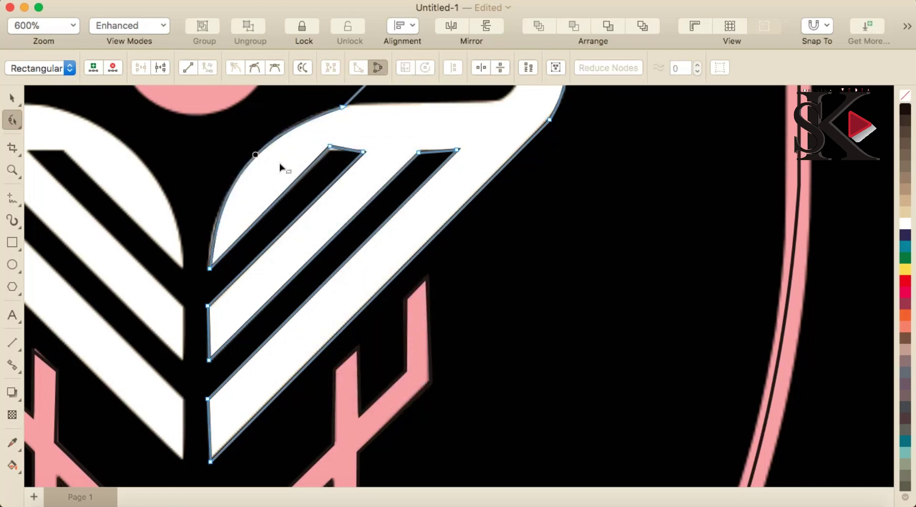
- Outline the right heron's head with nodes at the throat, nape, beak tip, beak's upper base and crest tip
scroll(282, 168, "down", 2)
scroll(317, 149, "down", 4)
scroll(337, 123, "up", 6)
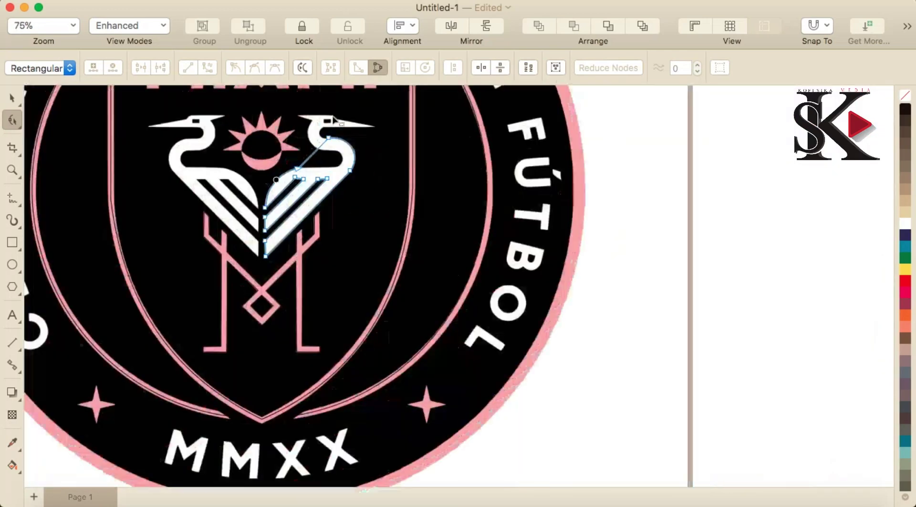
left_click(293, 219)
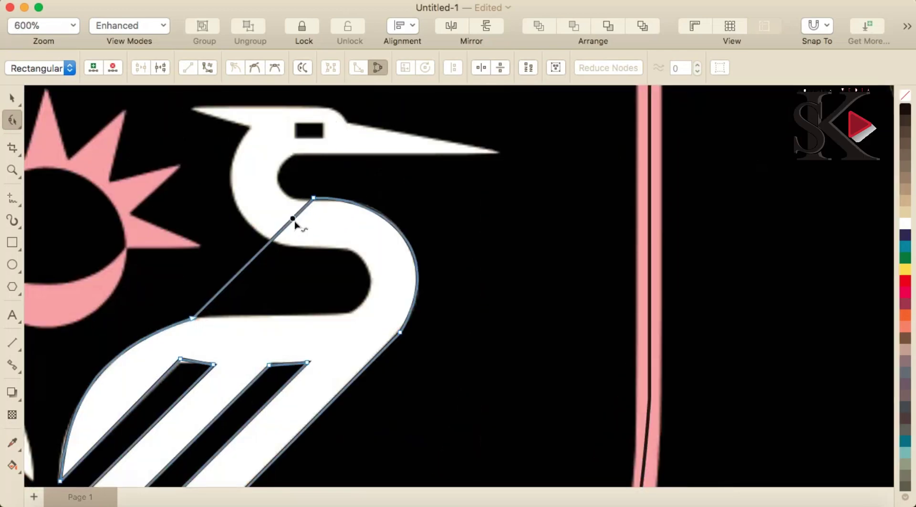
left_click(295, 224)
left_click_drag(295, 224, 248, 127)
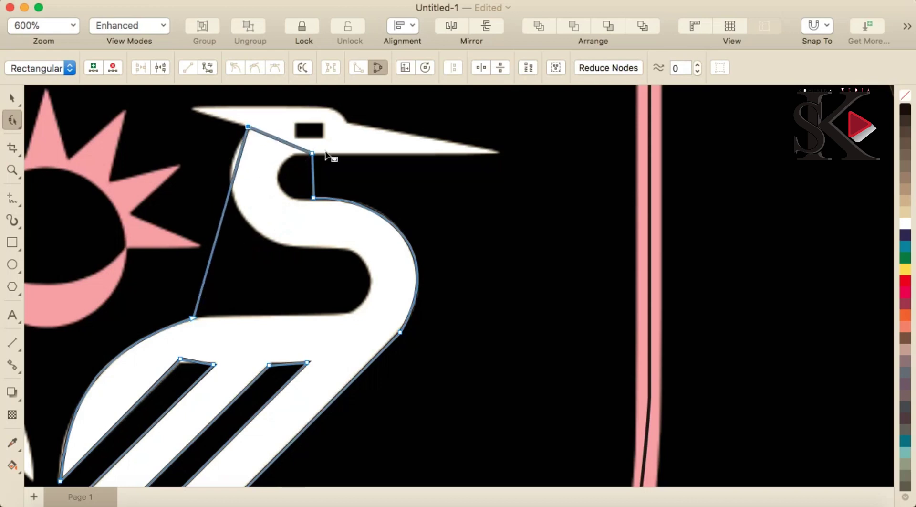
left_click_drag(292, 148, 494, 152)
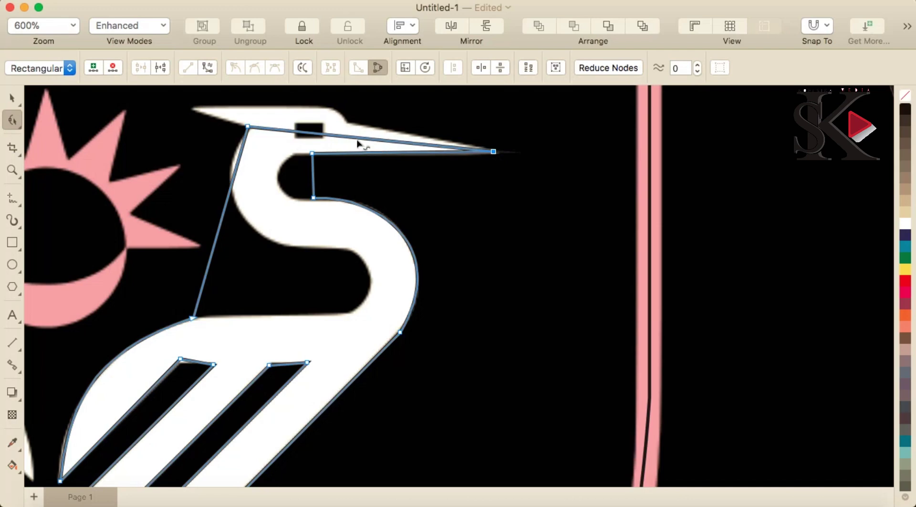
left_click_drag(358, 139, 349, 125)
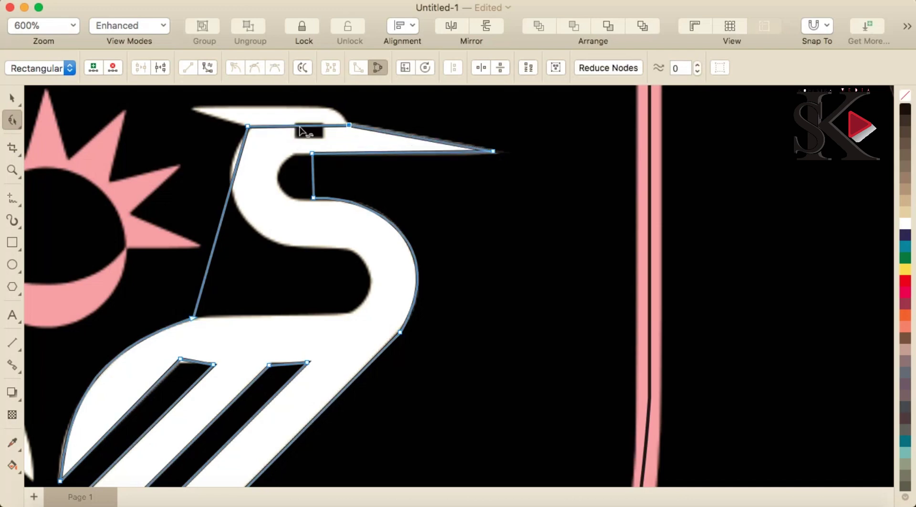
left_click_drag(276, 127, 194, 111)
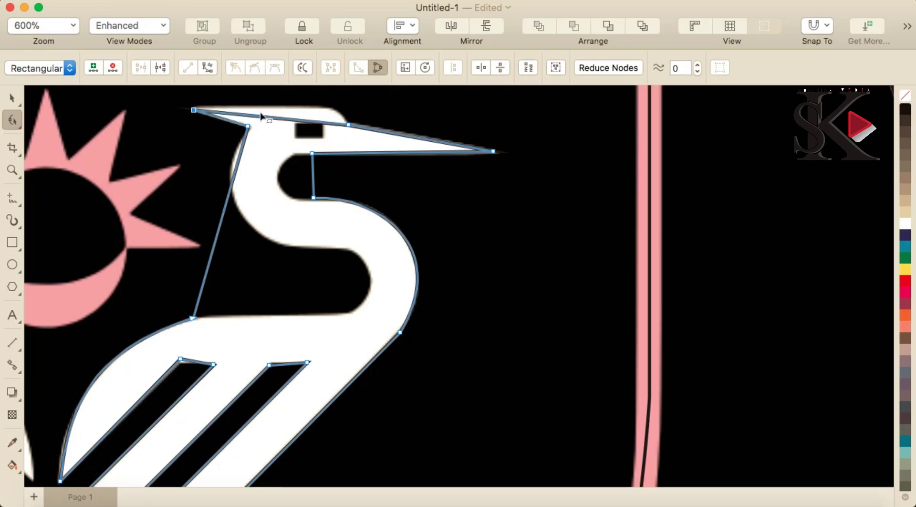
- Convert the segment from the crest tip to the beak to a curve and shape it over the head's crown
right_click(266, 118)
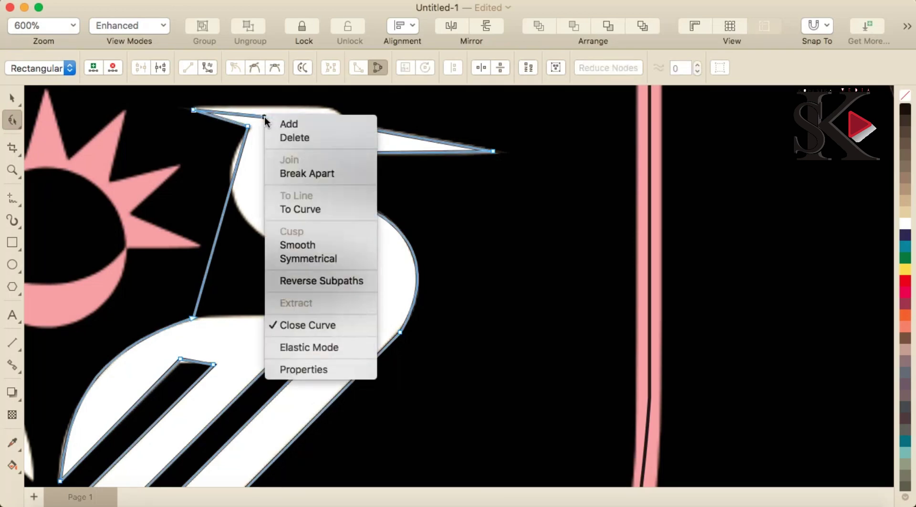
left_click(319, 209)
left_click_drag(298, 120, 335, 98)
mouse_move(249, 117)
left_mouse_down()
mouse_move(269, 104)
mouse_move(243, 110)
left_mouse_up()
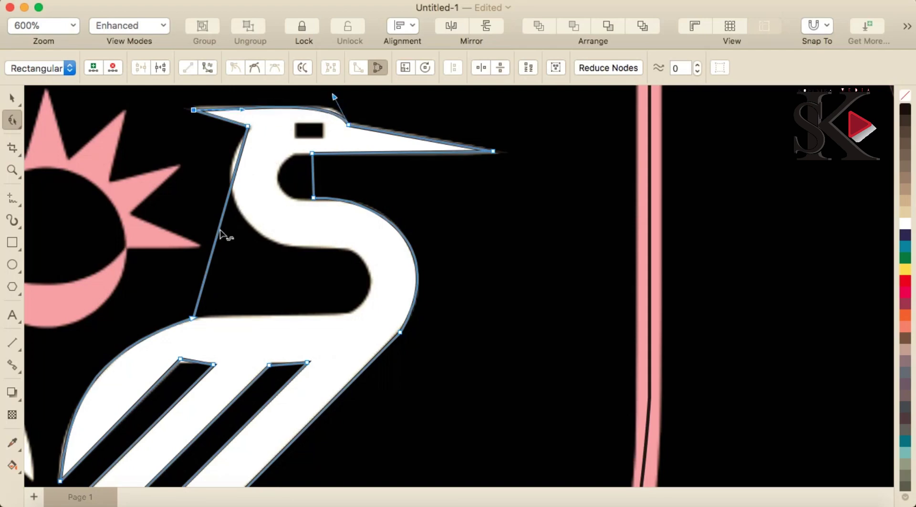
- Add a node where the heron's back meets the inner neck bend and convert the back's top segment to a curve
left_click_drag(220, 232, 353, 319)
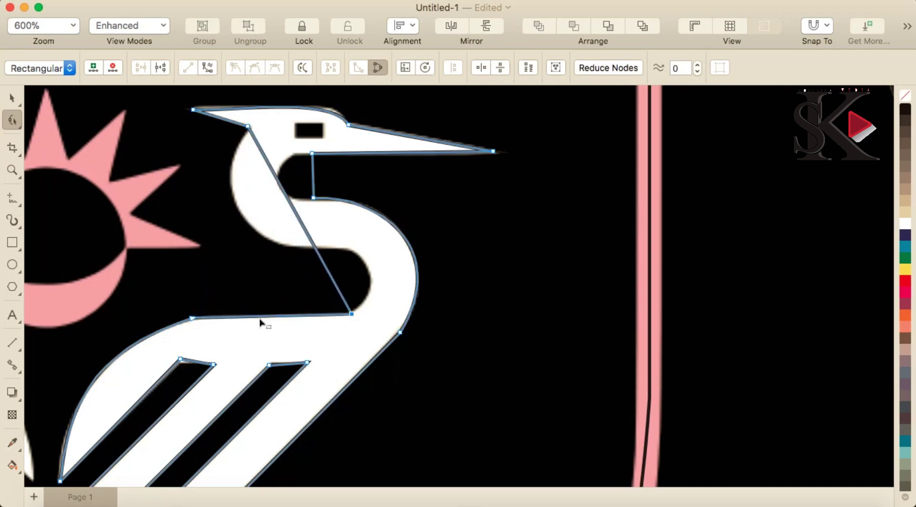
right_click(260, 319)
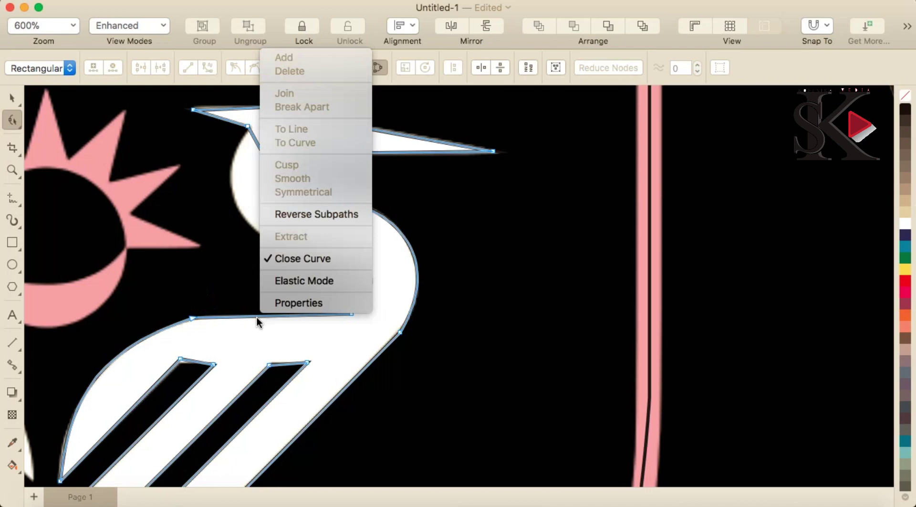
left_click(256, 316)
left_click(256, 316)
right_click(256, 315)
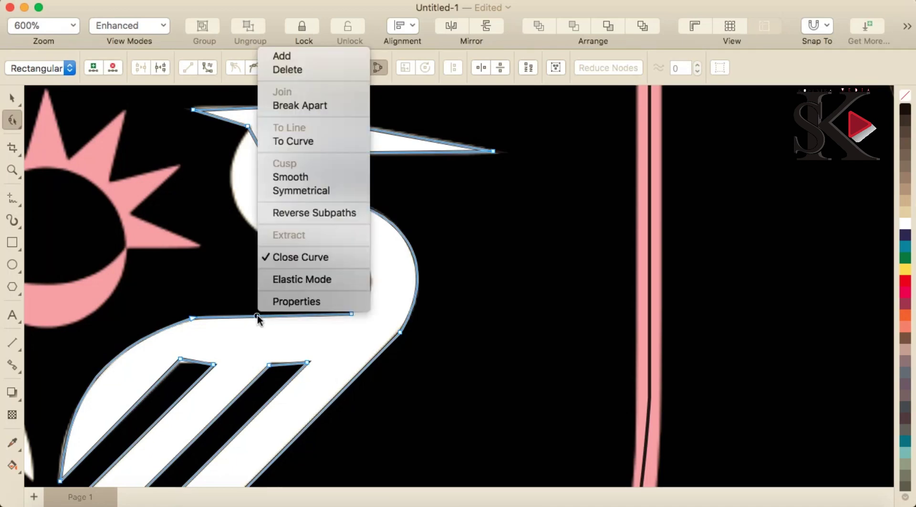
left_click(308, 142)
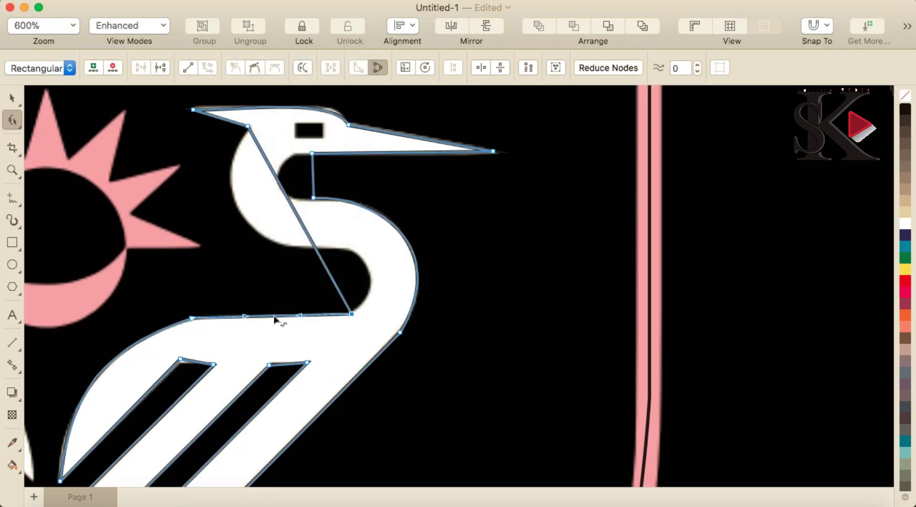
left_click(273, 316)
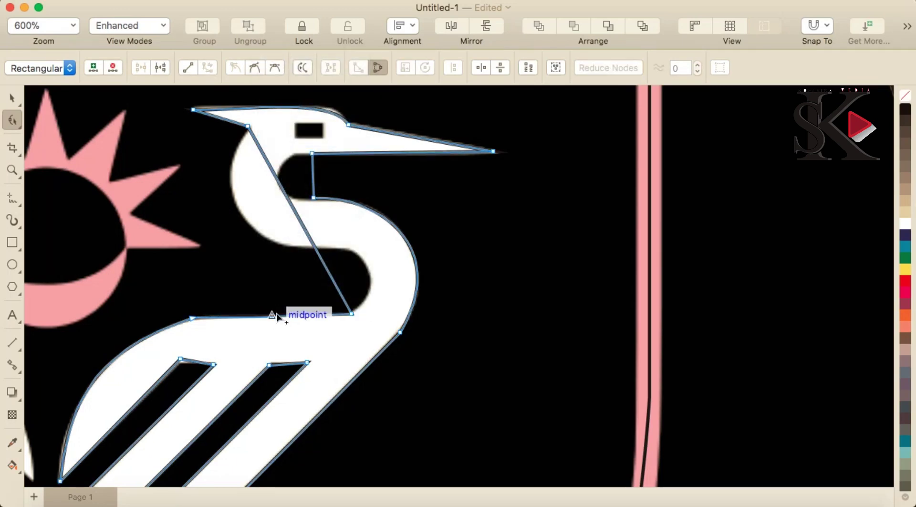
- Add a node on the neck's underside and curve the segment below it to fit the inner neck bend
left_click(317, 250)
right_click(331, 268)
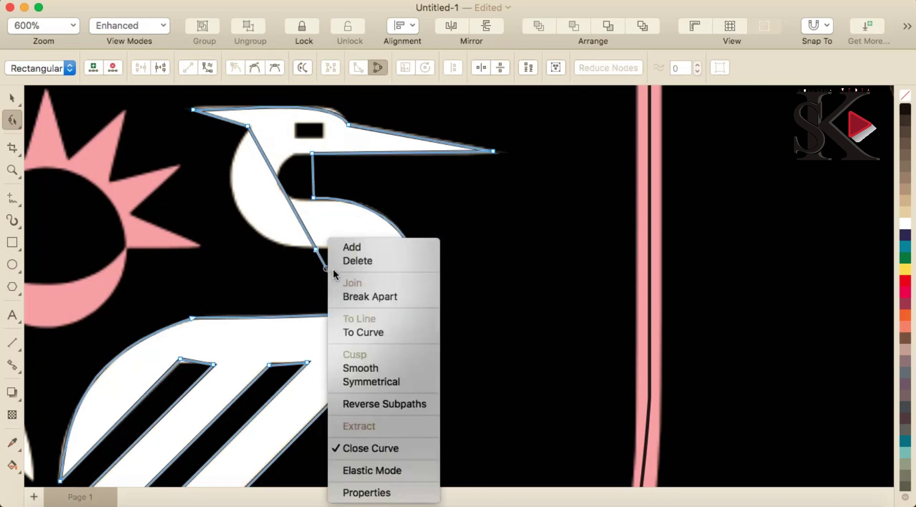
left_click(365, 329)
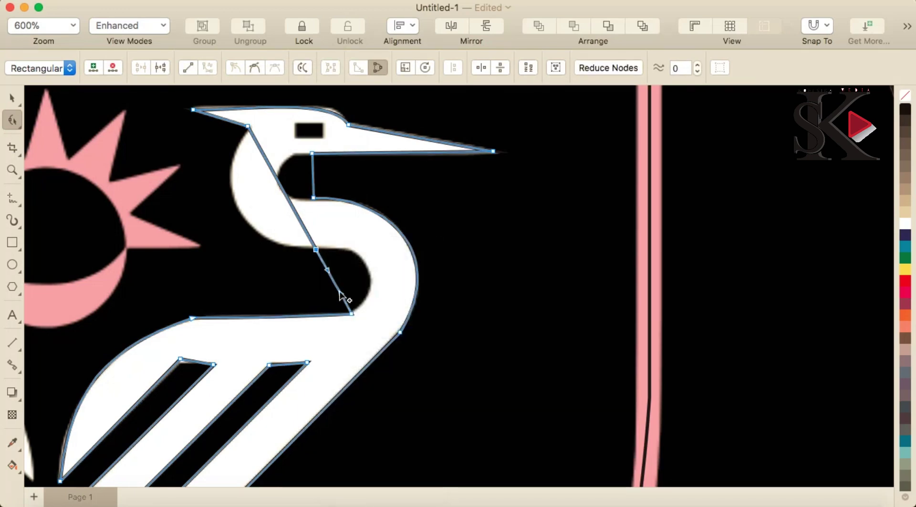
left_click_drag(336, 290, 366, 268)
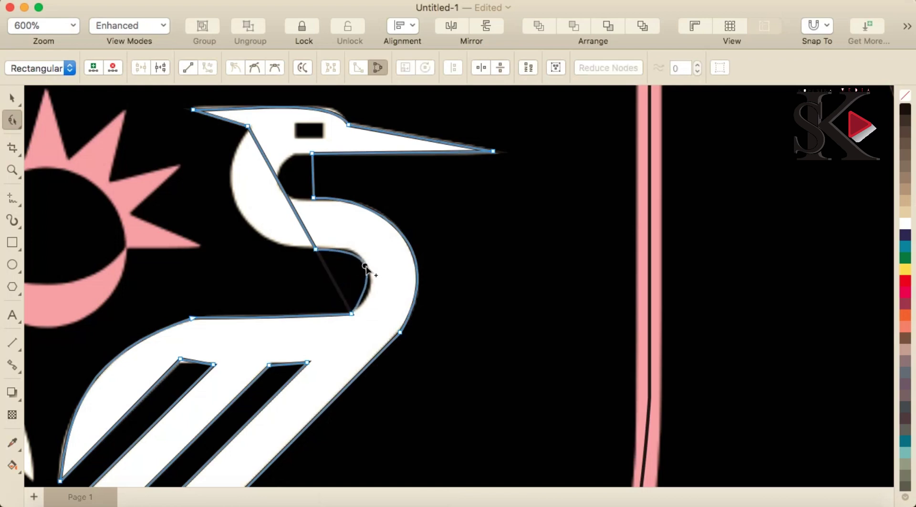
left_click(352, 315)
left_click_drag(384, 267, 390, 280)
left_click_drag(363, 250, 360, 254)
- Convert the segment between the nape and the neck's underside to a curve and fit it to the back of the neck
right_click(272, 171)
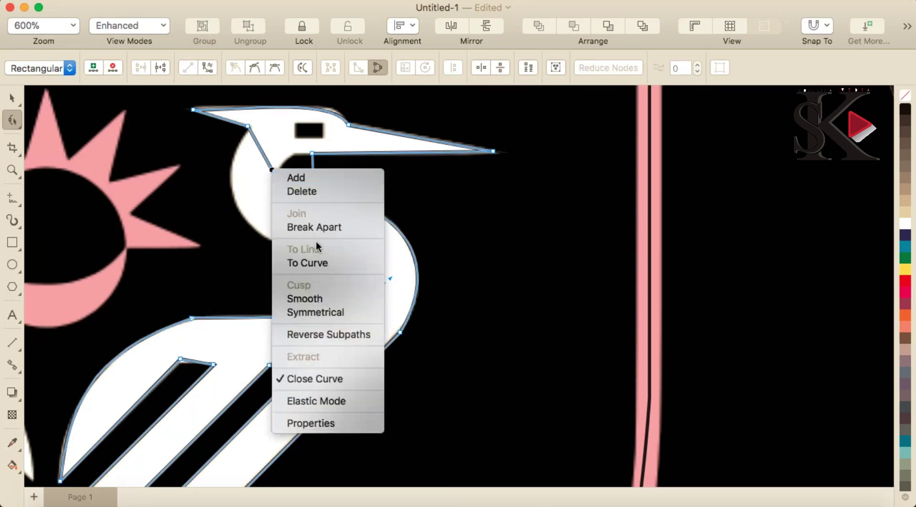
left_click(327, 263)
left_click_drag(291, 205, 219, 181)
left_click_drag(222, 232, 226, 242)
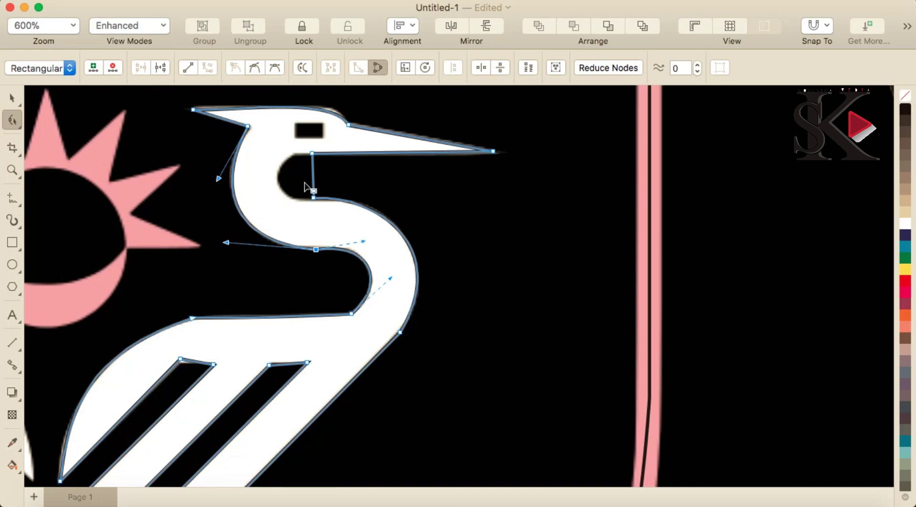
- Add a node beneath the head and curve the segment below it around the throat's black notch
left_click_drag(313, 169, 298, 155)
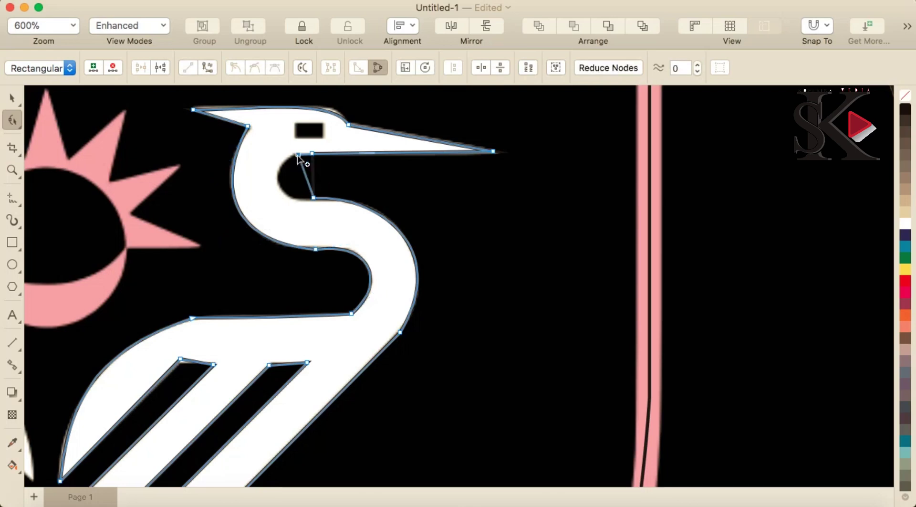
right_click(304, 171)
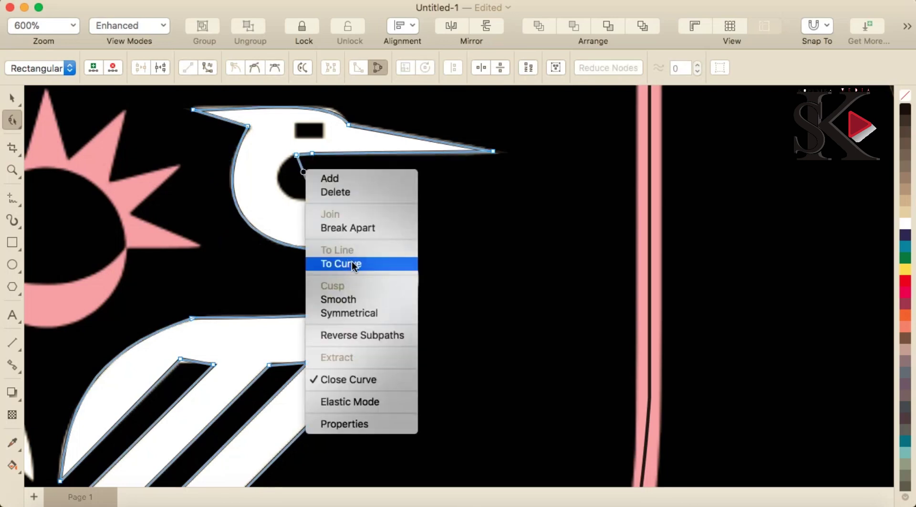
left_click(344, 264)
left_click(312, 196)
left_click_drag(307, 183, 282, 182)
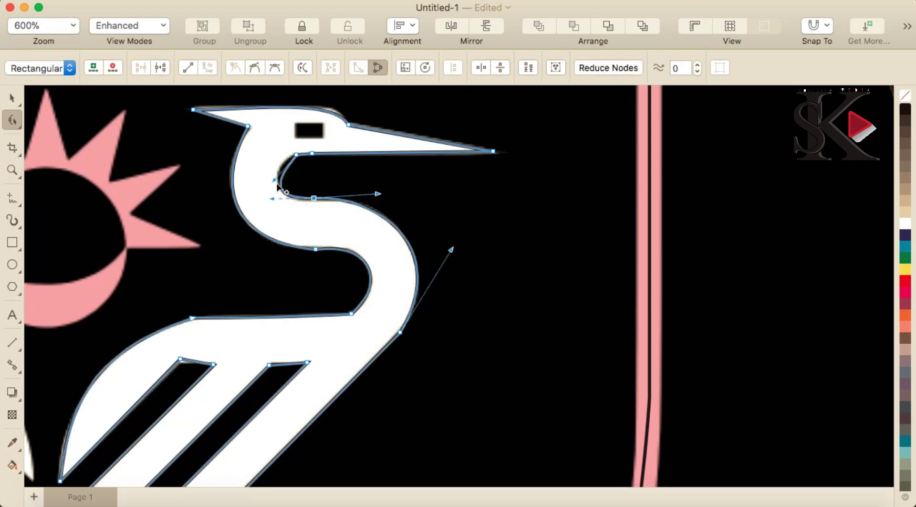
left_click(272, 171)
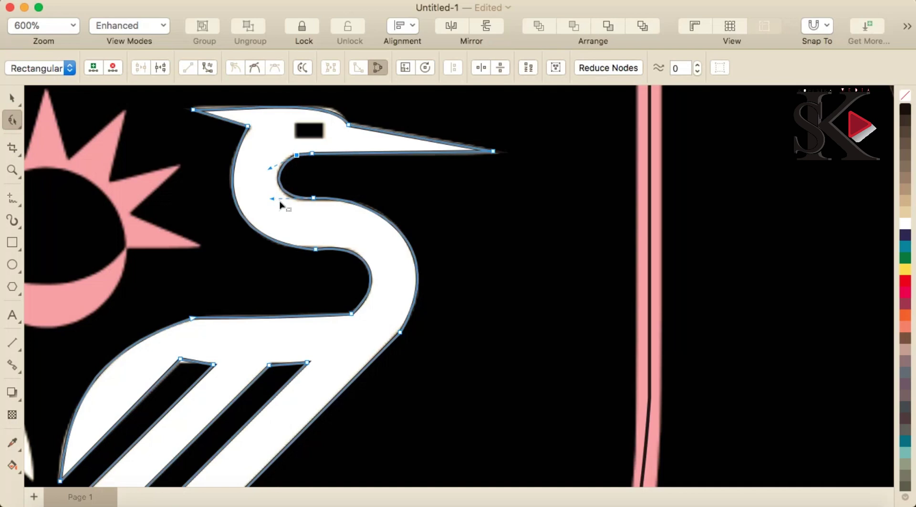
scroll(312, 220, "down", 5)
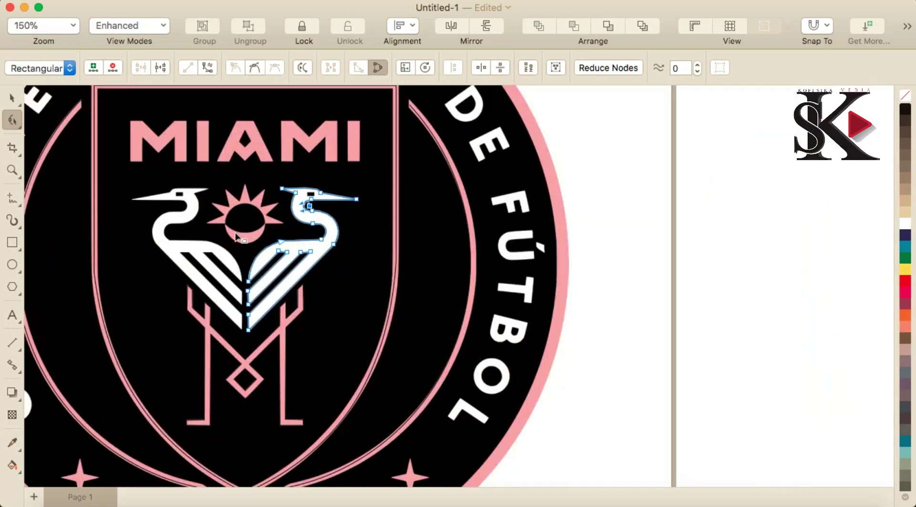
- Draw a rectangle about 1.7 by 0.84 mm over the black eye of the heron to the right of the sun
scroll(236, 235, "up", 2)
scroll(398, 152, "up", 2)
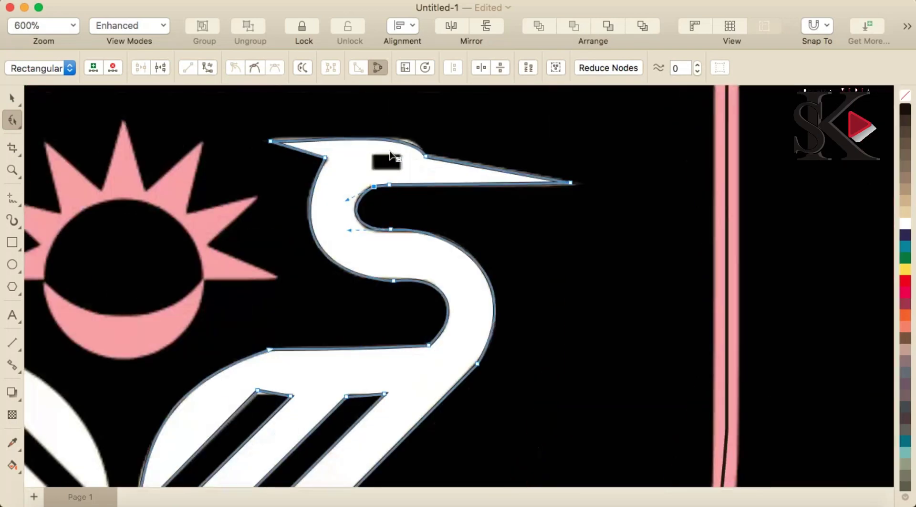
scroll(399, 158, "up", 2)
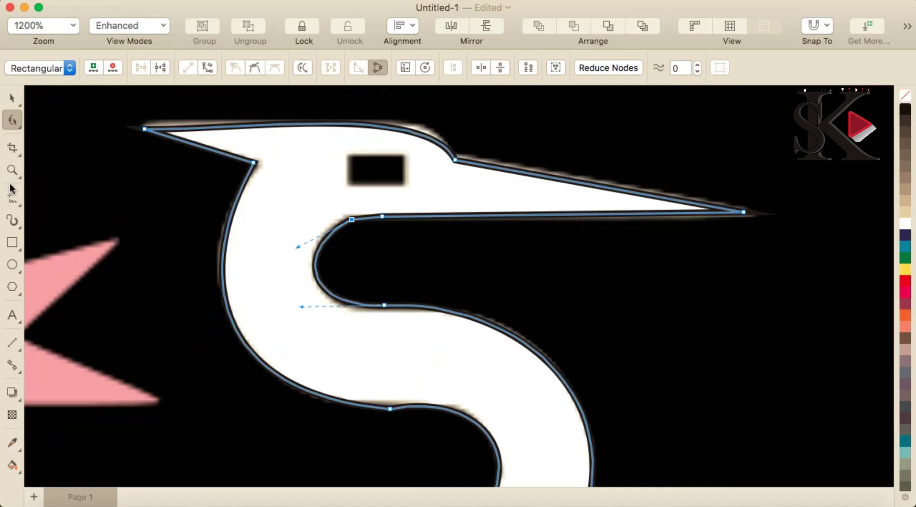
left_click(13, 243)
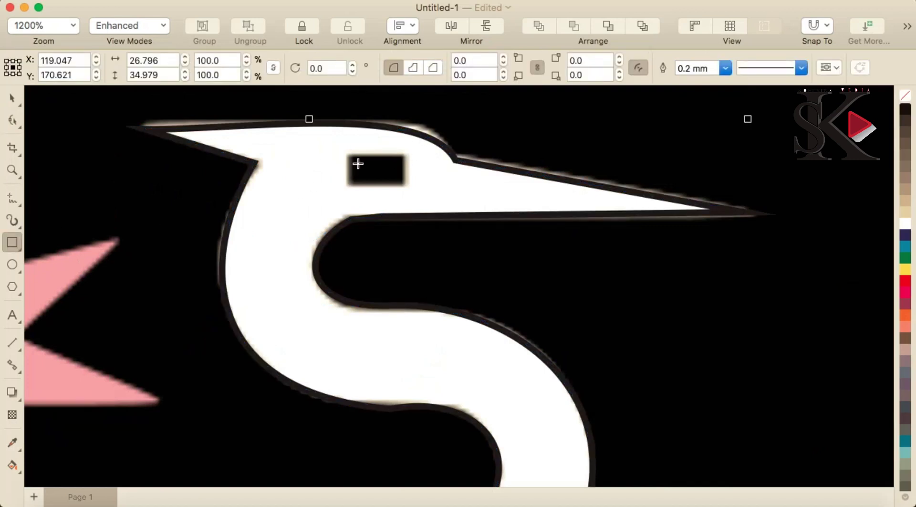
left_click_drag(351, 157, 404, 184)
scroll(401, 185, "down", 4)
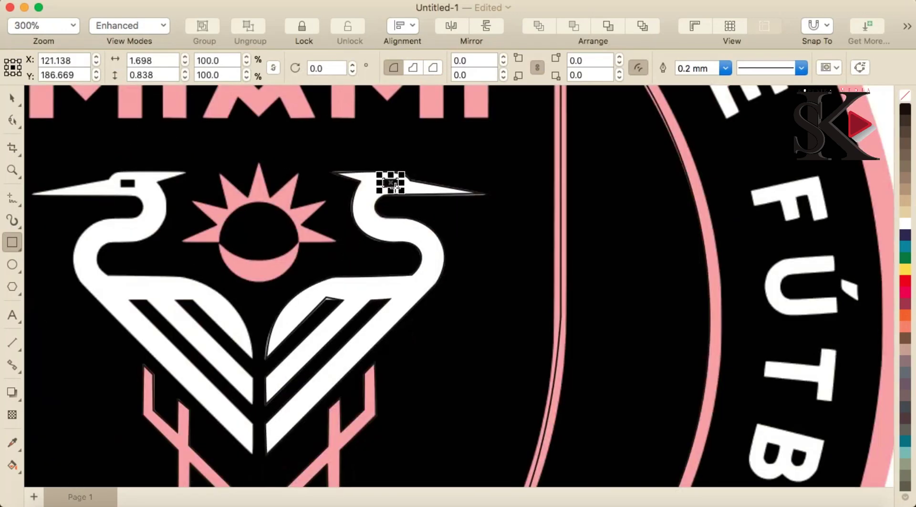
scroll(395, 186, "down", 2)
- Duplicate the traced right heron together with its eye and place the horizontally mirrored copy over the left heron
left_click(14, 99)
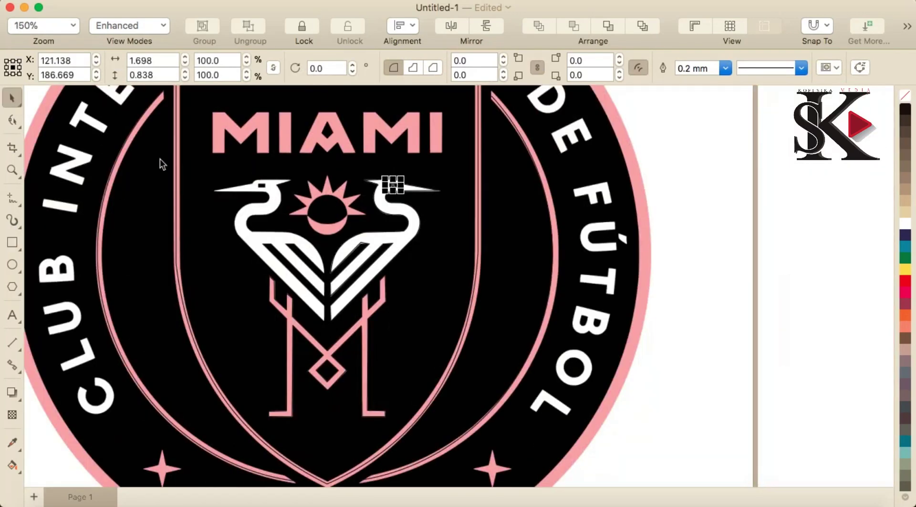
left_click(383, 243, "shift")
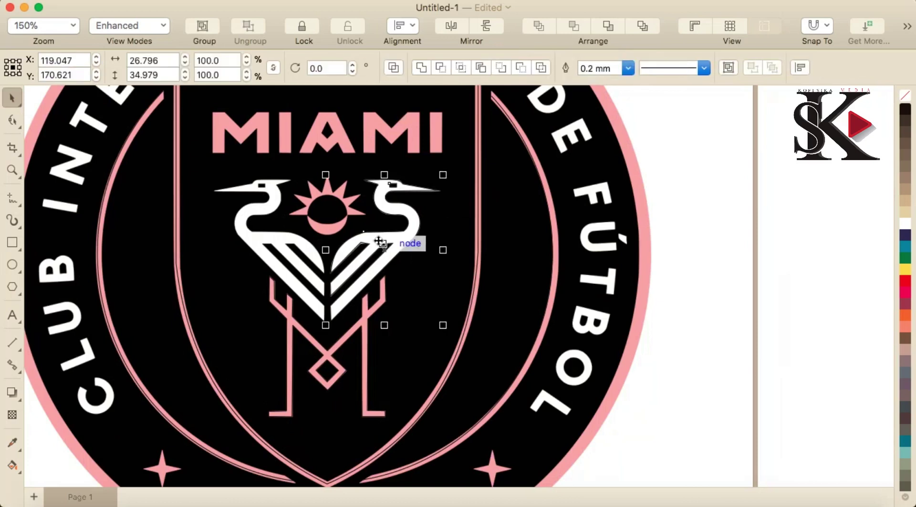
key("super+c")
key("super+v")
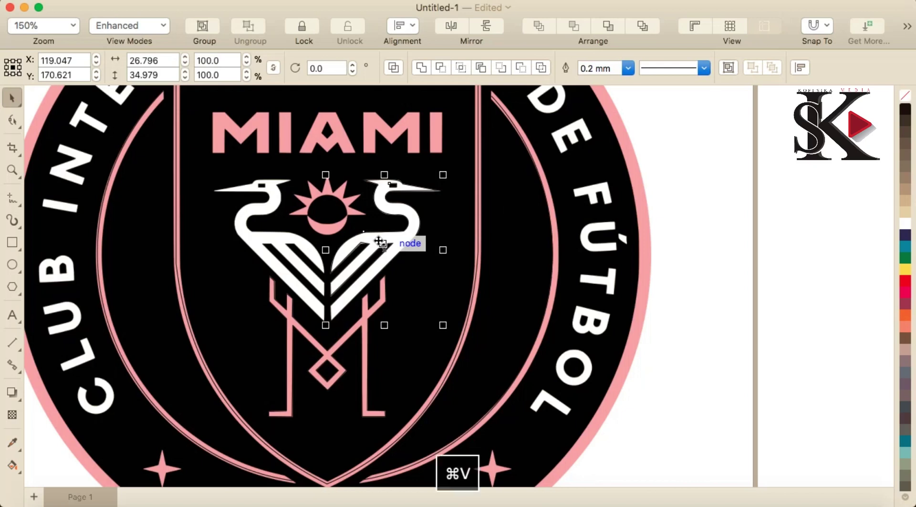
left_click(453, 25)
left_click_drag(362, 214, 271, 233)
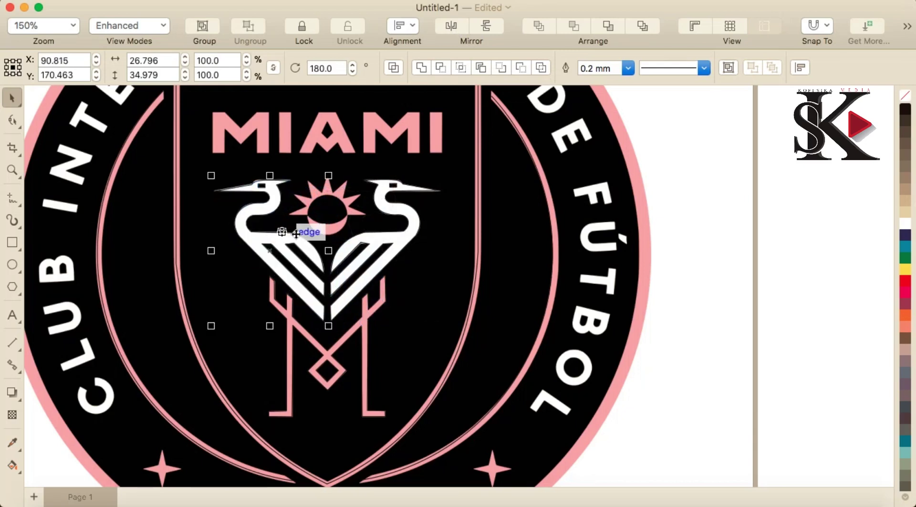
scroll(334, 184, "up", 3)
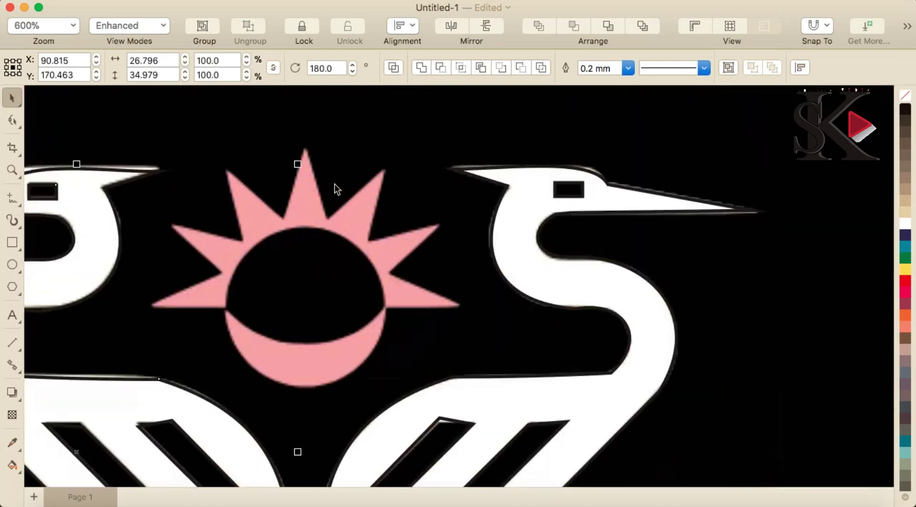
scroll(333, 176, "down", 3)
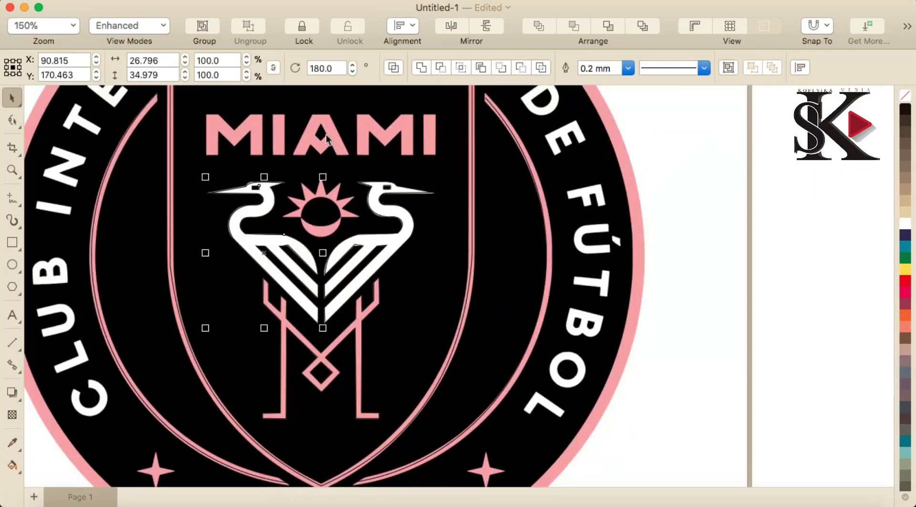
- Draw a rectangle about 5.6 by 3 mm across the sun's black disc and convert it to curves
scroll(324, 183, "up", 2)
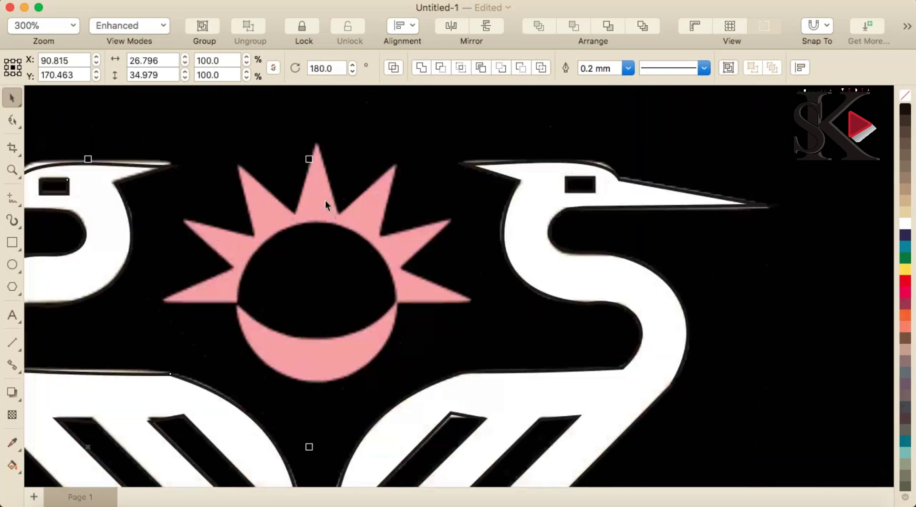
left_click(17, 243)
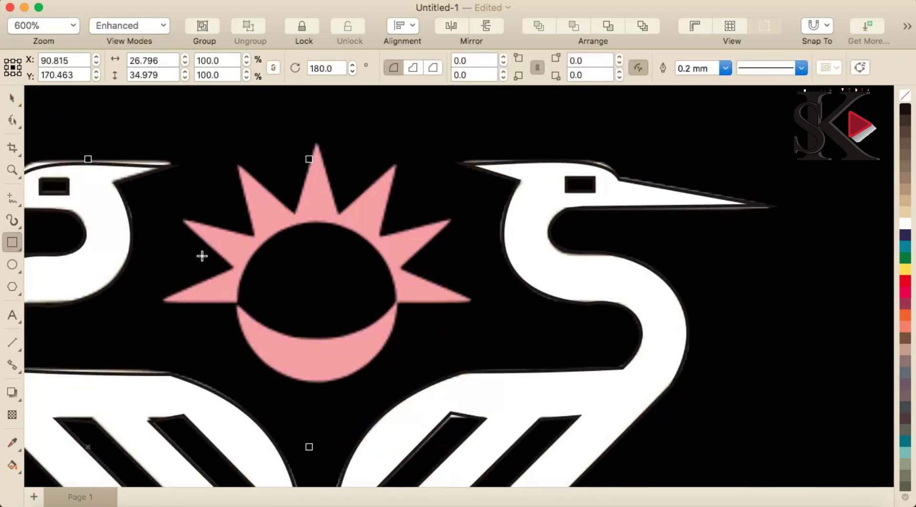
left_click_drag(239, 246, 331, 296)
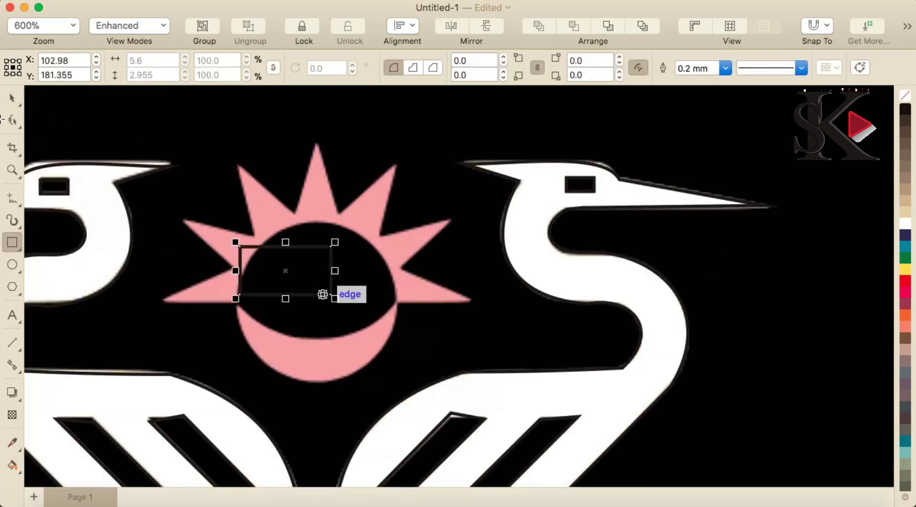
left_click(11, 123)
right_click(287, 273)
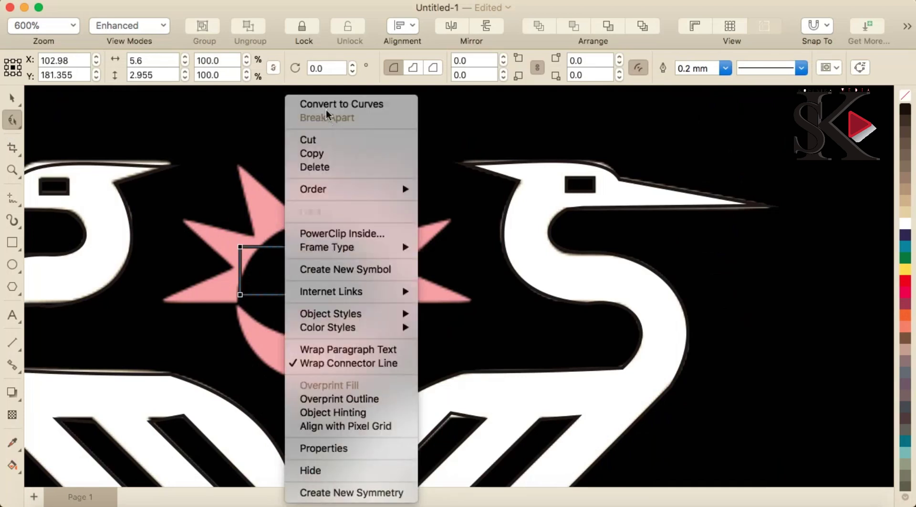
left_click(327, 102)
- Move and add nodes on the sun outline to trace the left rays up to the tip of the central ray
left_click_drag(240, 295, 163, 300)
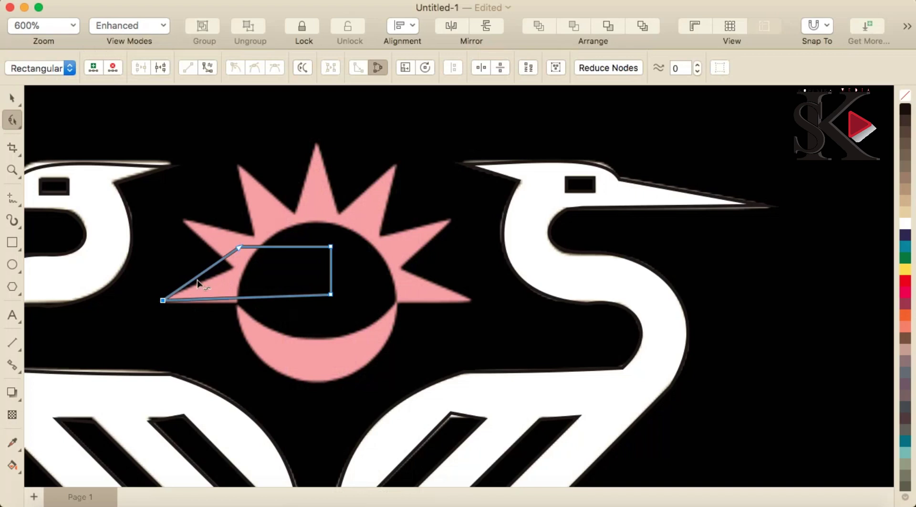
left_click_drag(239, 247, 232, 265)
left_click_drag(331, 247, 240, 168)
left_click(210, 236)
left_click_drag(288, 237, 315, 144)
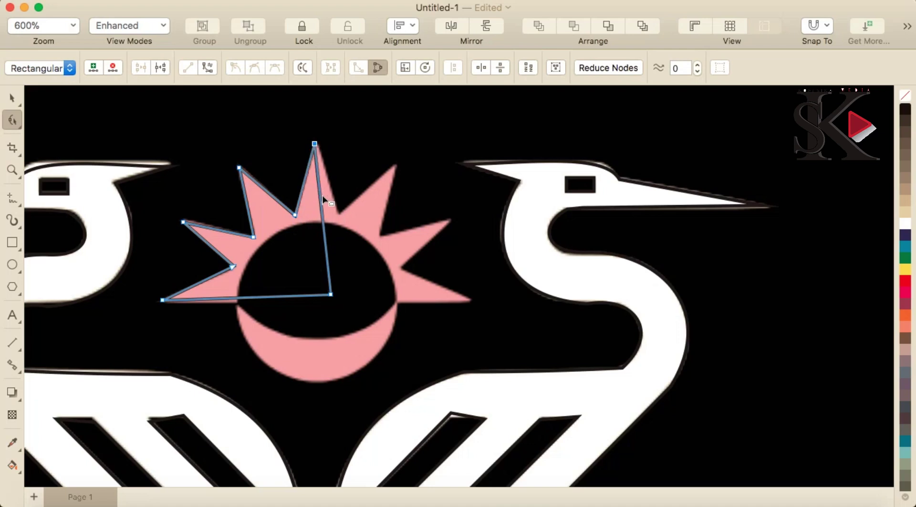
- Move and add nodes on the sun outline to trace the right rays down to the lowest right tip
left_click_drag(323, 209, 380, 234)
left_click_drag(330, 296, 447, 223)
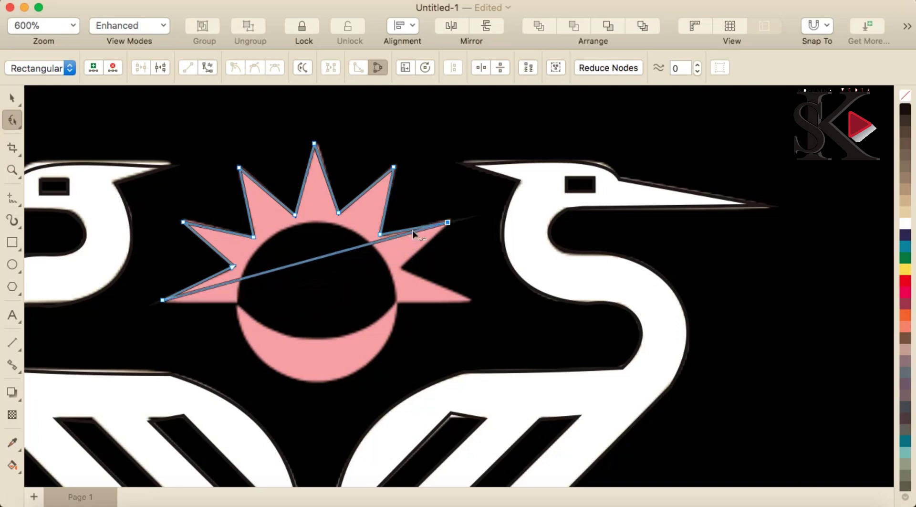
left_click_drag(373, 246, 402, 267)
left_click(375, 273)
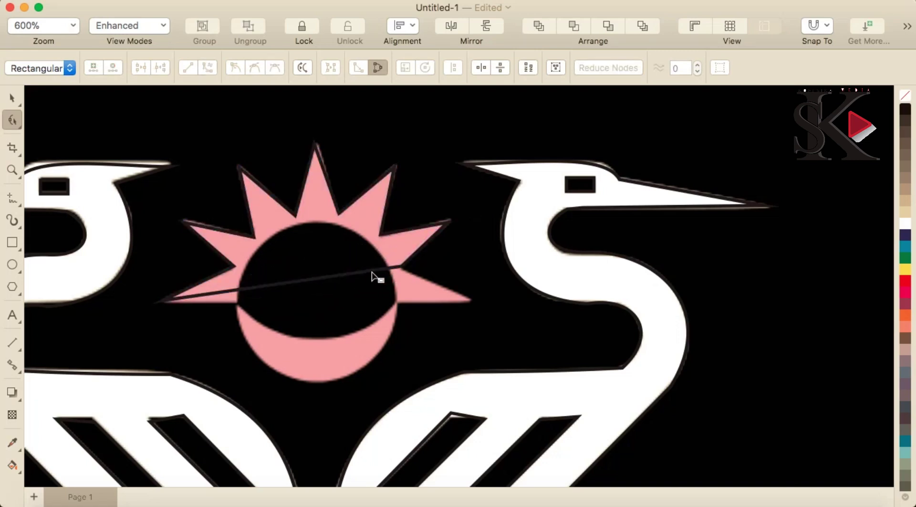
left_click(373, 273)
left_click(372, 271)
left_click_drag(469, 298, 469, 300)
- Add nodes where the sun's base line meets the disc and curve the segment between them around the disc's upper edge
double_click(397, 301)
double_click(238, 301)
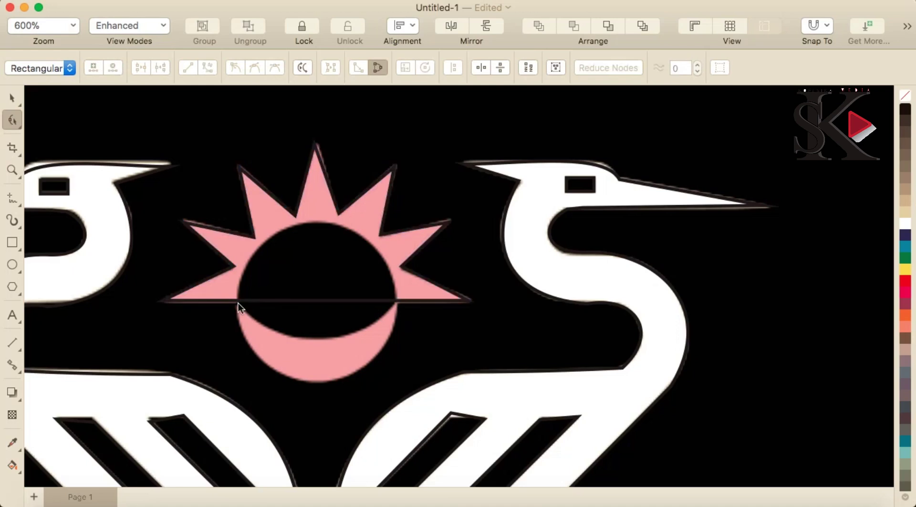
right_click(303, 304)
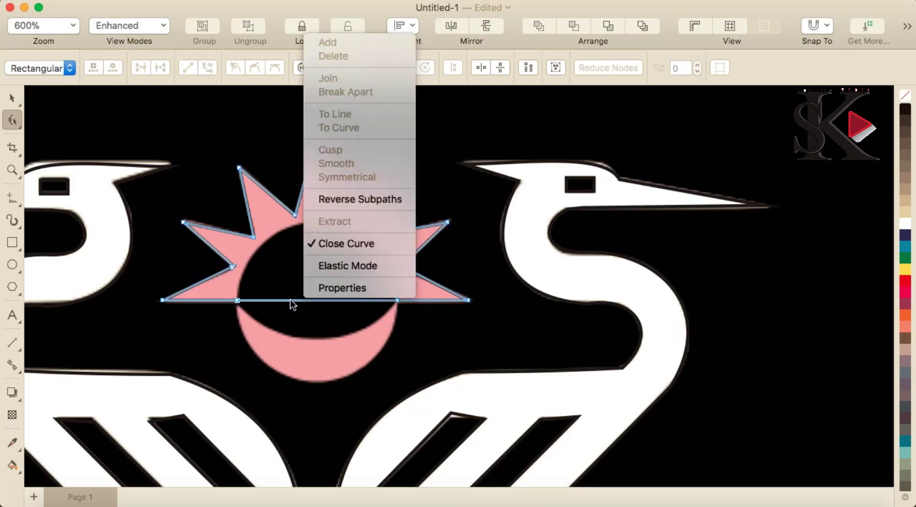
left_click(294, 302)
right_click(302, 302)
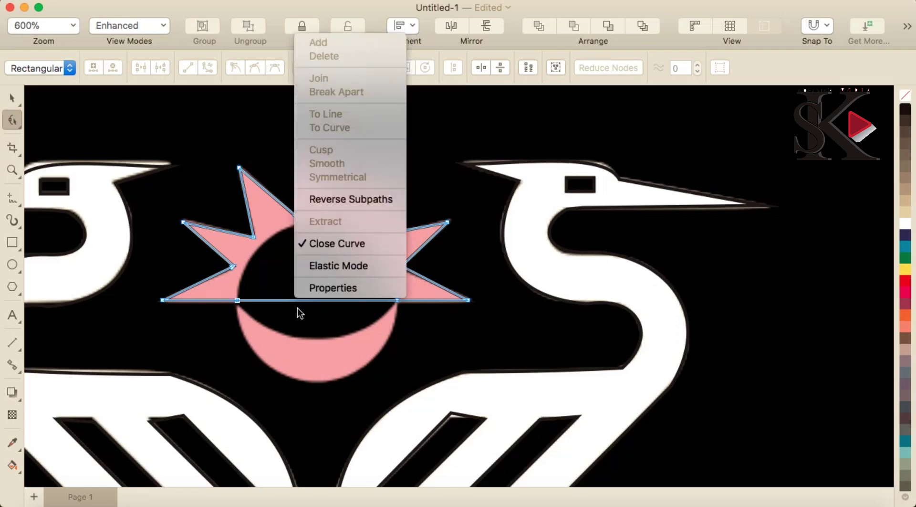
left_click(297, 308)
right_click(322, 302)
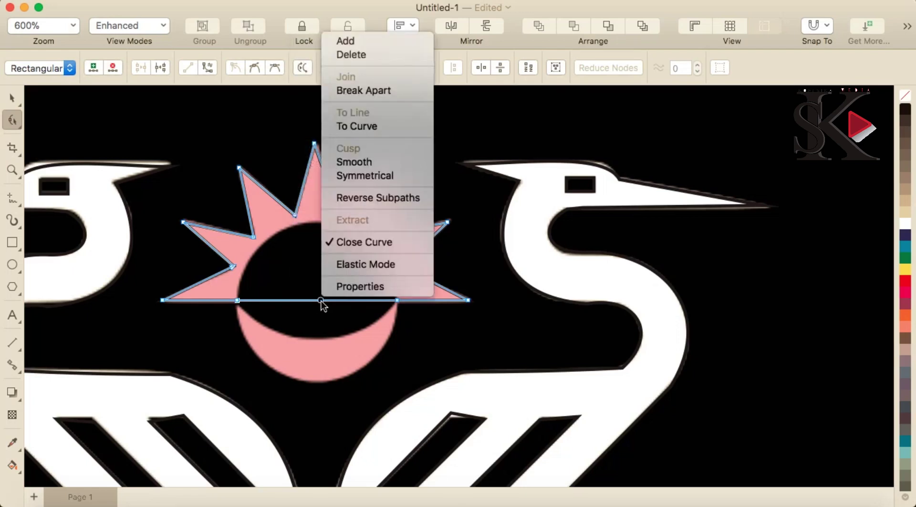
left_click(381, 130)
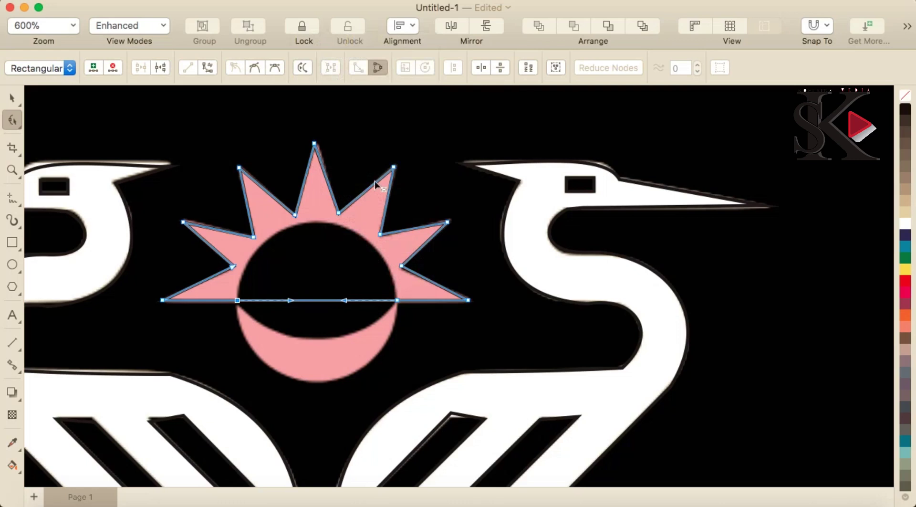
left_click_drag(321, 302, 373, 203)
left_click(398, 301)
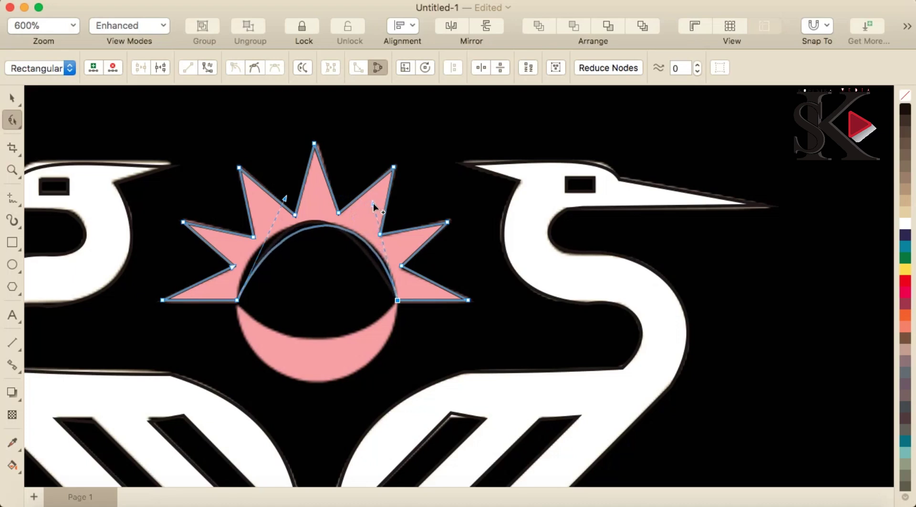
left_click_drag(285, 197, 253, 201)
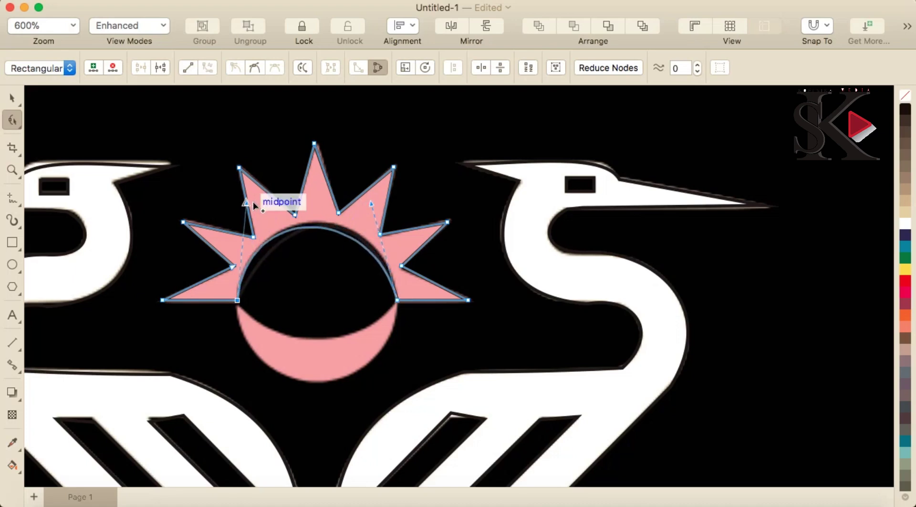
left_click_drag(372, 204, 389, 195)
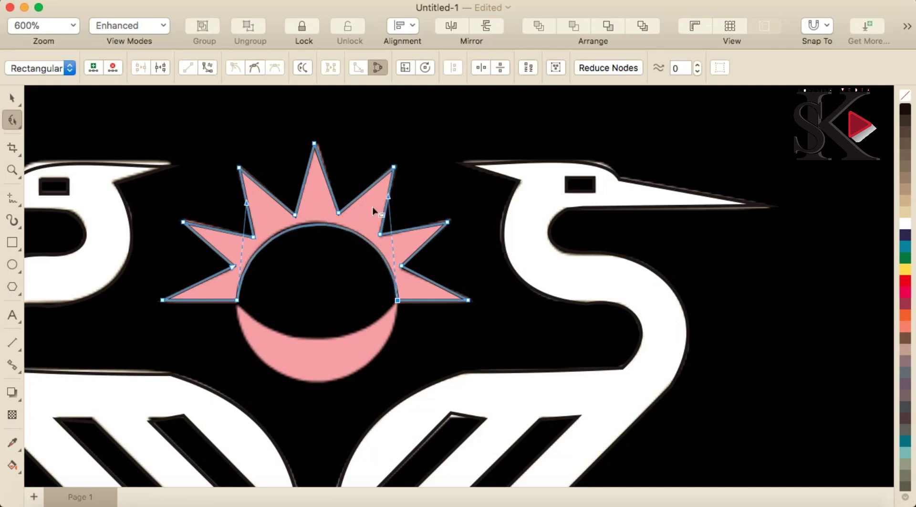
- Draw a rectangle about 7.8 by 3.9 mm over the crescent below the sun and convert it to curves
left_click(13, 246)
left_click_drag(247, 316, 375, 382)
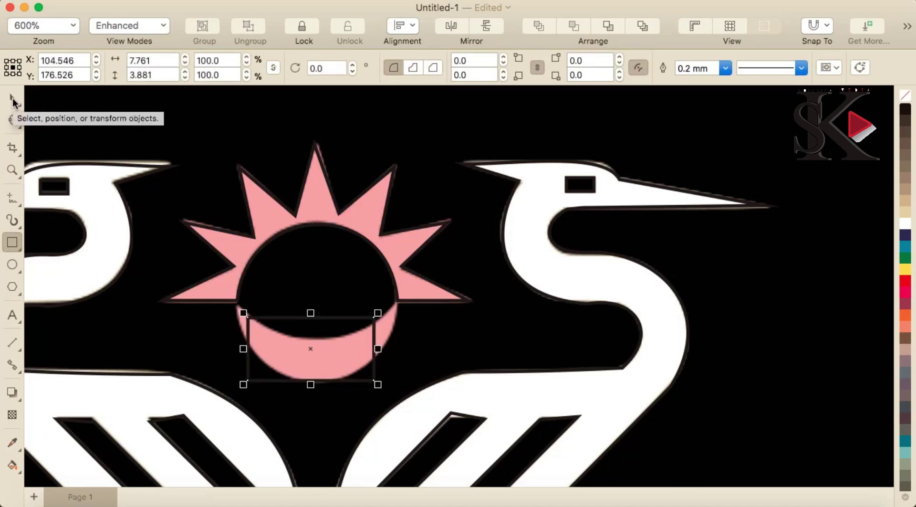
left_click(13, 101)
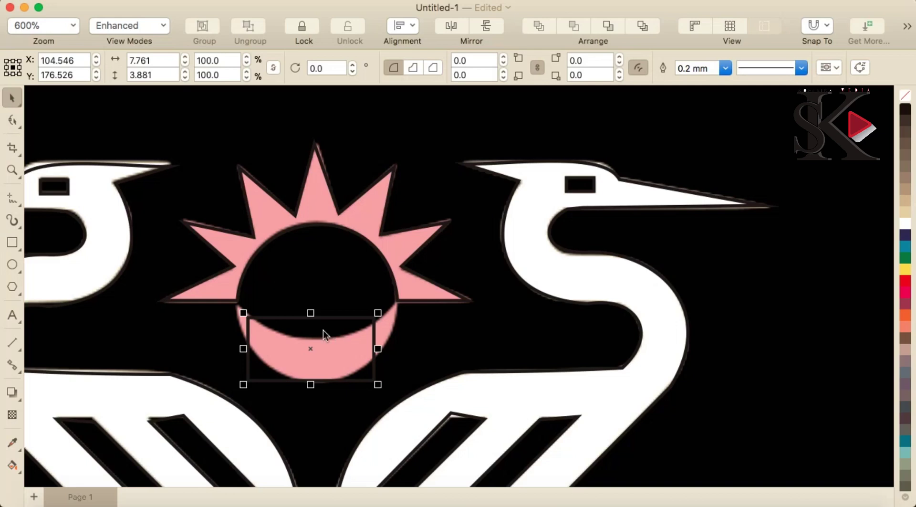
right_click(322, 330)
left_click(348, 104)
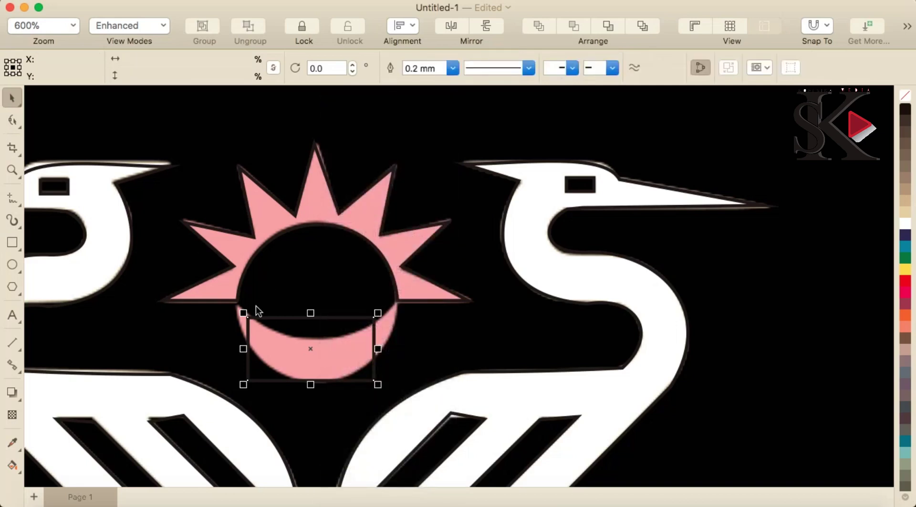
- Reshape the rectangle into a triangle with nodes at the crescent's two tips and bottom, deleting the spare lower-left node
key("F10")
left_click_drag(248, 317, 237, 302)
left_click_drag(375, 318, 398, 300)
left_click_drag(374, 381, 329, 380)
right_click(247, 380)
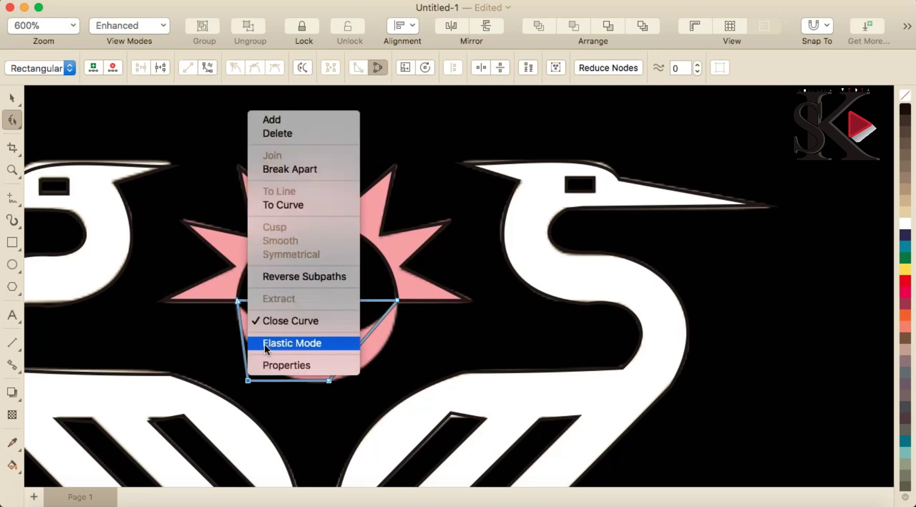
left_click(302, 135)
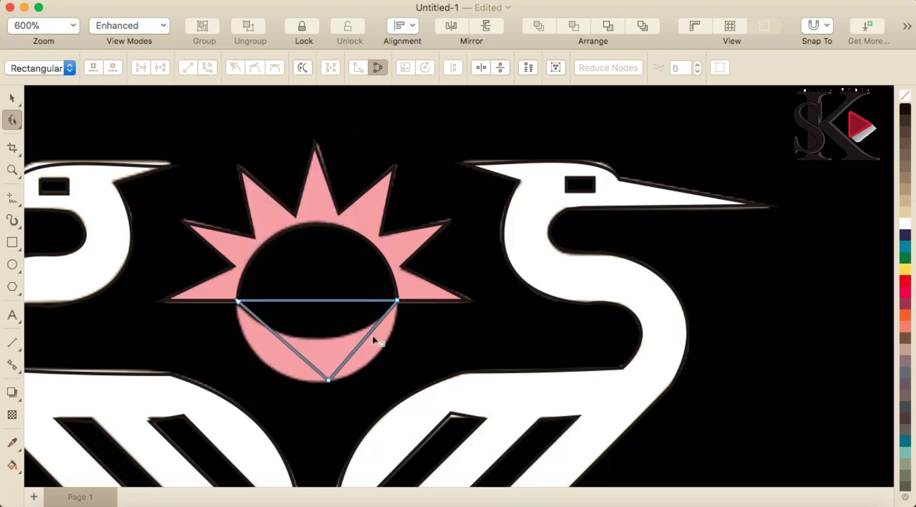
- Convert the triangle's two lower sides to curves, bend them along the crescent's outer edge, and delete the bottom node
right_click(368, 334)
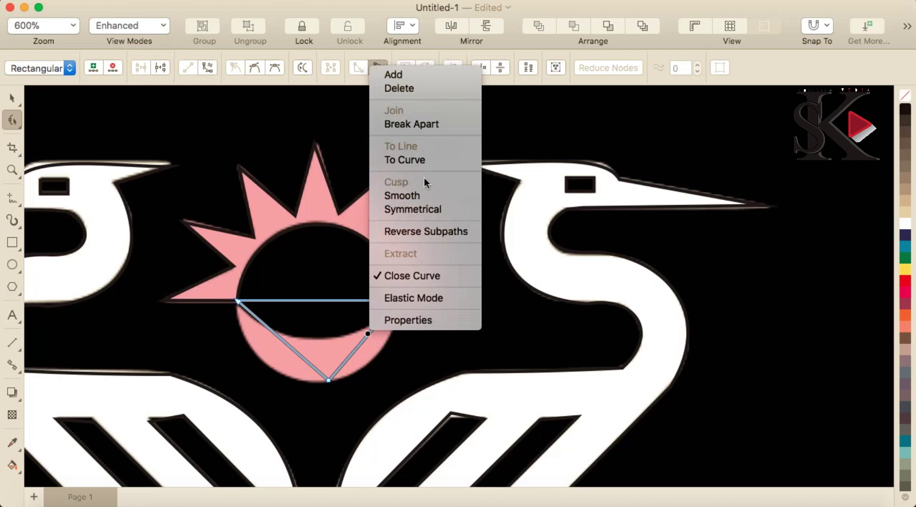
left_click(428, 162)
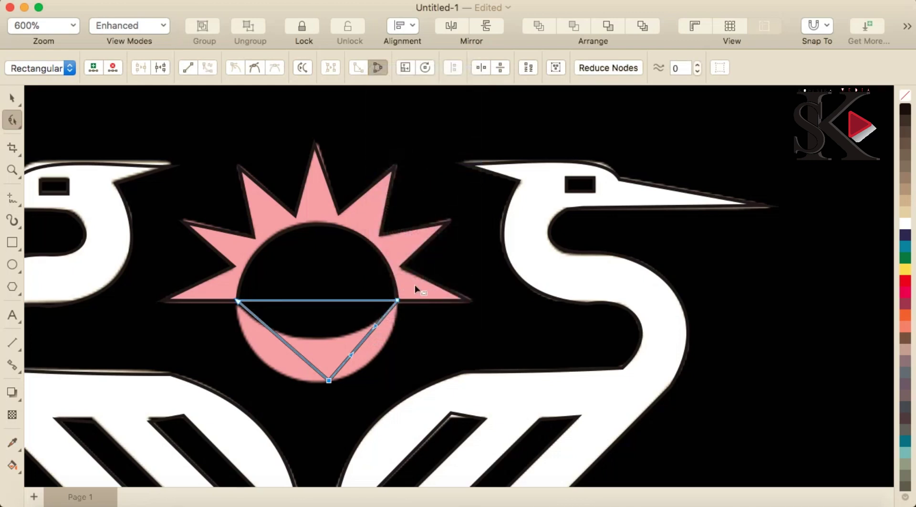
left_click_drag(358, 344, 373, 358)
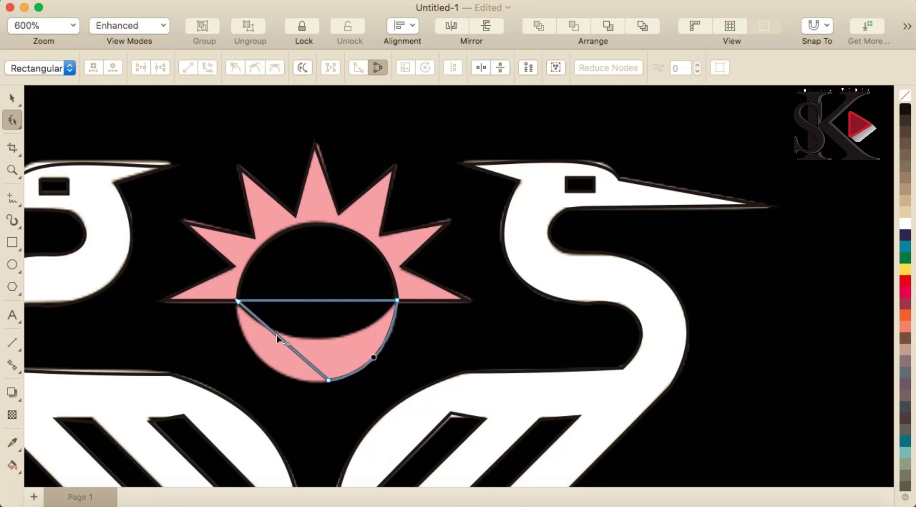
right_click(276, 334)
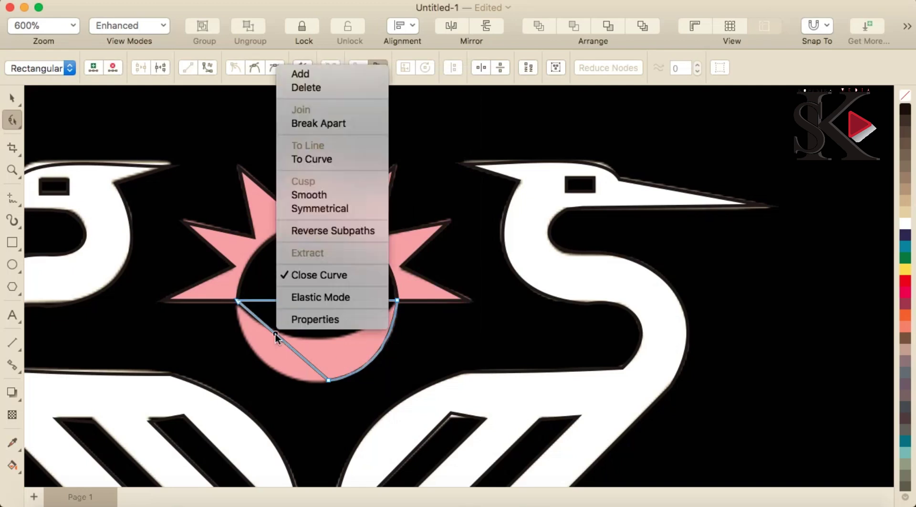
left_click(349, 162)
left_click_drag(284, 342, 261, 358)
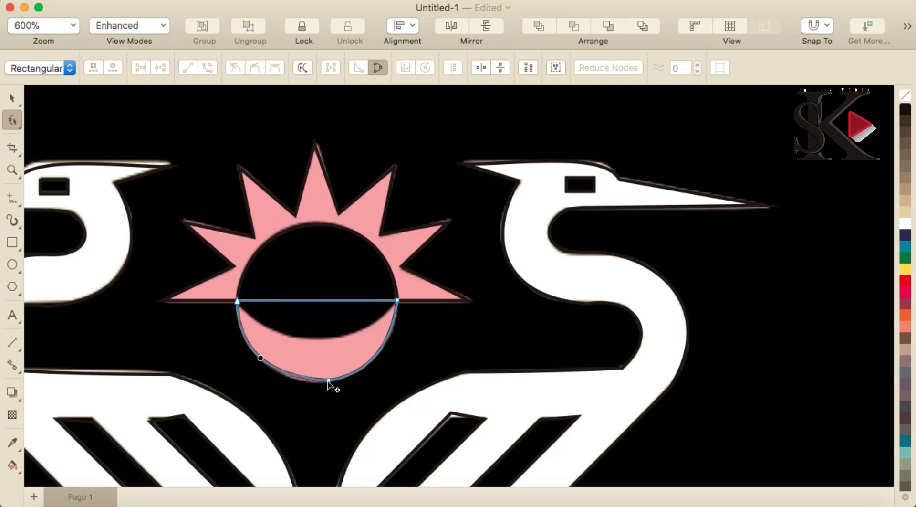
right_click(329, 380)
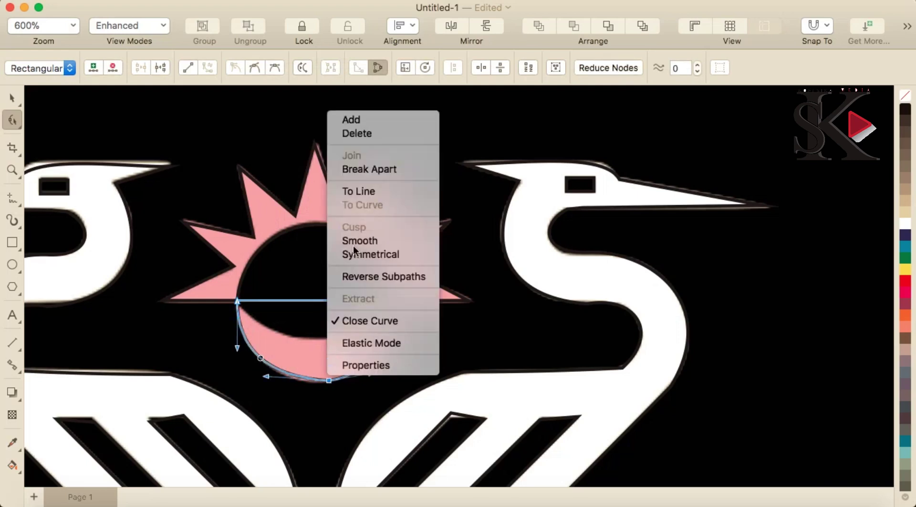
left_click(362, 135)
- Convert the shape's straight top segment to a curve and bend it down along the crescent's inner edge
right_click(329, 298)
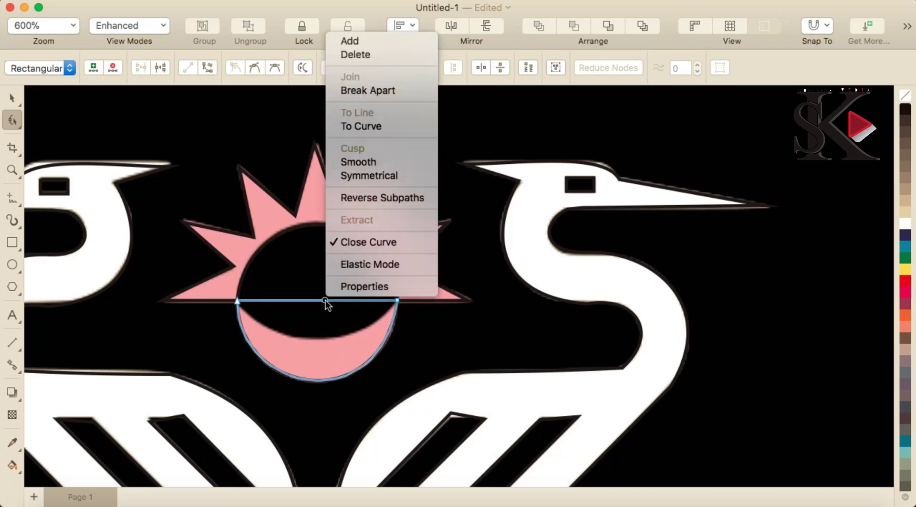
left_click(375, 127)
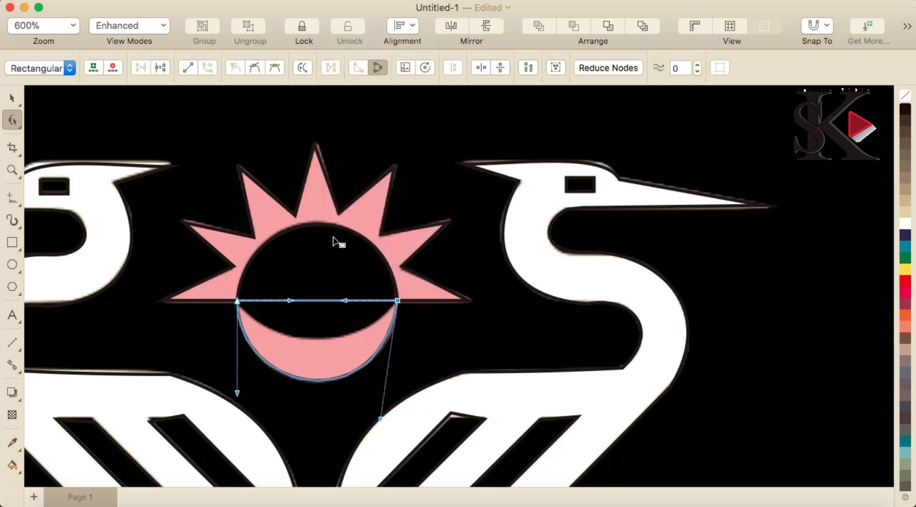
left_click_drag(313, 303, 315, 339)
- Draw rectangles over MIAMI's first M, about 13.8 by 10 mm, and over both I letters, about 3 by 10 mm each
scroll(315, 316, "down", 4)
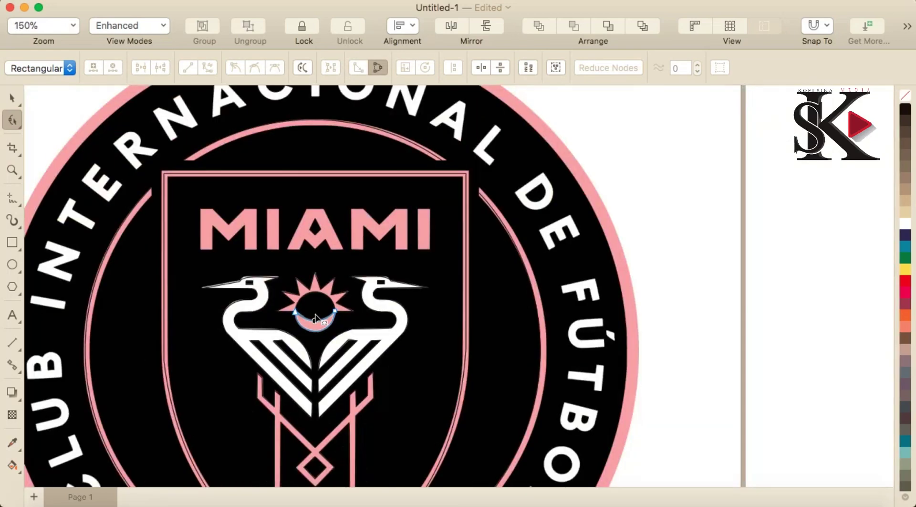
scroll(307, 313, "down", 2)
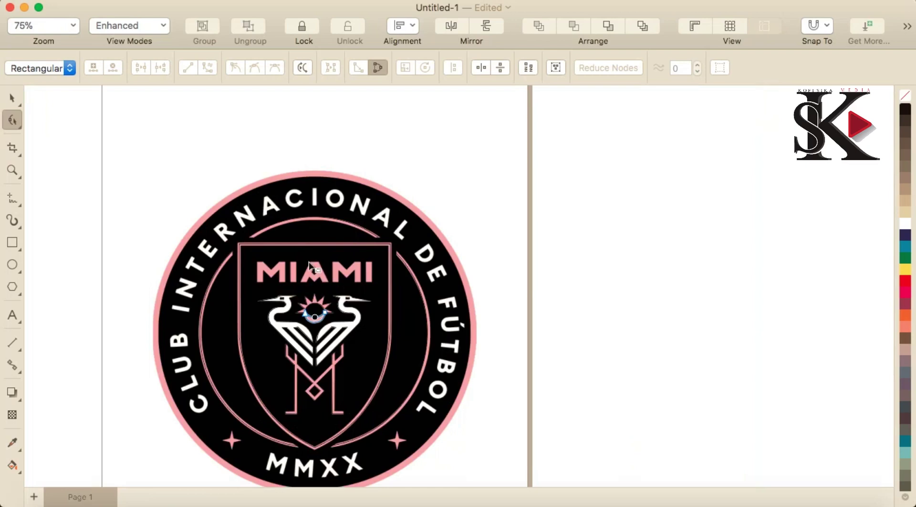
scroll(309, 263, "up", 2)
scroll(334, 263, "up", 2)
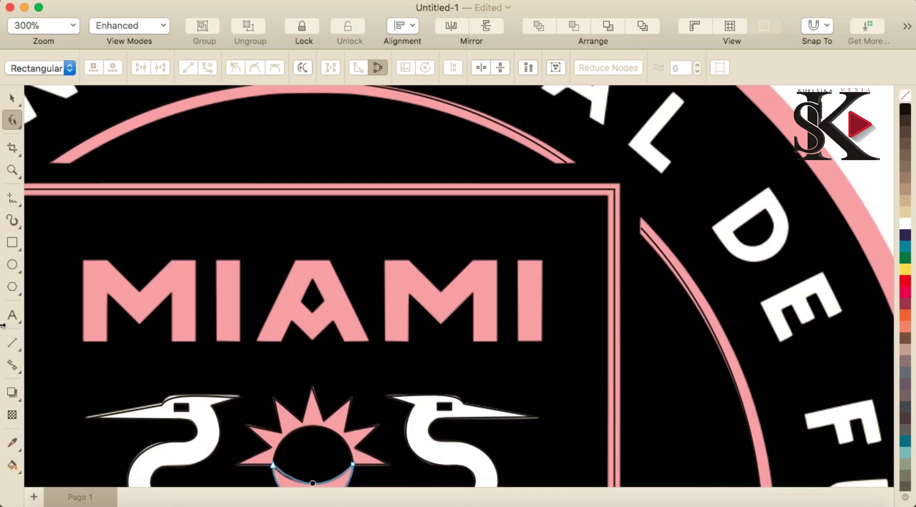
left_click(9, 244)
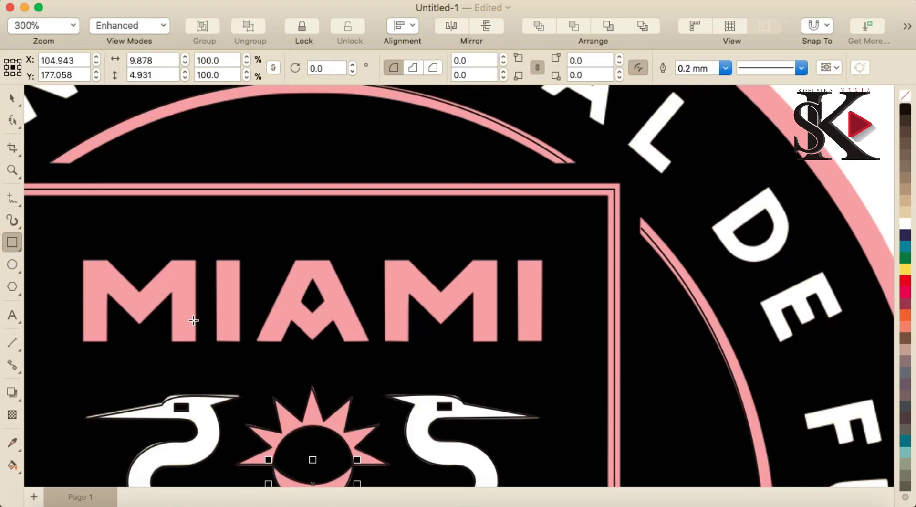
left_click_drag(84, 262, 196, 343)
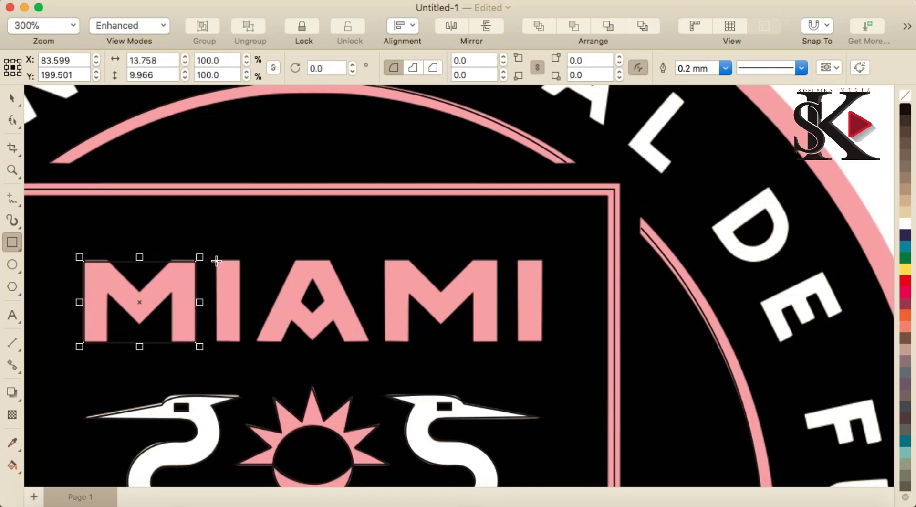
left_click_drag(216, 260, 241, 343)
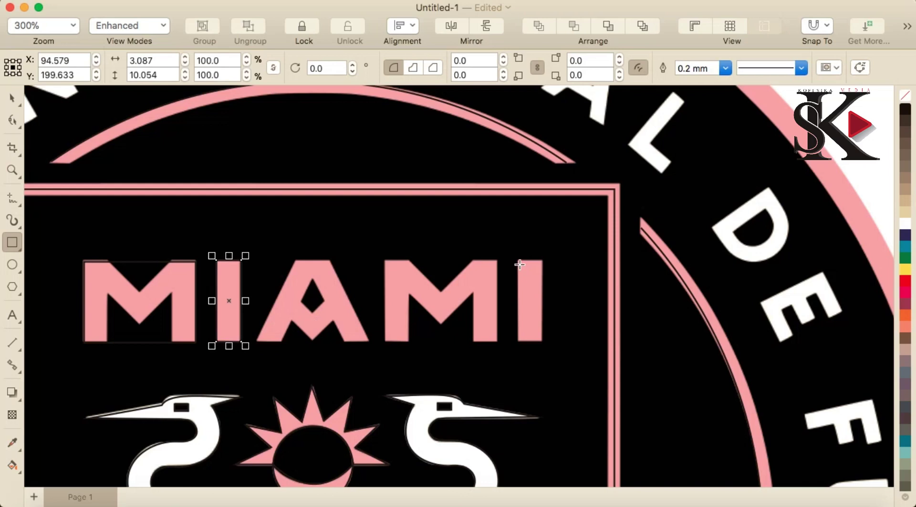
left_click_drag(518, 260, 543, 343)
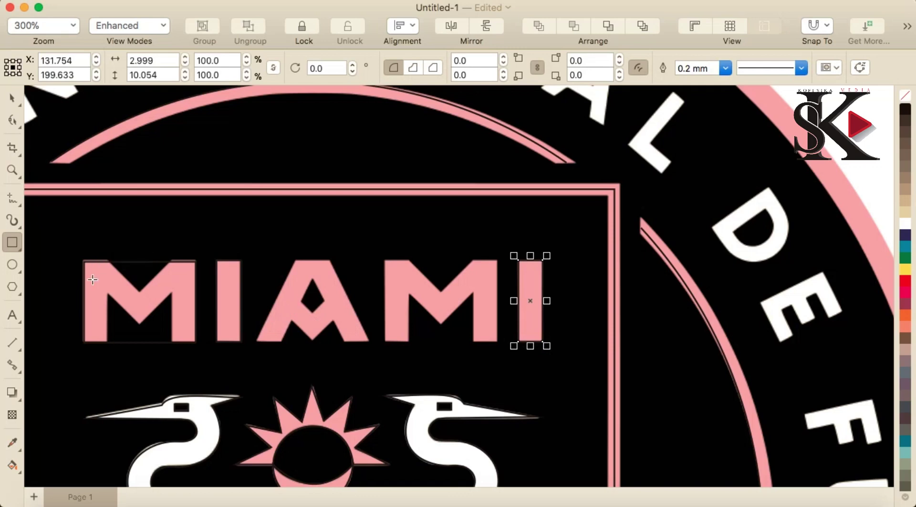
- Convert the first M's rectangle to curves and add three nodes on its top edge to form the letter's upper V notch
scroll(93, 280, "up", 2)
left_click(14, 123)
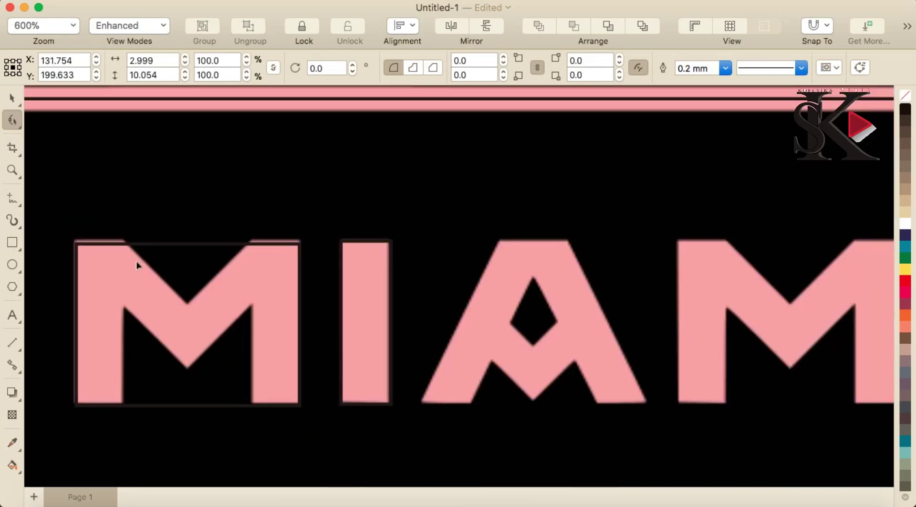
right_click(146, 275)
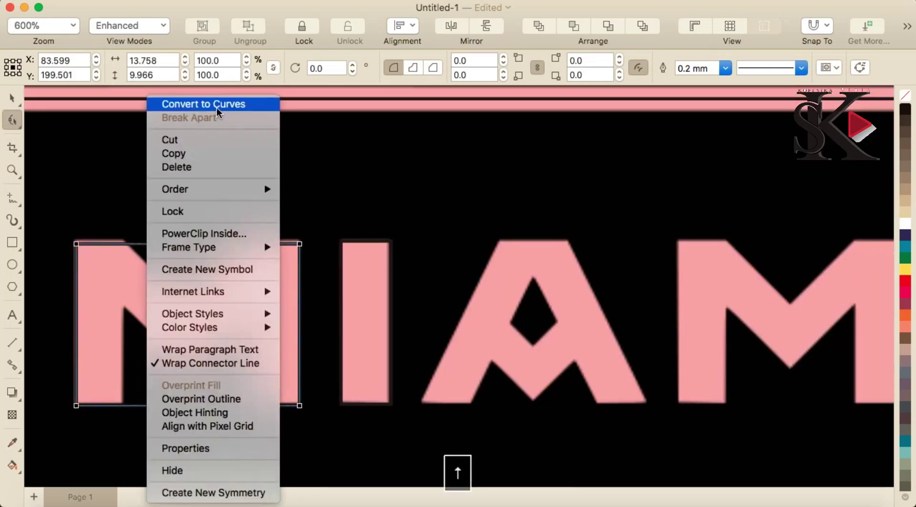
left_click(219, 105)
double_click(124, 244)
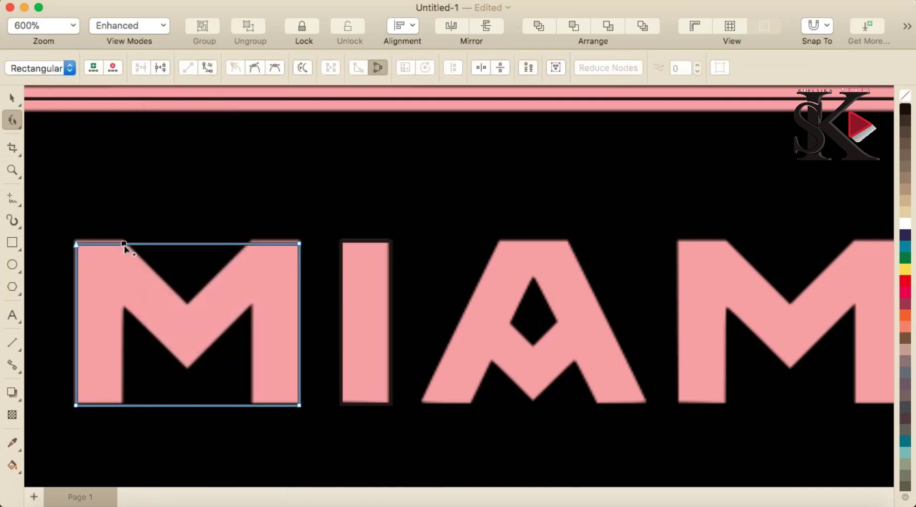
double_click(250, 244)
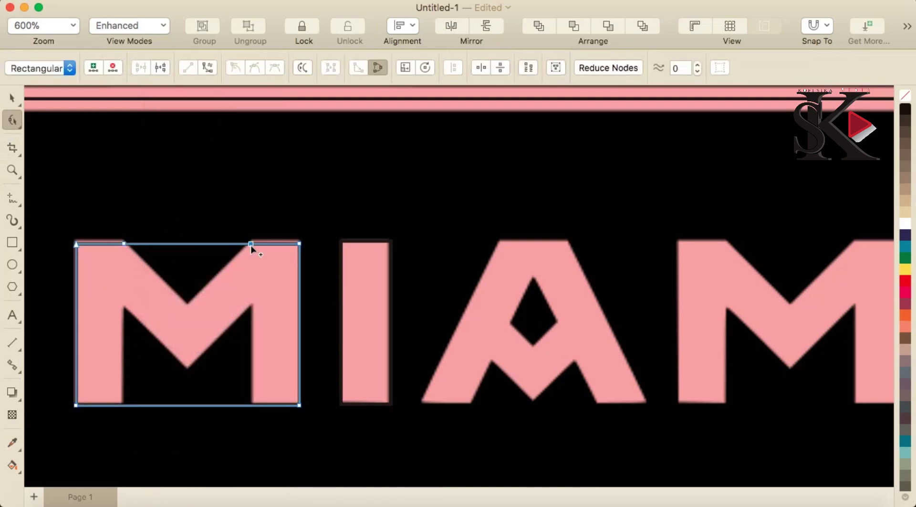
double_click(206, 244)
left_click_drag(206, 244, 186, 303)
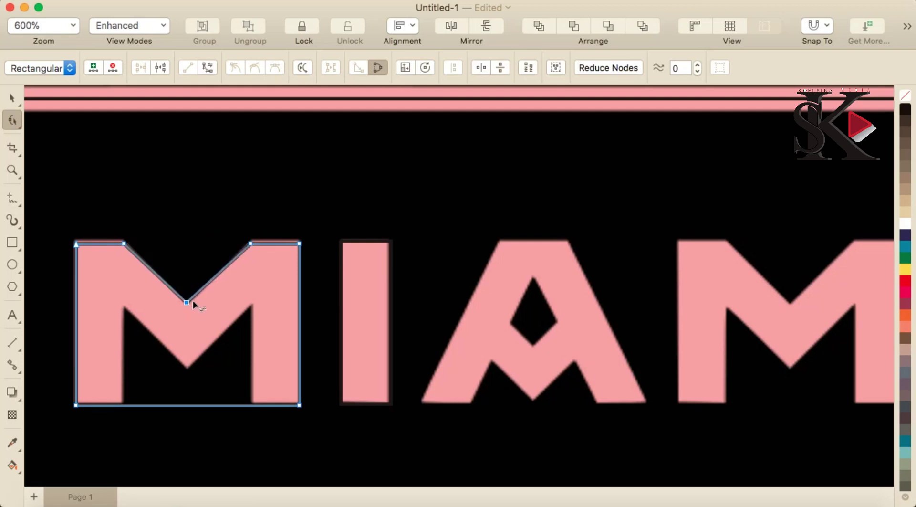
- Add nodes along the first M's bottom edge and move them to trace the two legs and the lower V point
double_click(253, 406)
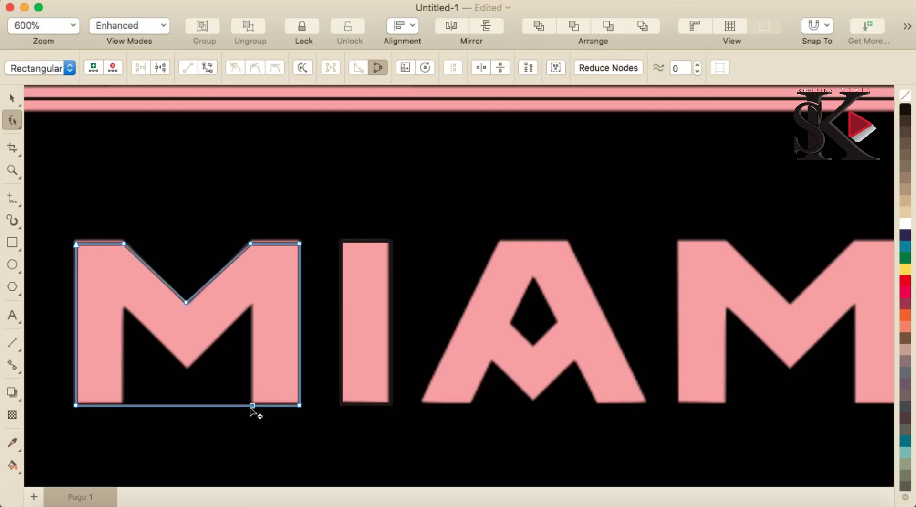
double_click(123, 406)
left_click_drag(163, 406, 125, 310)
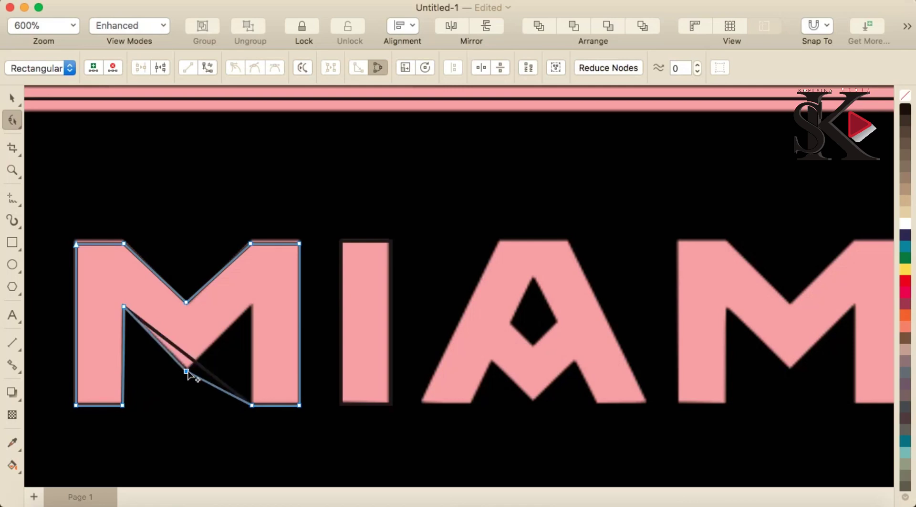
left_click(204, 385)
left_click_drag(202, 380, 253, 308)
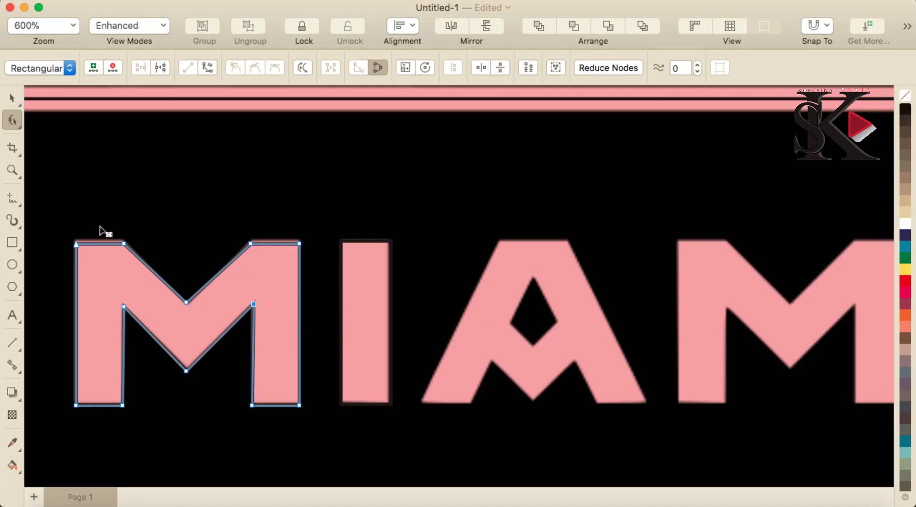
- Draw a rectangle about 5.8 by 6.2 mm over the letter A and convert it to curves
left_click(14, 243)
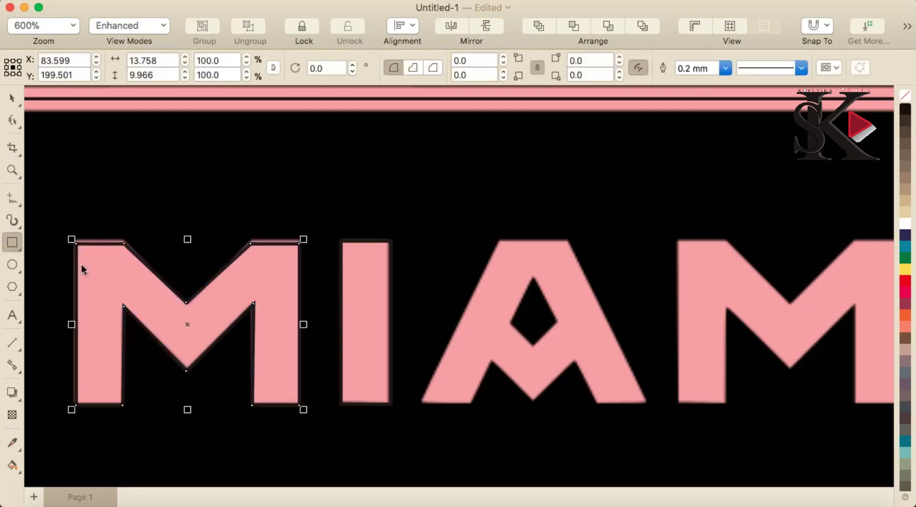
left_click_drag(489, 247, 587, 350)
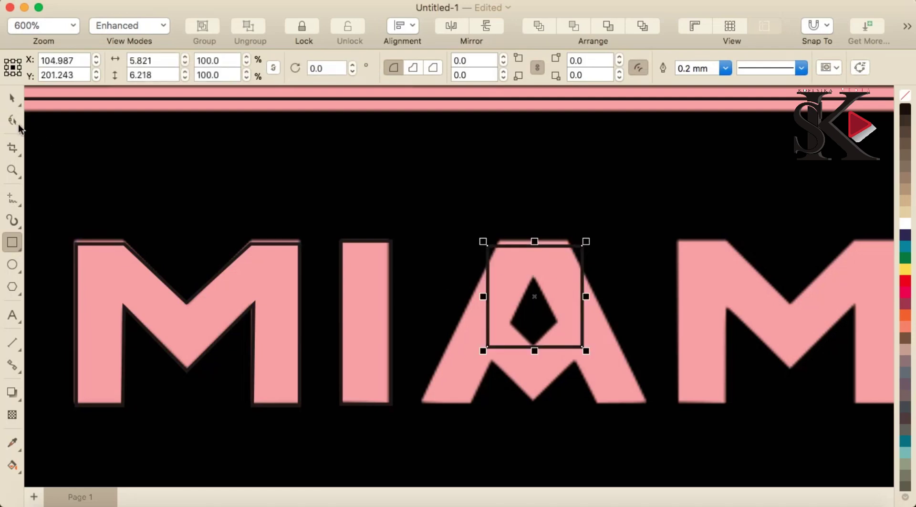
left_click(12, 120)
right_click(543, 301)
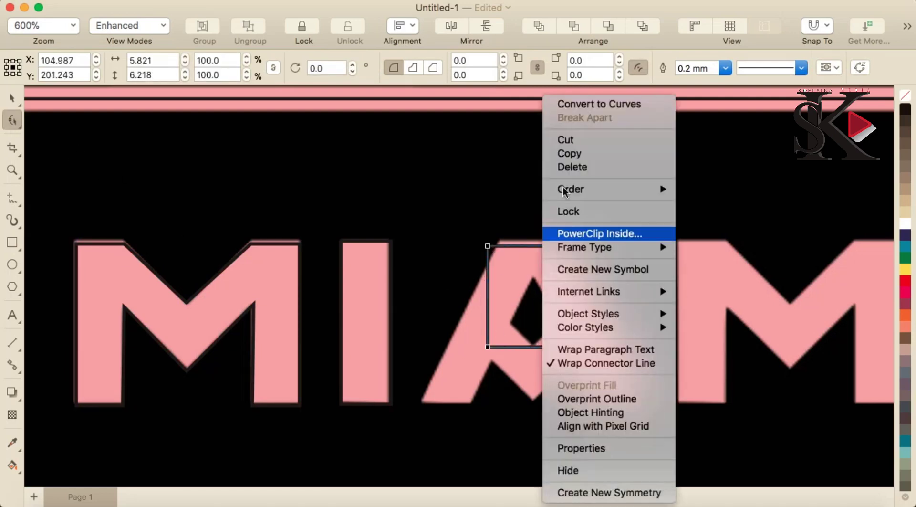
left_click(590, 92)
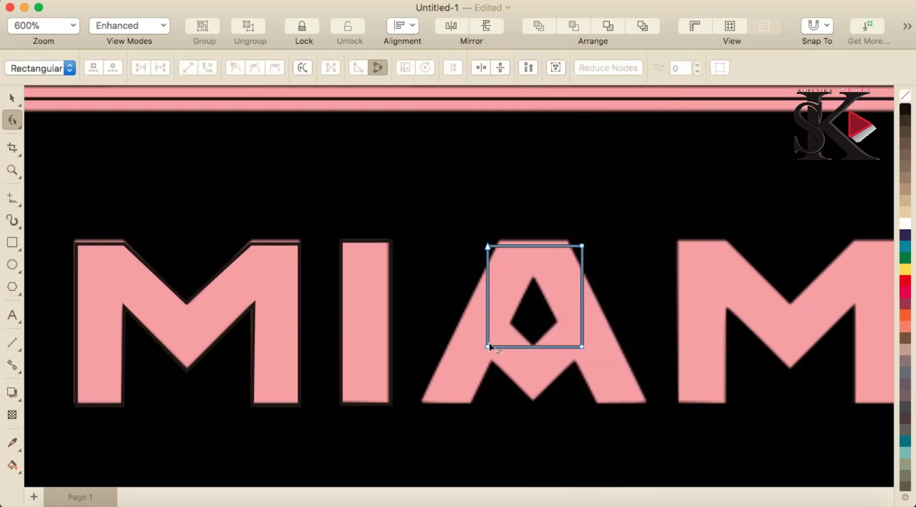
- Move the rectangle's four corner nodes onto the outer corners of the letter A
left_click_drag(489, 347, 422, 401)
left_click_drag(488, 248, 498, 242)
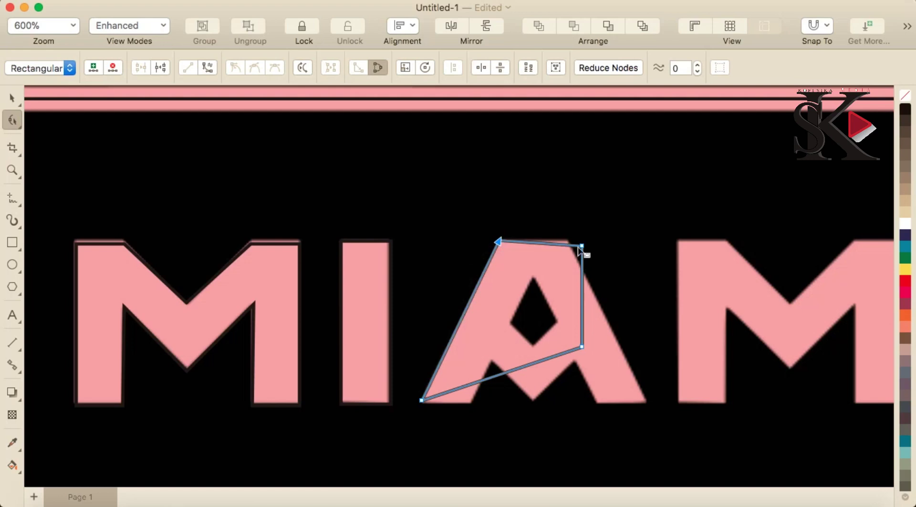
left_click_drag(583, 247, 567, 239)
left_click_drag(582, 346, 647, 403)
- Add nodes along the A's base at the inner leg corners and center point, and raise nodes between them to form the two notches
left_click(597, 401)
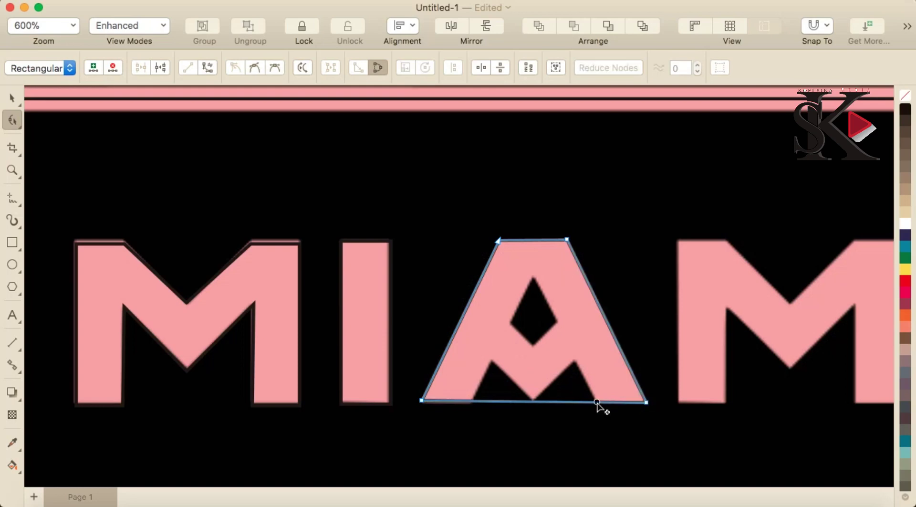
left_click(474, 403)
left_click(473, 401)
left_click(534, 402)
left_click(534, 402)
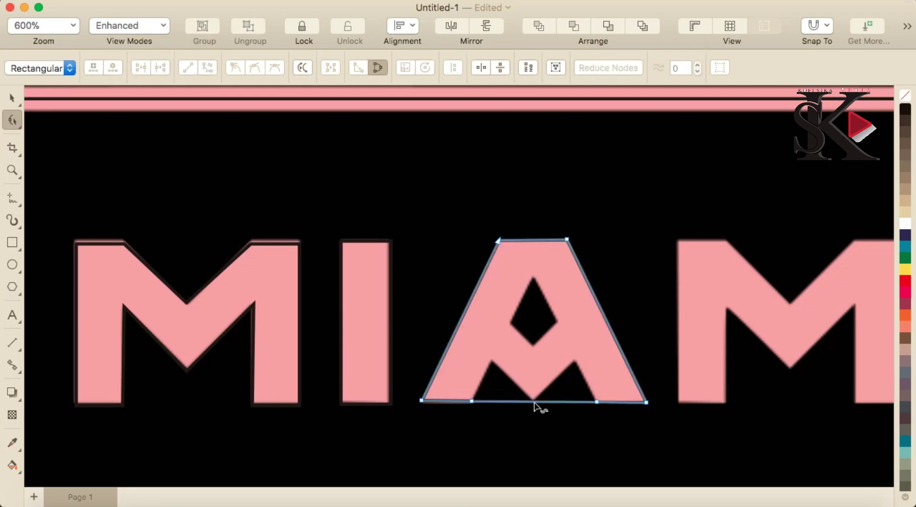
left_click(570, 406)
left_click(569, 406)
left_click_drag(573, 401, 577, 360)
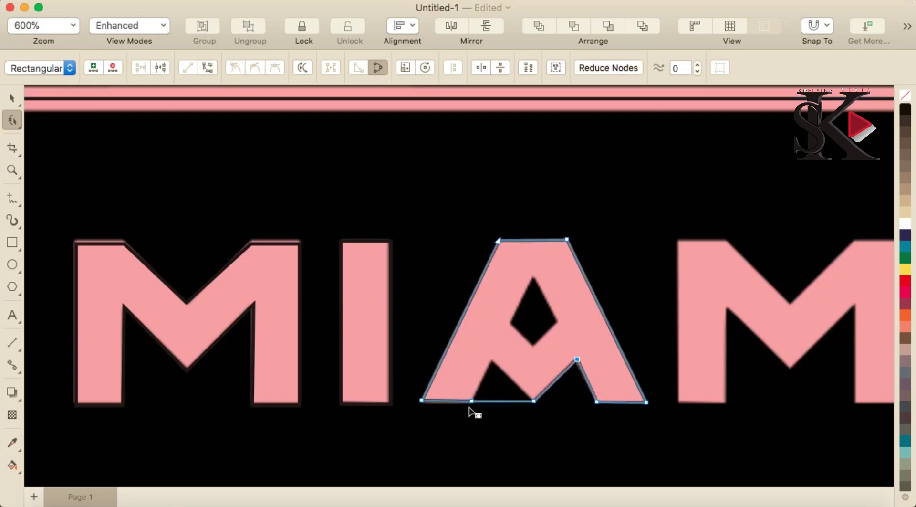
left_click(497, 407)
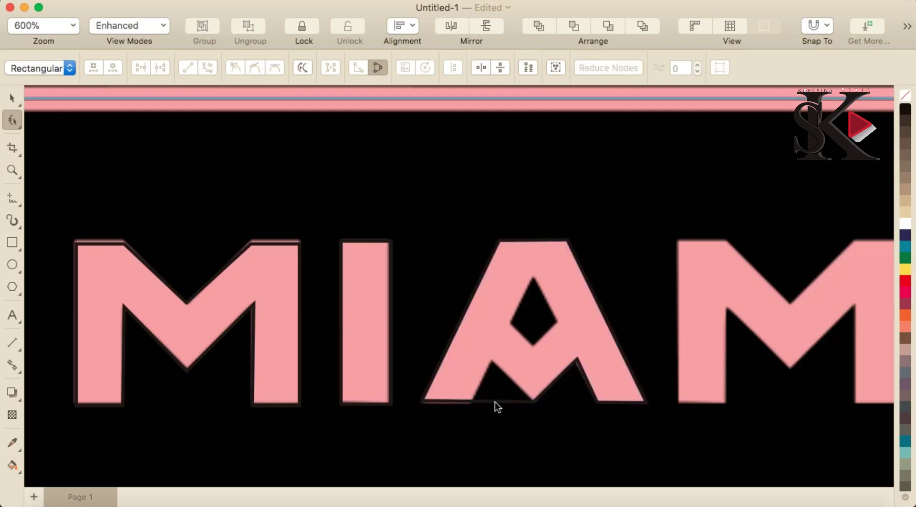
left_click_drag(499, 404, 492, 362)
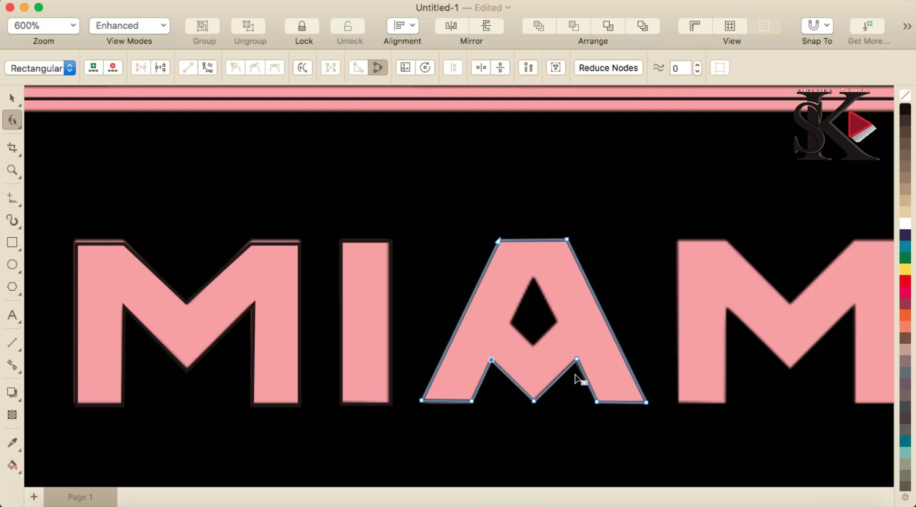
scroll(579, 378, "down", 2)
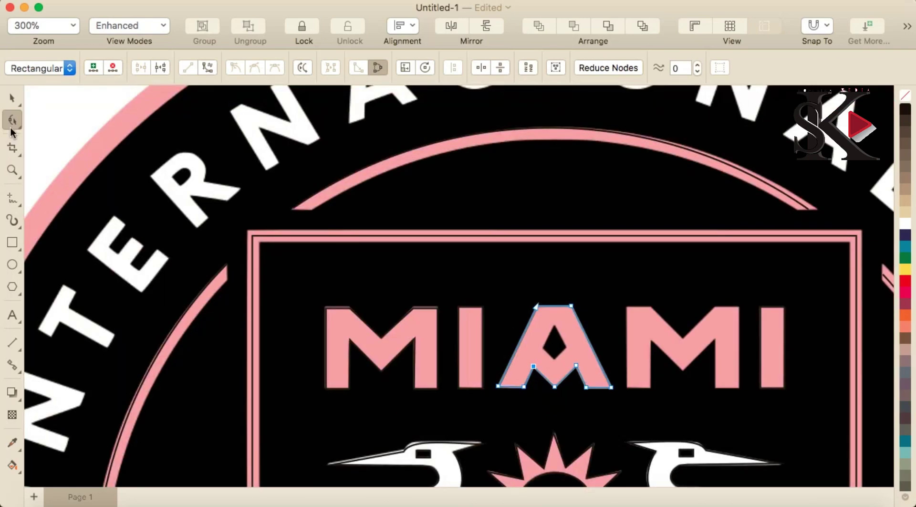
left_click(14, 101)
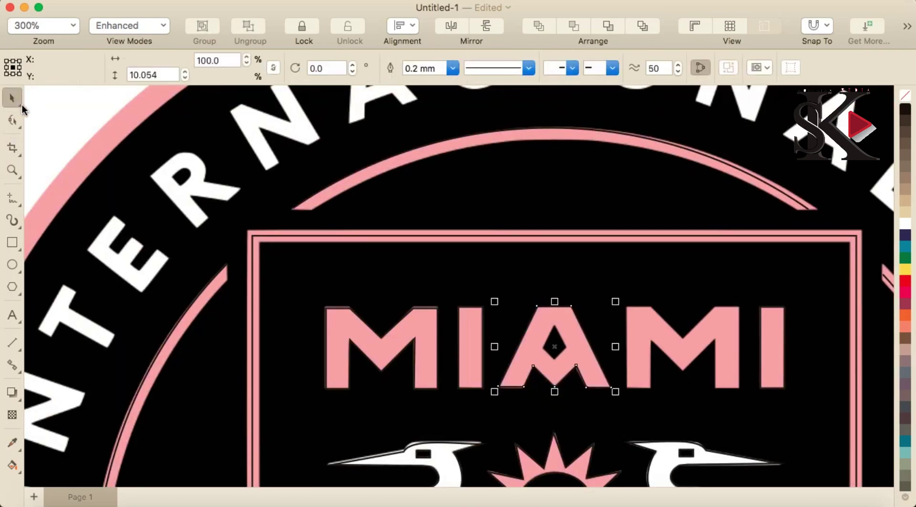
- Duplicate the traced first M and place the copy over the second M of MIAMI
left_click(338, 327)
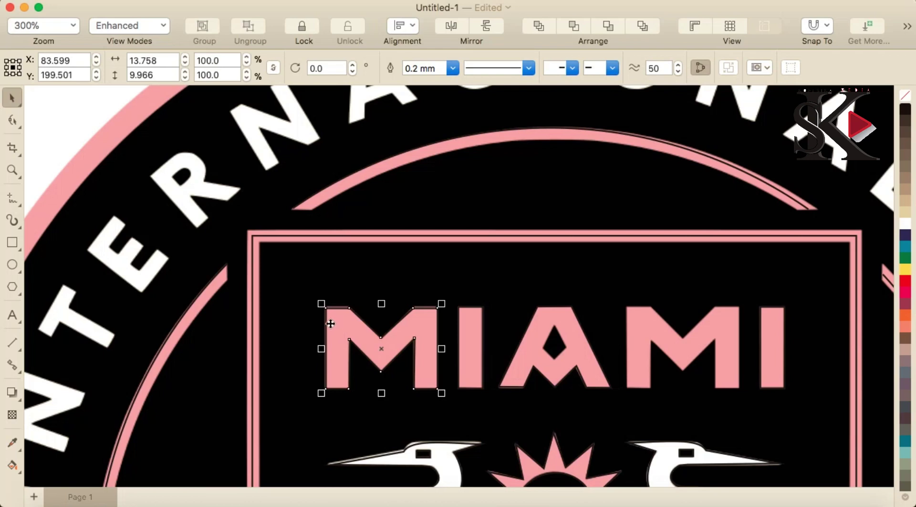
key("super+c")
key("super+v")
left_click_drag(389, 341, 691, 338)
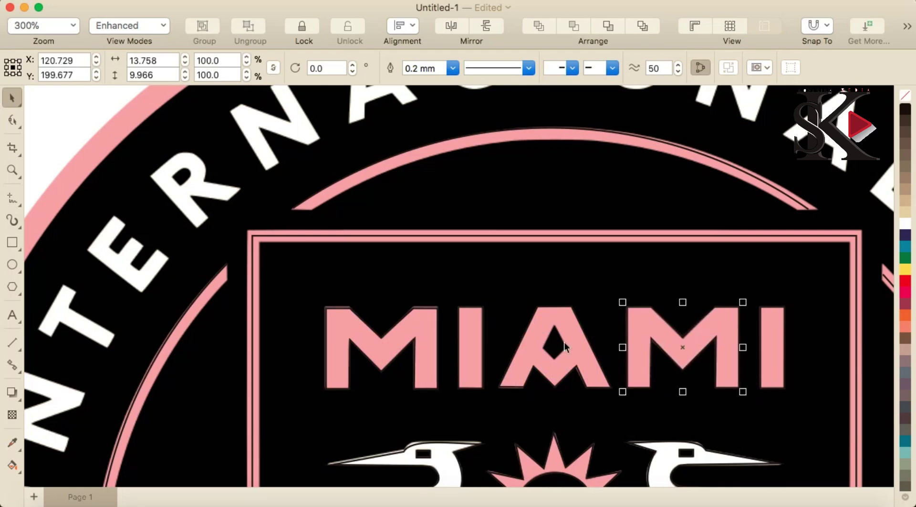
- Draw a rectangle about 1.6 by 2.2 mm over the A's inner diamond hole and convert it to curves
scroll(565, 342, "up", 2)
scroll(574, 348, "up", 3)
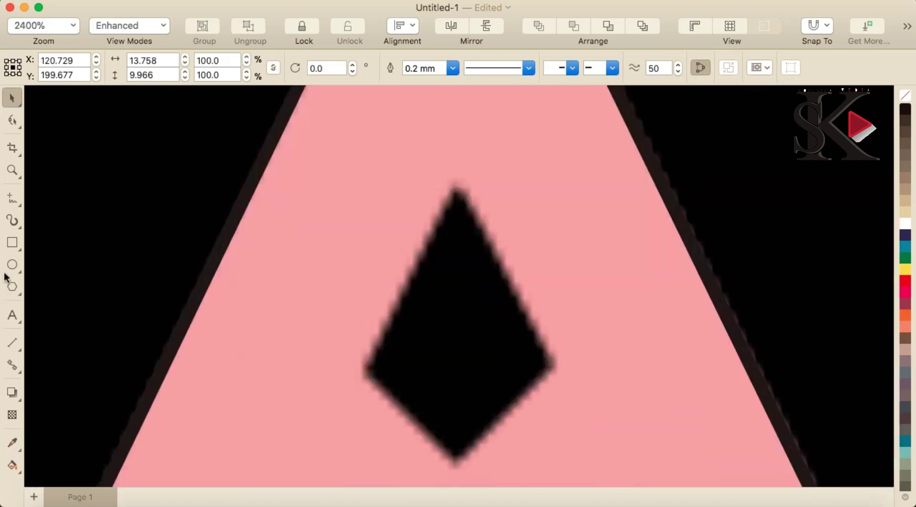
left_click(11, 245)
mouse_move(396, 205)
left_mouse_down()
mouse_move(439, 286)
mouse_move(506, 352)
left_mouse_up()
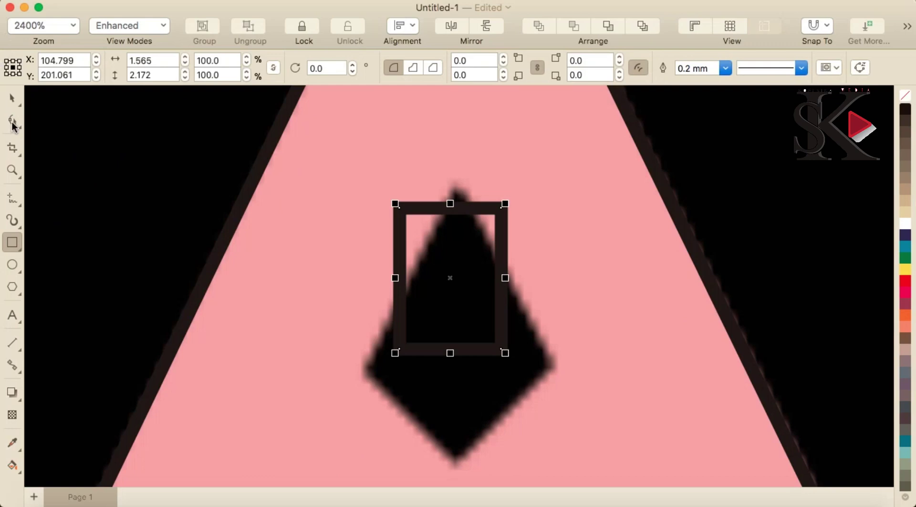
left_click(13, 123)
right_click(434, 268)
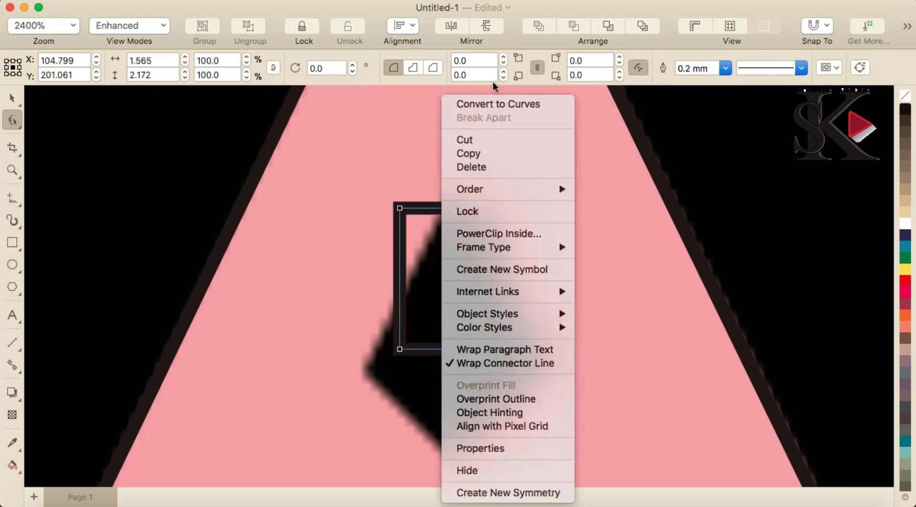
left_click(498, 106)
- Reshape the rectangle's nodes onto the four points of the A's diamond hole and delete the leftover upper-right node
left_click_drag(399, 209, 453, 197)
left_click_drag(502, 354, 552, 371)
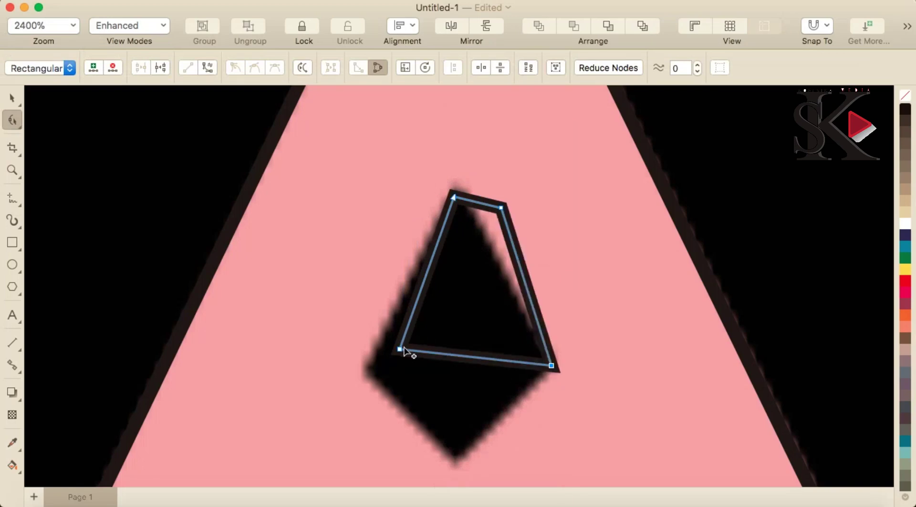
left_click_drag(402, 354, 456, 459)
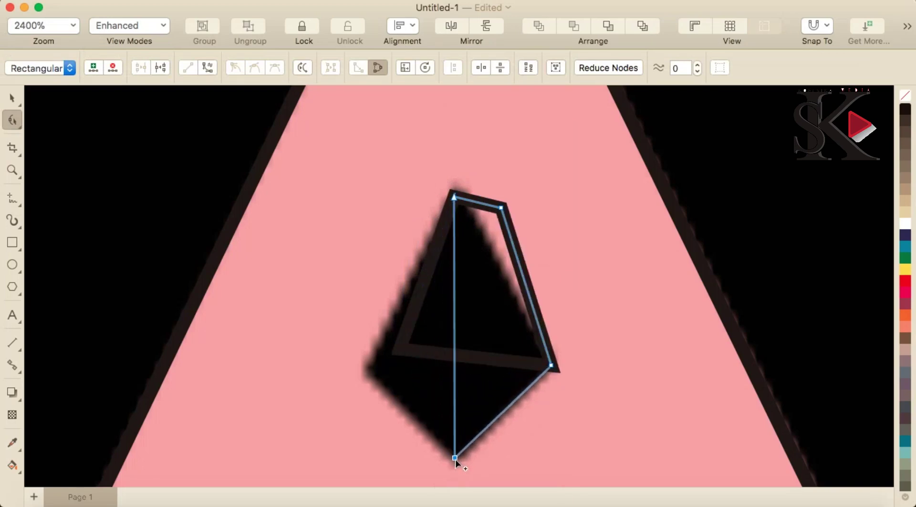
left_click_drag(454, 291, 371, 369)
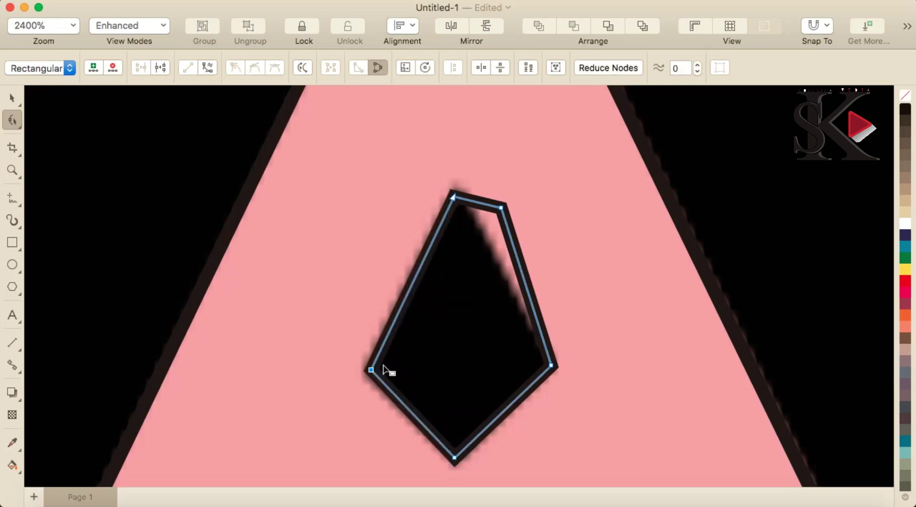
right_click(505, 213)
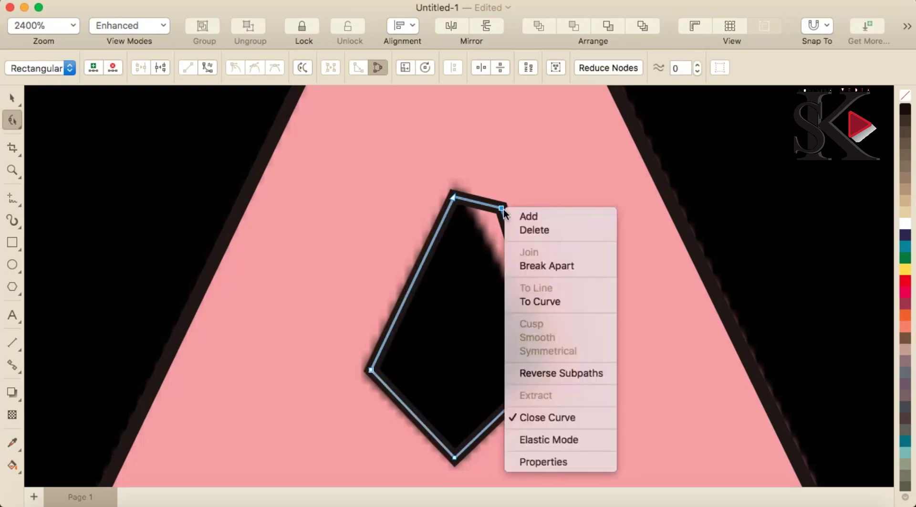
left_click(543, 231)
- Add the text "CLUB INTERNATIONAL" above the badge in 24 pt Helvetica
scroll(462, 268, "down", 6)
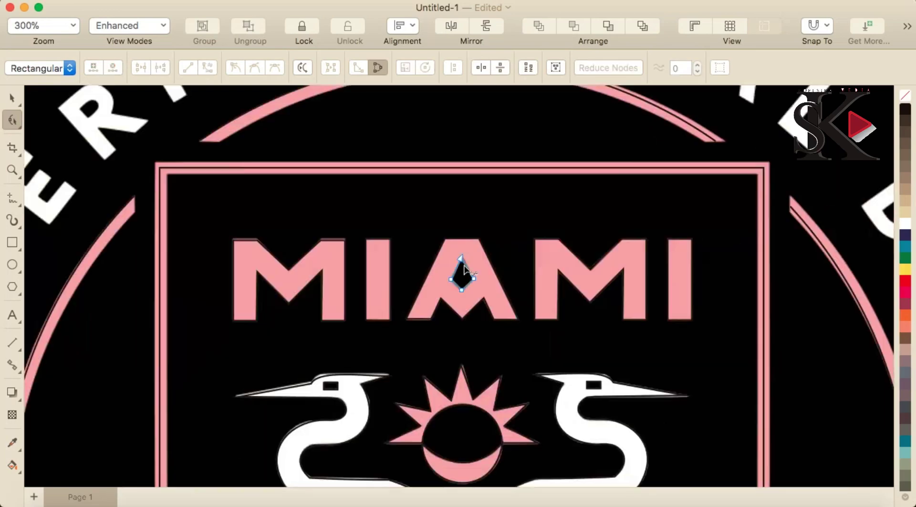
scroll(477, 268, "down", 2)
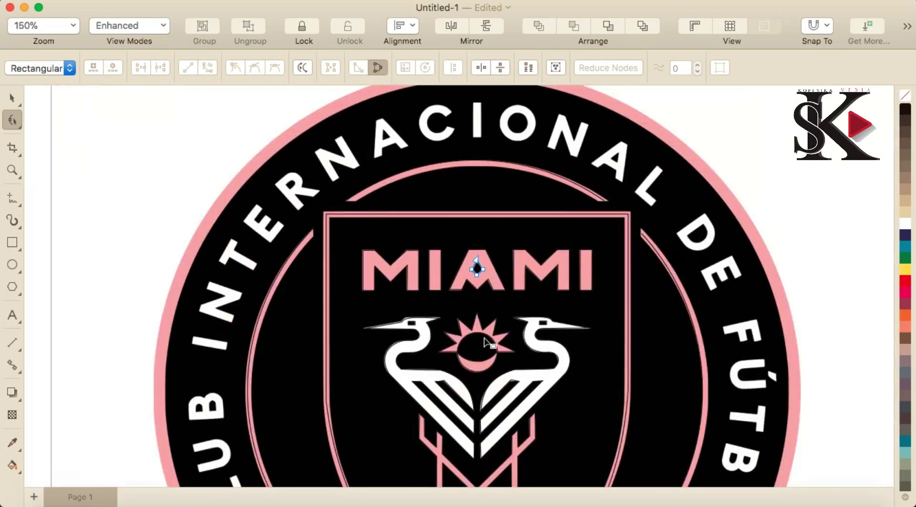
scroll(480, 352, "down", 2)
scroll(521, 389, "down", 2)
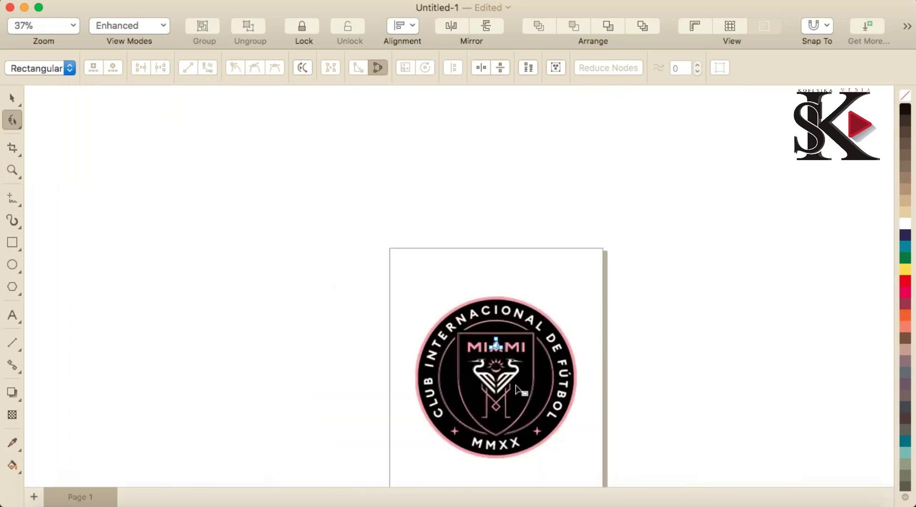
scroll(533, 389, "up", 2)
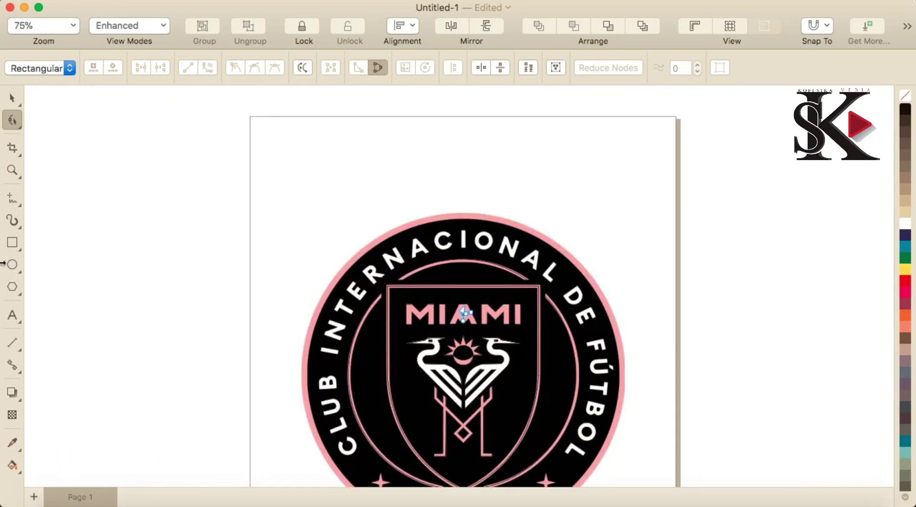
left_click(14, 317)
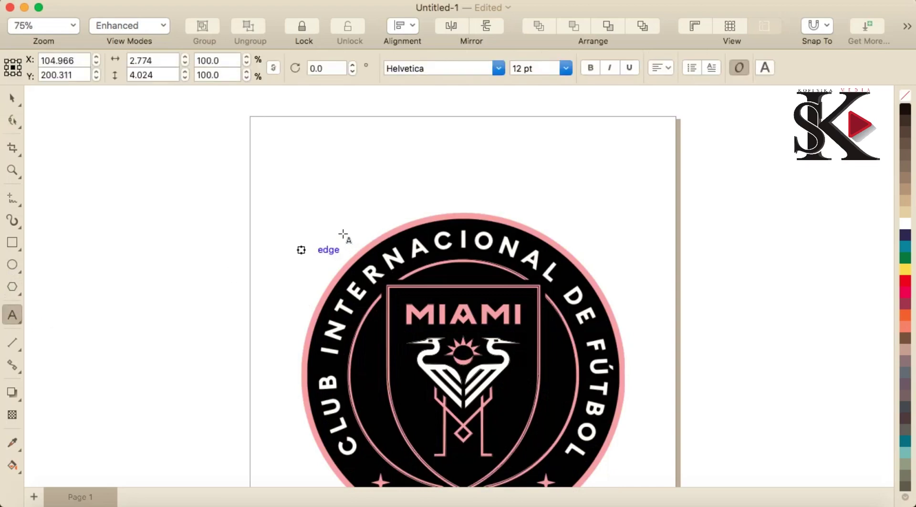
left_click(365, 193)
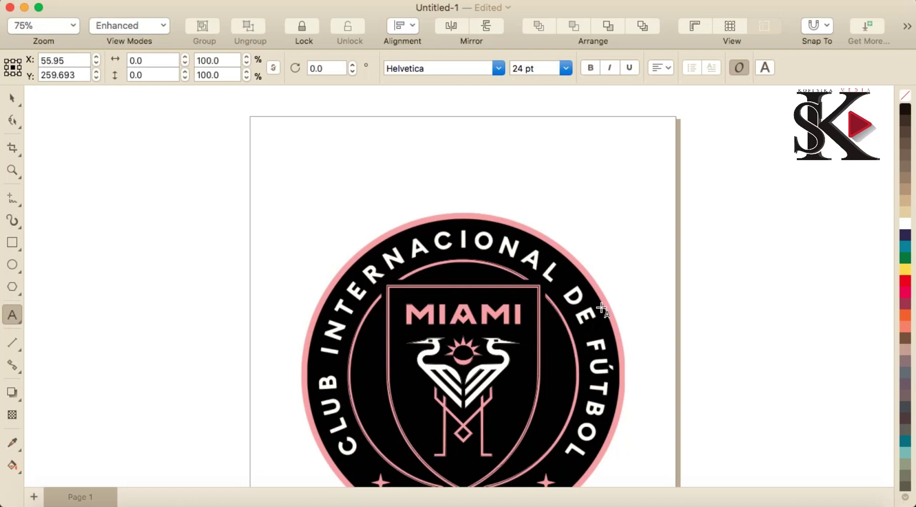
type("CL")
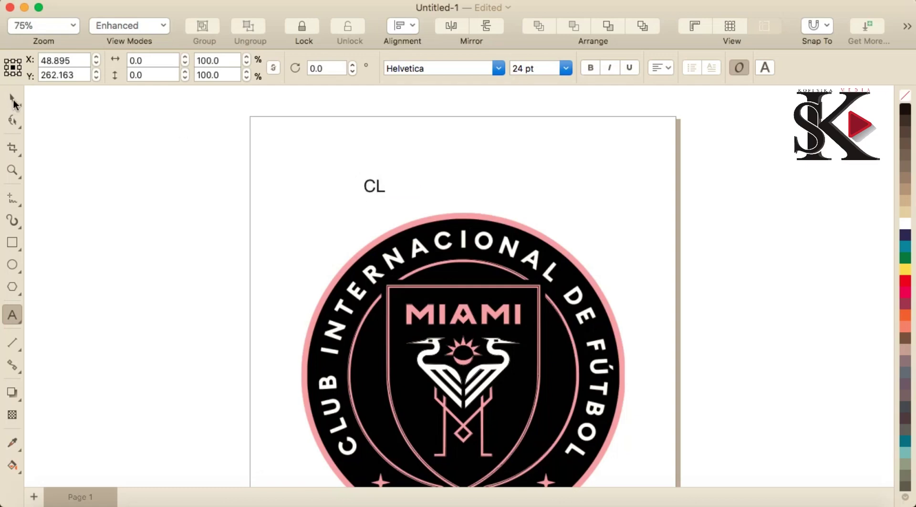
left_click(14, 101)
double_click(377, 190)
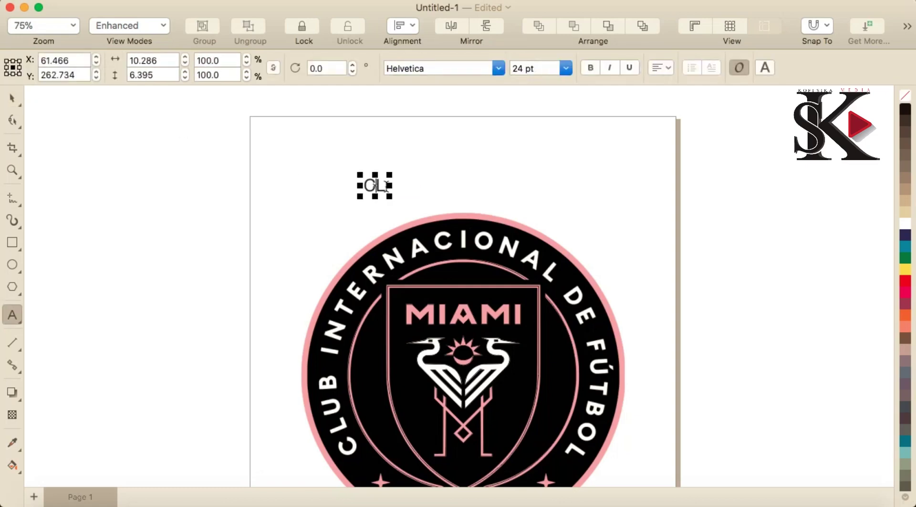
key("Right")
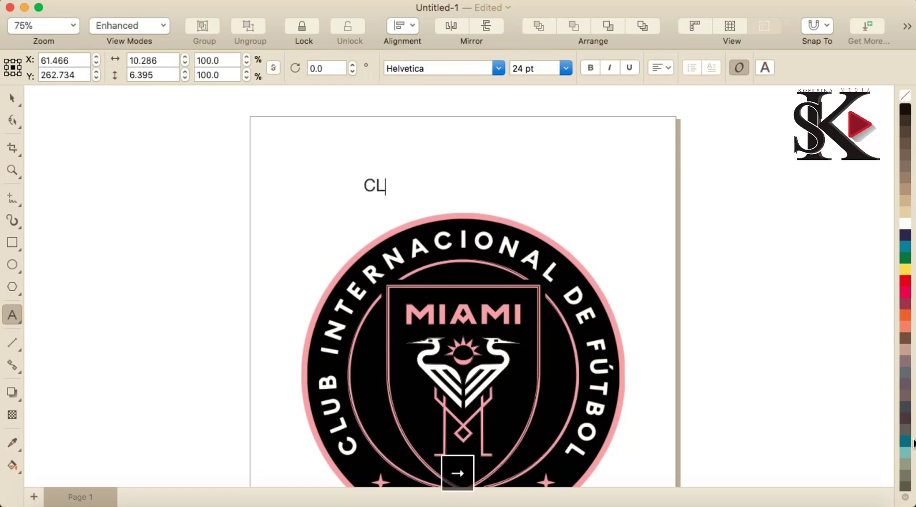
type("UB INTERNATIONAL")
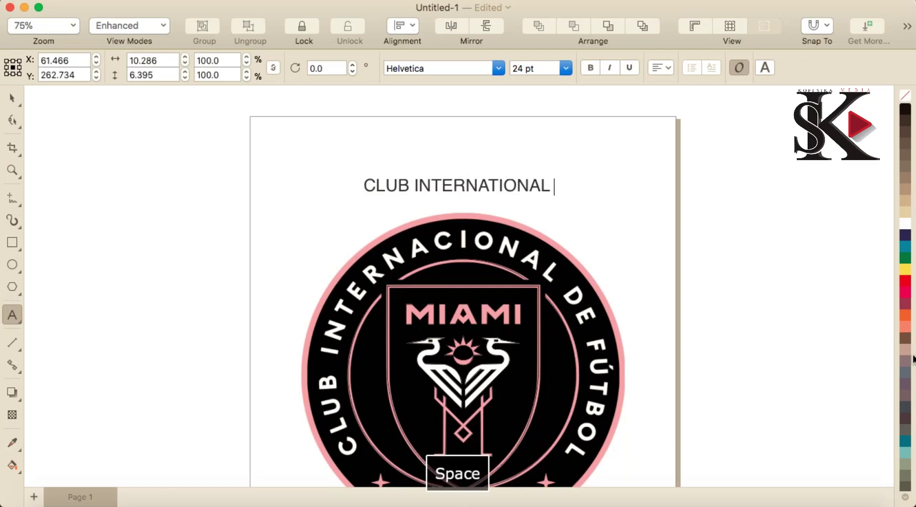
- Correct the second word to "INTERNACIONAL" and complete the line with "DE FUTBOL"
key("BackSpace")
key("BackSpace")
key("BackSpace")
key("BackSpace")
key("BackSpace")
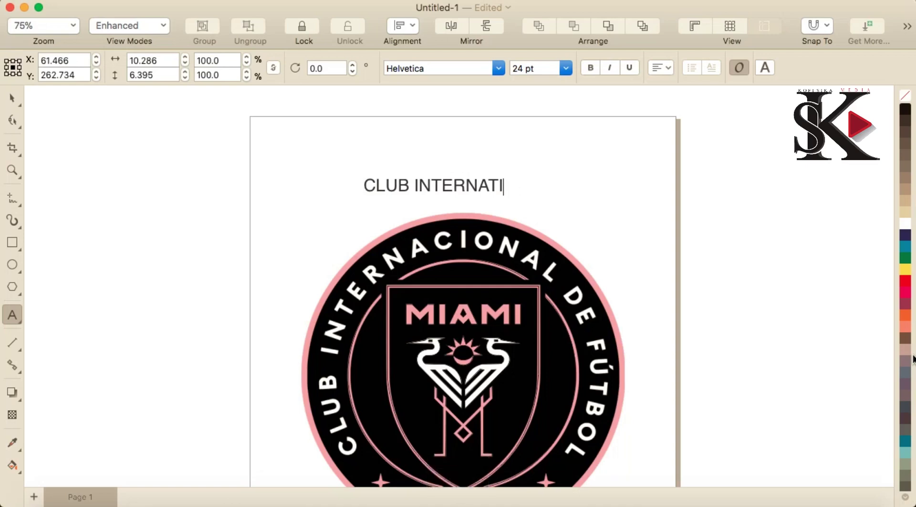
key("BackSpace")
type("CIONAL DE")
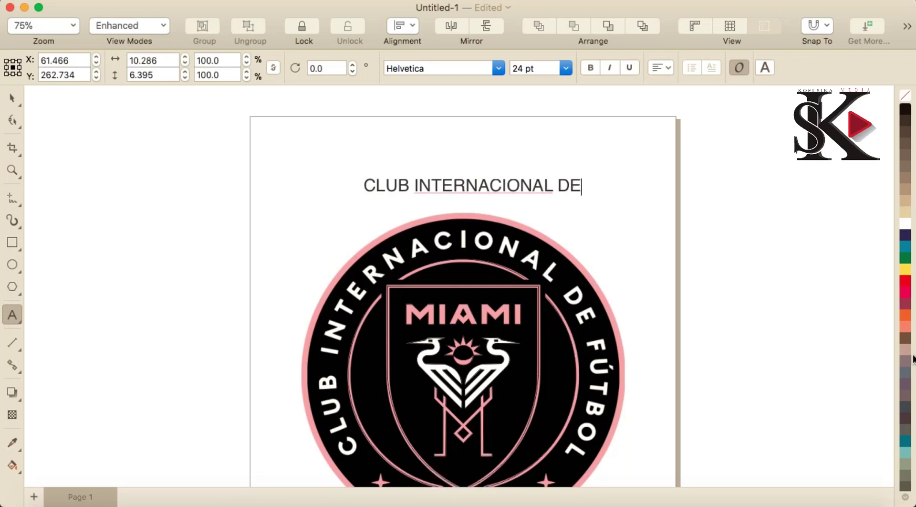
type(" FUTBOL")
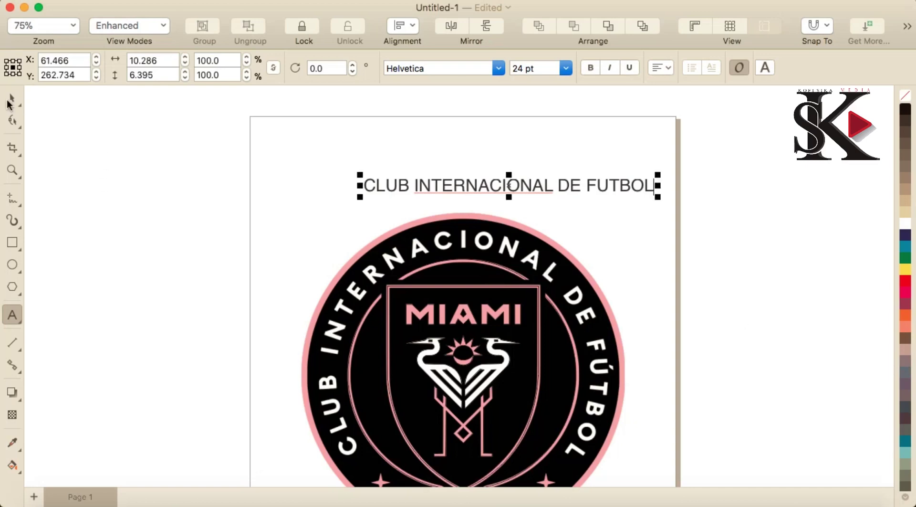
- Make the text line bold and scale it up to about 182 mm wide above the badge
left_click(10, 101)
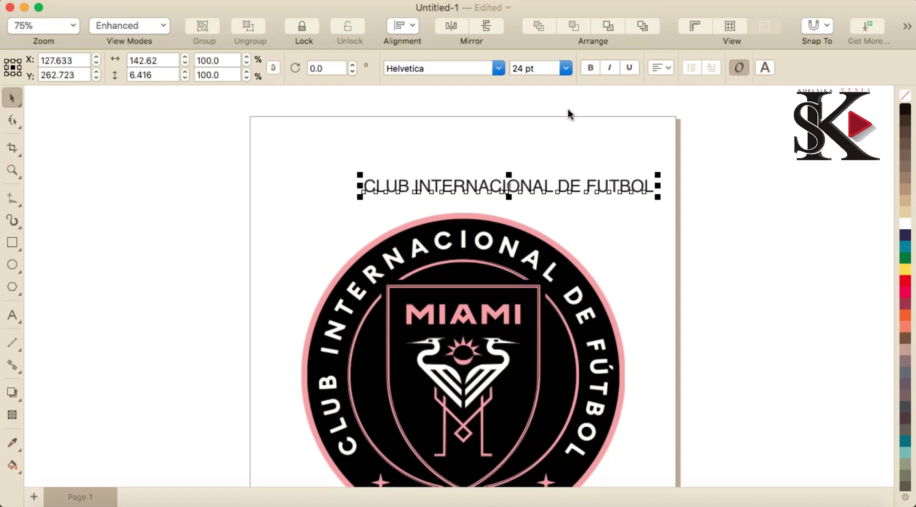
key("super+b")
left_click_drag(595, 183, 560, 173)
scroll(568, 206, "down", 2)
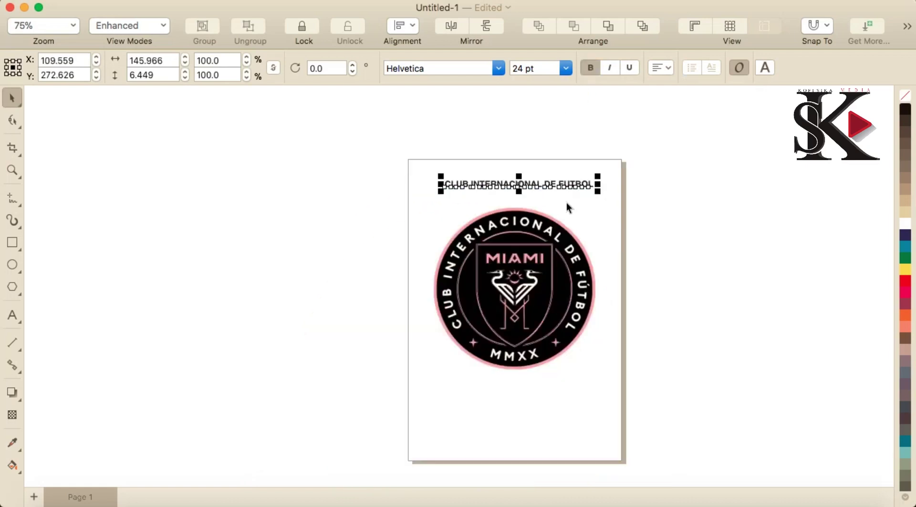
scroll(597, 243, "up", 2)
left_click_drag(599, 132, 668, 142)
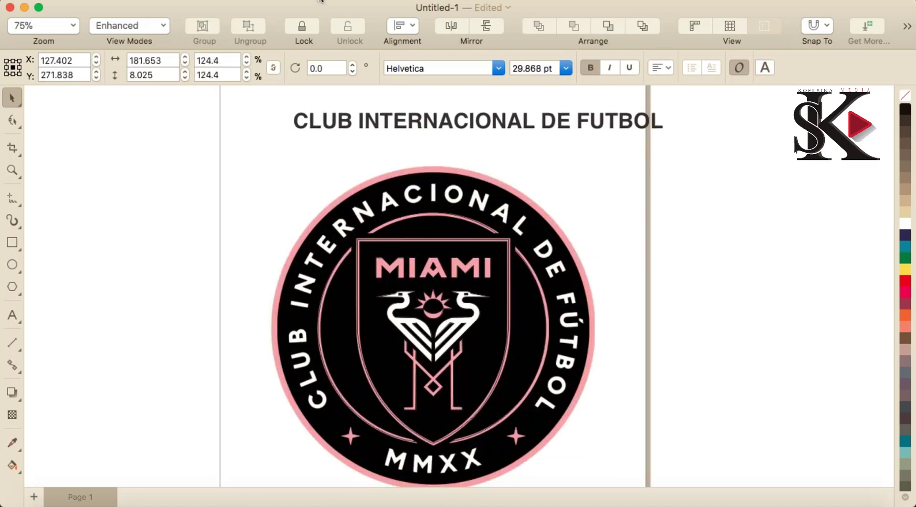
- Try fitting the text line along the badge's outer circle, and undo the placement
left_click(425, 2)
left_click(451, 166)
left_click(334, 230)
left_click_drag(334, 230, 357, 191)
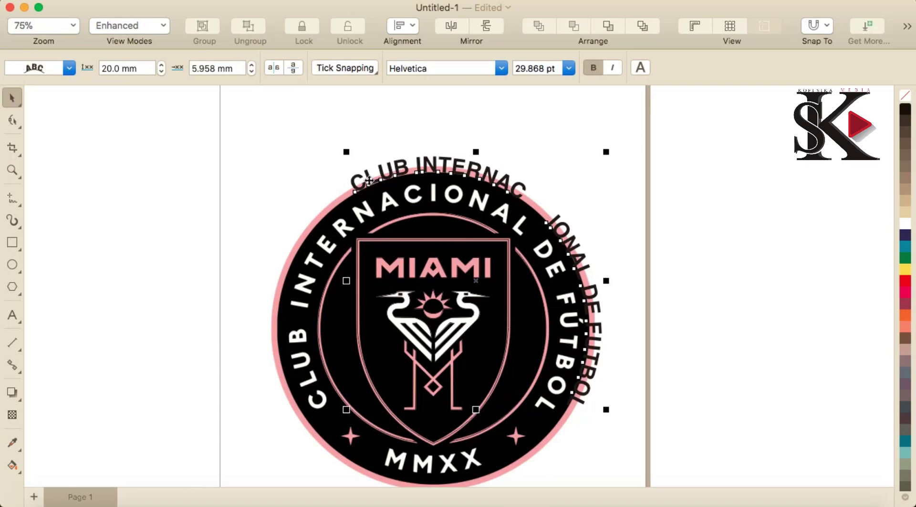
key("super+z")
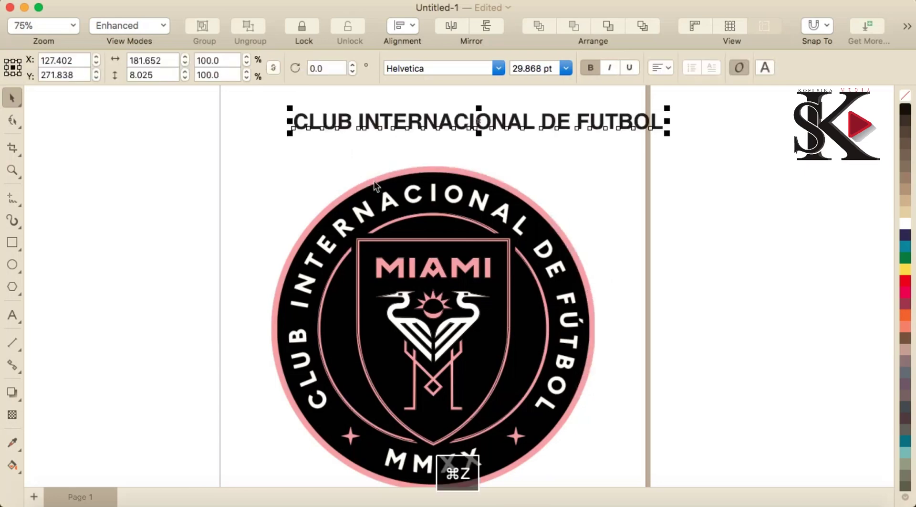
- Draw an ellipse about 102 mm across over the shield and stretch its left, top and right sides out to the inner ring
left_click(13, 266)
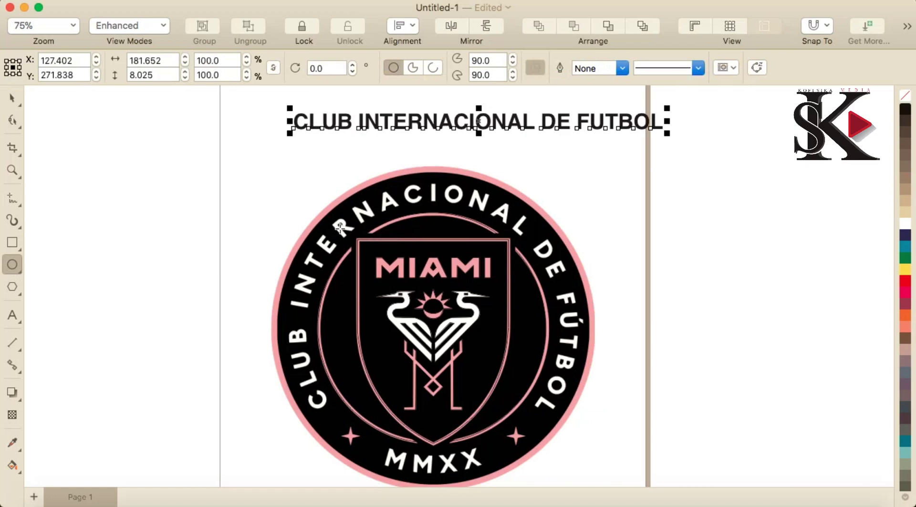
left_click_drag(329, 229, 539, 442)
left_click(12, 98)
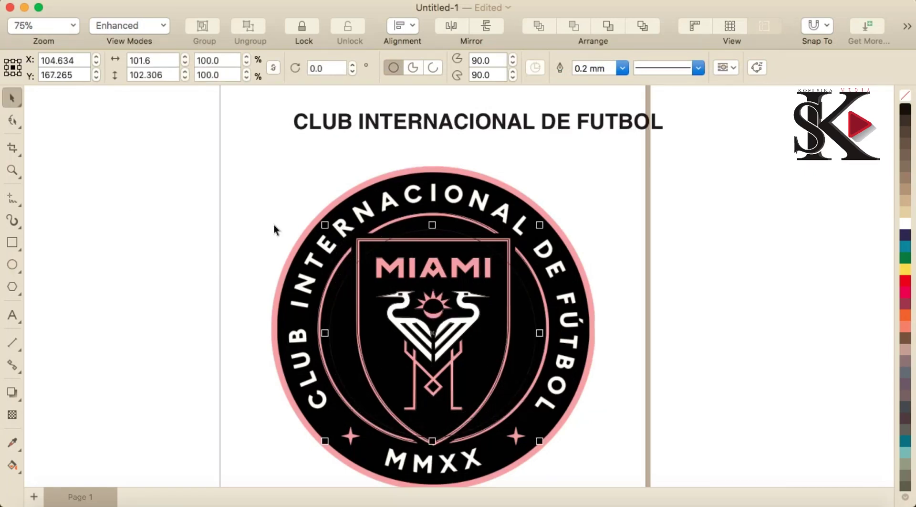
left_click_drag(328, 333, 315, 333)
left_click_drag(430, 226, 430, 208)
left_click_drag(540, 326, 549, 323)
- Fit the "CLUB INTERNACIONAL DE FUTBOL" text to the upper arc of the inner ring's ellipse
left_click(526, 124)
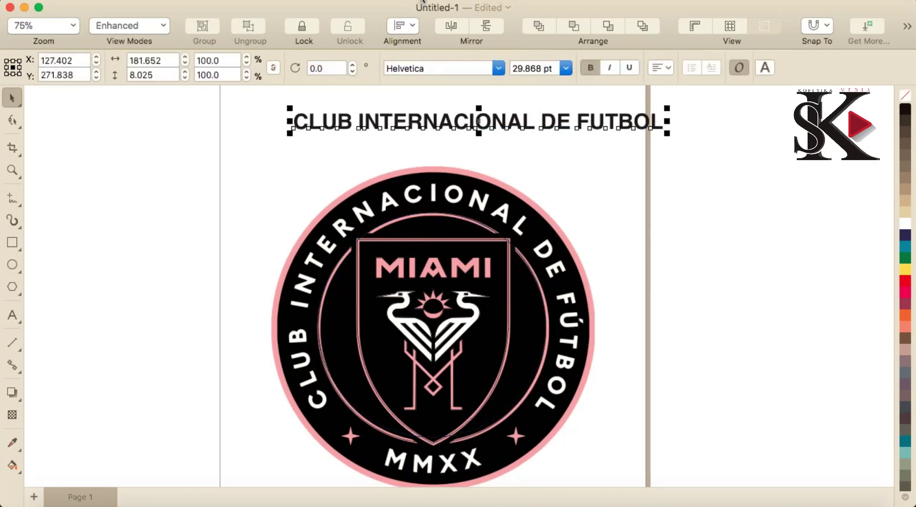
left_click(421, 1)
left_click(473, 165)
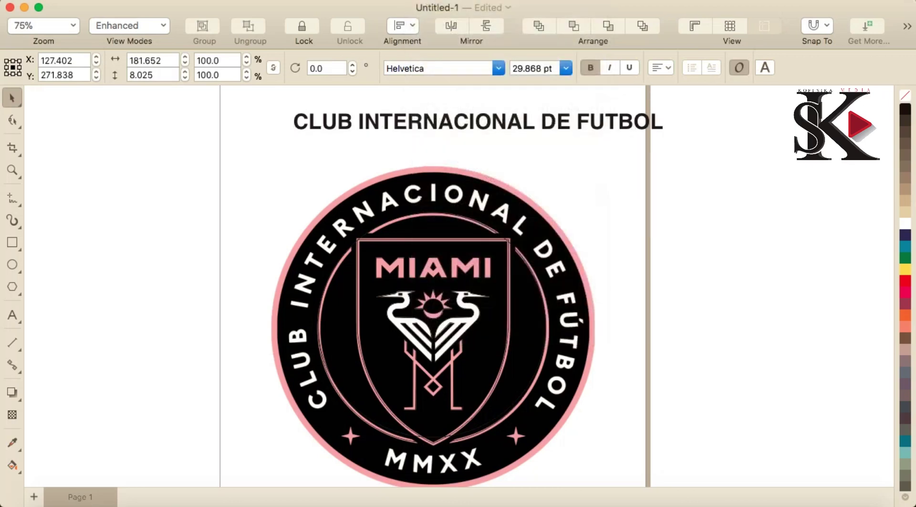
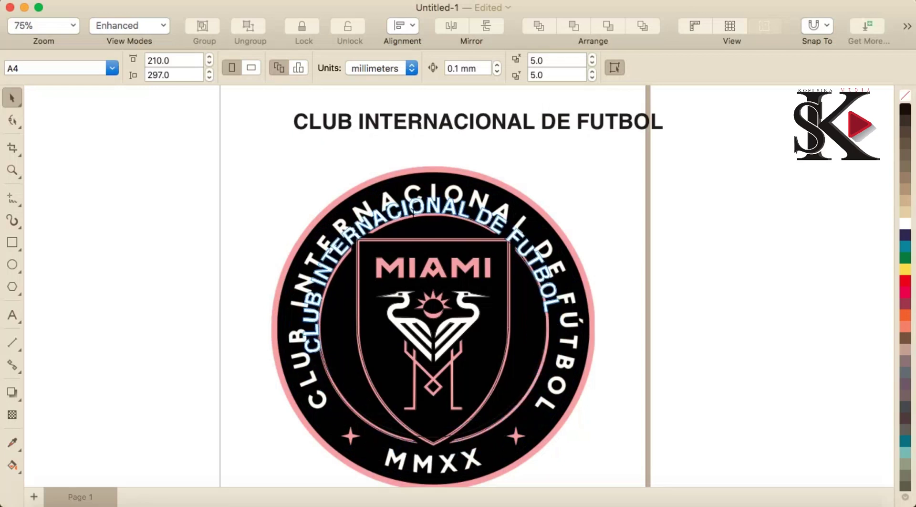
left_click(417, 212)
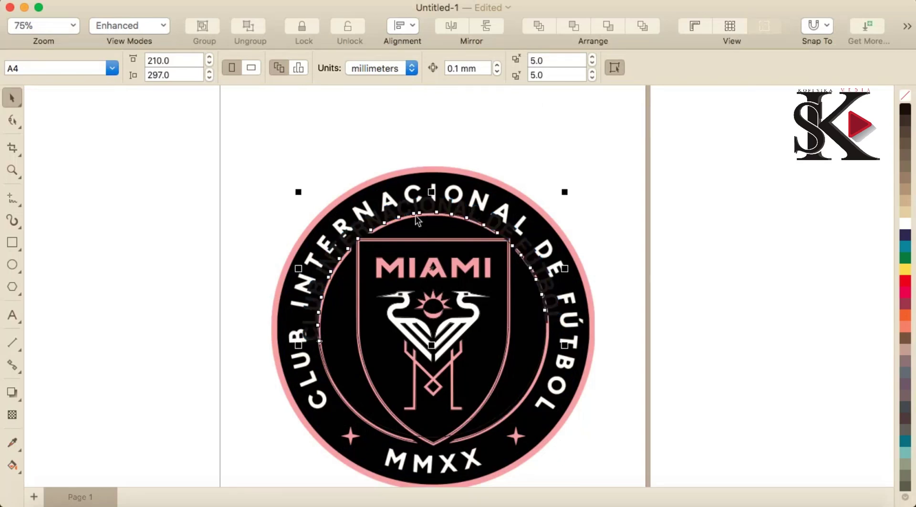
- Offset the curved text 6 mm outward from its path so it overlays the badge's lettering
scroll(441, 189, "up", 5)
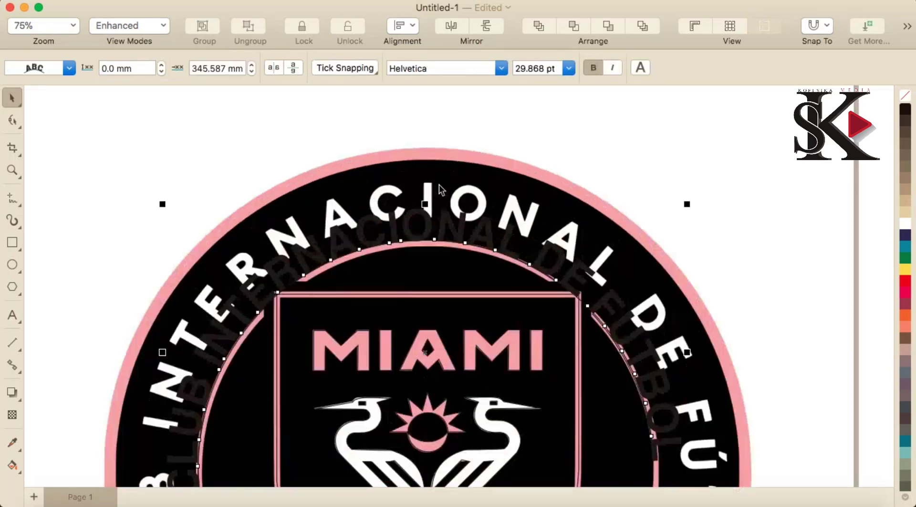
left_click_drag(412, 228, 423, 212)
scroll(423, 213, "down", 5)
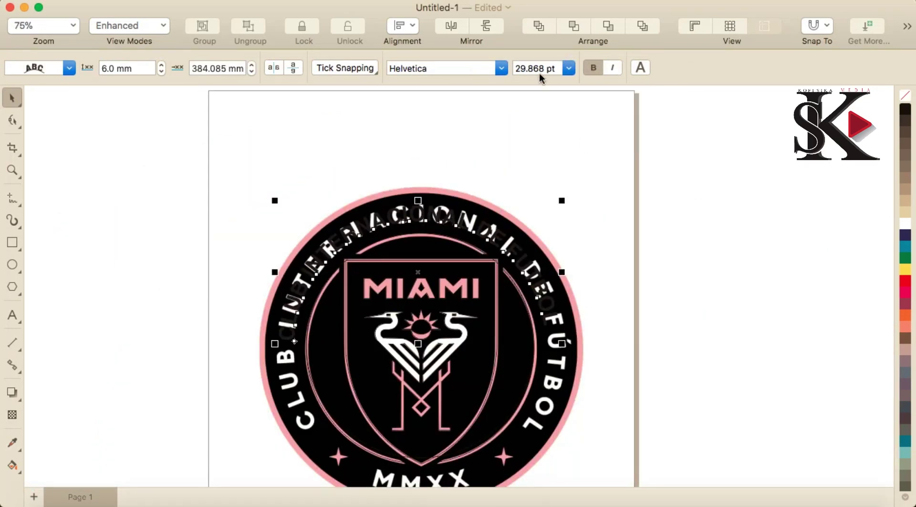
- Set the font size of the curved "CLUB INTERNACIONAL DE FUTBOL" text to 45 pt
left_click(569, 69)
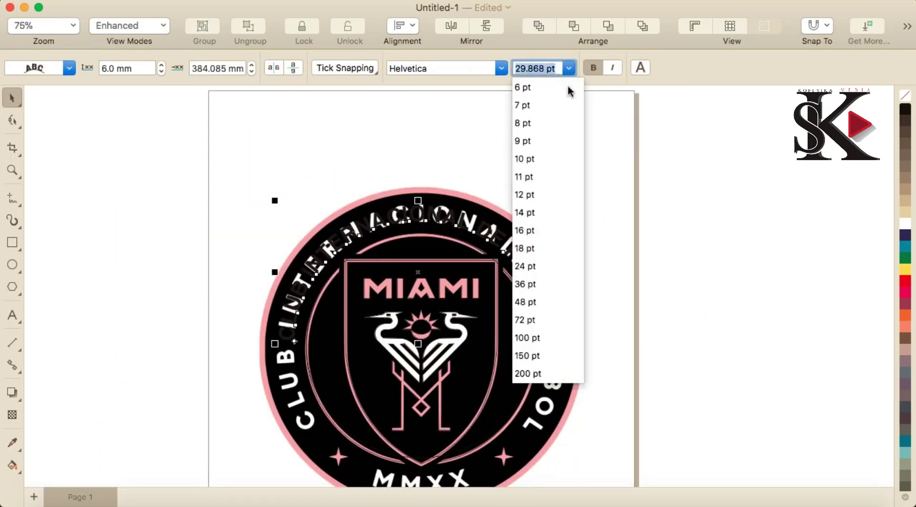
left_click(537, 308)
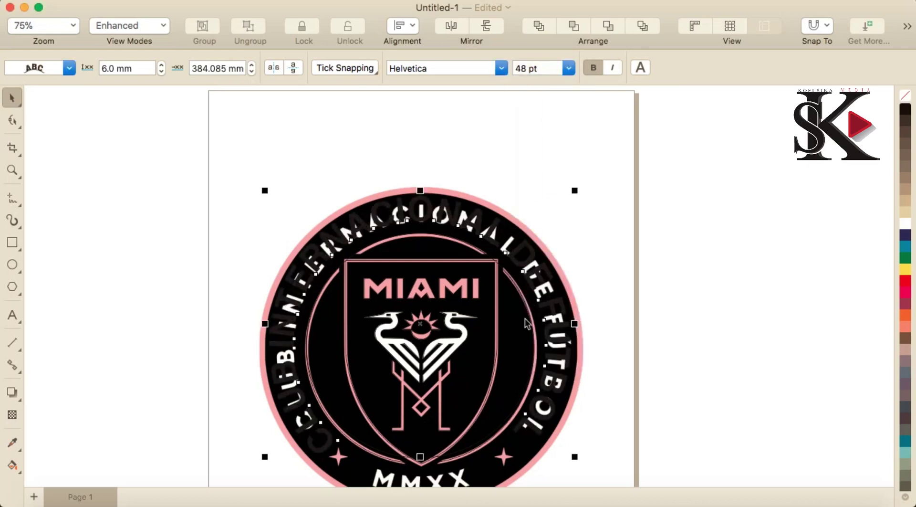
left_click_drag(529, 69, 515, 68)
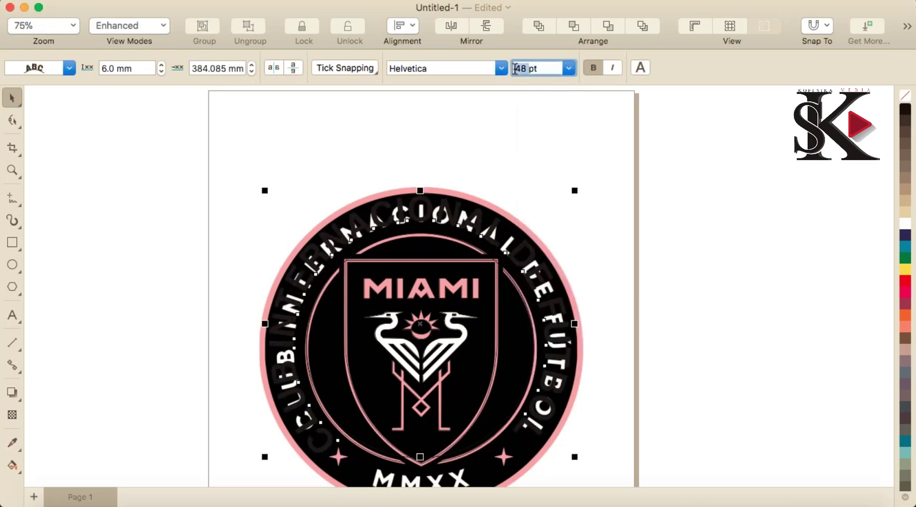
type("45")
key("Return")
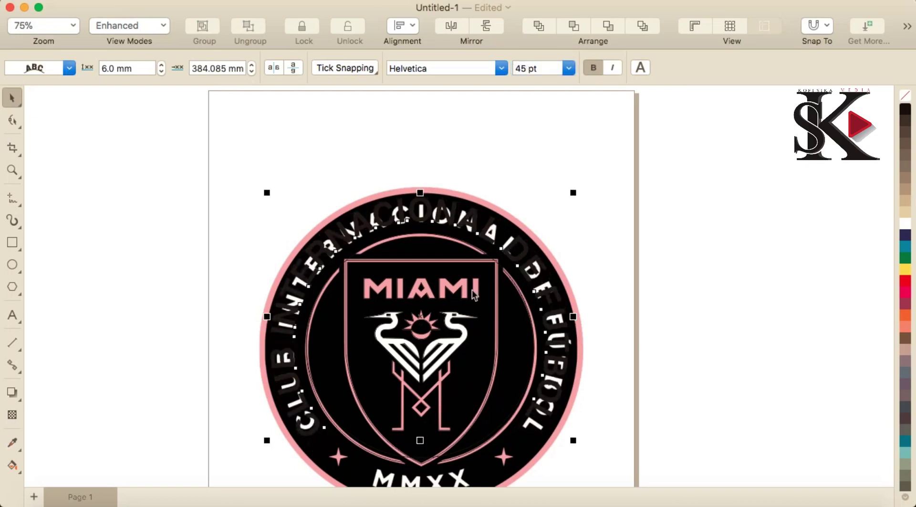
- Offset the curved club name 8 mm from its path, centre it over the badge's lettering, and convert it to curves
scroll(514, 426, "up", 3)
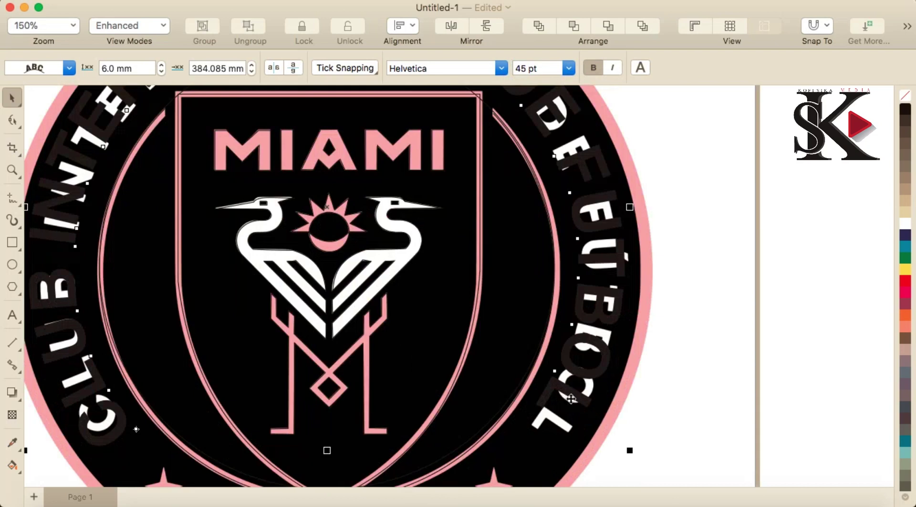
left_click_drag(571, 399, 575, 403)
scroll(564, 414, "down", 3)
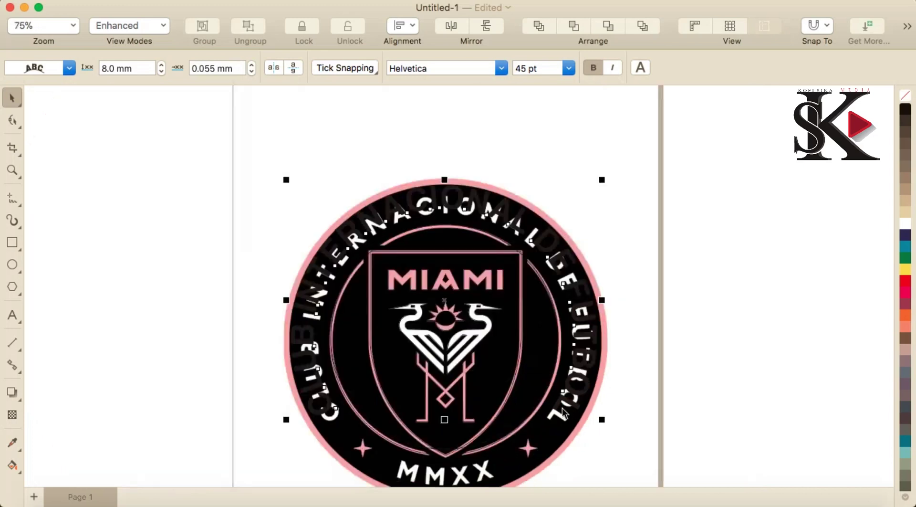
right_click(579, 366)
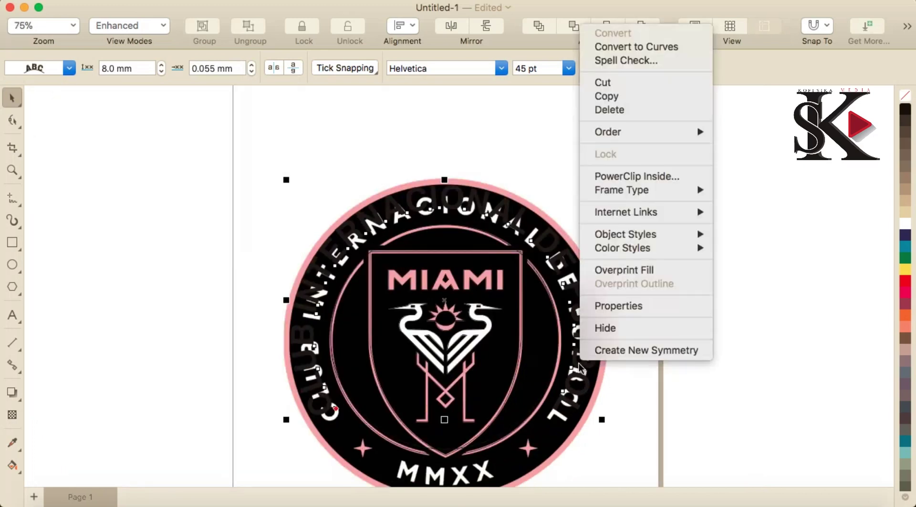
left_click(618, 46)
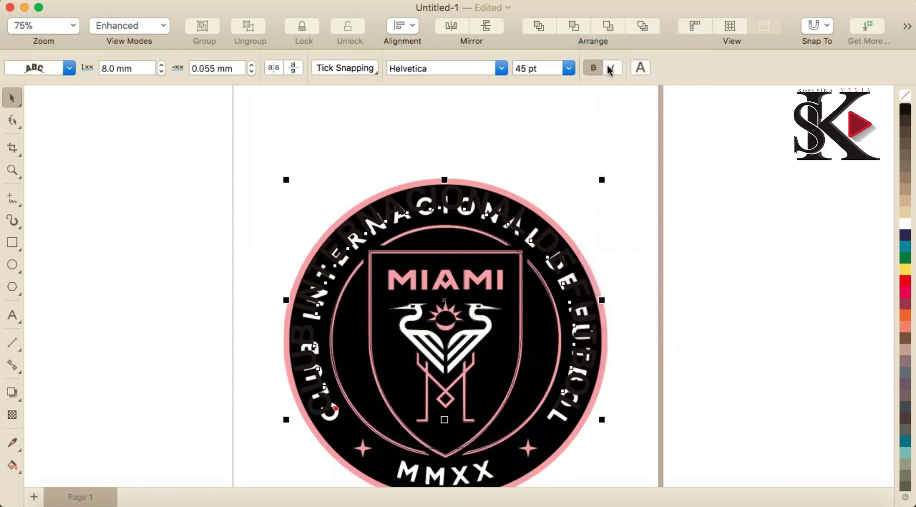
- Add a bold Helvetica text "MMXX" beside the badge's lower edge and enlarge it to about 34 mm wide
scroll(466, 350, "down", 3)
scroll(453, 382, "up", 4)
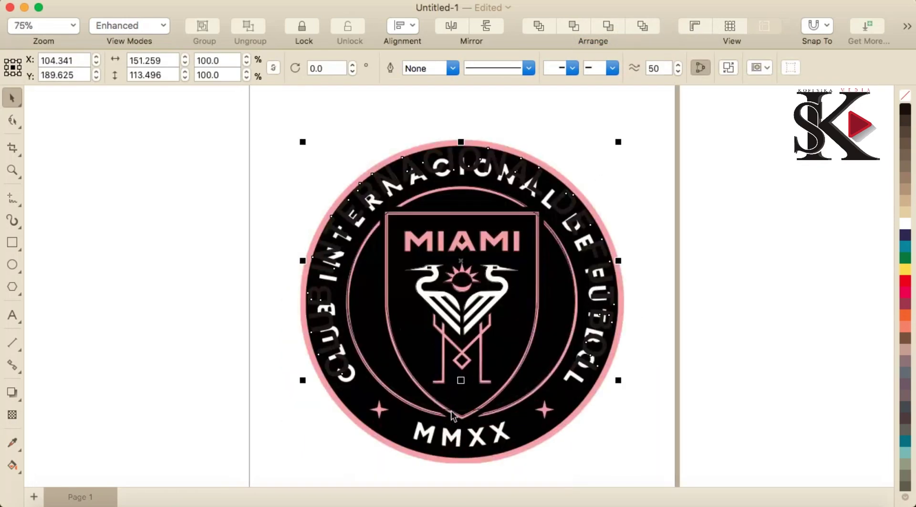
scroll(449, 429, "down", 2)
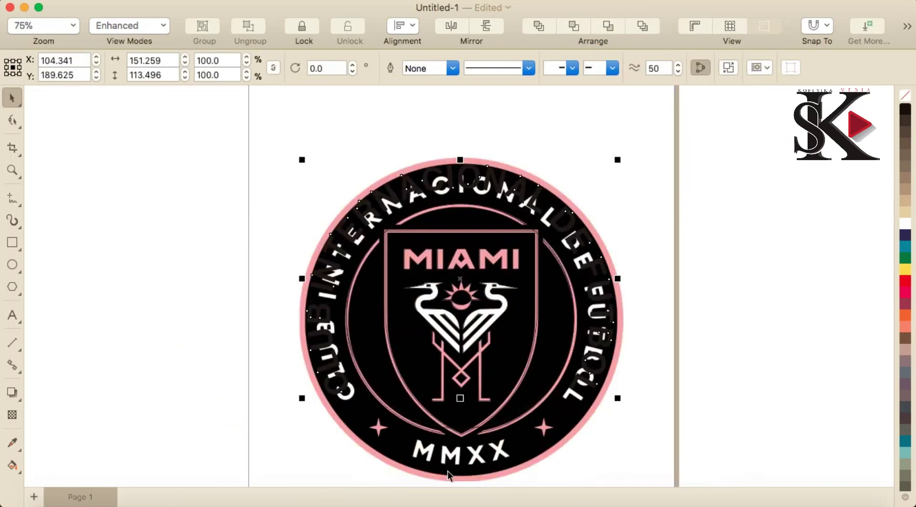
scroll(450, 475, "up", 2)
left_click(13, 316)
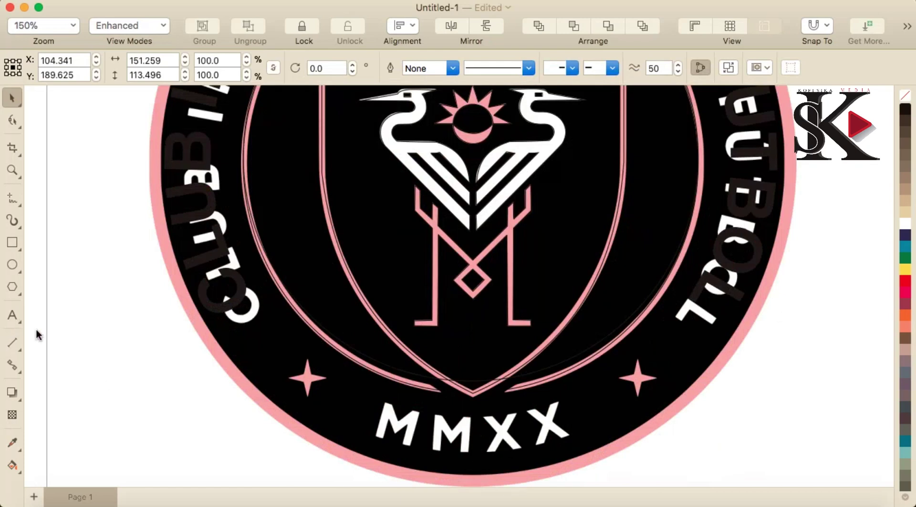
left_click(151, 422)
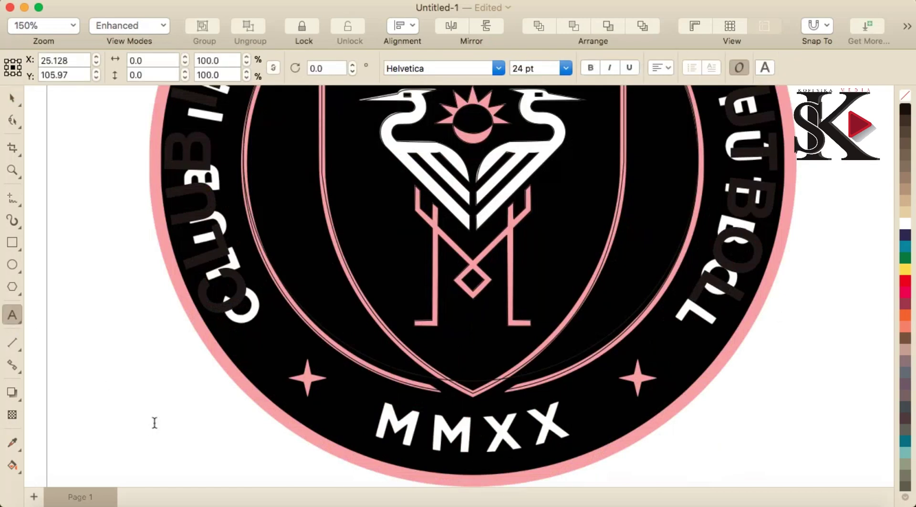
type("MMXX")
key("Escape")
left_click(13, 99)
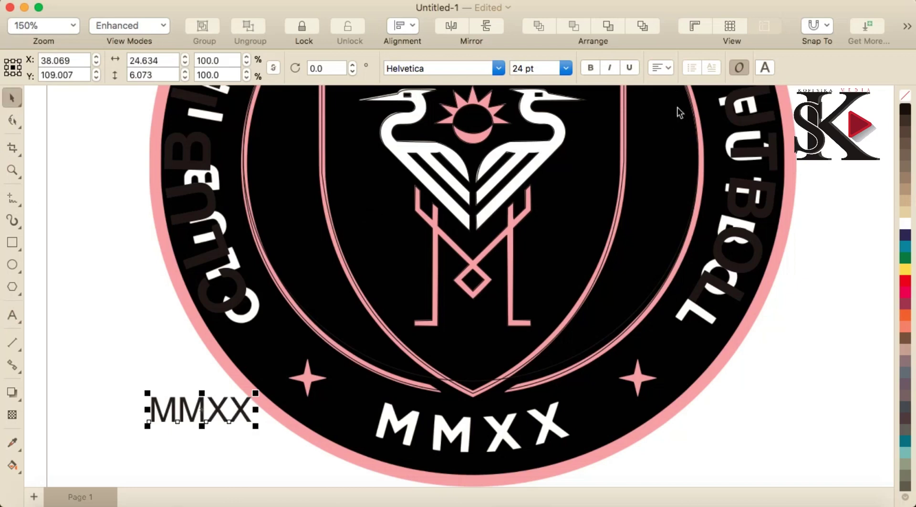
left_click(590, 67)
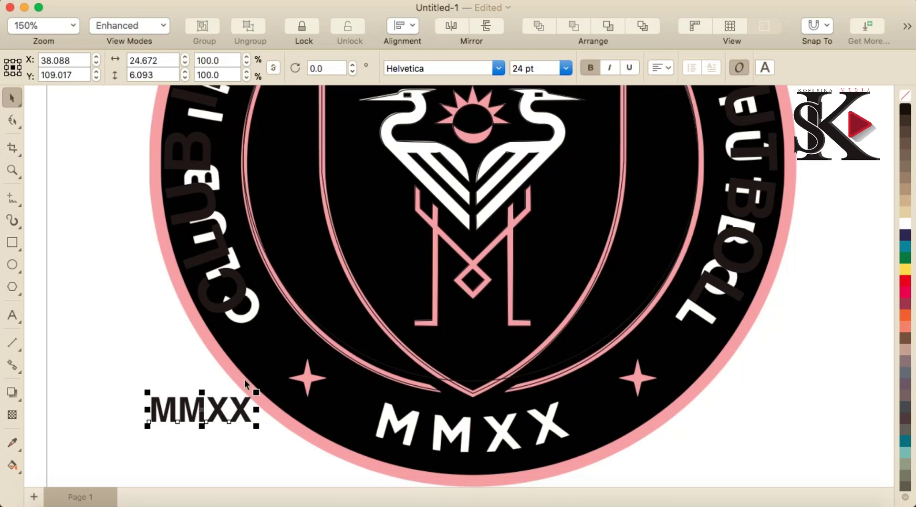
left_click_drag(257, 391, 280, 373)
- Fit the "MMXX" text to the lower arc of the guide ellipse, mirror it to read upright, and offset it 18 mm
left_click(420, 1)
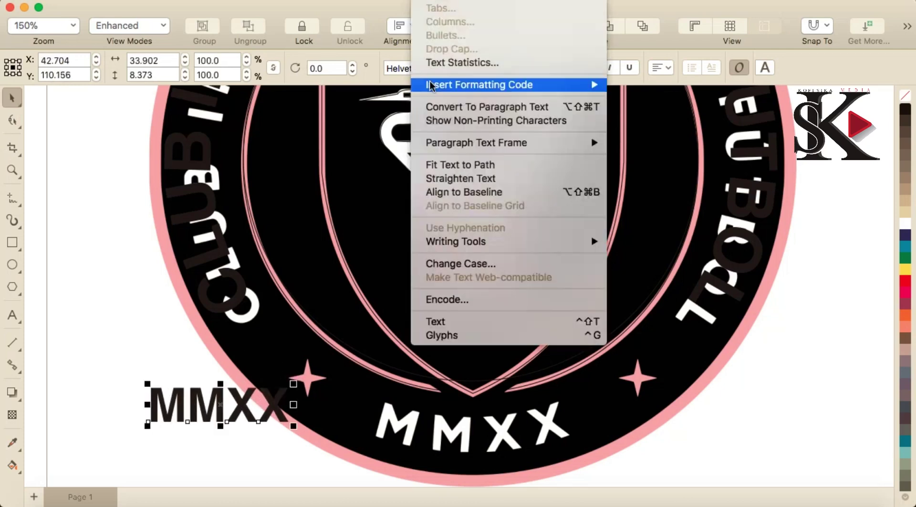
left_click(460, 168)
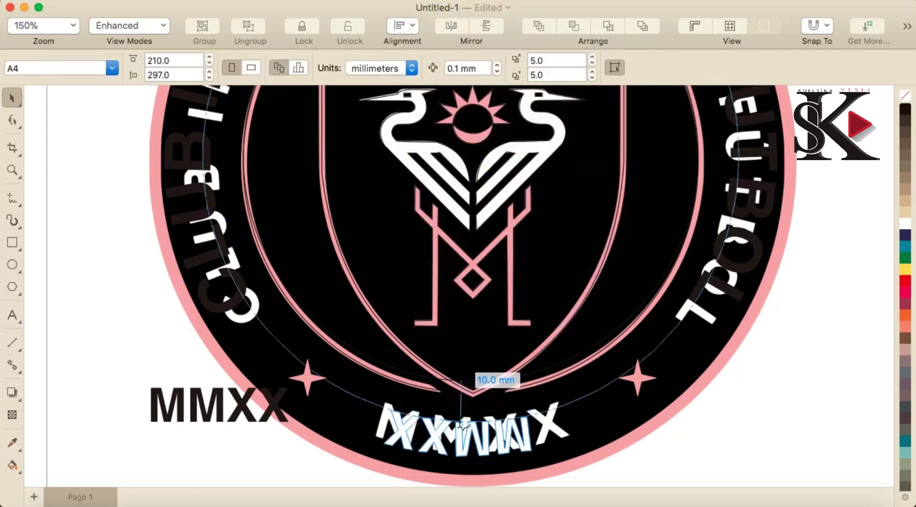
left_click(464, 432)
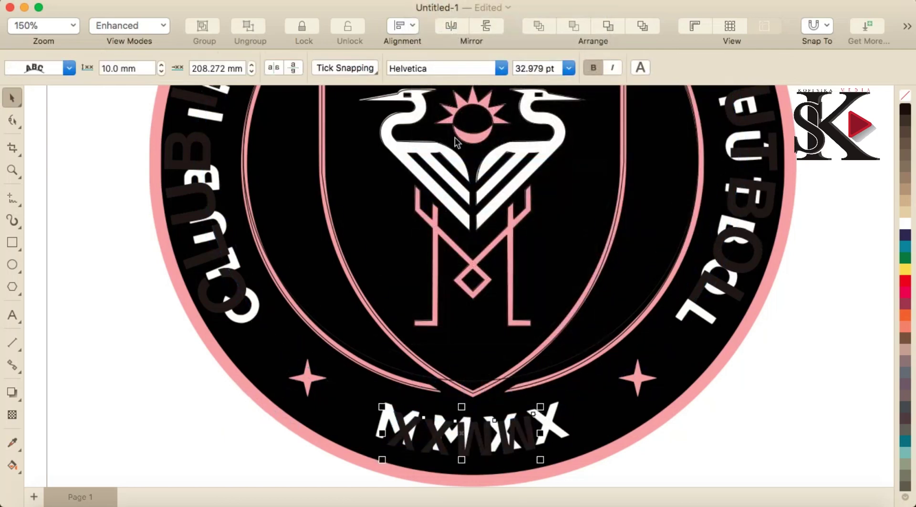
left_click(488, 25)
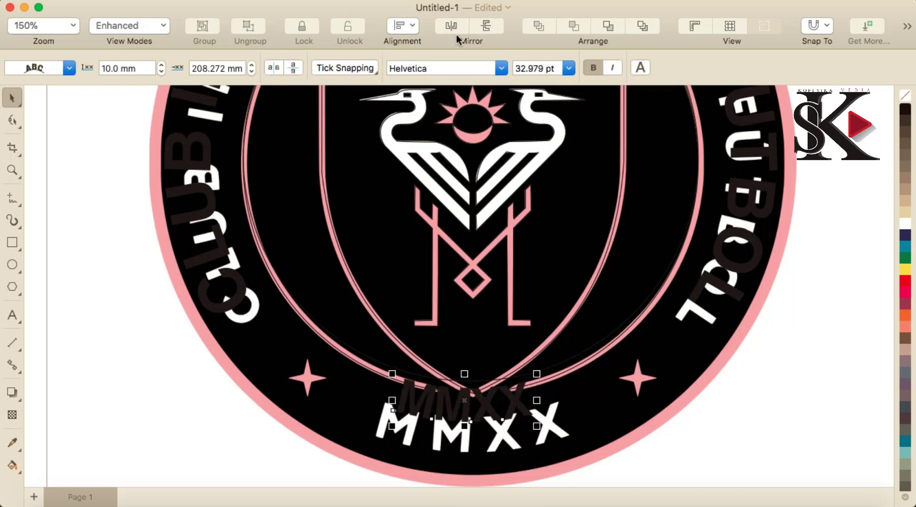
left_click_drag(480, 406, 480, 439)
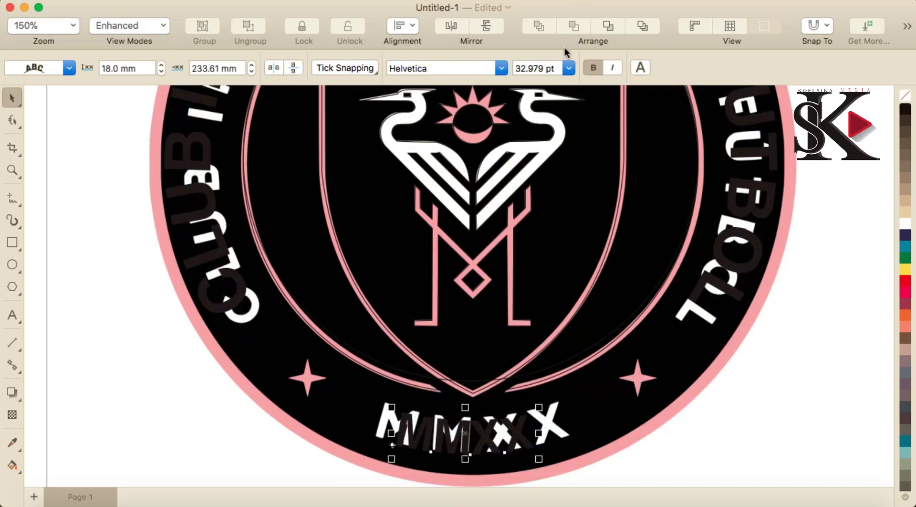
- Set the curved "MMXX" text to 48 pt, align it over the badge's MMXX lettering, and convert it to curves
left_click(570, 70)
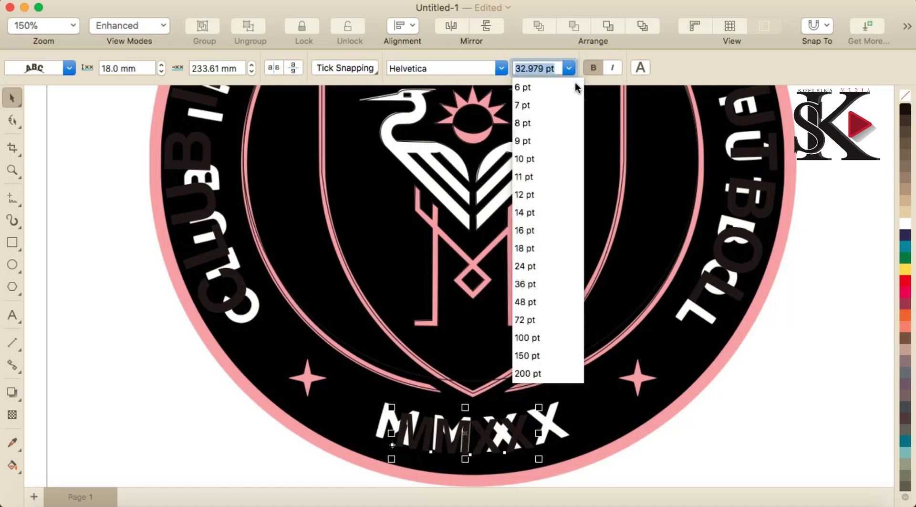
left_click(541, 304)
left_click(506, 414)
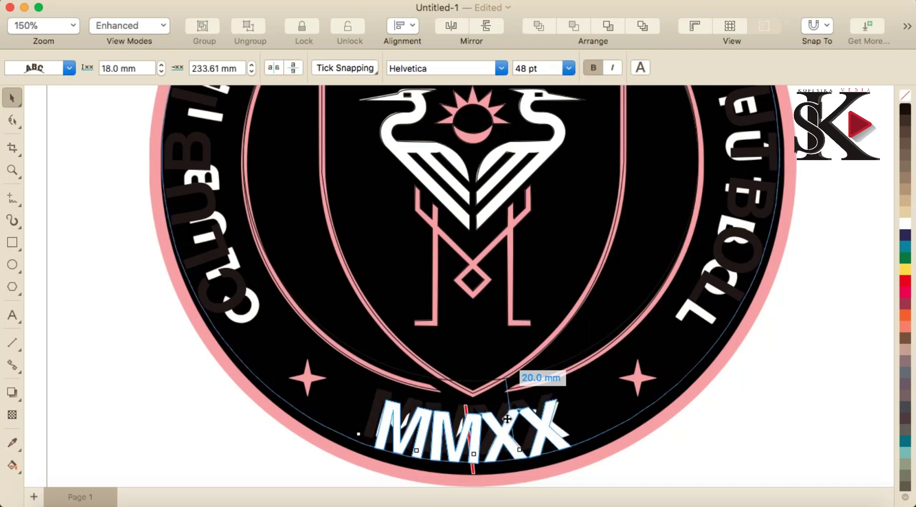
right_click(506, 422)
left_click(556, 107)
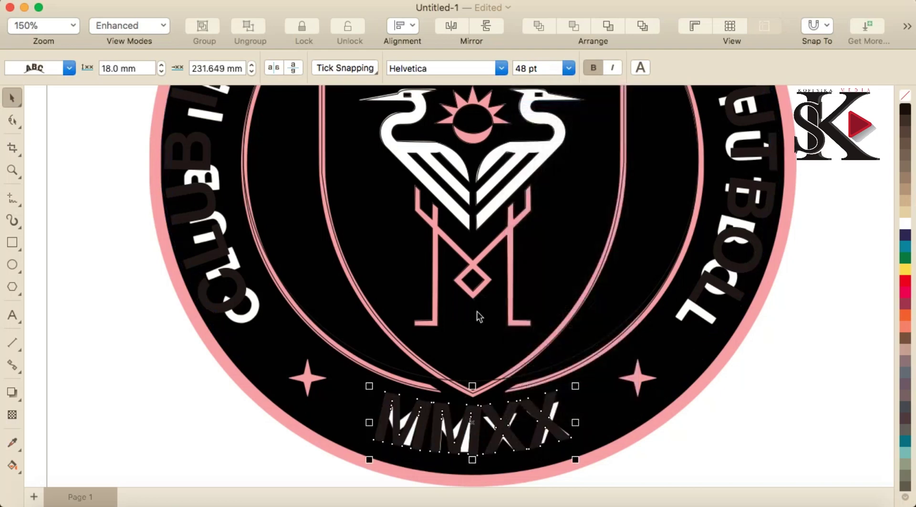
- Remove the guide ellipse that served as the path for the curved texts
left_click(351, 353)
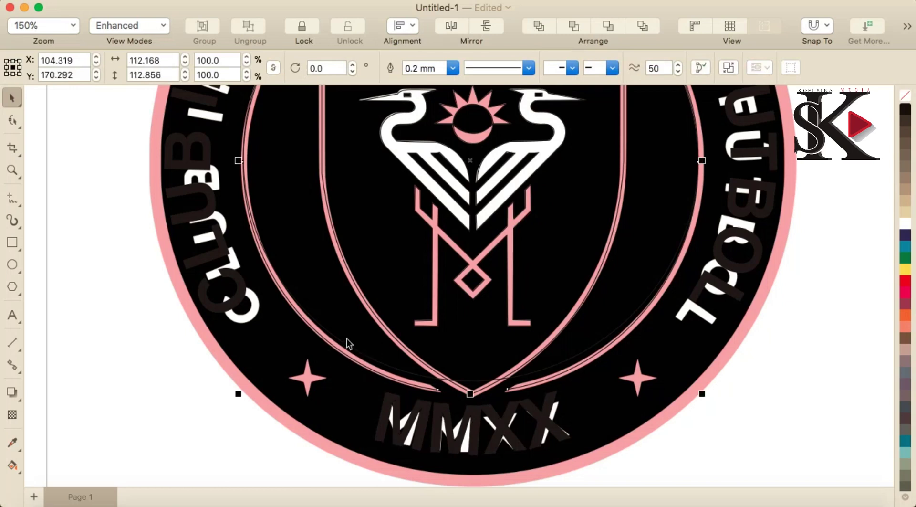
left_click(357, 330)
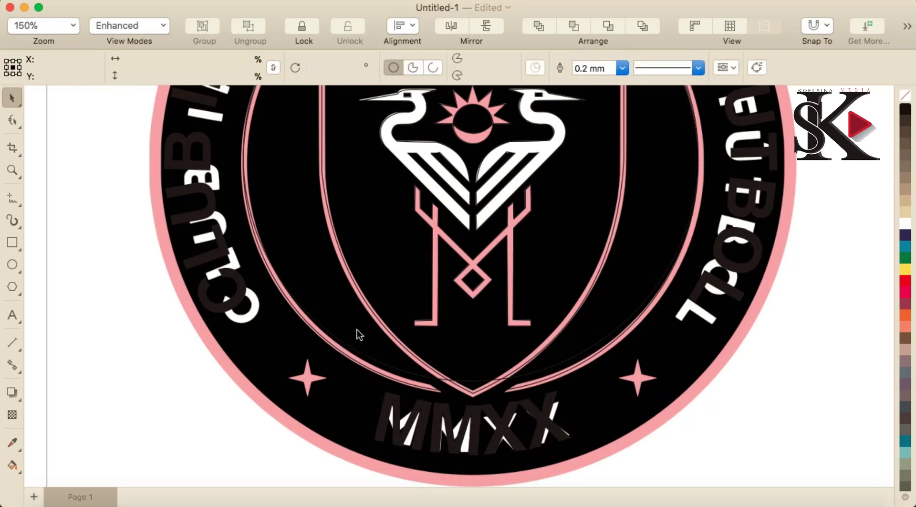
key("Escape")
- Move the badge image off the page to inspect the traced outlines, and undo the move
scroll(376, 329, "down", 5)
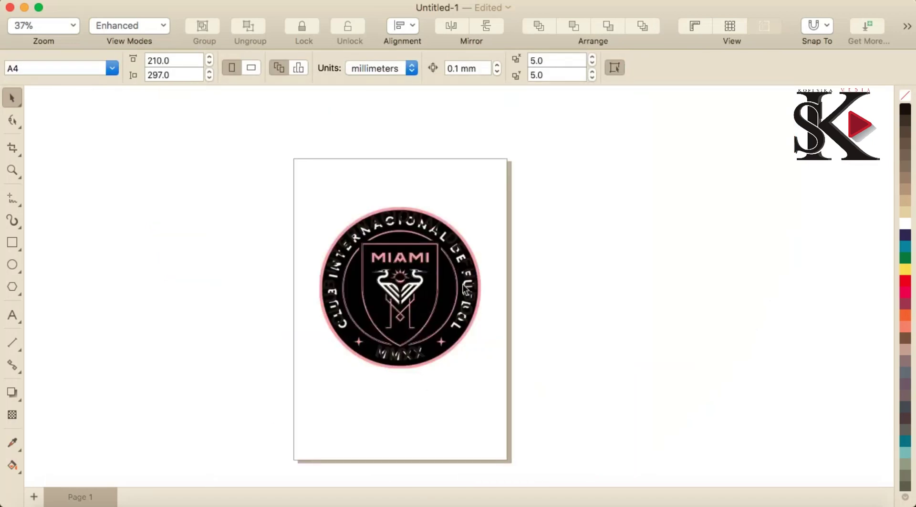
left_click_drag(465, 344, 629, 340)
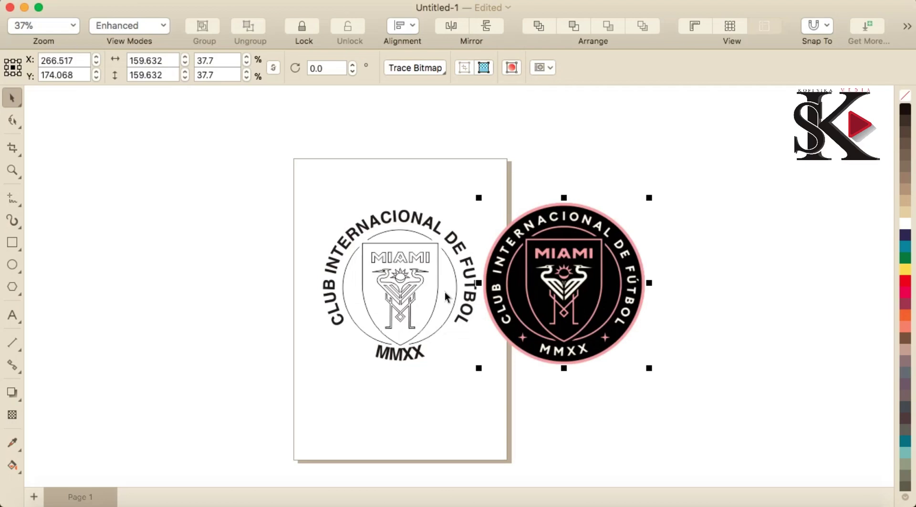
key("super+z")
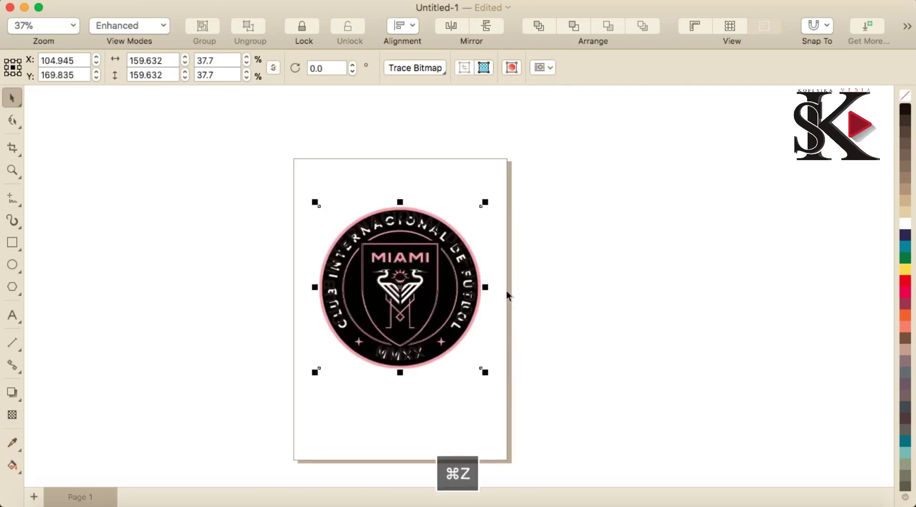
- Undo the removal of the guide ellipse, inspect it against the inner ring, and remove it again
scroll(445, 306, "up", 2)
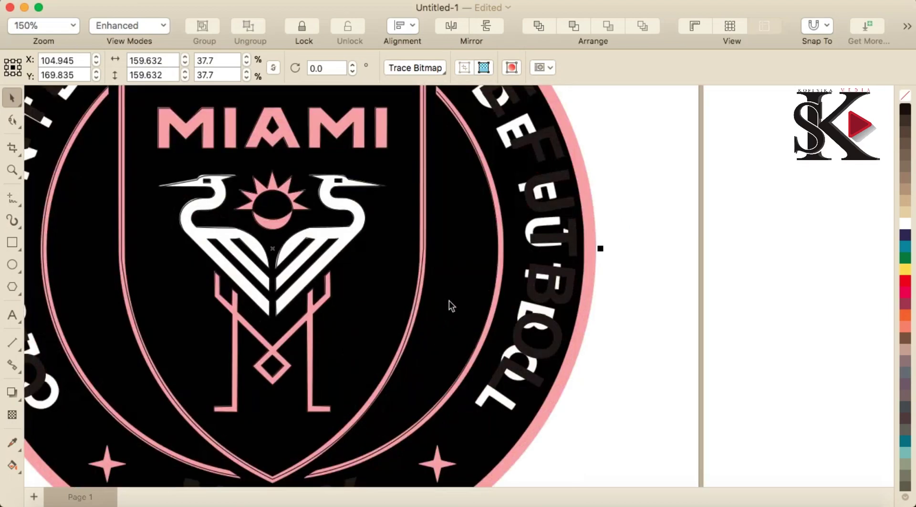
scroll(448, 305, "down", 1)
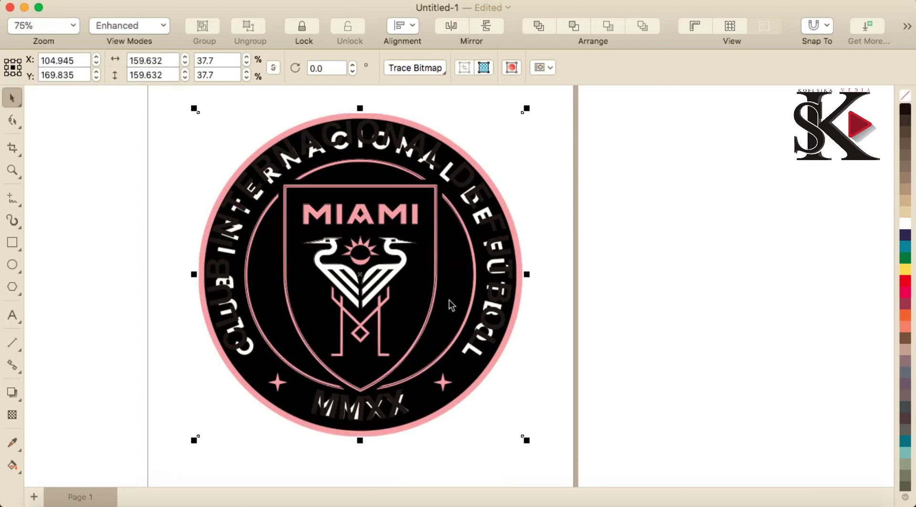
key("super+z")
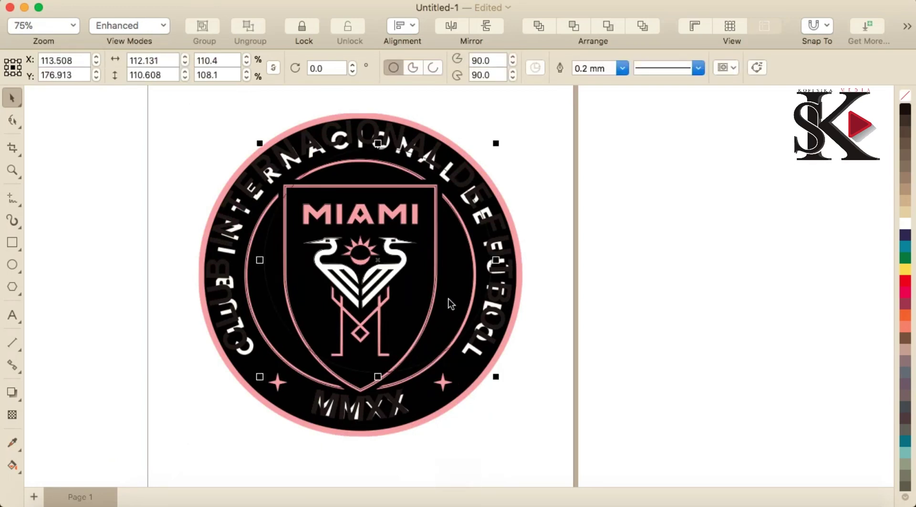
scroll(437, 306, "up", 1)
scroll(436, 306, "up", 1)
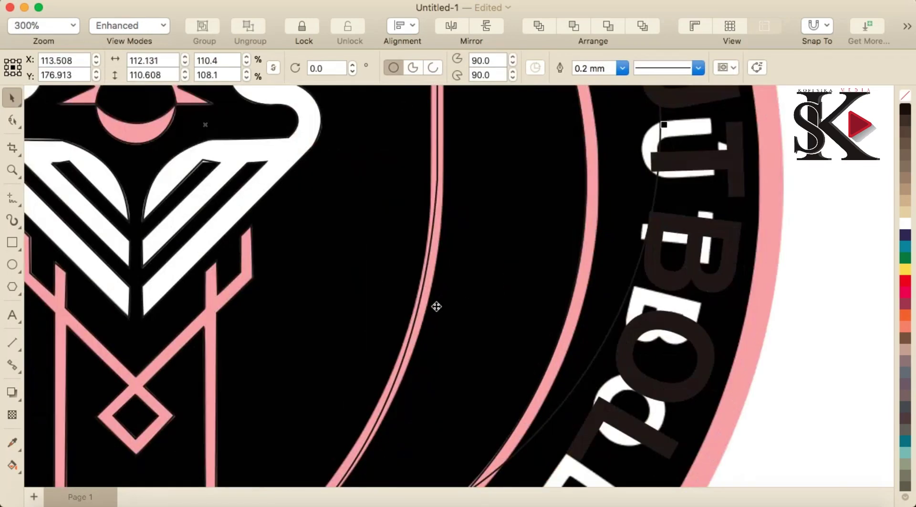
scroll(437, 306, "down", 2)
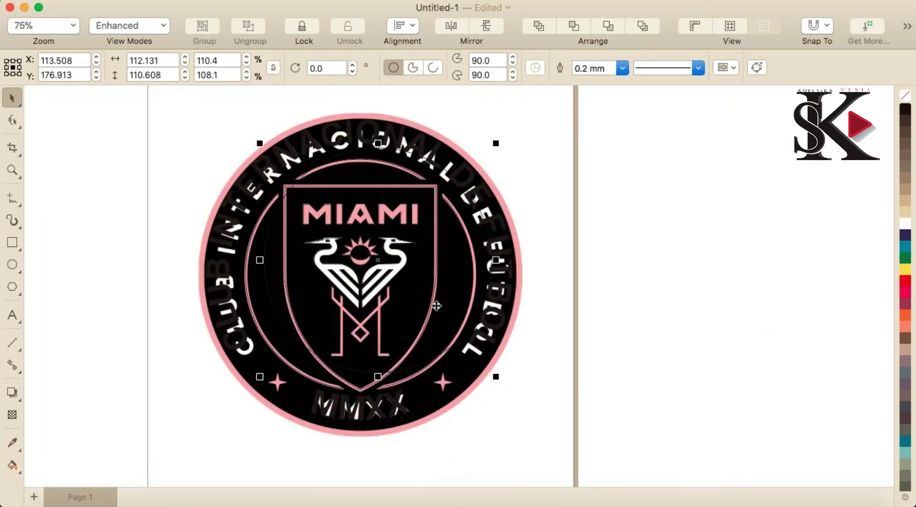
key("Escape")
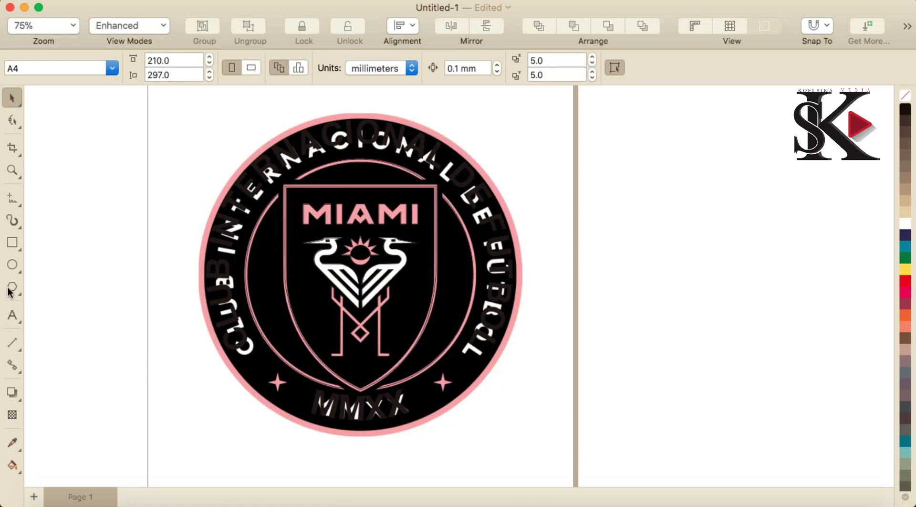
- Draw an ellipse about 152 by 141 mm over the badge's outer circle
left_click(13, 265)
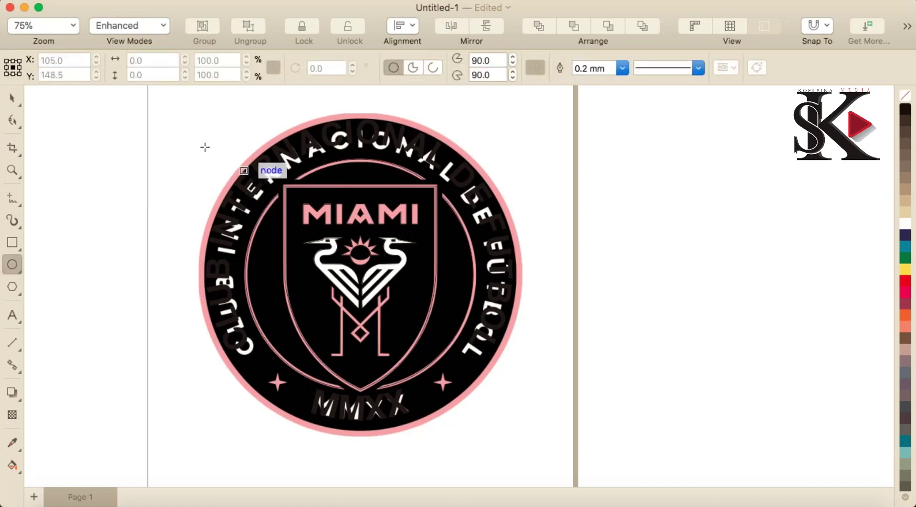
left_click_drag(206, 147, 513, 431)
left_click(8, 100)
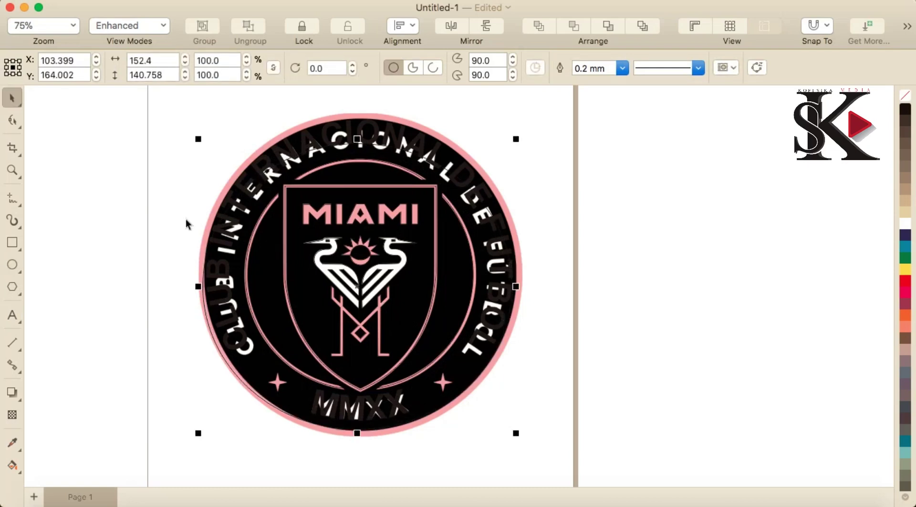
- Resize the outer ellipse to about 153.5 by 151.7 mm to match the inner edge of the badge's pink rim
mouse_move(201, 286)
left_mouse_down()
mouse_move(211, 284)
mouse_move(205, 277)
left_mouse_up()
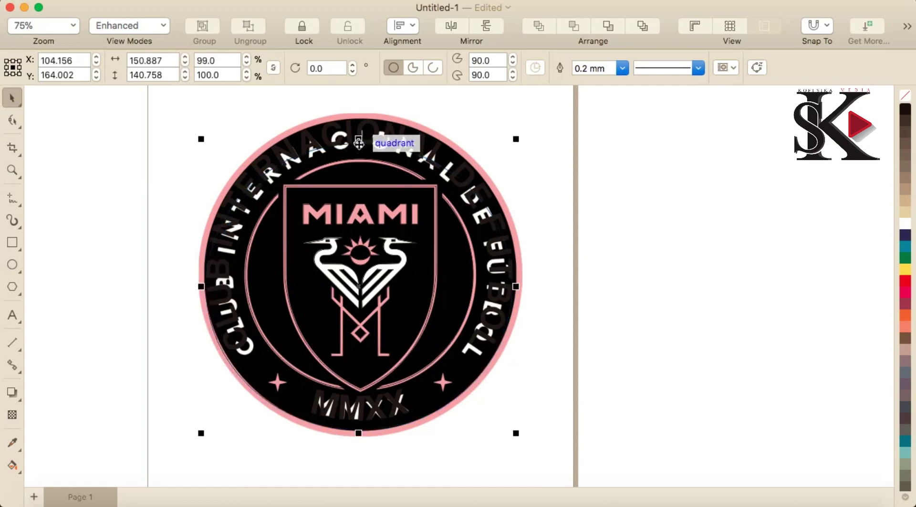
left_click_drag(358, 142, 362, 118)
scroll(513, 262, "up", 5)
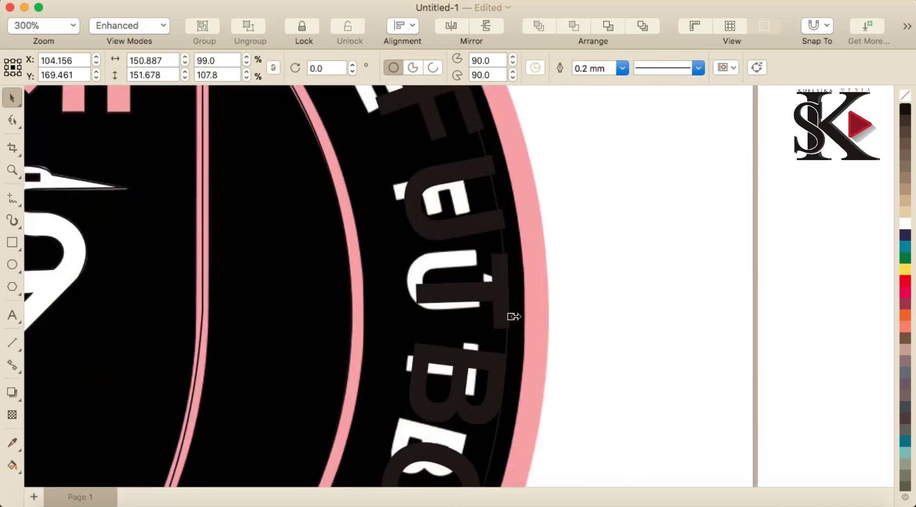
left_click_drag(513, 316, 530, 316)
scroll(428, 317, "down", 5)
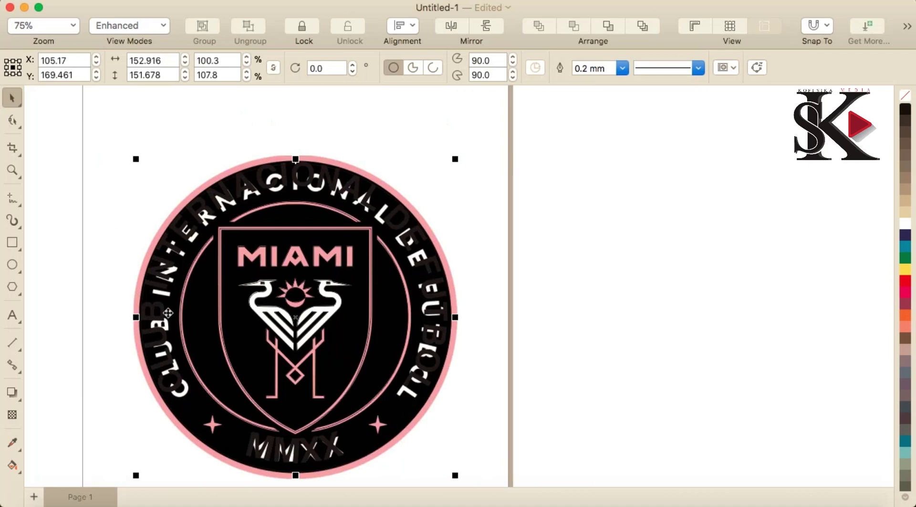
scroll(120, 322, "up", 5)
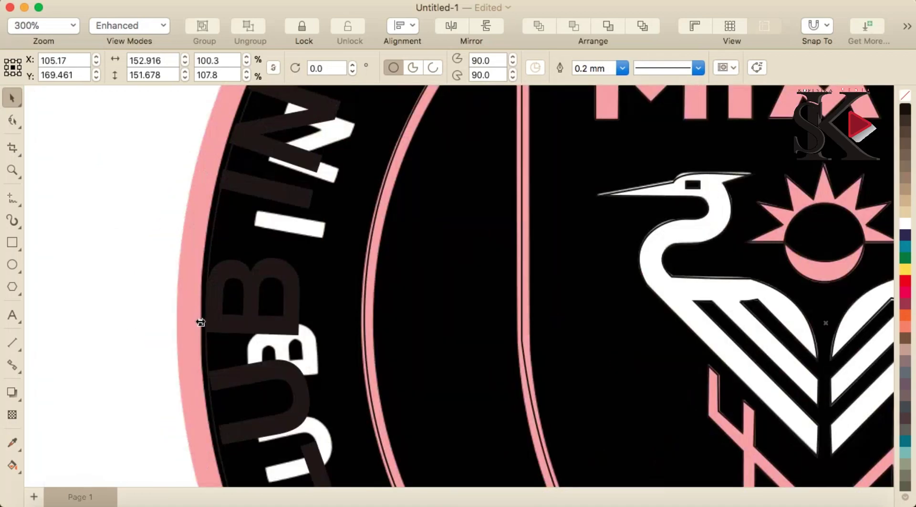
scroll(201, 323, "up", 2)
left_click_drag(208, 324, 198, 321)
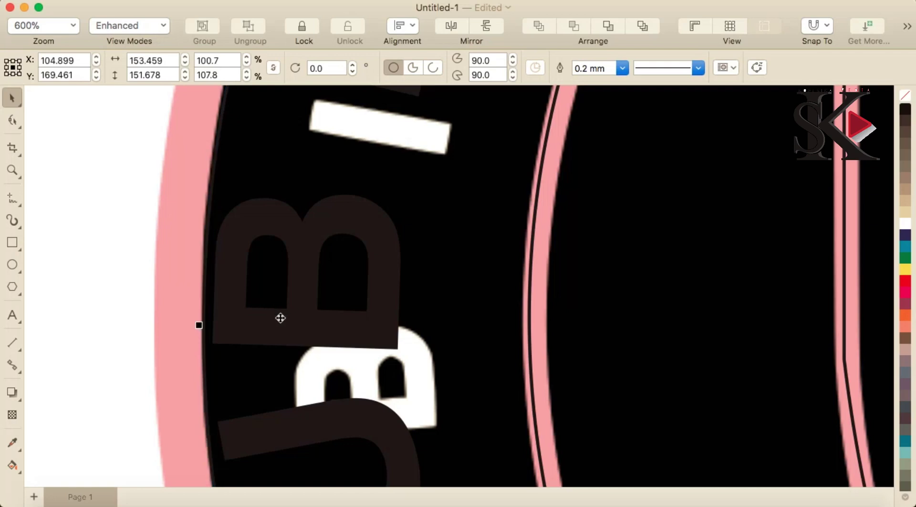
scroll(276, 317, "down", 4)
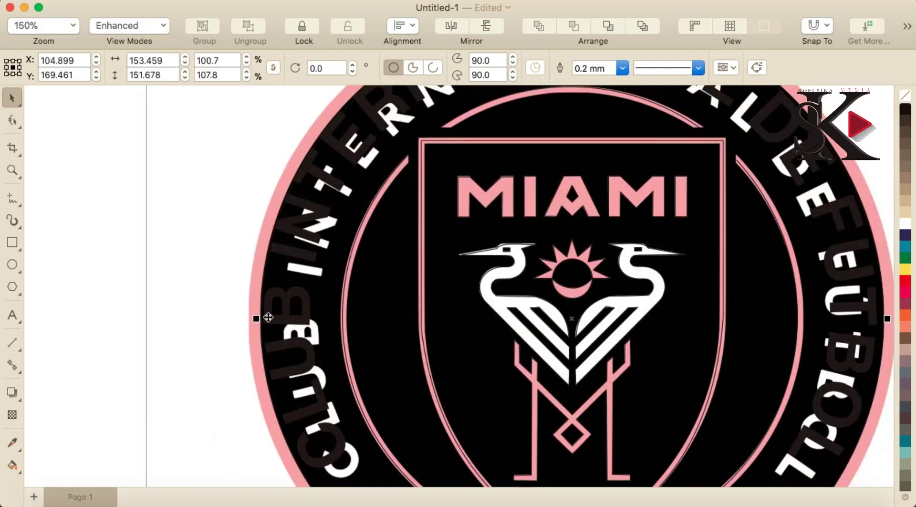
left_click(236, 325)
left_click(288, 322)
scroll(287, 322, "up", 4)
left_click_drag(288, 321, 314, 313)
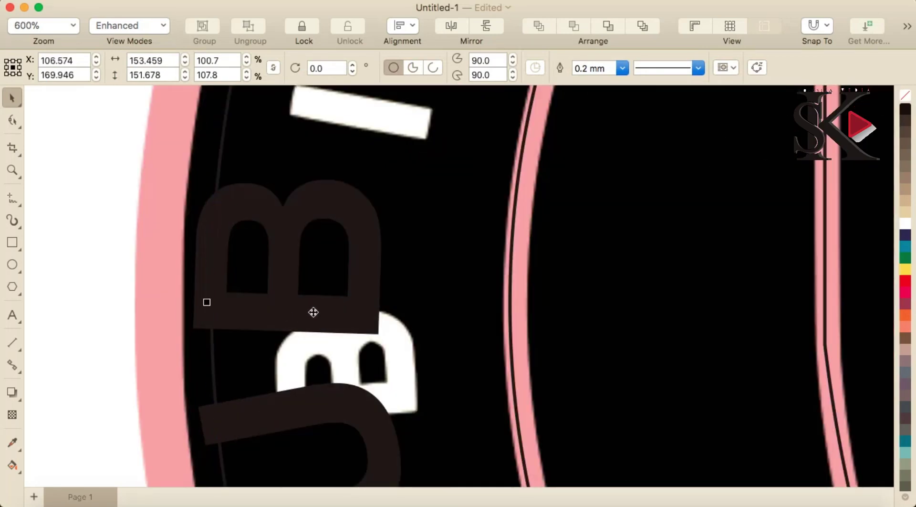
key("super+z")
scroll(302, 317, "down", 5)
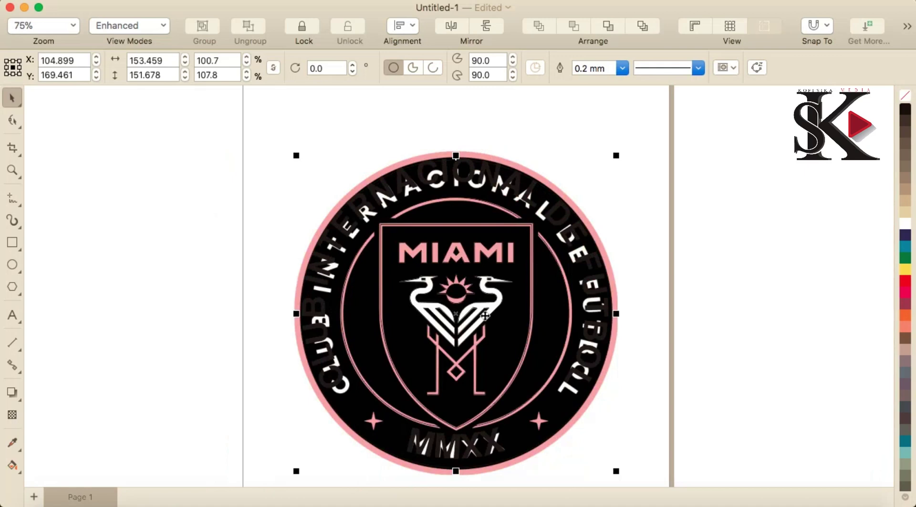
- Move the badge image to the right of the traced outlines, mostly off the page, as a side-by-side reference
scroll(486, 315, "down", 1)
key("super+v")
left_click_drag(605, 272, 698, 257)
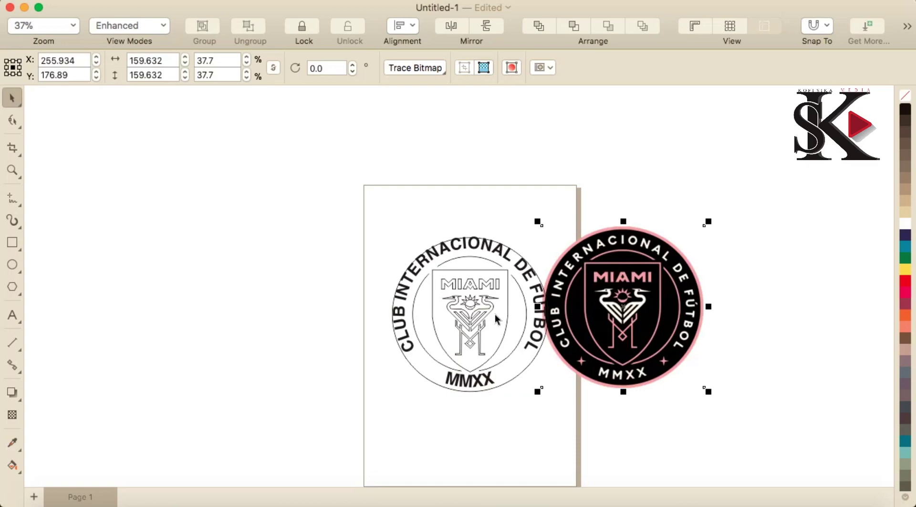
scroll(495, 316, "up", 1)
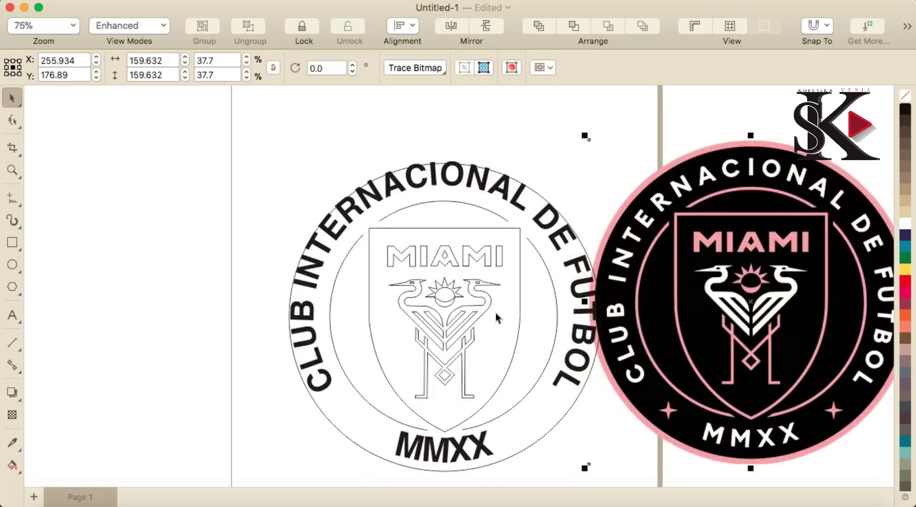
- Enlarge the outer ellipse to about 157.6 by 155.8 mm and shift it slightly left to centre it around the curved text
left_click(541, 198)
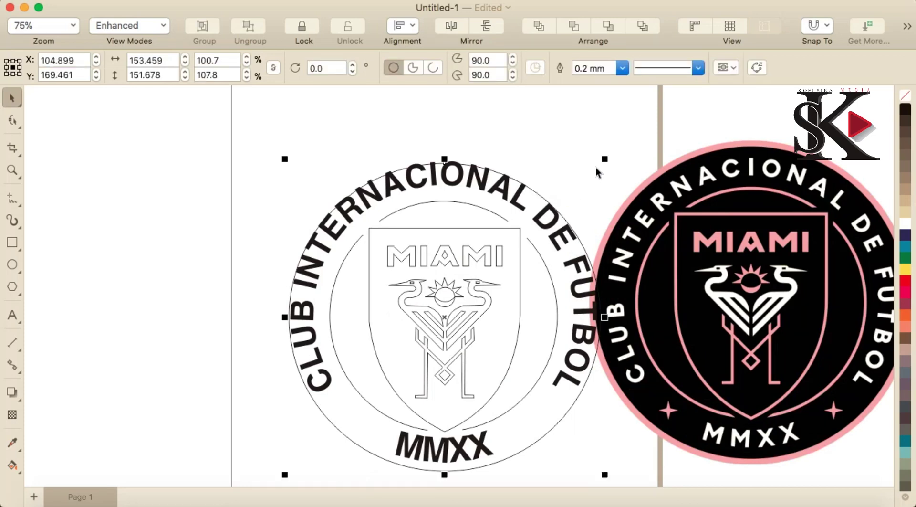
left_click_drag(605, 159, 612, 151)
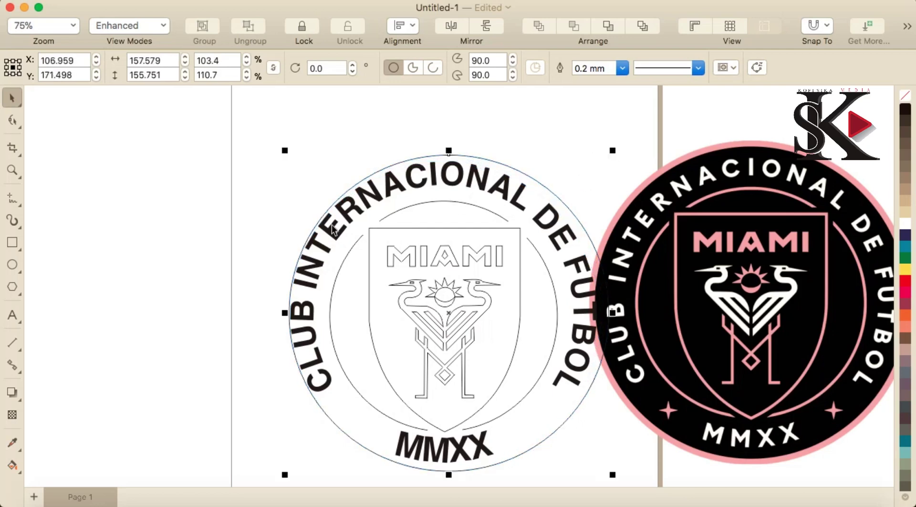
left_click_drag(427, 218, 423, 217)
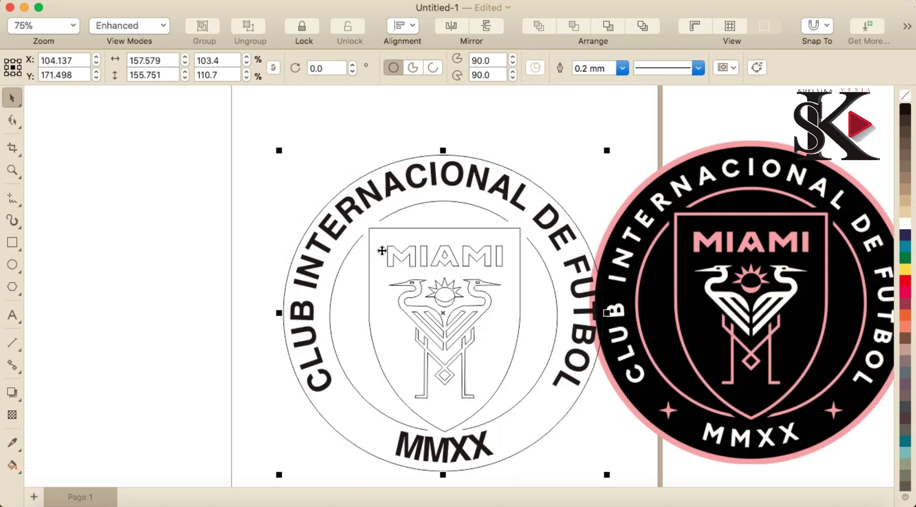
- Select all the MIAMI letter outlines inside the shield and give them a solid uniform fill
left_click(407, 255)
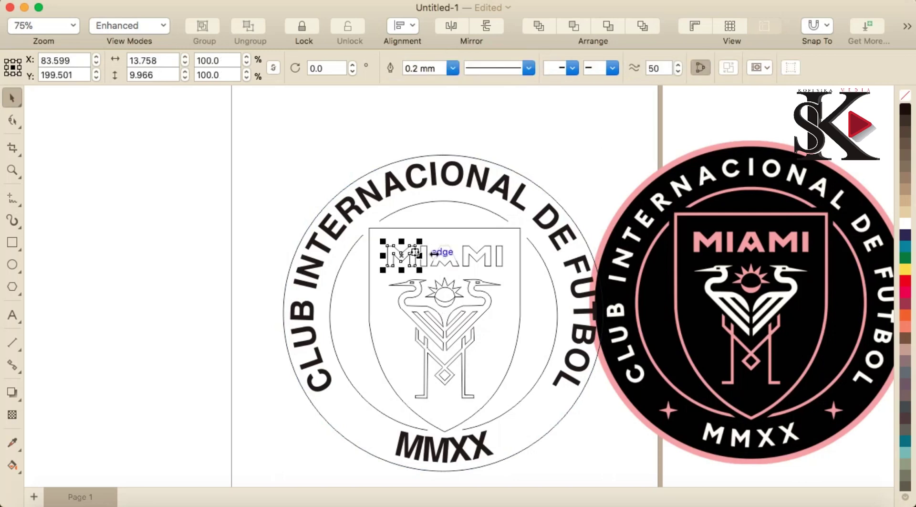
left_click(455, 264)
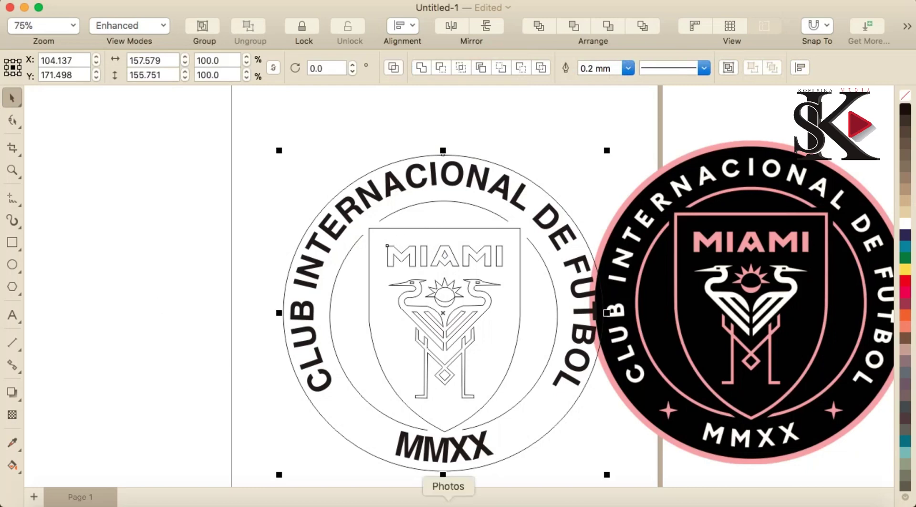
left_click(499, 146)
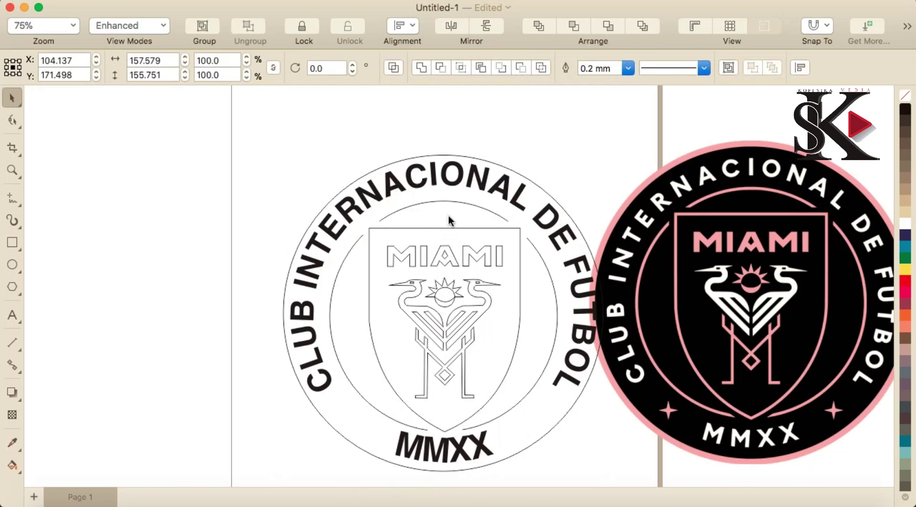
left_click(425, 253)
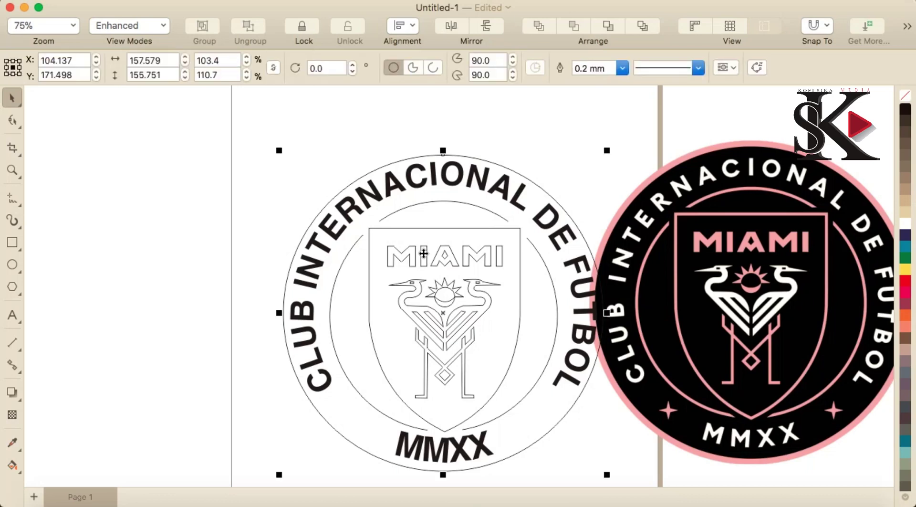
left_click_drag(372, 123, 510, 277)
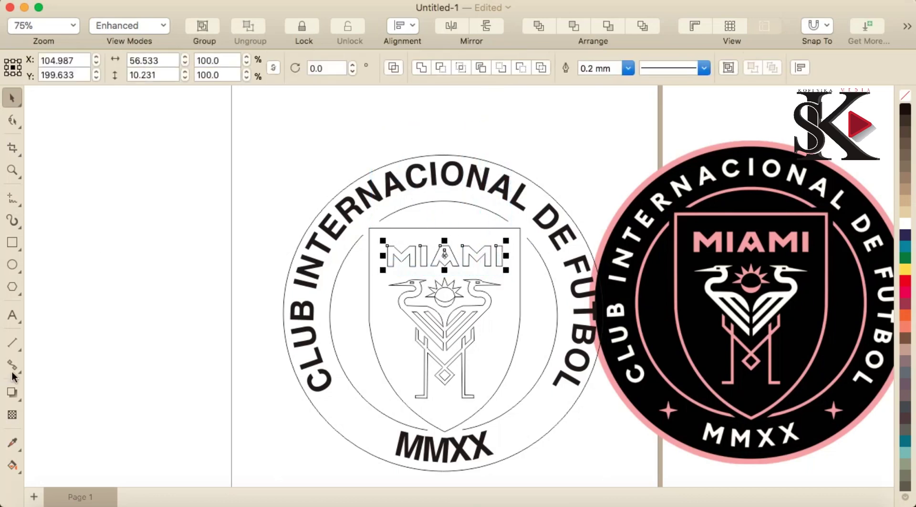
left_click(13, 465)
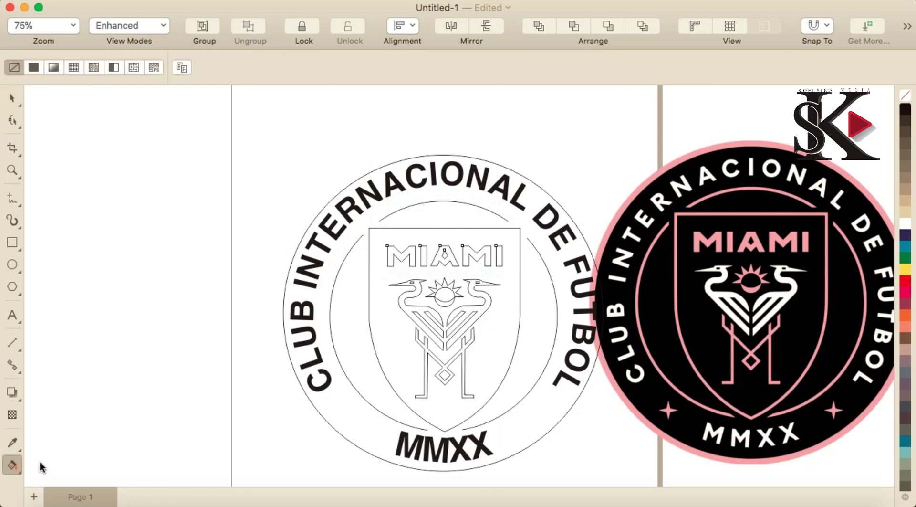
left_click(33, 69)
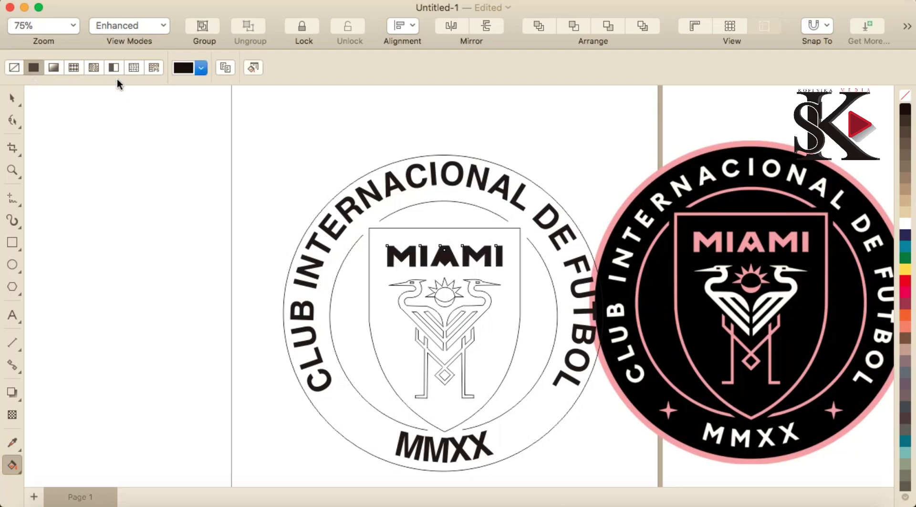
- Set the fill colour of the MIAMI letters to a pink of C 2, M 56, Y 7, K 0
left_click(200, 68)
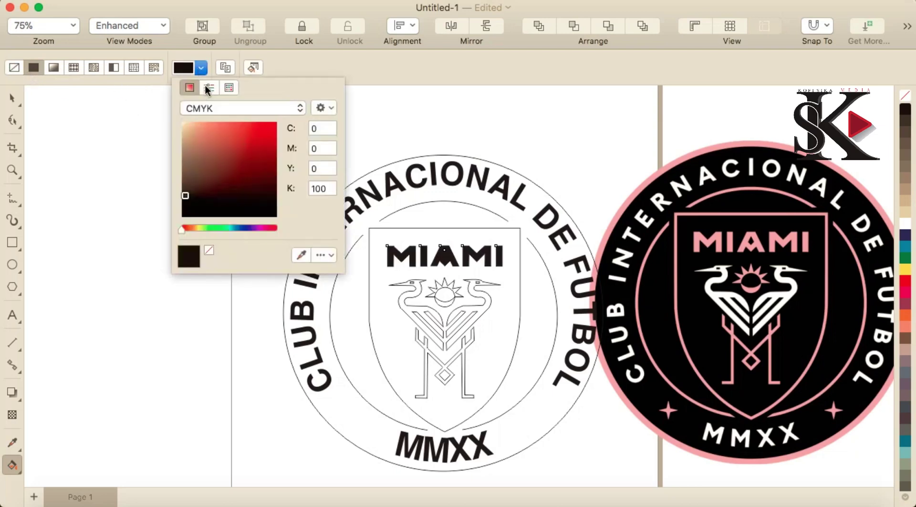
left_click(190, 227)
left_click_drag(191, 230, 262, 228)
left_click(210, 149)
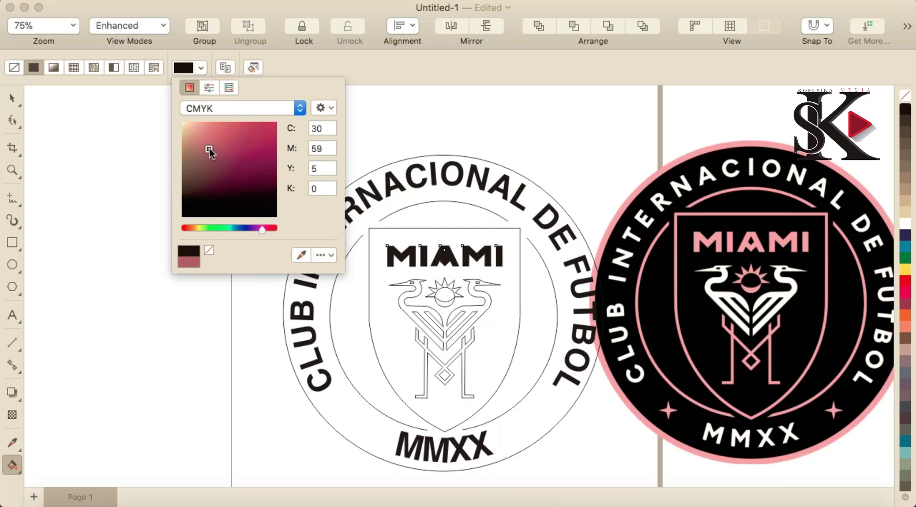
mouse_move(208, 142)
left_mouse_down()
mouse_move(197, 130)
mouse_move(199, 143)
mouse_move(207, 131)
mouse_move(213, 140)
left_mouse_up()
left_click_drag(263, 229, 270, 229)
mouse_move(213, 138)
left_mouse_down()
mouse_move(234, 141)
mouse_move(211, 127)
mouse_move(219, 128)
left_mouse_up()
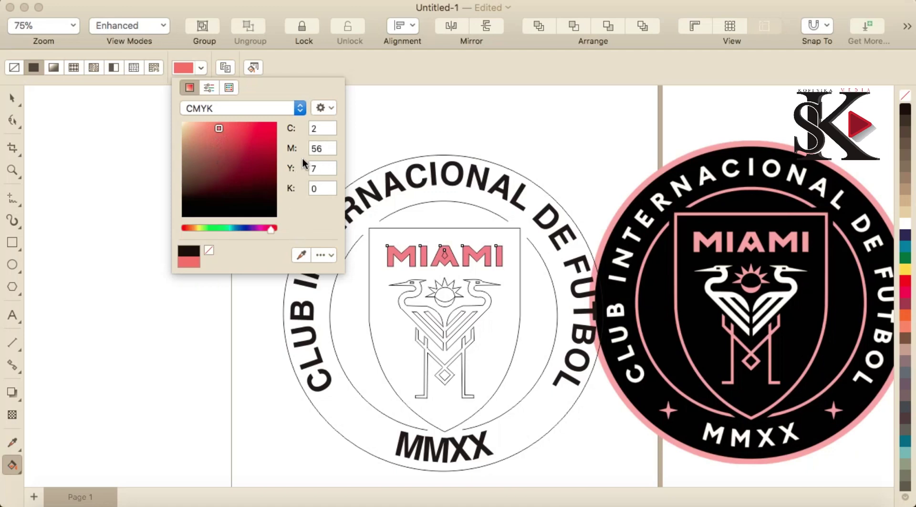
left_click(404, 134)
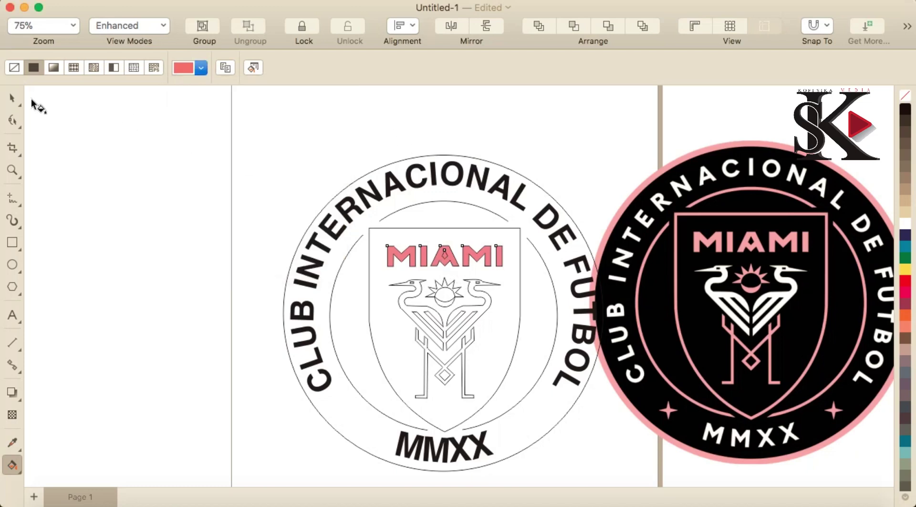
left_click(14, 98)
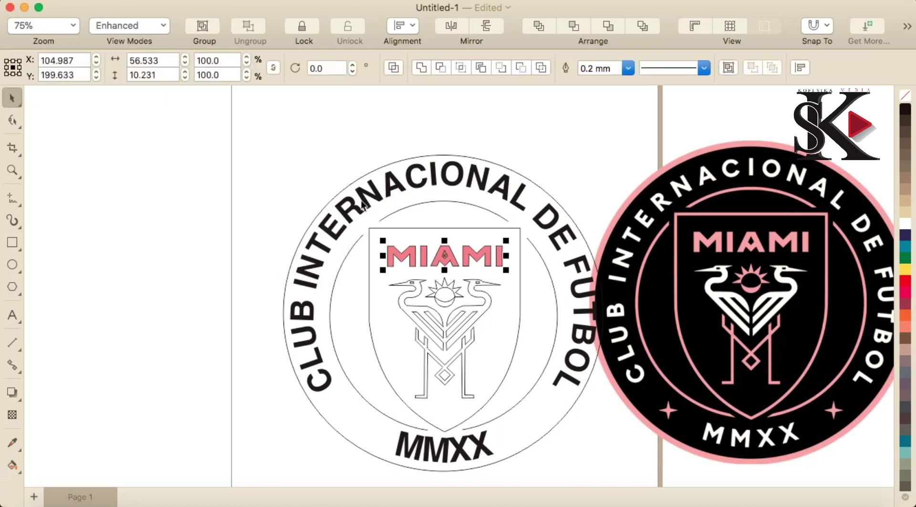
- Select the outer circle, the inner ring arcs and the shield together, and set their outline colour to salmon pink
left_click(365, 182)
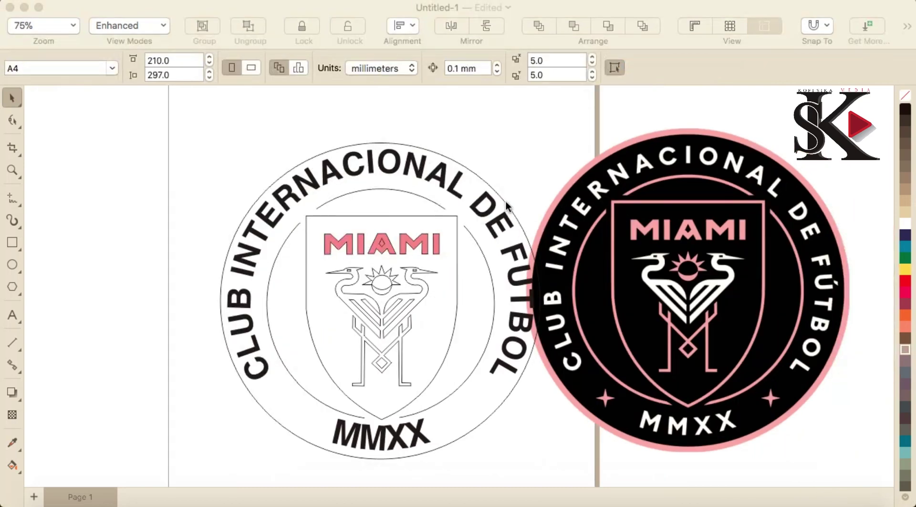
left_click(507, 206)
left_click(508, 207)
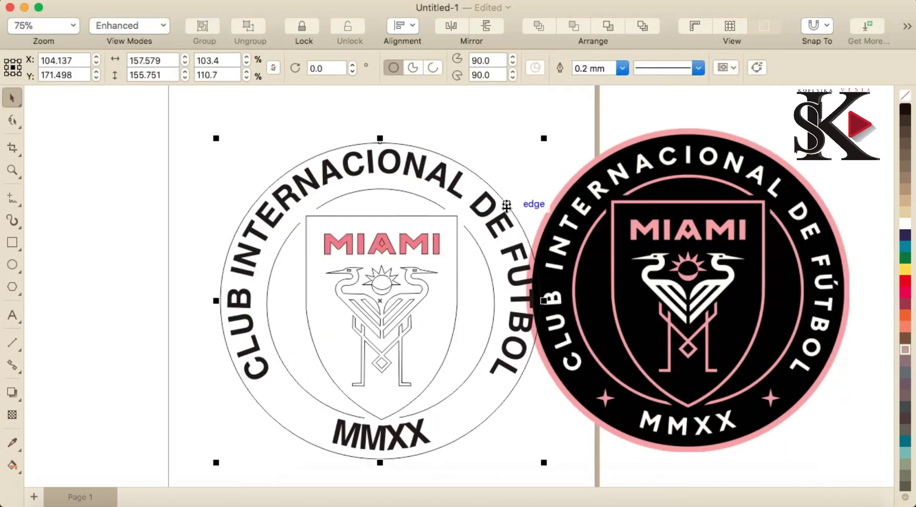
left_click(492, 275)
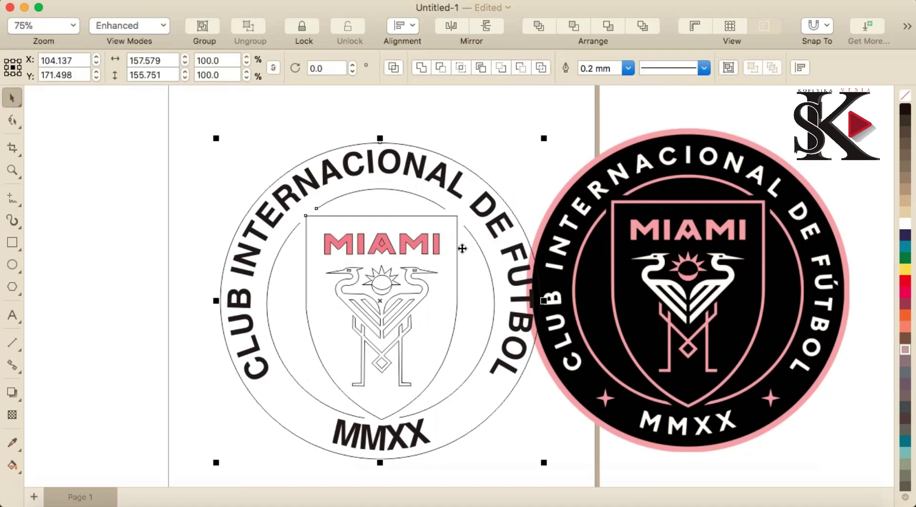
right_click(905, 348)
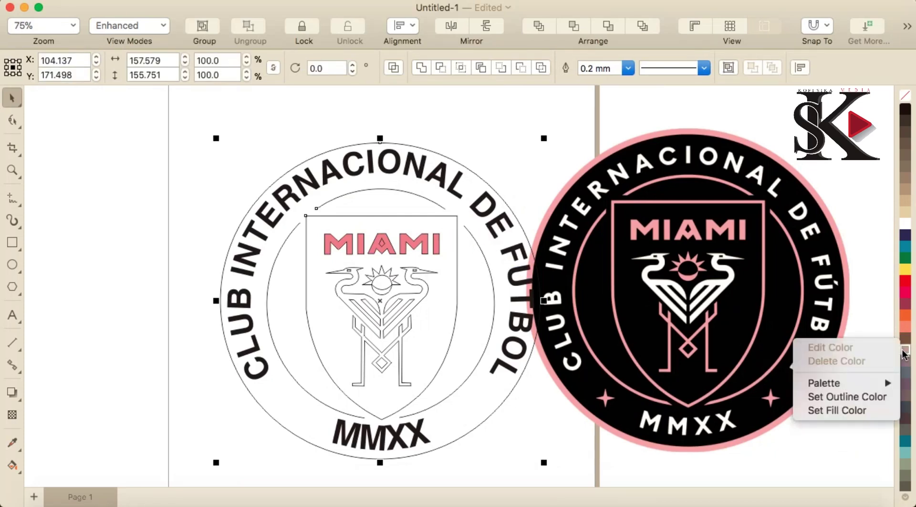
left_click(838, 396)
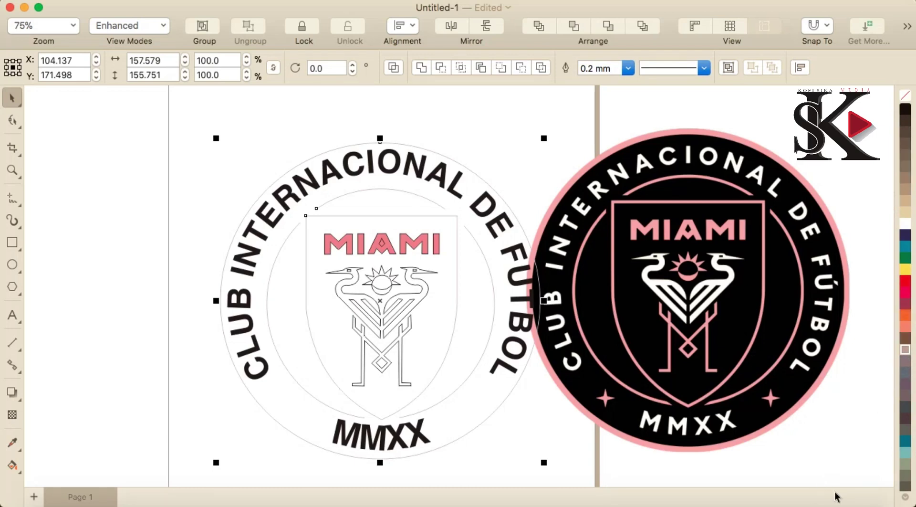
right_click(905, 329)
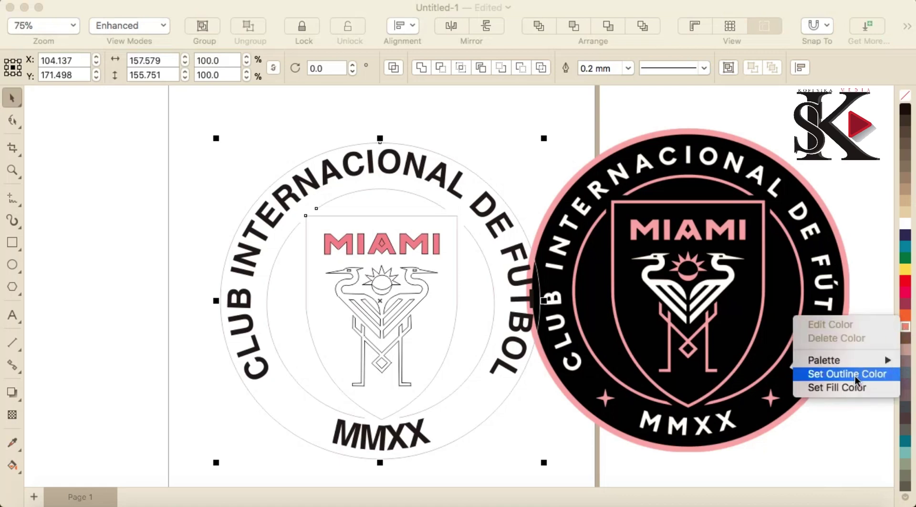
mouse_move(855, 366)
left_click(852, 375)
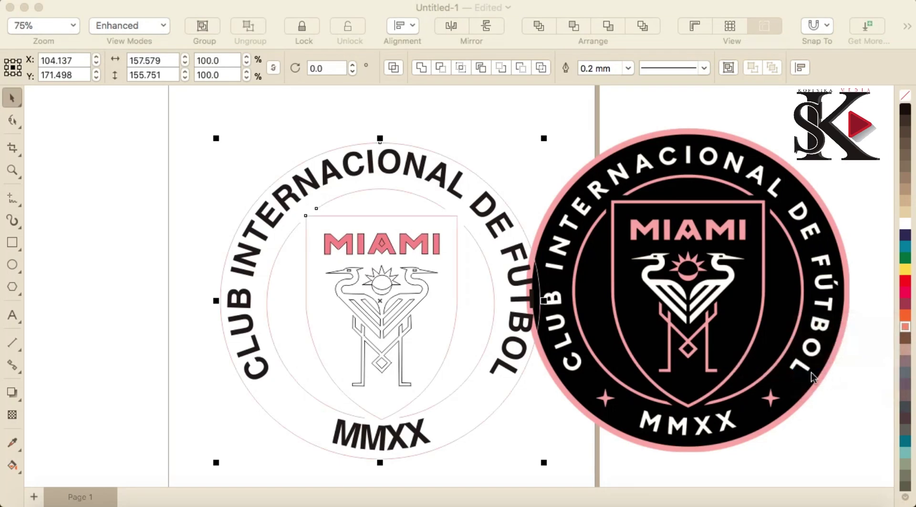
- Set the outline width of the selected circle, ring arcs and shield to 1.0 mm
left_click(703, 70)
left_click(630, 67)
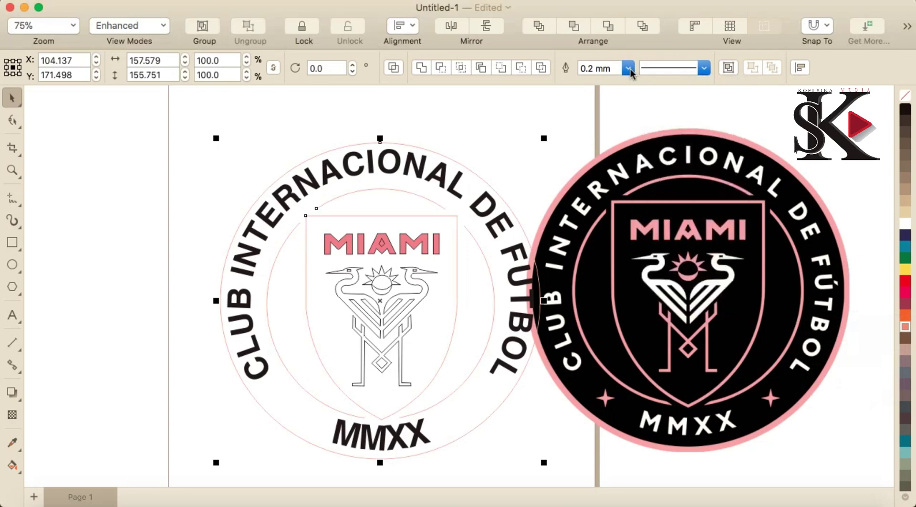
left_click(629, 68)
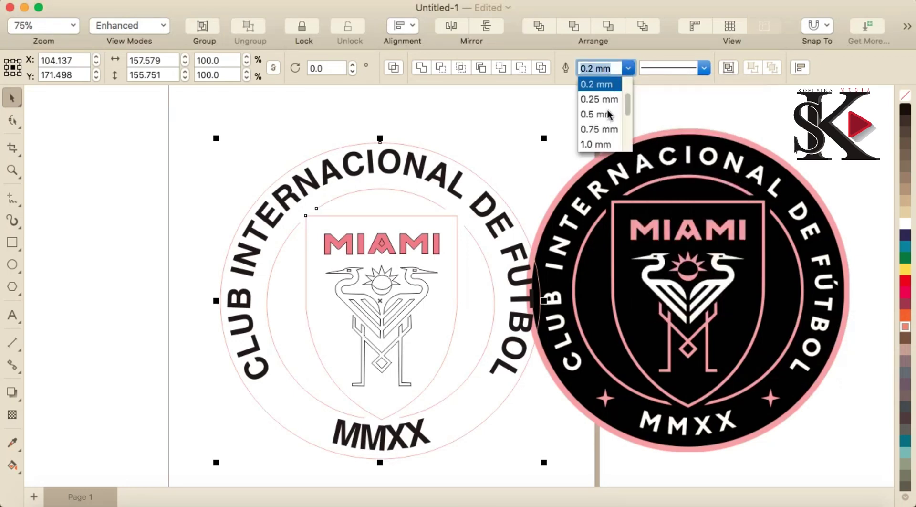
left_click(601, 145)
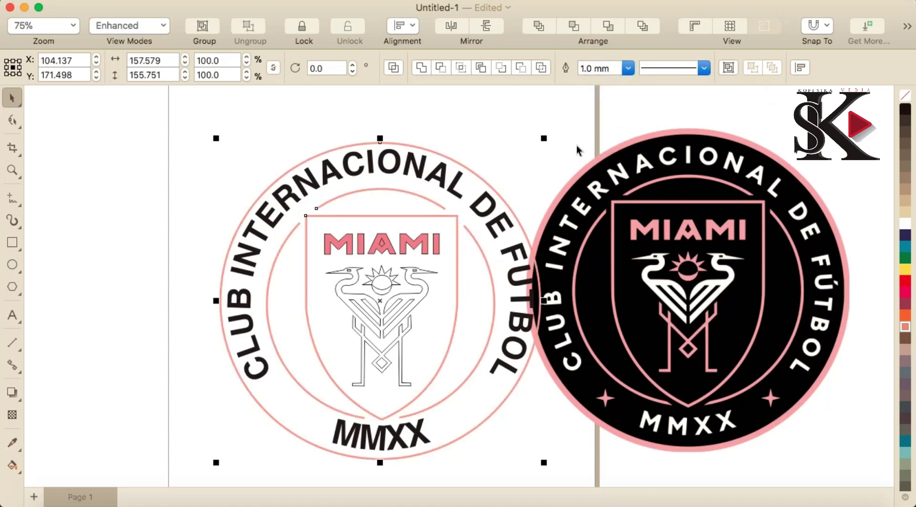
- Set the outline width of the selected outer circle, ring arcs and shield to 2.0 mm
left_click(629, 69)
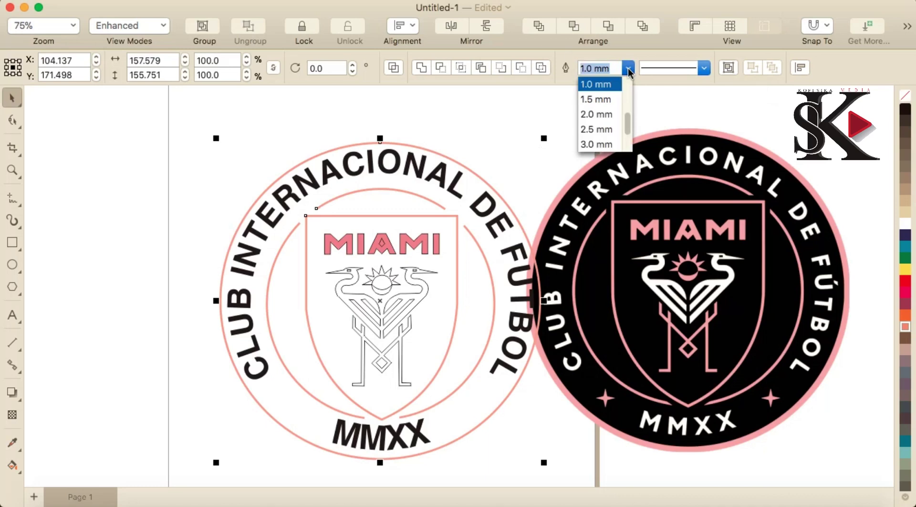
left_click(605, 115)
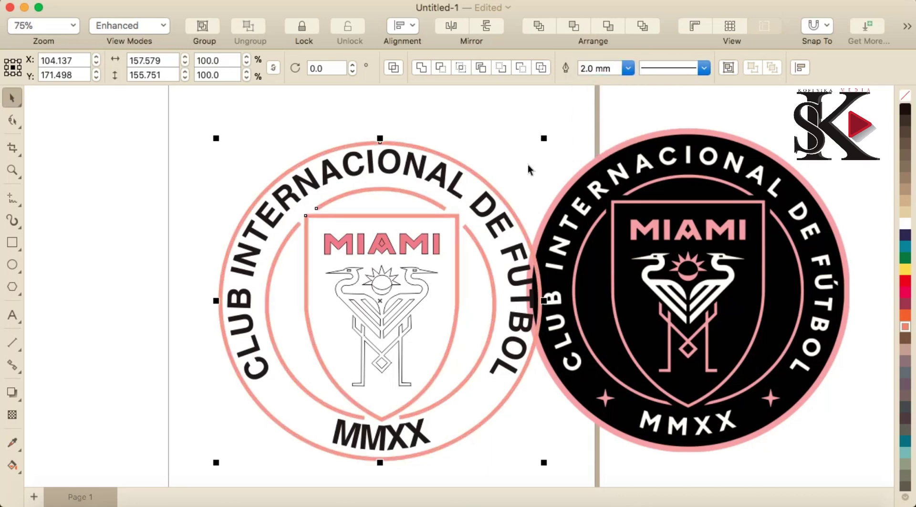
left_click(566, 157)
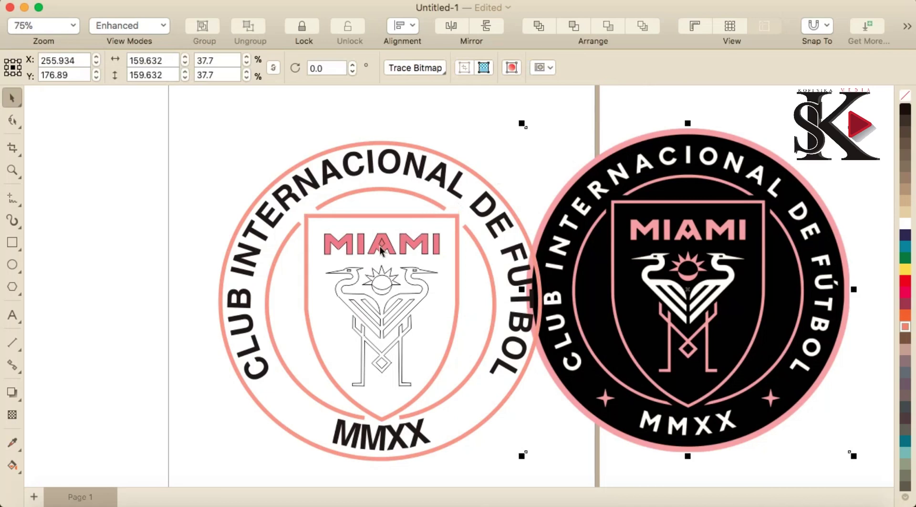
- Select the sun together with both M letters and the last I of MIAMI, and fill them with salmon pink
left_click(402, 242)
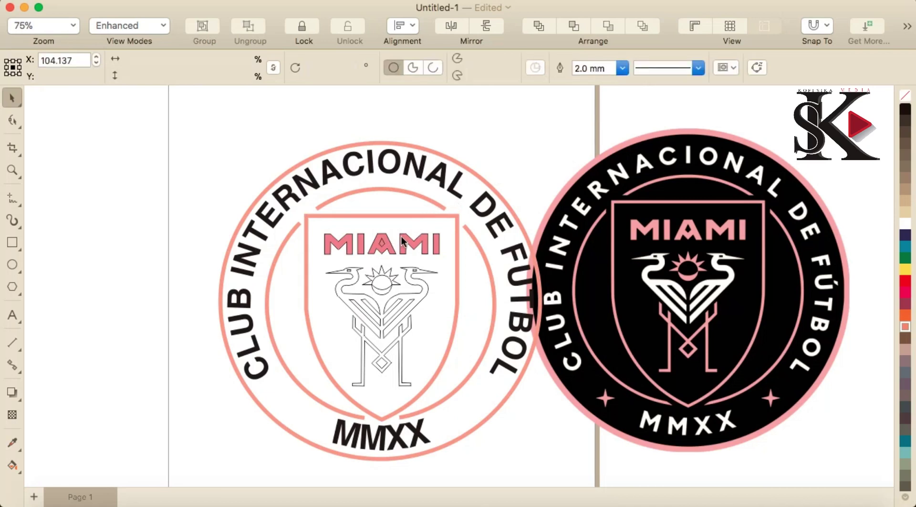
left_click_drag(297, 122, 451, 262)
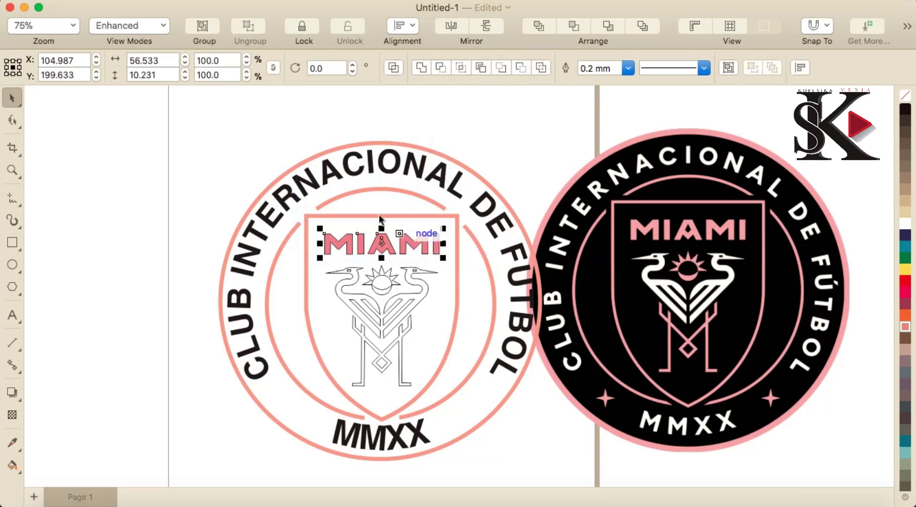
left_click_drag(357, 130, 407, 302)
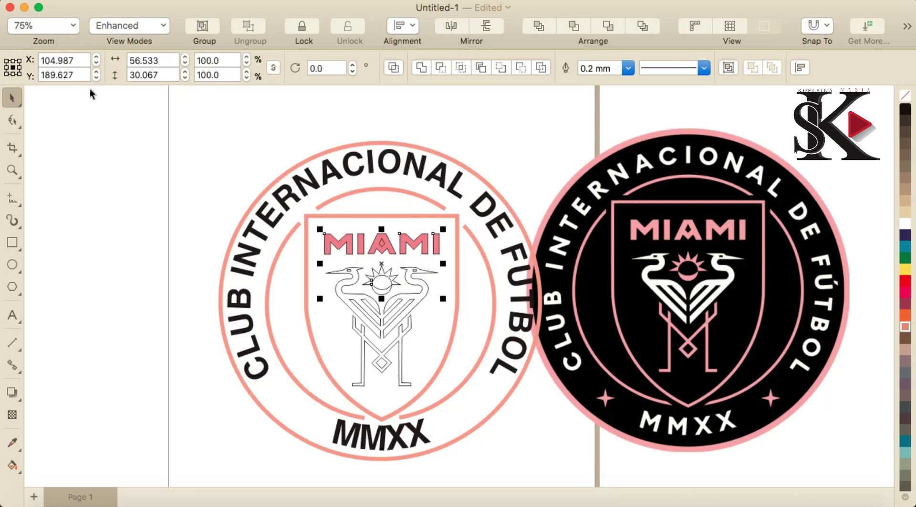
left_click(11, 471)
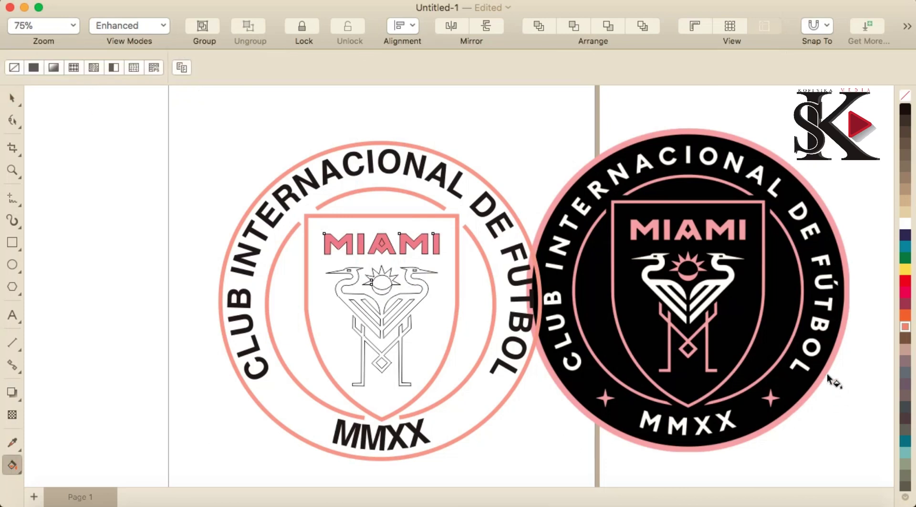
left_click(905, 327)
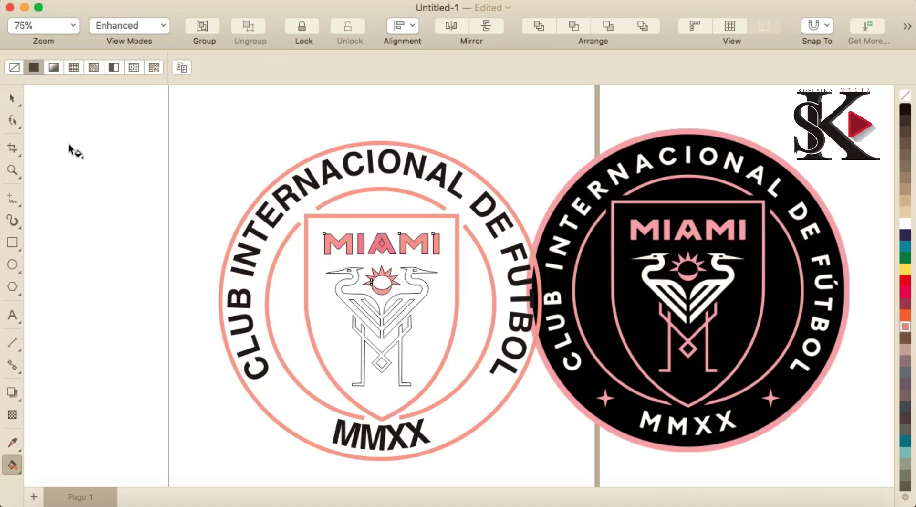
left_click(11, 102)
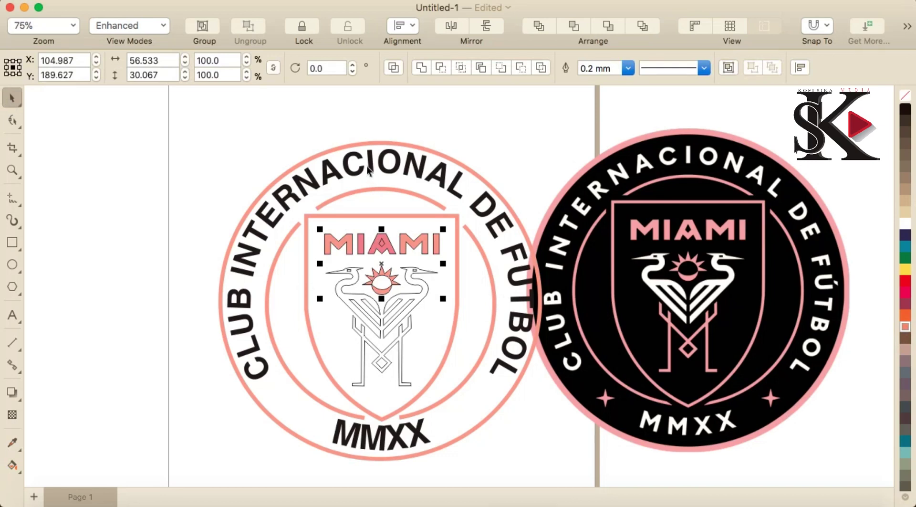
left_click(380, 249)
left_click(384, 242)
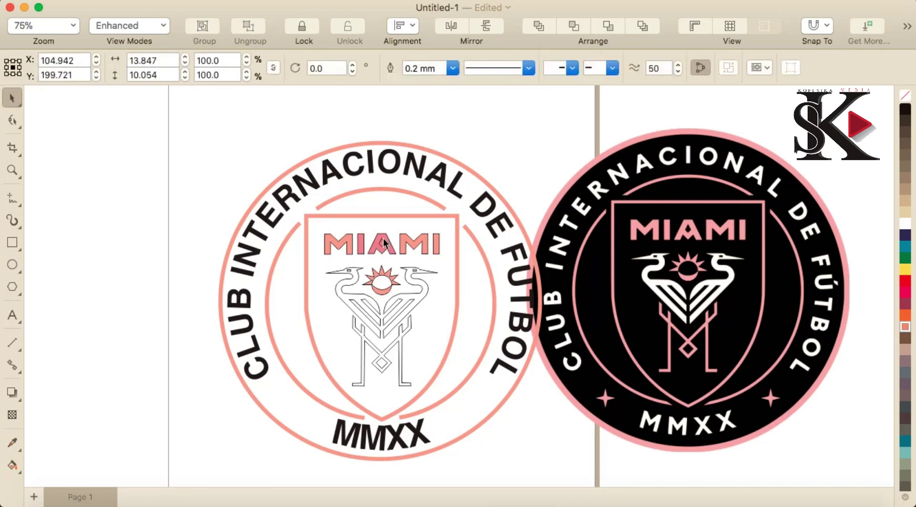
scroll(361, 241, "up", 4)
left_click(359, 236)
left_click_drag(367, 232, 394, 229)
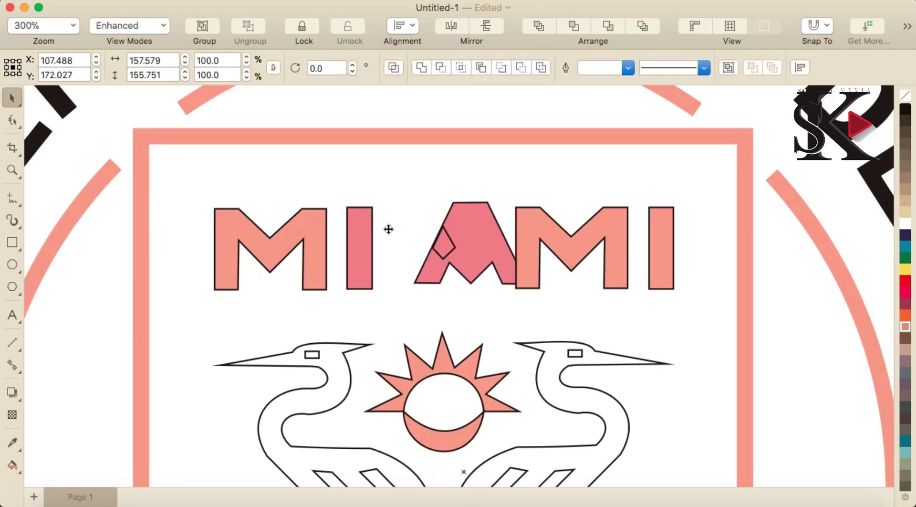
key("super+z")
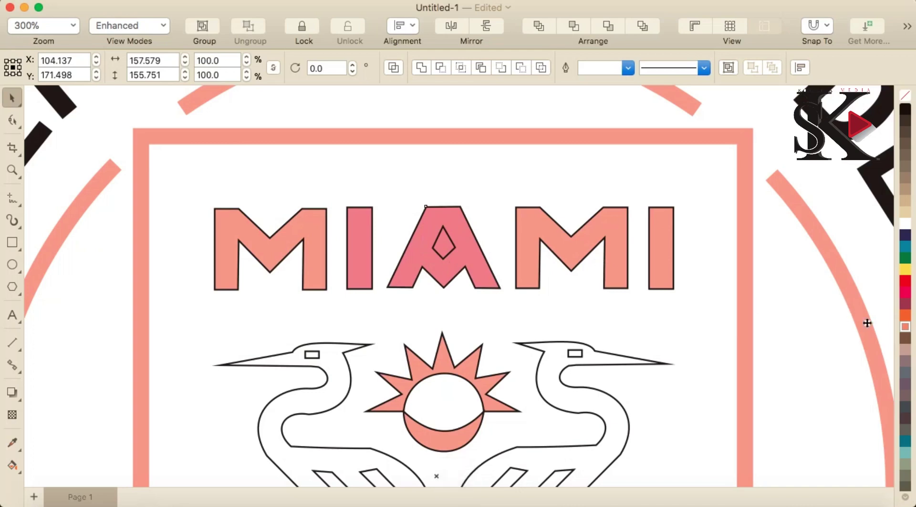
left_click_drag(909, 332, 541, 205)
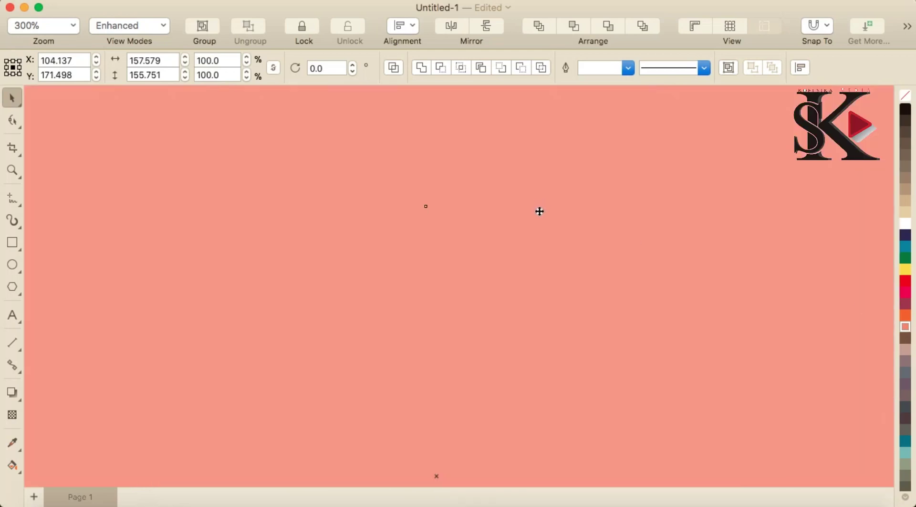
key("super+z")
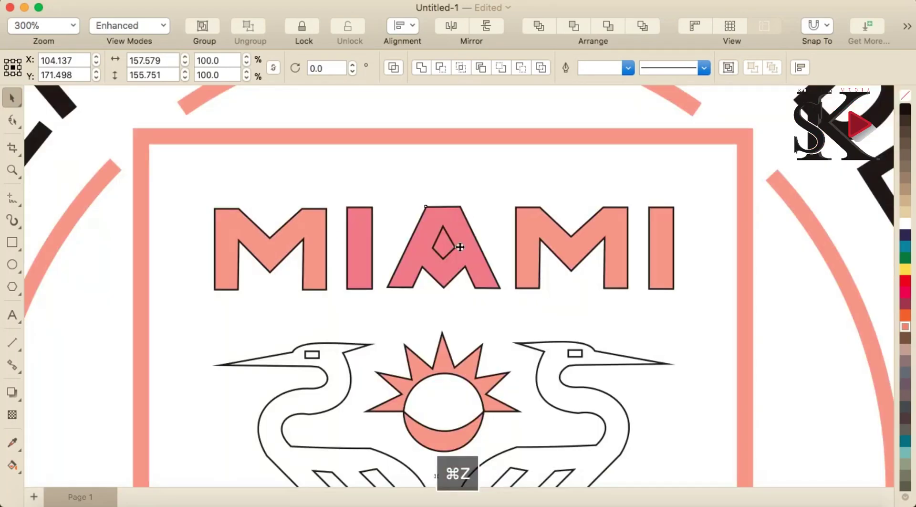
- Select the first I and the A of MIAMI inside the shield and fill them with the same salmon pink
scroll(460, 246, "down", 3)
left_click(410, 120)
left_click_drag(411, 119, 484, 270)
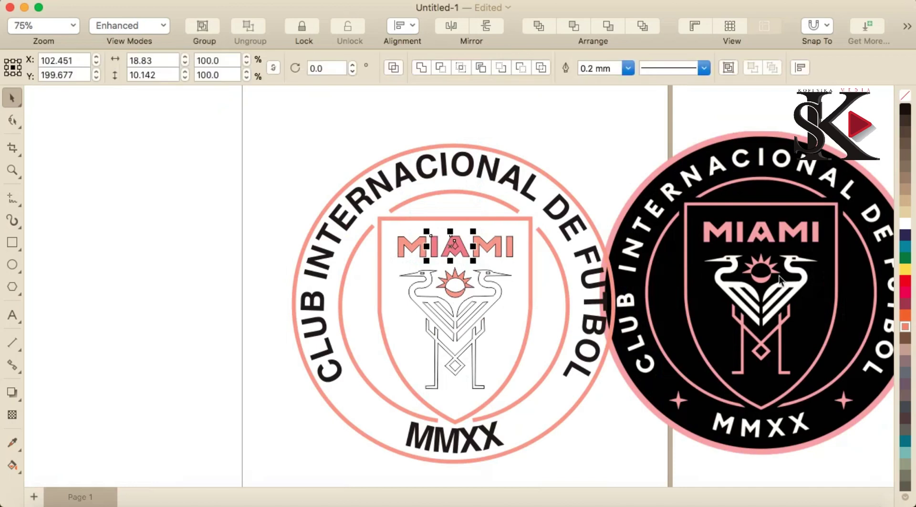
left_click(906, 327)
scroll(469, 287, "up", 2)
scroll(491, 287, "down", 2)
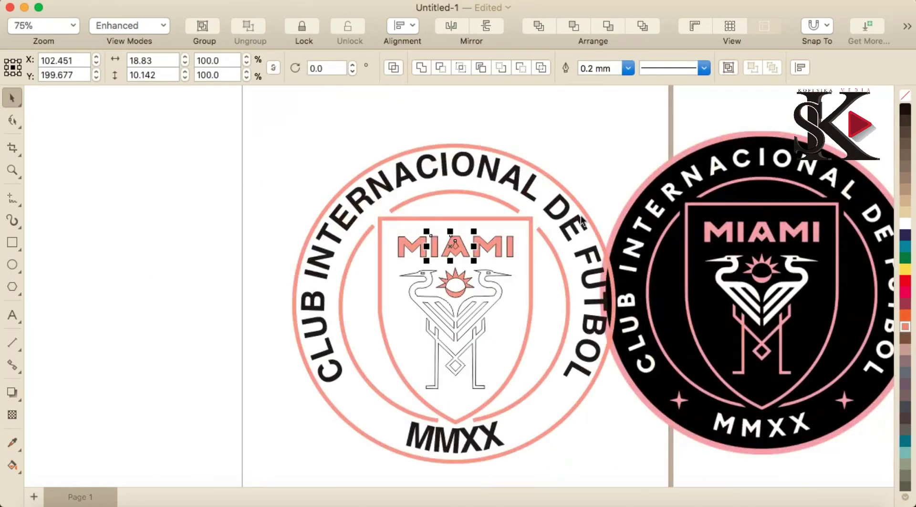
- Fill the herons' crossed legs shape at the shield's lower centre with salmon pink
left_click(569, 203)
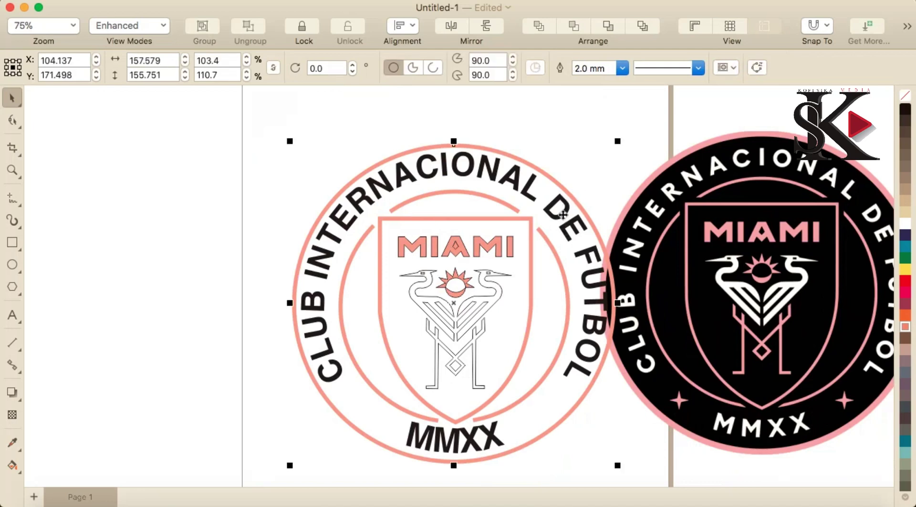
left_click(494, 319)
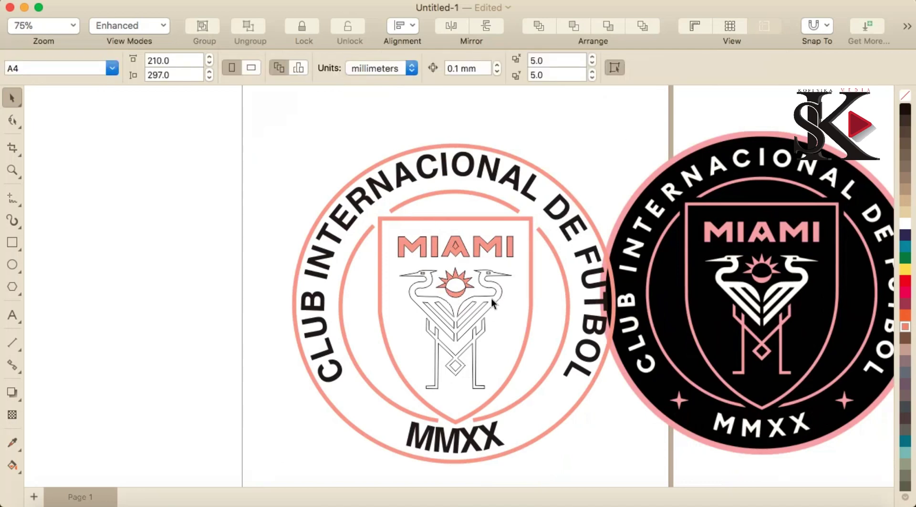
left_click(456, 356)
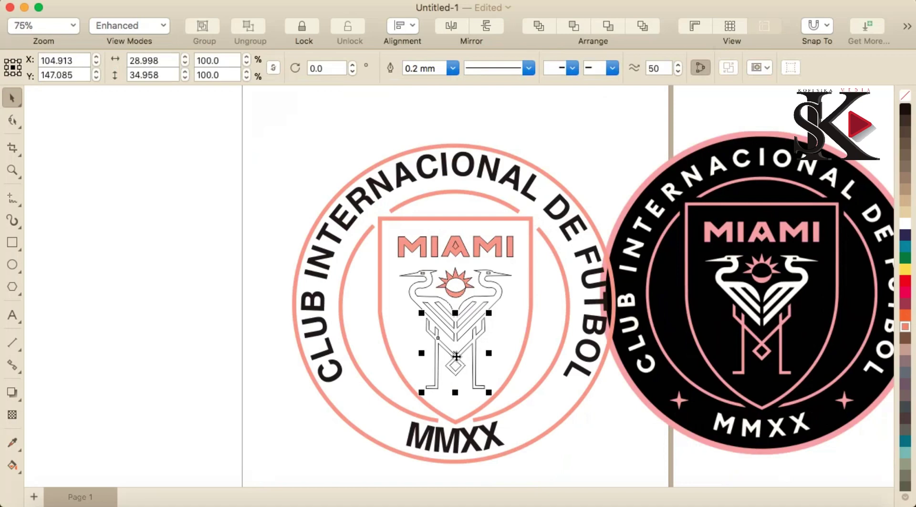
left_click(901, 328)
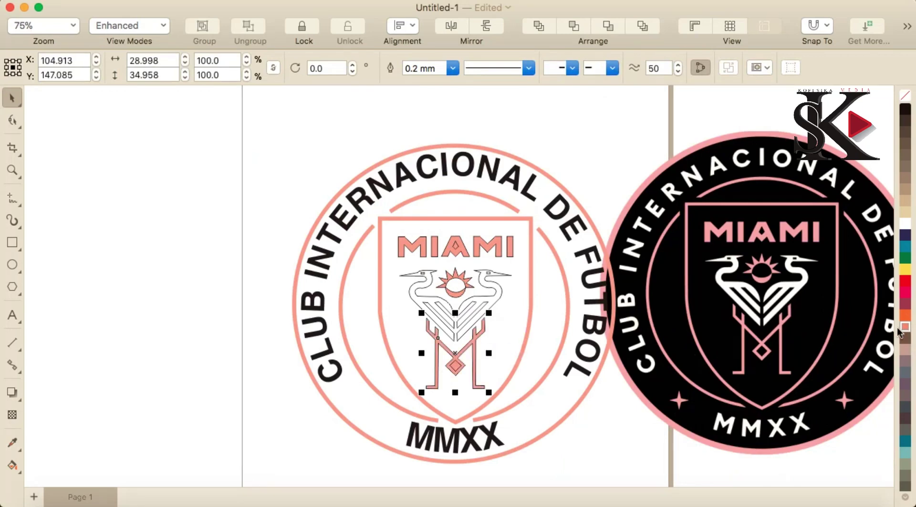
left_click(581, 355)
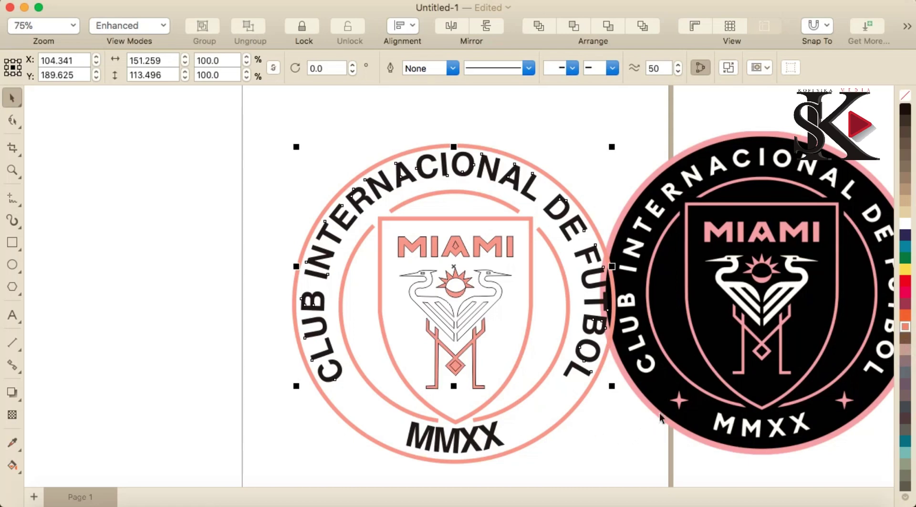
- Move the black reference badge image onto the traced badge so that the two roughly overlap
left_click_drag(696, 382, 423, 390)
scroll(505, 357, "up", 2)
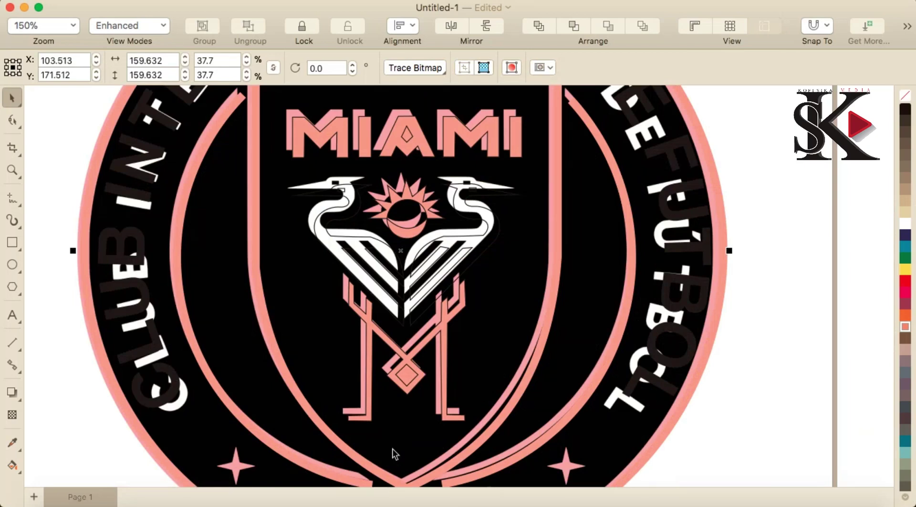
scroll(392, 453, "down", 2)
scroll(476, 479, "up", 2)
scroll(485, 477, "up", 2)
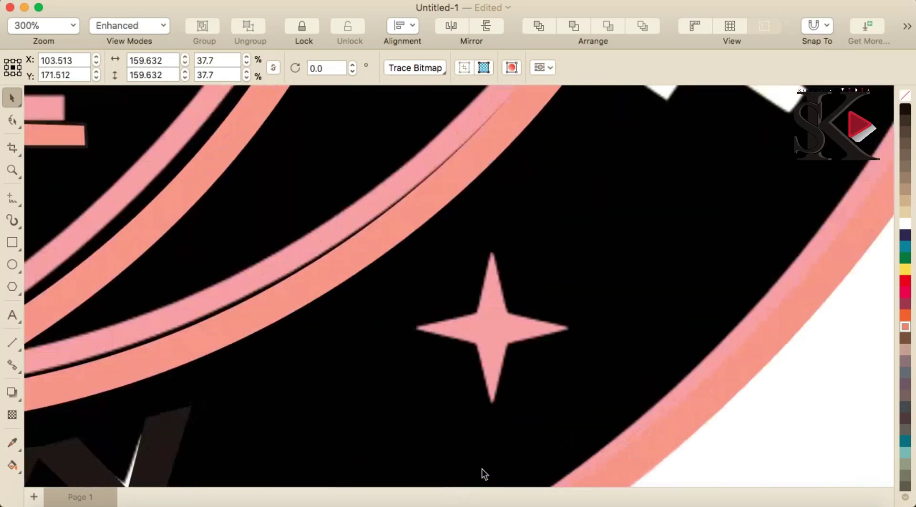
- Draw a rectangle about 4.4 by 5.2 mm over the reference's right-hand star and convert it to curves
left_click(12, 244)
left_click_drag(465, 276, 539, 364)
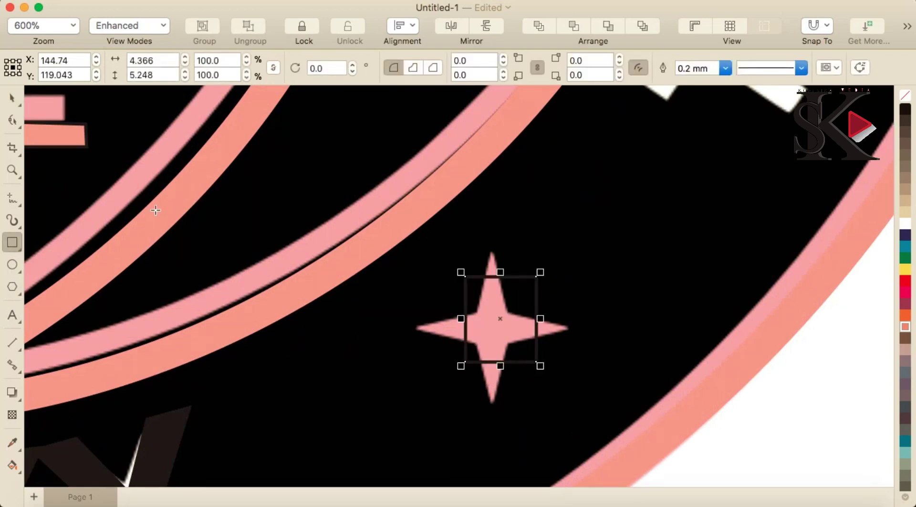
left_click(12, 122)
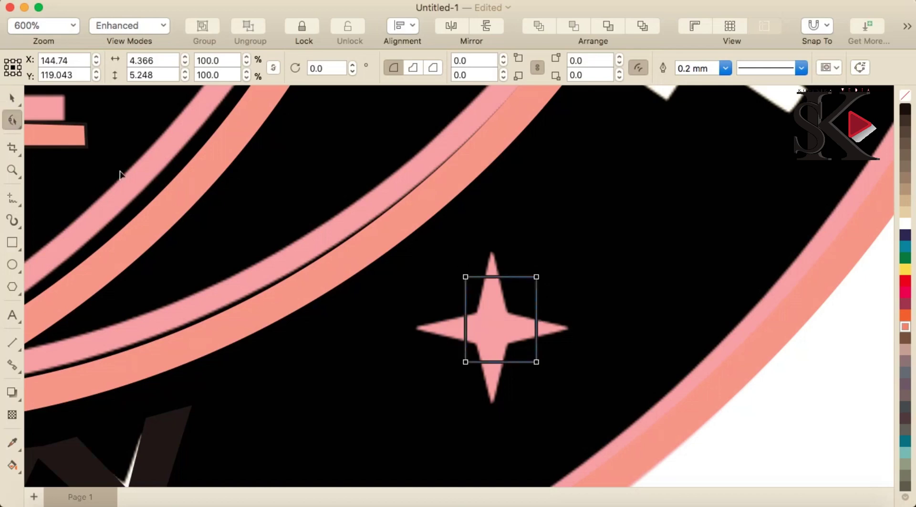
right_click(516, 333)
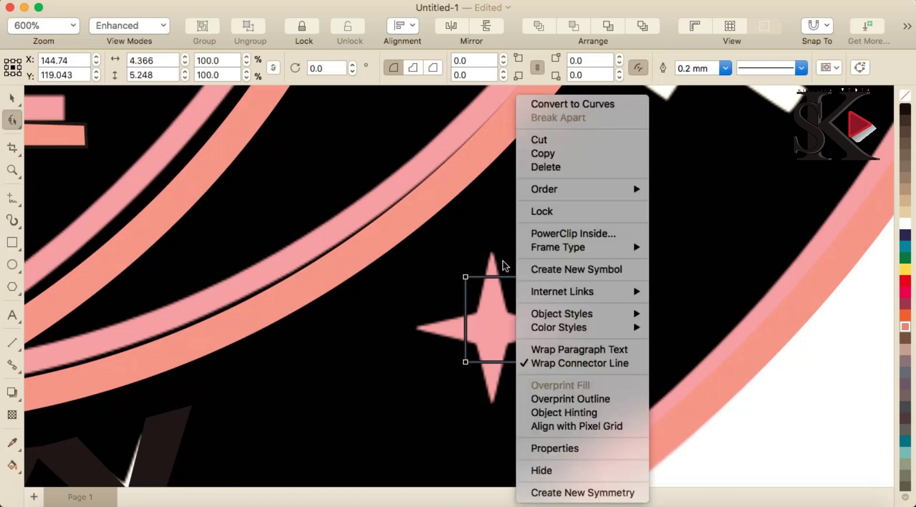
left_click(544, 99)
- Reshape the rectangle to the star's upper, right and lower points, adding a node for the lower-right notch
left_click_drag(466, 277, 490, 253)
left_click_drag(537, 278, 508, 312)
left_click_drag(537, 362, 572, 327)
double_click(510, 349)
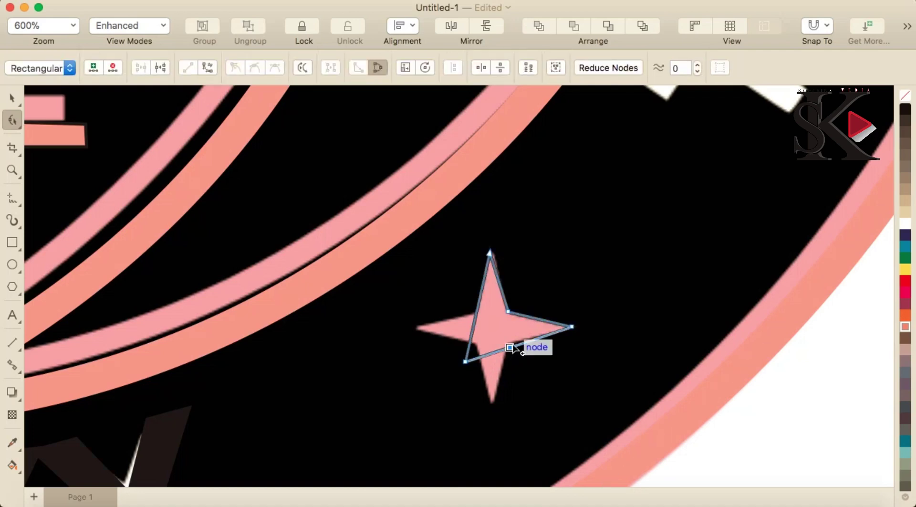
left_click_drag(467, 362, 489, 400)
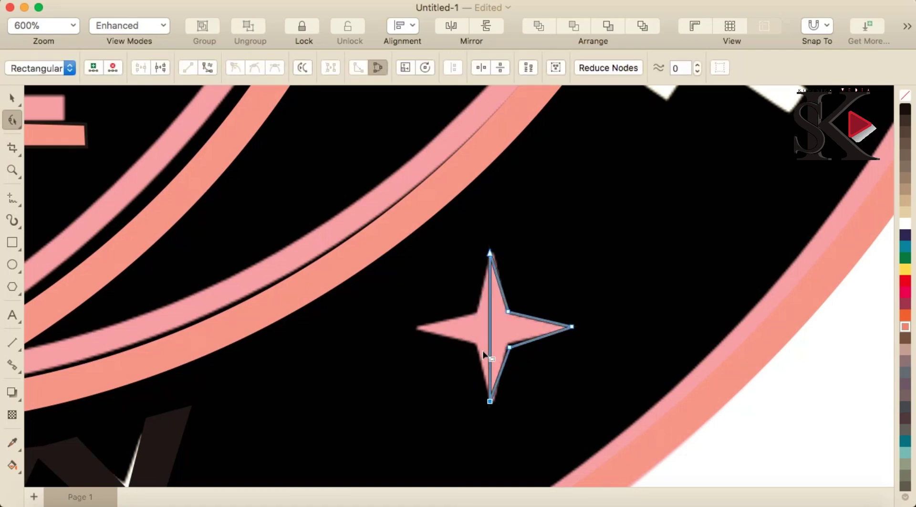
- Add nodes for the left notches and left point, completing a four-pointed star outline about 9.6 by 9.2 mm
double_click(491, 345)
left_click_drag(491, 345, 474, 344)
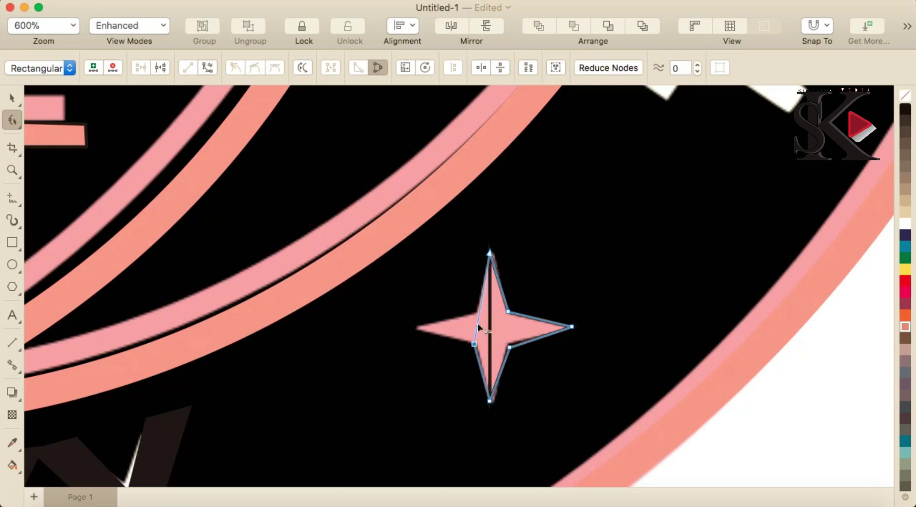
left_click(477, 321)
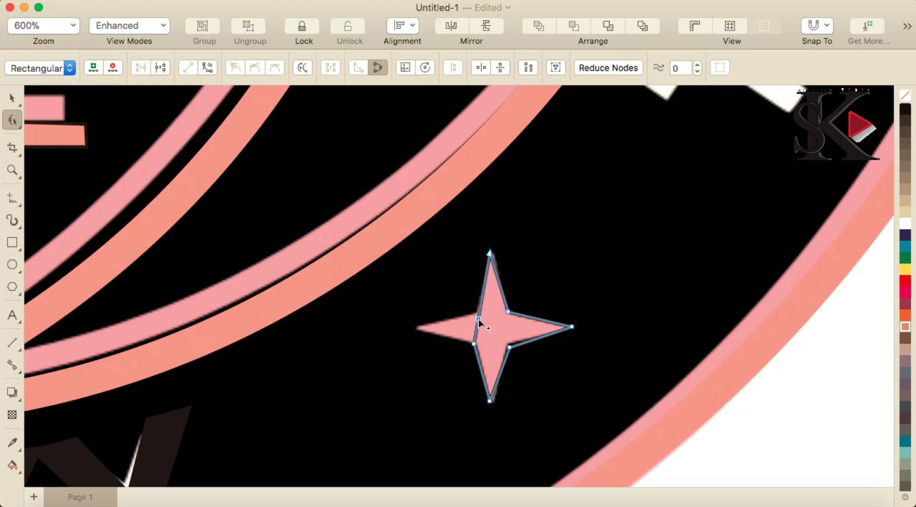
double_click(479, 308)
double_click(477, 327)
left_click_drag(477, 326, 417, 330)
scroll(417, 331, "down", 5)
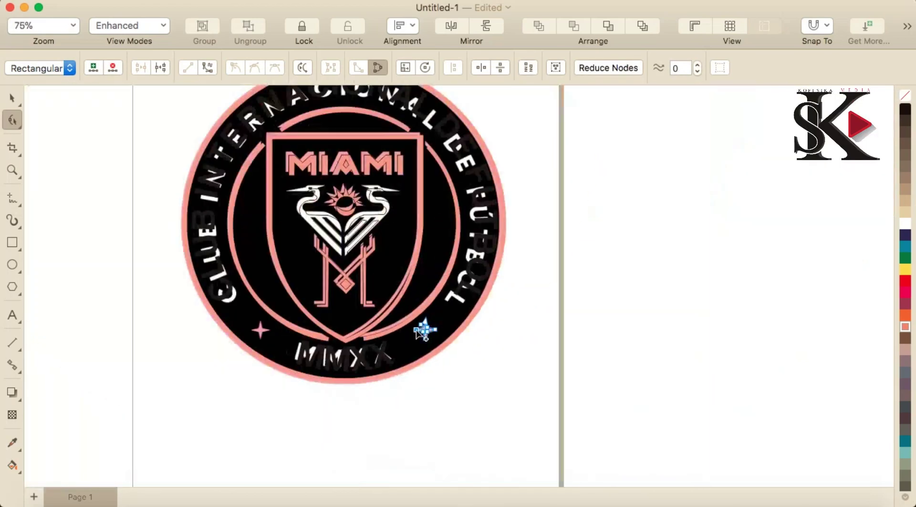
scroll(301, 327, "up", 3)
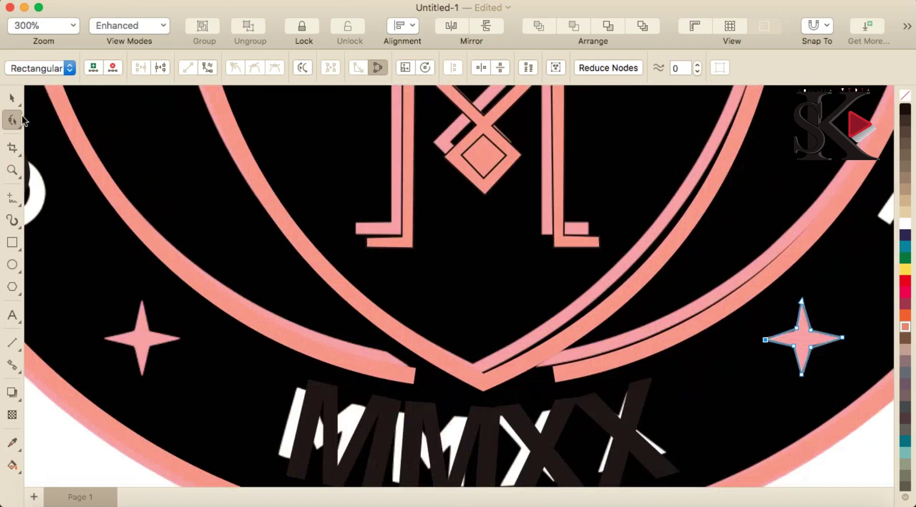
left_click(12, 98)
scroll(314, 292, "down", 2)
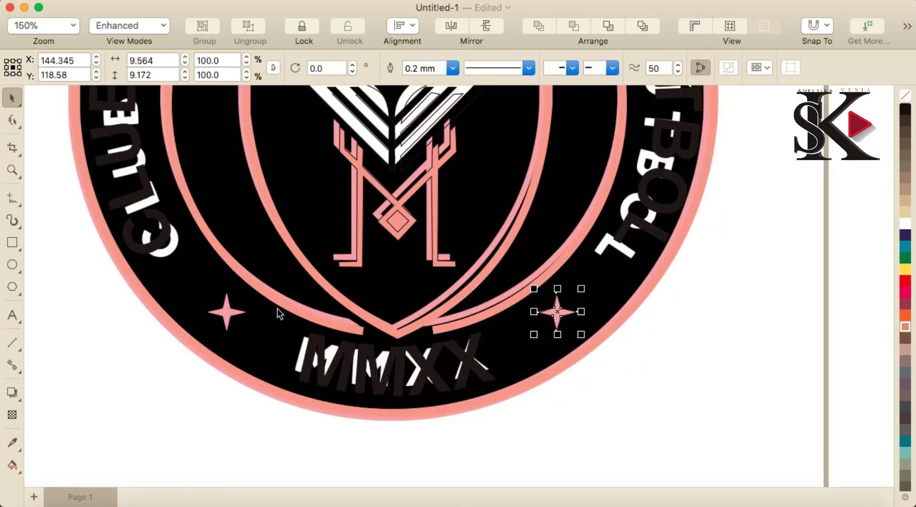
- Duplicate the four-pointed star and place the copy over the matching star on the opposite side of MMXX
key("super+c")
key("super+v")
left_click_drag(553, 311, 225, 320)
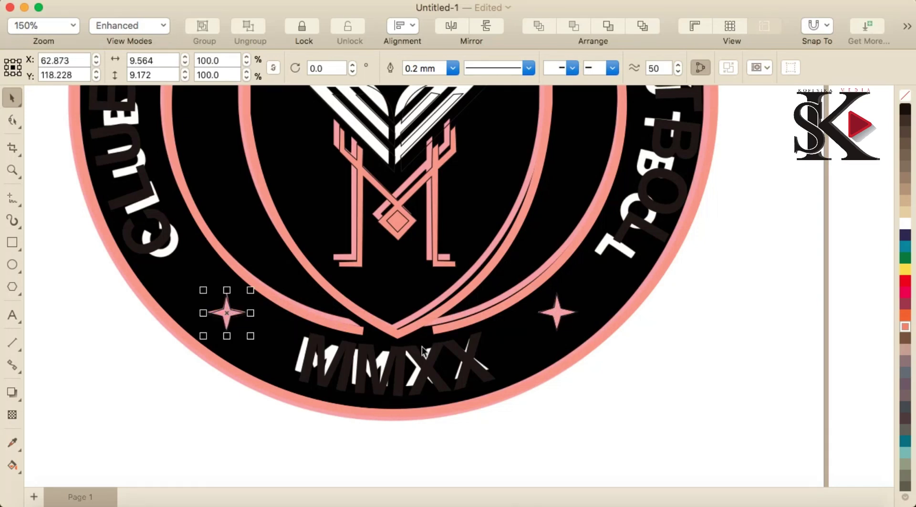
- Fill both four-pointed stars with salmon pink and set their outline width to 0
left_click(561, 318, "shift")
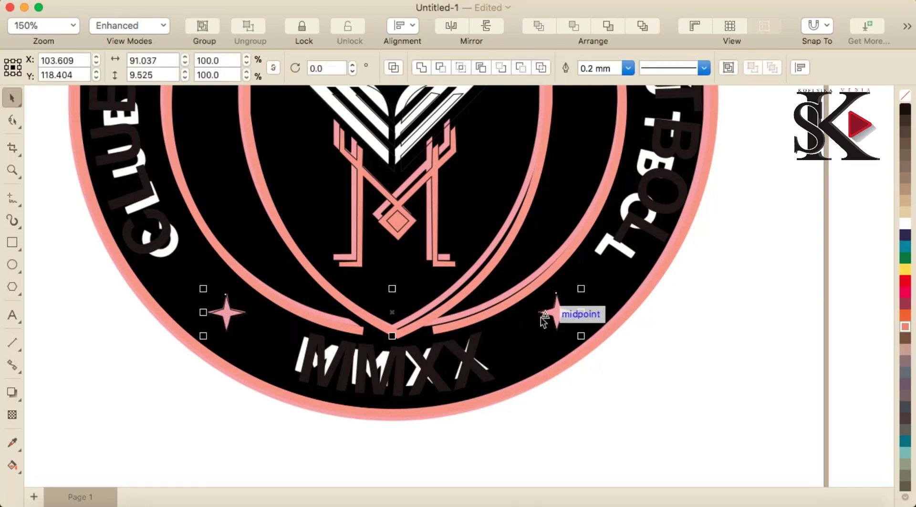
left_click(904, 328)
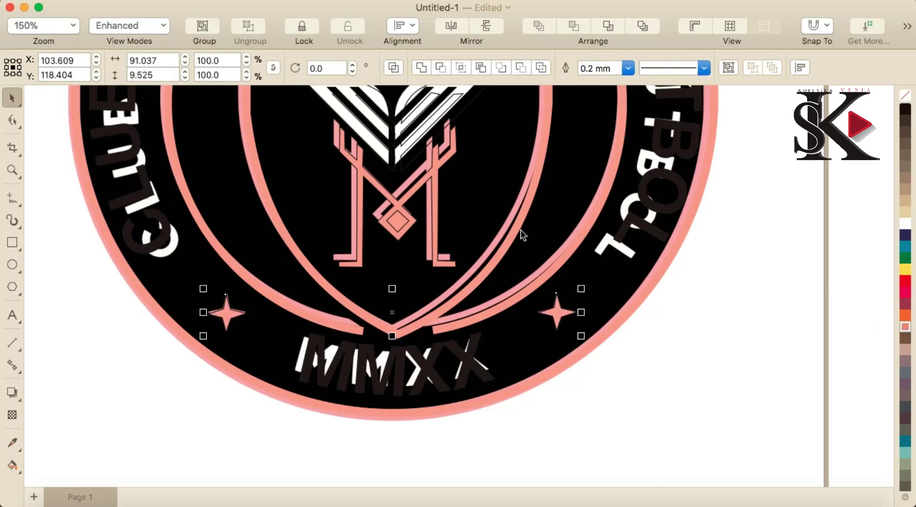
left_click_drag(597, 69, 580, 69)
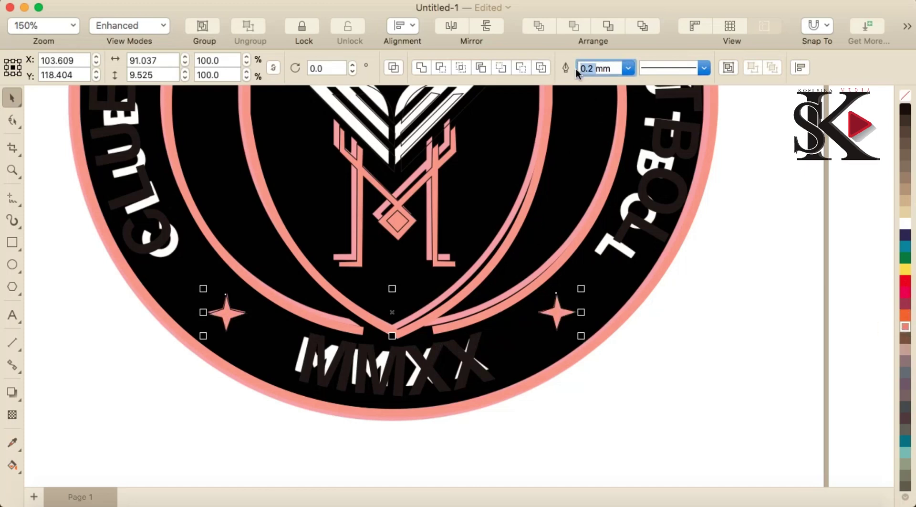
type("0")
key("Return")
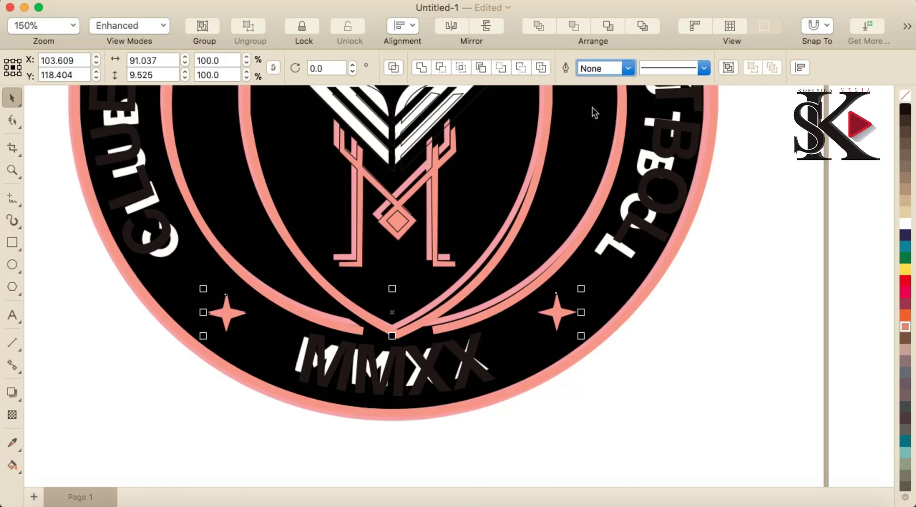
- Move the reference logo bitmap off the traced artwork, placing it directly to the right of it
scroll(573, 175, "down", 4)
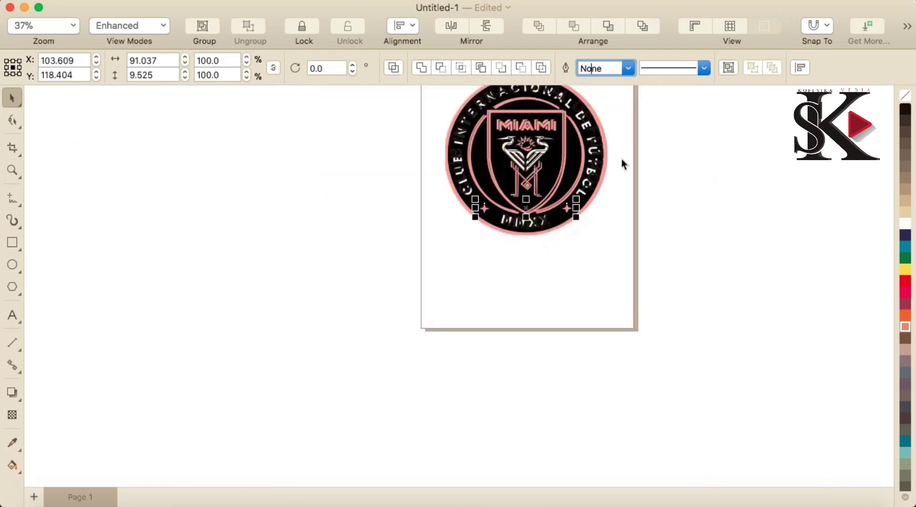
left_click(591, 210)
mouse_move(596, 209)
left_mouse_down()
mouse_move(728, 206)
mouse_move(711, 187)
left_mouse_up()
scroll(641, 165, "down", 2)
scroll(640, 138, "up", 4)
left_click(451, 223)
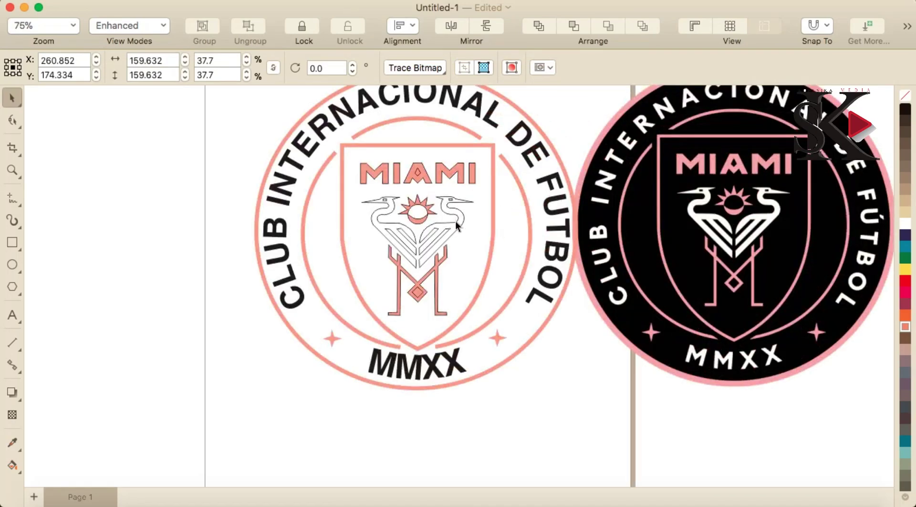
left_click(382, 229)
mouse_move(382, 225)
left_mouse_down()
mouse_move(418, 213)
mouse_move(406, 218)
left_mouse_up()
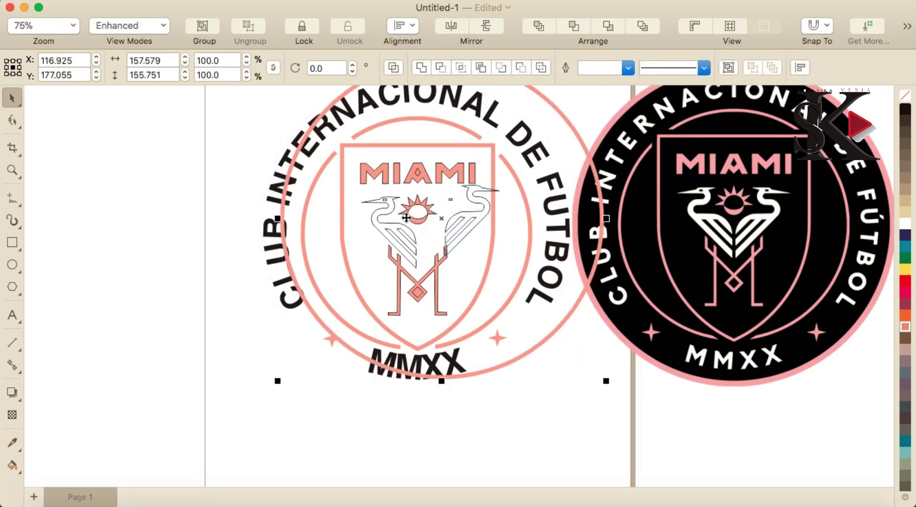
key("z")
key("super+z")
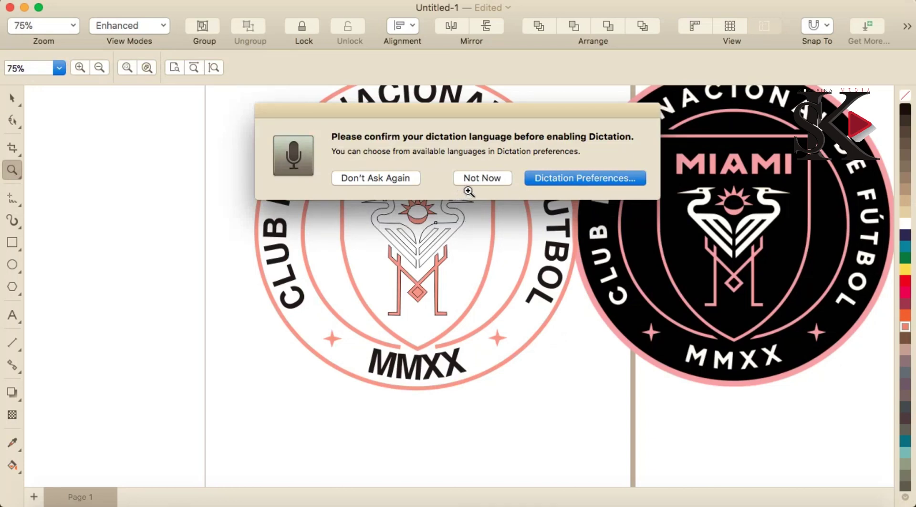
left_click(483, 179)
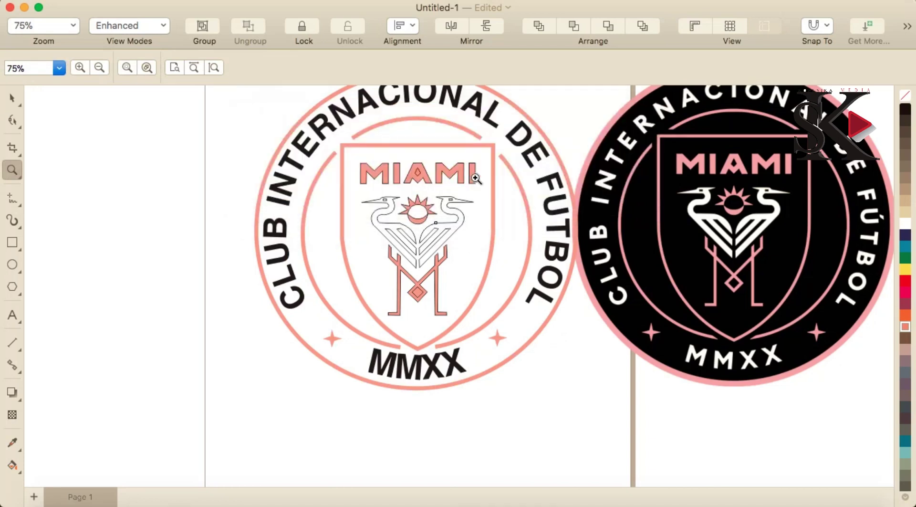
left_click(12, 98)
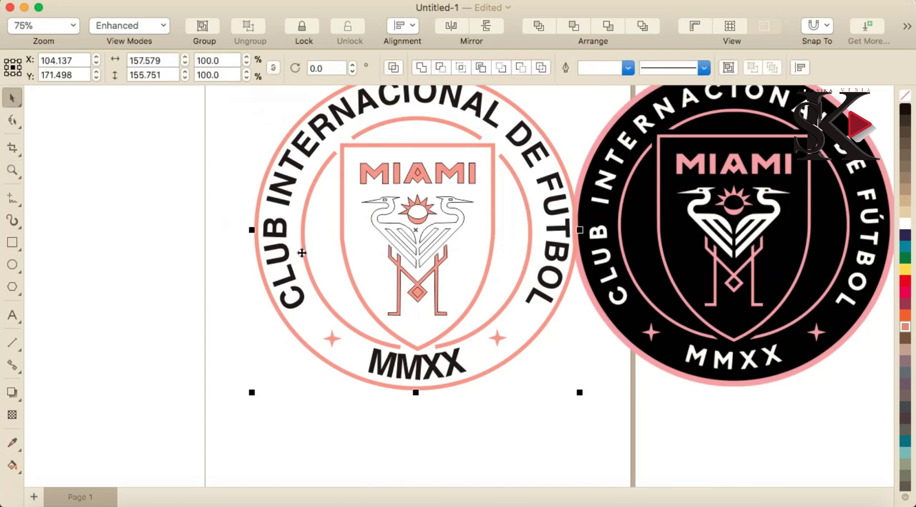
left_click_drag(232, 162, 420, 283)
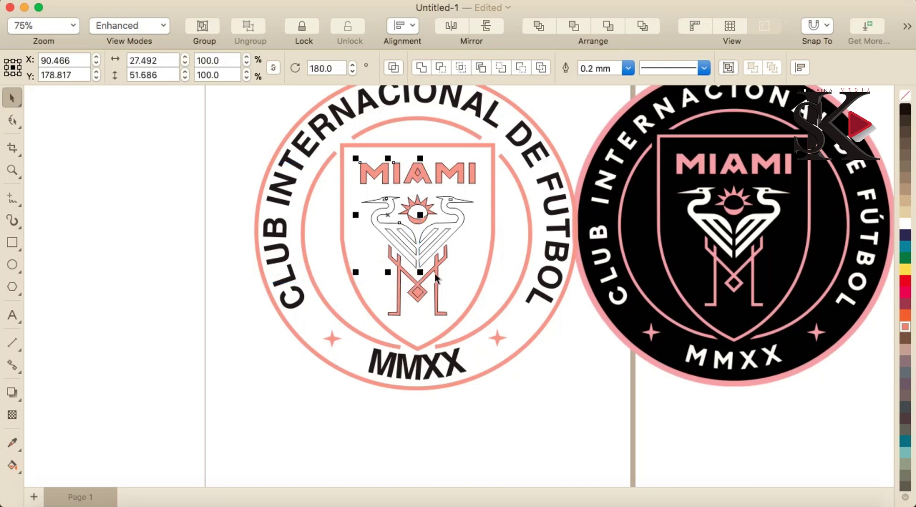
left_click(245, 220)
- Fill the left heron with white and set its outline width to 0
left_click(372, 221)
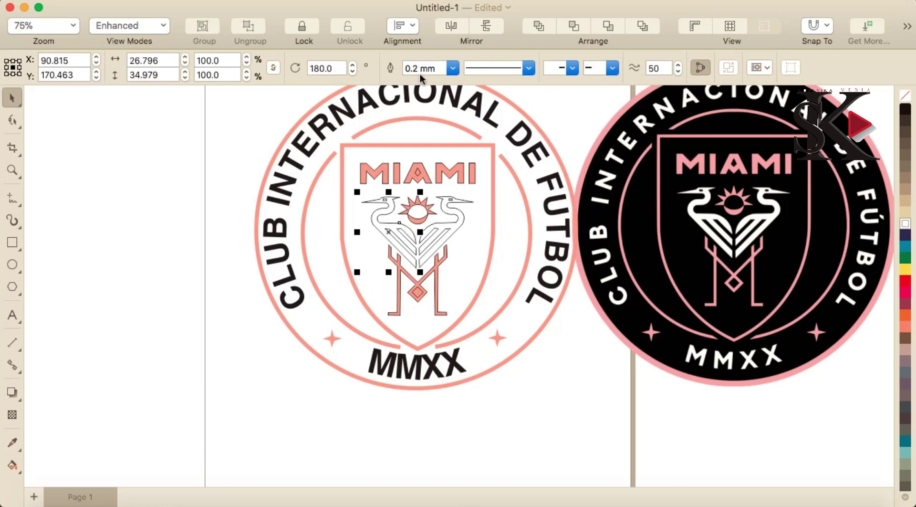
left_click_drag(421, 70, 399, 70)
type("0")
key("Return")
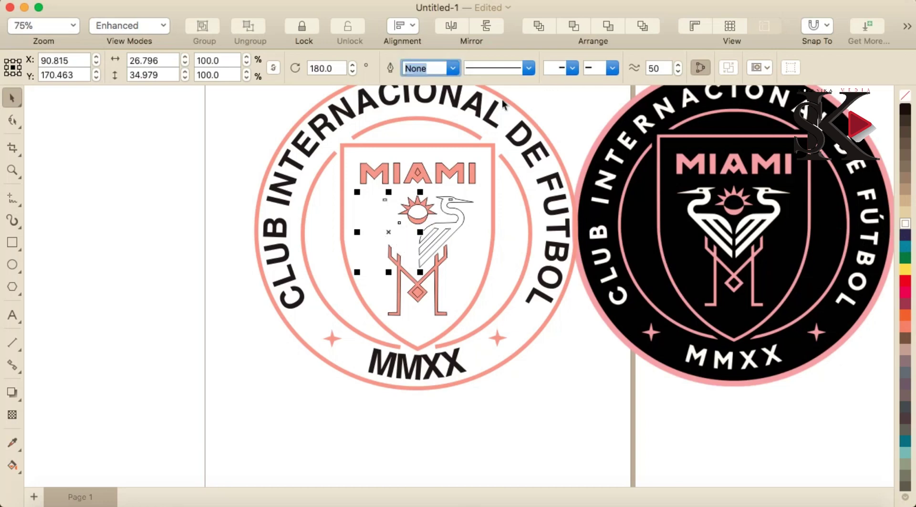
- Fill the right heron with white and set its outline width to 0
left_click(460, 218)
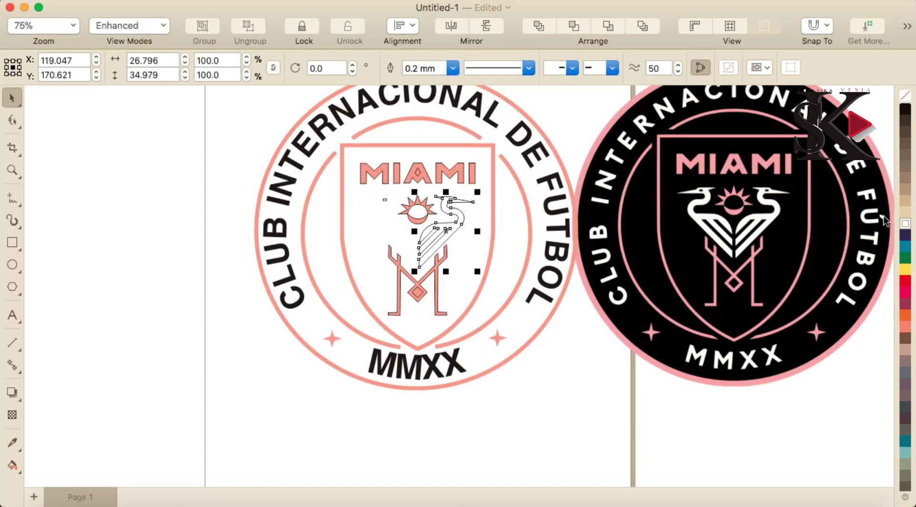
left_click_drag(418, 71, 403, 74)
type("00")
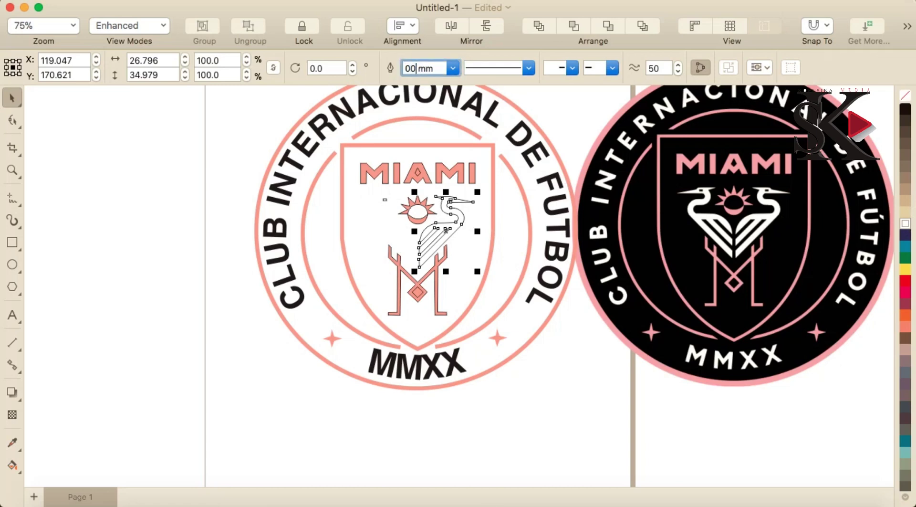
key("Return")
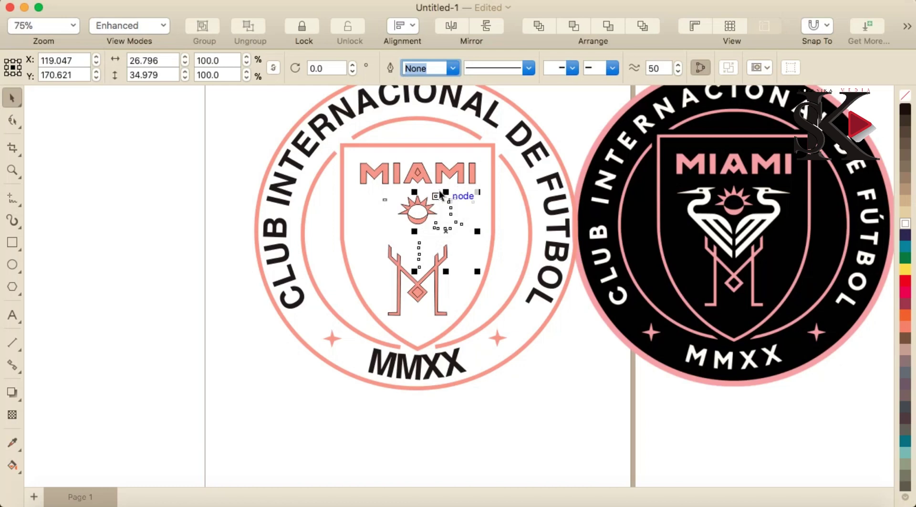
- Fill the two small eye rectangles of the herons with black
scroll(440, 193, "up", 2)
left_click(485, 195)
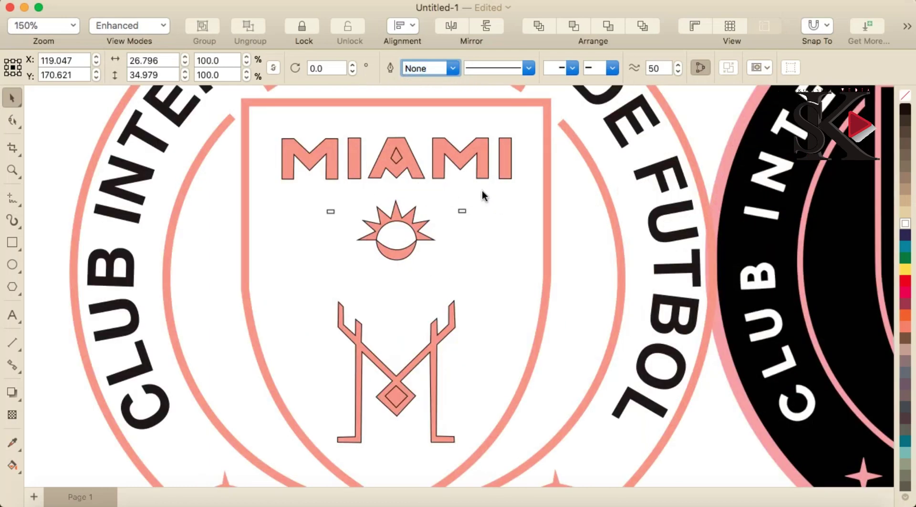
left_click(463, 210)
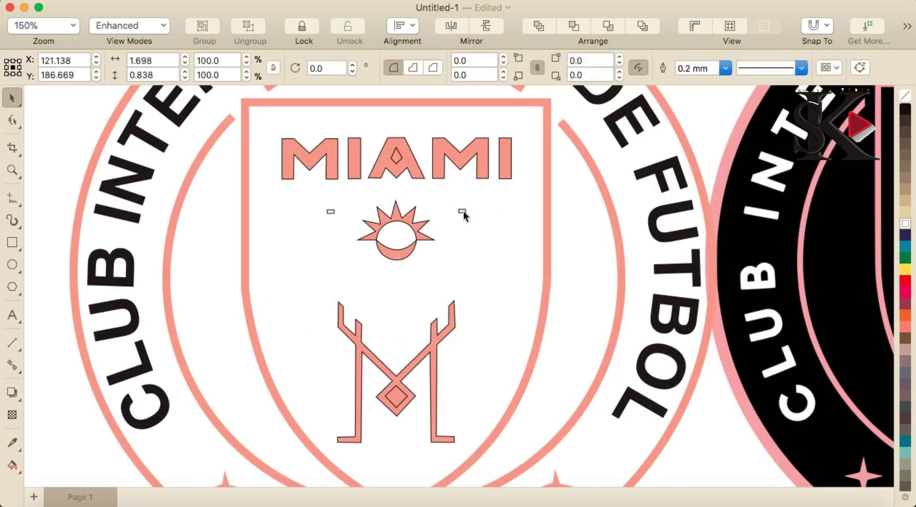
left_click(331, 212, "shift")
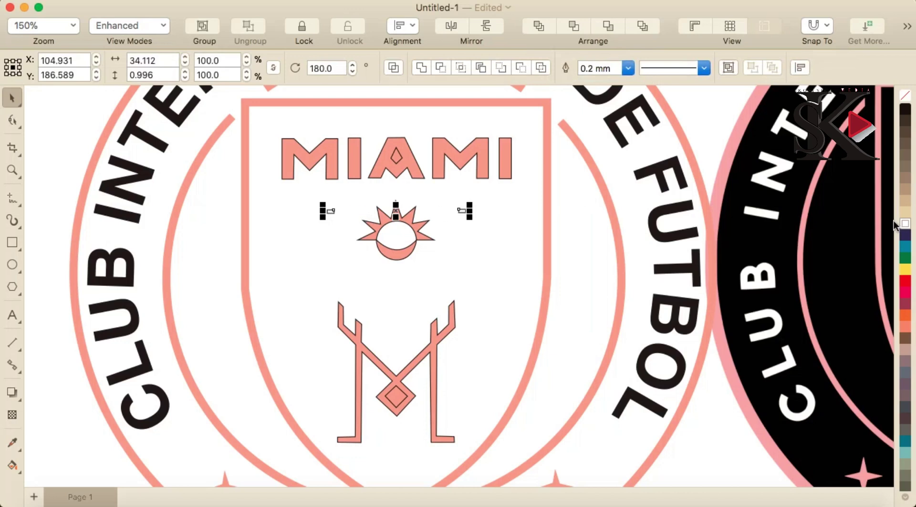
scroll(591, 244, "down", 2)
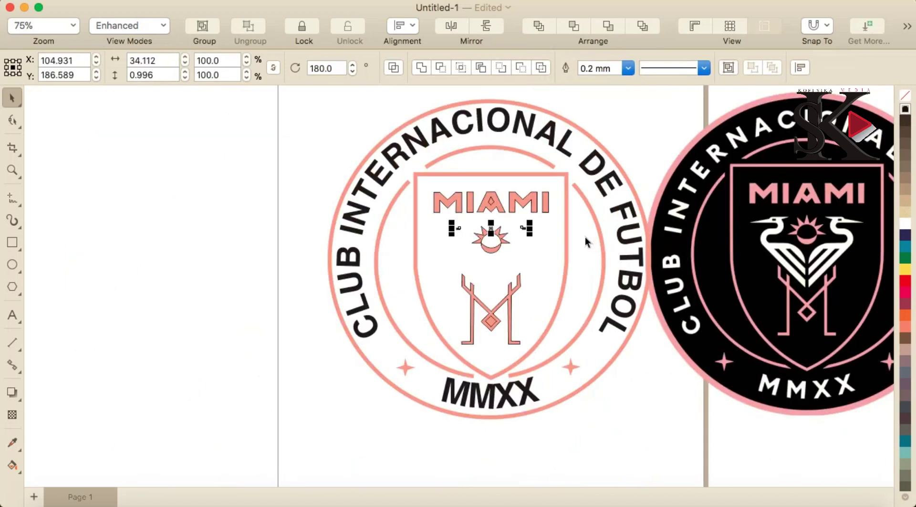
- Narrow the arched text "CLUB INTERNACIONAL DE FUTBOL" from both sides to about 147 mm wide so it fits inside the outer circle
left_click(611, 182)
left_click_drag(650, 223, 645, 222)
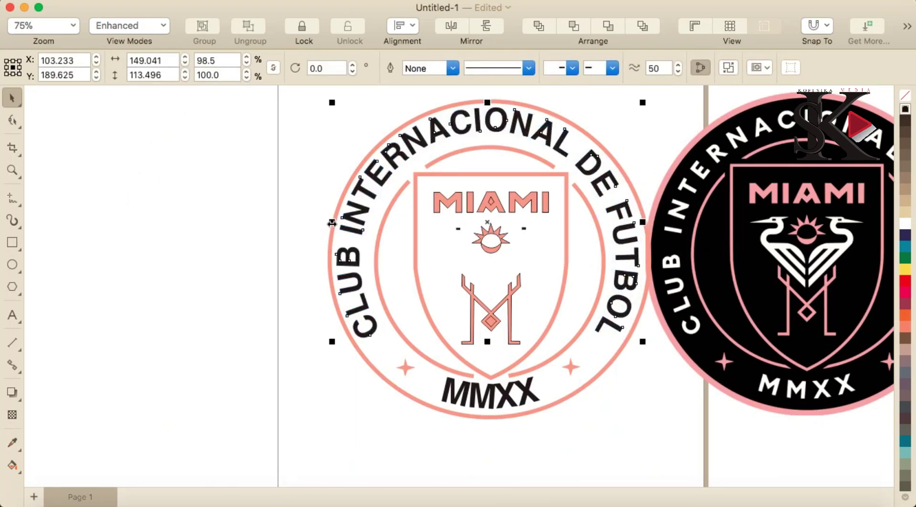
left_click(334, 228)
left_click(328, 234)
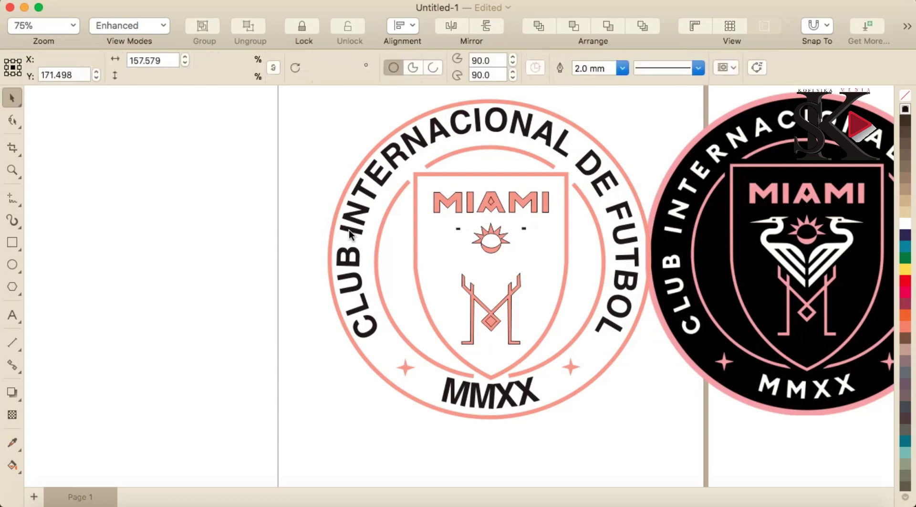
left_click_drag(325, 258, 327, 258)
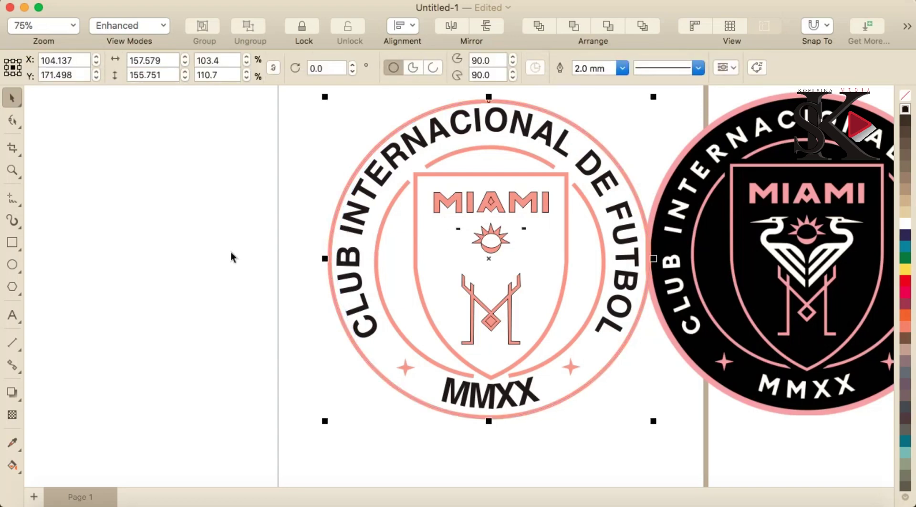
left_click(340, 263)
left_click(353, 268)
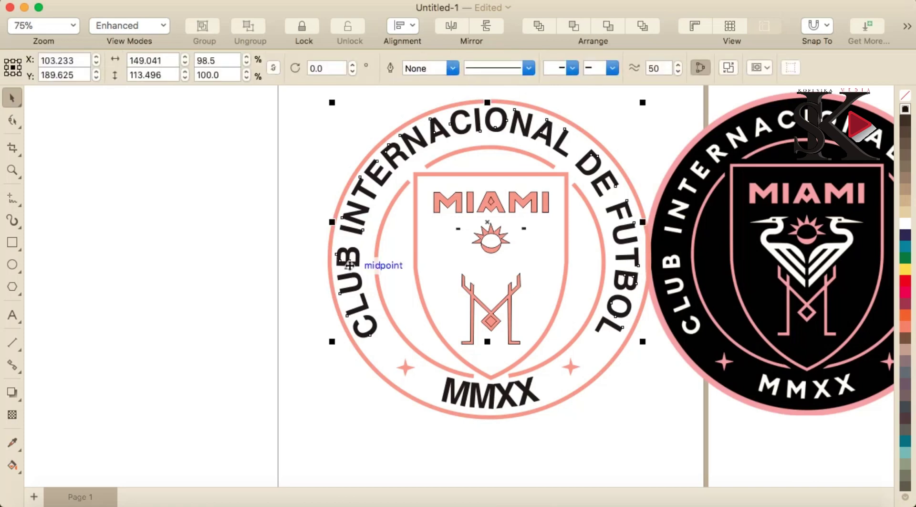
left_click_drag(331, 222, 337, 224)
- Fill the arched club name and the MMXX text with white
left_click(905, 223)
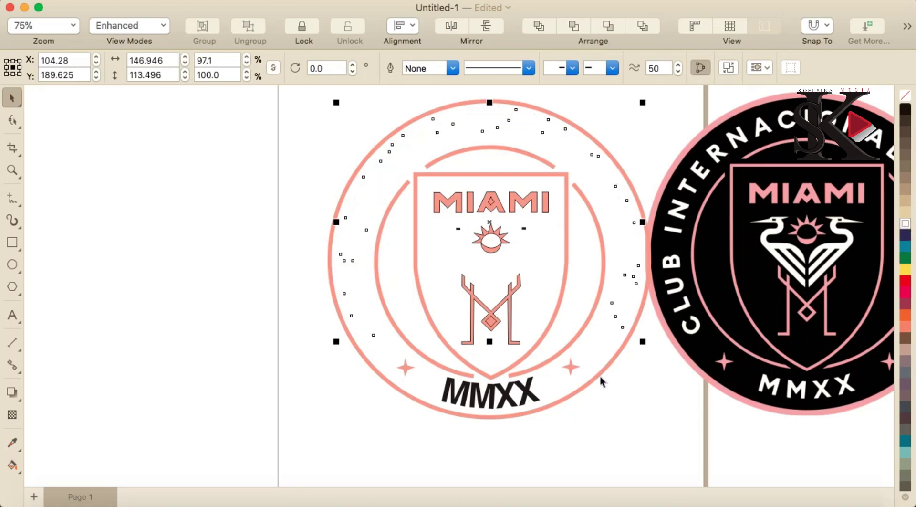
left_click(505, 396)
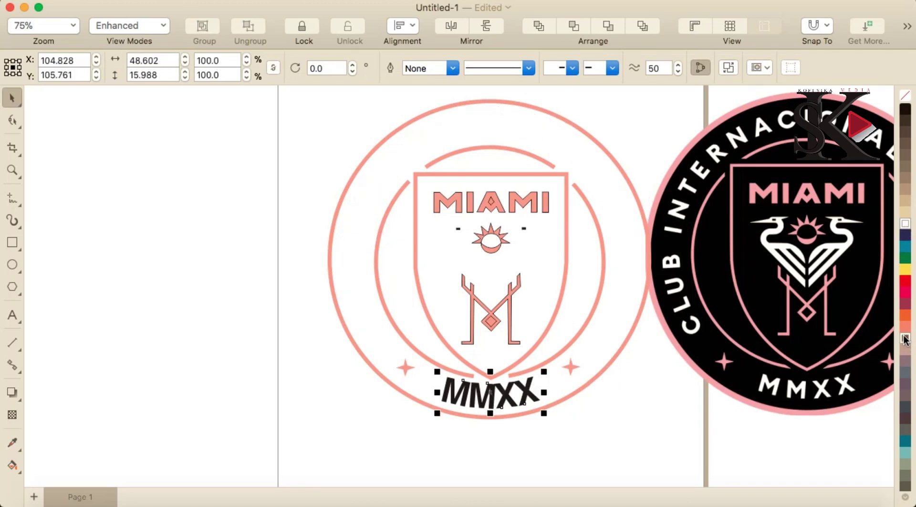
left_click(905, 225)
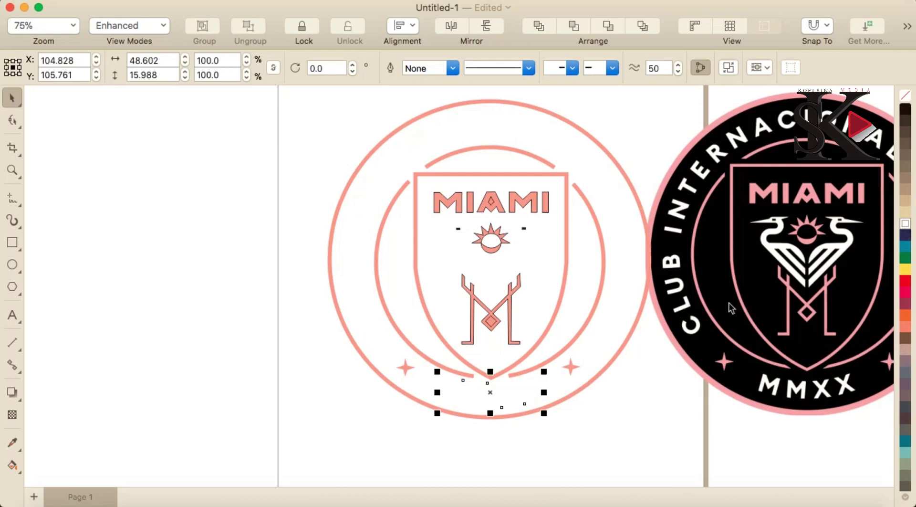
- Fill the outer circle with black and send it to the back of the page
left_click(633, 323)
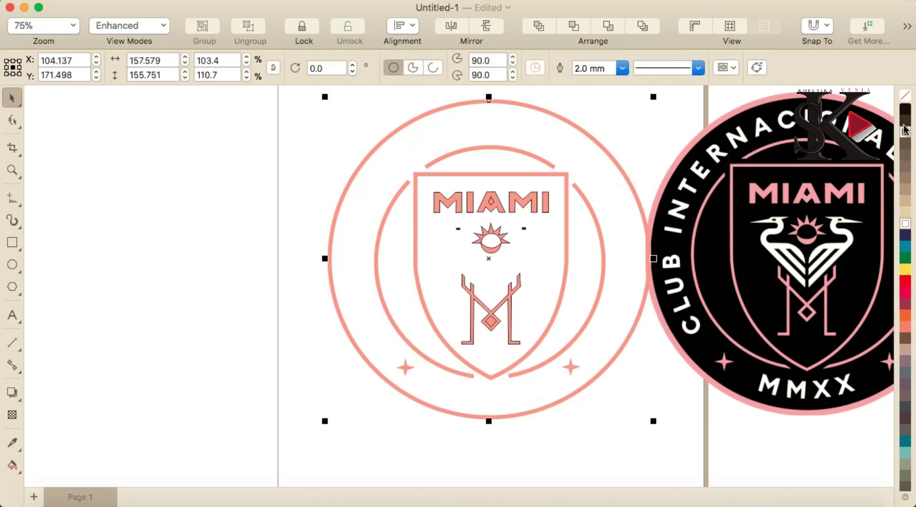
left_click(905, 110)
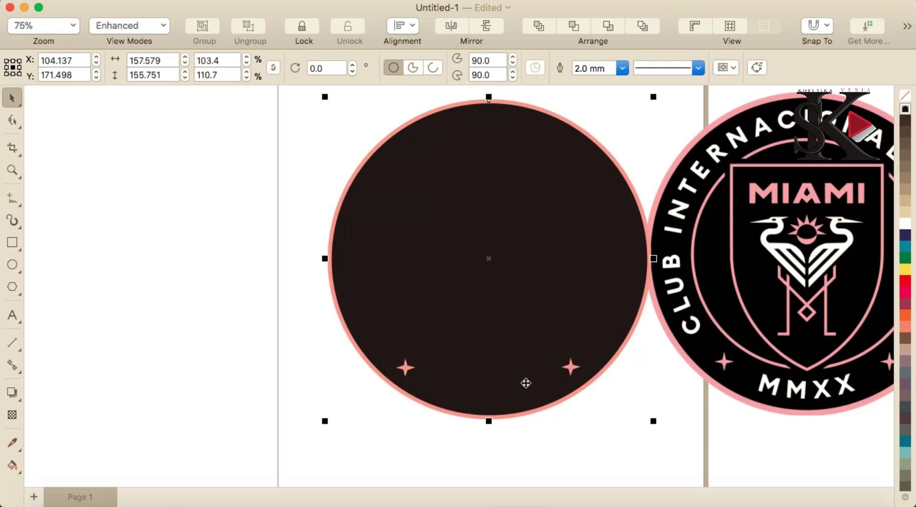
right_click(577, 301)
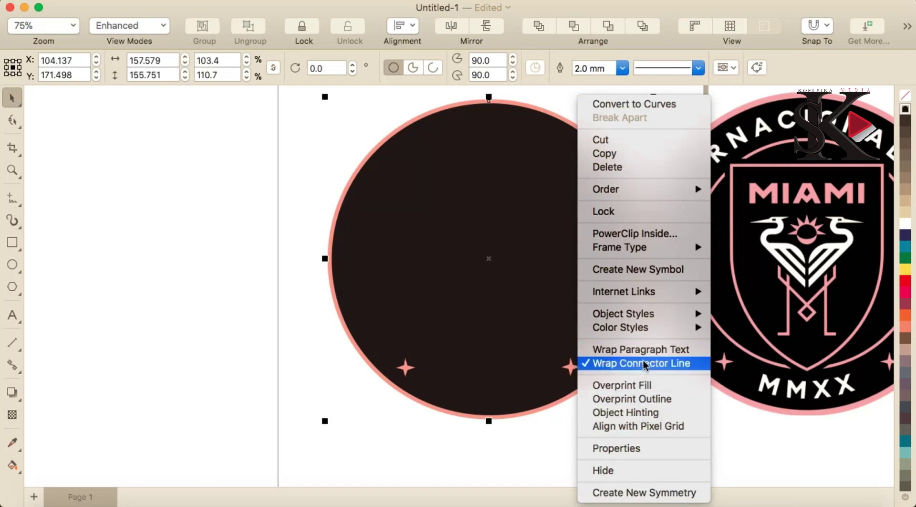
mouse_move(678, 192)
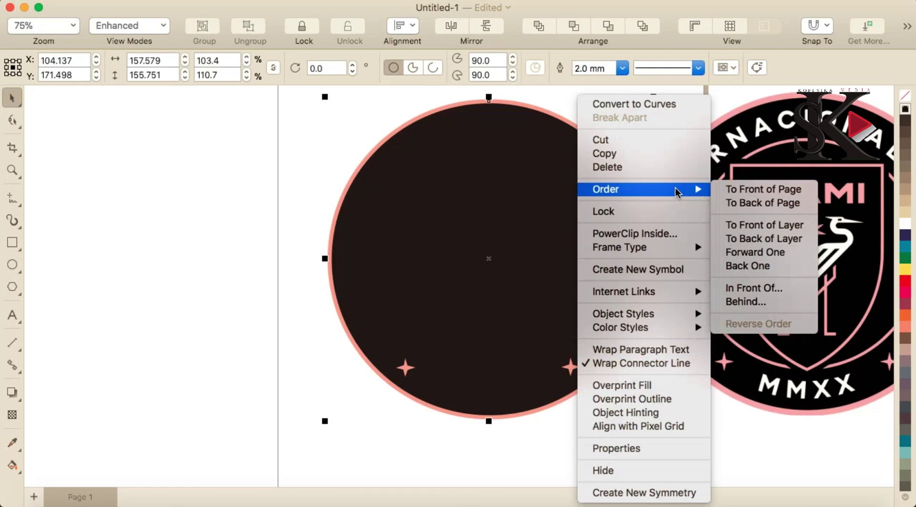
left_click(768, 205)
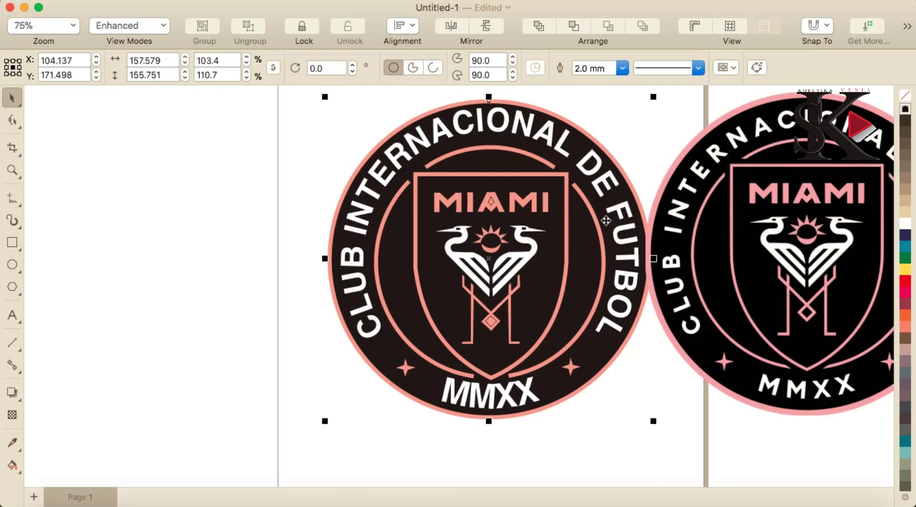
left_click(620, 400)
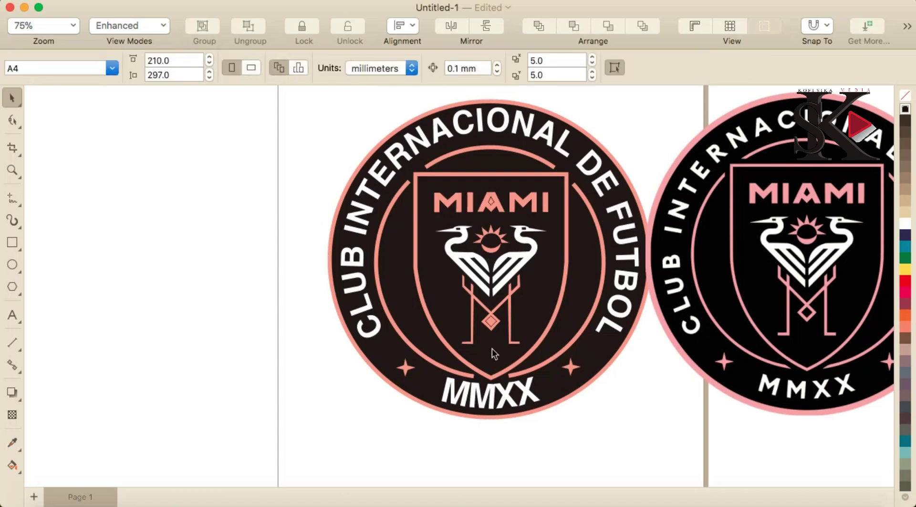
- Fill the small inner diamond between the herons' legs and the one in the A of MIAMI with black
left_click(493, 325)
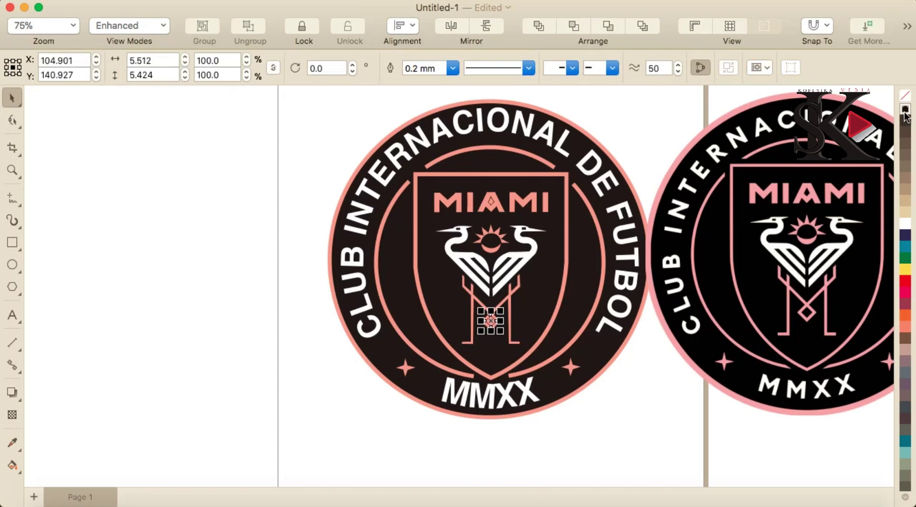
scroll(638, 245, "down", 2)
scroll(743, 230, "up", 2)
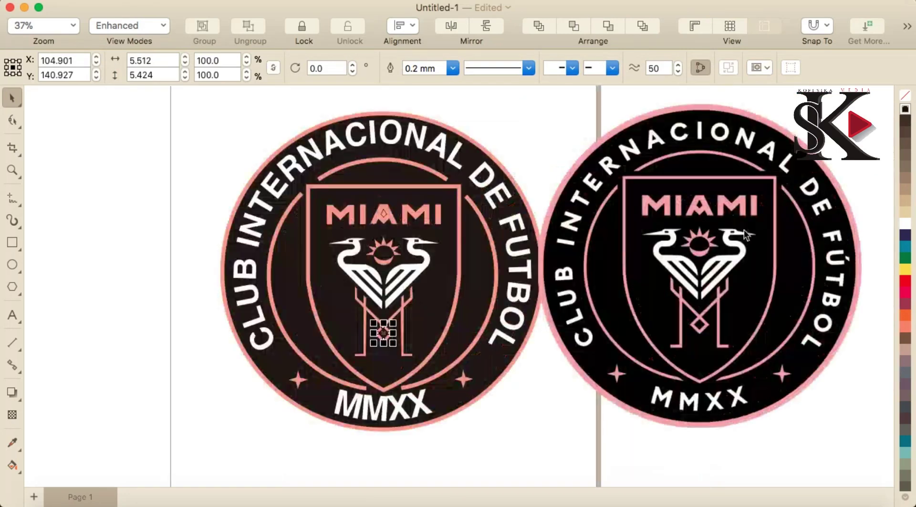
left_click(772, 181)
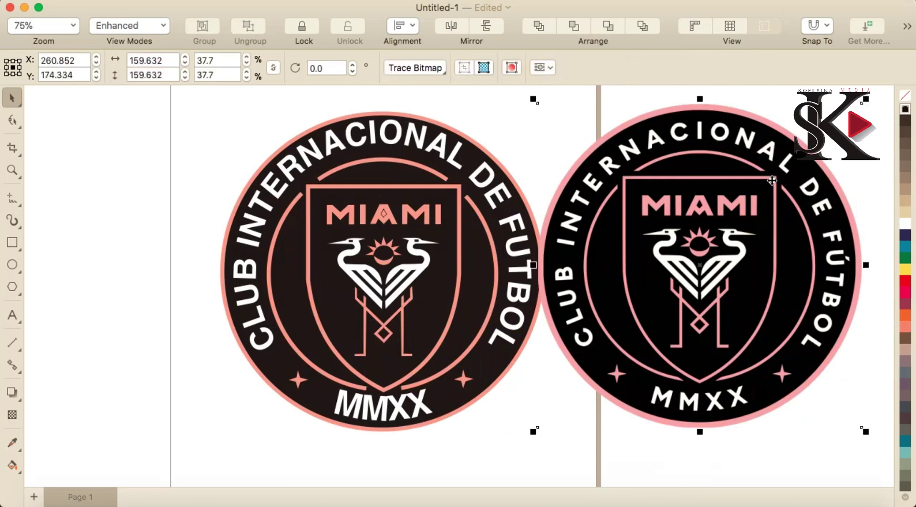
left_click(385, 218)
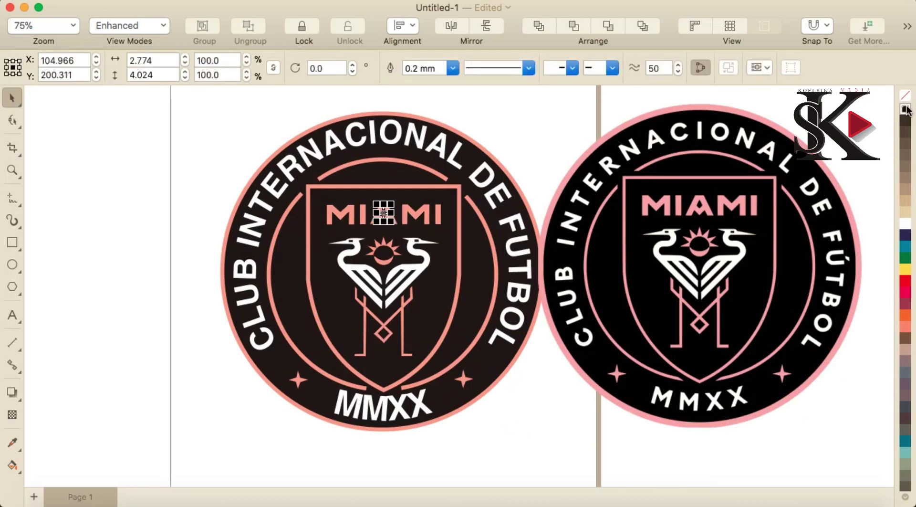
left_click(845, 114)
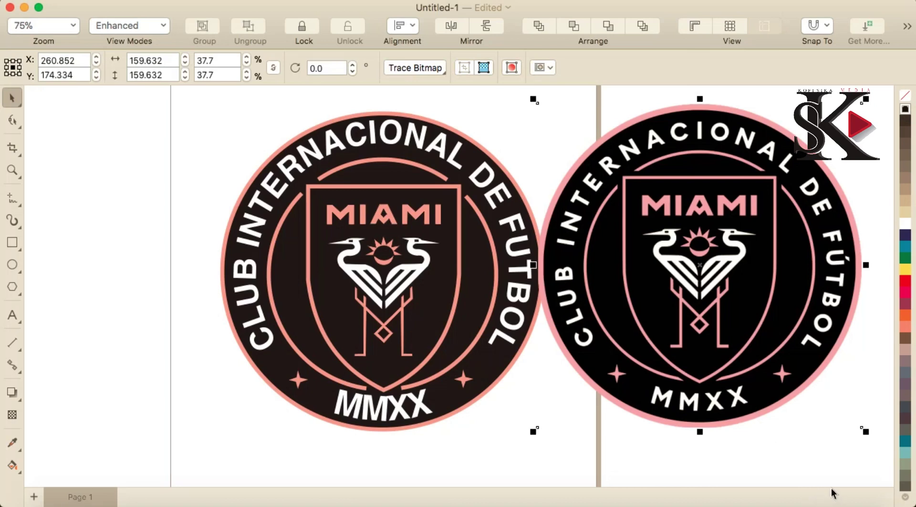
scroll(812, 429, "down", 2)
scroll(862, 410, "up", 2)
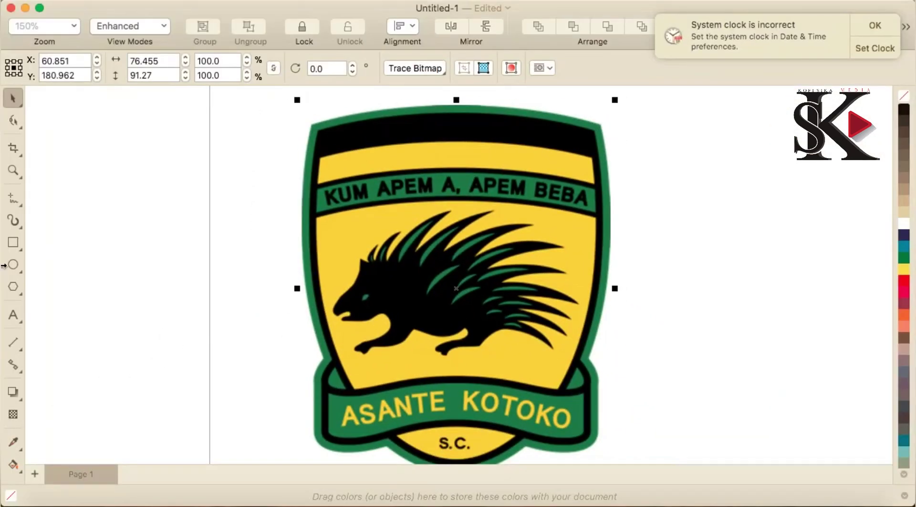
- Draw a rectangle about 74 by 37 mm over the upper part of the Asante Kotoko crest and convert it to curves
left_click(17, 246)
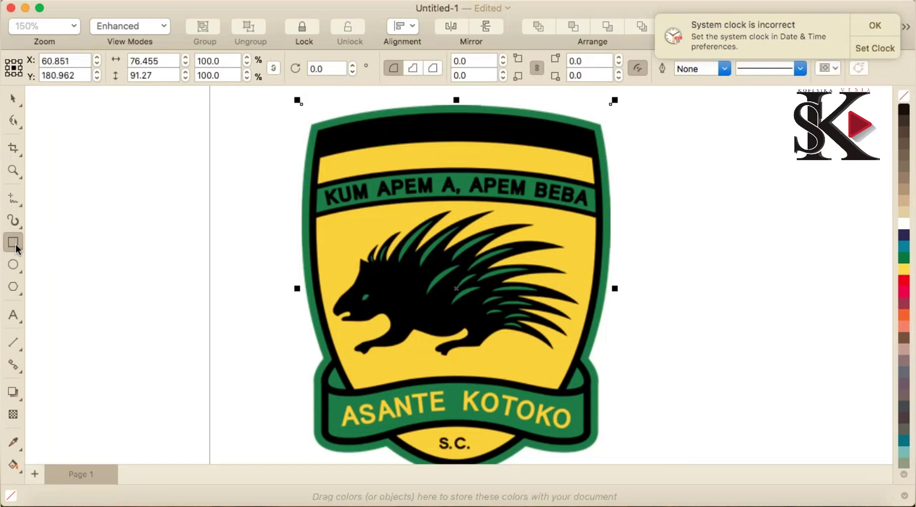
left_click_drag(306, 120, 604, 267)
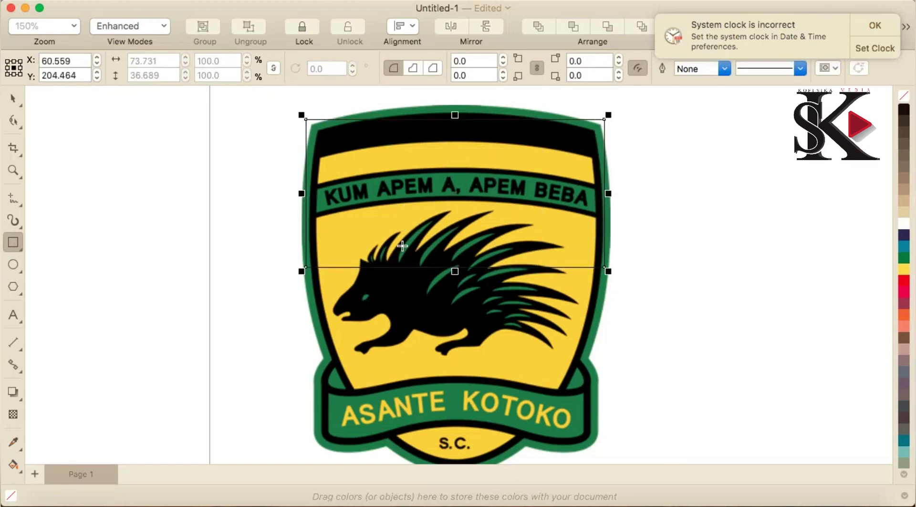
left_click(13, 101)
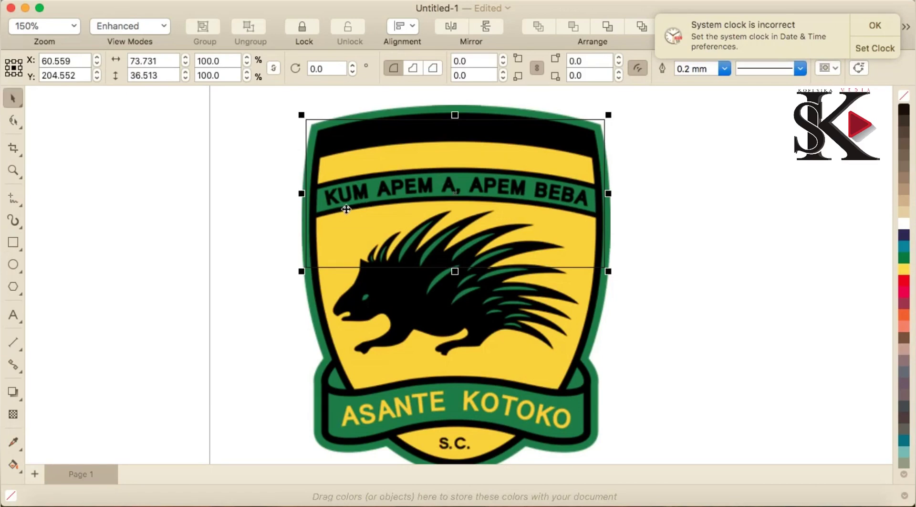
scroll(347, 209, "up", 3)
scroll(346, 209, "down", 5)
scroll(403, 165, "up", 2)
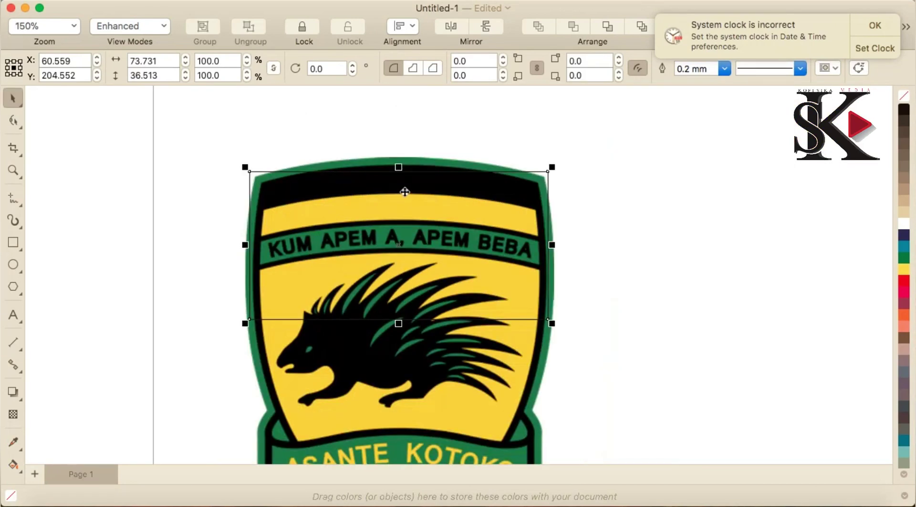
right_click(403, 211)
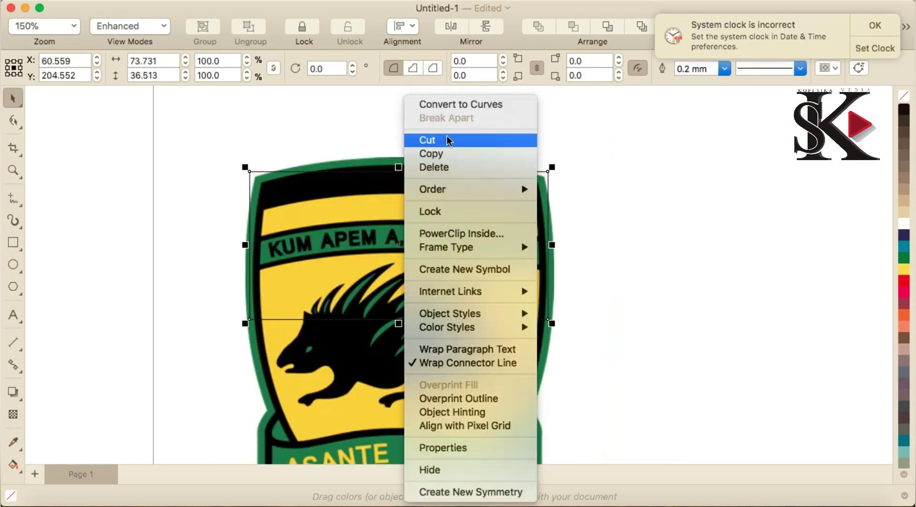
left_click(462, 106)
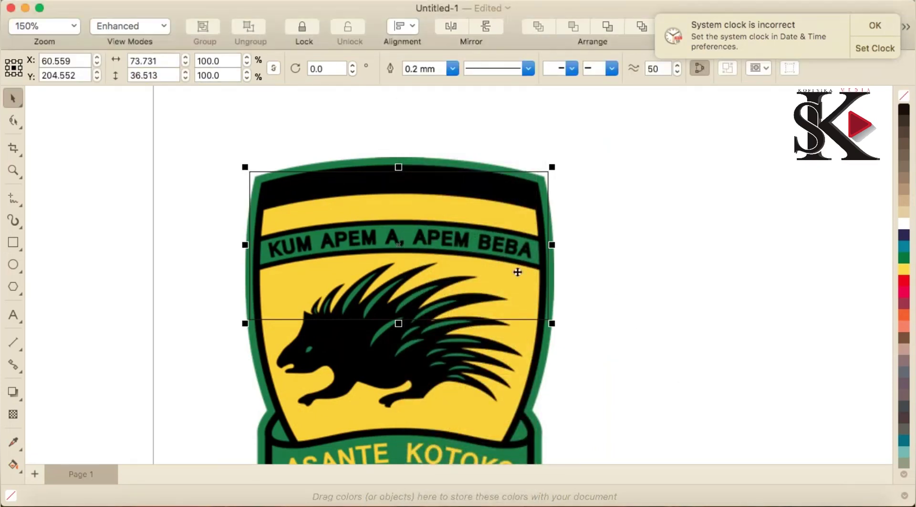
- Move the rectangle's two top corner nodes onto the upper outer corners of the crest
left_click(403, 206)
key("F10")
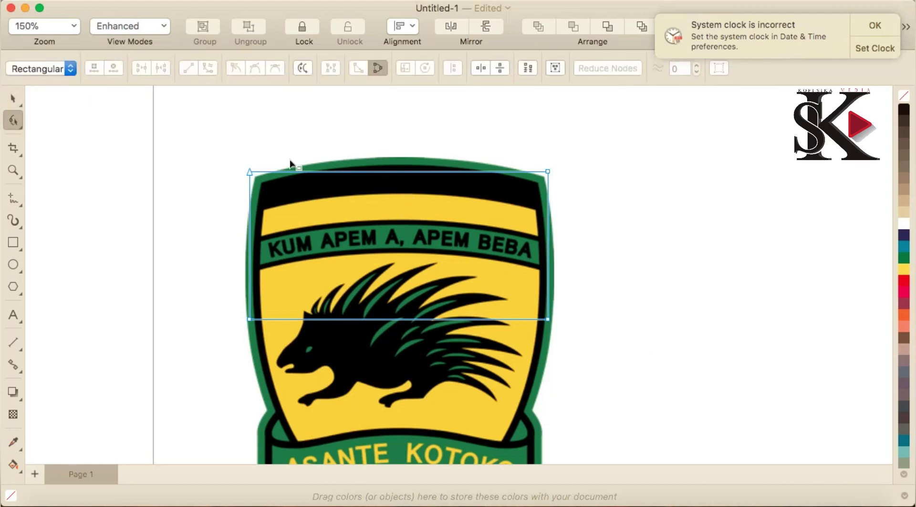
scroll(252, 177, "up", 3)
left_click_drag(242, 168, 265, 188)
scroll(279, 193, "down", 3)
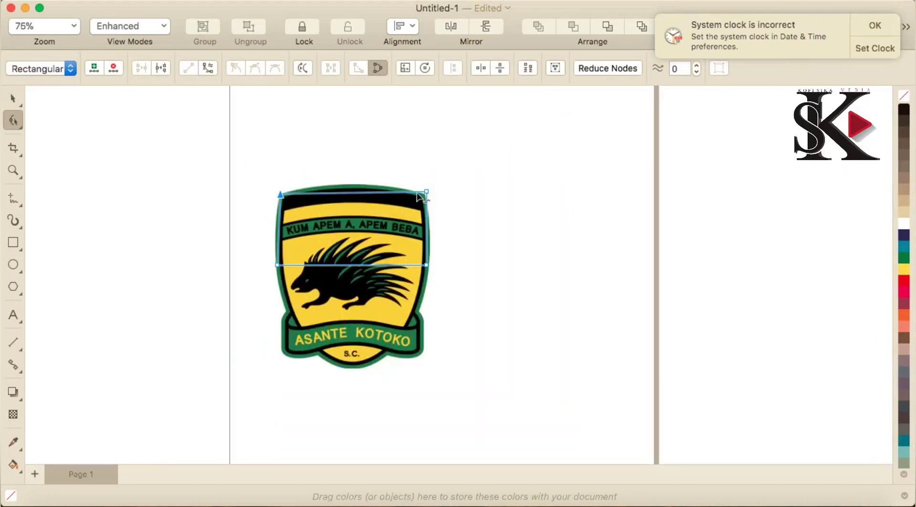
scroll(422, 196, "up", 2)
mouse_move(440, 209)
left_mouse_down()
mouse_move(459, 205)
mouse_move(447, 210)
left_mouse_up()
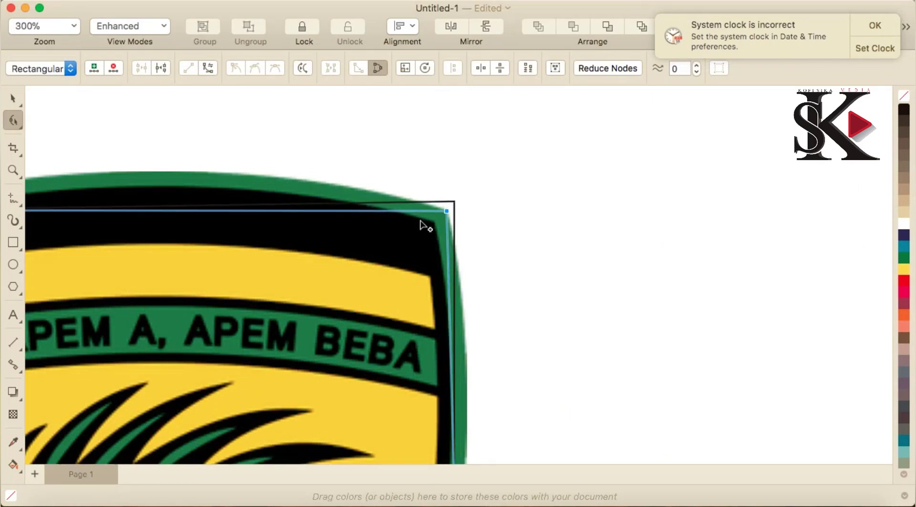
scroll(425, 226, "down", 2)
scroll(258, 237, "up", 2)
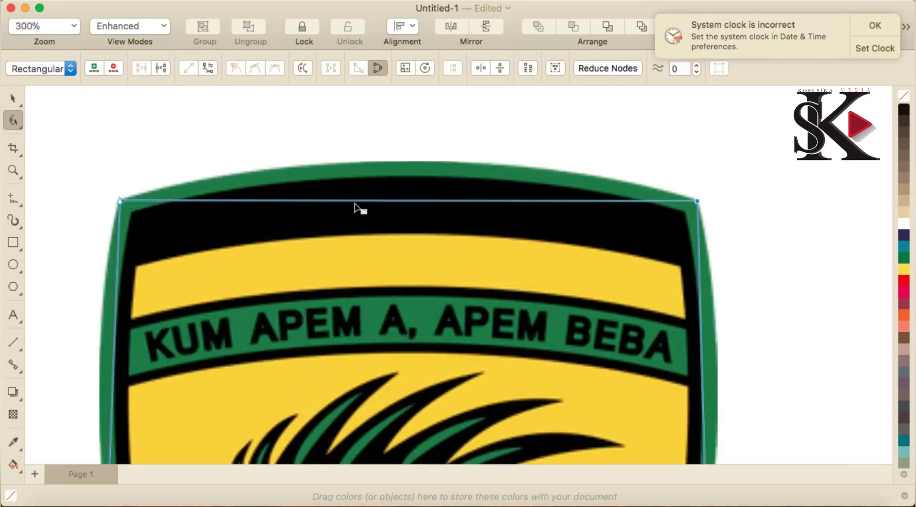
- Convert the outline's top edge to a curve and bend it upward to follow the crest's arched top
right_click(355, 204)
left_click(340, 202)
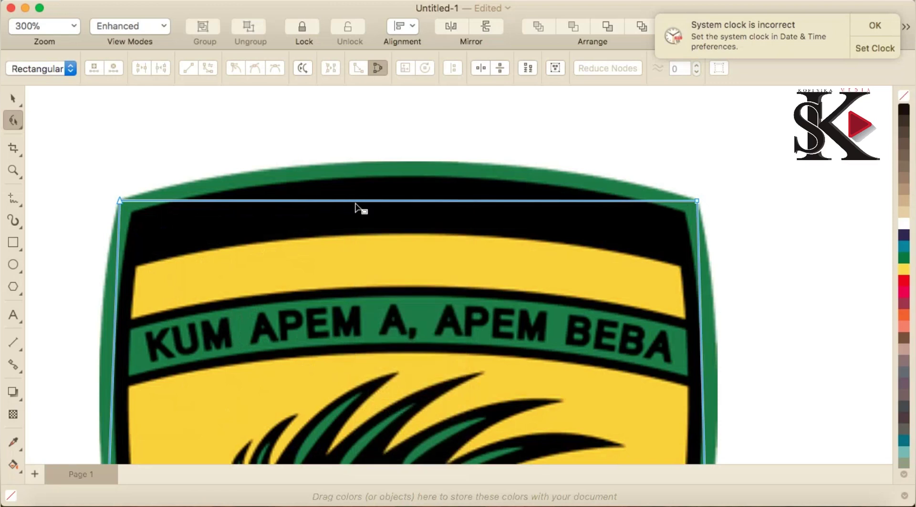
right_click(356, 202)
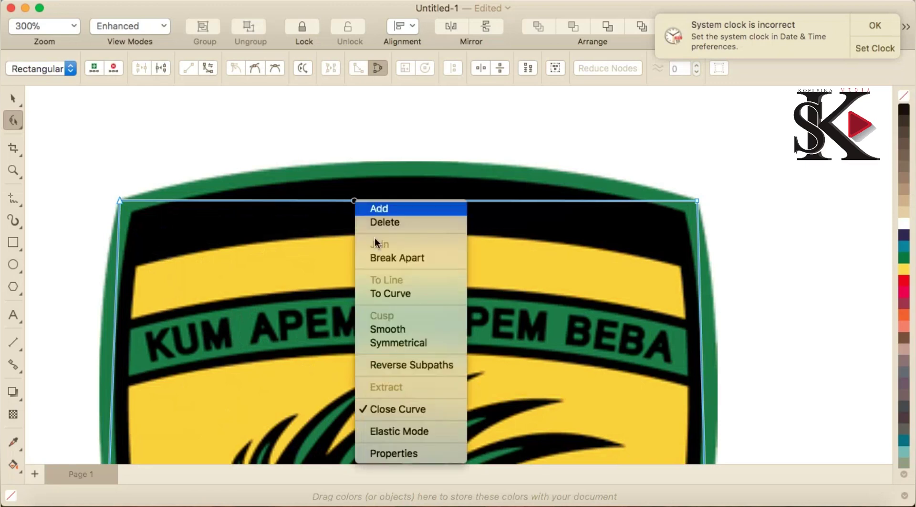
left_click(405, 293)
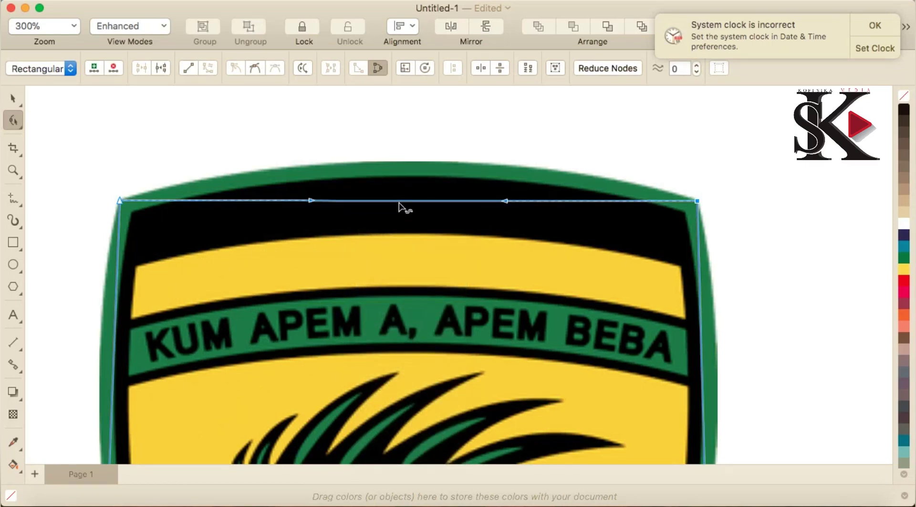
left_click_drag(401, 199, 408, 159)
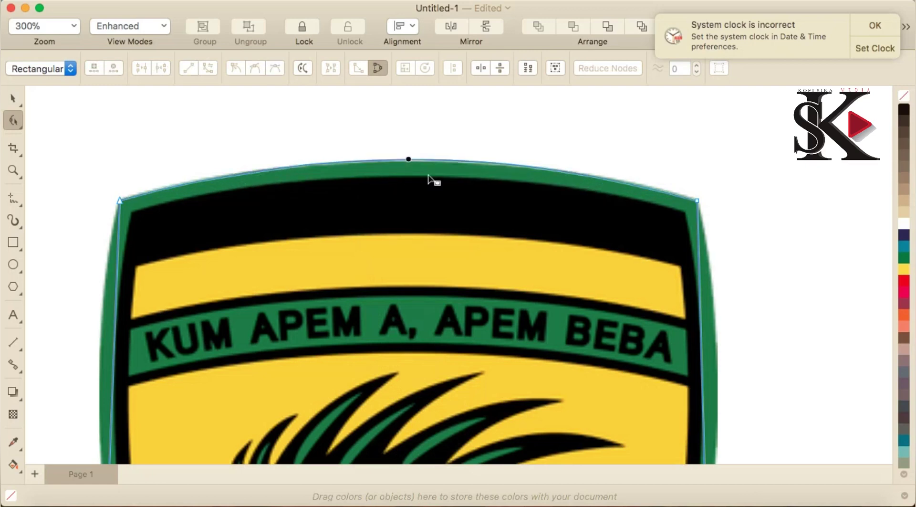
- Move the outline's lower right node to the notch where the shield's right side meets the ribbon
key("super+minus")
key("super+plus")
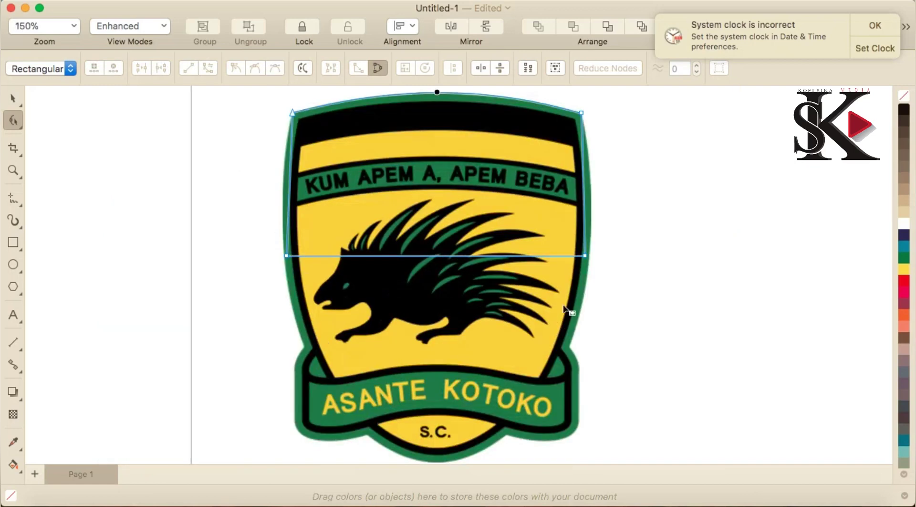
left_click_drag(585, 256, 573, 339)
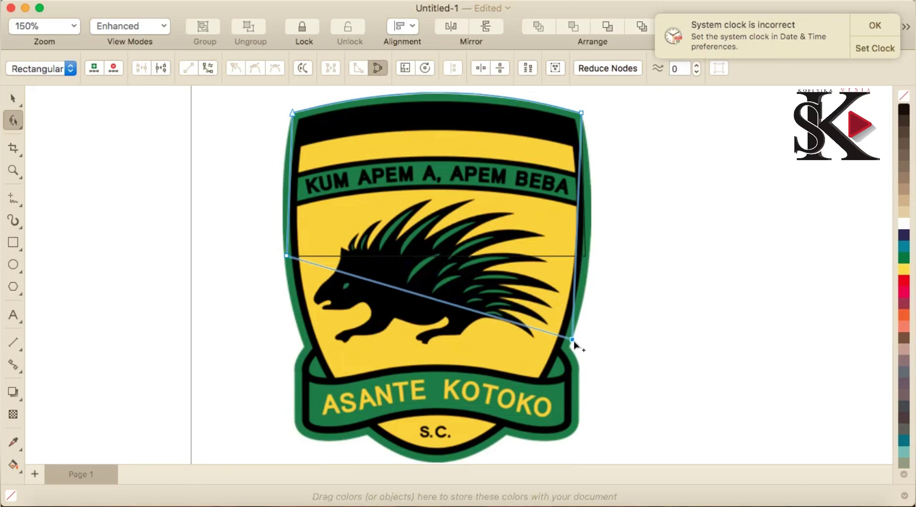
scroll(579, 354, "up", 5)
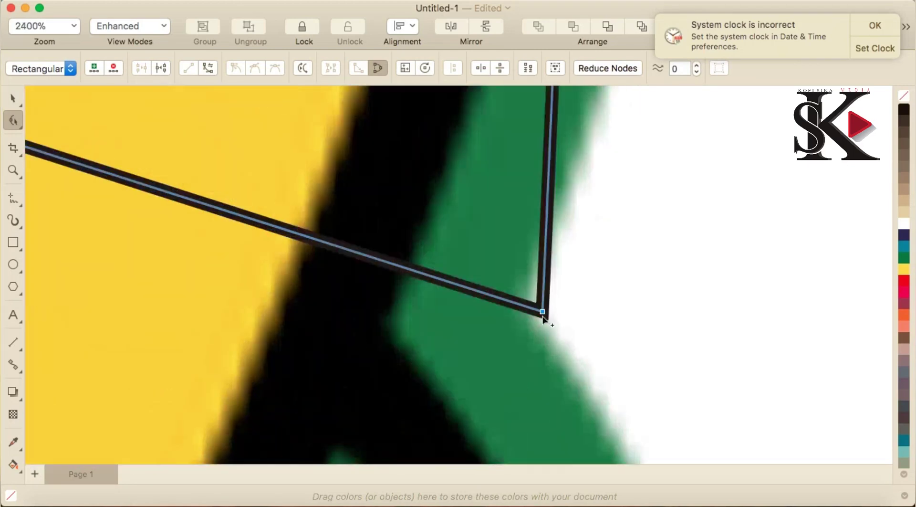
left_click_drag(544, 314, 528, 311)
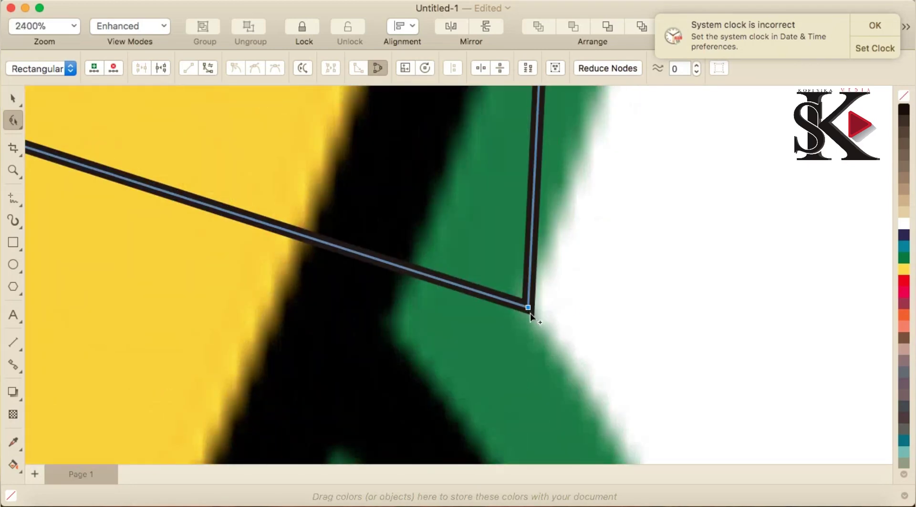
- Convert the outline's right side to a curve and bend it outward along the shield's green border
scroll(531, 313, "down", 4)
scroll(554, 264, "down", 1)
scroll(563, 171, "down", 1)
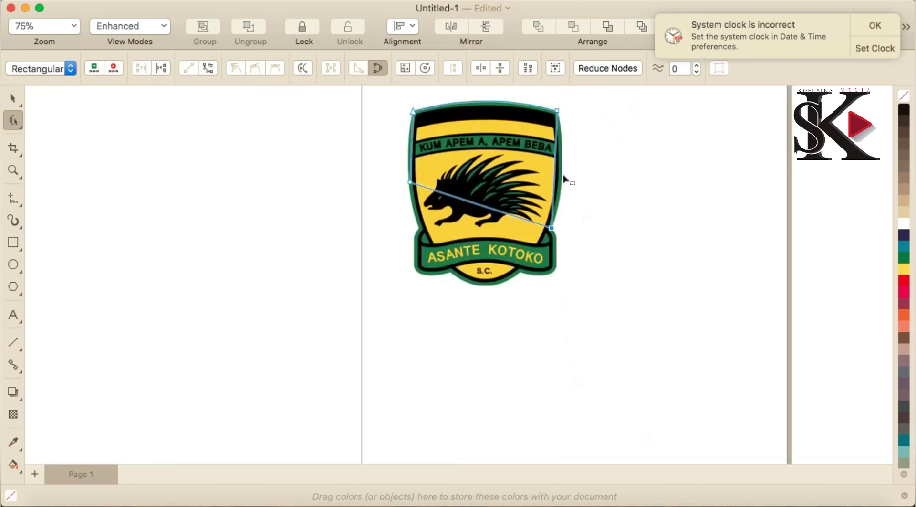
scroll(575, 158, "up", 1)
scroll(557, 149, "down", 1)
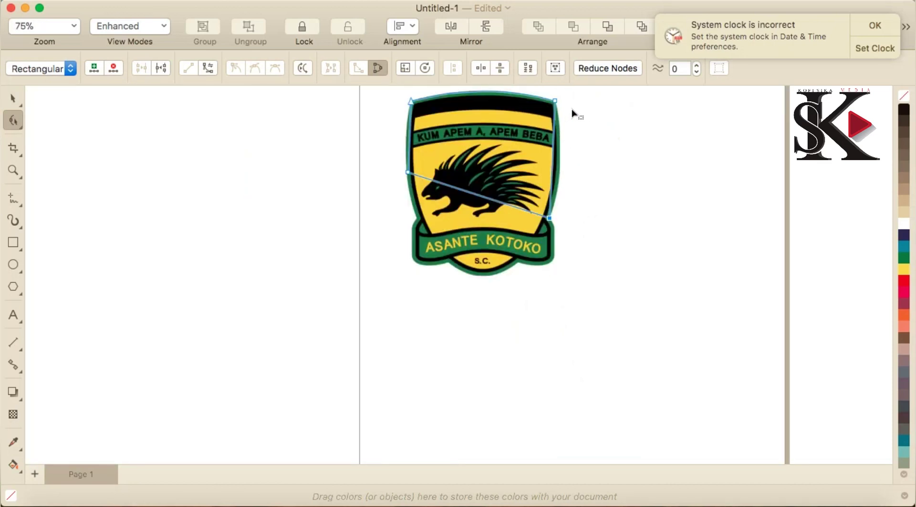
scroll(574, 113, "up", 1)
right_click(537, 204)
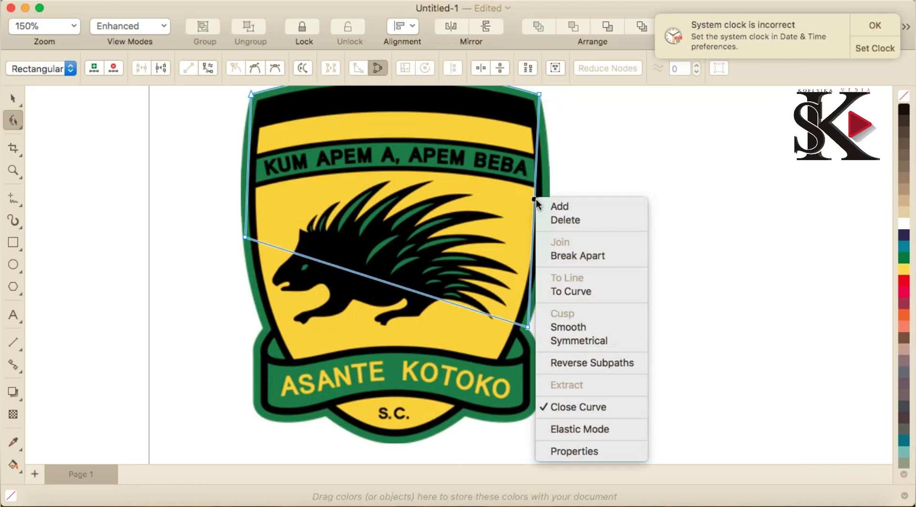
left_click(591, 288)
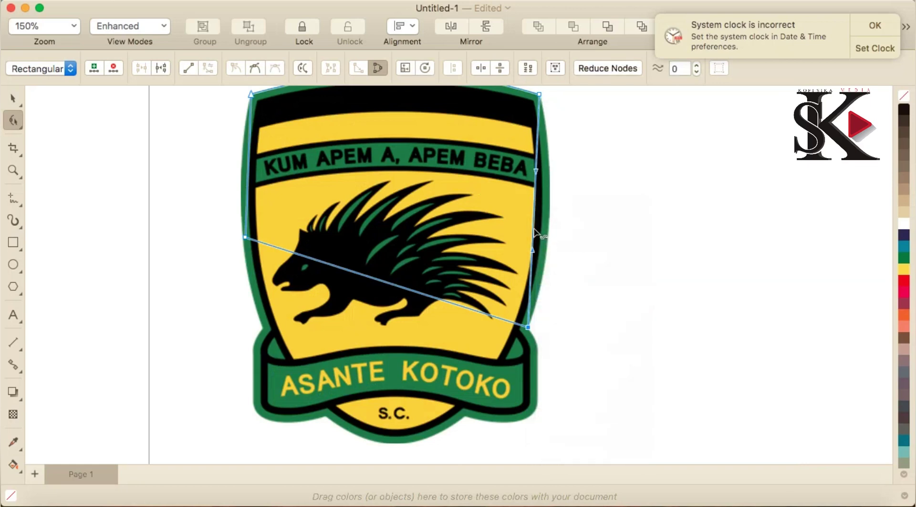
left_click_drag(534, 233, 549, 231)
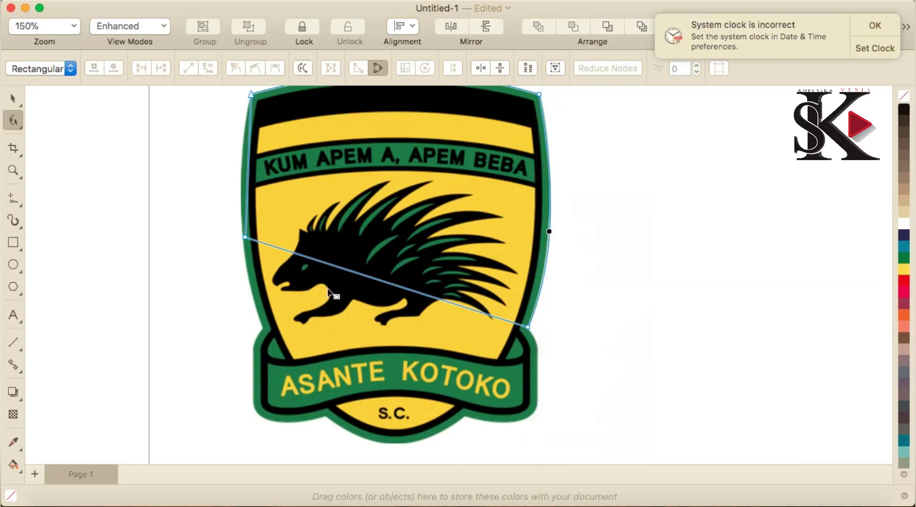
- Move the outline's lower left node to the notch where the shield's left side meets the ribbon
left_click_drag(246, 238, 294, 311)
scroll(259, 333, "up", 5)
scroll(294, 310, "down", 3)
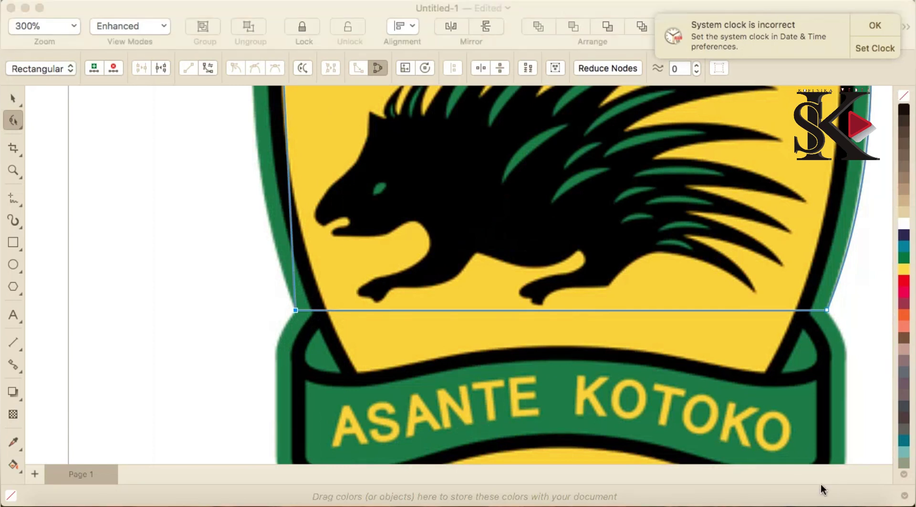
- Convert the outline's left side to a curve and bend it outward to match the shield's left border
scroll(565, 311, "down", 2)
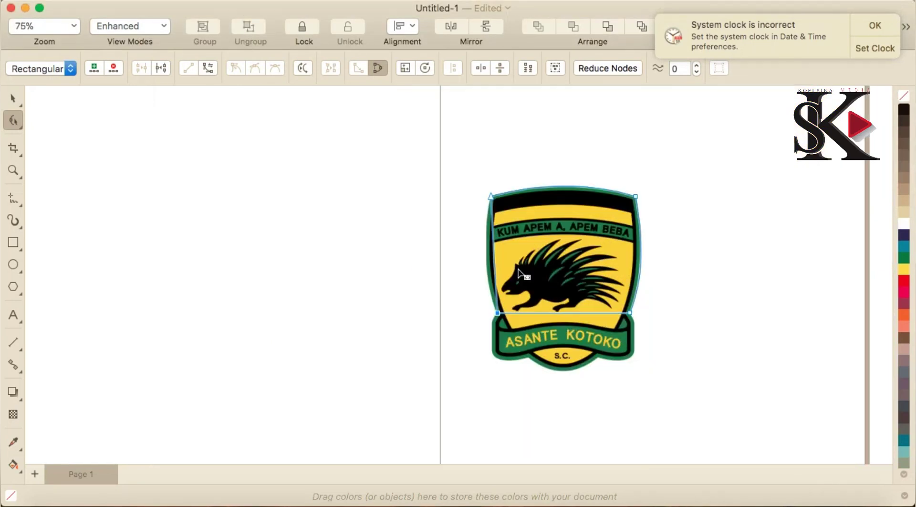
scroll(468, 245, "up", 1)
right_click(471, 238)
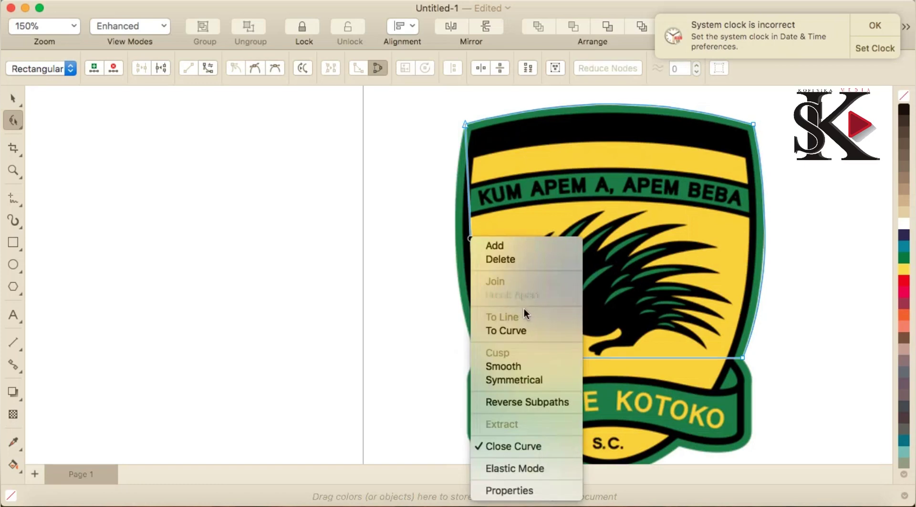
left_click(540, 330)
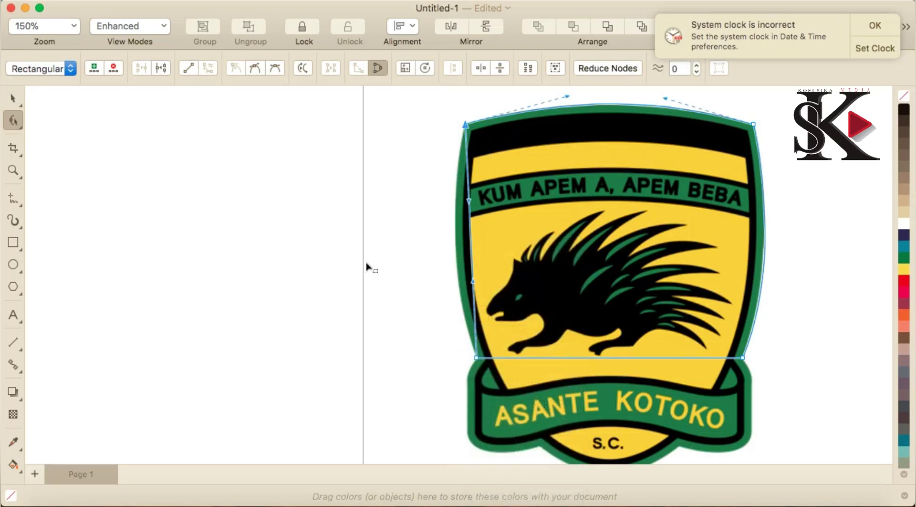
left_click_drag(471, 249, 456, 245)
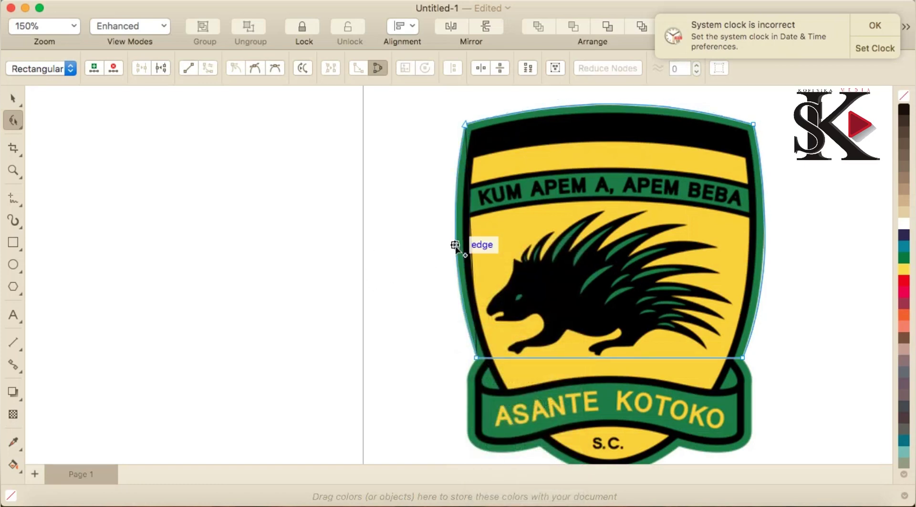
scroll(518, 303, "down", 2)
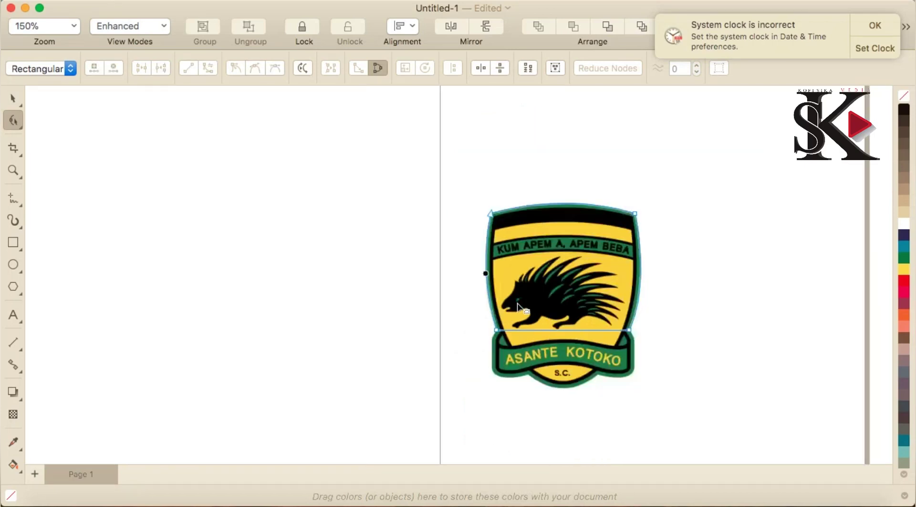
- Add an outline node at the upper end of the ribbon's straight left edge and curve the segment above it along the green border
scroll(529, 367, "up", 4)
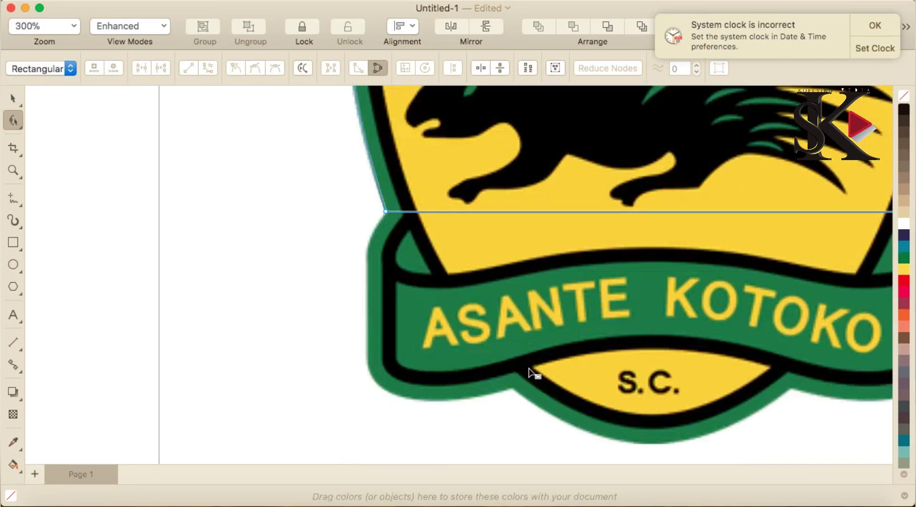
left_click(460, 211)
left_click_drag(460, 211, 368, 256)
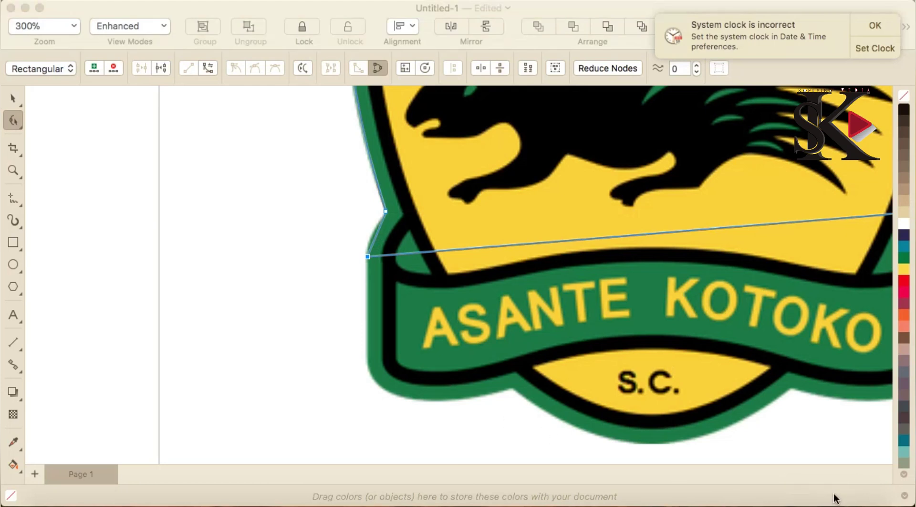
left_click(339, 250)
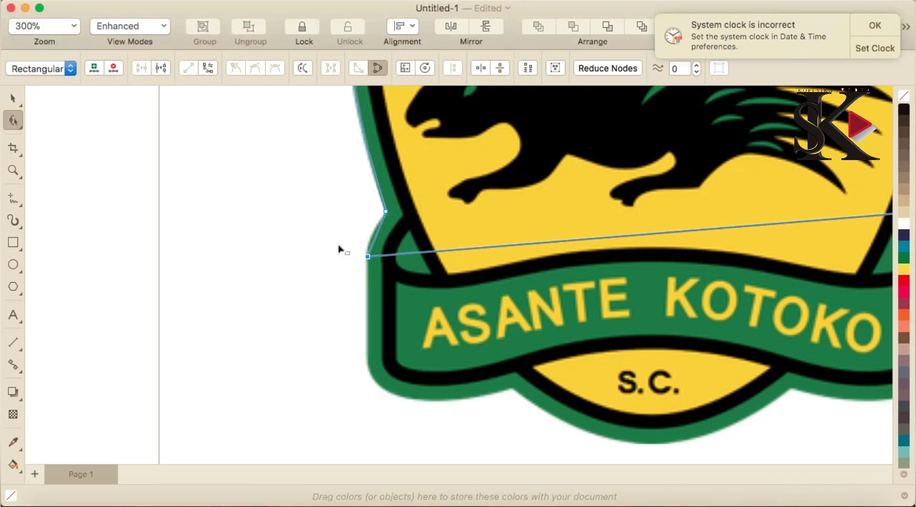
right_click(376, 237)
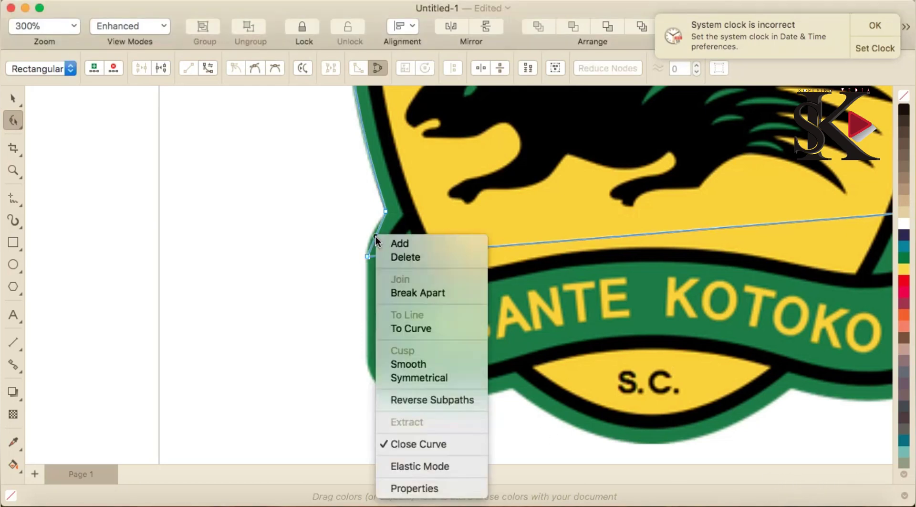
left_click(428, 329)
left_click_drag(373, 239, 372, 232)
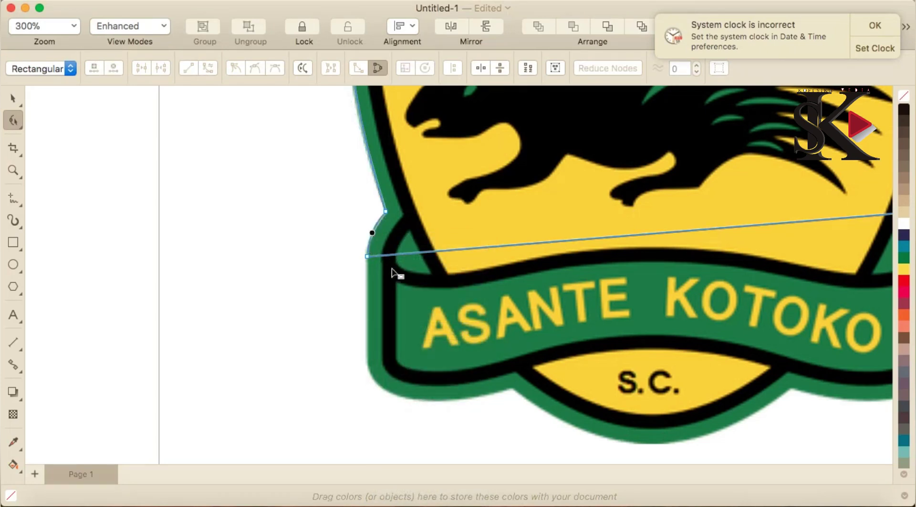
- Add outline nodes at the lower end of the ribbon's straight left edge and at the notch left of the S.C. panel
left_click(437, 256)
left_click_drag(437, 256, 368, 363)
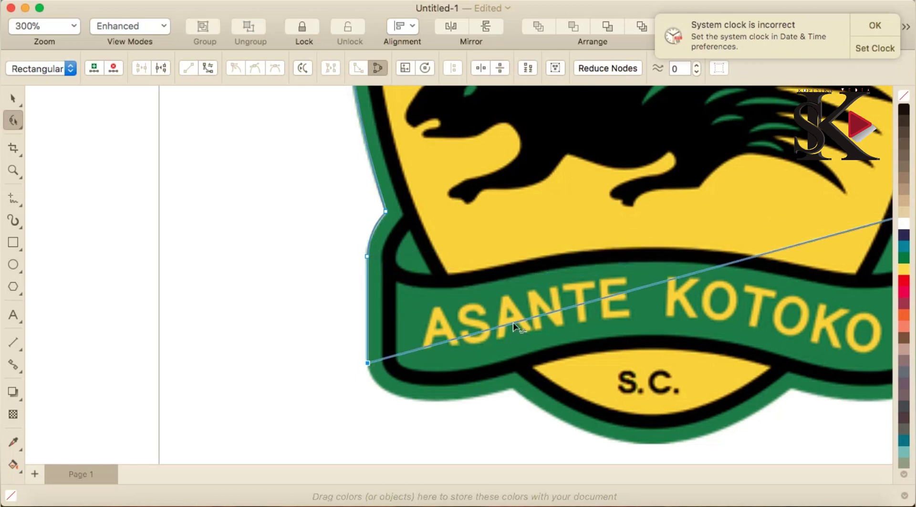
left_click_drag(514, 323, 511, 392)
scroll(511, 393, "up", 5)
scroll(511, 393, "down", 5)
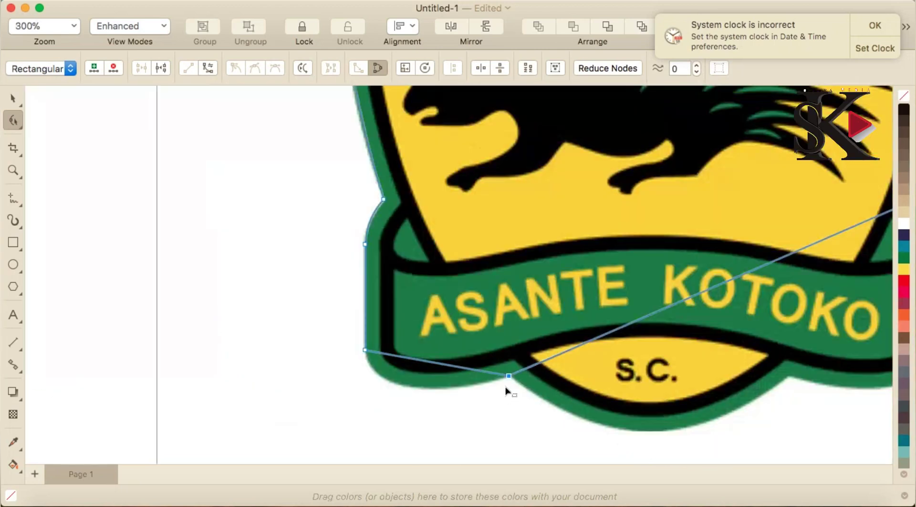
- Convert the segment beneath the ribbon's left end to a curve and bend it around the rounded green corner
scroll(422, 378, "up", 5)
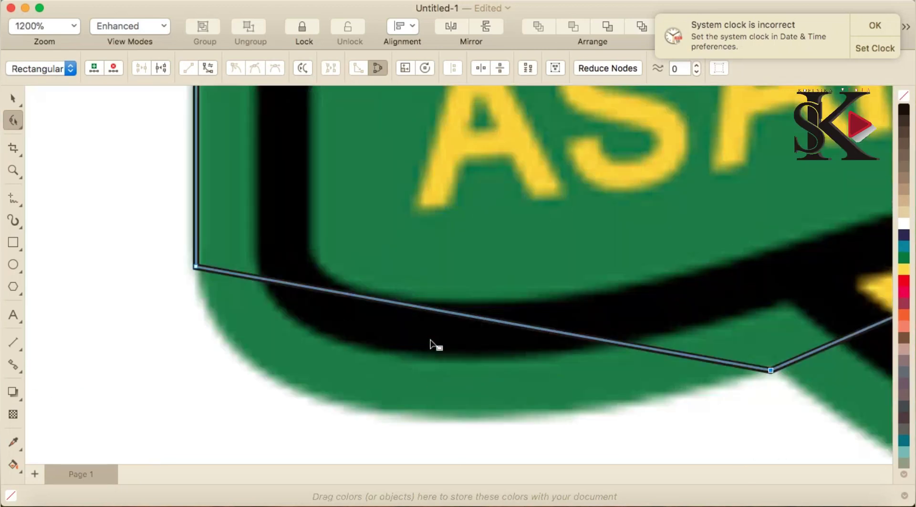
right_click(435, 315)
left_click(502, 137)
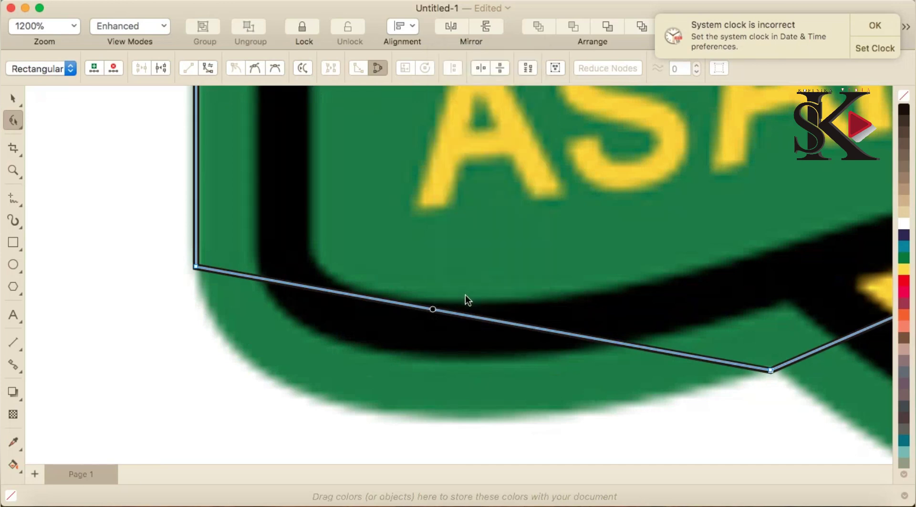
left_click_drag(453, 319, 359, 413)
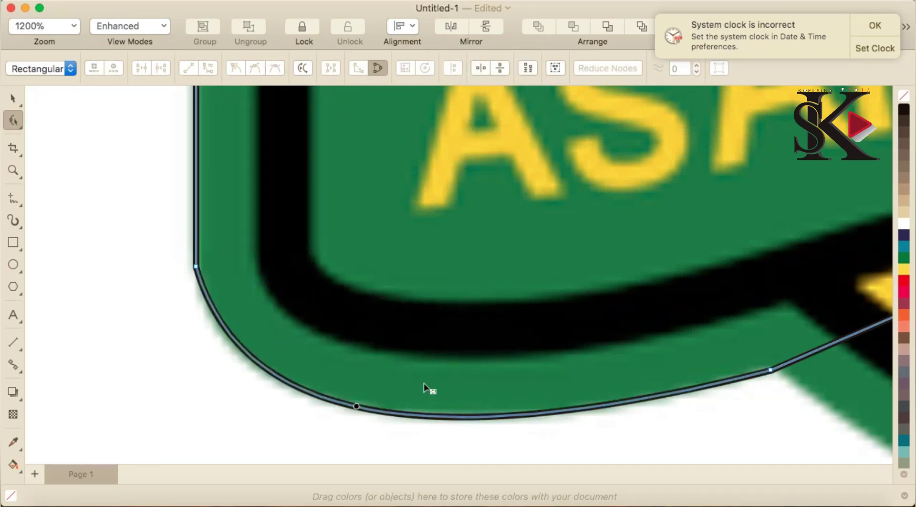
- Add an outline node at the notch right of the S.C. panel and bend the segment between both notches down along the green arc
scroll(468, 379, "down", 2)
scroll(638, 411, "down", 1)
scroll(696, 426, "up", 2)
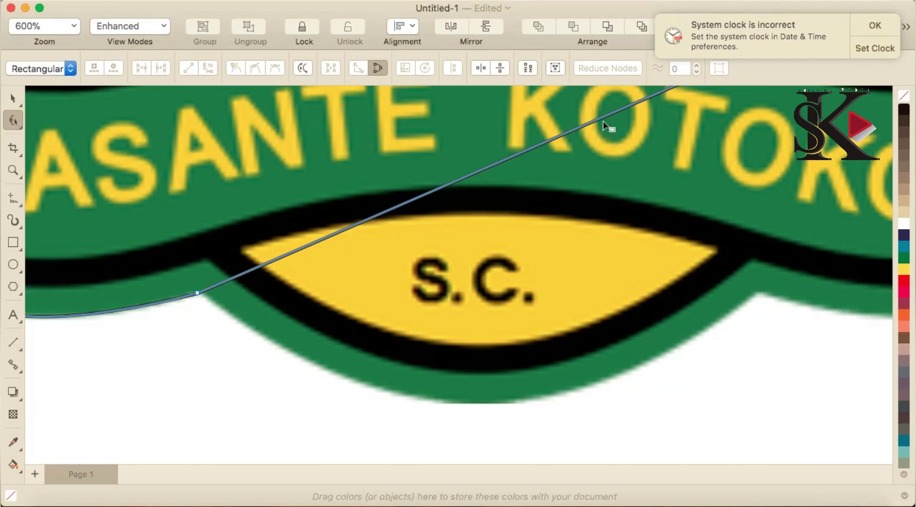
left_click_drag(603, 124, 761, 297)
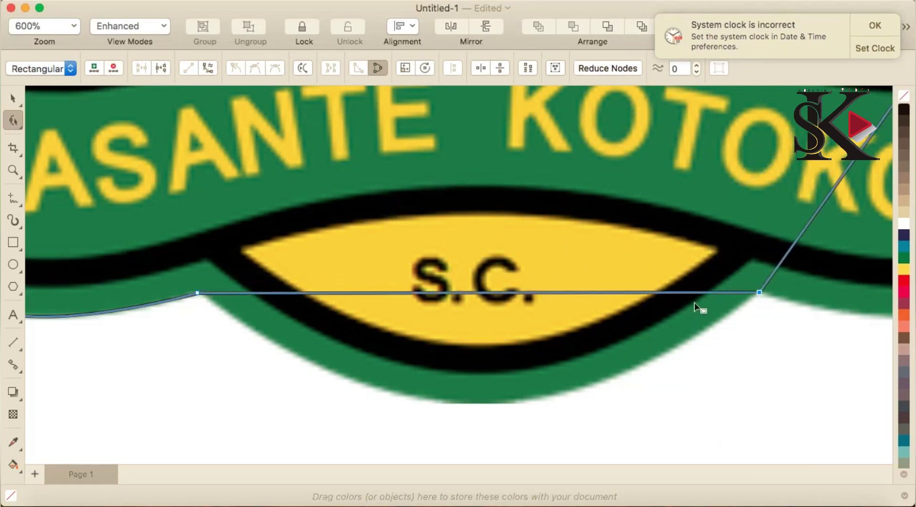
right_click(460, 293)
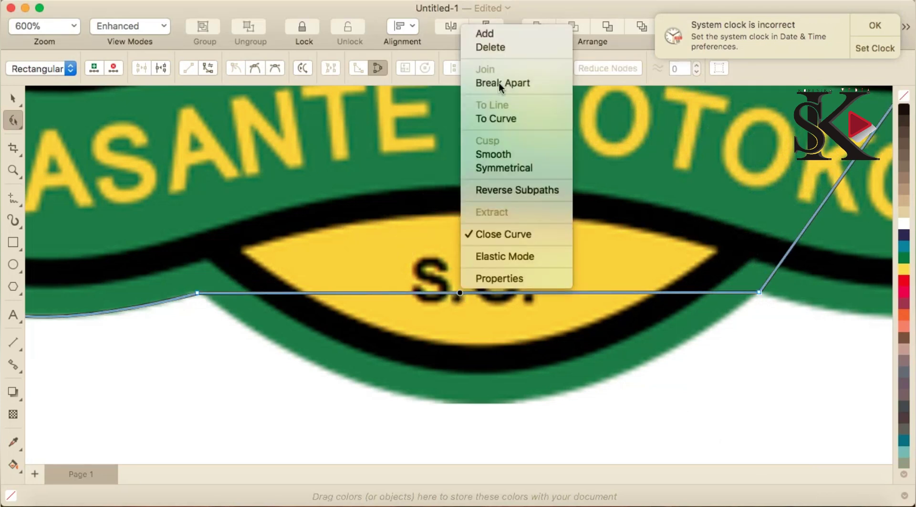
left_click(509, 119)
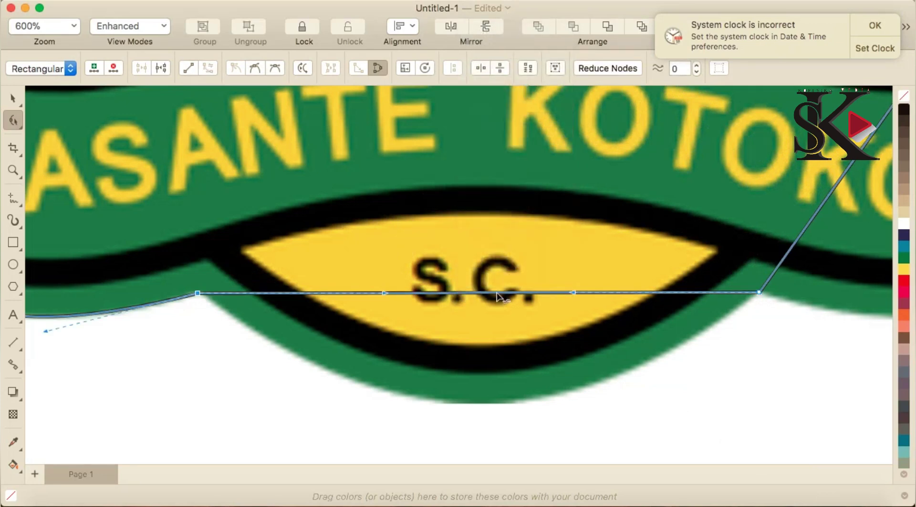
left_click_drag(499, 297, 491, 403)
- Add an outline node at the upper end of the ribbon's straight right edge
scroll(505, 369, "down", 4)
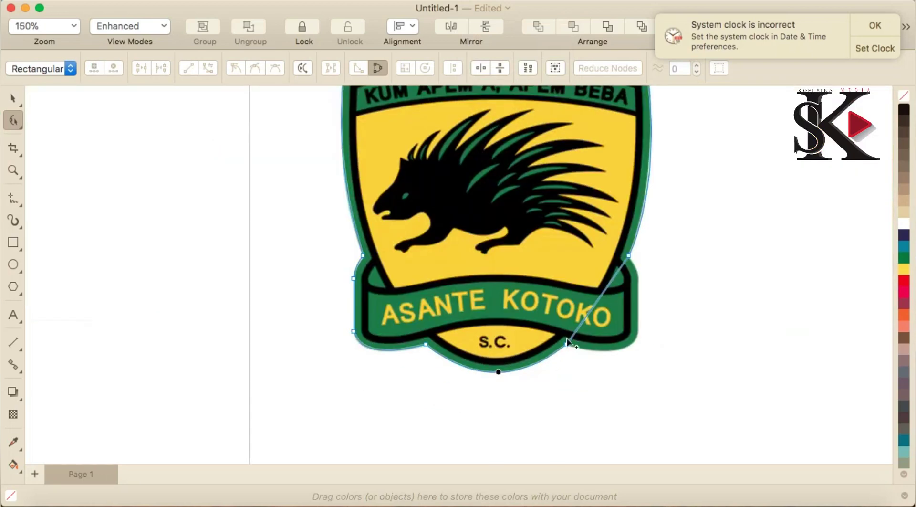
scroll(611, 344, "up", 2)
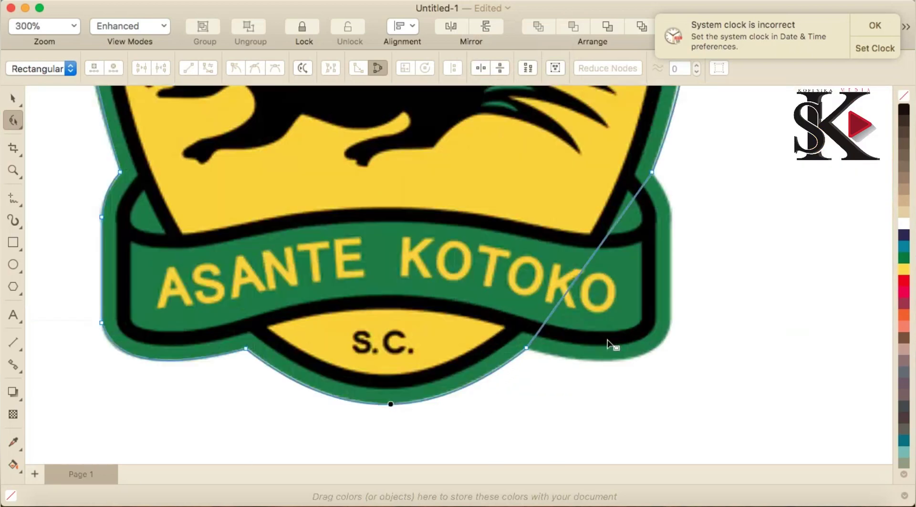
left_click(620, 217)
left_click_drag(620, 218, 672, 218)
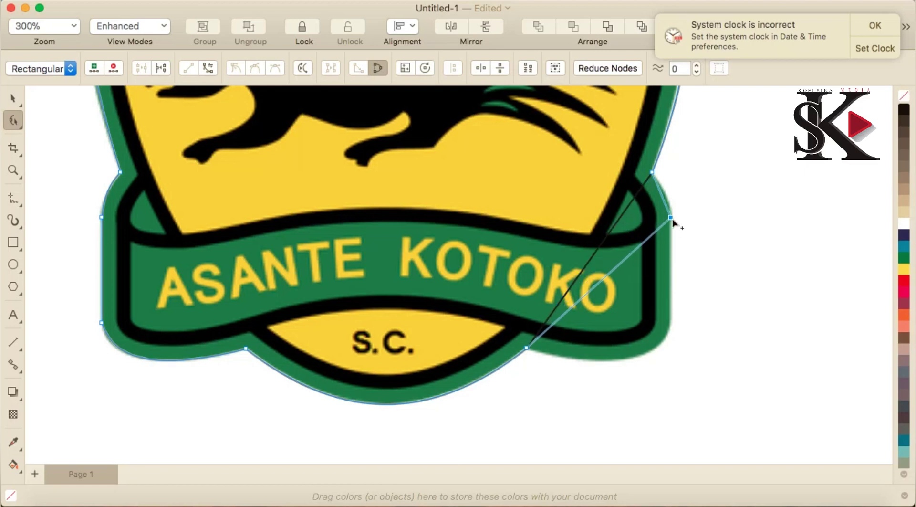
- Convert the short segment above the ribbon's right edge to a curve and bend it outward to the green border
right_click(663, 196)
left_click(664, 197)
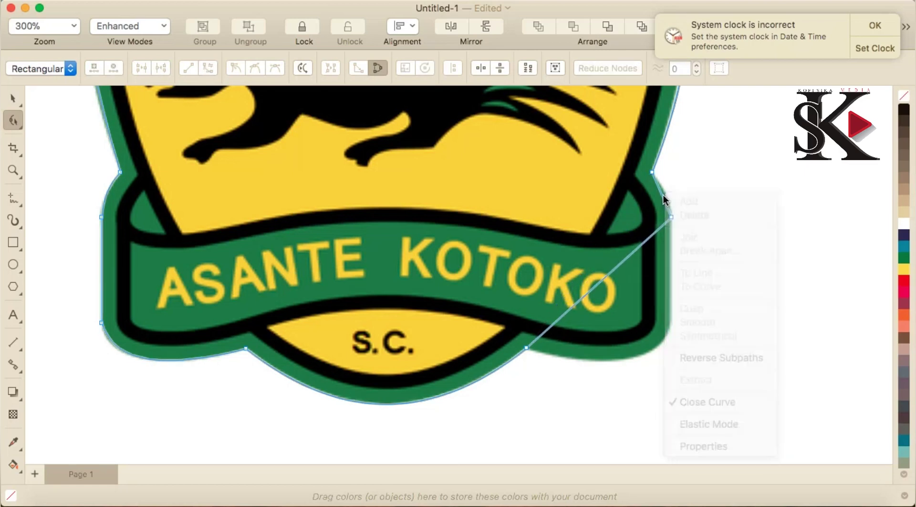
right_click(664, 195)
left_click(715, 288)
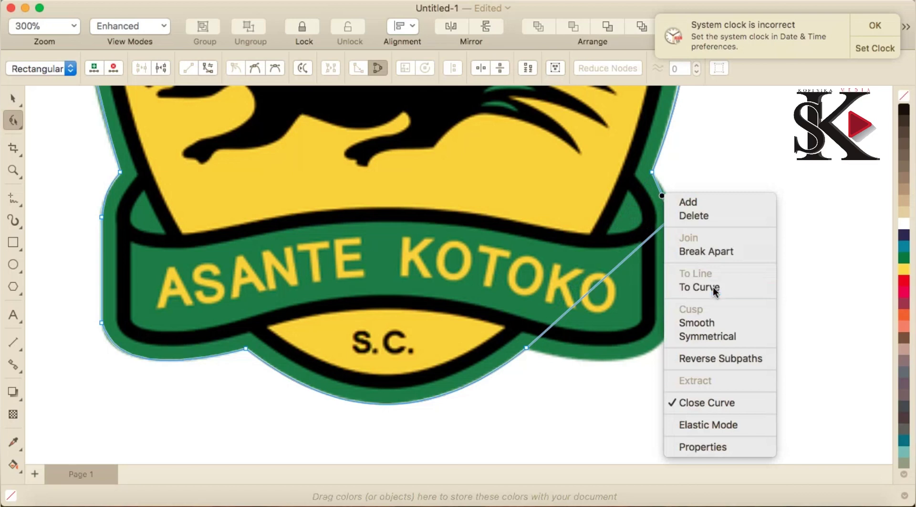
scroll(674, 198, "up", 2)
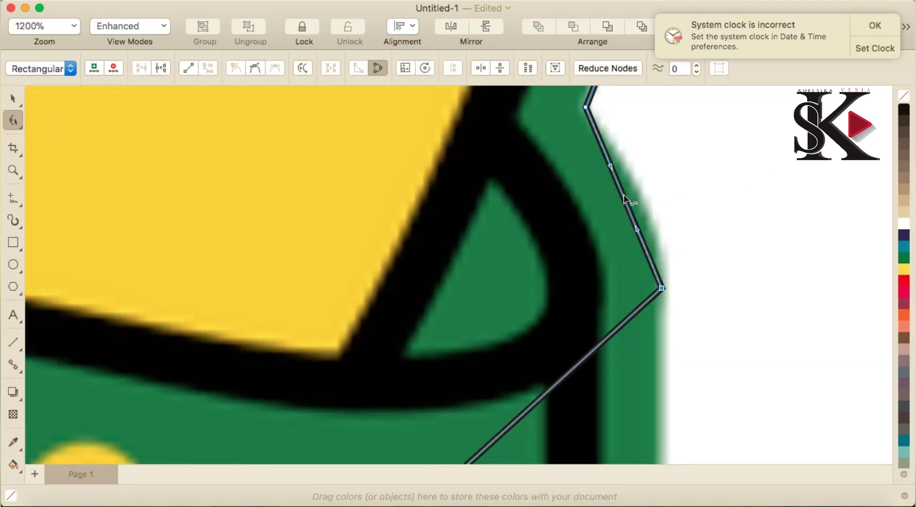
left_click_drag(623, 196, 642, 199)
- Add an outline node at the lower end of the ribbon's straight right edge
scroll(639, 203, "down", 1)
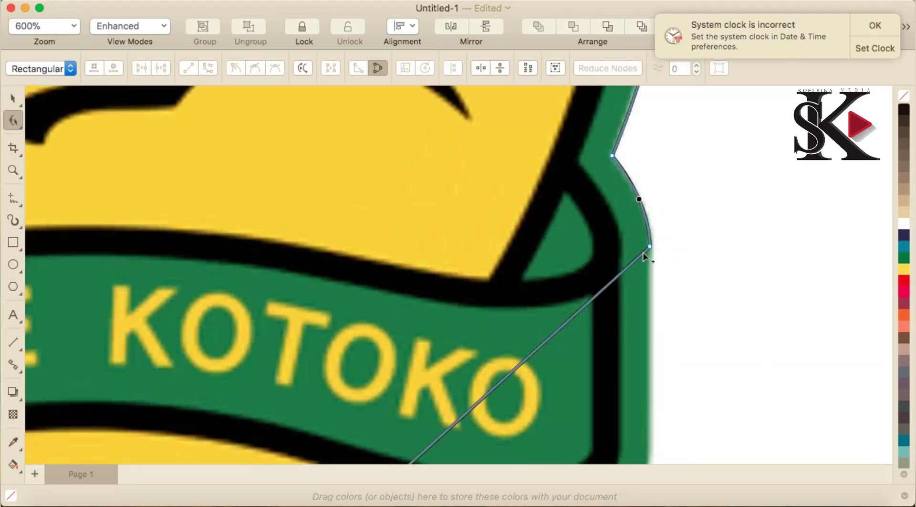
scroll(644, 256, "down", 3)
scroll(626, 299, "up", 3)
left_click(596, 122)
left_click_drag(658, 174, 695, 218)
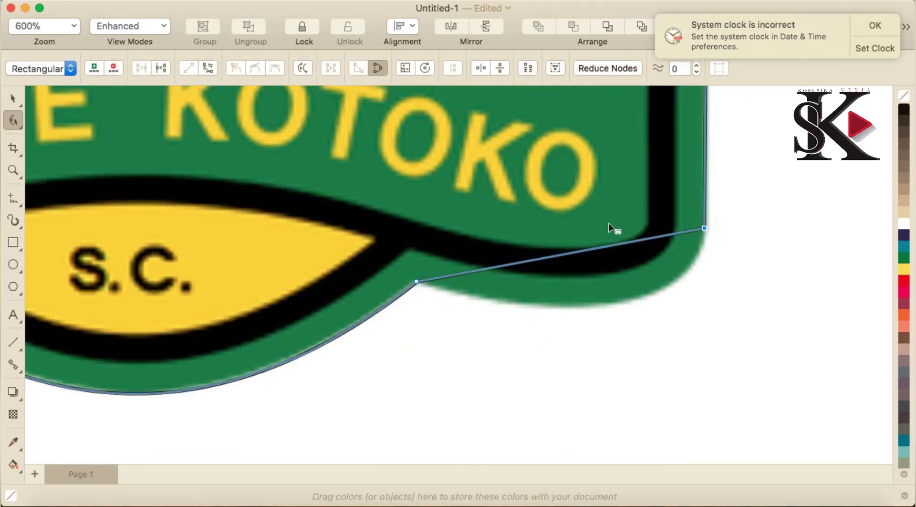
- Convert the segment beneath the ribbon's right end to a curve and bend it around the rounded green corner
right_click(609, 249)
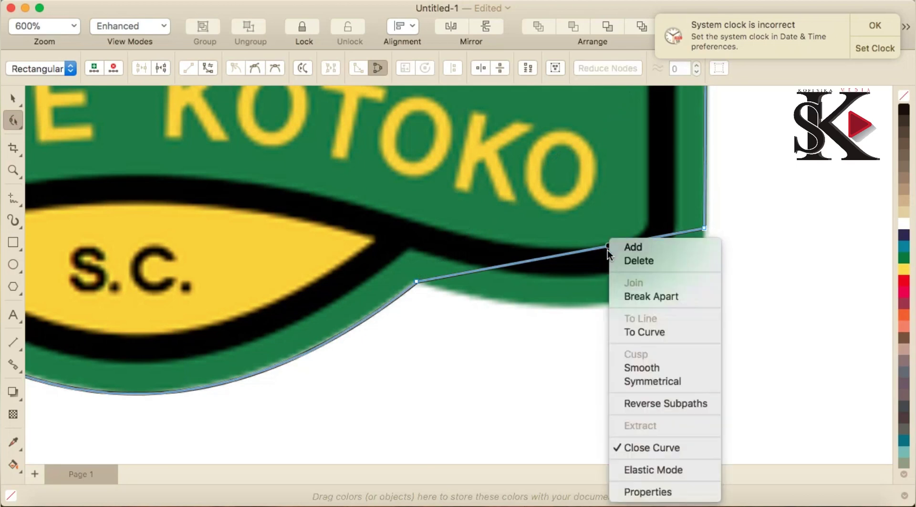
left_click(680, 336)
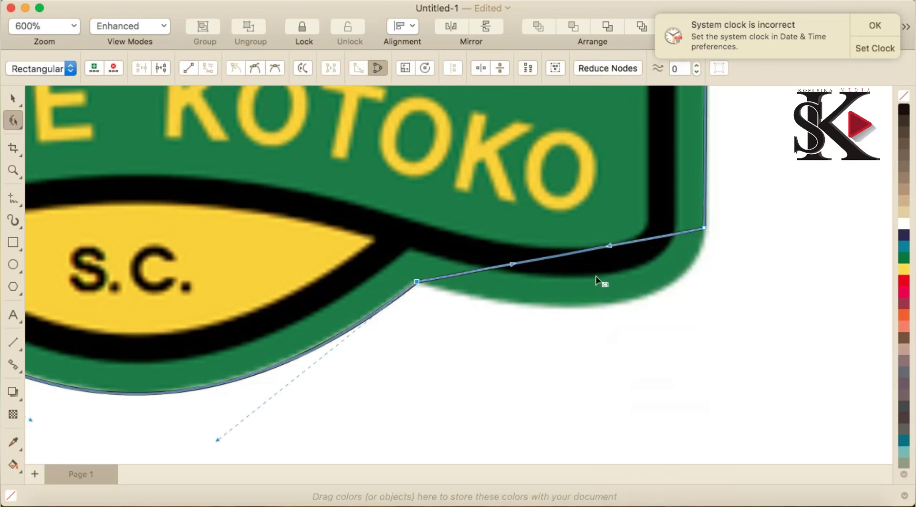
left_click(593, 254)
left_click_drag(593, 255, 628, 297)
scroll(620, 298, "down", 4)
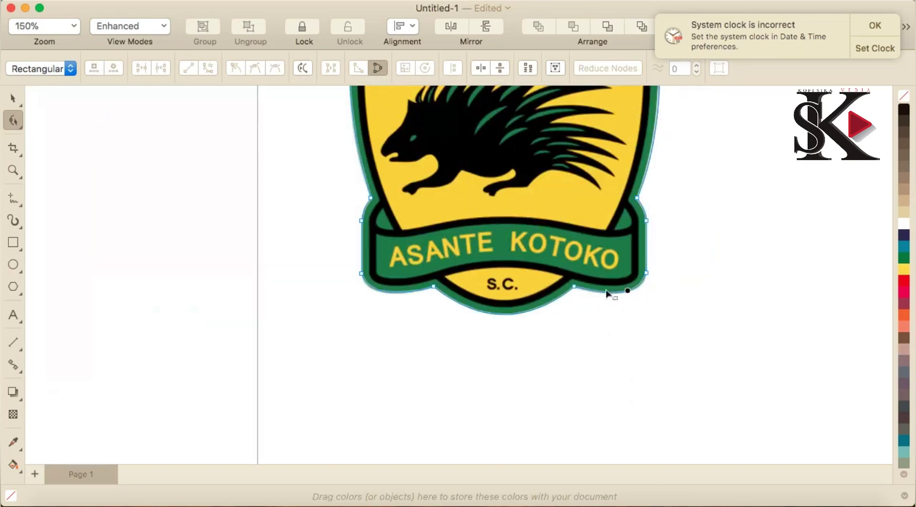
scroll(616, 234, "down", 2)
scroll(617, 155, "up", 2)
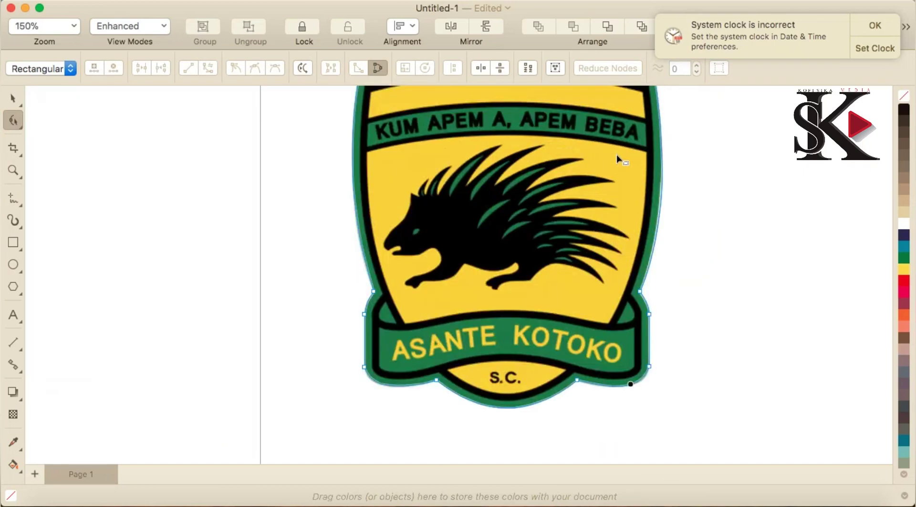
scroll(611, 143, "down", 2)
scroll(631, 138, "up", 4)
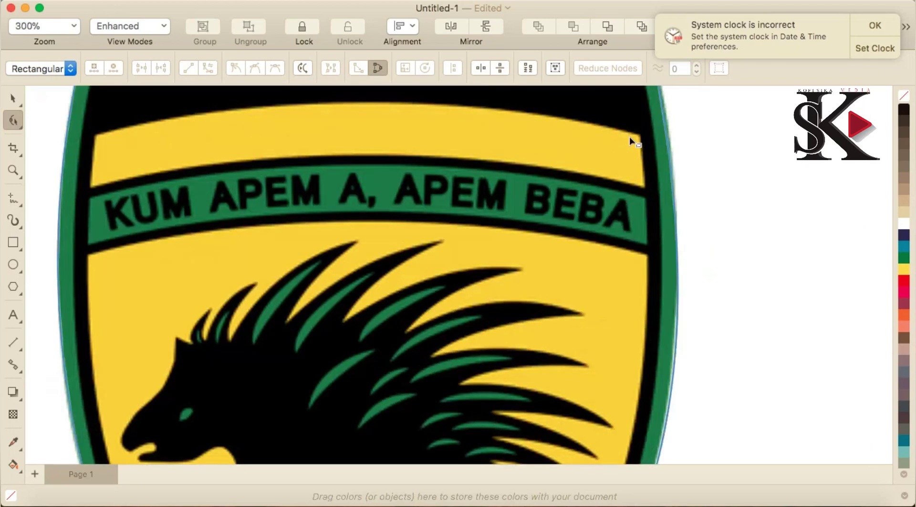
scroll(629, 138, "down", 2)
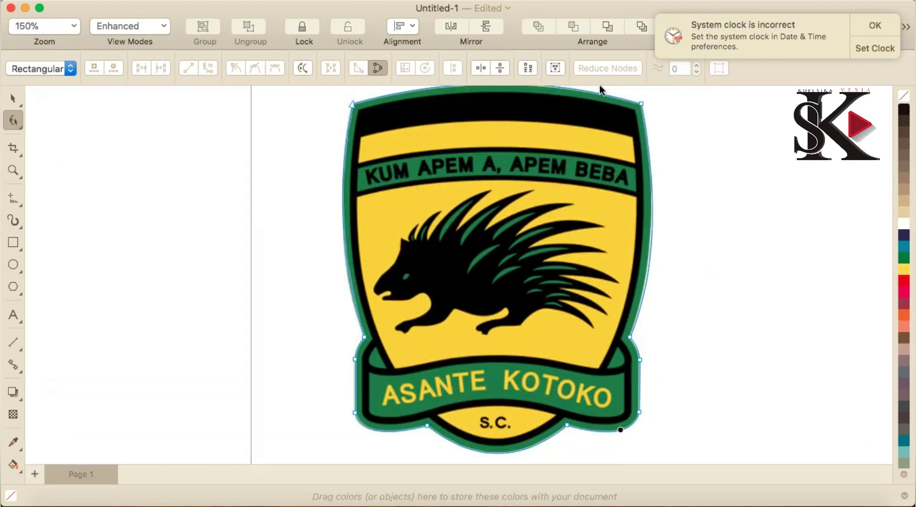
scroll(600, 89, "up", 2)
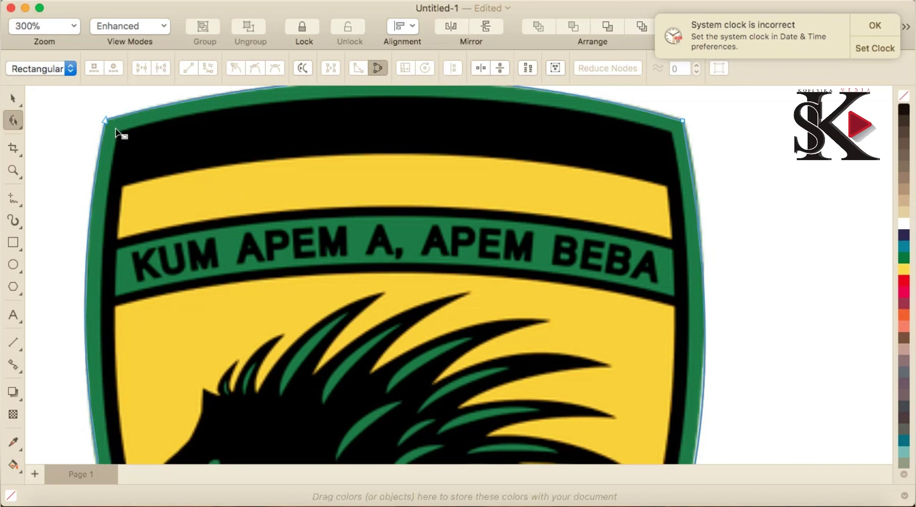
left_click_drag(106, 120, 118, 129)
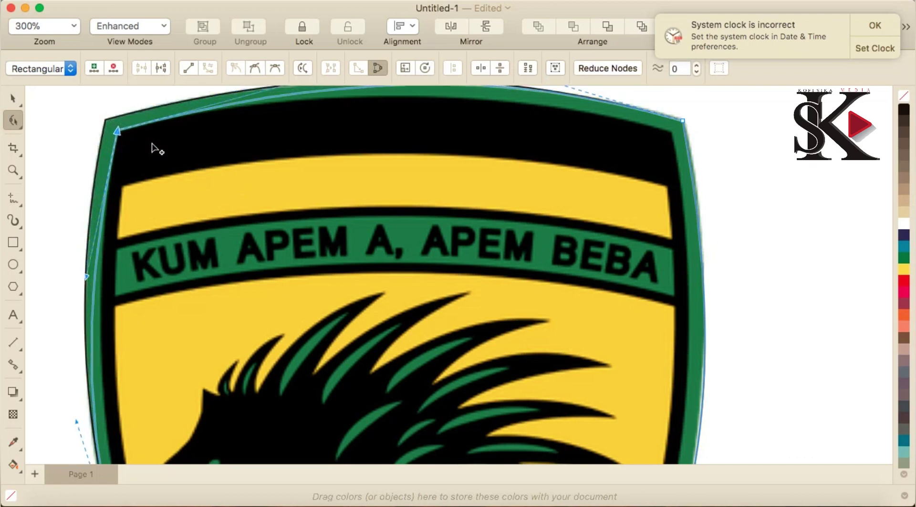
left_click_drag(684, 121, 674, 130)
scroll(674, 131, "down", 2)
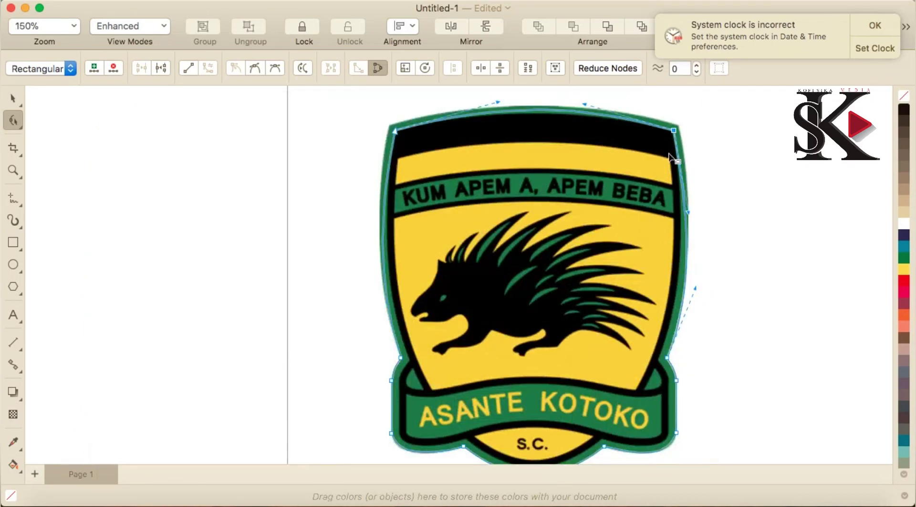
key("super+z")
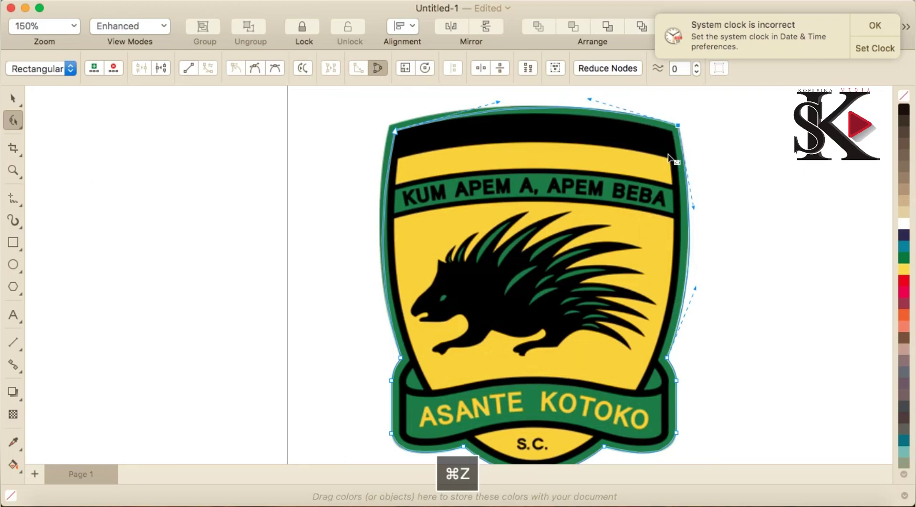
key("super+z")
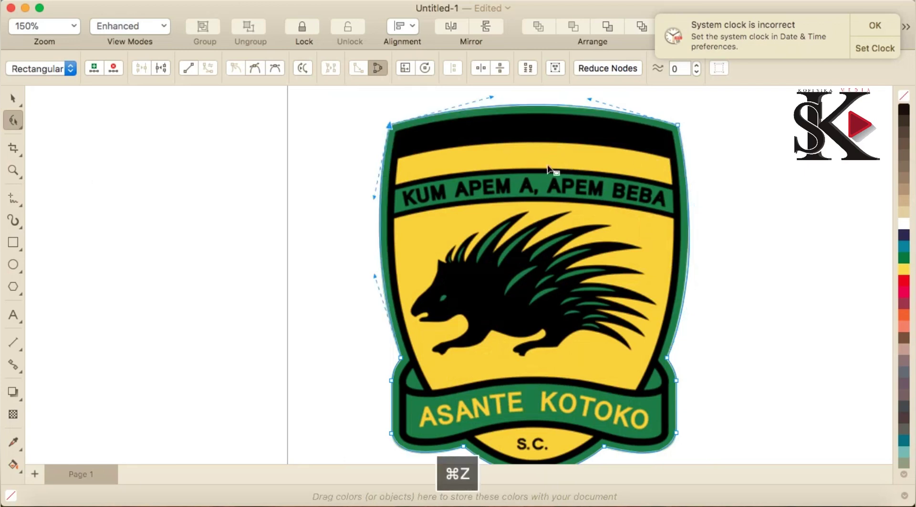
scroll(559, 186, "up", 1)
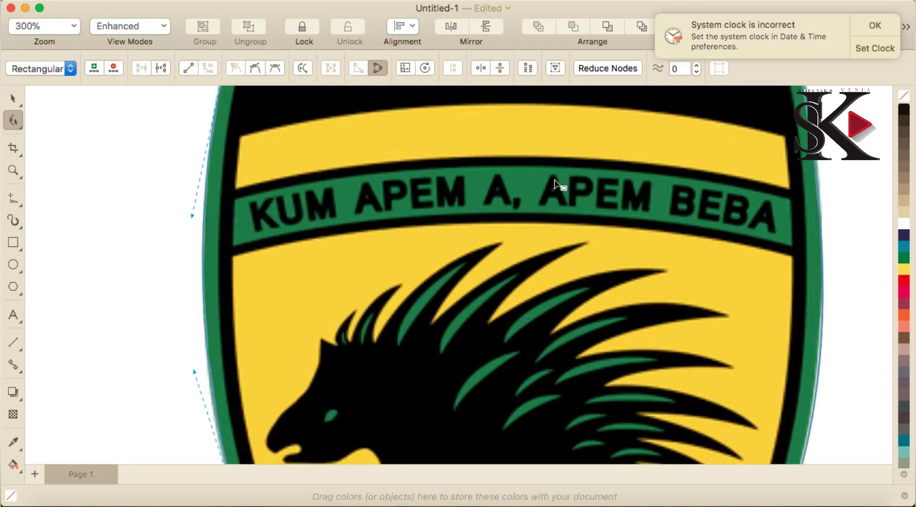
scroll(560, 187, "down", 2)
scroll(573, 184, "up", 2)
scroll(579, 188, "down", 2)
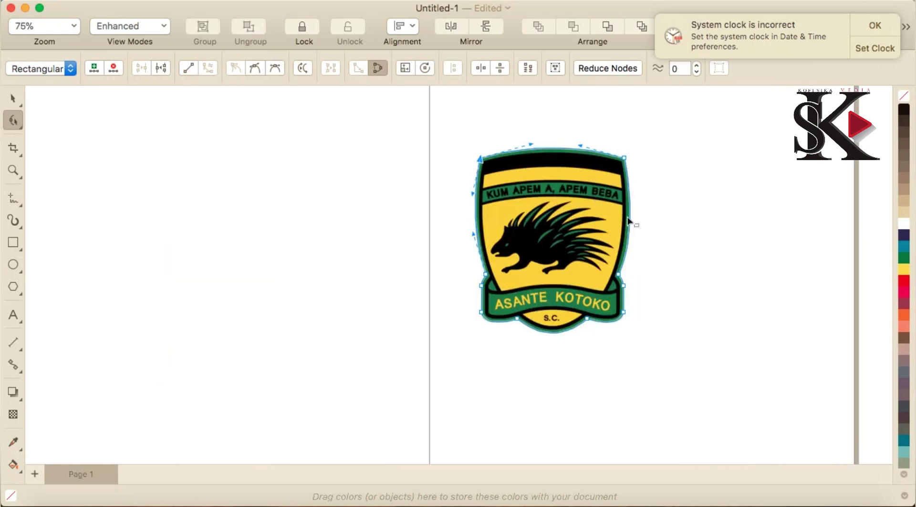
- Draw a rectangle about 67 mm wide and 56 mm high over the crest's inner shield area
scroll(629, 222, "up", 1)
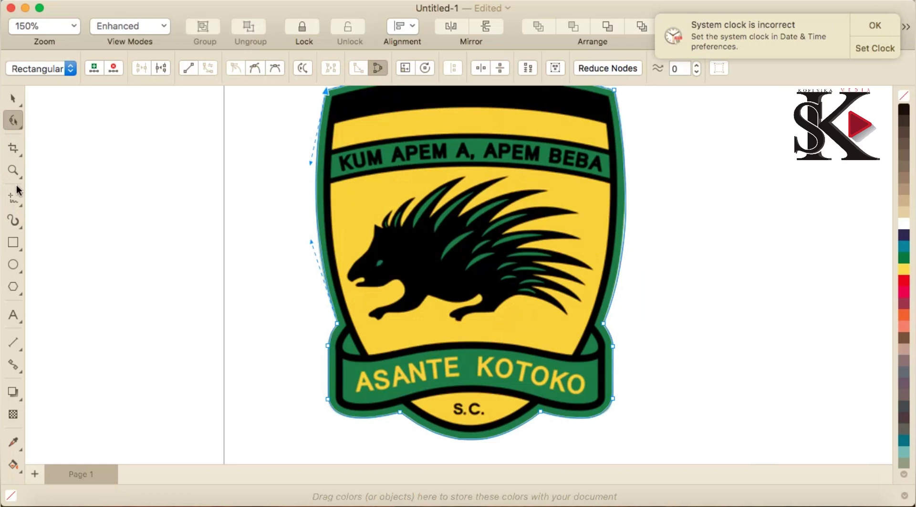
left_click(16, 240)
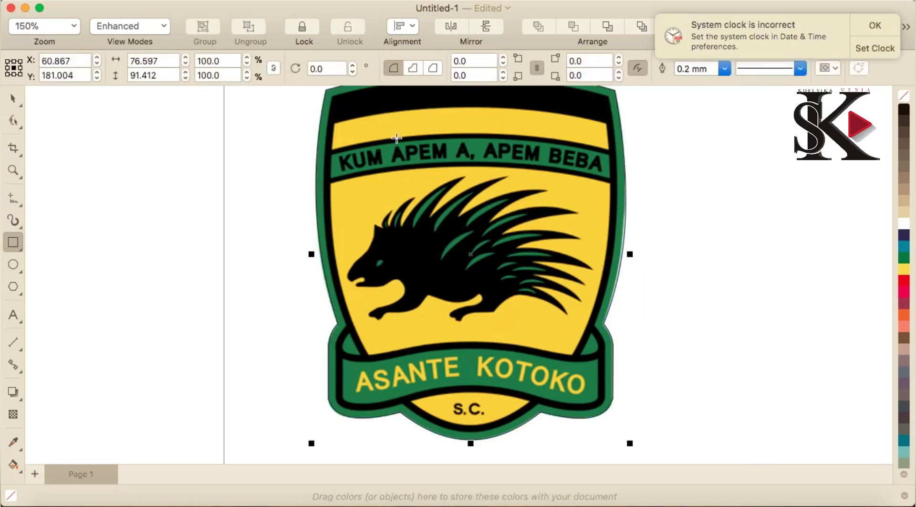
scroll(466, 130, "down", 1)
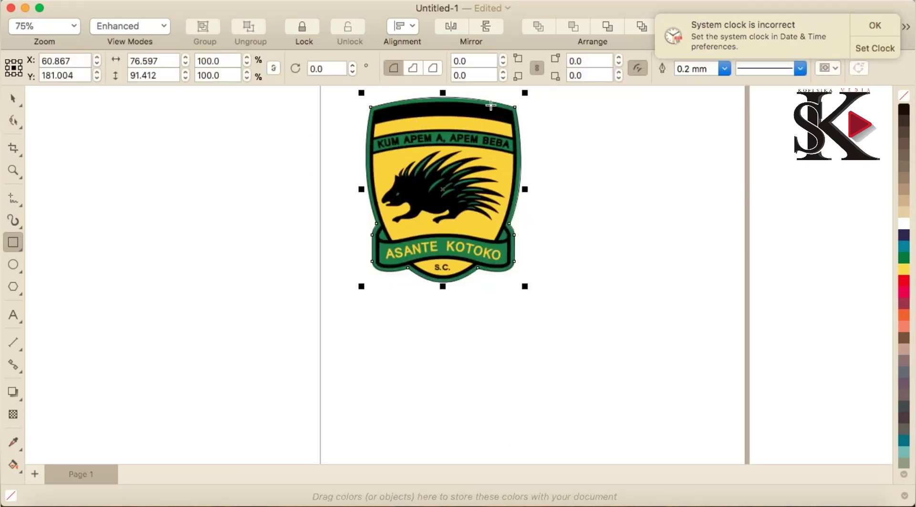
scroll(494, 94, "up", 1)
mouse_move(256, 130)
left_mouse_down()
mouse_move(314, 195)
mouse_move(366, 233)
mouse_move(527, 267)
mouse_move(526, 355)
left_mouse_up()
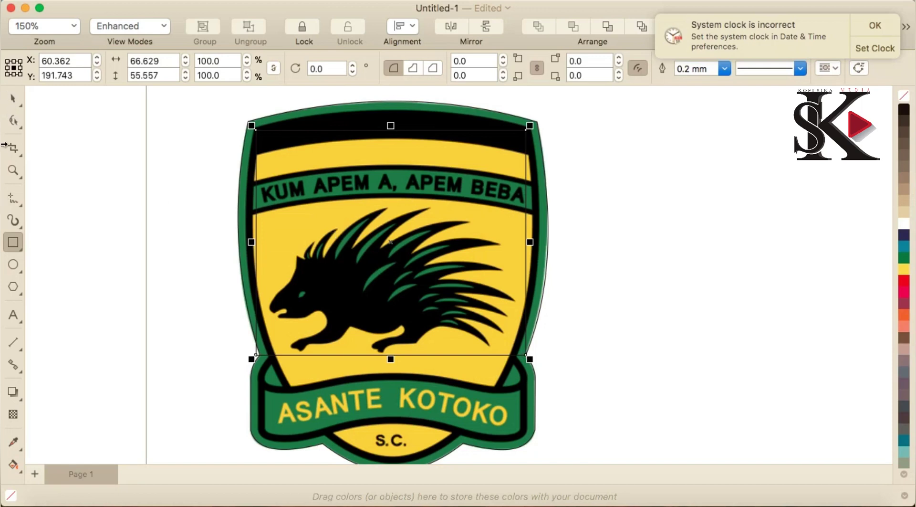
- Convert the inner shield rectangle to curves
left_click(13, 102)
right_click(338, 210)
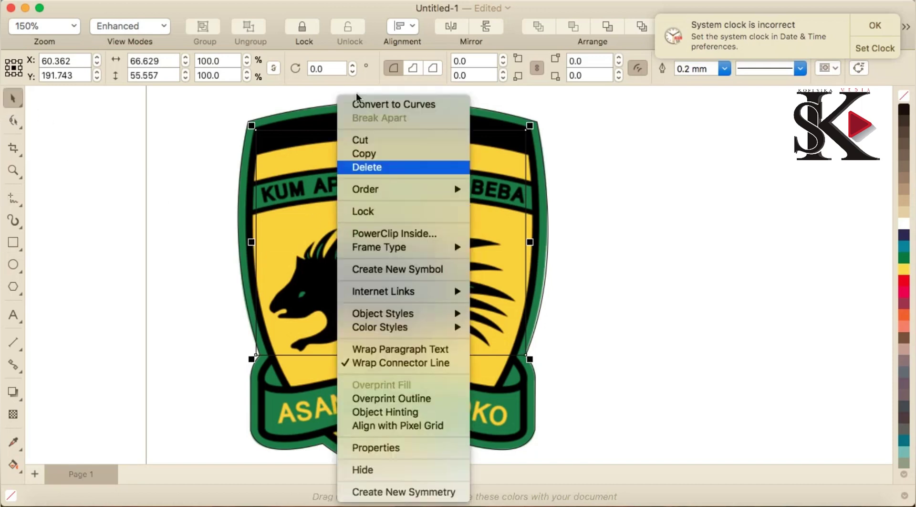
left_click(373, 102)
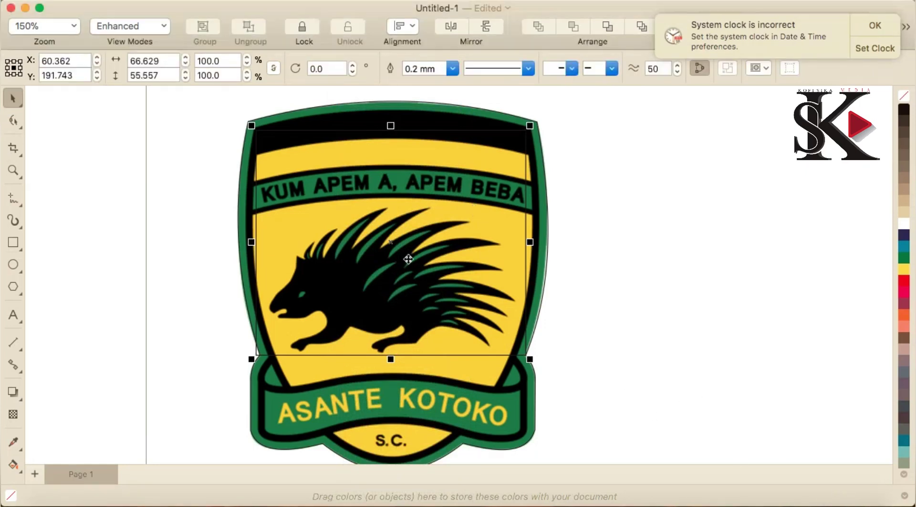
right_click(396, 176)
left_click(368, 134)
left_click(365, 137)
- Move the rectangle's two upper corner nodes onto the inner corners of the crest's green border
key("F10")
scroll(523, 133, "up", 2)
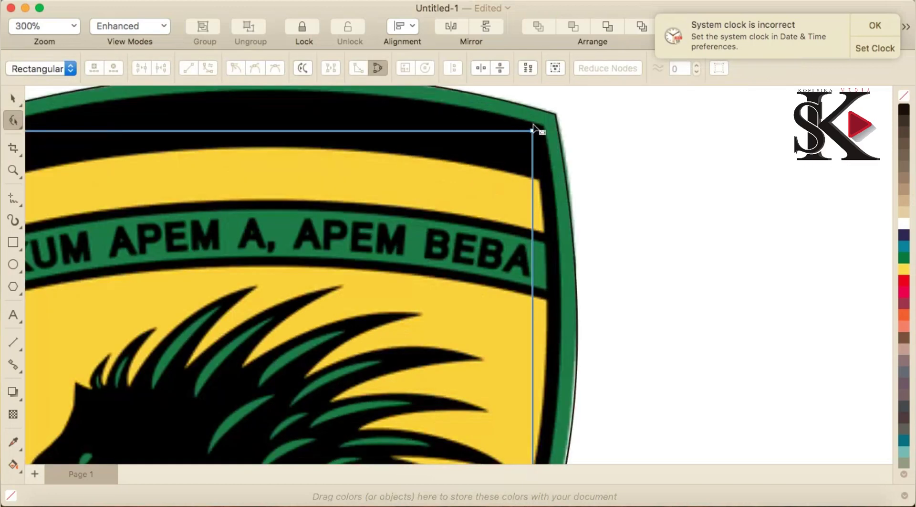
left_click_drag(533, 130, 540, 126)
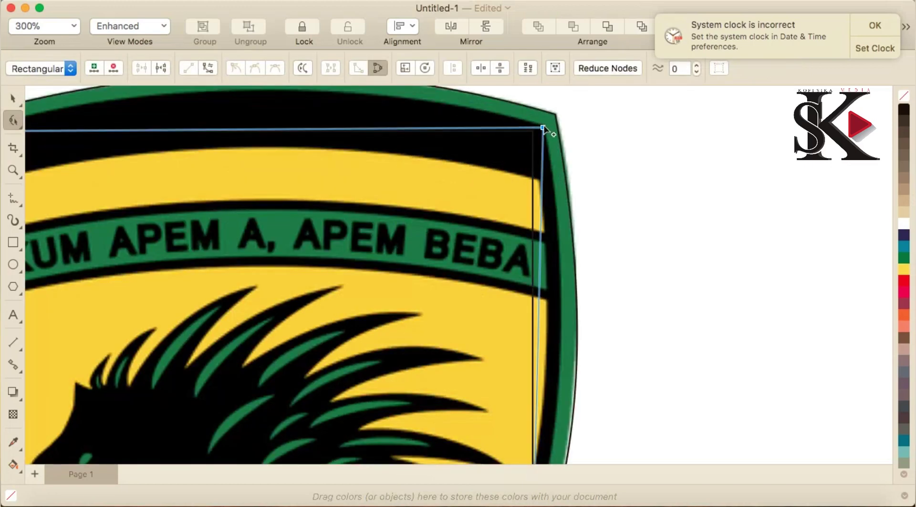
scroll(516, 152, "down", 2)
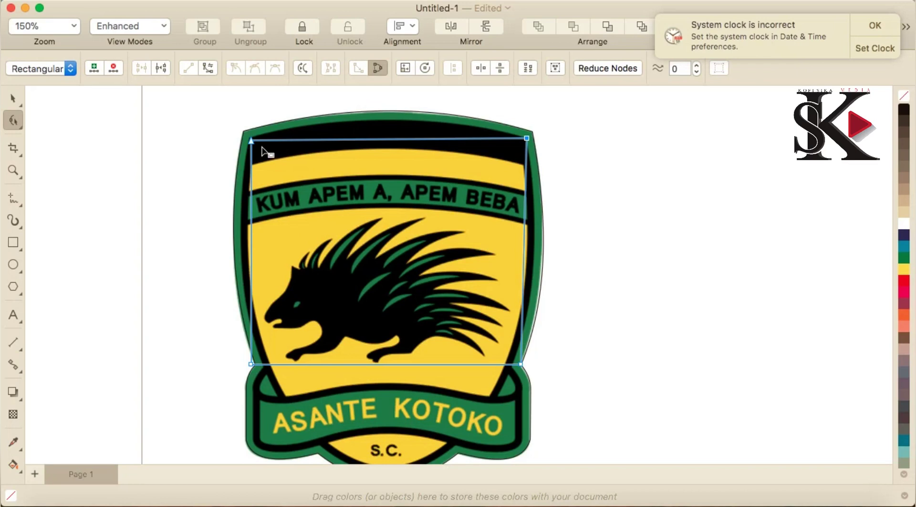
scroll(264, 152, "up", 2)
left_click_drag(240, 133, 237, 128)
scroll(239, 129, "down", 4)
scroll(328, 148, "up", 4)
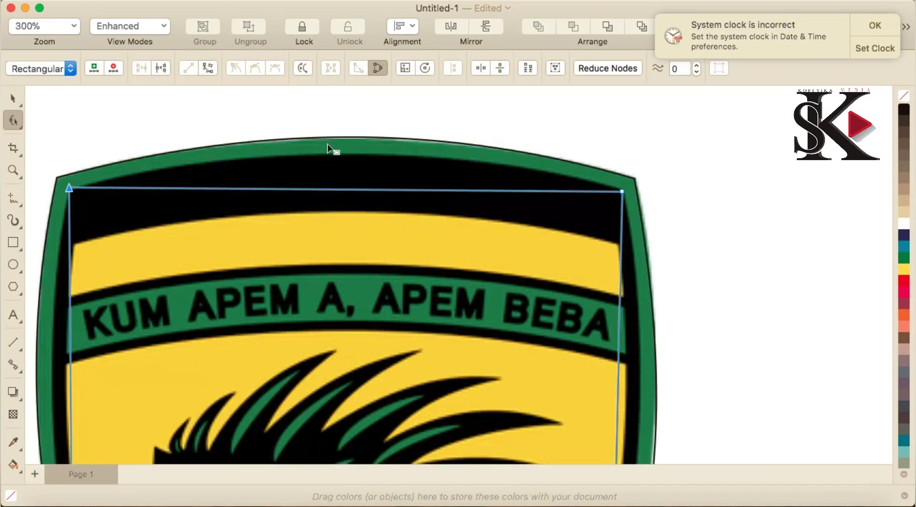
- Convert the inner shape's upper edge to a curve and bend it up to the green border's inner edge
right_click(328, 189)
left_click(367, 279)
left_click_drag(347, 192, 347, 155)
scroll(350, 195, "down", 5)
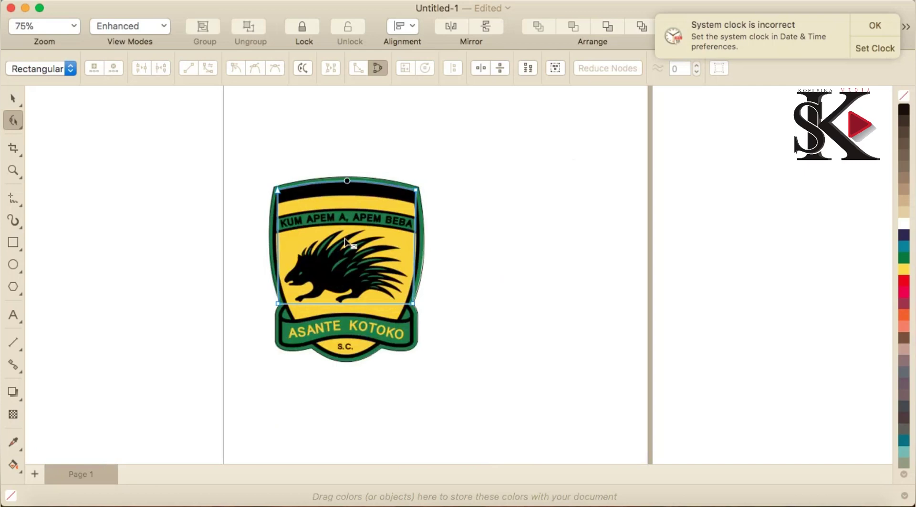
- Move the inner shape's lower-left node to the border's inner edge just above the ribbon
scroll(295, 312, "up", 2)
mouse_move(263, 302)
left_mouse_down()
mouse_move(285, 320)
mouse_move(275, 307)
left_mouse_up()
scroll(256, 312, "up", 2)
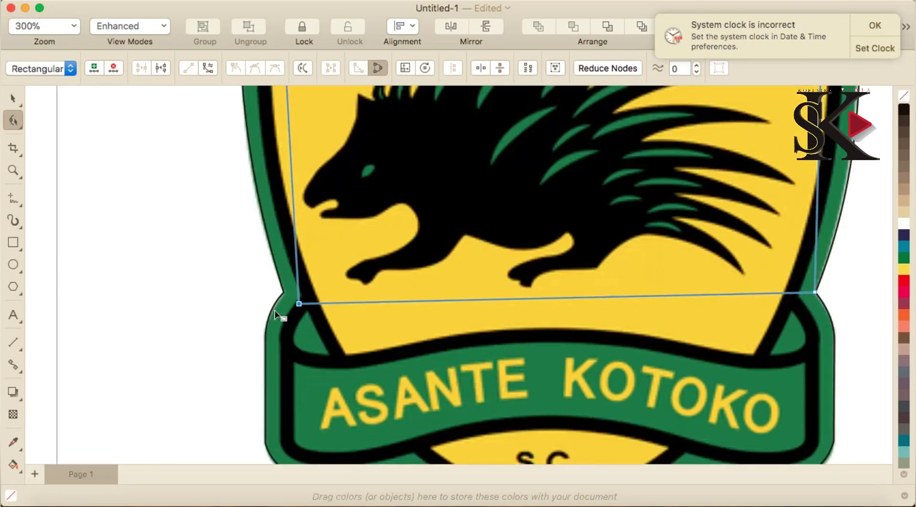
scroll(276, 312, "up", 2)
left_click_drag(373, 285, 382, 256)
scroll(382, 257, "down", 2)
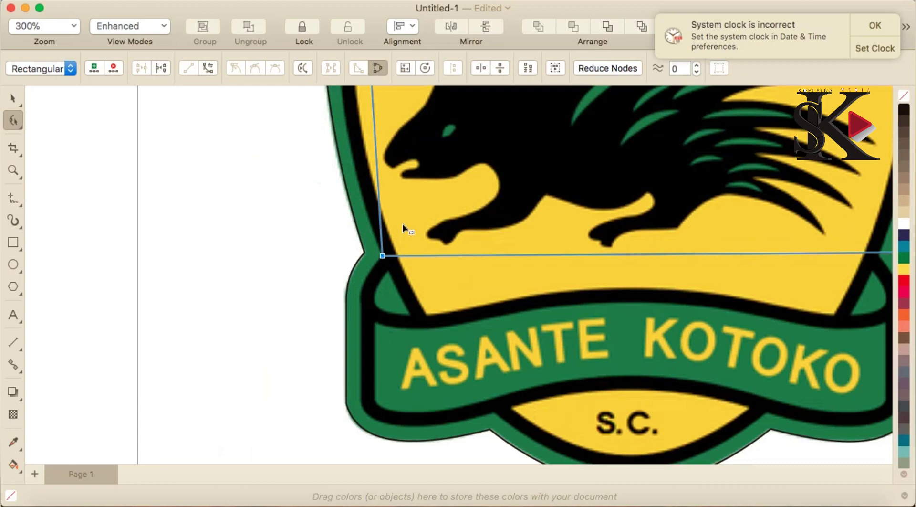
scroll(402, 225, "down", 3)
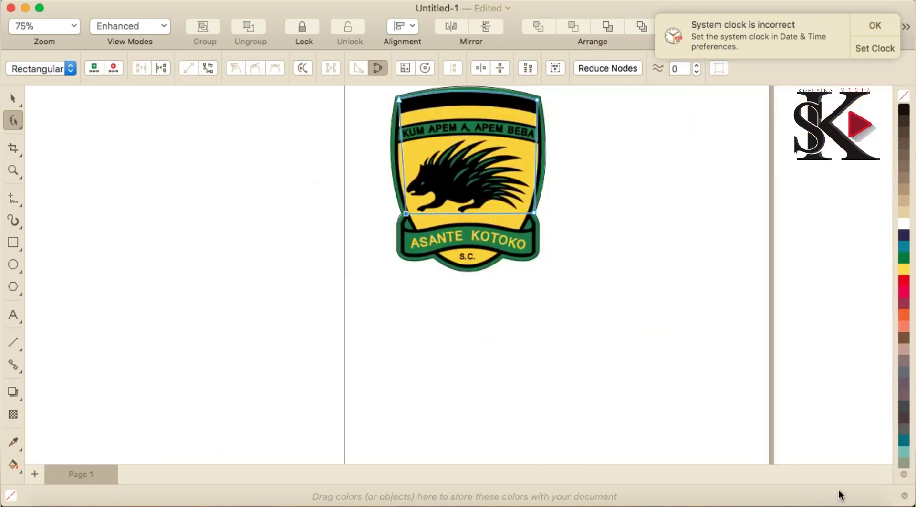
scroll(451, 188, "up", 2)
scroll(354, 243, "down", 1)
scroll(353, 234, "up", 1)
scroll(353, 231, "down", 3)
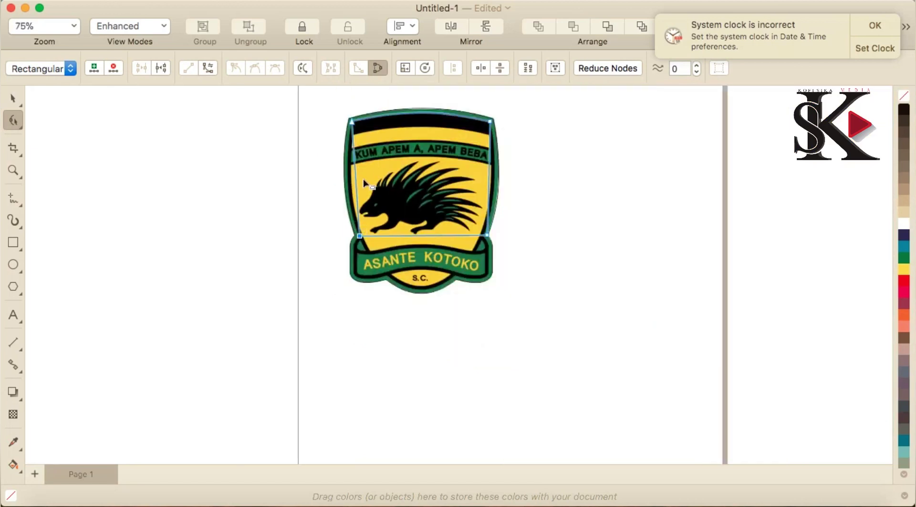
- Convert the inner shape's left edge to a curve and bend it outward along the green border
scroll(364, 181, "up", 2)
right_click(353, 166)
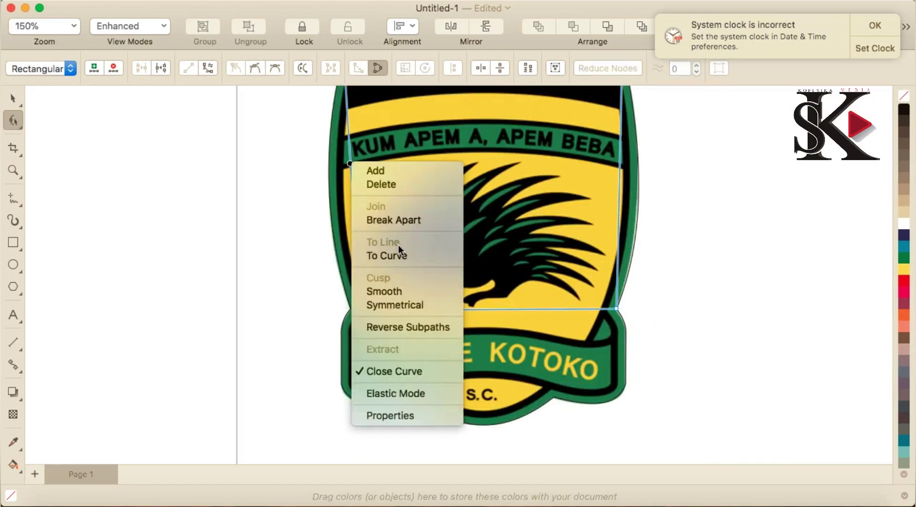
left_click(407, 254)
left_click_drag(360, 197, 338, 199)
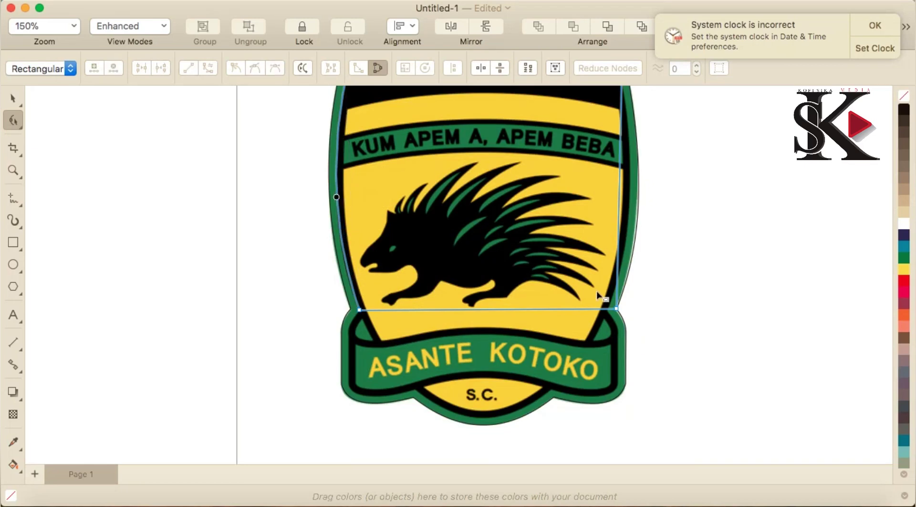
- Move the inner shape's lower-right node onto the black outline just above the ribbon
scroll(618, 306, "up", 3)
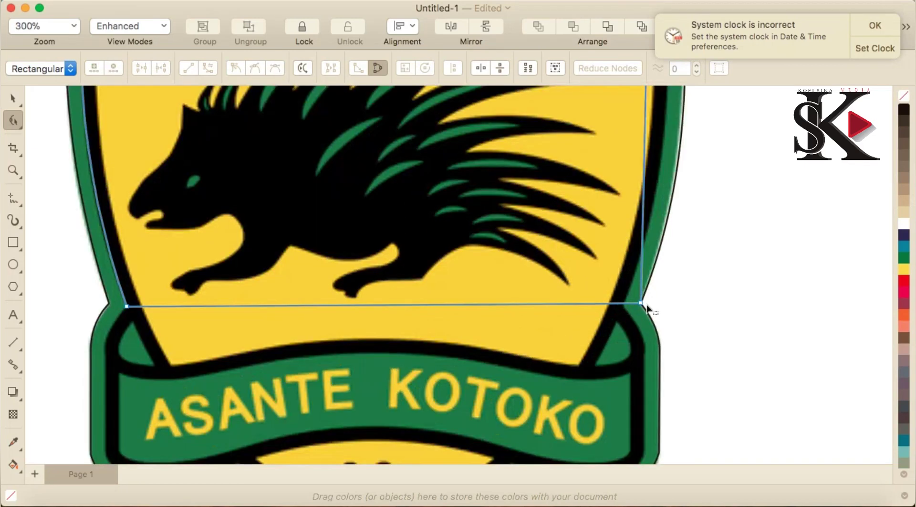
left_click(621, 309)
left_click_drag(623, 312, 630, 310)
scroll(630, 310, "down", 3)
- Convert the inner shape's right edge to a curve and bend it outward along the green border
right_click(634, 176)
left_click(688, 270)
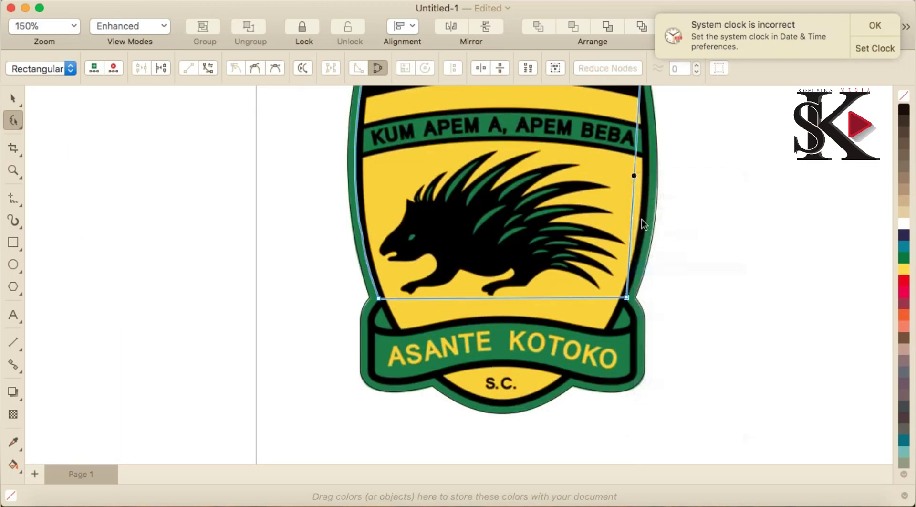
left_click(633, 201)
left_click_drag(634, 197, 648, 199)
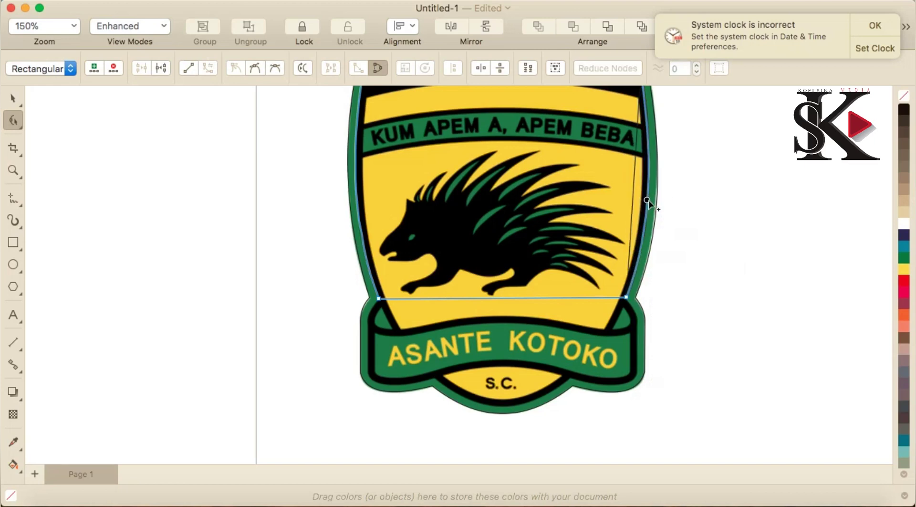
scroll(596, 316, "down", 2)
- Add an inner-shape node at the upper end of the ribbon's right edge and curve the segment above it along the black outline
scroll(603, 342, "up", 2)
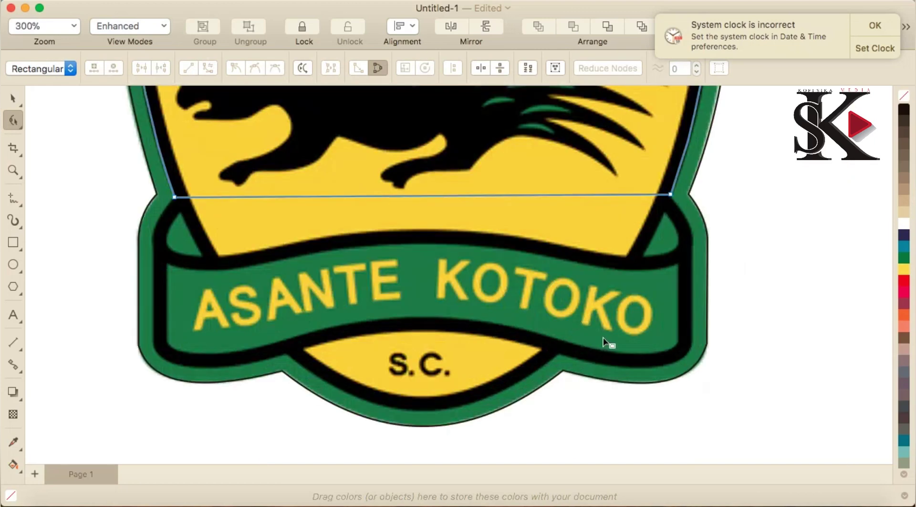
left_click(649, 198)
left_click_drag(670, 195, 691, 261)
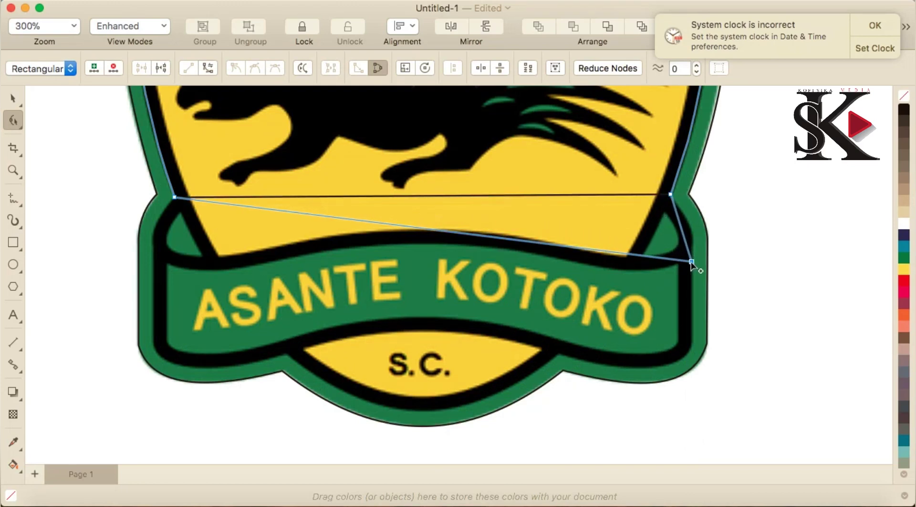
right_click(682, 229)
left_click(726, 316)
mouse_move(683, 231)
left_mouse_down()
mouse_move(695, 301)
mouse_move(681, 229)
left_mouse_up()
left_click(690, 230)
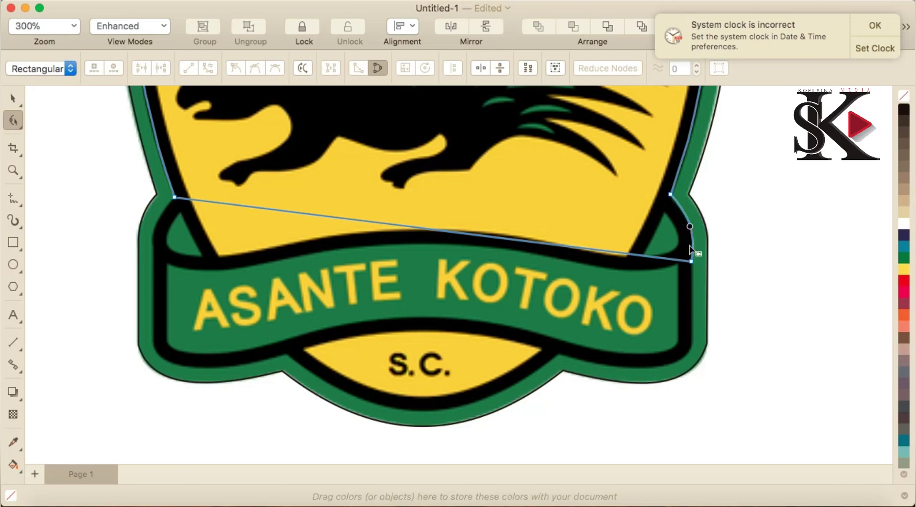
- Add inner-shape nodes at the lower end of the ribbon's right edge and the upper end of its left edge
left_click_drag(674, 260, 692, 344)
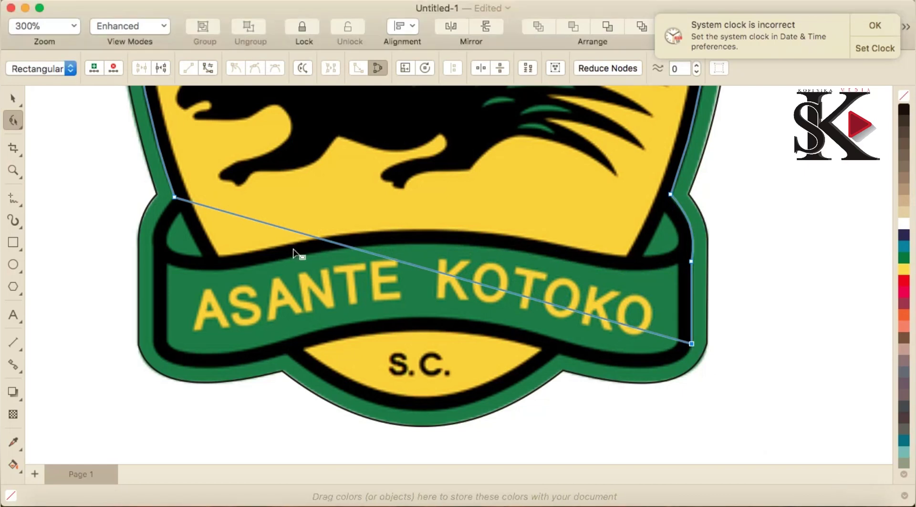
left_click(267, 224)
left_click_drag(267, 224, 153, 246)
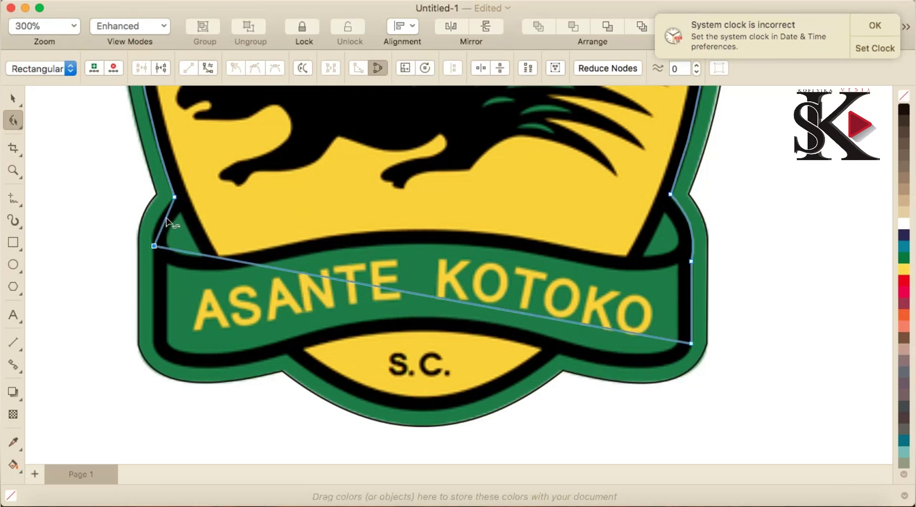
- Curve the segment above the ribbon's left edge along the black outline and add a node at that edge's lower end
right_click(166, 219)
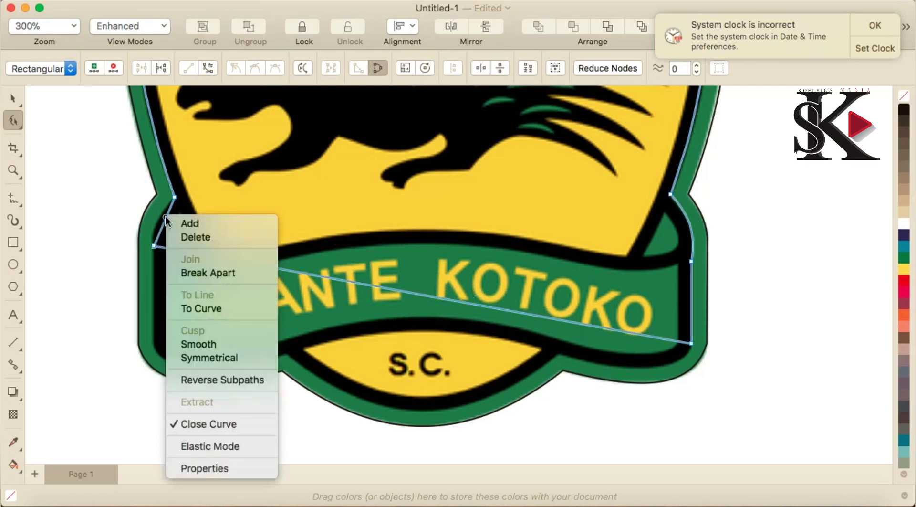
left_click(216, 307)
left_click_drag(164, 218, 156, 225)
left_click_drag(217, 262, 156, 347)
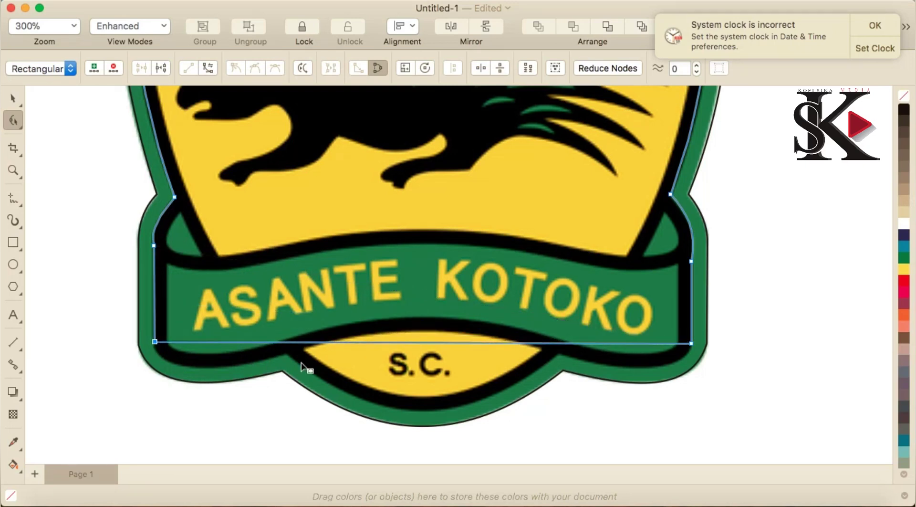
- Add a node where the ribbon's left underside meets the S.C. section and curve the segment around the ribbon's lower-left corner
left_click_drag(296, 345, 288, 356)
right_click(218, 347)
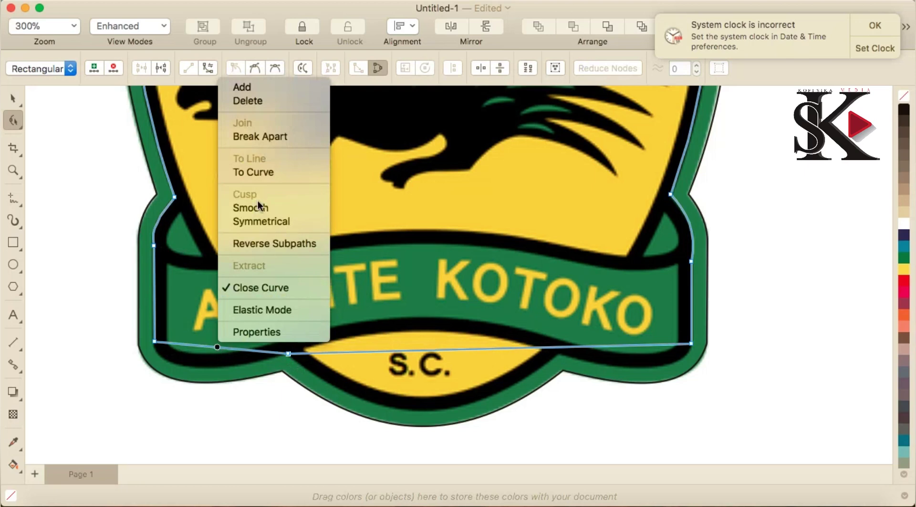
left_click(267, 173)
left_click_drag(225, 349, 194, 365)
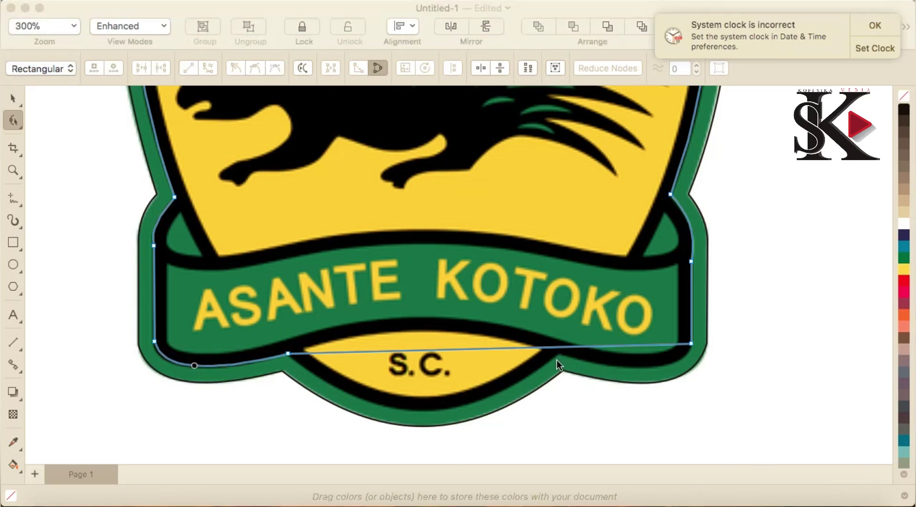
- Add a node where the ribbon's right underside meets the S.C. section and curve the segment around the ribbon's lower-right corner
scroll(557, 359, "up", 2)
left_click(567, 337)
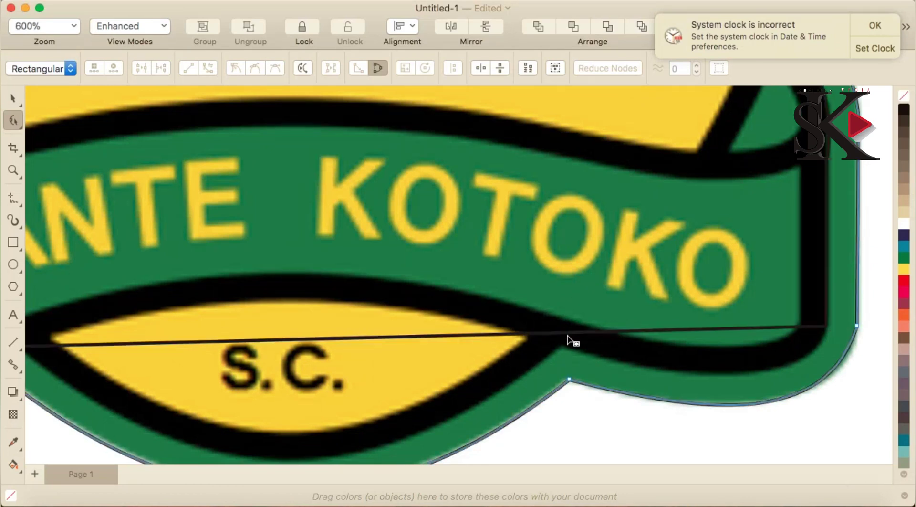
left_click(566, 333)
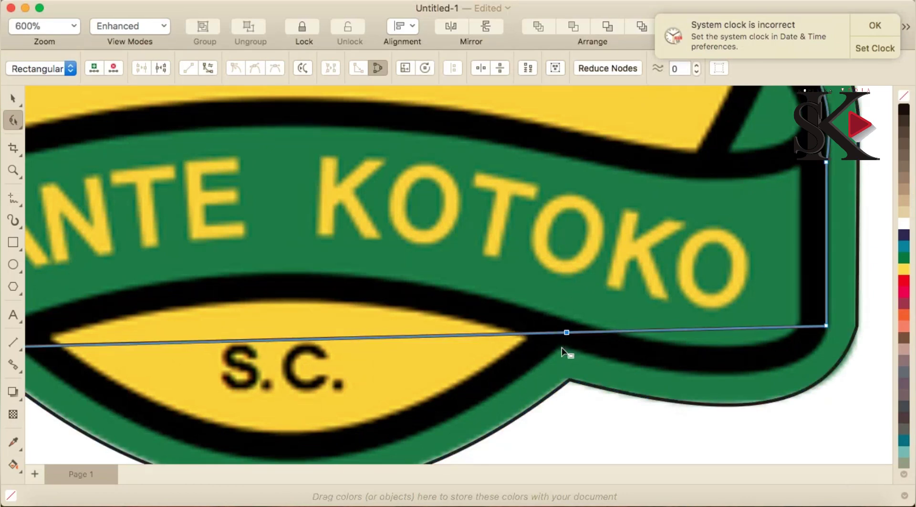
left_click_drag(567, 333, 564, 349)
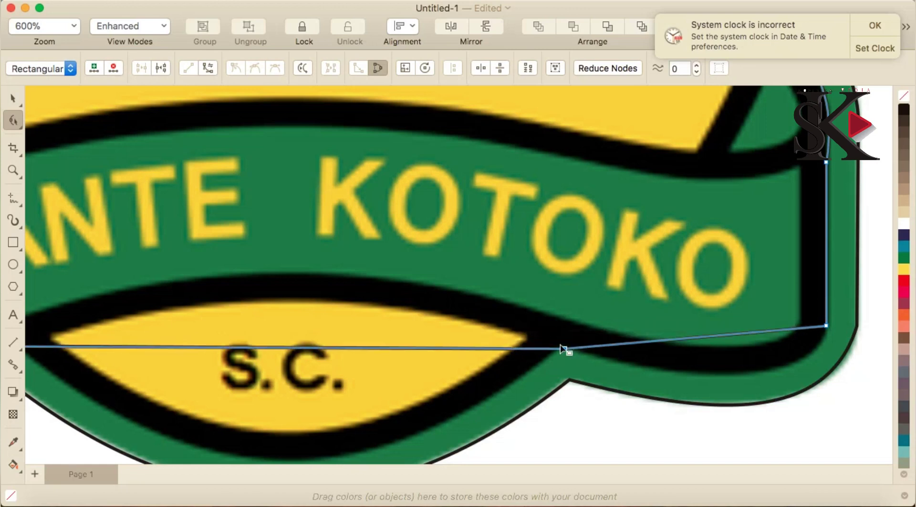
right_click(739, 333)
left_click(766, 159)
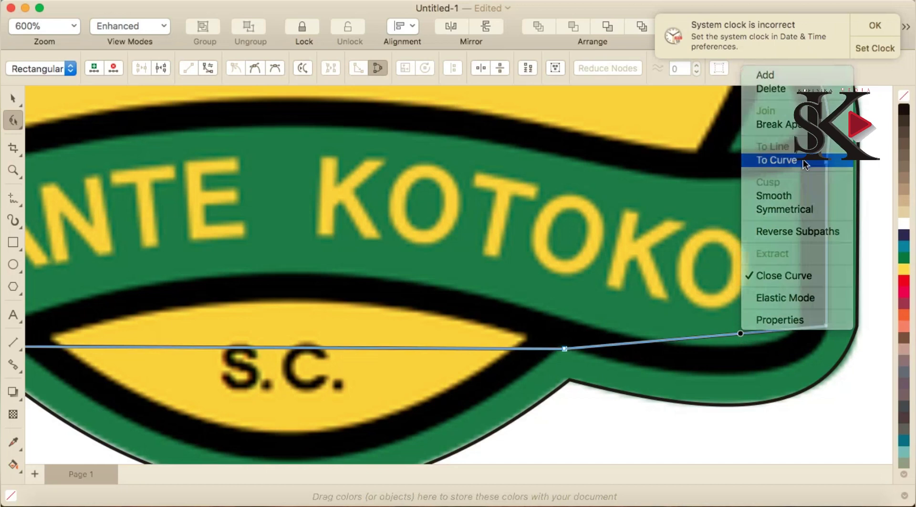
left_click_drag(722, 338, 755, 372)
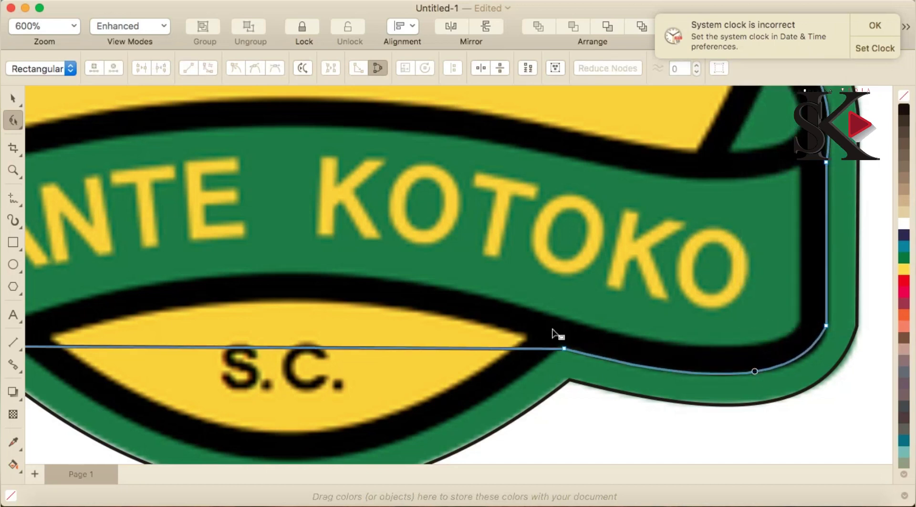
scroll(341, 333, "down", 2)
scroll(306, 352, "up", 2)
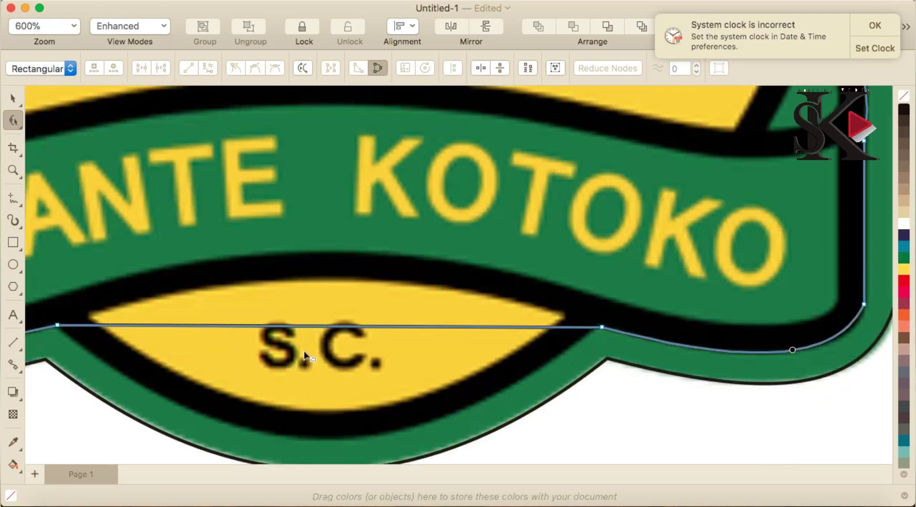
- Convert the inner shape's closing segment below the ribbon to a curve and bend it around the S.C. section's lower black outline
right_click(281, 326)
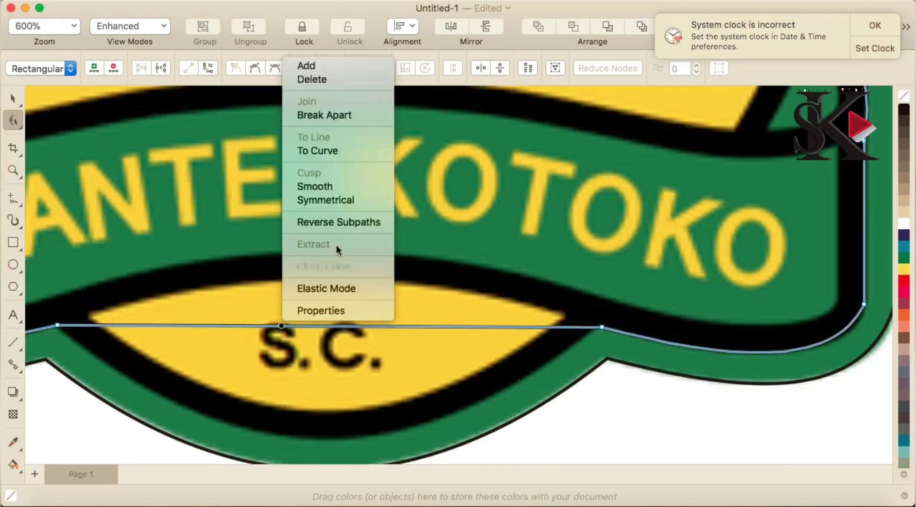
left_click(343, 153)
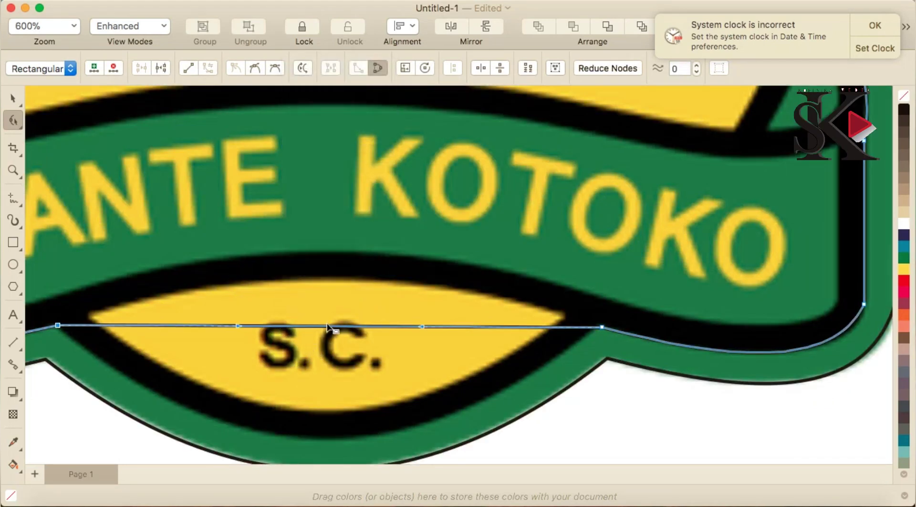
left_click_drag(328, 328, 320, 434)
scroll(321, 426, "down", 5)
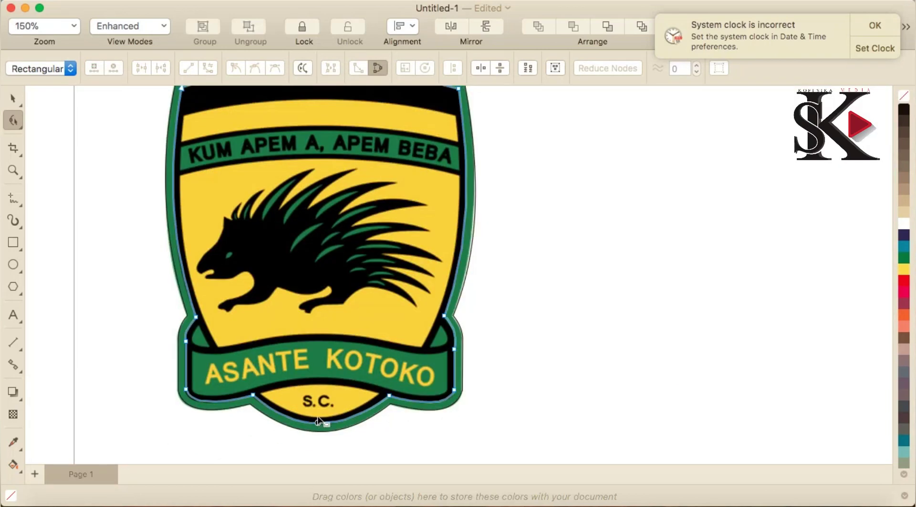
scroll(283, 420, "up", 3)
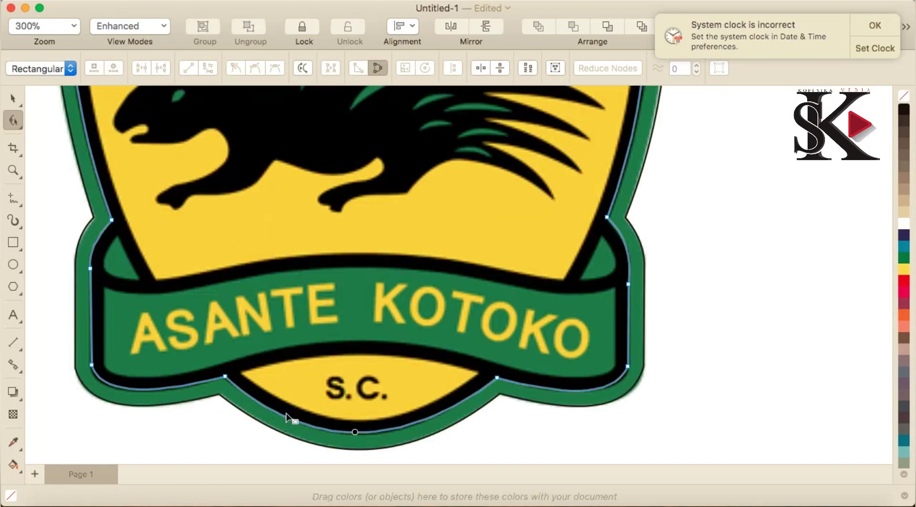
- Draw a rectangle about 15.3 by 3.7 mm over the yellow S.C. area and convert it to curves
left_click(13, 244)
mouse_move(255, 366)
left_mouse_down()
mouse_move(317, 395)
mouse_move(381, 395)
left_mouse_up()
left_click(13, 122)
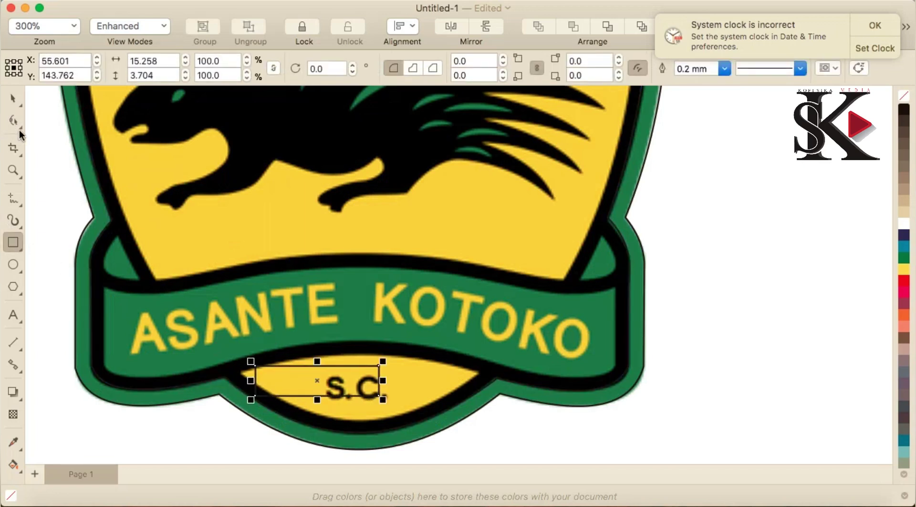
right_click(350, 377)
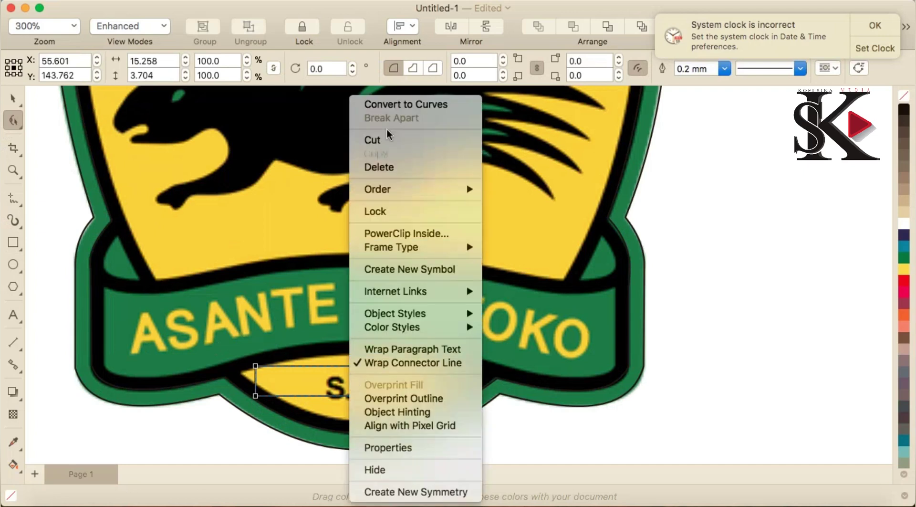
left_click(409, 101)
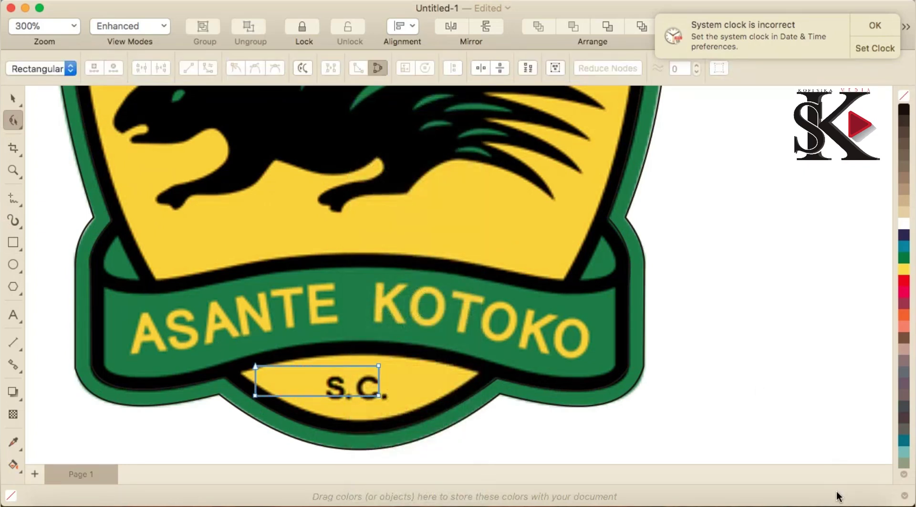
- Place the rectangle's upper corners on the yellow S.C. area's two tips and curve the segment between them along its upper edge
scroll(284, 378, "up", 3)
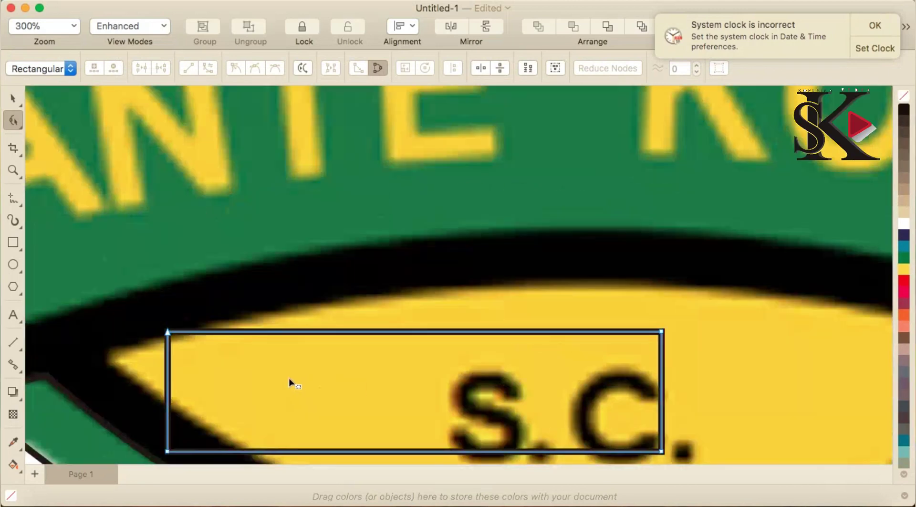
left_click_drag(168, 334, 111, 353)
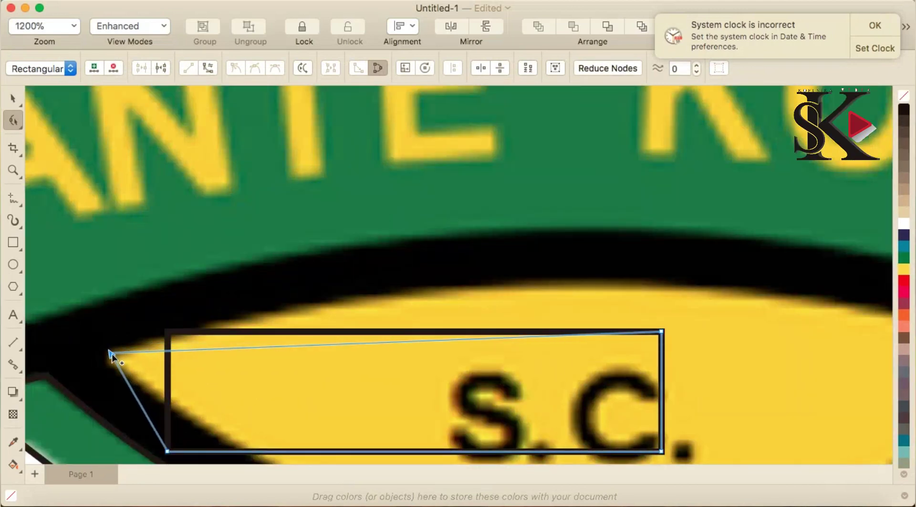
scroll(153, 356, "down", 3)
scroll(276, 364, "up", 2)
left_click_drag(286, 338, 486, 350)
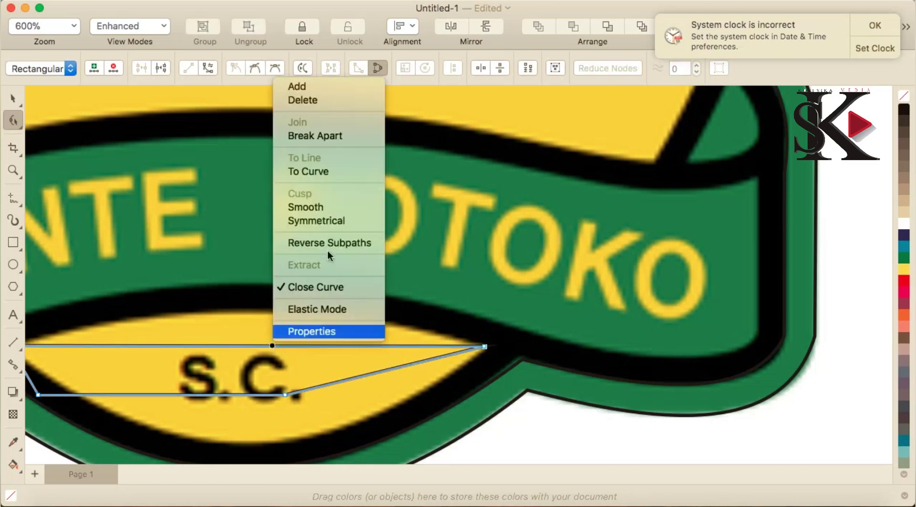
left_click(330, 173)
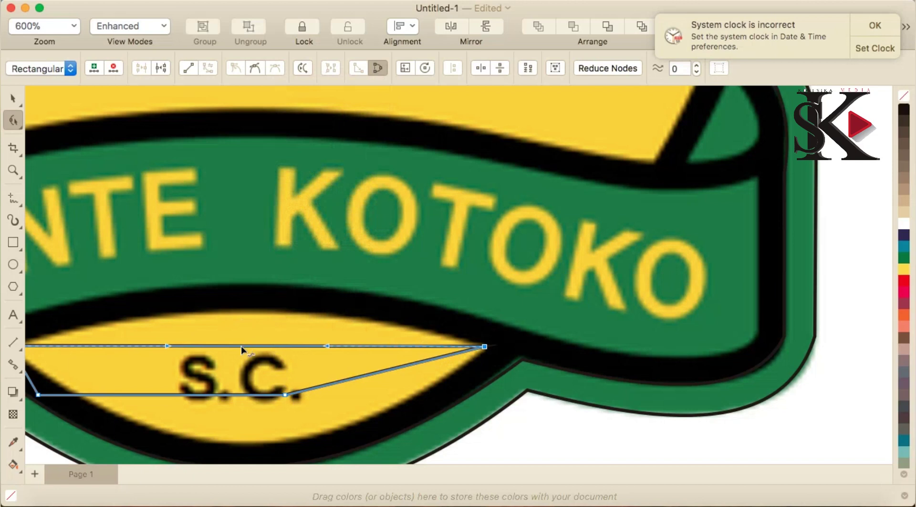
left_click_drag(242, 348, 250, 313)
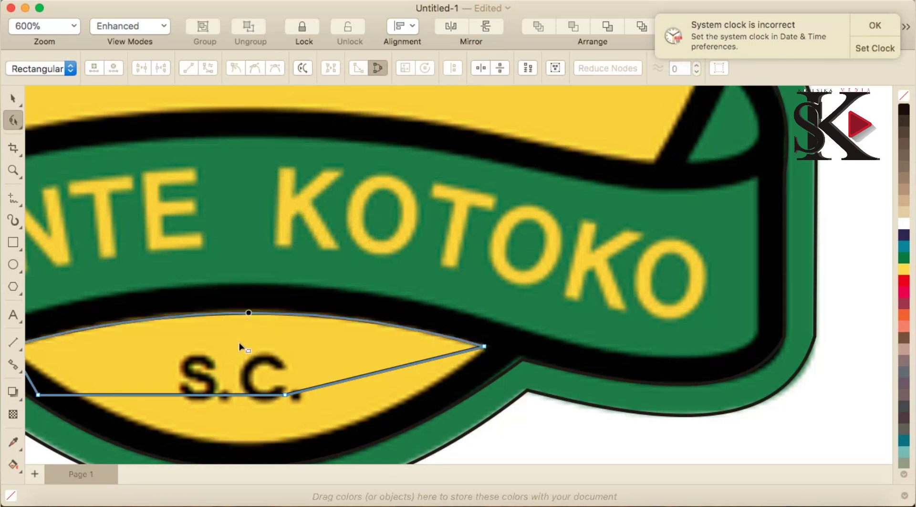
- Move the S.C. shape's lower-left node to the yellow area's lowest point and delete the lower-right node
scroll(239, 349, "down", 3)
scroll(207, 370, "up", 3)
left_click_drag(67, 370, 270, 419)
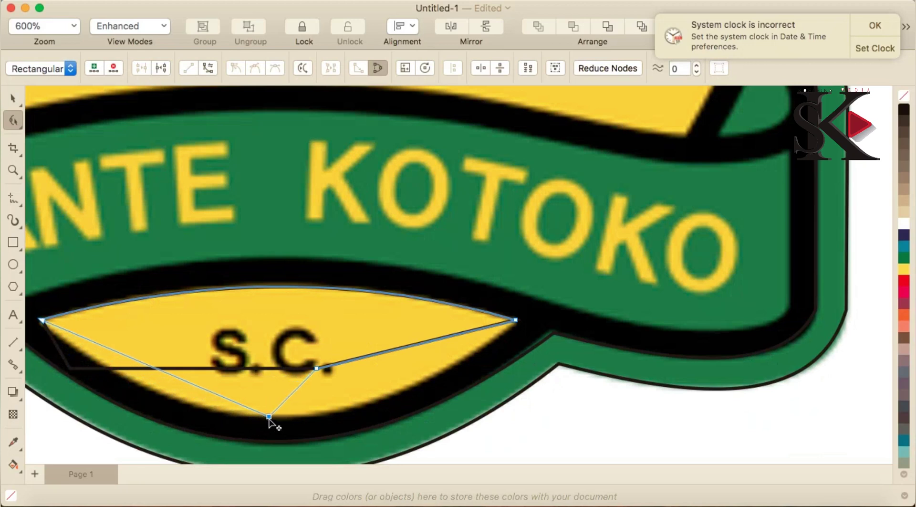
right_click(317, 368)
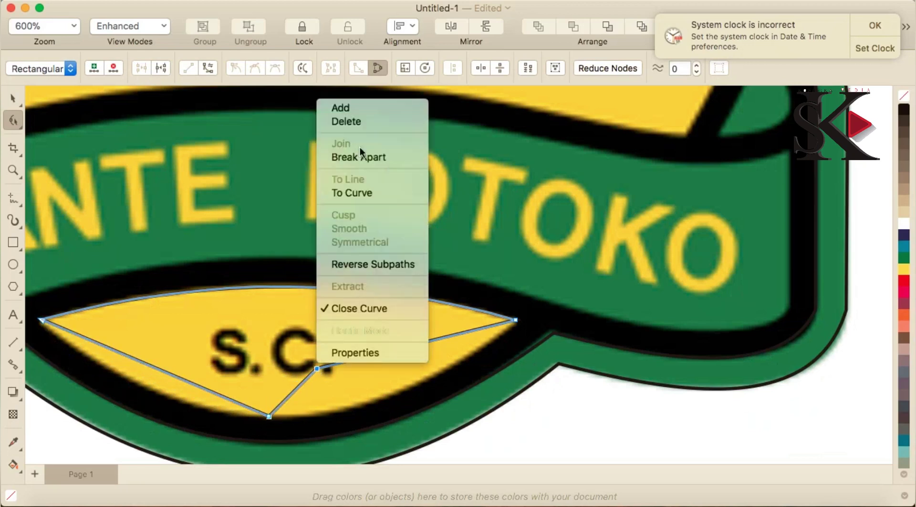
left_click(354, 122)
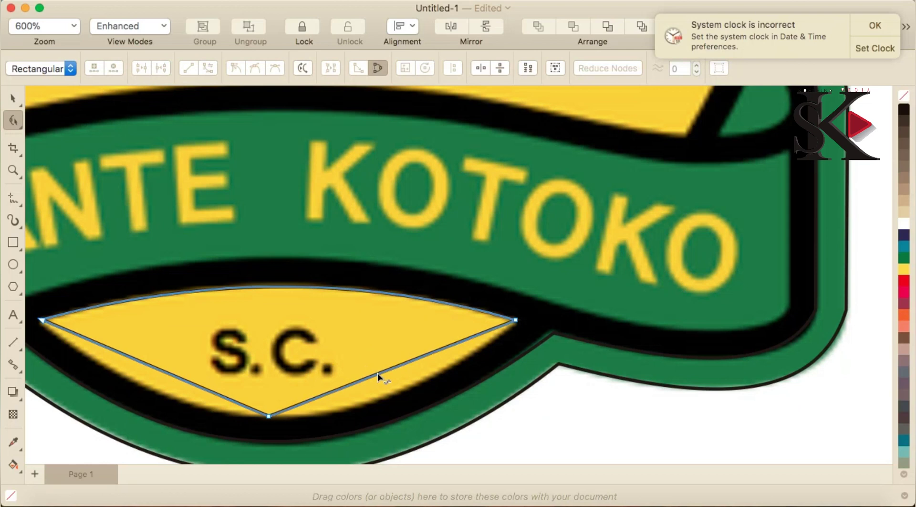
- Convert the S.C. shape's two lower segments to curves and bend them along the yellow area's lower edge
right_click(377, 373)
left_click(418, 199)
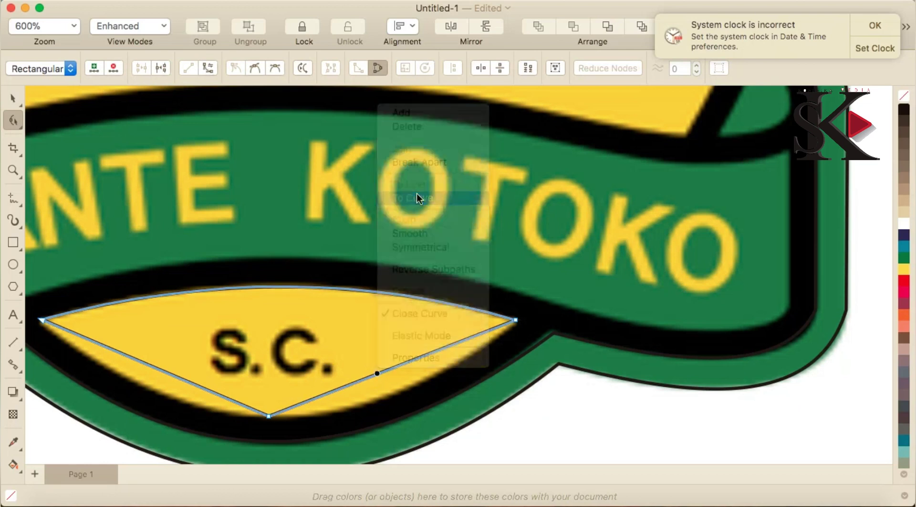
left_click(385, 379)
left_click_drag(383, 374, 392, 395)
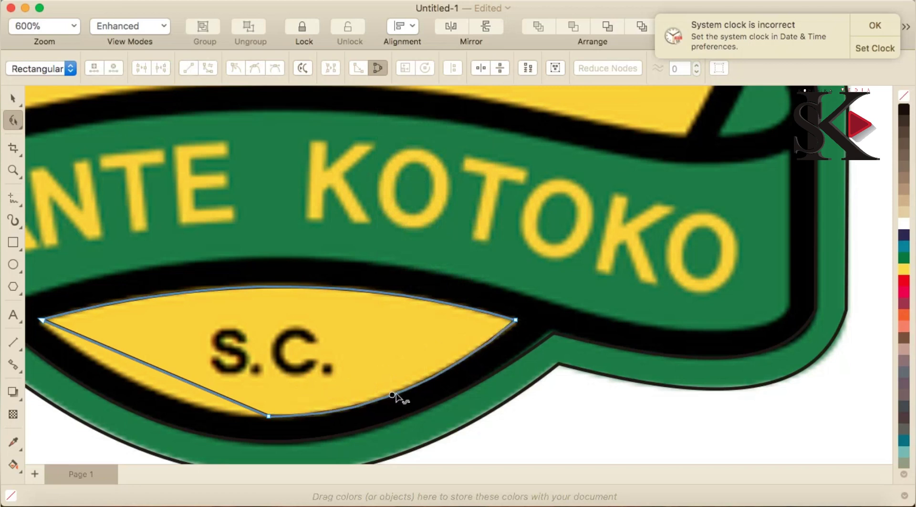
right_click(143, 364)
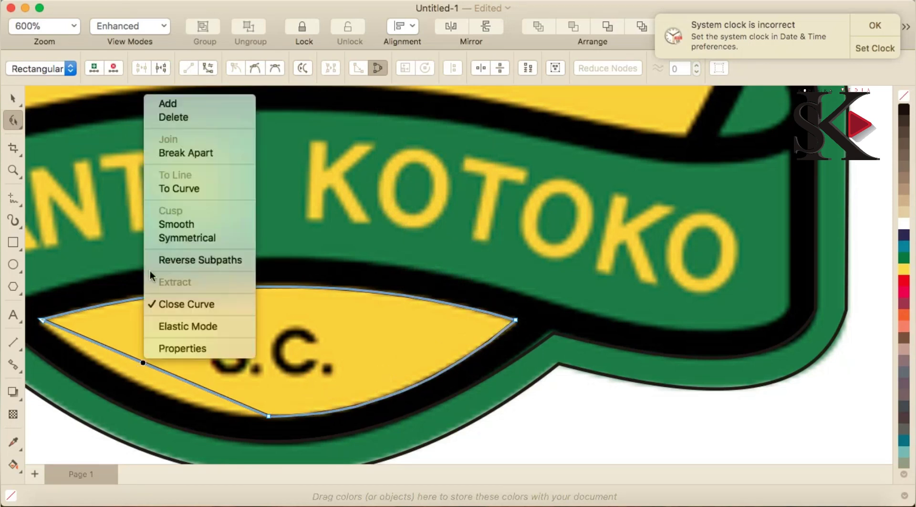
left_click(192, 188)
left_click_drag(155, 368, 143, 382)
- Draw a rectangle about 52.1 by 7.1 mm over the green ASANTE KOTOKO ribbon and convert it to curves
scroll(148, 371, "down", 2)
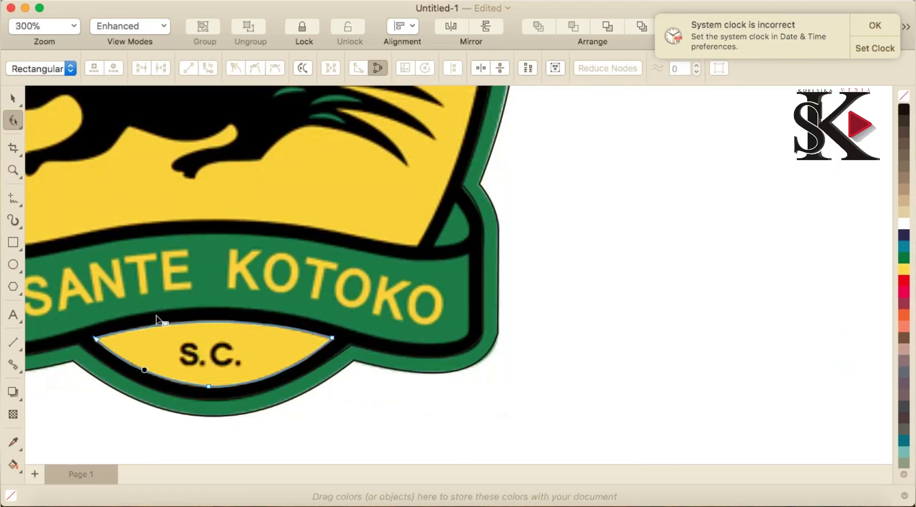
scroll(156, 315, "down", 1)
scroll(88, 327, "up", 2)
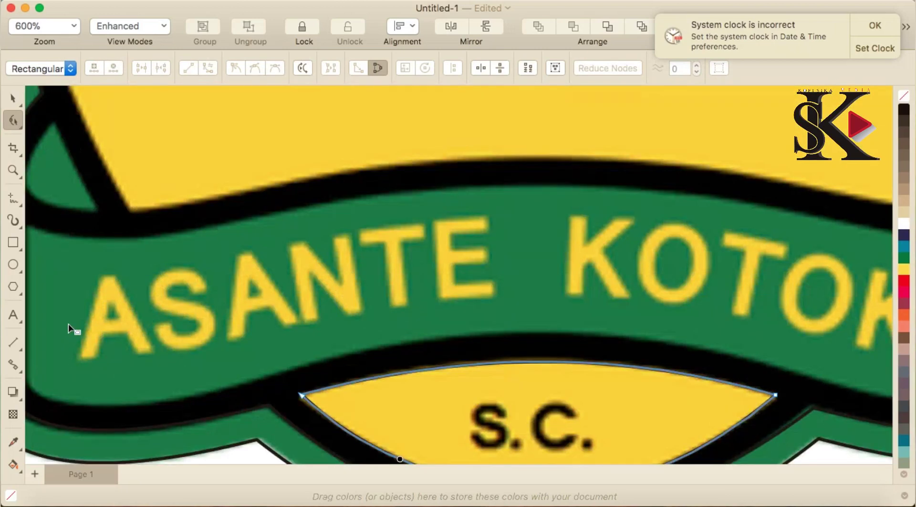
scroll(67, 323, "down", 2)
scroll(38, 322, "up", 1)
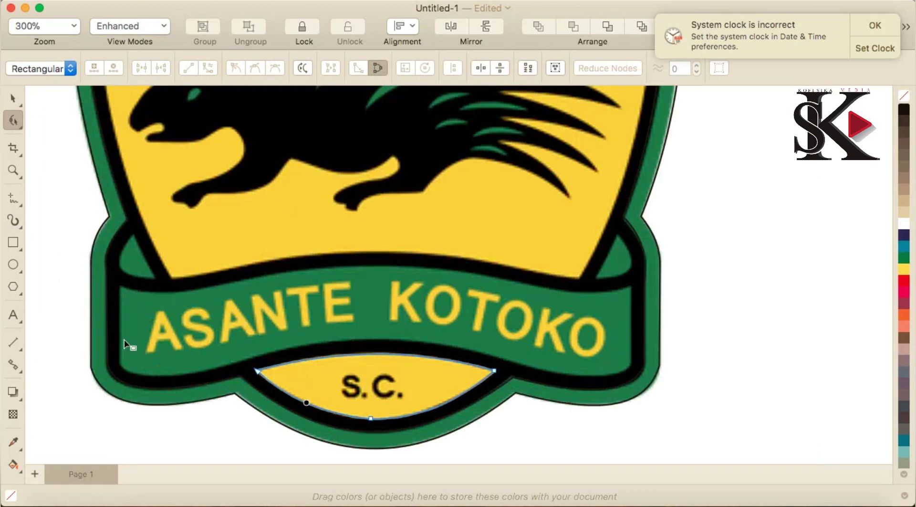
left_click(13, 244)
mouse_move(127, 294)
left_mouse_down()
mouse_move(303, 379)
mouse_move(550, 352)
left_mouse_up()
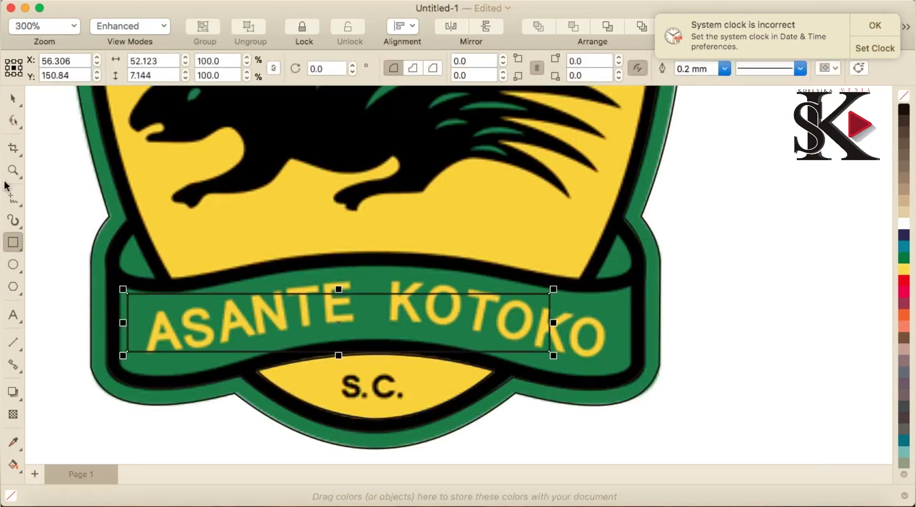
left_click(12, 123)
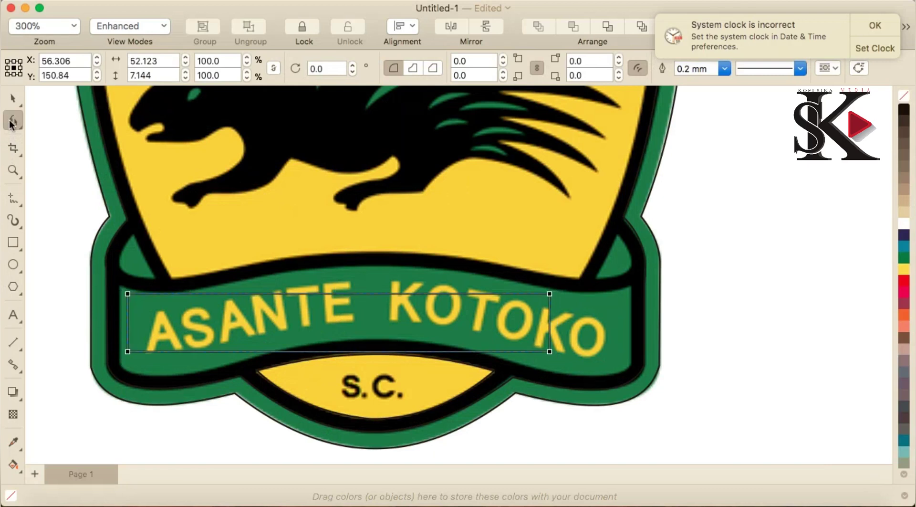
right_click(477, 339)
left_click(550, 103)
- Move the right and lower-left corners to the green ribbon's ends and add two raised nodes on the lower edge
left_click_drag(551, 295, 632, 288)
left_click_drag(556, 352, 631, 365)
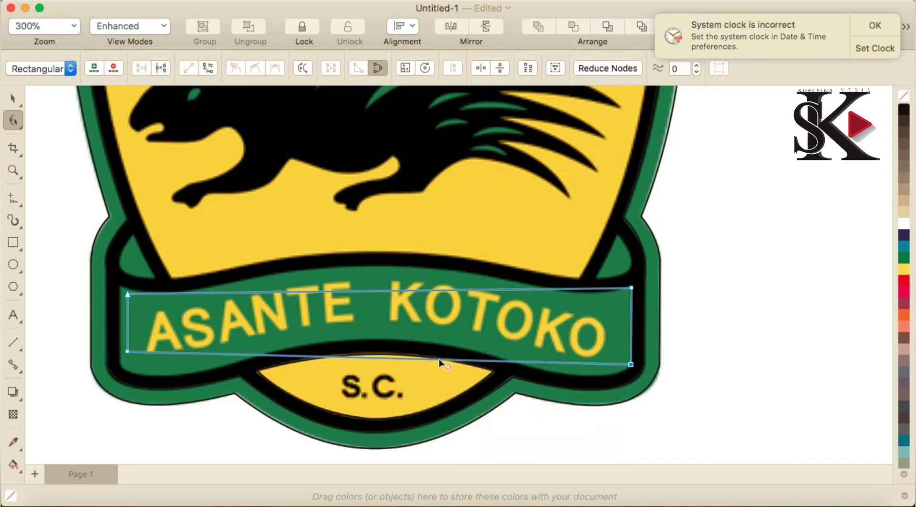
left_click_drag(127, 353, 120, 363)
left_click_drag(256, 364, 279, 350)
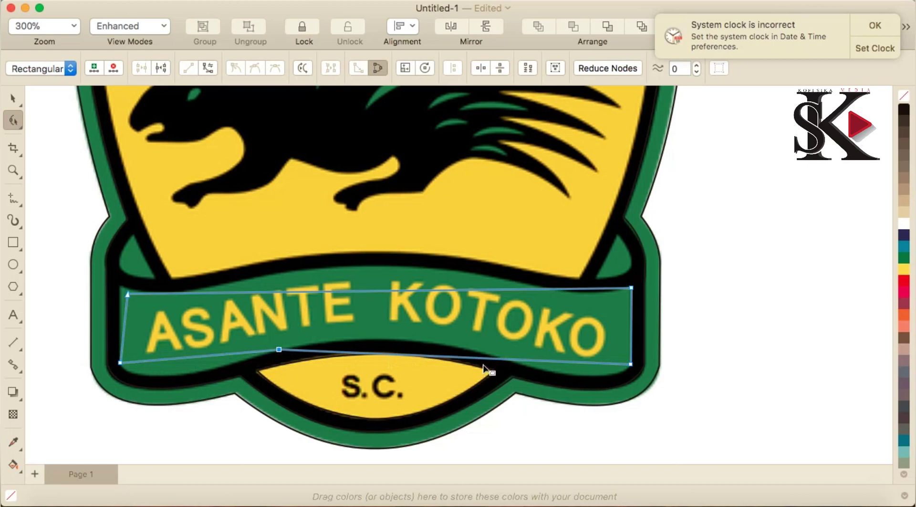
left_click_drag(486, 364, 469, 351)
- Convert the ribbon shape's lower-right segment to a curve and bend it along the green ribbon's underside
right_click(553, 360)
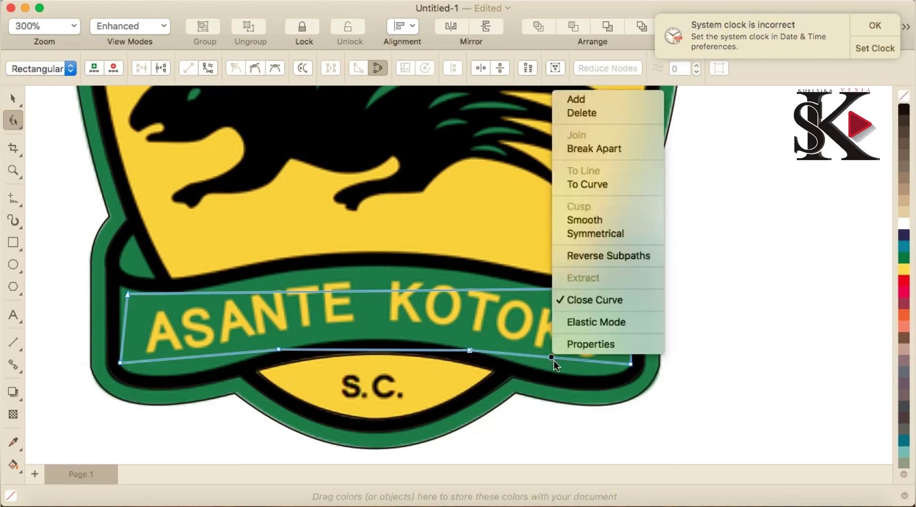
left_click(611, 184)
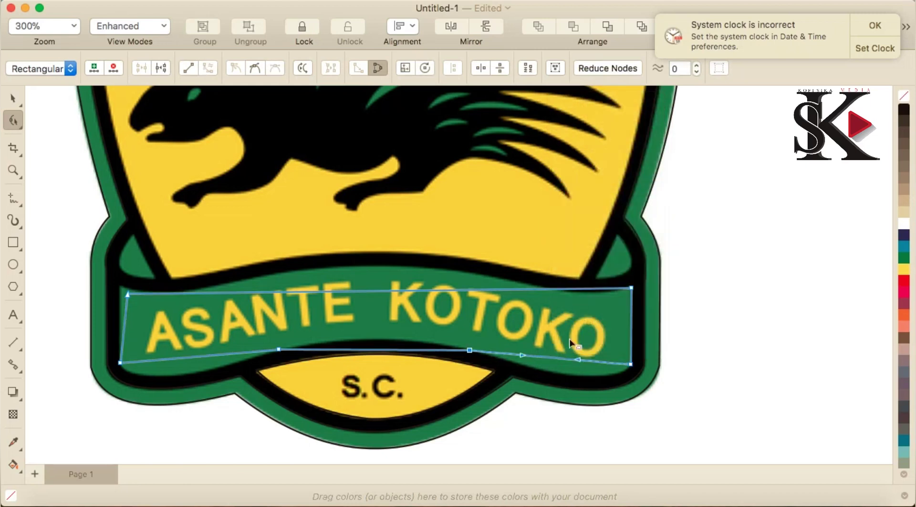
left_click_drag(560, 359, 582, 375)
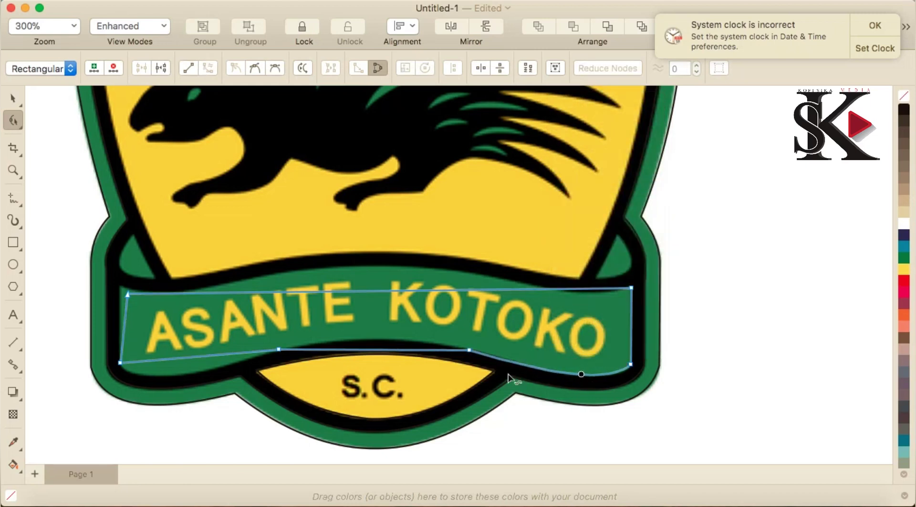
- Convert the ribbon shape's lower middle segment to a curve and arch it along the green edge above the S.C. section
right_click(334, 353)
left_click(348, 354)
left_click(348, 350)
right_click(349, 350)
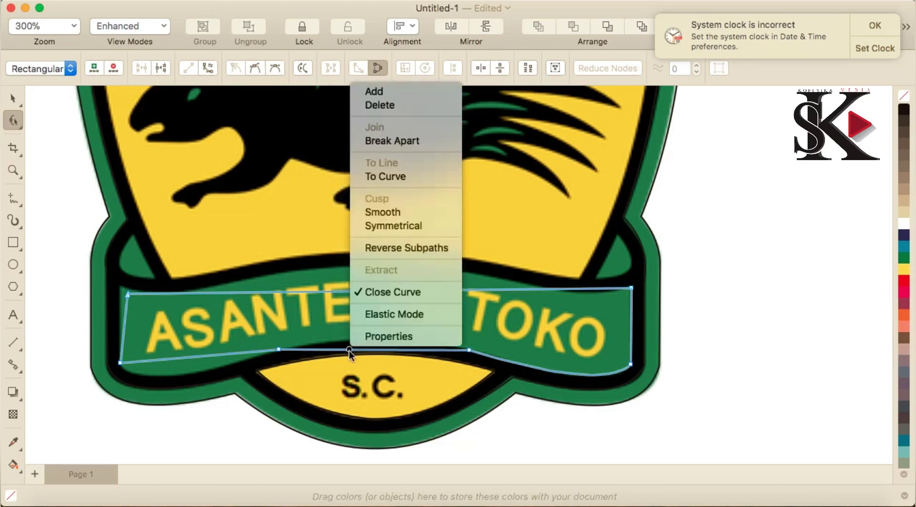
left_click(421, 176)
left_click_drag(366, 349, 369, 340)
- Convert the ribbon shape's lower-left segment to a curve and bend it along the green ribbon's underside
right_click(186, 359)
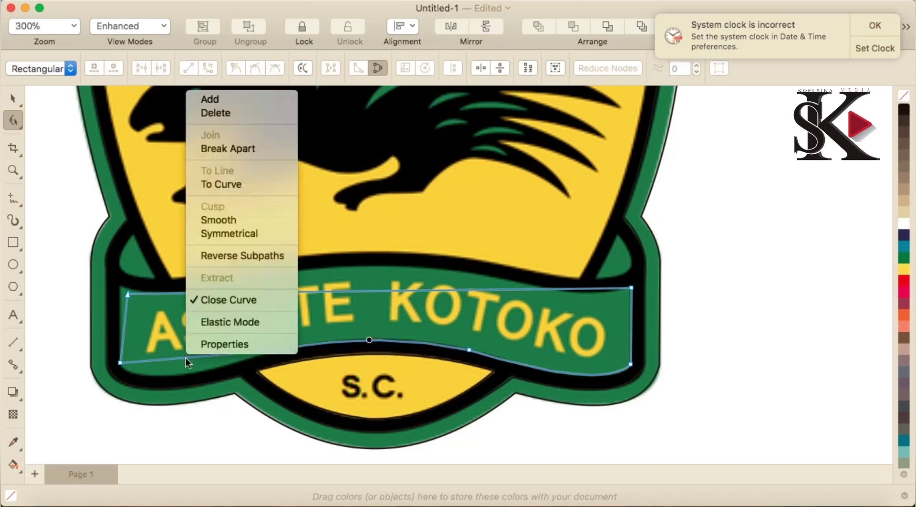
left_click(245, 182)
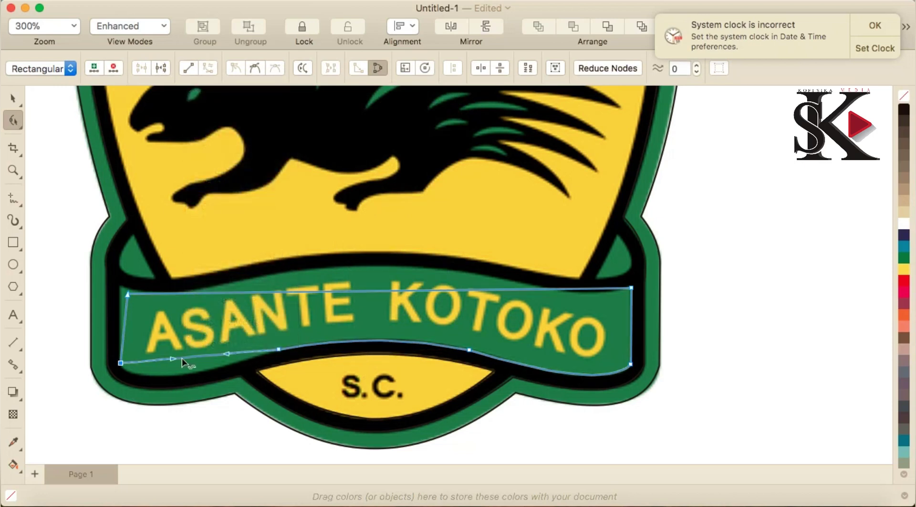
left_click_drag(182, 358, 163, 377)
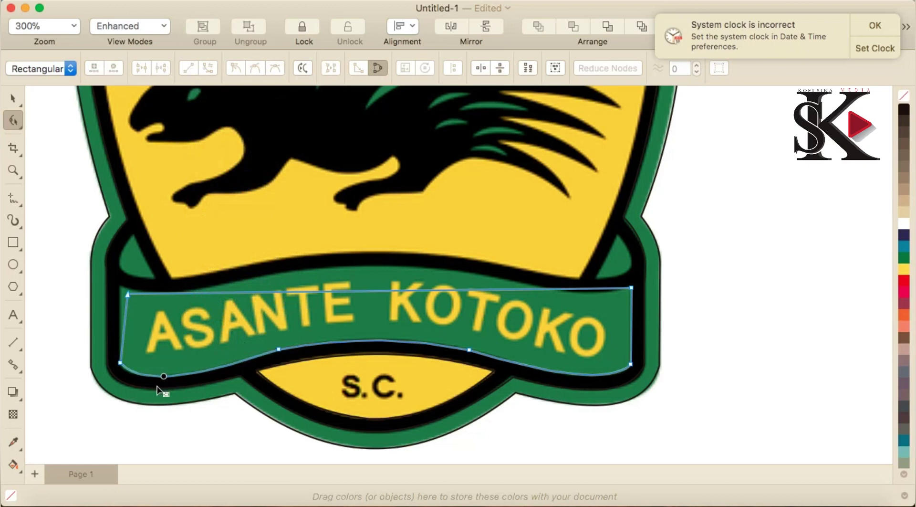
- Move the upper-left node to the green ribbon's corner and add a raised node on the left part of the top edge
left_click_drag(128, 294, 121, 288)
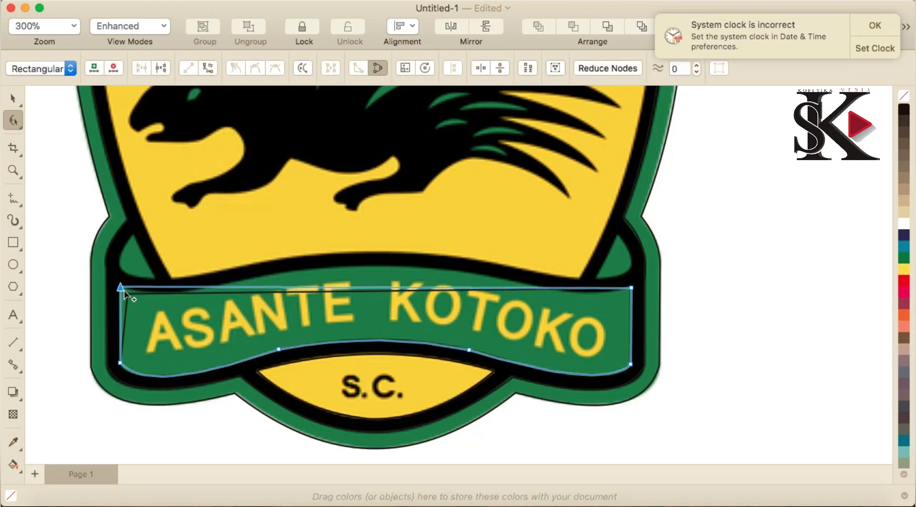
double_click(244, 288)
left_click_drag(244, 288, 254, 277)
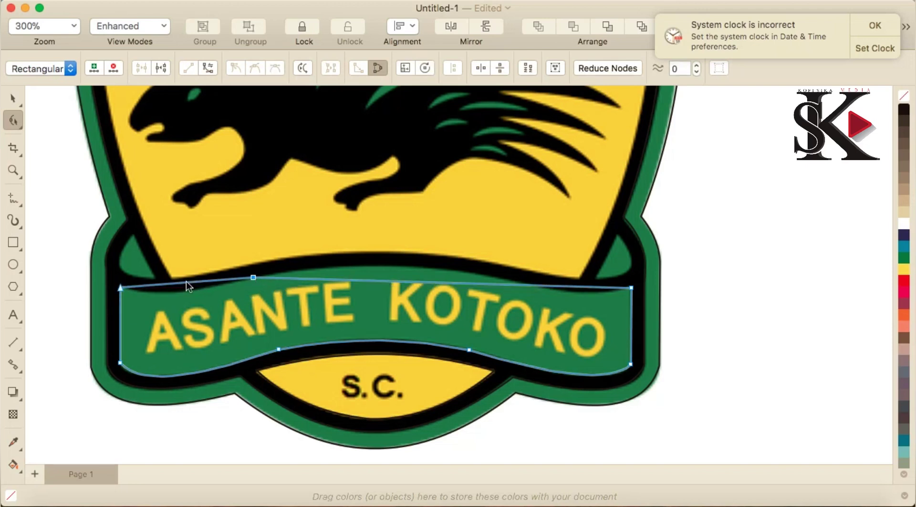
- Convert the ribbon shape's upper-left segment to a curve and bend it down along the green ribbon's top edge
right_click(186, 282)
left_click(208, 335)
left_click_drag(172, 288, 170, 292)
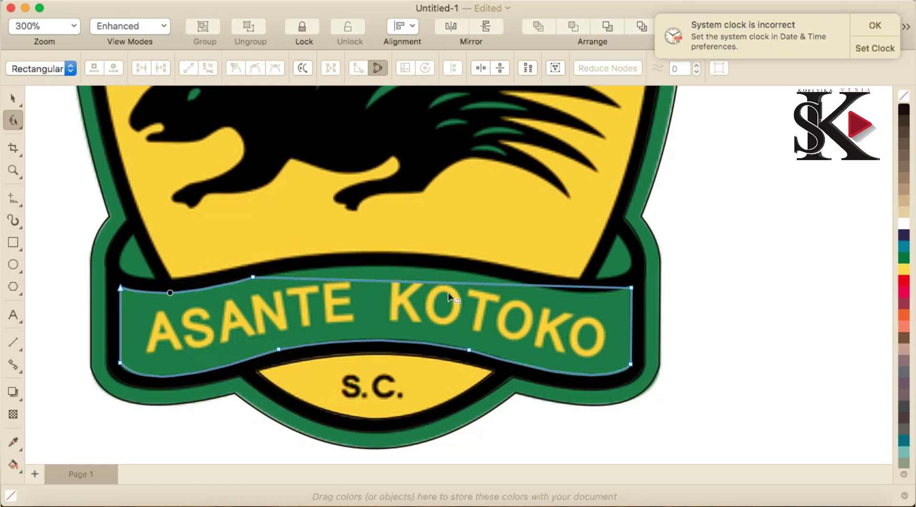
- Add a node on the right part of the ribbon shape's top edge and bend the curved upper-right segment down along the green edge
left_click(528, 286)
right_click(564, 285)
left_click(595, 333)
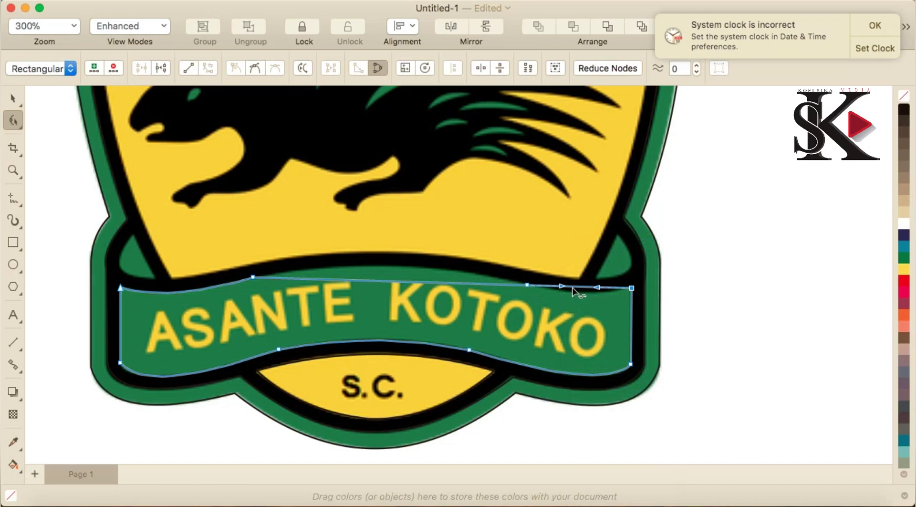
left_click(577, 293)
- Convert the ribbon shape's upper middle segment to a curve and arch it up along the green ribbon's top edge
left_click(382, 280)
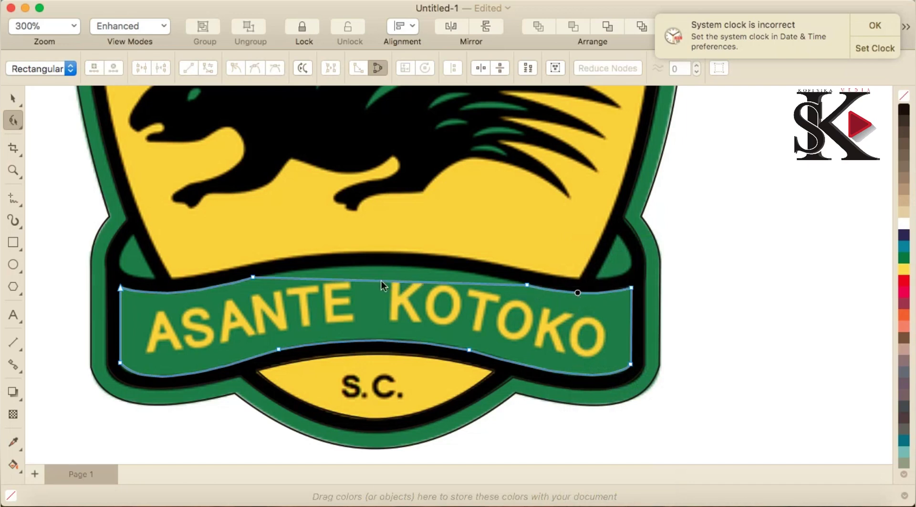
right_click(382, 280)
left_click(421, 329)
left_click_drag(391, 282, 393, 268)
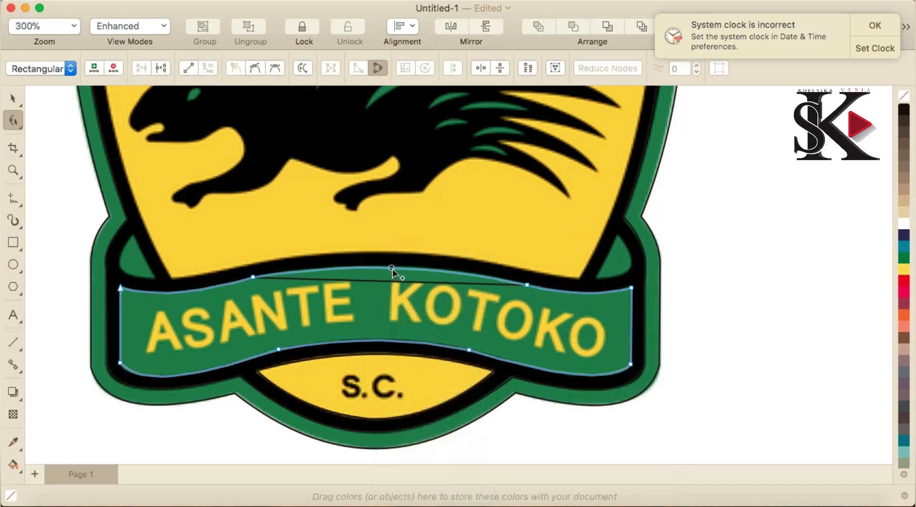
- Draw a rectangle about 2.8 by 3.6 mm over the small green fold above the ribbon's left end and convert it to curves
left_click(13, 245)
left_click_drag(117, 237, 148, 274)
left_click(12, 123)
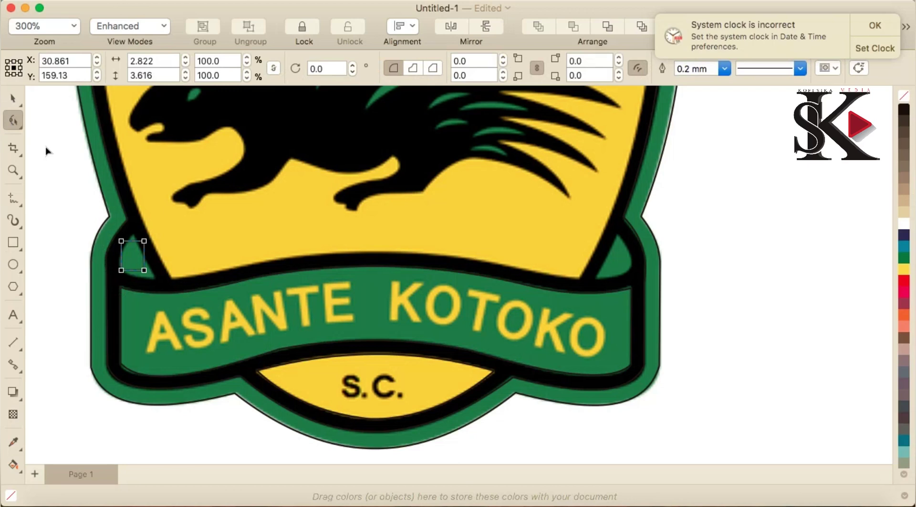
right_click(134, 260)
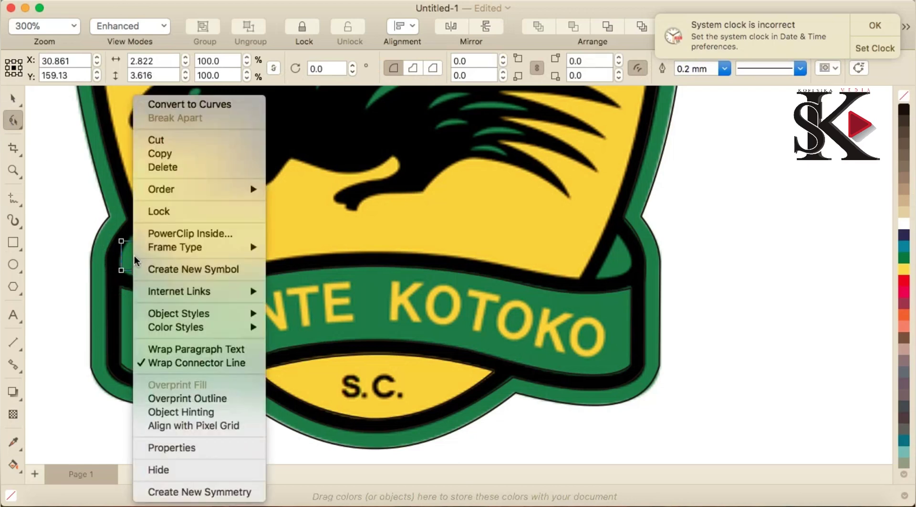
left_click(179, 99)
- Move the rectangle's top nodes to the green fold's upper tip and lower-right corner, and delete the leftover bottom-right node
scroll(129, 245, "up", 2)
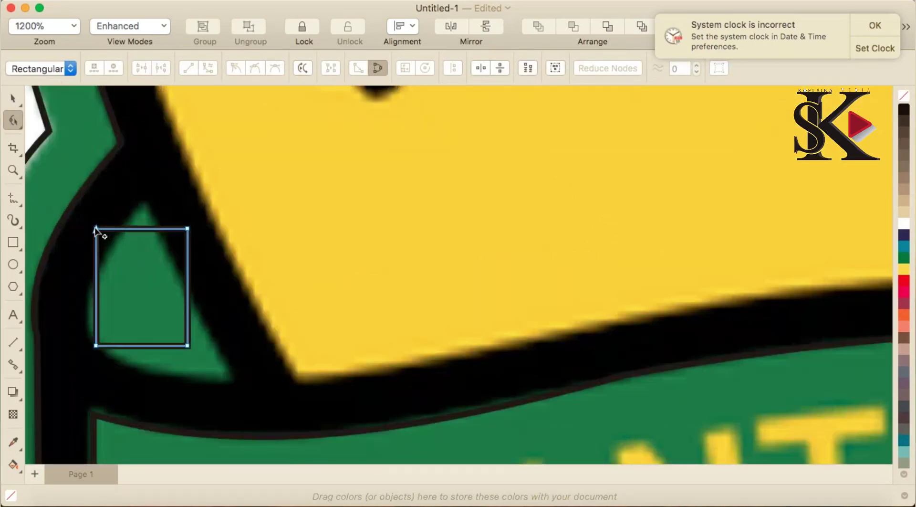
left_click_drag(95, 229, 141, 208)
left_click_drag(187, 229, 232, 379)
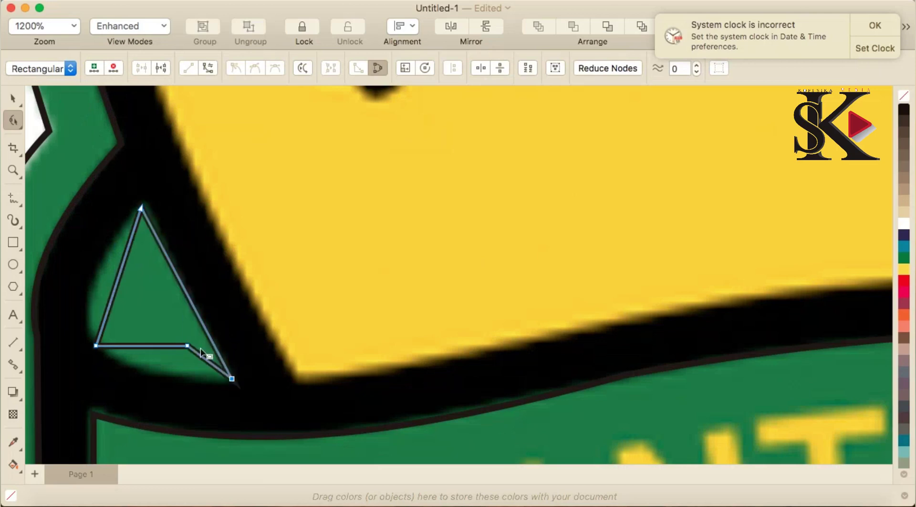
right_click(190, 348)
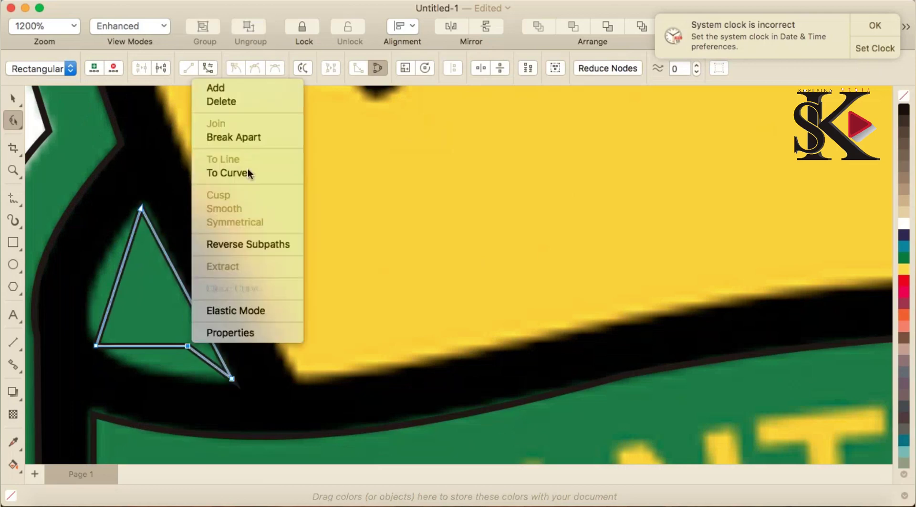
left_click(242, 99)
- Convert the fold shape's bottom and left segments to curves and bend them outward along the green fold's outline
right_click(152, 359)
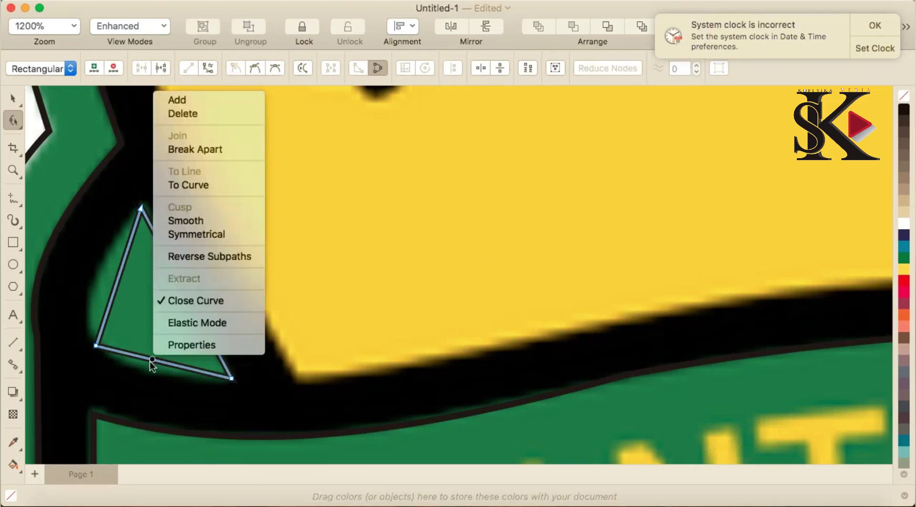
left_click(206, 186)
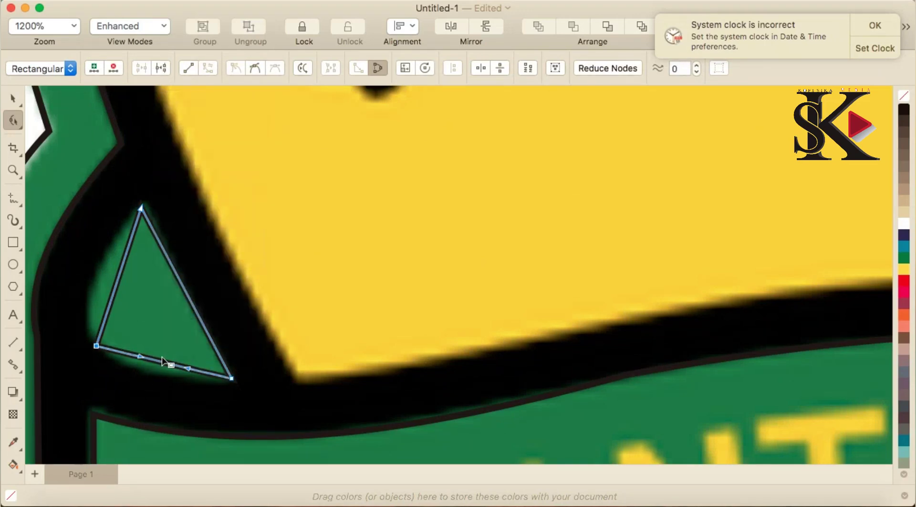
right_click(118, 281)
left_click(171, 334)
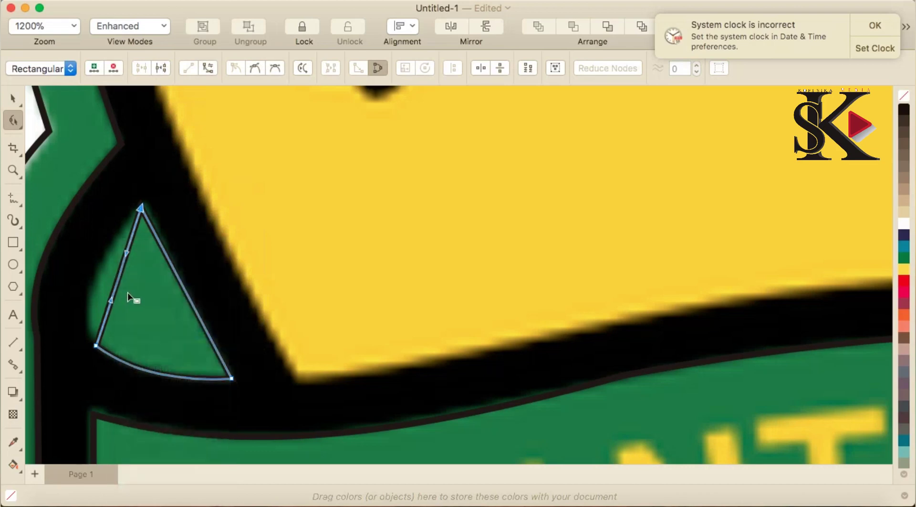
left_click_drag(115, 286, 97, 274)
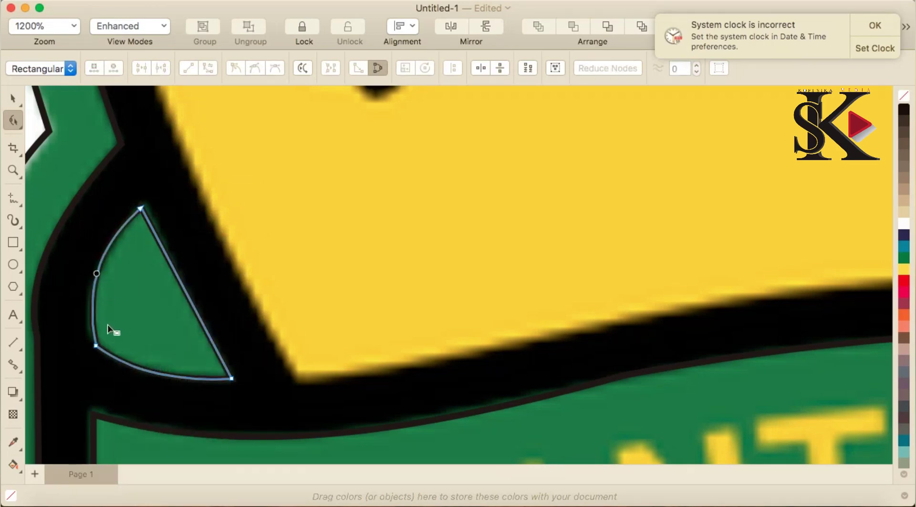
- Delete the fold shape's lower-left node and bend the remaining curve to follow the green fold's rounded outline
right_click(94, 345)
left_click(127, 100)
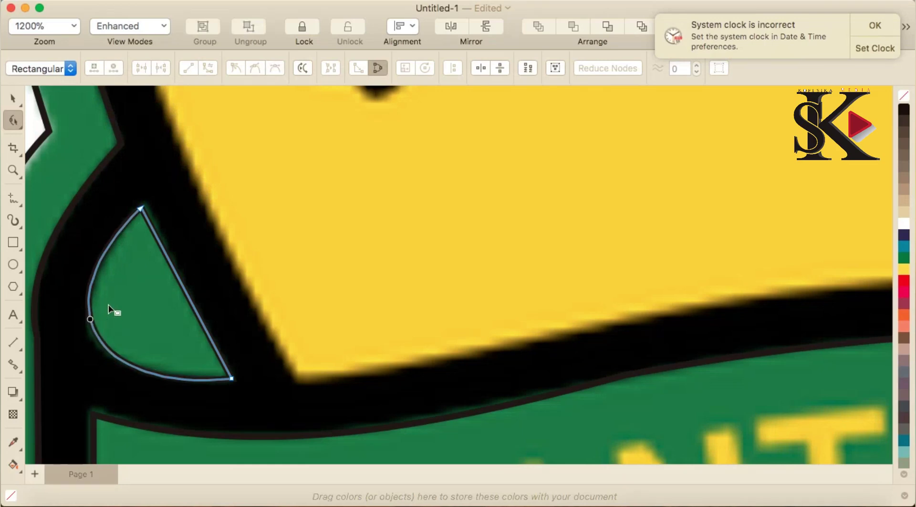
scroll(113, 311, "down", 4)
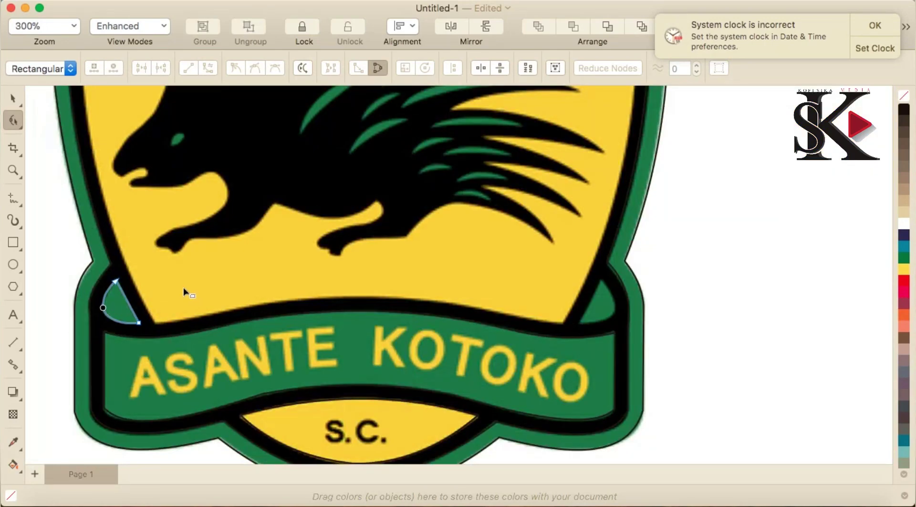
- Duplicate the left fold shape, mirror the copy horizontally and place it over the green fold above the ribbon's right end
key("super+v")
left_click(12, 102)
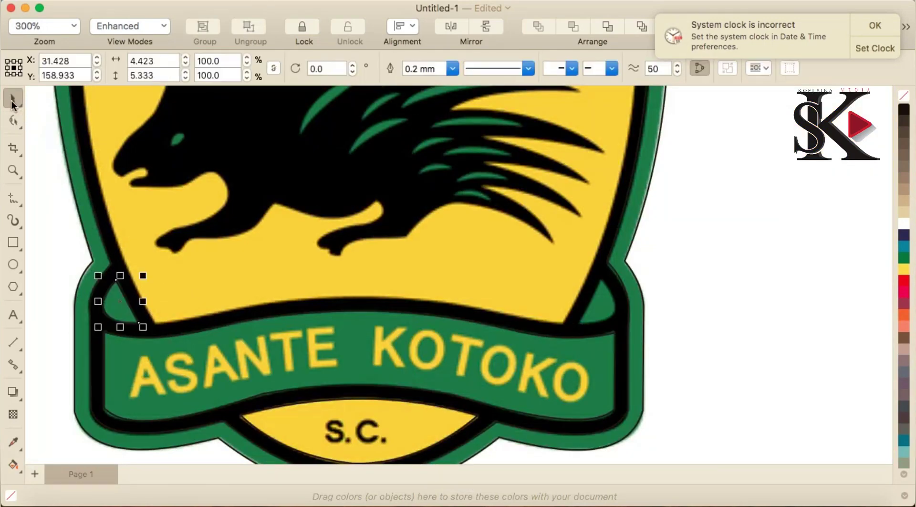
left_click_drag(116, 311, 183, 295)
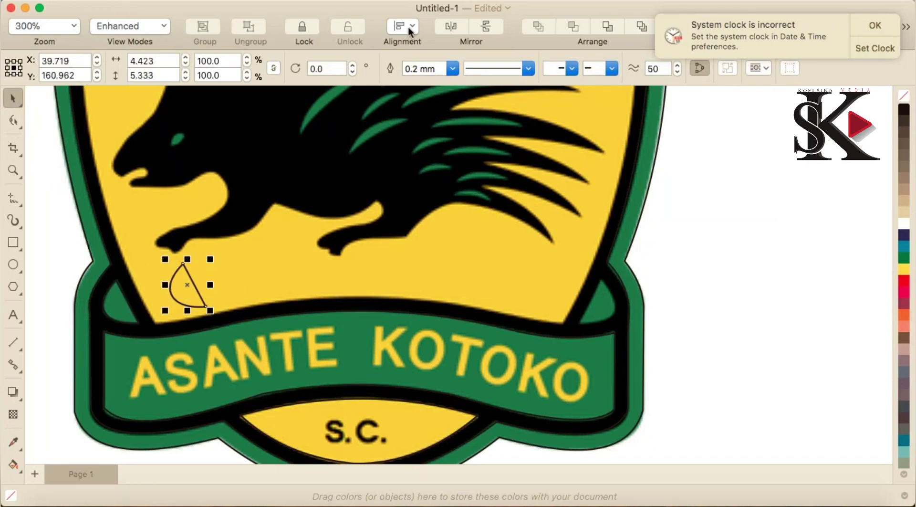
left_click(459, 27)
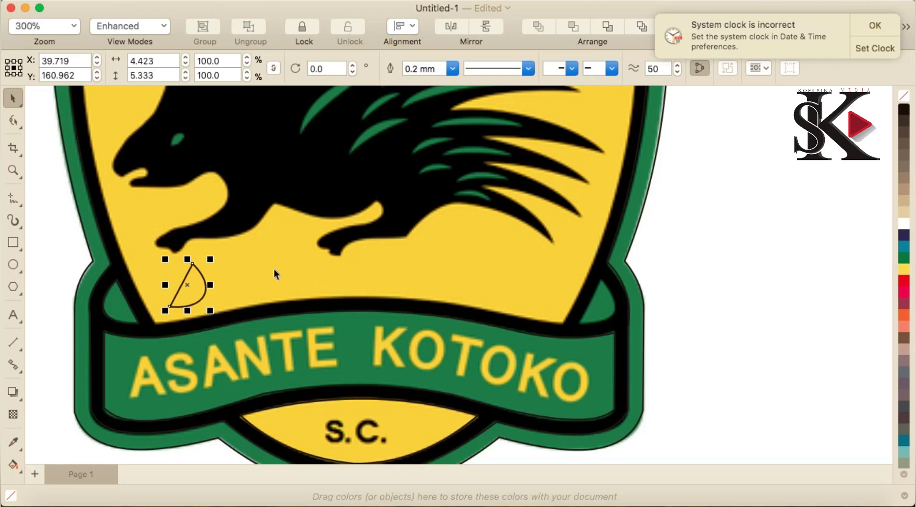
left_click_drag(190, 265, 582, 291)
- Draw a rectangle about 18.6 by 12.1 mm over the porcupine's head and neck and convert it to curves
scroll(581, 292, "down", 4)
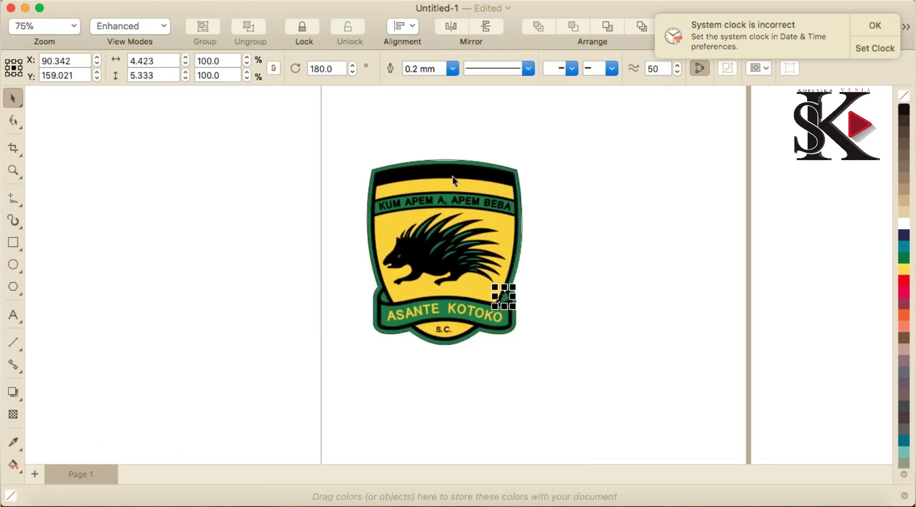
scroll(473, 174, "up", 2)
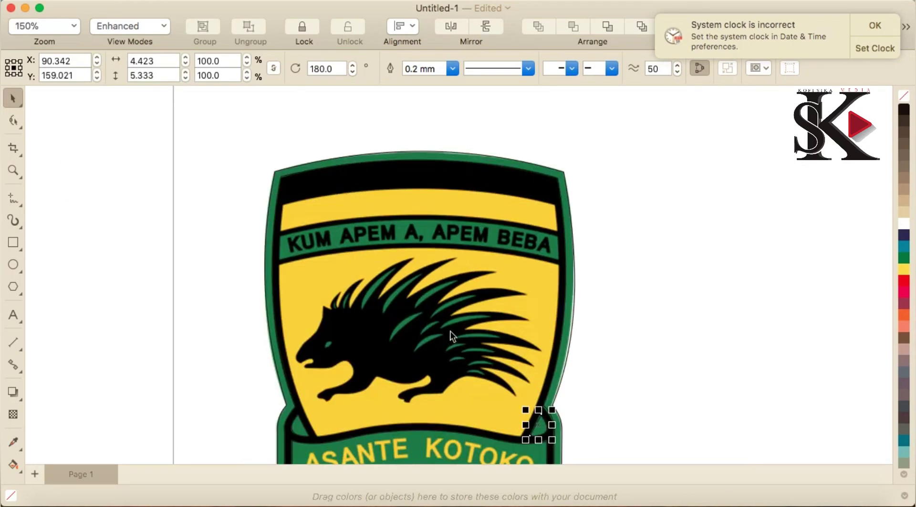
scroll(452, 336, "up", 2)
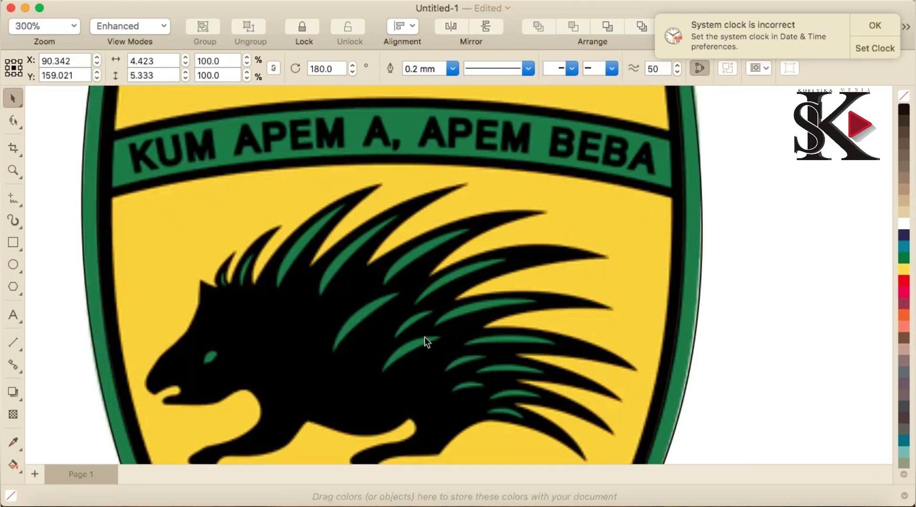
left_click(13, 243)
left_click_drag(201, 251, 354, 351)
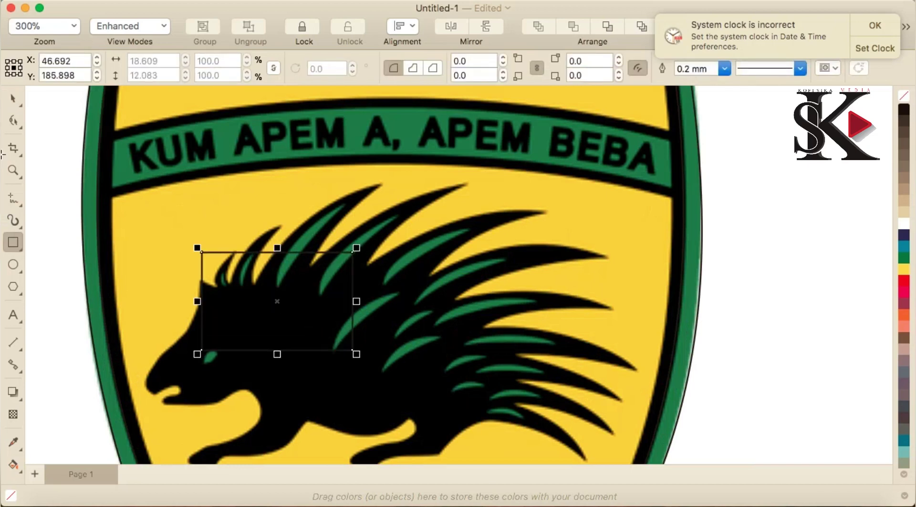
left_click(14, 122)
right_click(305, 310)
left_click(354, 105)
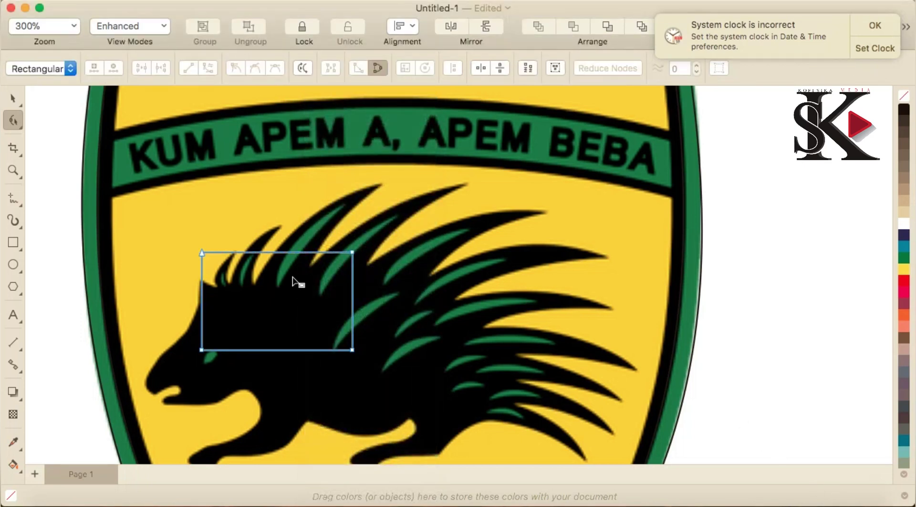
- Move the rectangle's left nodes to the porcupine's upper lip and the bridge of its snout
left_click_drag(202, 351, 172, 381)
left_click_drag(202, 254, 172, 343)
scroll(160, 379, "up", 2)
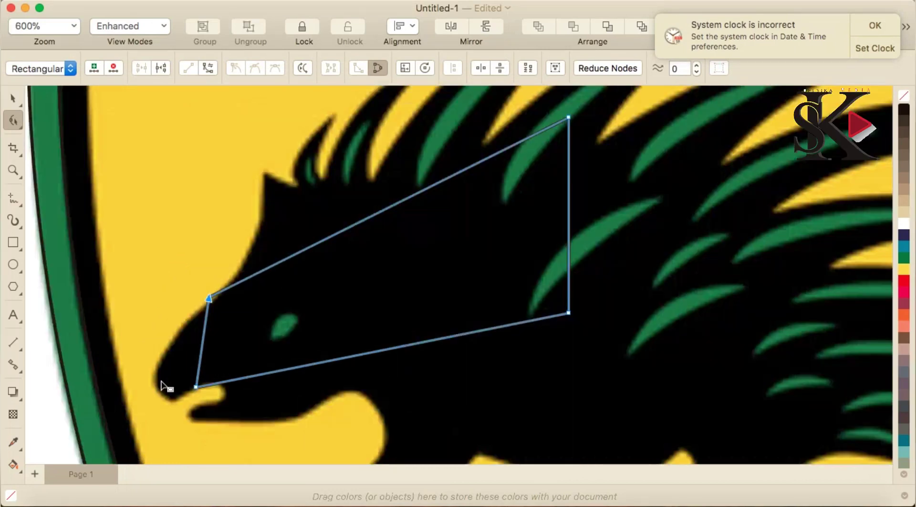
- Convert the segment between the lip and snout nodes to a curve and shape it around the porcupine's nose
right_click(206, 346)
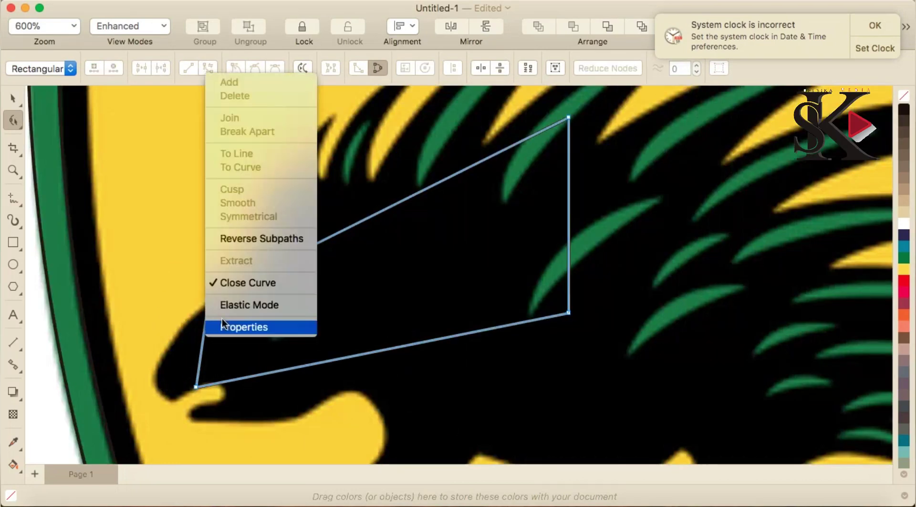
right_click(201, 353)
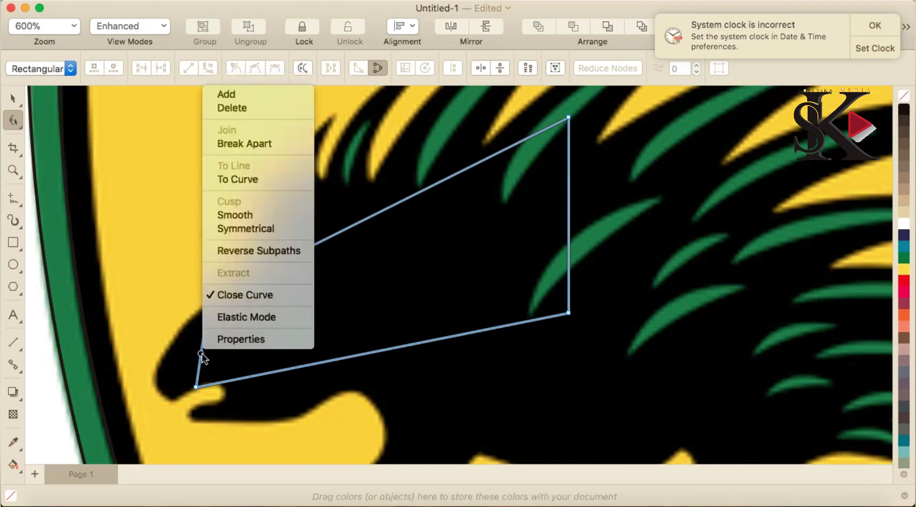
left_click(261, 179)
left_click_drag(204, 352, 149, 362)
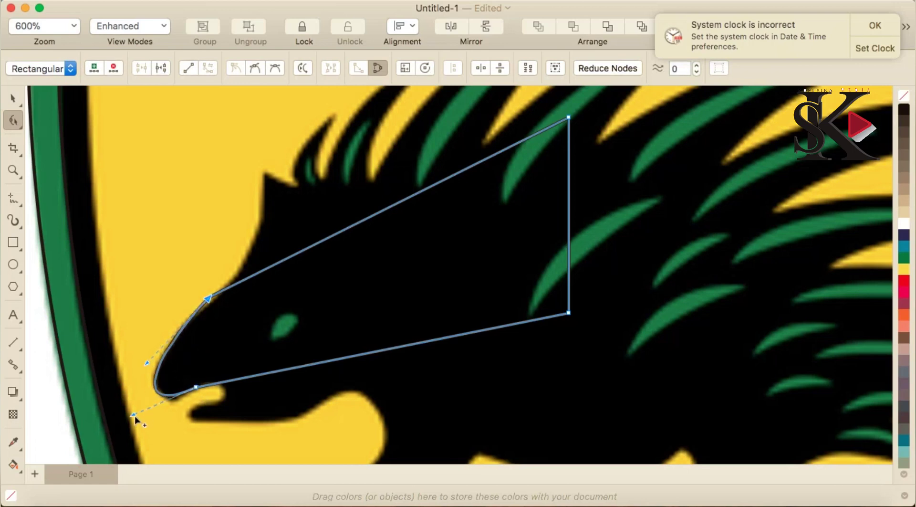
left_click_drag(133, 413, 133, 422)
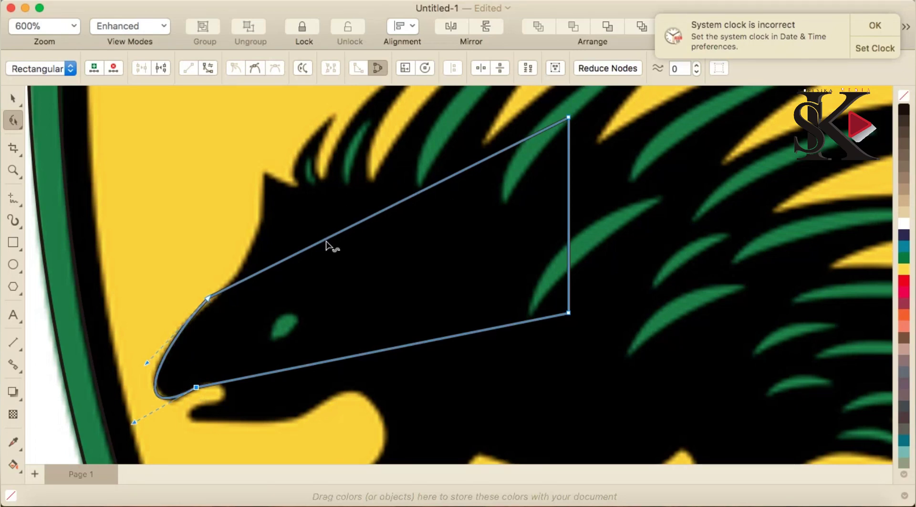
- Add a node at the porcupine's ear tip and bend the curved forehead segment to follow the head's outline
left_click_drag(326, 244, 266, 176)
right_click(249, 206)
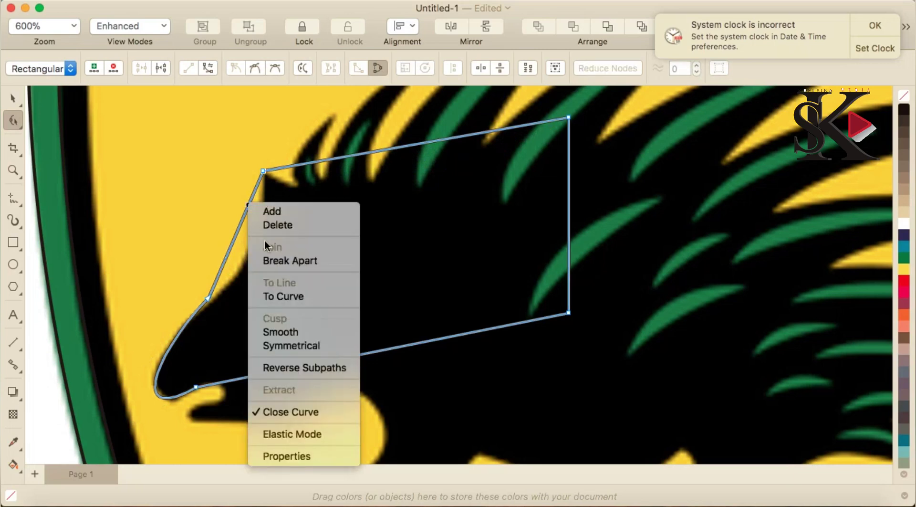
left_click(297, 296)
left_click_drag(234, 243, 249, 248)
- Add nodes at the ear's base and the first quill's tip, and bend the curved segment along the quill's outer edge
left_click_drag(290, 169, 332, 116)
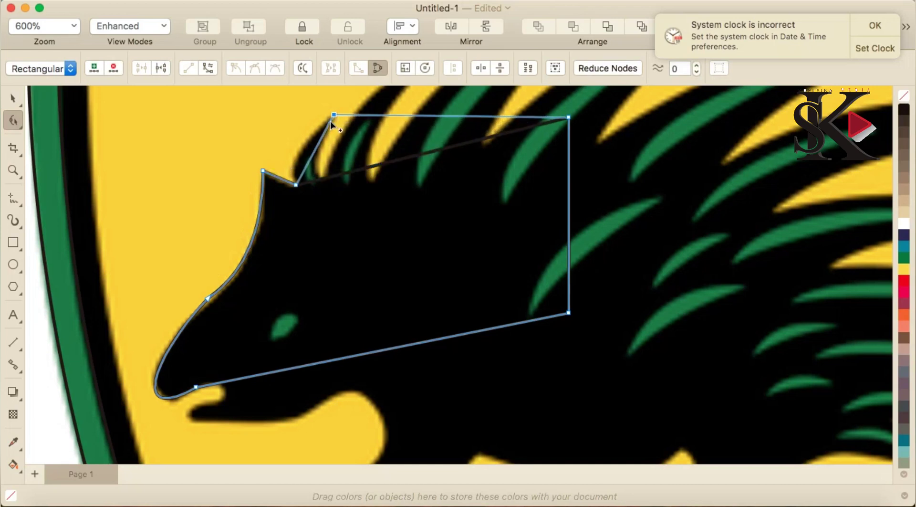
right_click(319, 143)
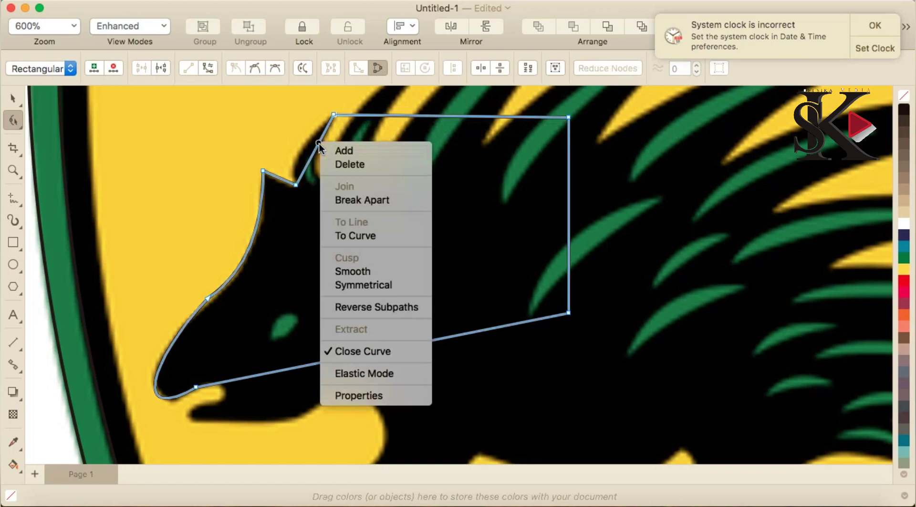
left_click(377, 236)
left_click_drag(312, 155, 300, 150)
- Add a node at the first quill's inner base and bend the curved segment along the quill's inner edge
left_click(352, 117)
left_click_drag(351, 117, 323, 178)
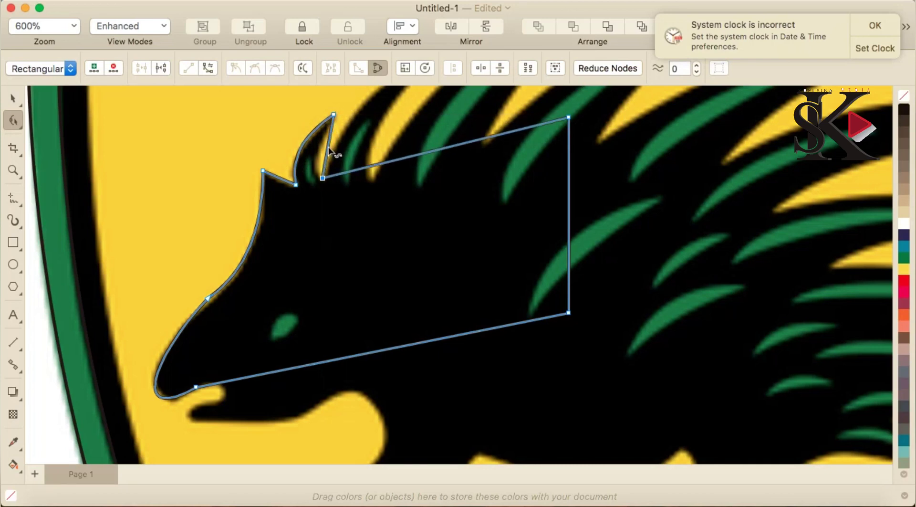
right_click(329, 146)
left_click(394, 237)
left_click_drag(329, 152, 316, 157)
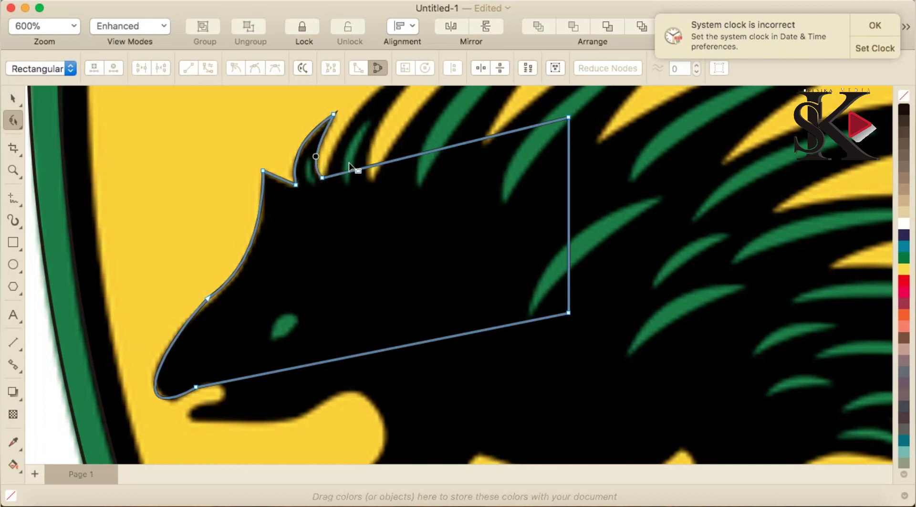
- Add a node at the second quill's tip and bend the curved segment along that quill's outer edge
scroll(353, 167, "down", 2)
scroll(367, 109, "up", 2)
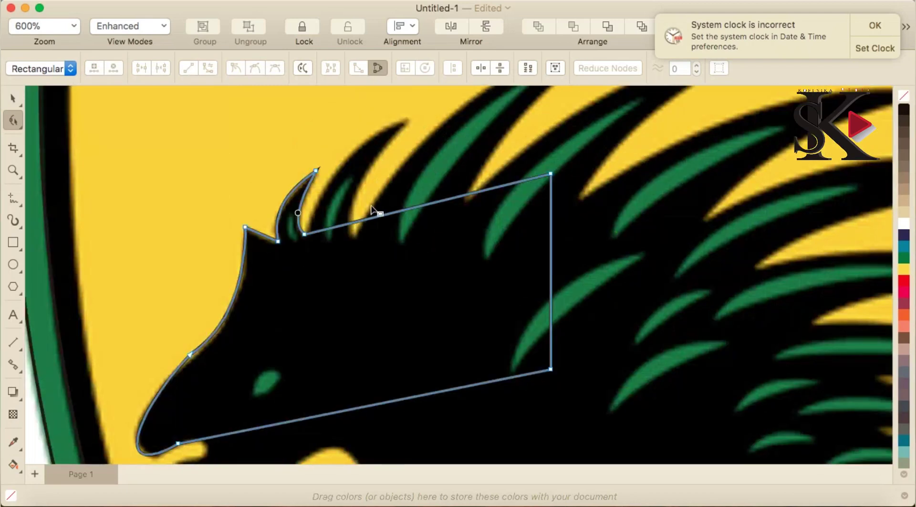
left_click_drag(370, 220, 402, 129)
right_click(359, 172)
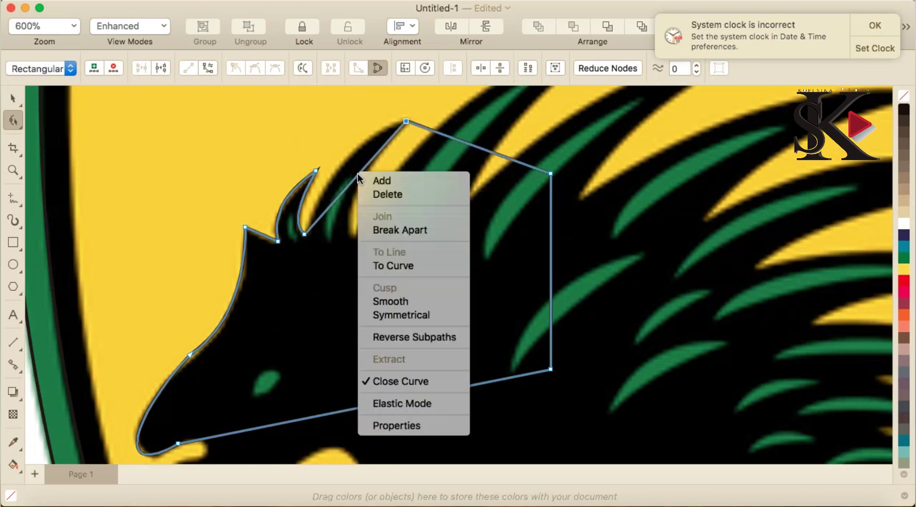
left_click(413, 270)
left_click_drag(353, 179, 347, 151)
- Place a node at the second quill's inner base and bend the curved segment along that quill's inner edge
left_click_drag(424, 128, 354, 236)
right_click(380, 185)
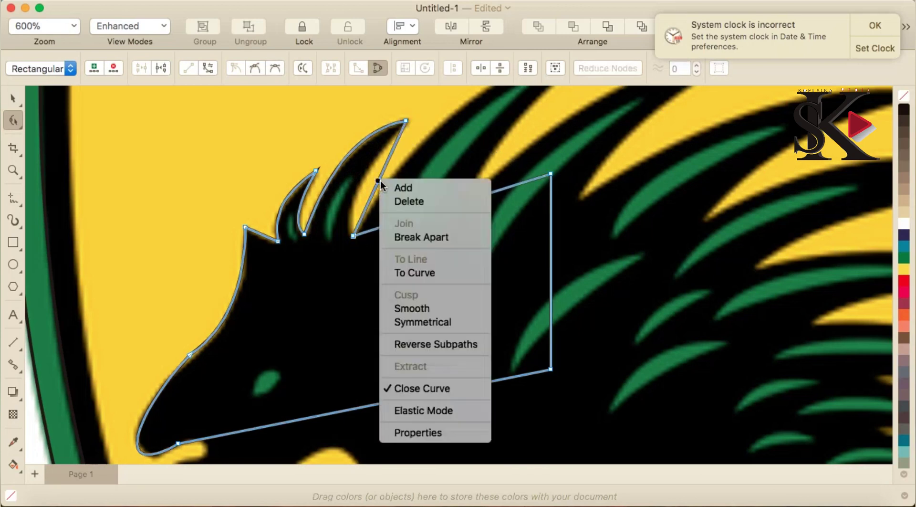
left_click(435, 271)
mouse_move(377, 191)
left_mouse_down()
mouse_move(364, 180)
mouse_move(358, 190)
mouse_move(387, 202)
left_mouse_up()
- Add a node at the third quill's tip and bend the curved segment along that quill's outer edge
scroll(403, 219, "down", 2)
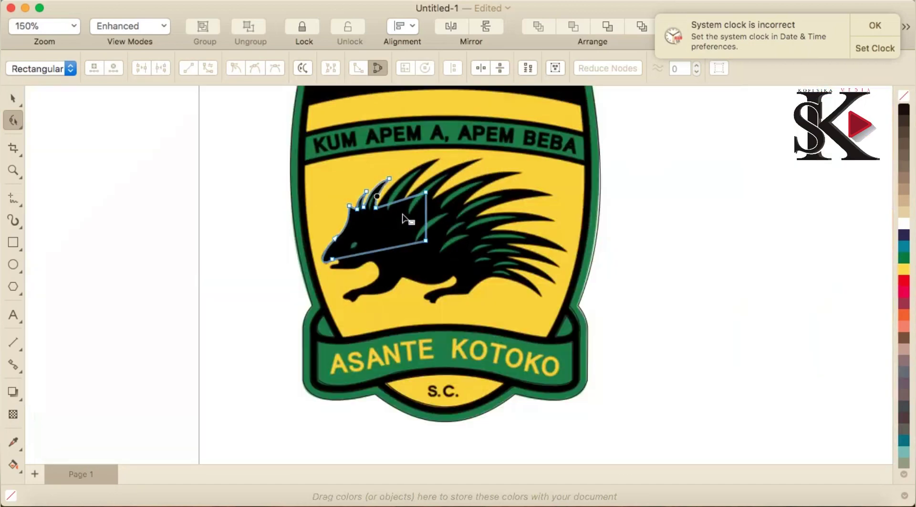
scroll(428, 144, "up", 1)
left_click_drag(425, 246, 454, 176)
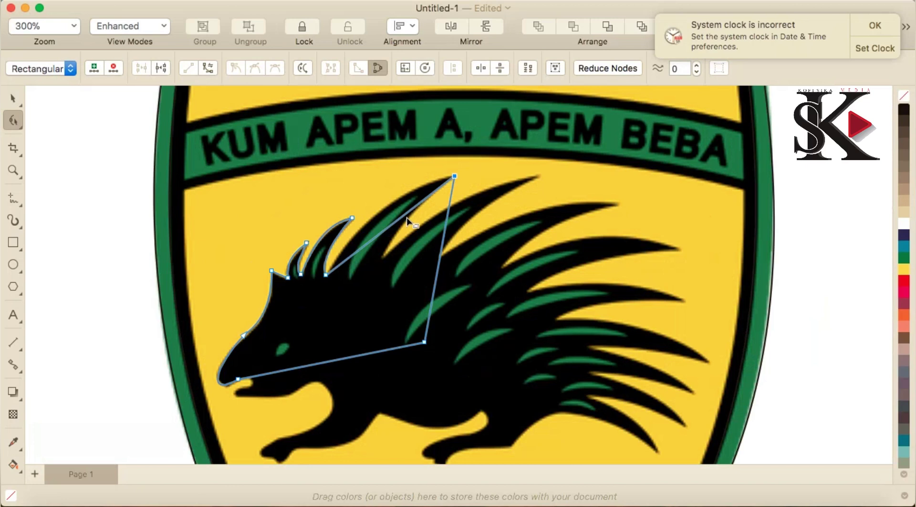
right_click(404, 218)
left_click(400, 221)
right_click(400, 220)
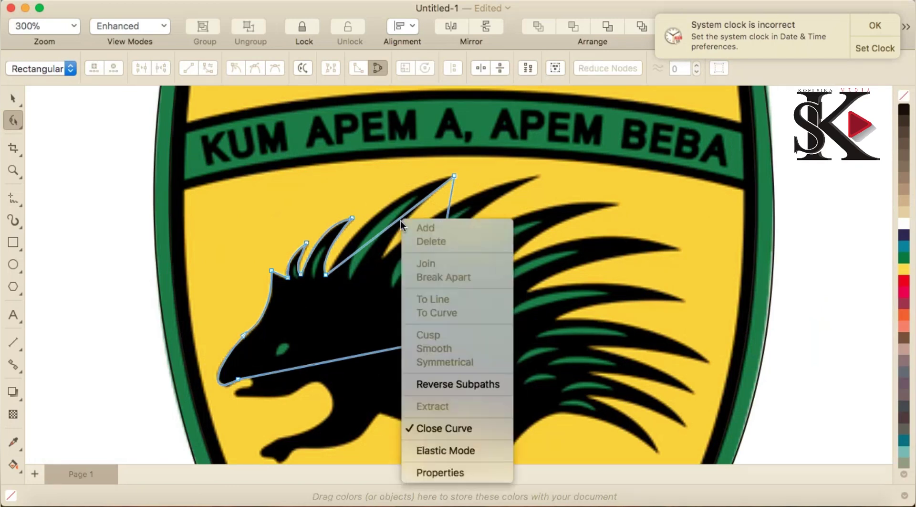
left_click(393, 230)
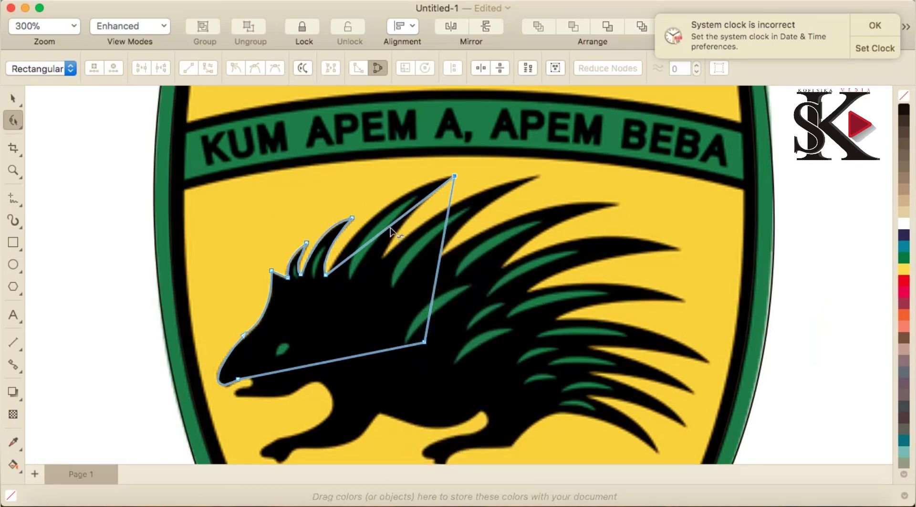
right_click(390, 228)
left_click(444, 319)
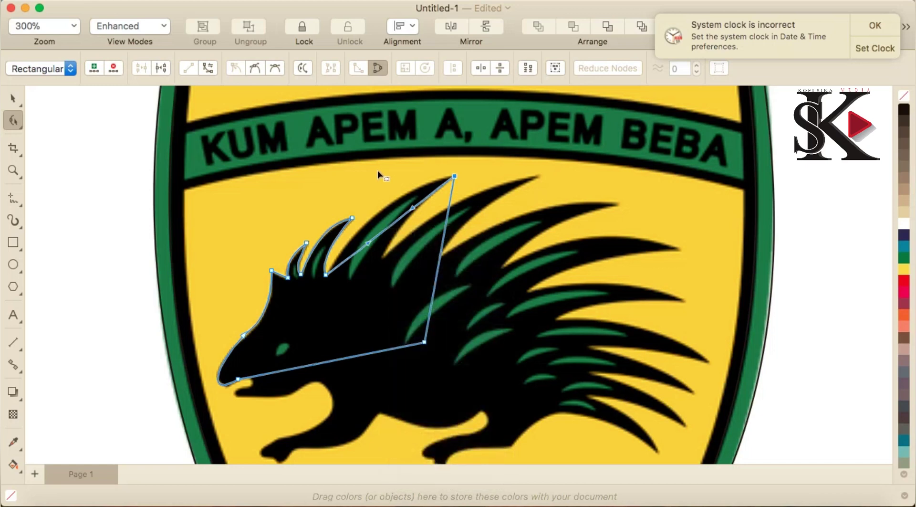
left_click_drag(409, 206, 390, 203)
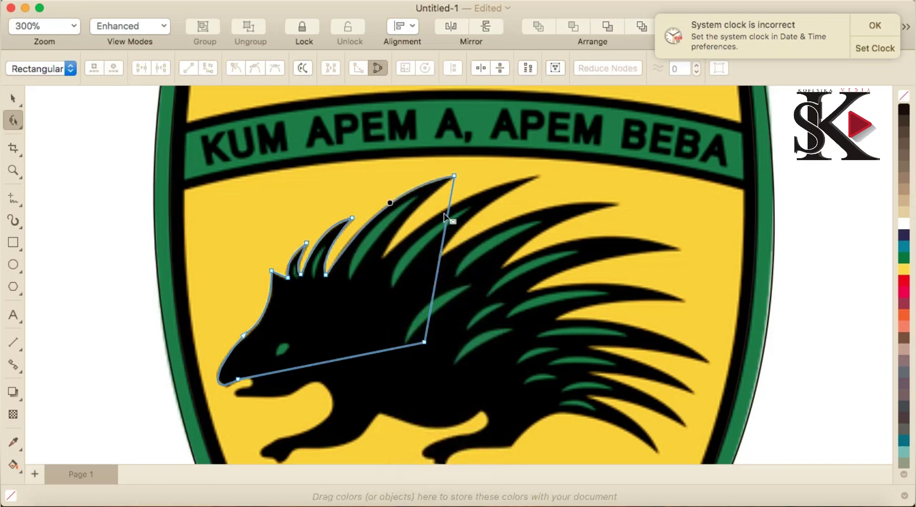
- Add a node at the third quill's inner base and bend the curved segment along that quill's inner edge
left_click(448, 216)
left_click_drag(447, 216, 385, 256)
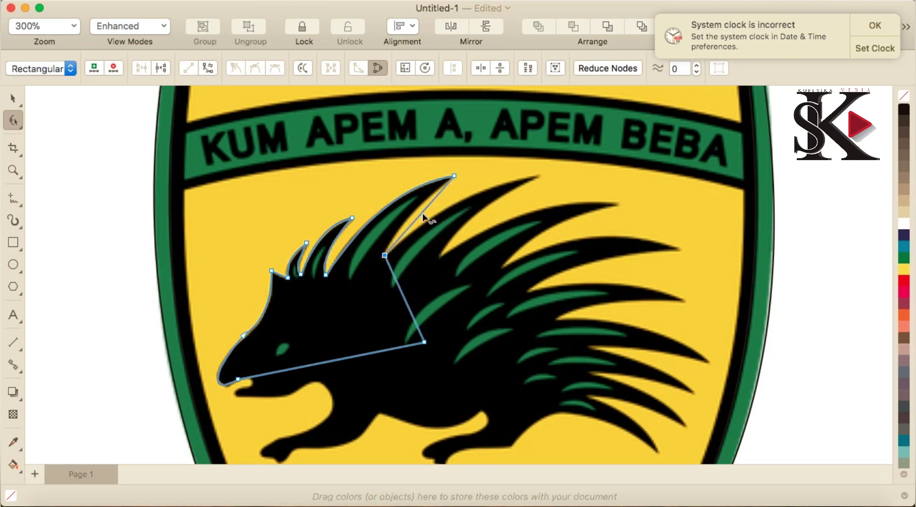
right_click(423, 216)
left_click(469, 305)
left_click_drag(416, 223, 411, 214)
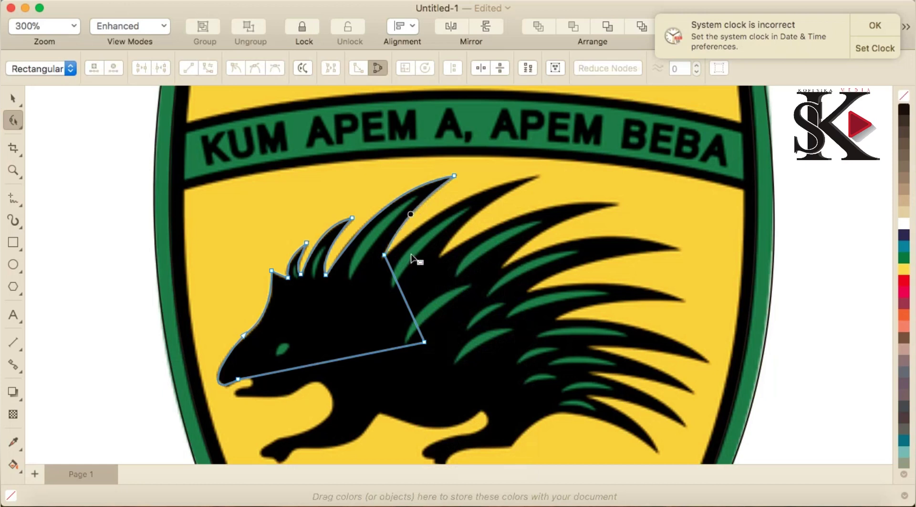
- Add a node at the fourth quill's tip and turn the segment along that quill's outer edge into a curve
left_click(394, 275)
left_click_drag(395, 274, 537, 175)
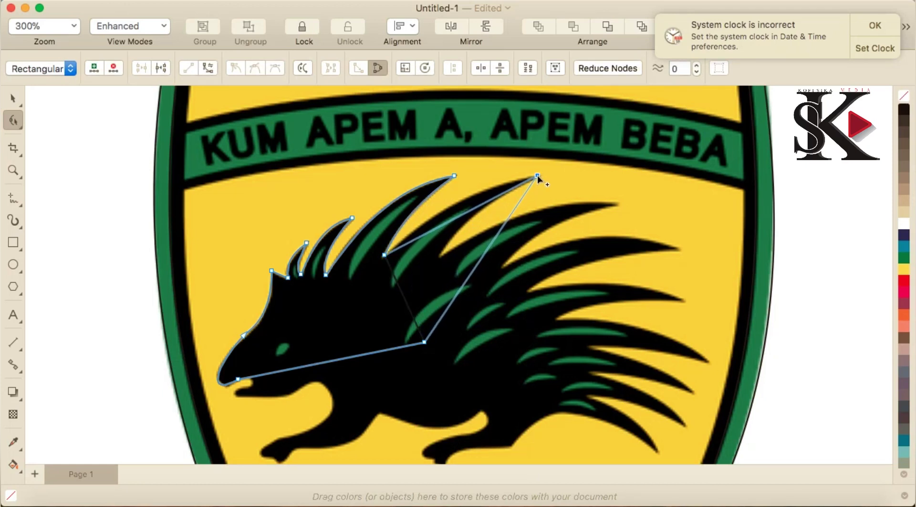
right_click(475, 213)
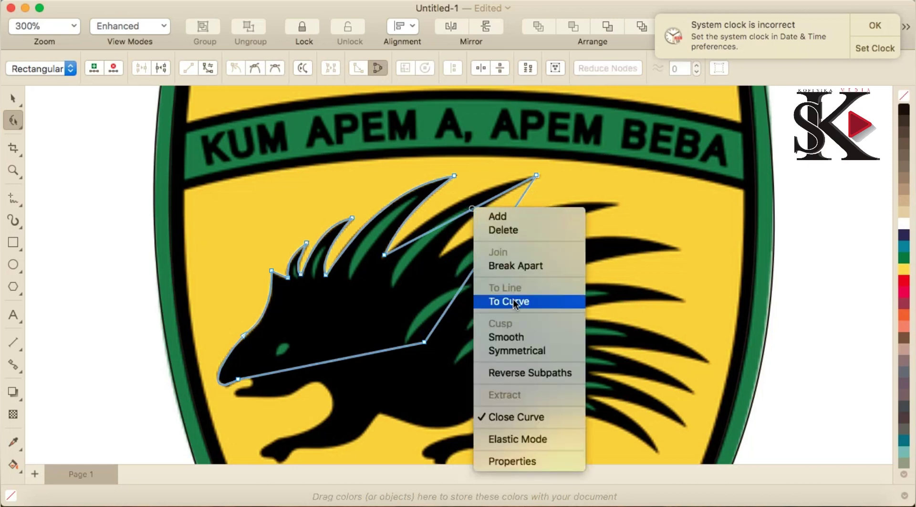
left_click(514, 299)
- Place a node at the fourth quill's inner base and bend the curved segment along that quill's inner edge
left_click_drag(461, 222, 441, 256)
left_click(514, 209)
right_click(481, 218)
left_click(501, 209)
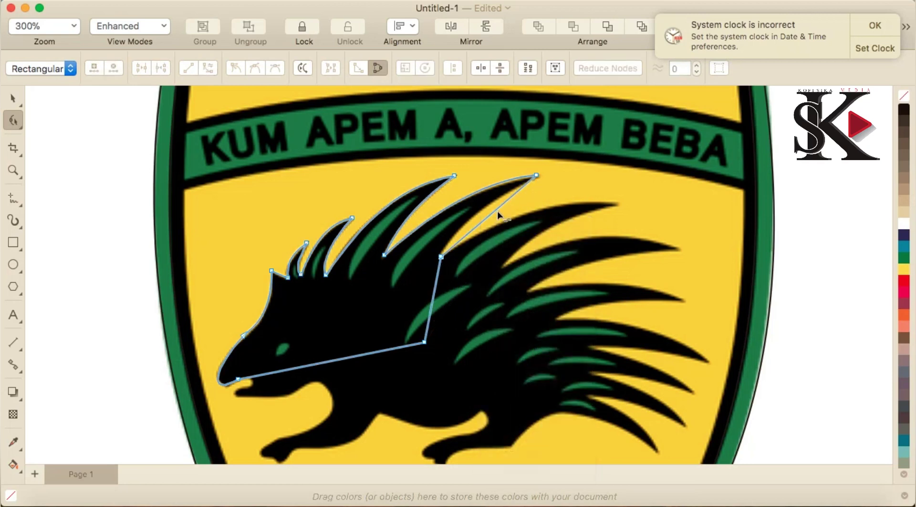
right_click(492, 213)
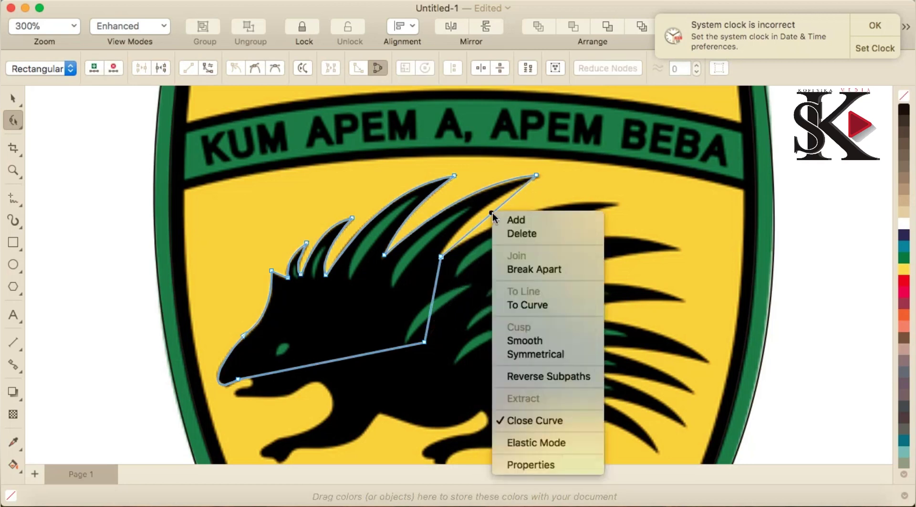
left_click(547, 307)
left_click_drag(484, 224, 478, 213)
- Add a node at the fifth quill's tip and bend the curved segment along that quill's outer edge
left_click_drag(440, 282, 622, 205)
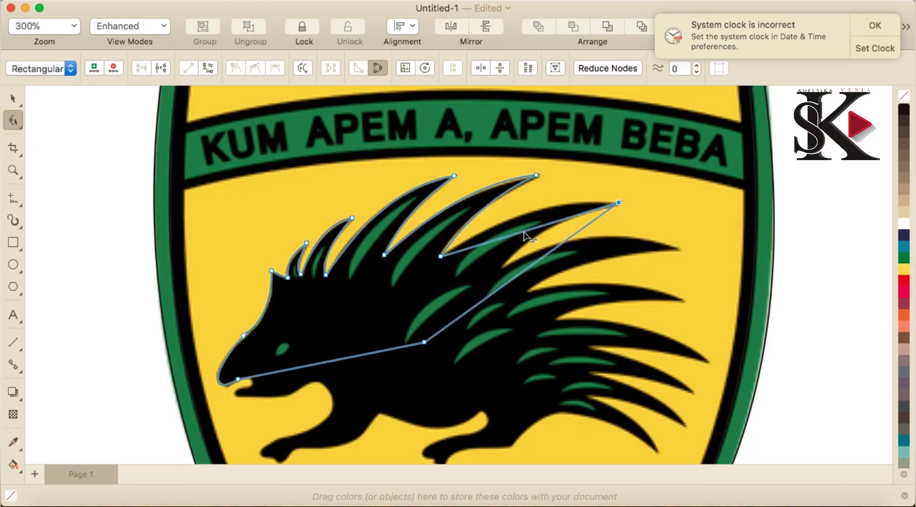
right_click(525, 236)
left_click(560, 321)
left_click_drag(516, 237, 519, 215)
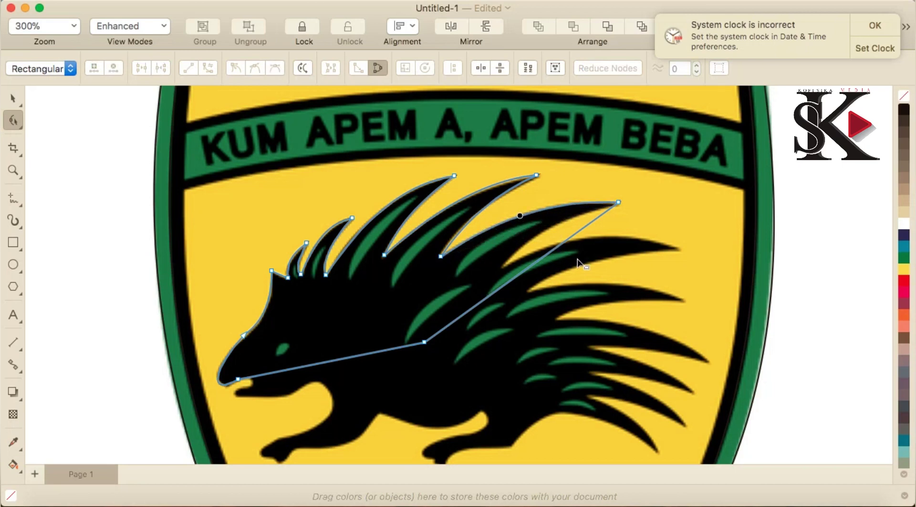
- Add a node at the fifth quill's inner base and bend the curved segment along that quill's inner edge
left_click(565, 245)
left_click_drag(537, 250, 507, 267)
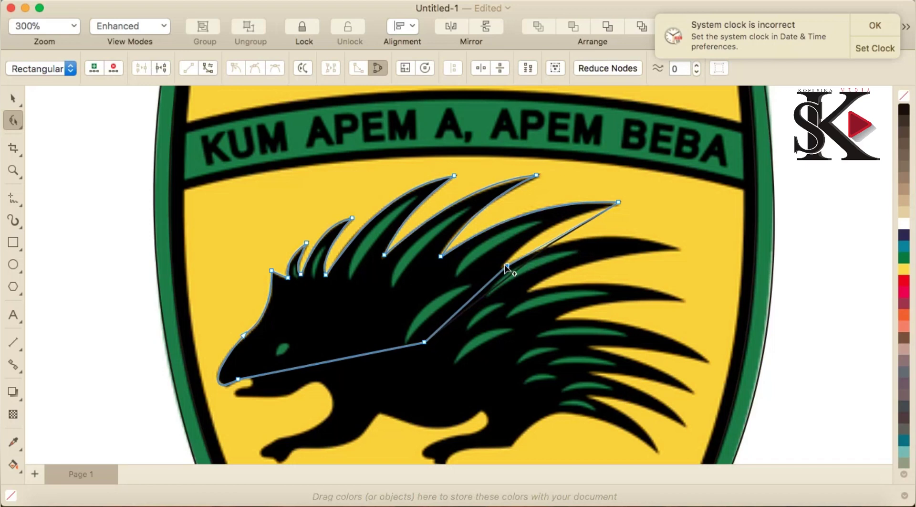
right_click(564, 234)
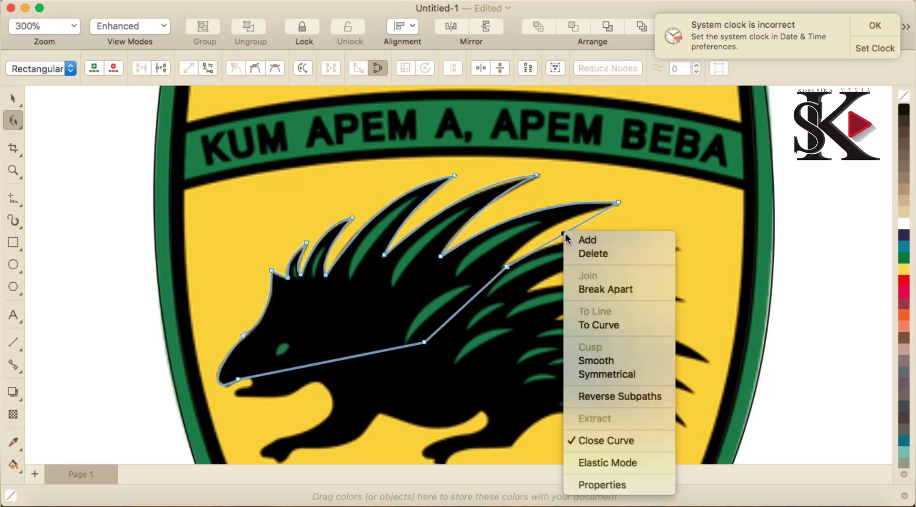
left_click(618, 323)
left_click_drag(546, 246, 574, 215)
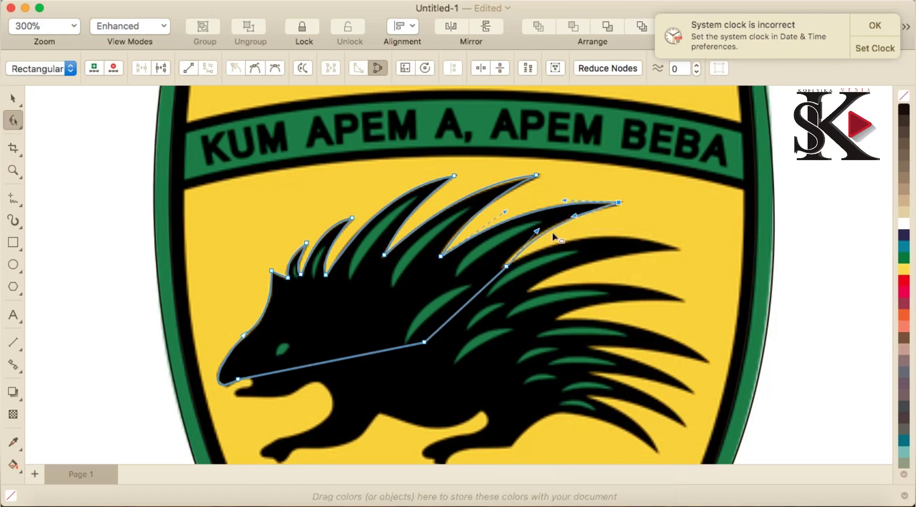
- Add a node at the sixth quill's tip and bend the curved segment along that quill's outer edge
double_click(484, 287)
left_click_drag(484, 288, 678, 250)
scroll(641, 243, "up", 2)
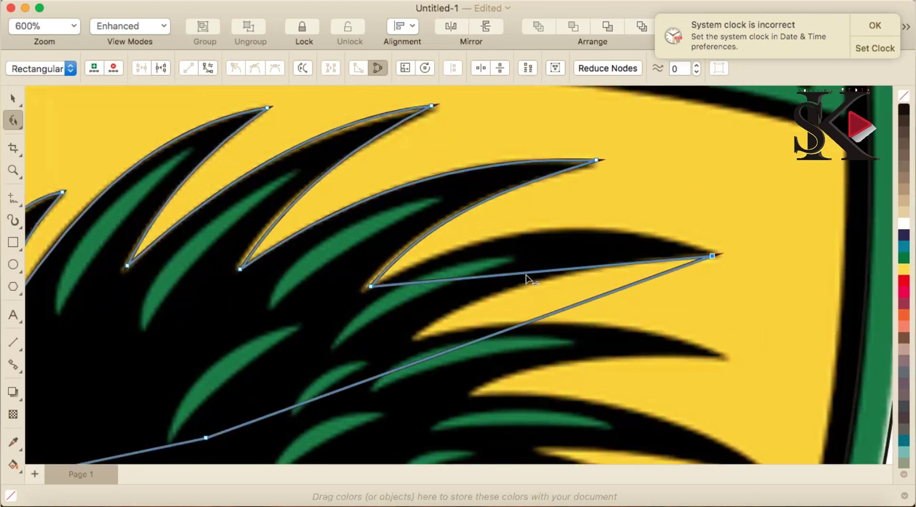
right_click(526, 274)
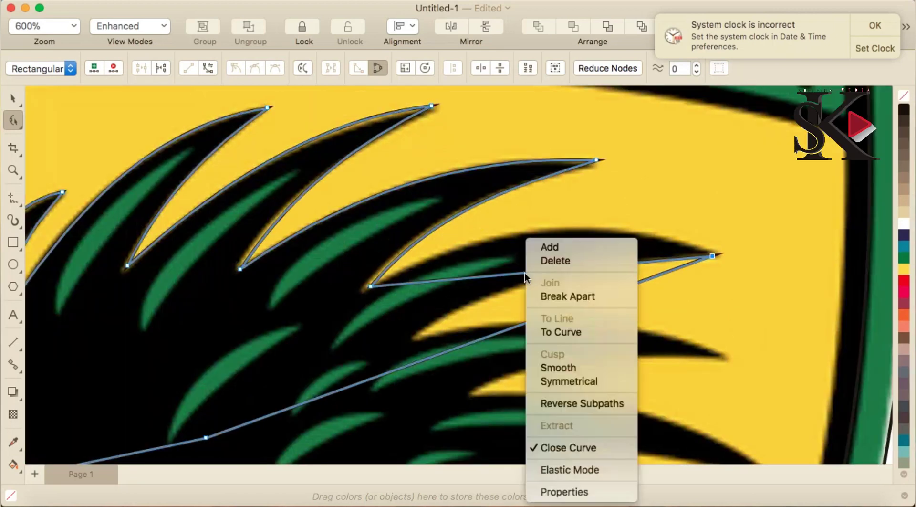
left_click(585, 333)
left_click_drag(531, 273, 551, 230)
- Place a node at the sixth quill's inner base and bend the curved segment along that quill's inner edge
left_click_drag(452, 353, 418, 337)
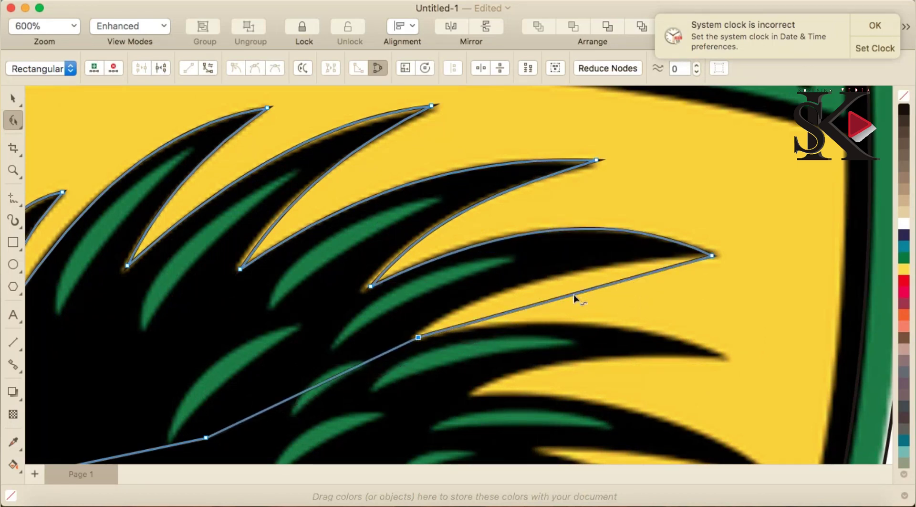
right_click(572, 293)
left_click(620, 125)
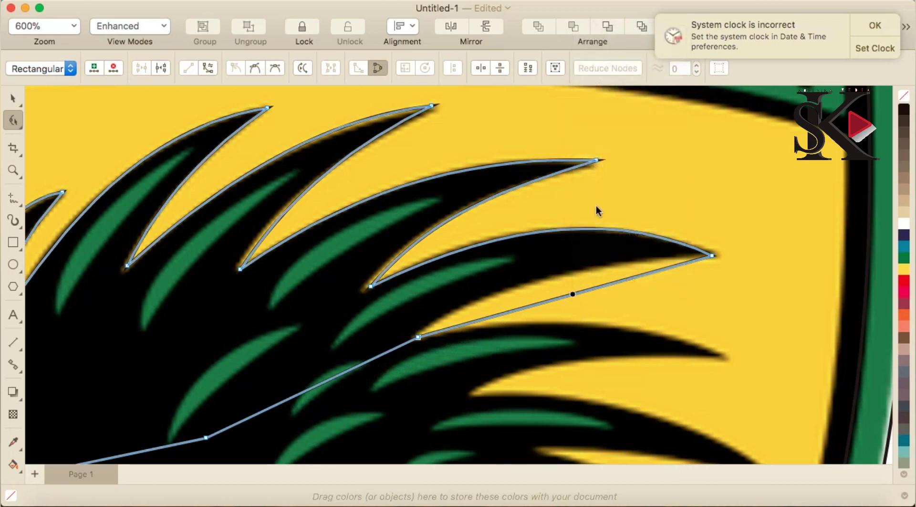
left_click(544, 301)
left_click_drag(544, 306, 532, 284)
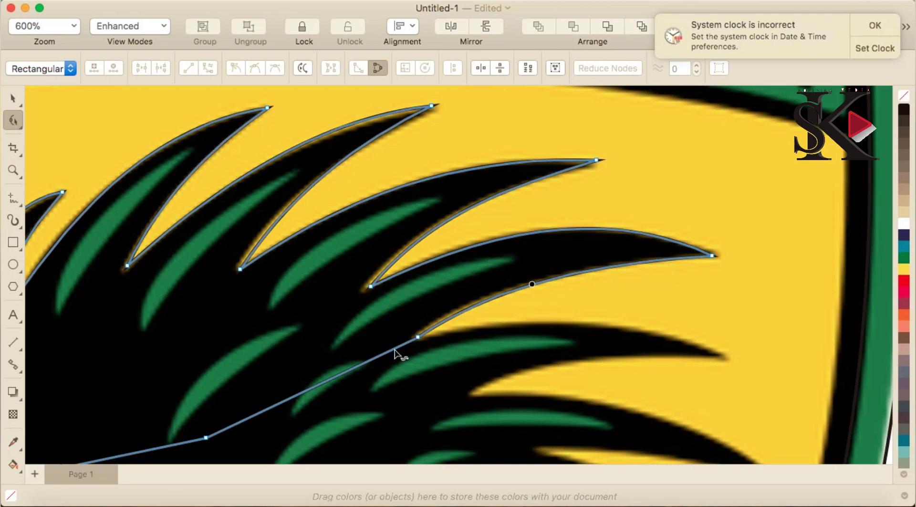
- Add a node at the seventh quill's tip and bend the curved segment along that quill's outer edge
left_click(398, 353)
left_click_drag(399, 352, 728, 356)
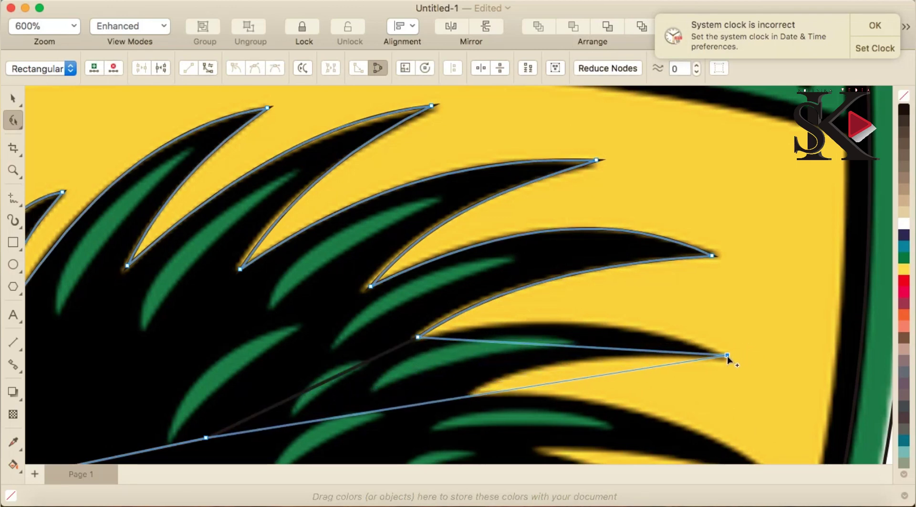
right_click(593, 353)
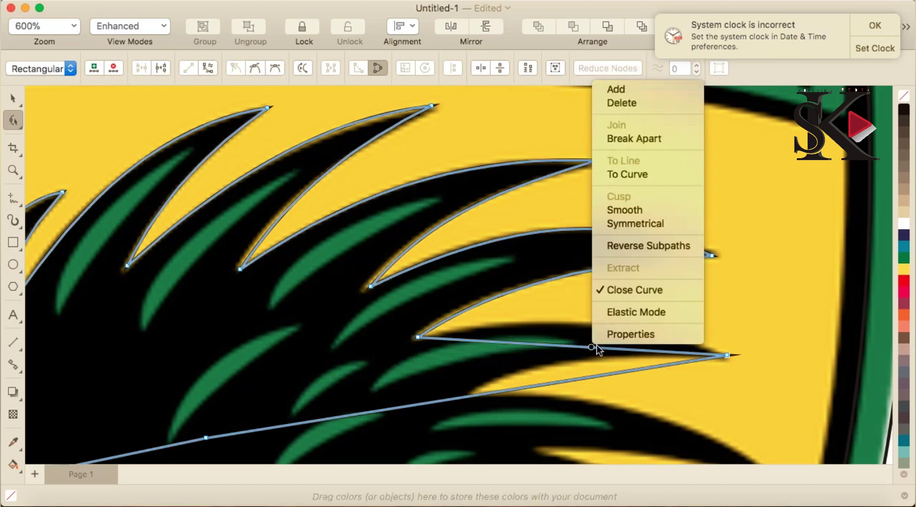
left_click(653, 173)
left_click_drag(592, 347, 603, 324)
- Add a node at the seventh quill's inner base and bend the curved segment along that quill's inner edge
scroll(573, 365, "down", 2)
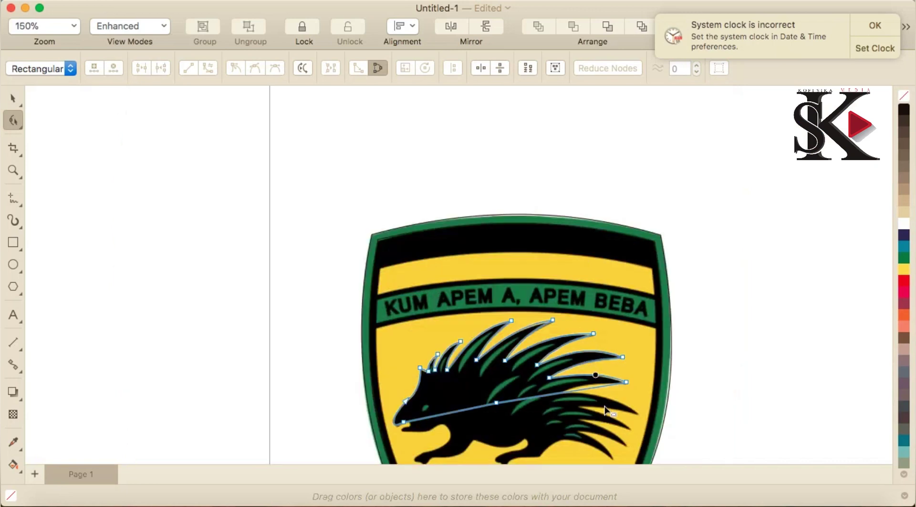
scroll(611, 451, "up", 2)
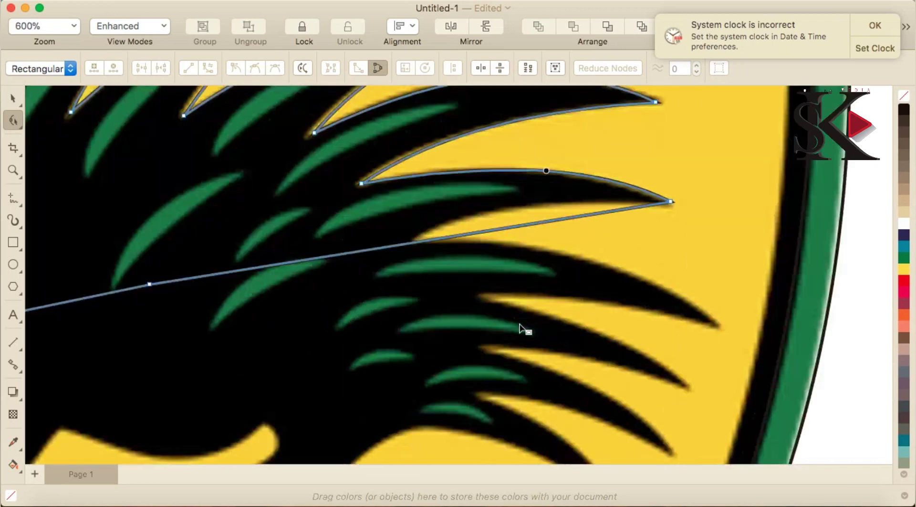
left_click(411, 244)
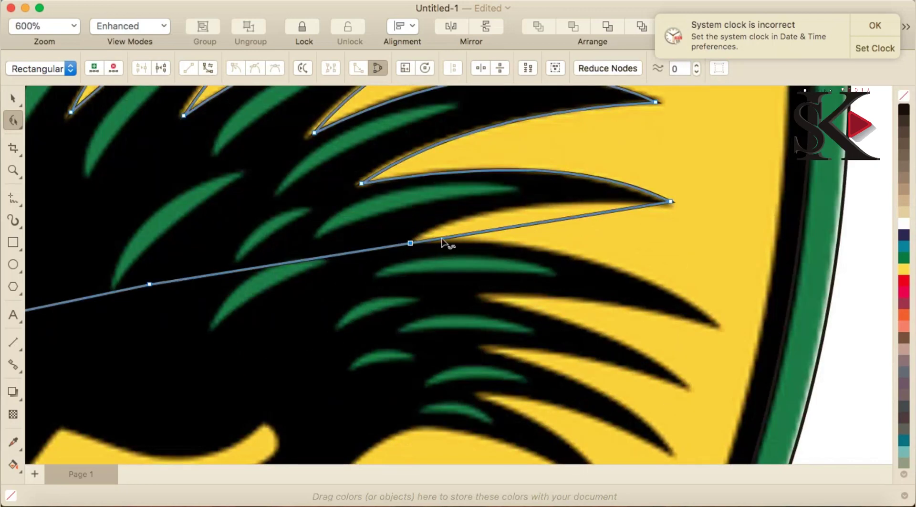
right_click(506, 227)
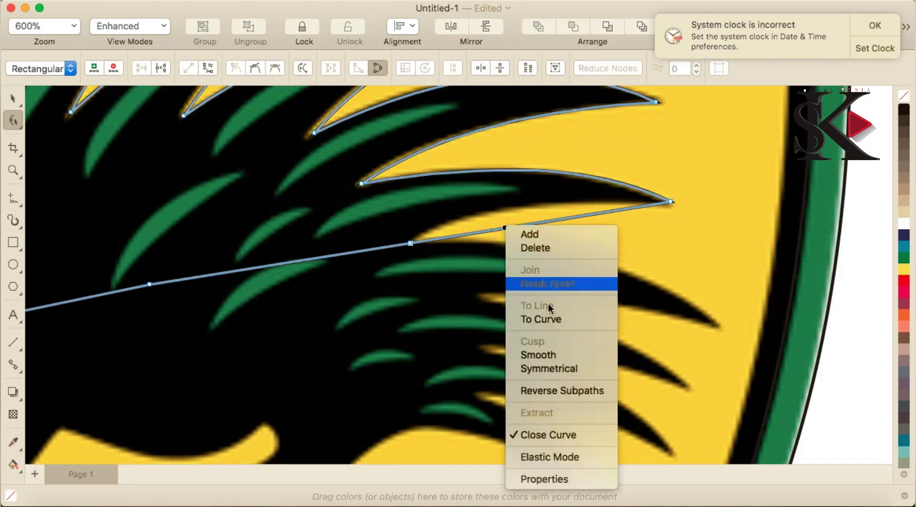
left_click(546, 318)
left_click_drag(513, 230, 504, 215)
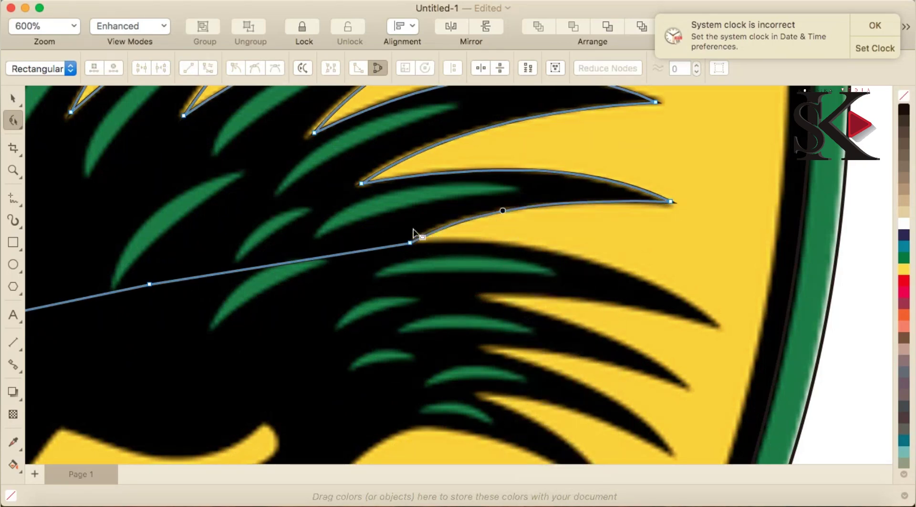
- Add a node at the eighth quill's tip and bend the curved segment along that quill's outer edge
left_click(389, 247)
left_click_drag(389, 247, 719, 325)
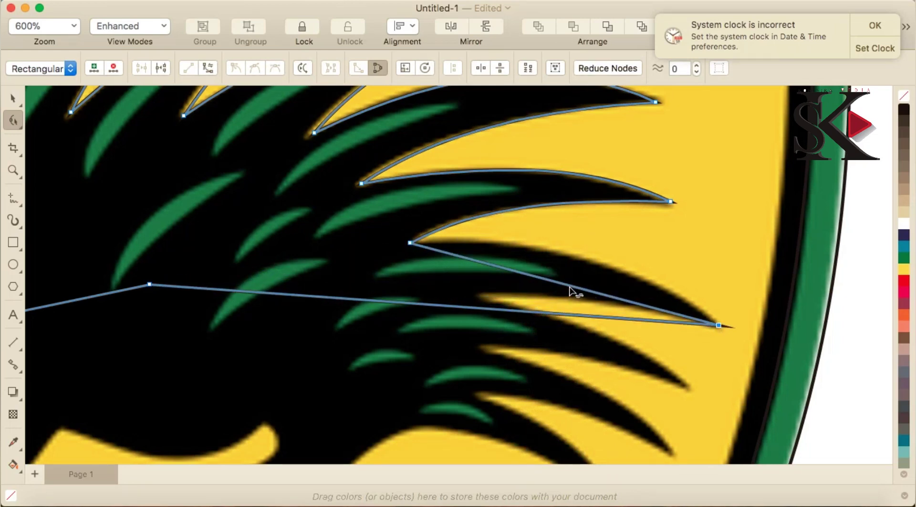
right_click(570, 286)
left_click(605, 329)
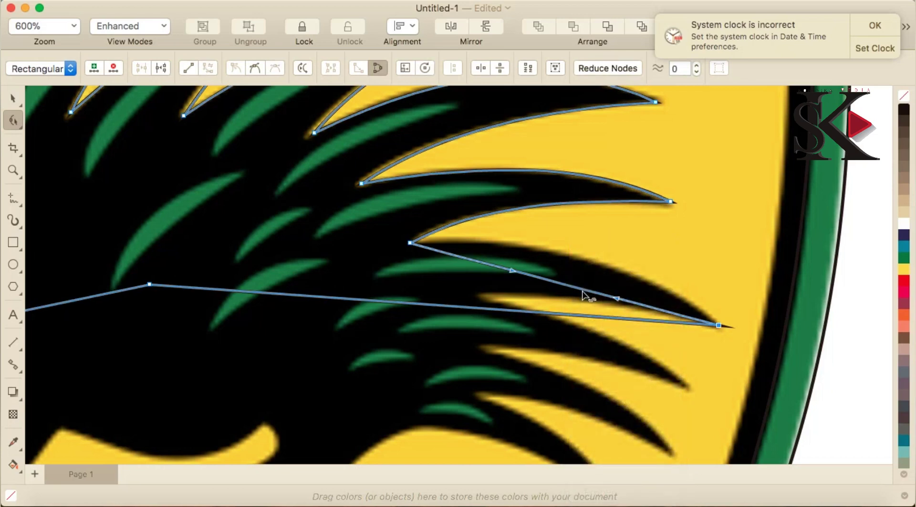
left_click_drag(585, 293, 592, 259)
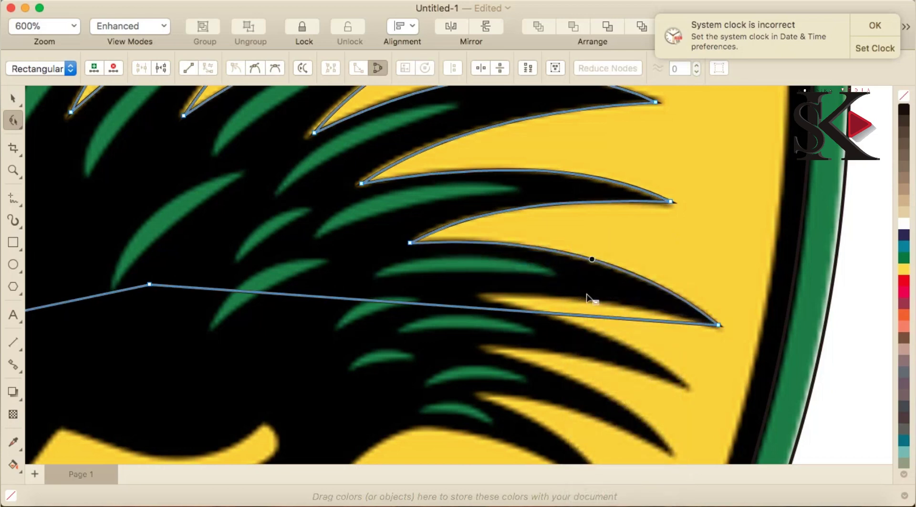
- Add a node at the eighth quill's inner base and bend the curved segment along that quill's inner edge
left_click(515, 315)
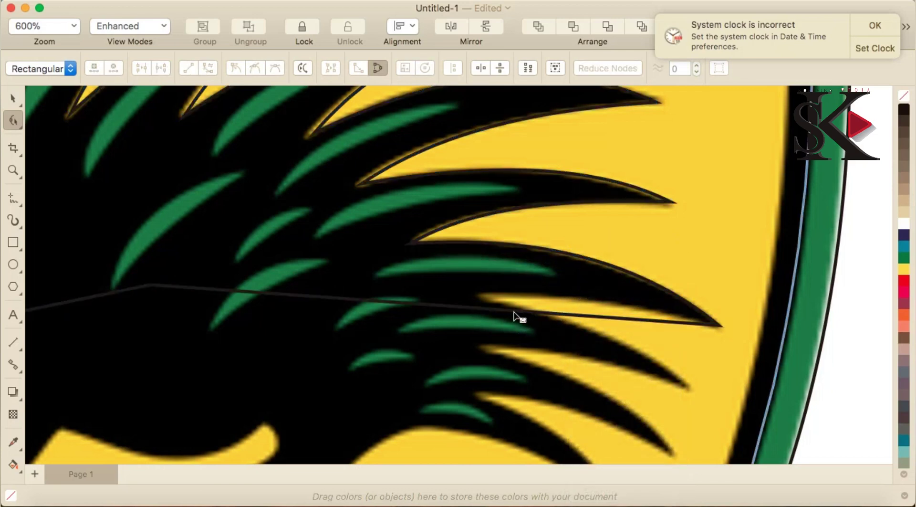
double_click(494, 302)
left_click_drag(492, 302, 481, 299)
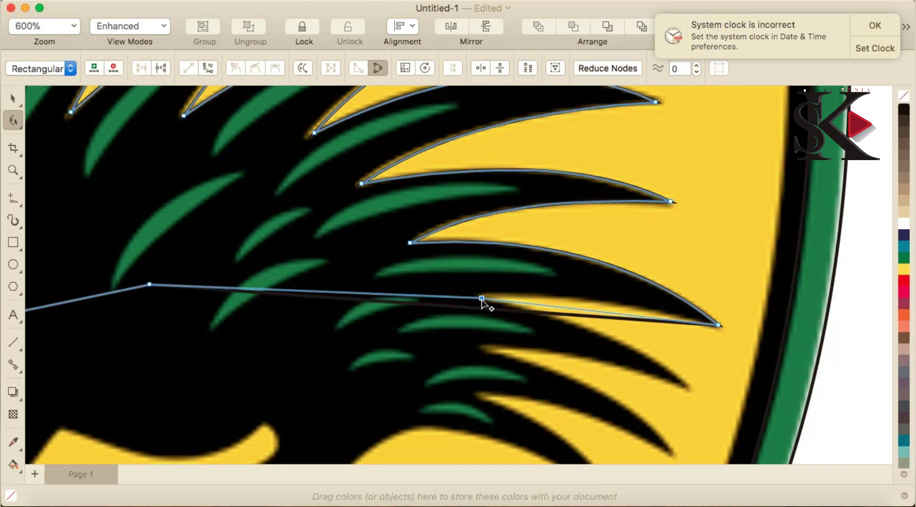
right_click(595, 312)
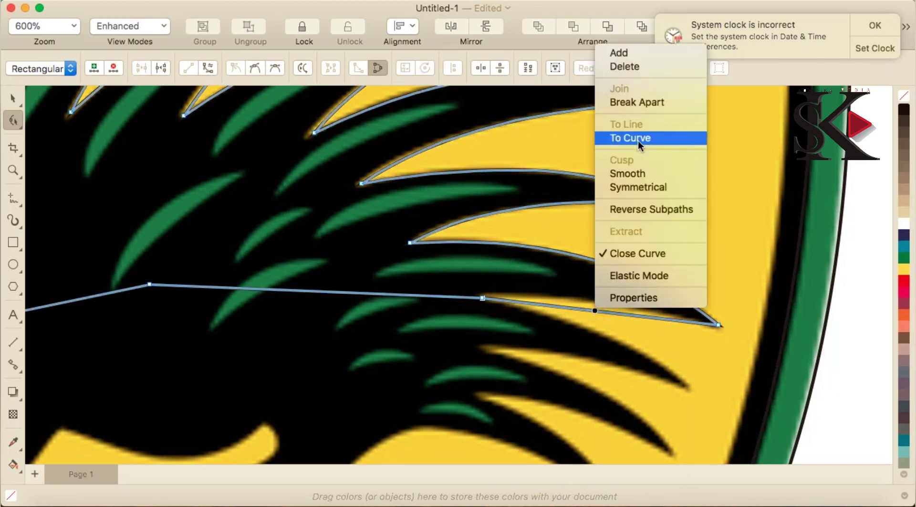
left_click(630, 138)
left_click(571, 309)
left_click_drag(572, 309, 572, 300)
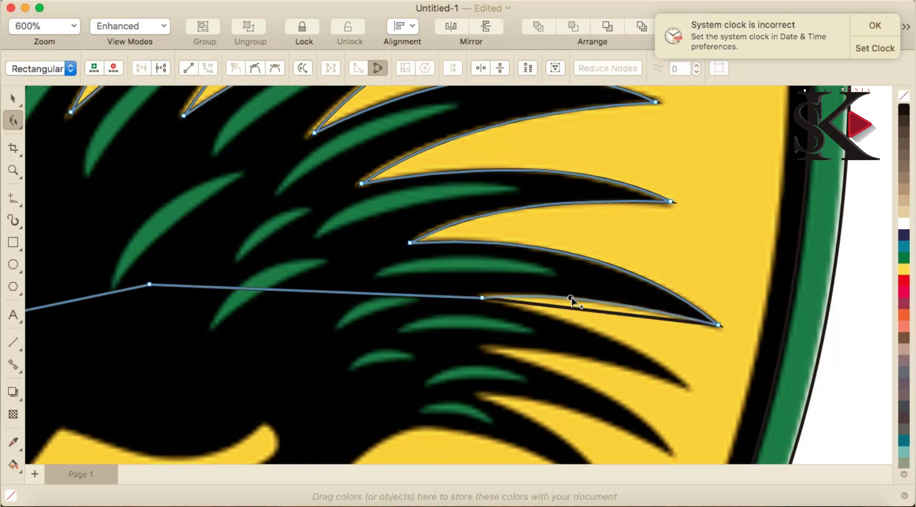
- Add a node at the ninth quill's tip and bend the curved segment along that quill's outer edge
double_click(446, 297)
left_click_drag(446, 297, 687, 386)
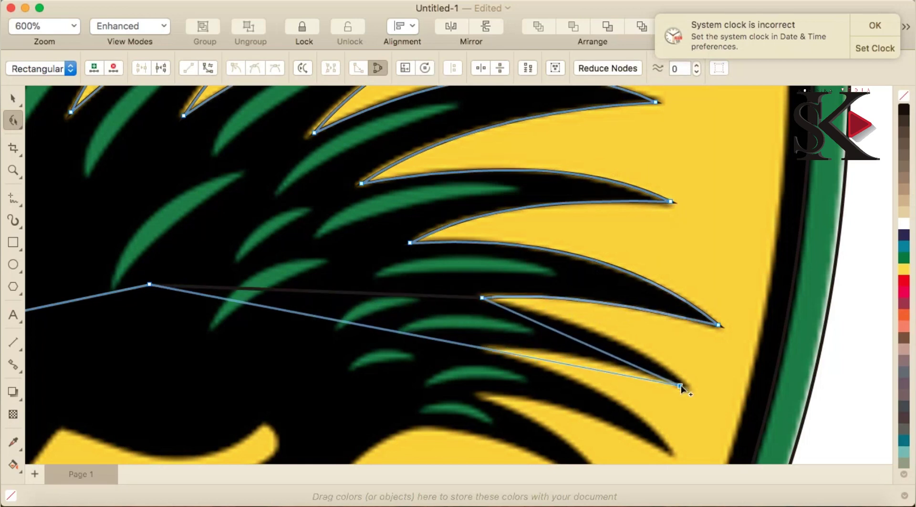
right_click(585, 347)
left_click(616, 169)
left_click_drag(570, 340, 585, 326)
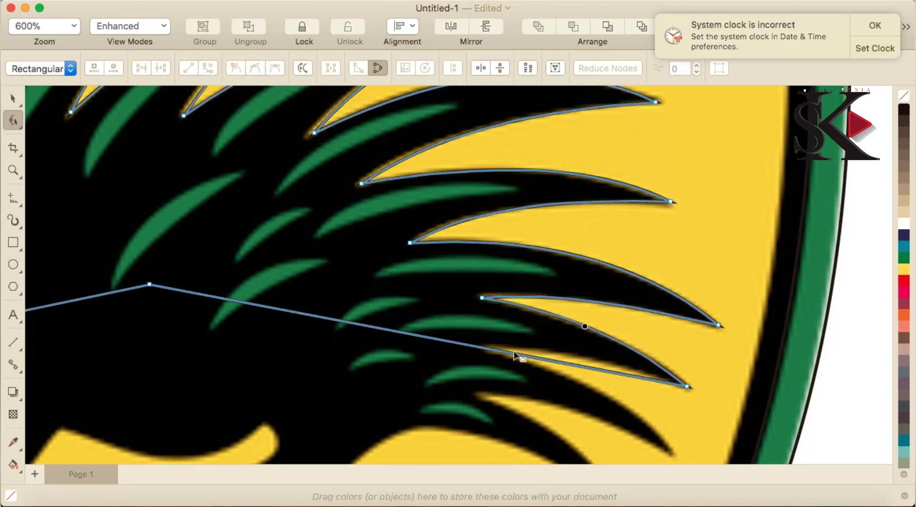
- Add a node at the ninth quill's inner base and curve the segment along that quill's inner edge
left_click(486, 349)
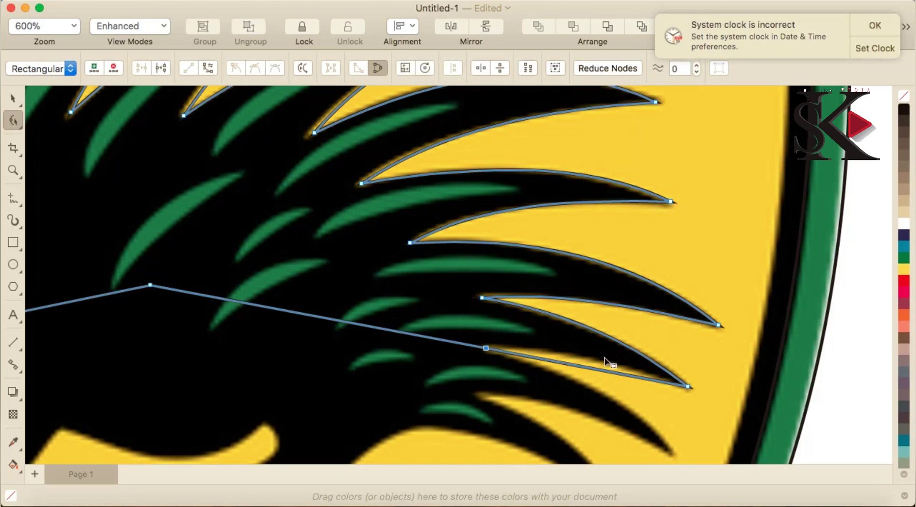
right_click(587, 368)
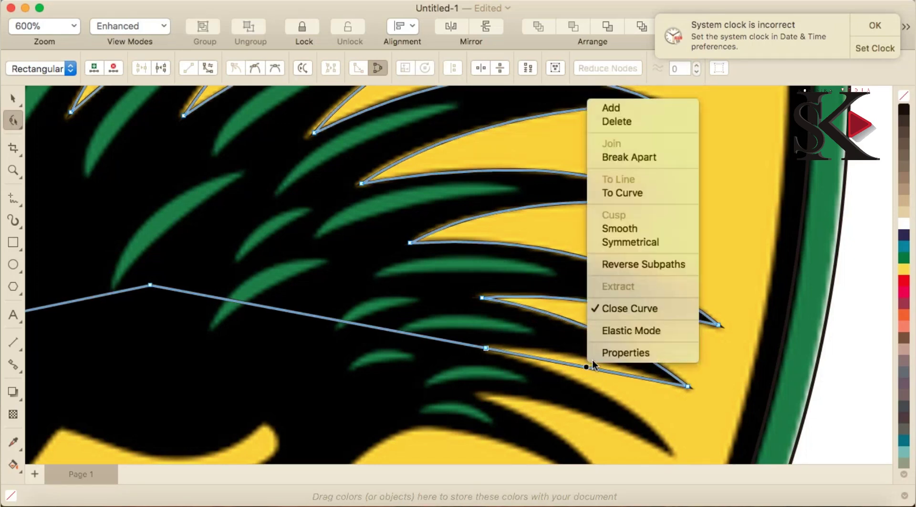
left_click(631, 197)
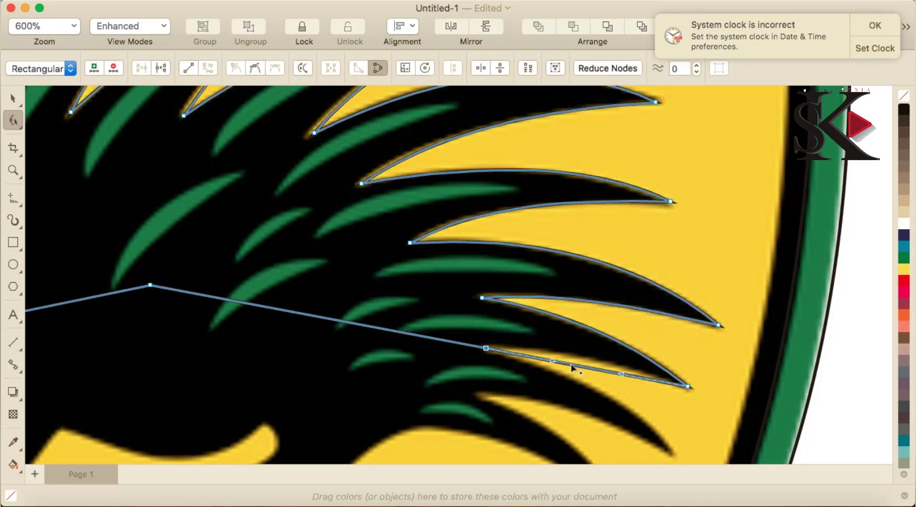
- Add a node at the tenth quill's tip and bend the curved segment along that quill's outer edge
scroll(569, 380, "down", 4)
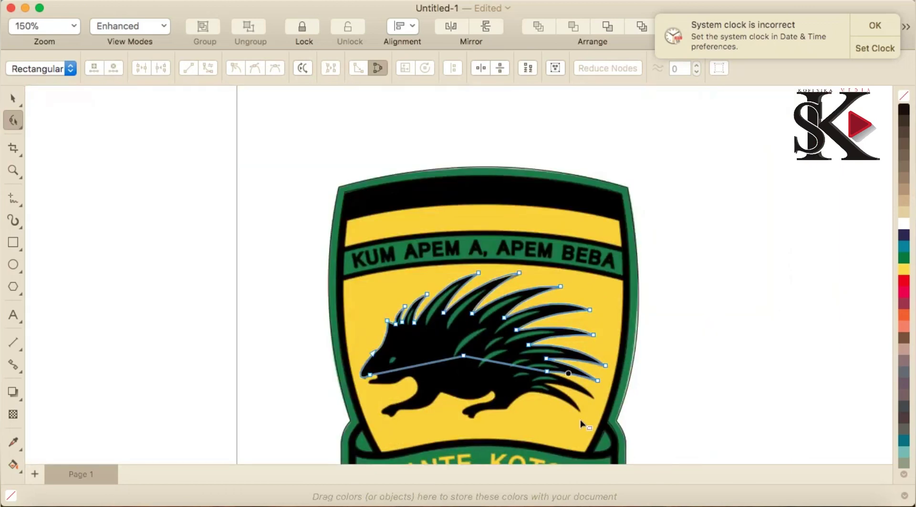
scroll(584, 423, "up", 2)
left_click(499, 326)
left_click_drag(507, 321, 611, 381)
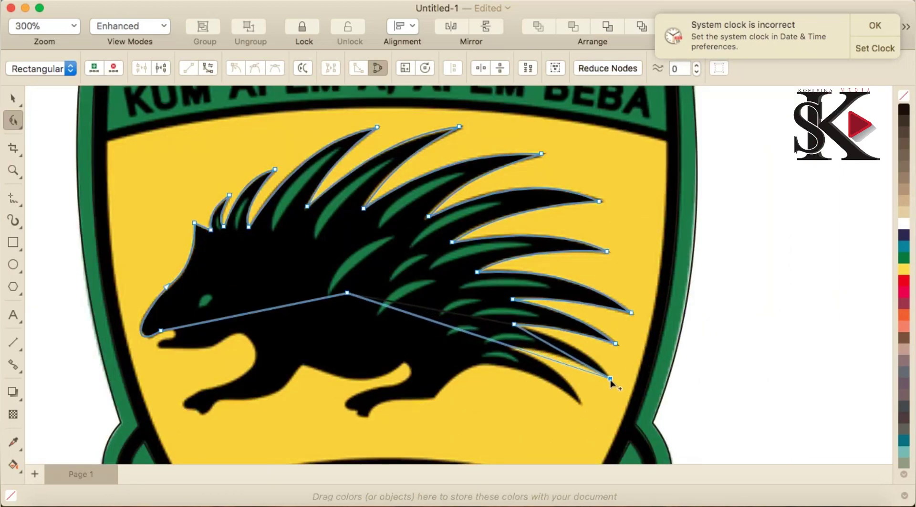
scroll(566, 356, "up", 2)
right_click(563, 355)
left_click(559, 352)
right_click(560, 353)
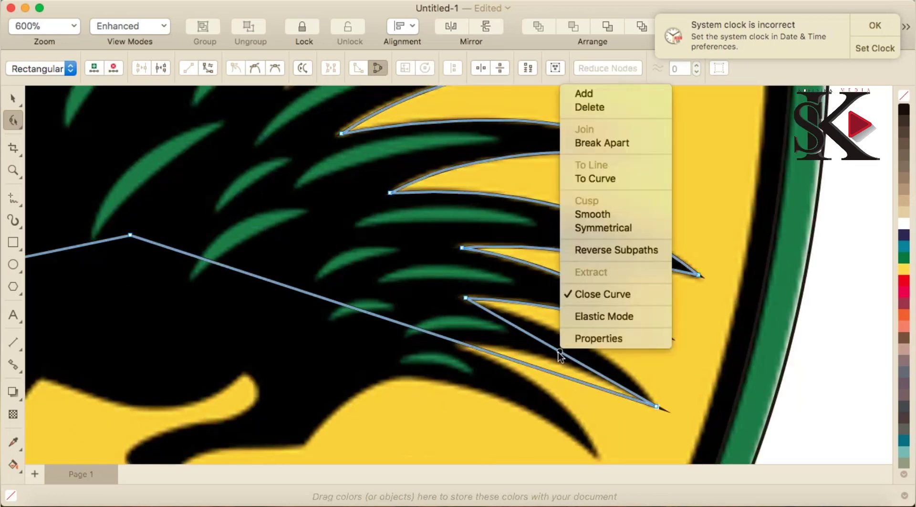
left_click(602, 180)
mouse_move(558, 353)
left_mouse_down()
mouse_move(581, 344)
mouse_move(574, 348)
left_mouse_up()
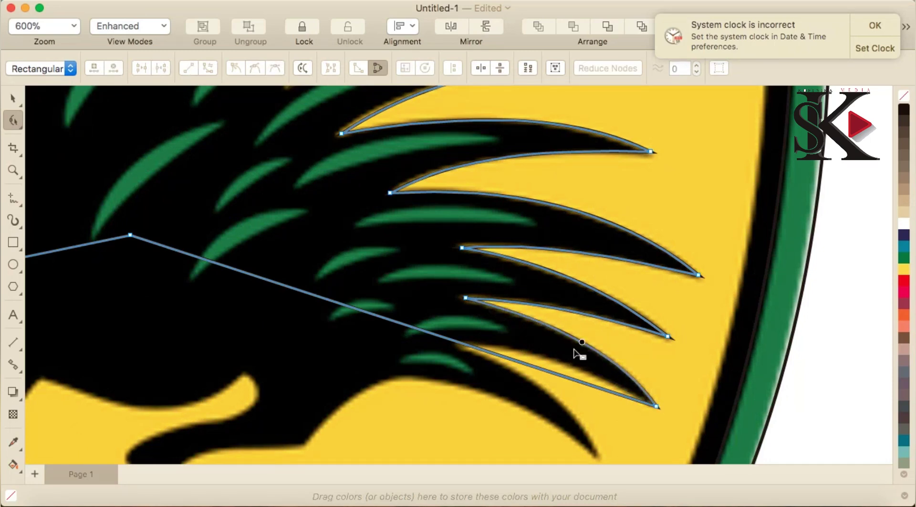
- Add a node at the tenth quill's inner base and bend the curved segment along that quill's inner edge
left_click(469, 349)
right_click(542, 372)
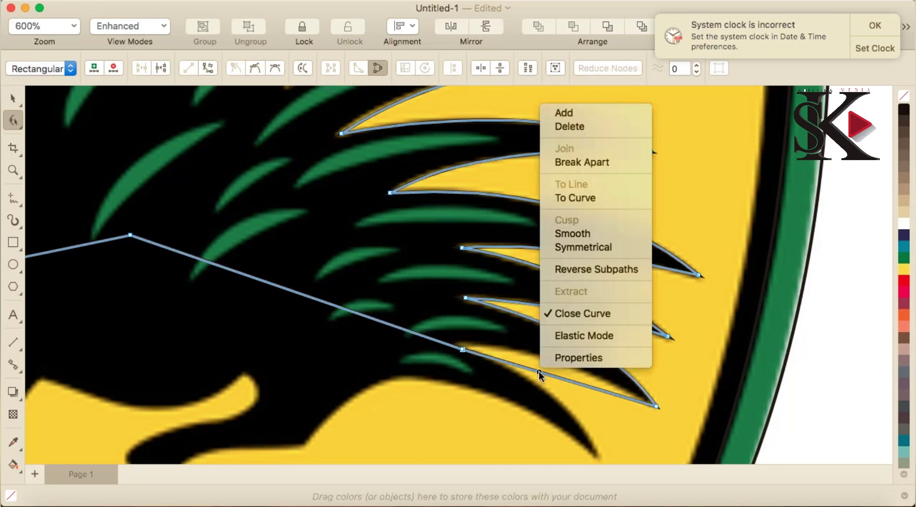
left_click(569, 199)
left_click(540, 373)
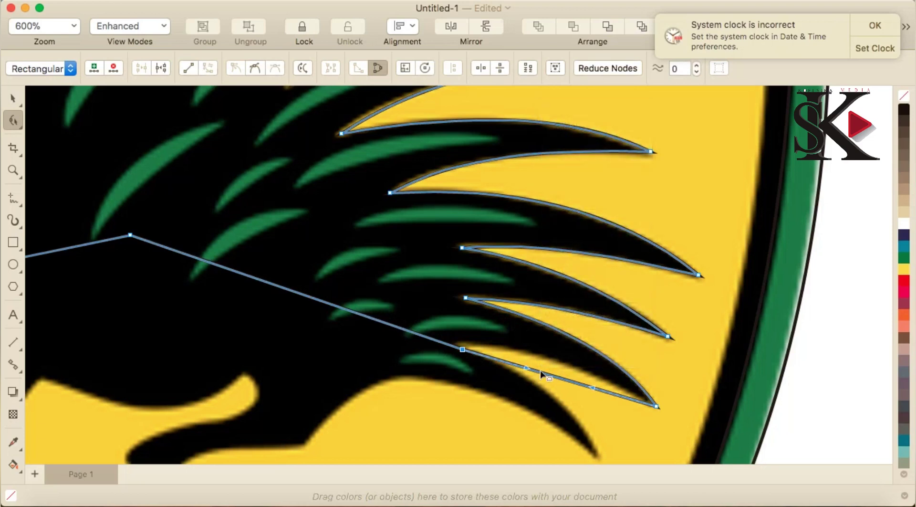
left_click_drag(540, 374, 537, 359)
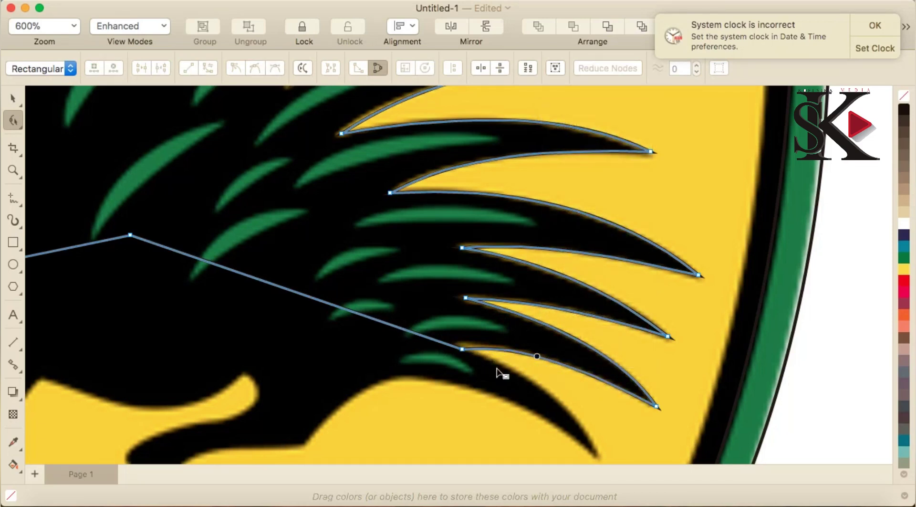
- Add a node at the lowest quill's tip and bend the curved segment along that quill's outer edge
scroll(499, 374, "down", 3)
scroll(507, 430, "up", 3)
left_click_drag(451, 289, 592, 403)
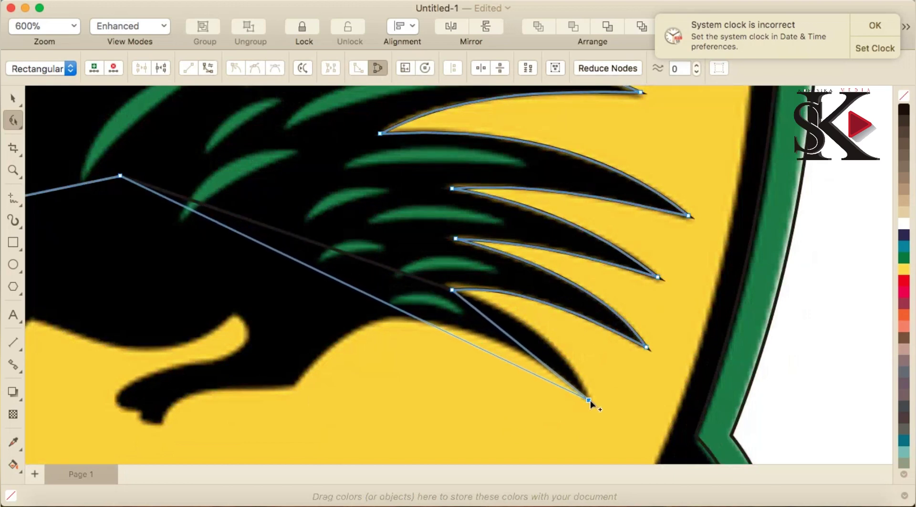
right_click(518, 343)
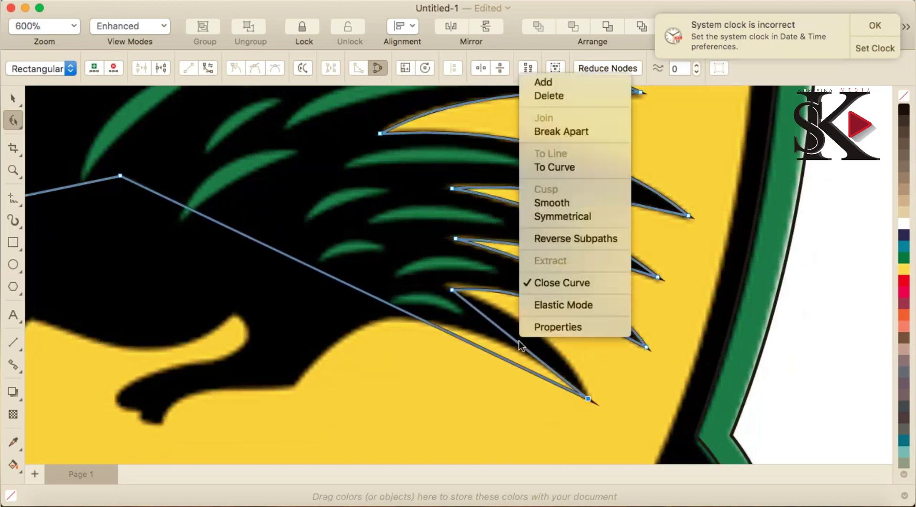
left_click(592, 168)
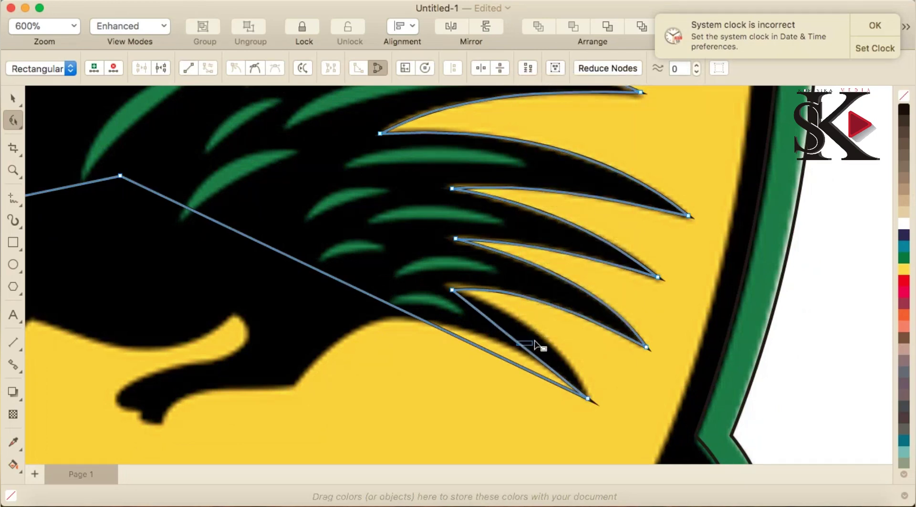
mouse_move(525, 345)
left_mouse_down()
mouse_move(528, 333)
mouse_move(542, 331)
mouse_move(534, 330)
left_mouse_up()
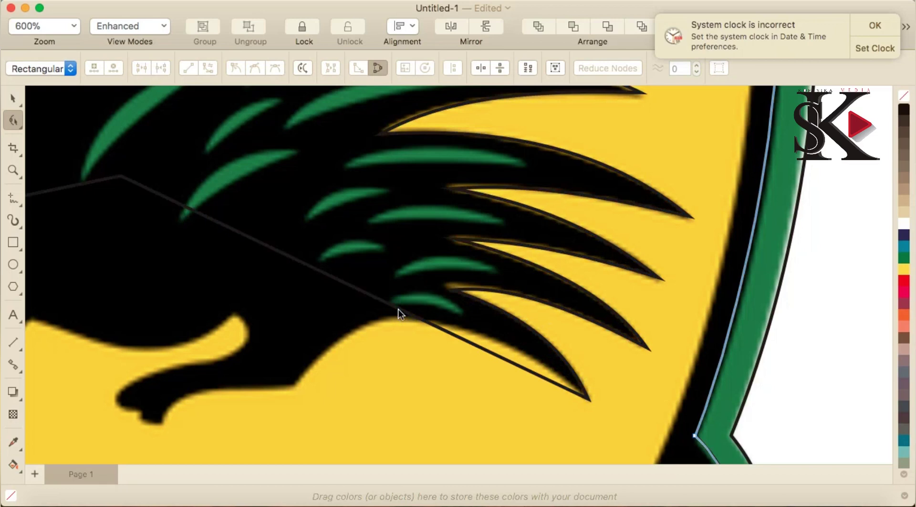
- Add a node at the hind leg's rear corner and bend the curved segment along the lowest quill's underside
left_click(399, 309)
left_click_drag(399, 310, 297, 385)
right_click(381, 389)
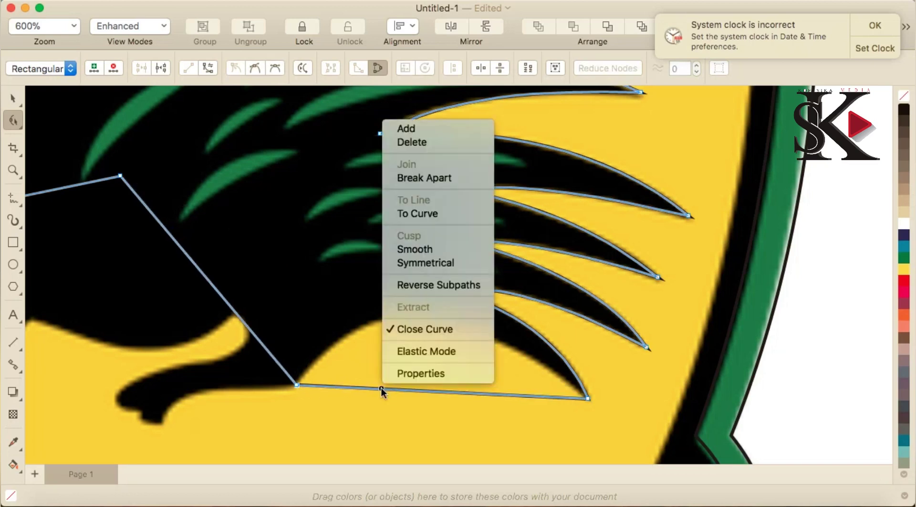
left_click(440, 217)
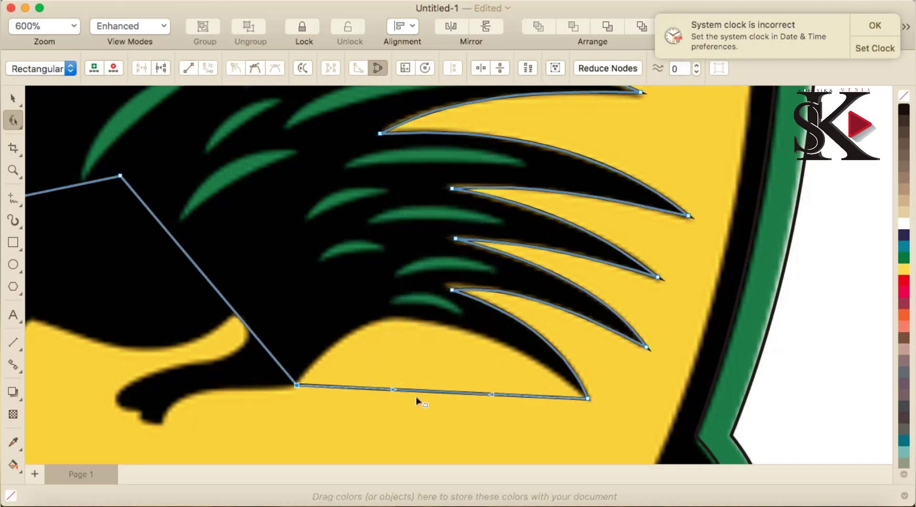
left_click_drag(419, 395, 402, 320)
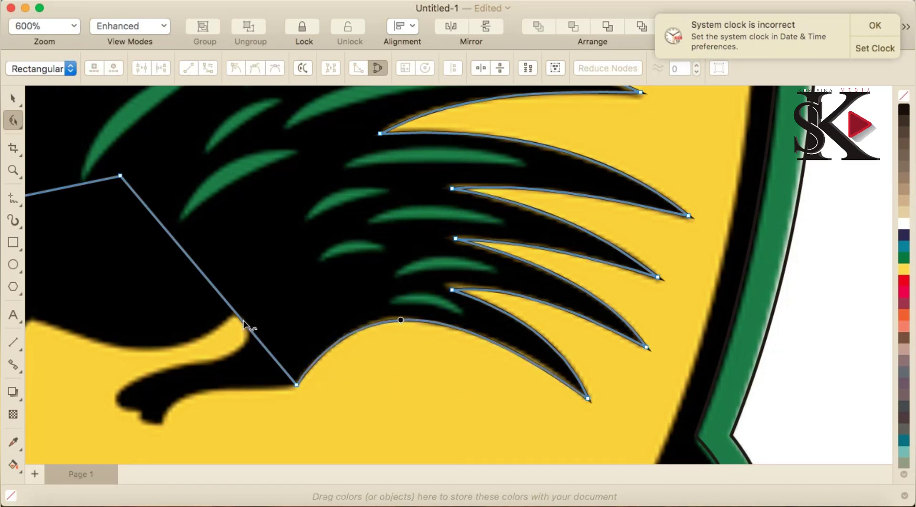
- Add two nodes at the hind foot and bend the curved segment along the lower leg's underside to the sole
left_click_drag(243, 320, 162, 423)
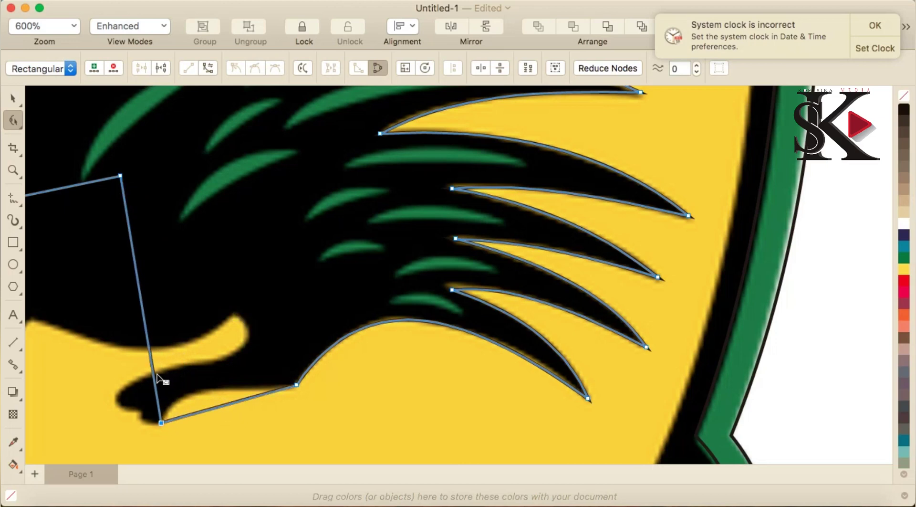
left_click(154, 374)
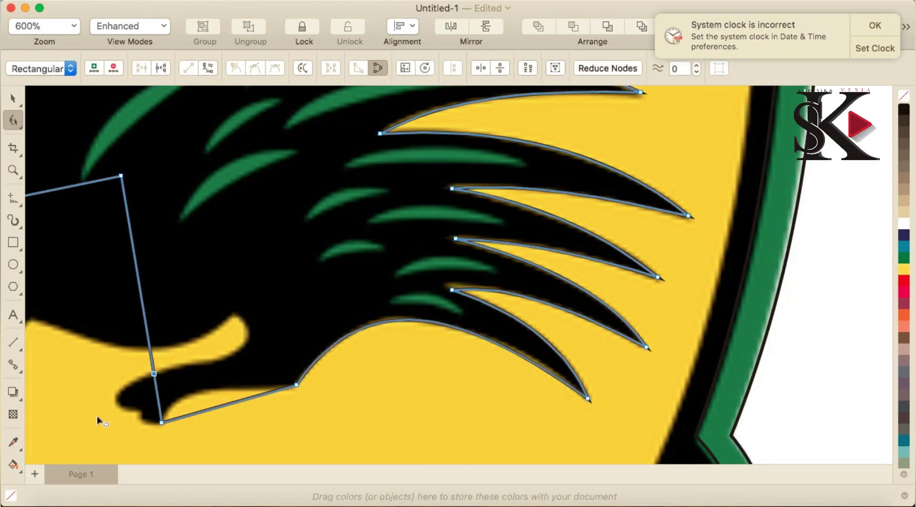
scroll(97, 418, "up", 3)
right_click(305, 413)
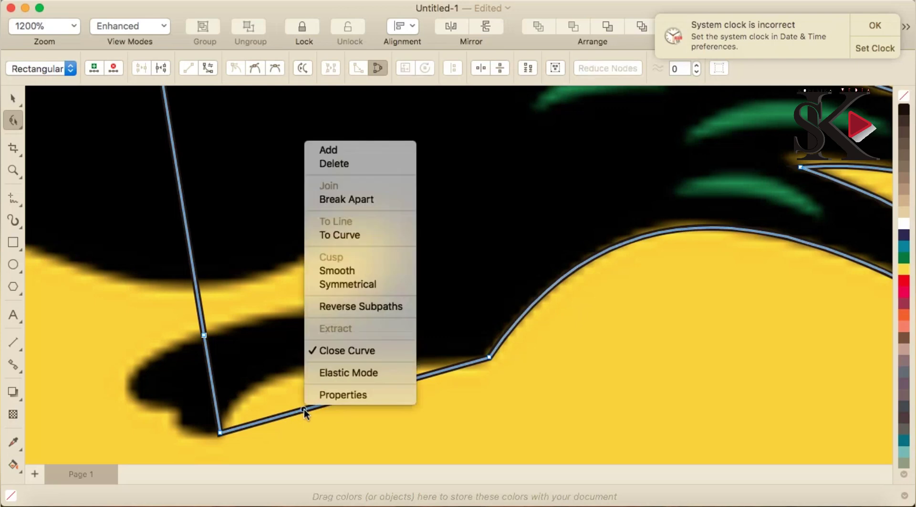
left_click(376, 234)
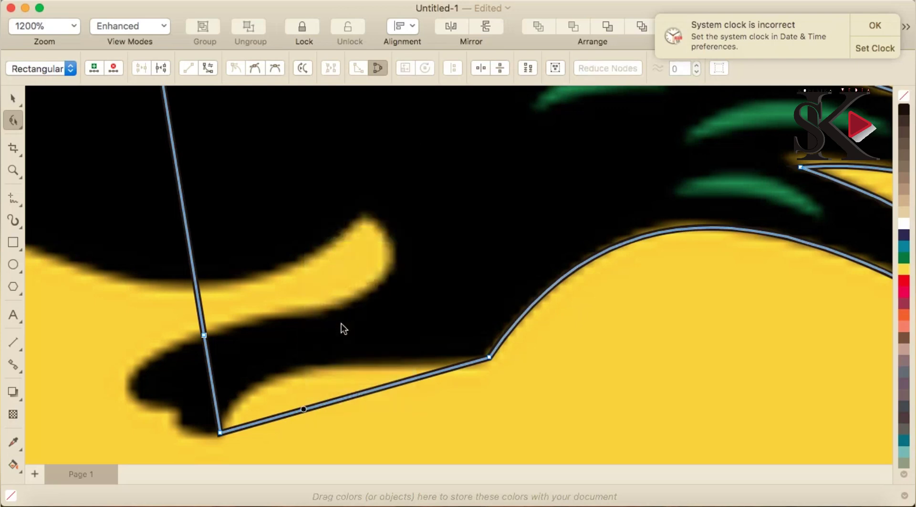
left_click(328, 403)
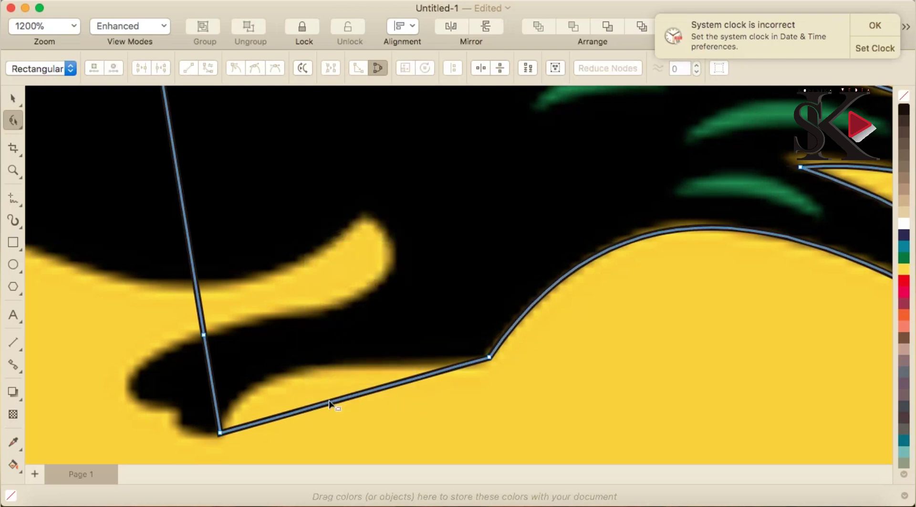
left_click_drag(329, 406, 279, 377)
- Move the upper foot node to the notch between the toes and curve the segment around the small rear toe
left_click_drag(206, 338, 184, 416)
right_click(187, 421)
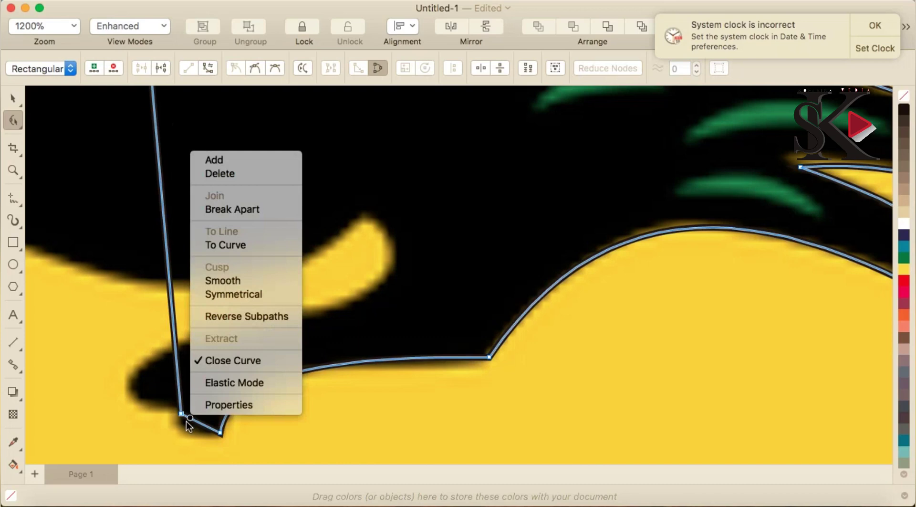
left_click(236, 246)
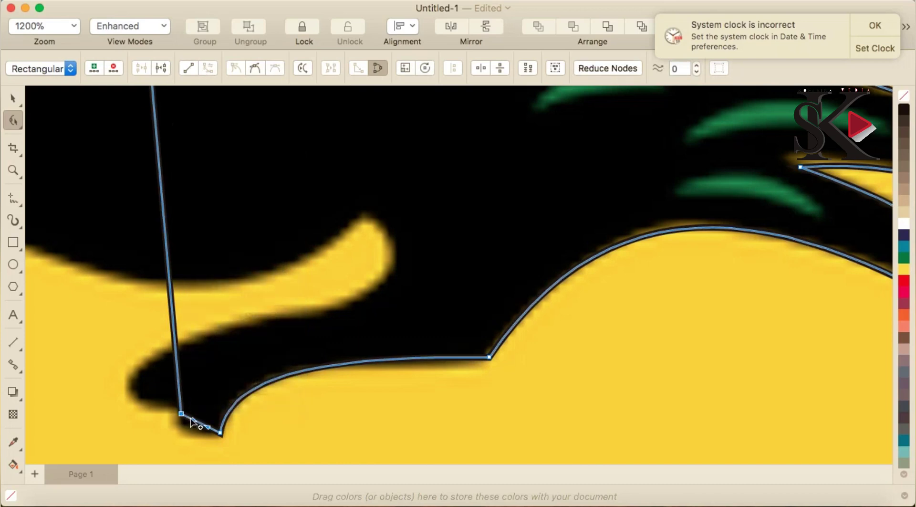
left_click(208, 429)
- Add a node on top of the hind foot and bend the curved segment around the rounded front toe
left_click(177, 363)
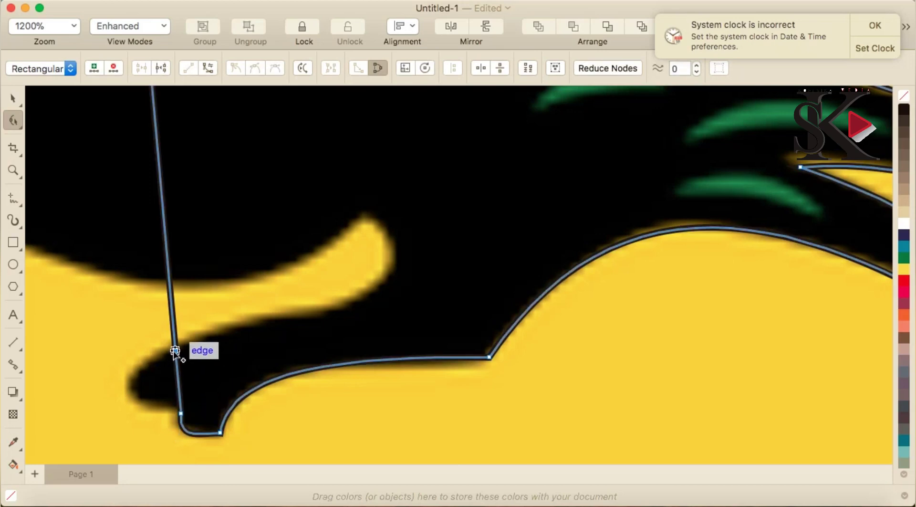
right_click(175, 366)
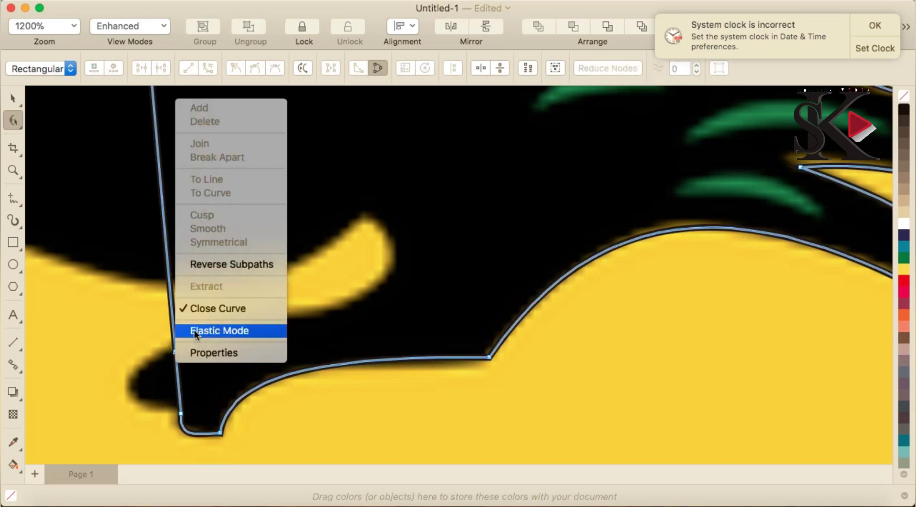
left_click(180, 373)
right_click(179, 373)
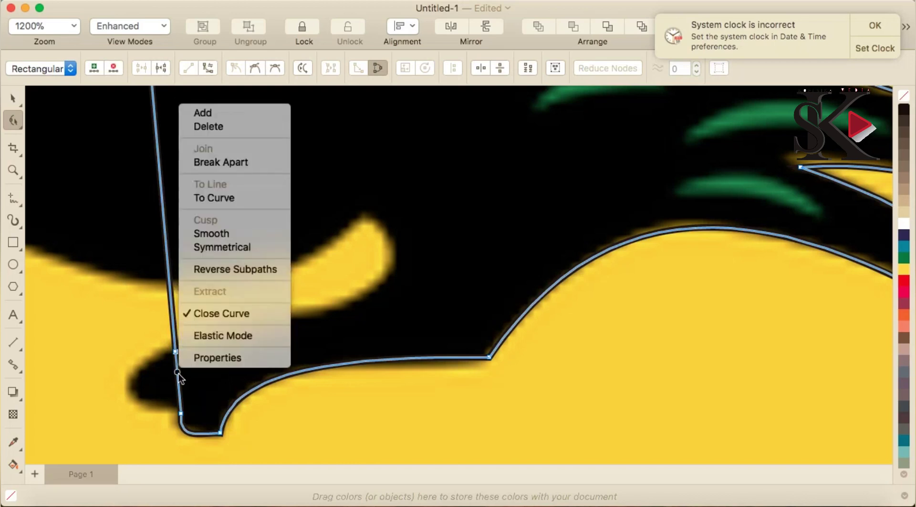
left_click(237, 198)
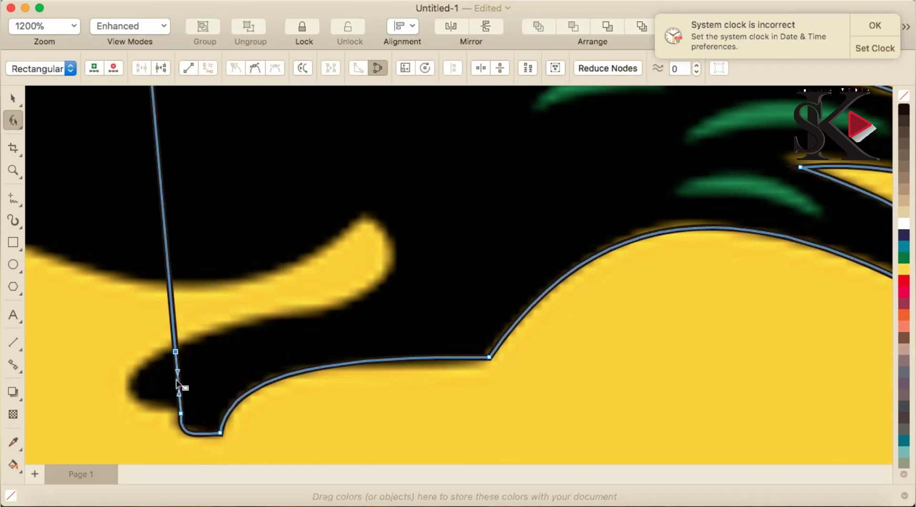
left_click_drag(179, 382, 132, 386)
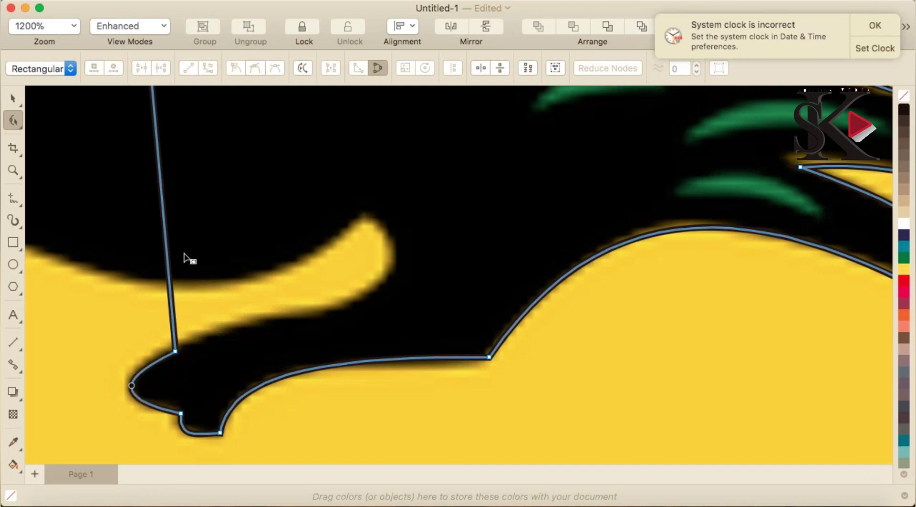
- Add two nodes at the gap between belly and hind leg, and bend the curved segment between them around the gap's rounded end
left_click(166, 254)
left_click(166, 253)
mouse_move(167, 253)
left_mouse_down()
mouse_move(340, 266)
mouse_move(350, 315)
mouse_move(333, 316)
left_mouse_up()
mouse_move(302, 259)
left_mouse_down()
mouse_move(361, 231)
mouse_move(365, 214)
left_mouse_up()
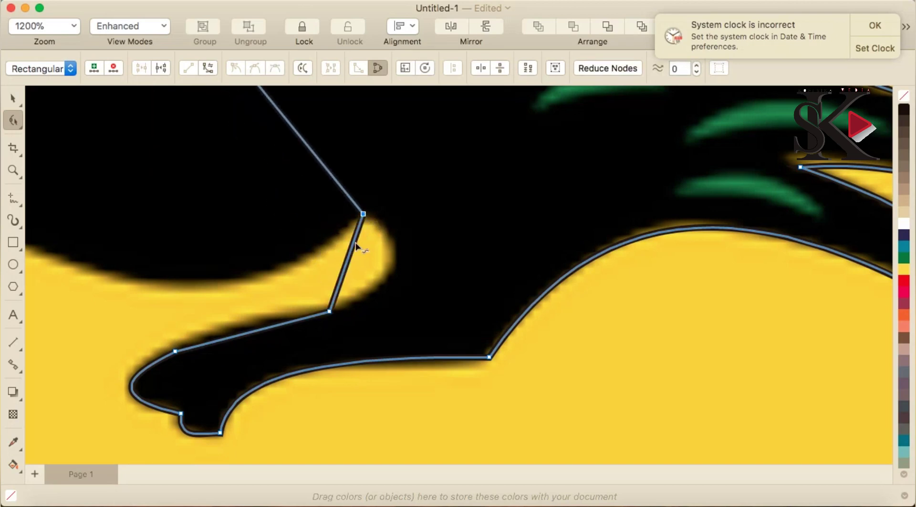
right_click(354, 242)
left_click(412, 332)
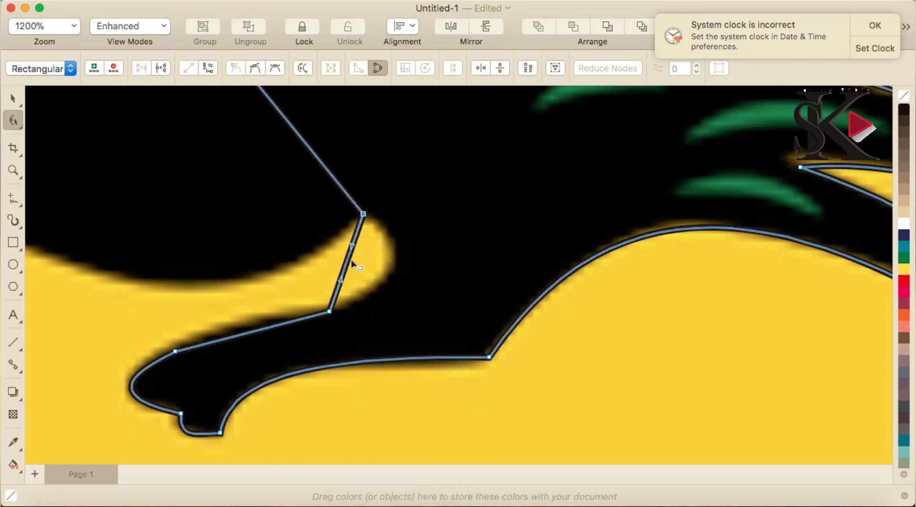
left_click_drag(347, 260, 392, 268)
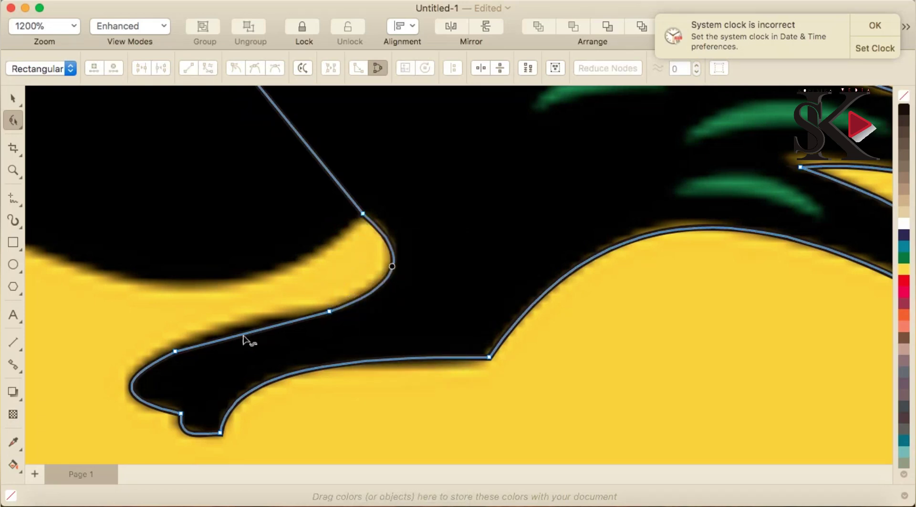
- Convert the straight segment along the top of the lower hind leg to a curve and bend it along the edge
right_click(244, 339)
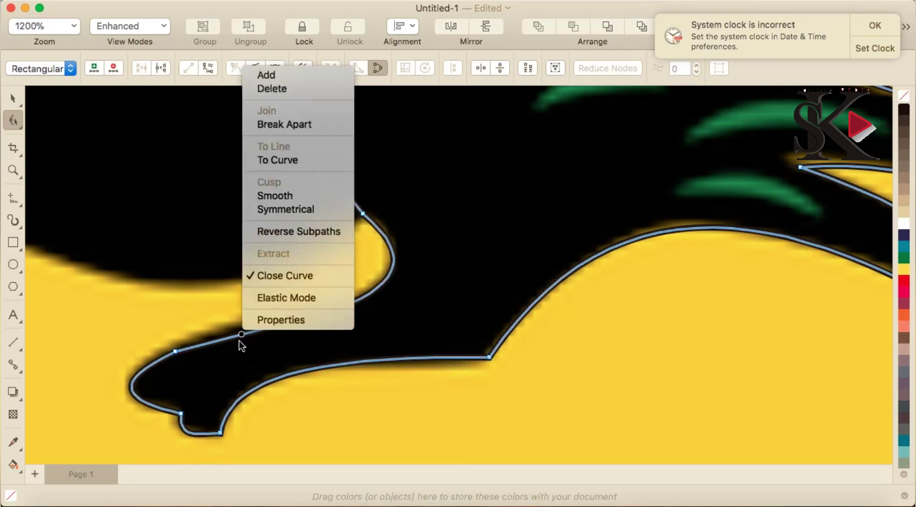
left_click(313, 162)
left_click_drag(253, 334, 254, 325)
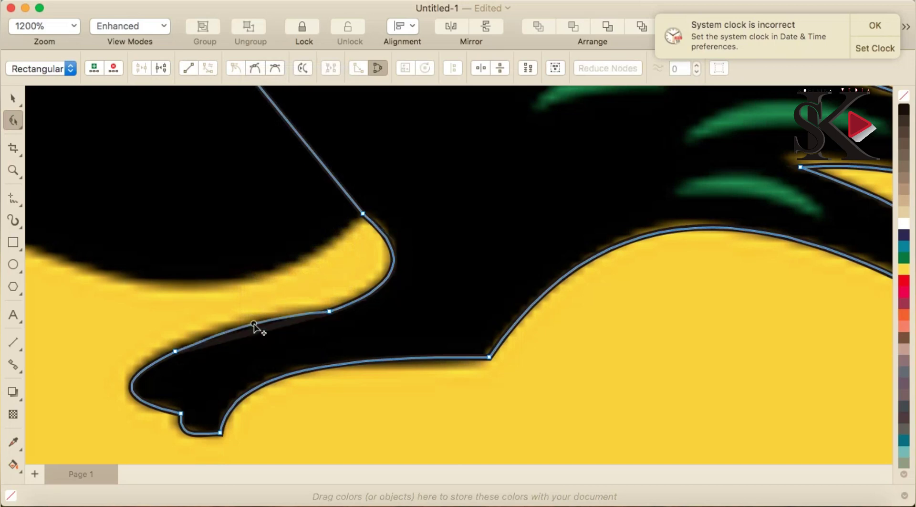
- Move the body's corner node to where the foreleg meets the belly and bend the curved segment along the belly's underside
scroll(279, 177, "down", 3)
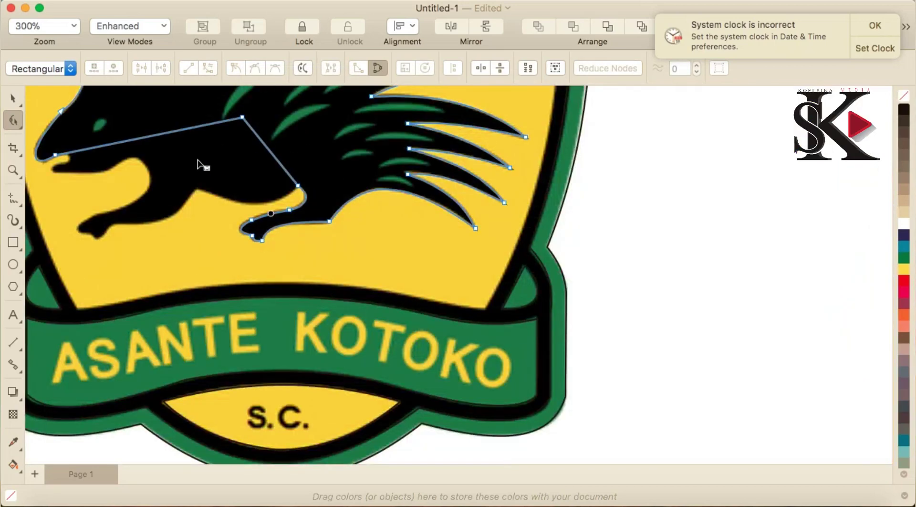
scroll(198, 162, "up", 2)
scroll(253, 156, "down", 4)
scroll(253, 127, "up", 2)
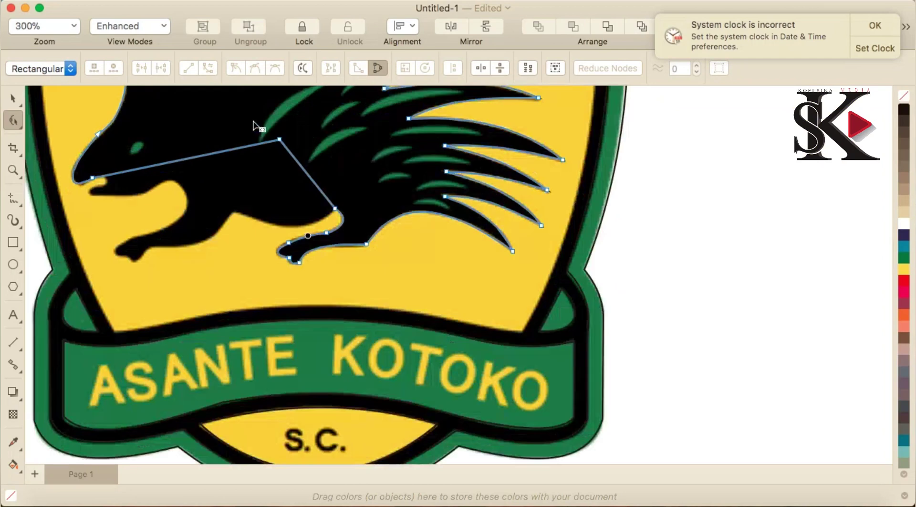
left_click_drag(280, 139, 238, 211)
scroll(265, 210, "up", 2)
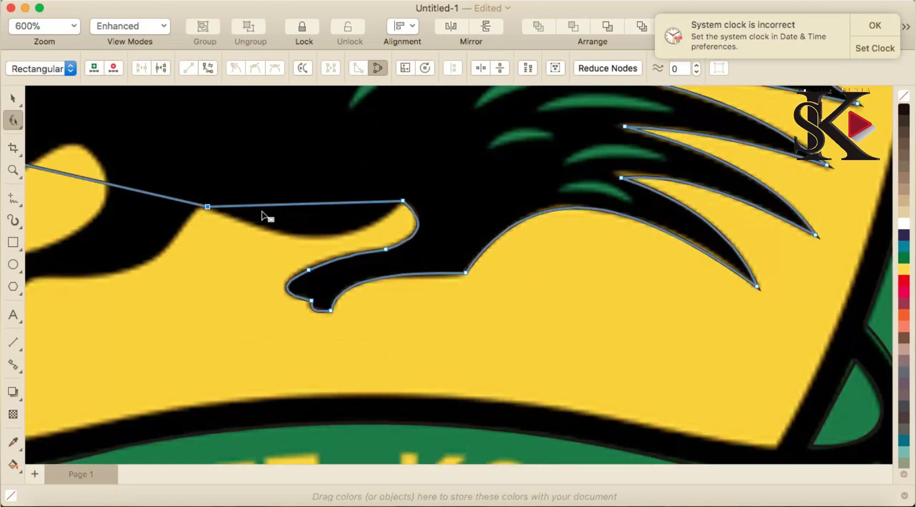
right_click(292, 205)
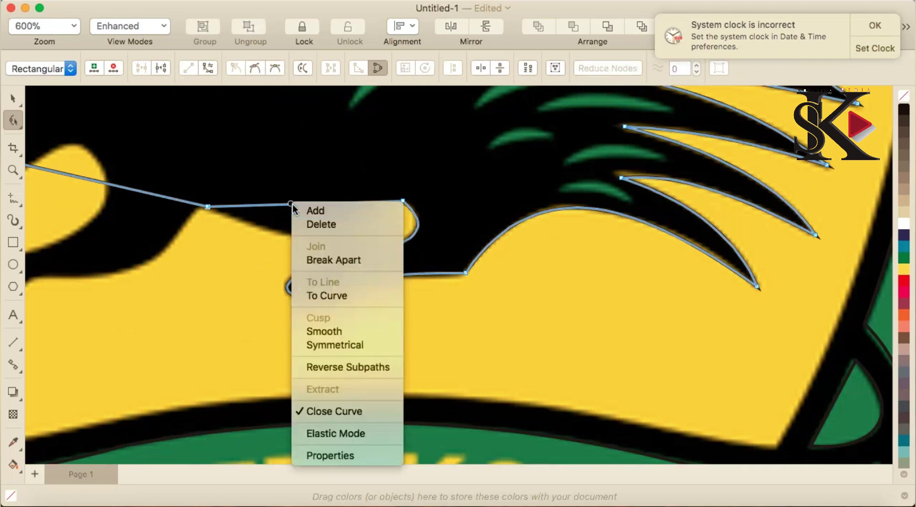
left_click(333, 292)
left_click_drag(321, 207, 325, 233)
- Add a node at the lower lip and curve the segment around the inside of the porcupine's open mouth
scroll(243, 236, "down", 2)
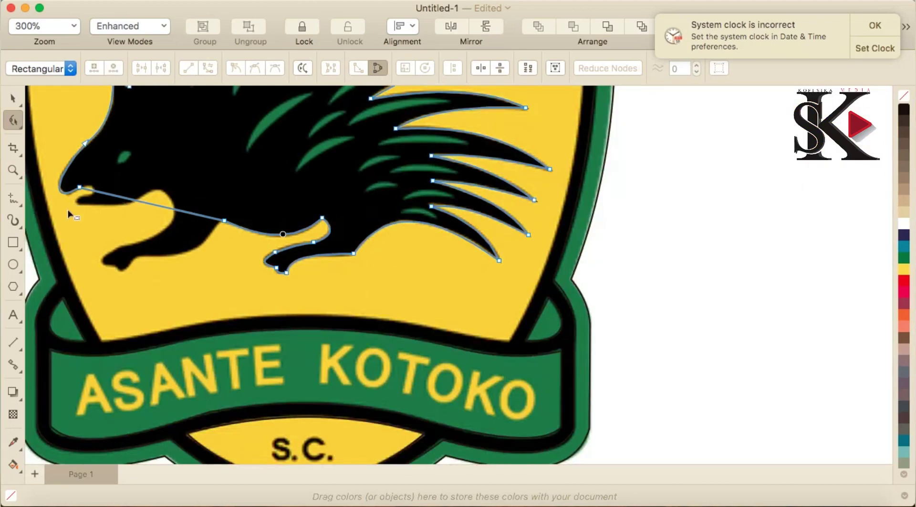
scroll(69, 215, "up", 2)
left_click_drag(117, 173, 97, 177)
right_click(95, 173)
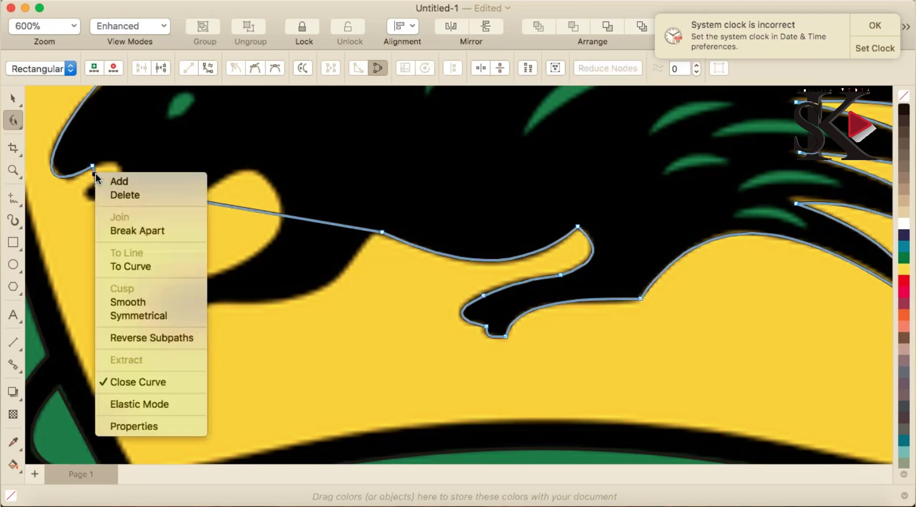
left_click(141, 266)
scroll(98, 179, "up", 2)
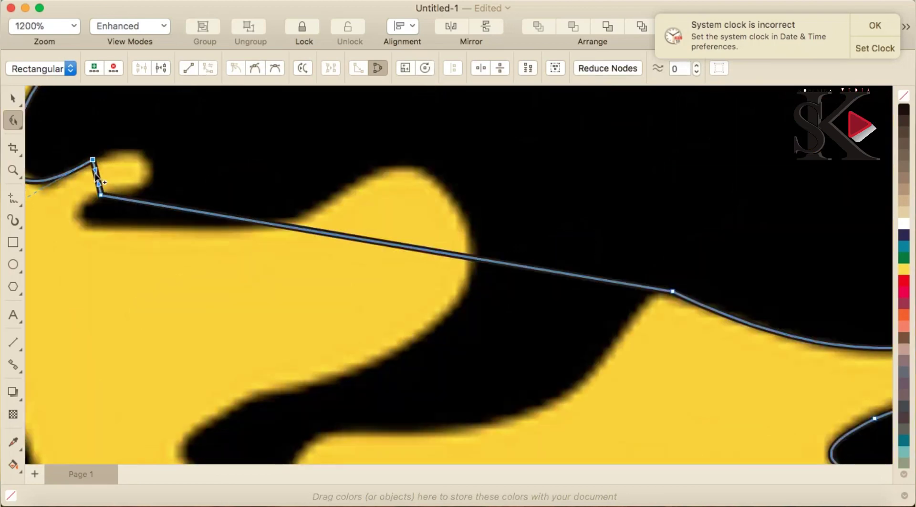
left_click_drag(97, 175, 169, 140)
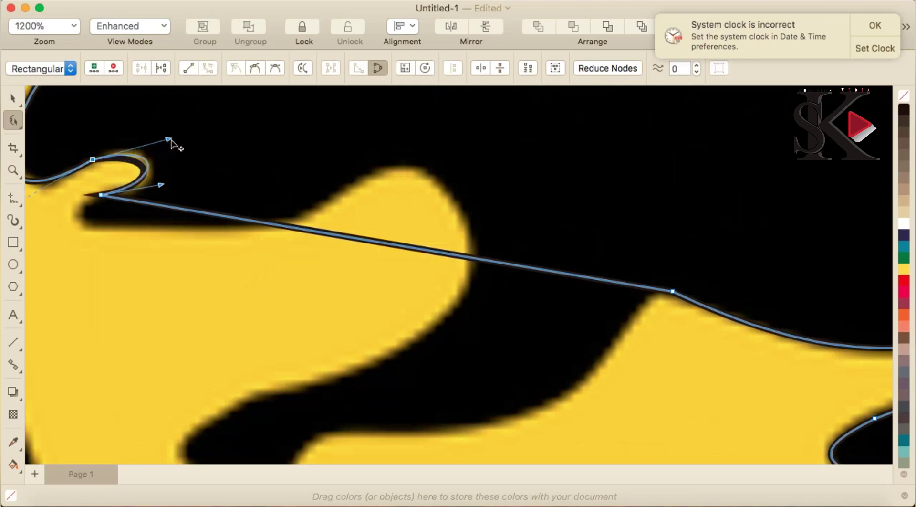
left_click_drag(159, 186, 159, 210)
- Add a node under the lower jaw and curve the segment around the lip's tip and along the jaw
scroll(158, 216, "down", 2)
left_click(206, 227)
scroll(148, 220, "up", 2)
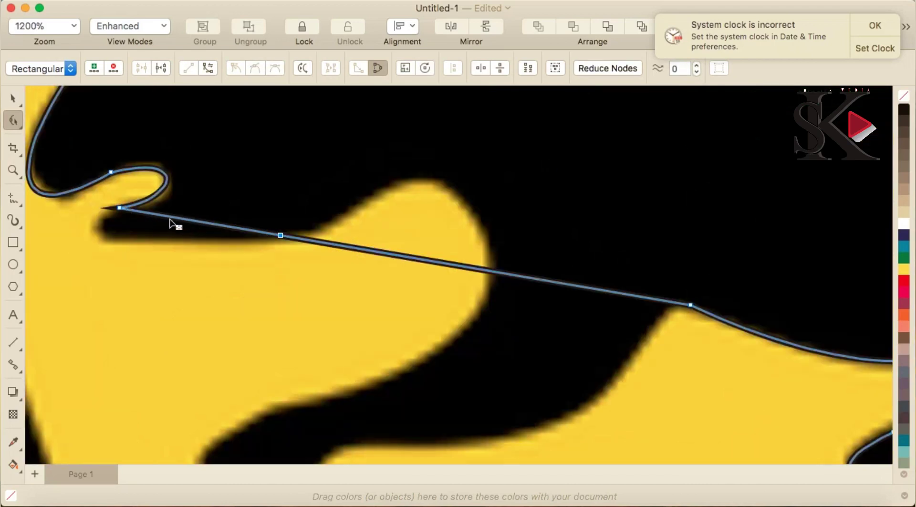
right_click(171, 219)
left_click(173, 218)
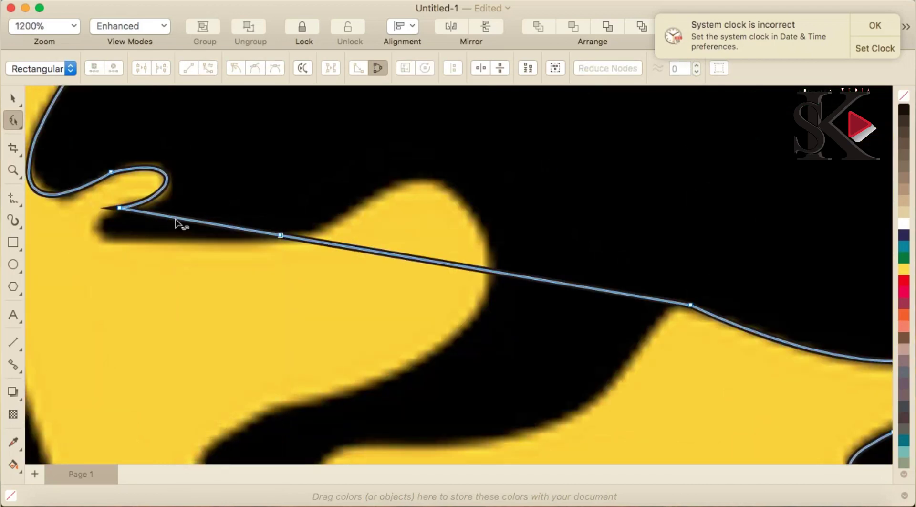
right_click(175, 218)
left_click(218, 310)
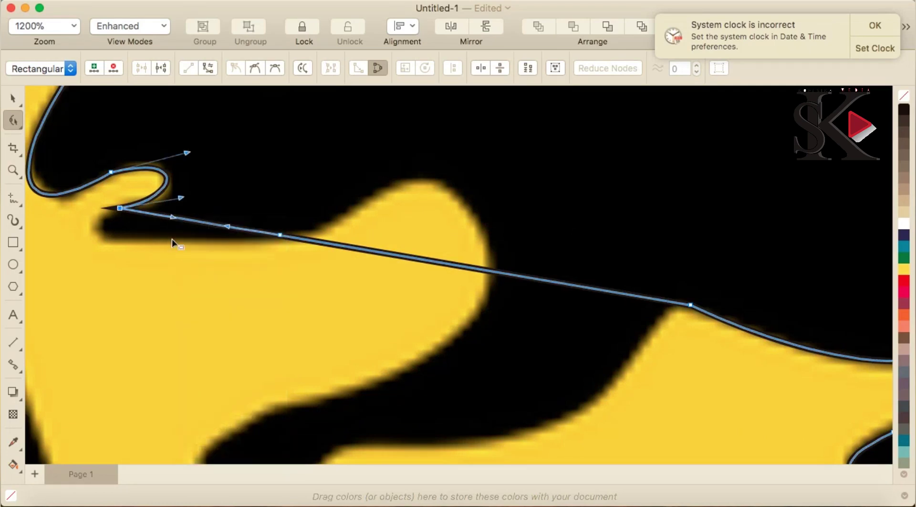
left_click_drag(171, 219, 59, 263)
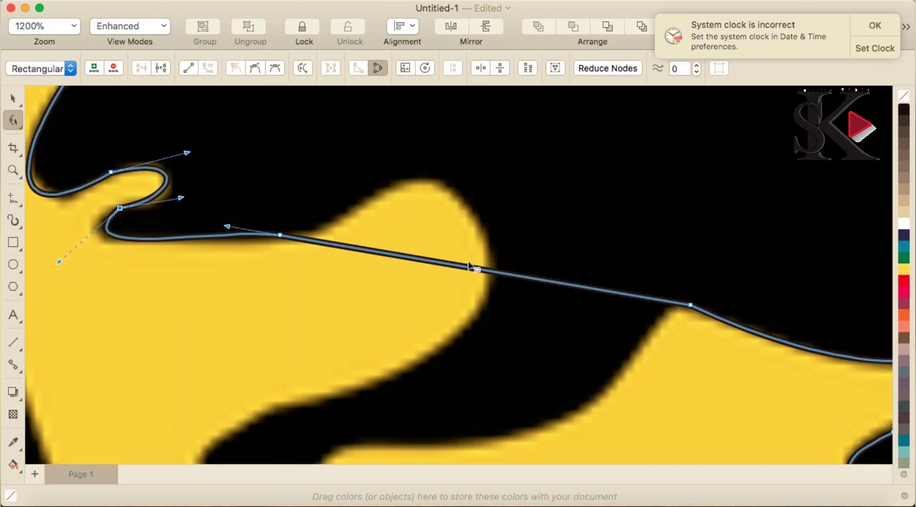
- Add a node at the top of the throat and curve the segment from the jaw up to it
double_click(442, 266)
left_click_drag(442, 266, 417, 178)
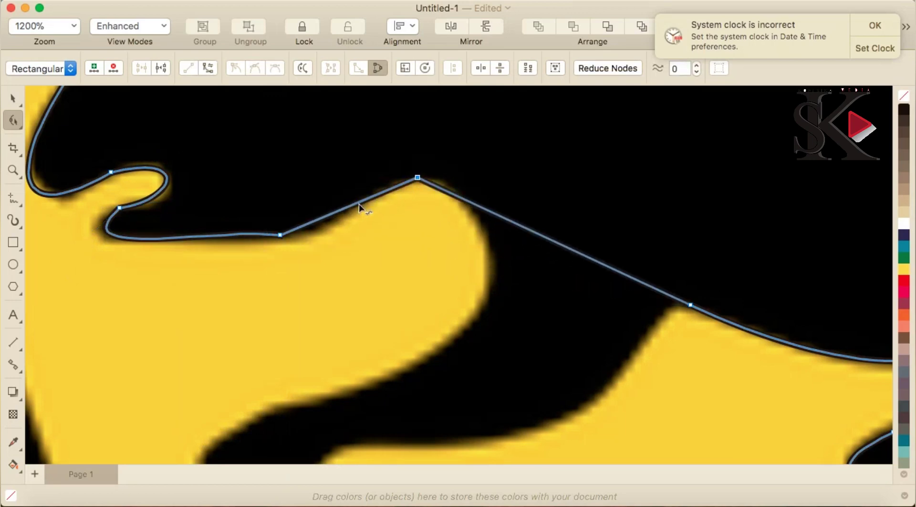
right_click(359, 204)
left_click(409, 295)
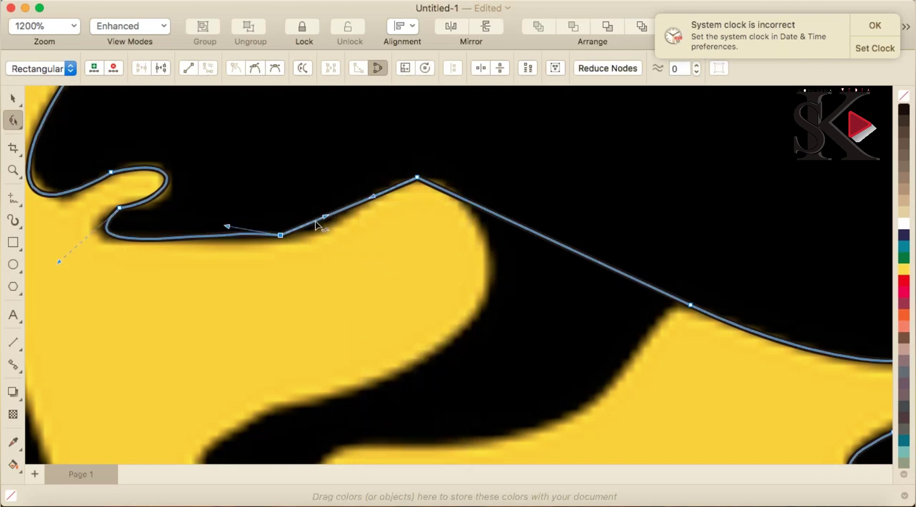
left_click_drag(327, 219, 326, 243)
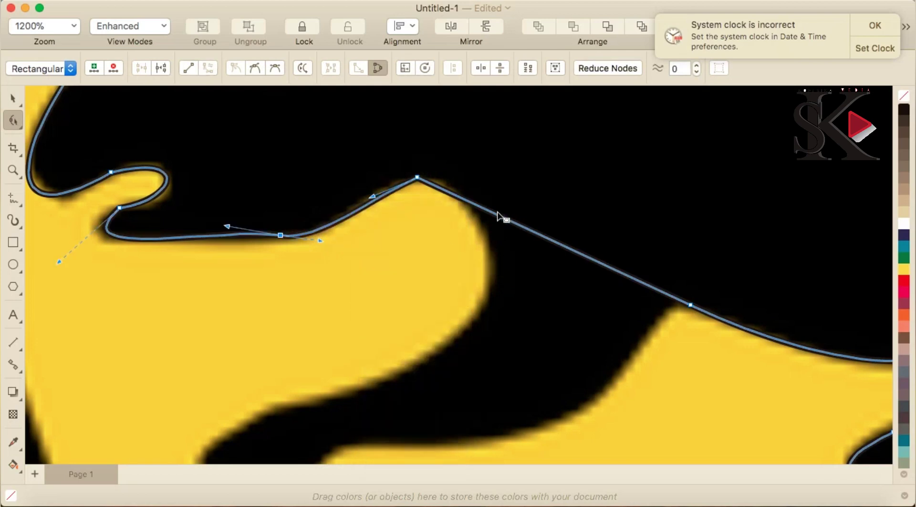
key("Escape")
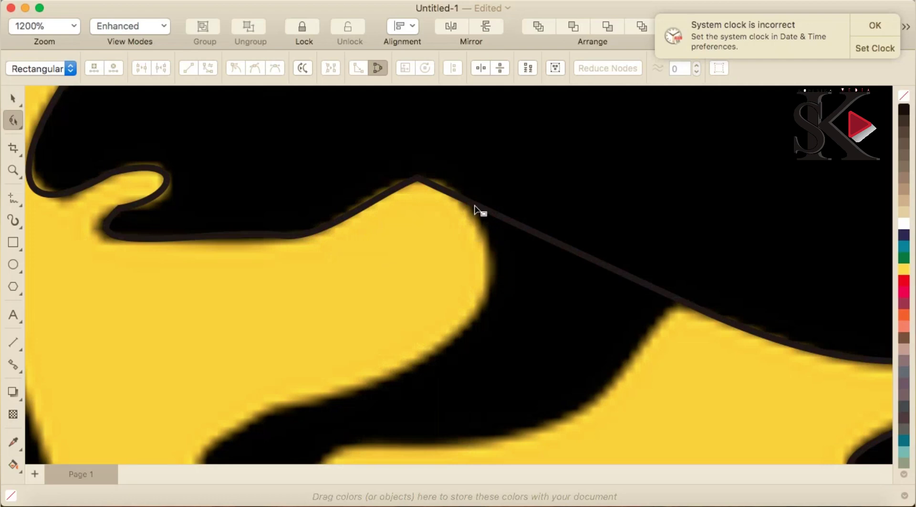
- Add a node on the foreleg's front edge and shape the curved segment around the rounded chest with its handles
left_click(476, 207)
left_click_drag(477, 207, 447, 341)
right_click(435, 265)
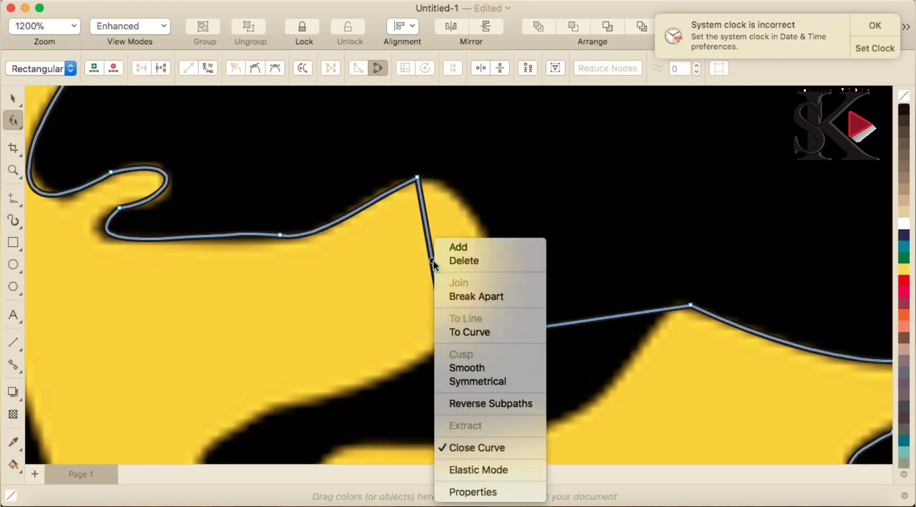
left_click(482, 333)
left_click_drag(434, 268, 486, 264)
left_click(418, 178)
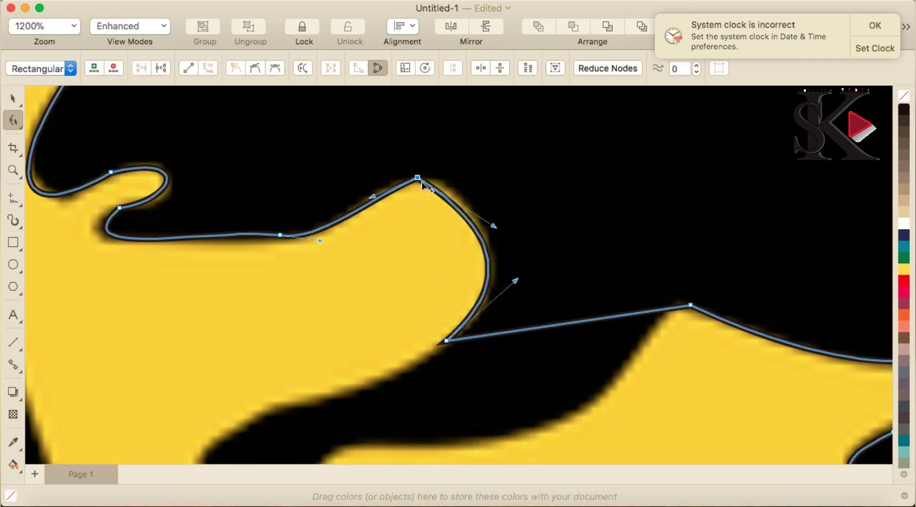
left_click_drag(494, 226, 491, 190)
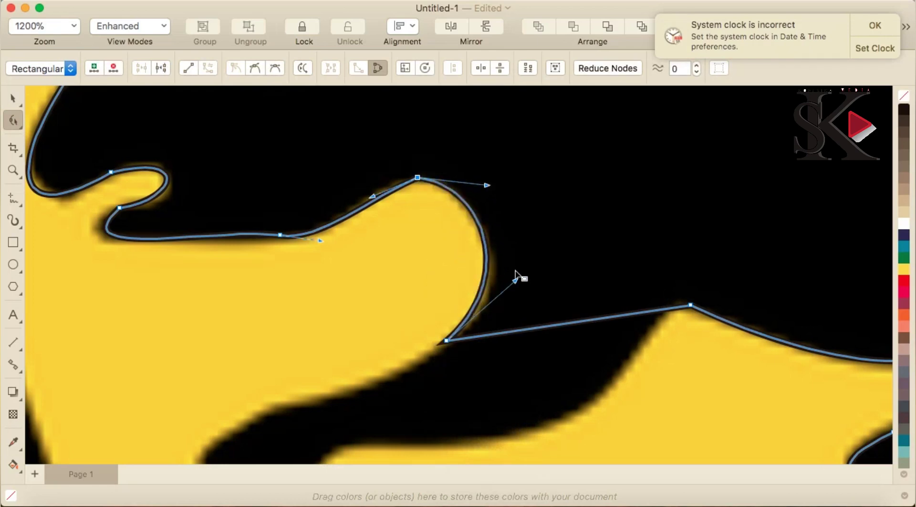
left_click_drag(515, 281, 520, 291)
- Add nodes at the front foot's toe notch and on top of the foot, and bend the curved segment along the foreleg's front edge
scroll(497, 297, "down", 5)
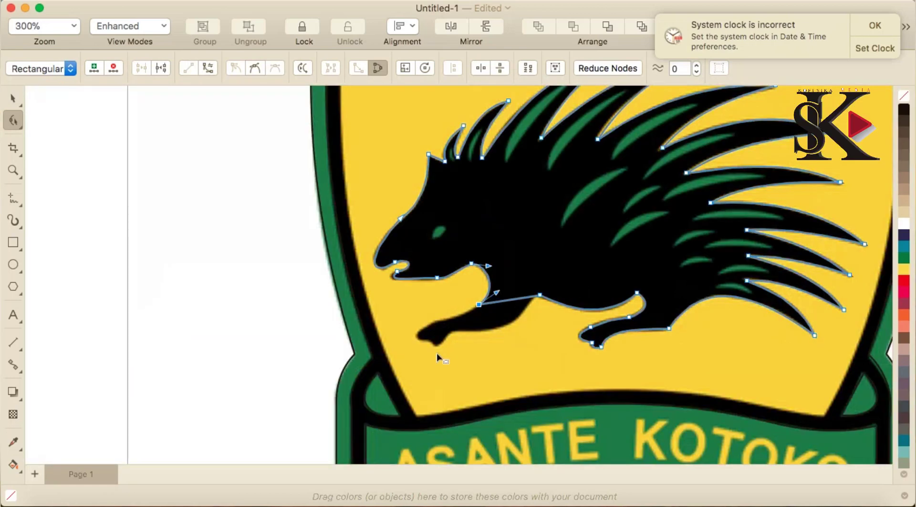
scroll(436, 353, "up", 5)
scroll(540, 275, "down", 2)
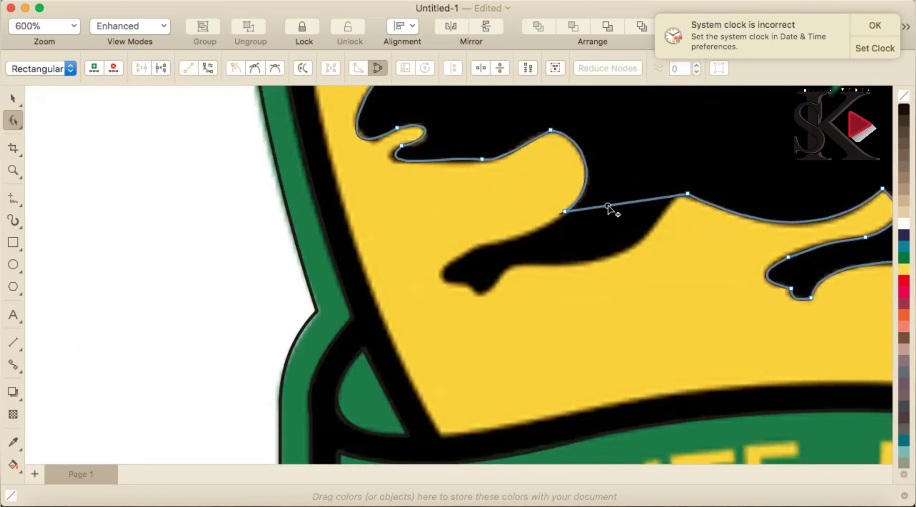
left_click_drag(612, 209, 444, 313)
scroll(499, 248, "up", 2)
double_click(532, 231)
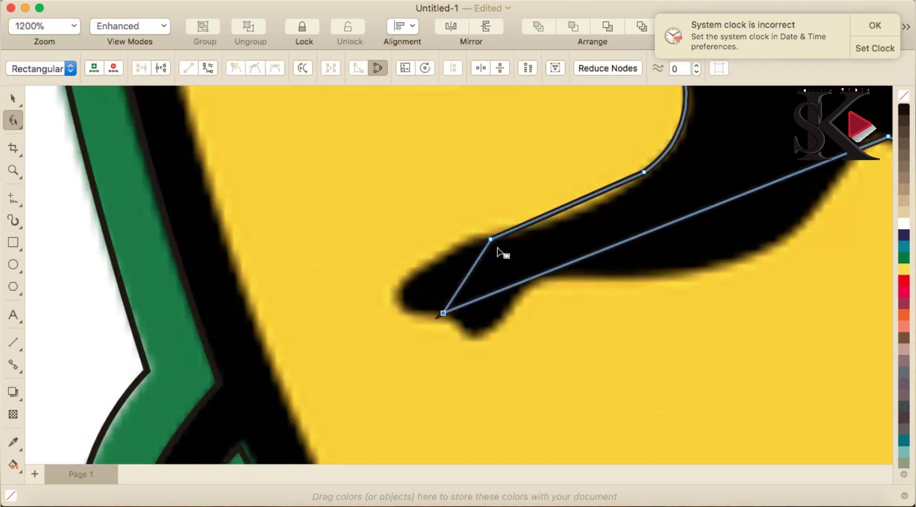
right_click(561, 214)
left_click(603, 247)
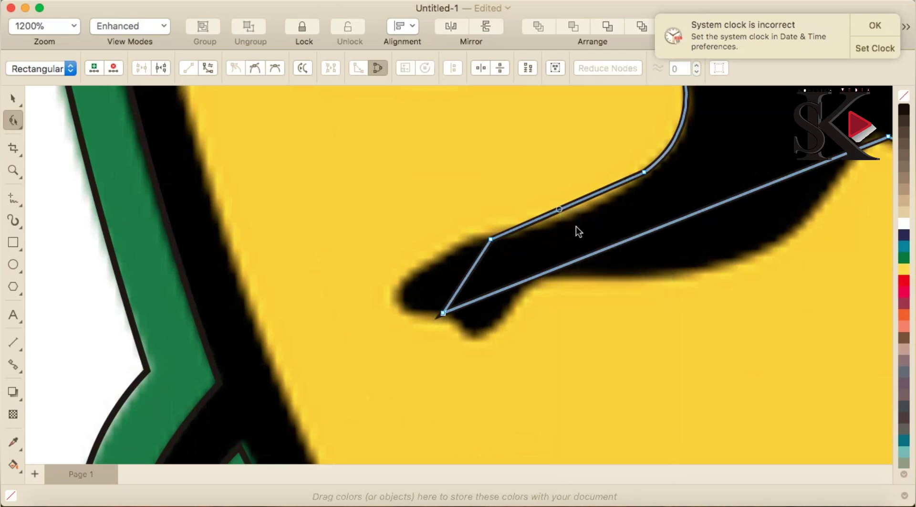
left_click_drag(573, 209, 576, 210)
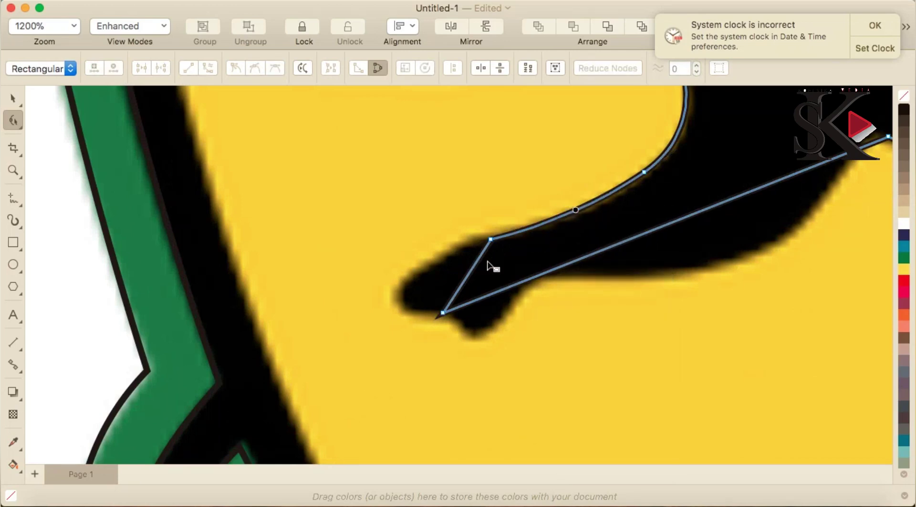
- Convert the segment at the tip of the front foot to a curve and bend it around the rounded front toe
right_click(471, 281)
left_click(530, 330)
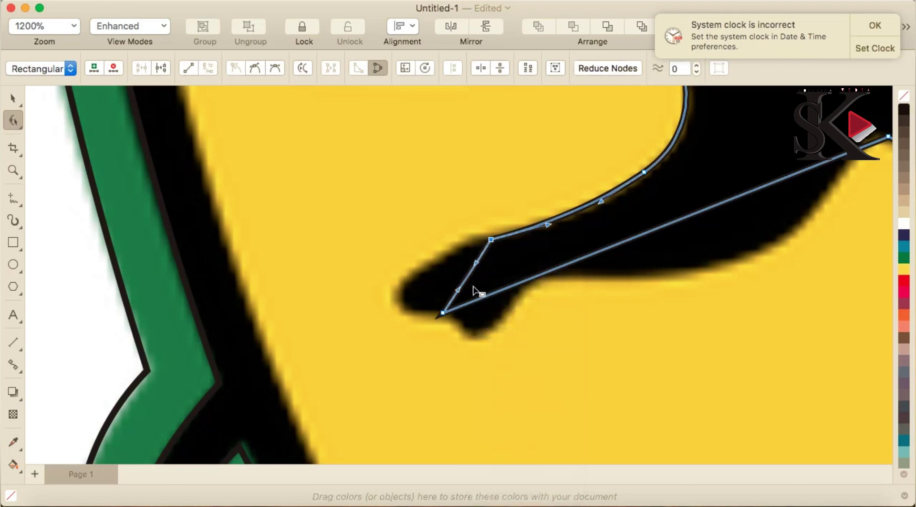
left_click_drag(473, 290, 402, 290)
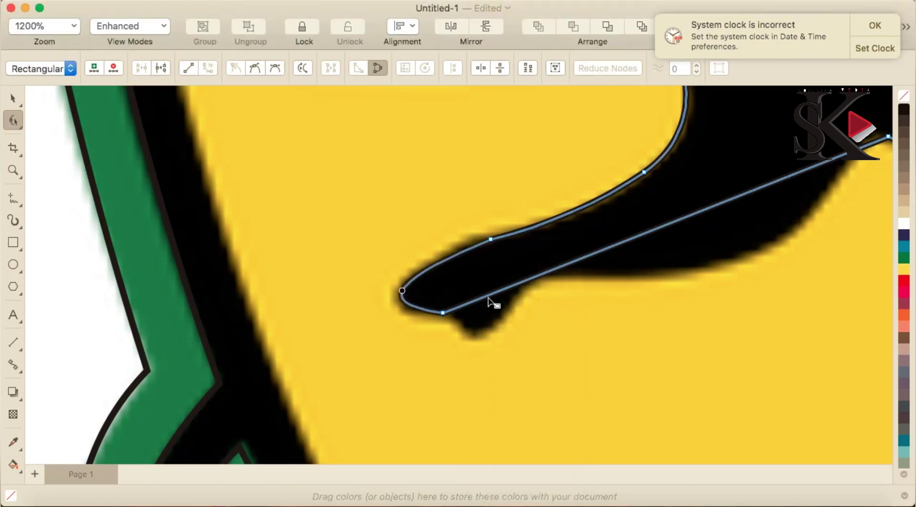
- Add a node behind the front foot and bend the curved segment around the small rear toe
double_click(535, 276)
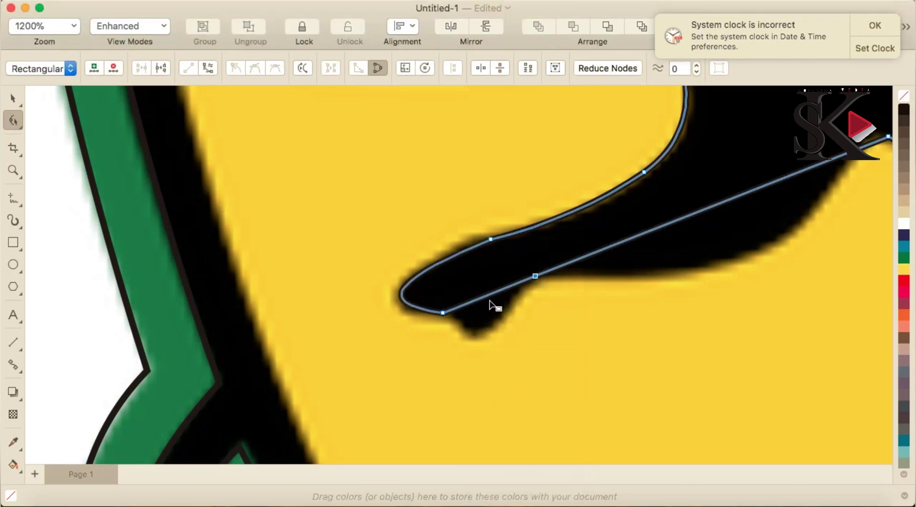
right_click(488, 297)
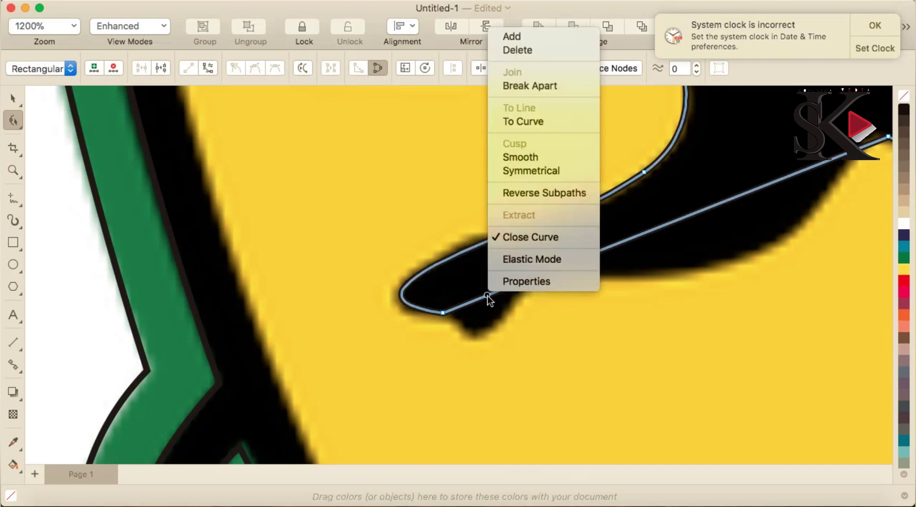
left_click(531, 123)
left_click_drag(487, 301, 497, 326)
- Try to bend the foreleg's whole underside edge as a single curved segment between the rear toe and the belly
scroll(497, 326, "down", 2)
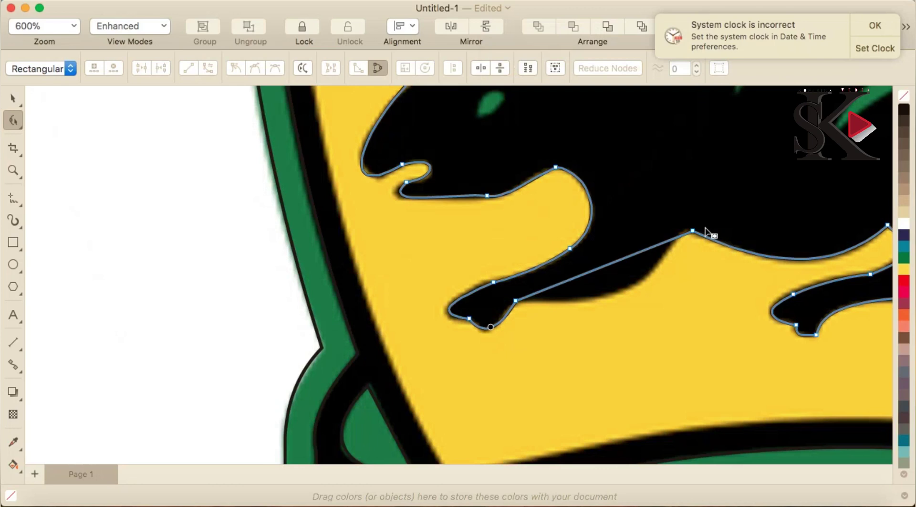
scroll(688, 241, "up", 2)
right_click(534, 292)
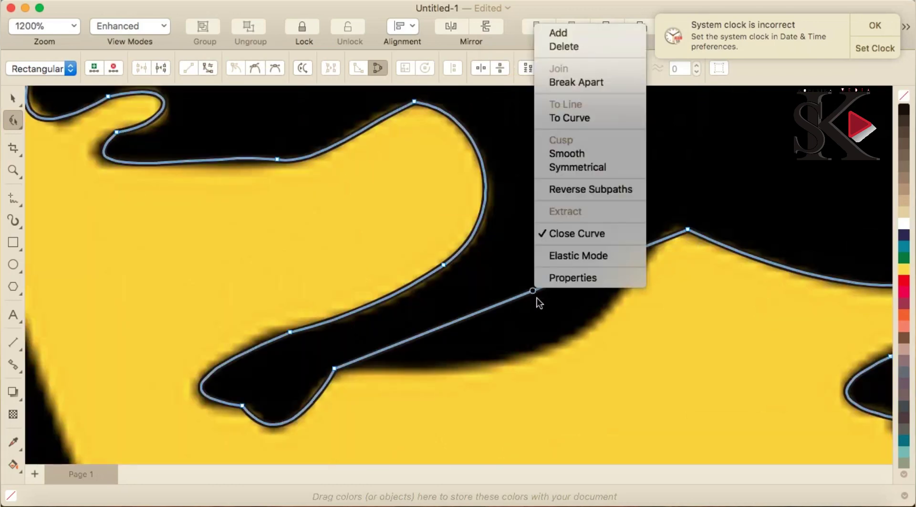
left_click(590, 120)
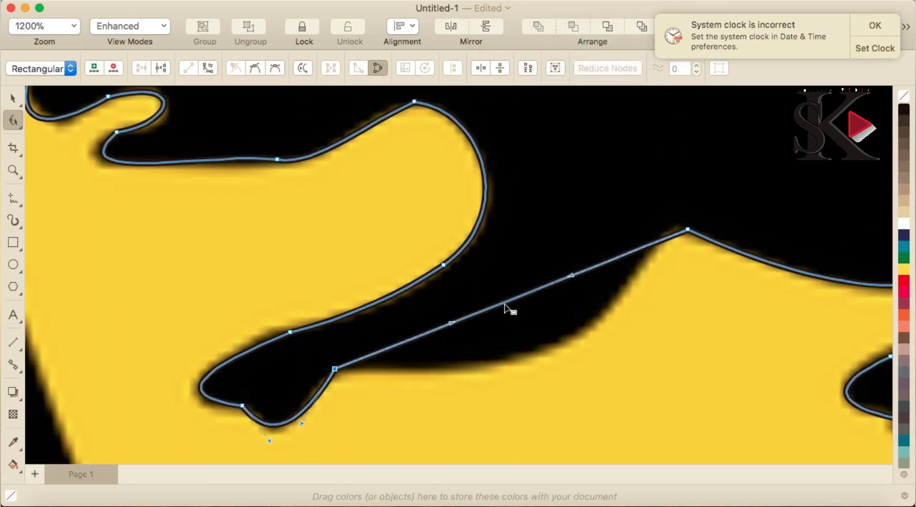
left_click_drag(499, 310, 527, 346)
key("super+z")
- Add a node on the foreleg's underside edge and bend the curved segment from there up to the belly corner
left_click(554, 282)
left_click_drag(554, 283, 610, 304)
right_click(659, 260)
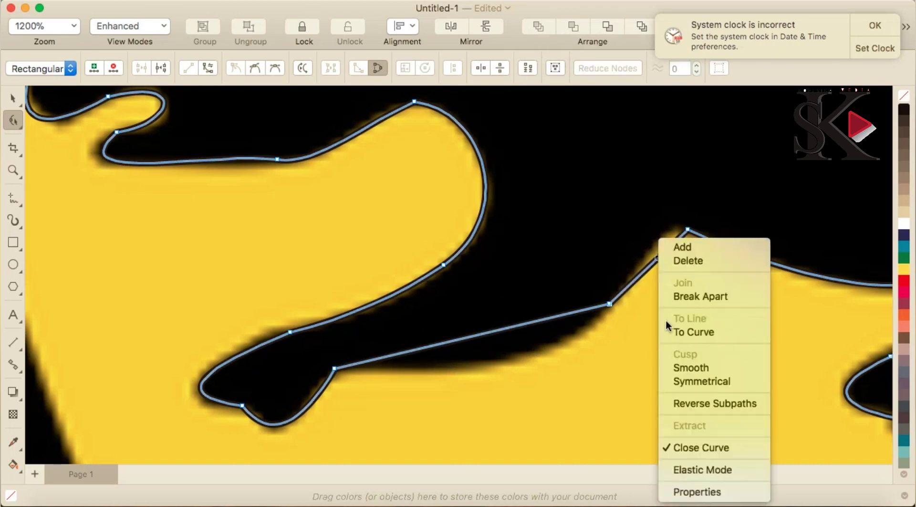
left_click(698, 331)
left_click_drag(659, 256, 656, 231)
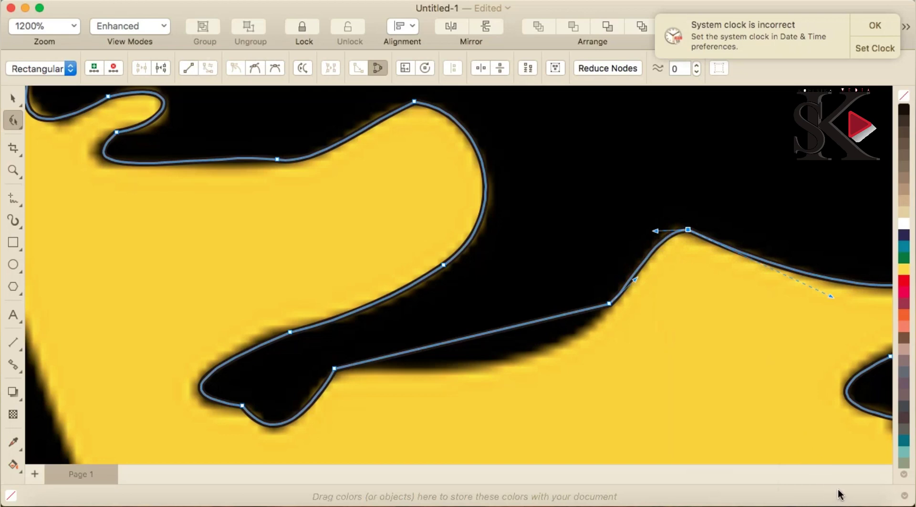
- Convert the remaining straight segment under the foreleg to a curve and bend it along the leg's lower edge
right_click(468, 340)
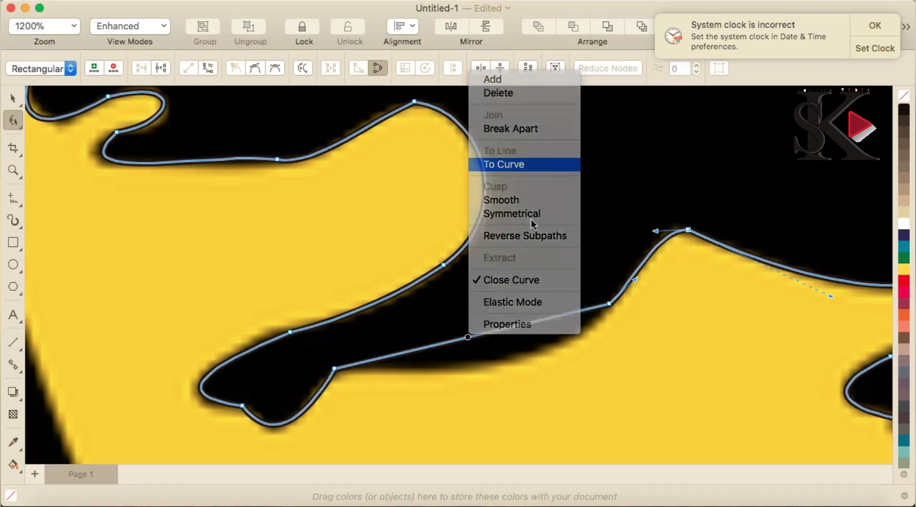
left_click_drag(494, 335, 502, 355)
scroll(498, 346, "down", 1)
scroll(499, 346, "down", 1)
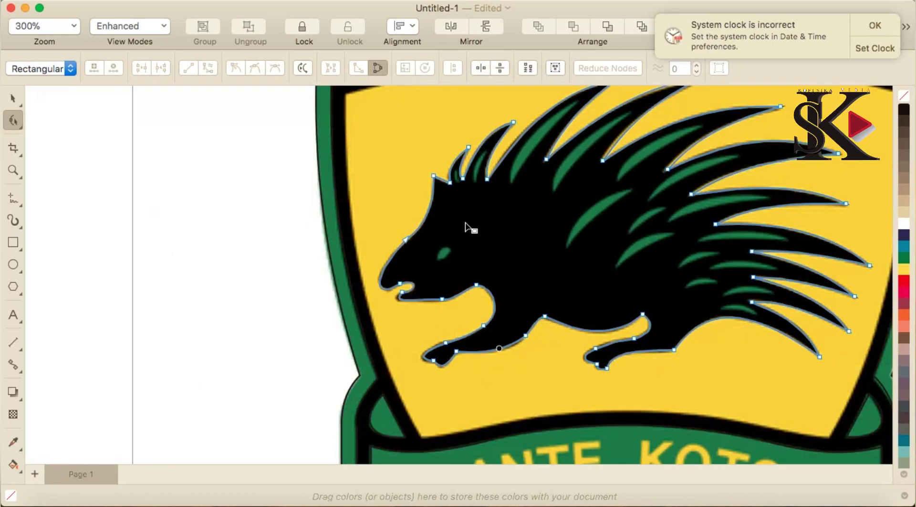
- Draw an ellipse about 0.8 mm wide and 1.3 mm high over the porcupine's green eye
scroll(463, 226, "up", 2)
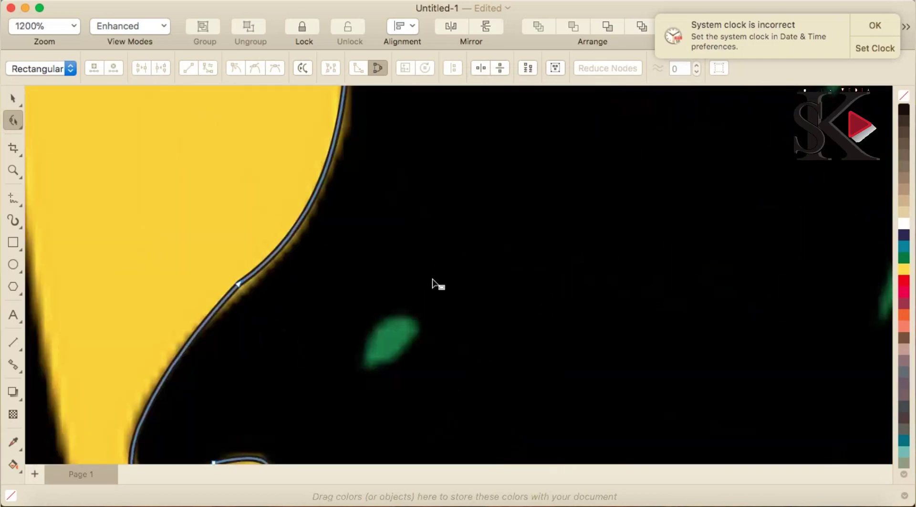
left_click(12, 265)
left_click_drag(365, 313, 407, 366)
key("Delete")
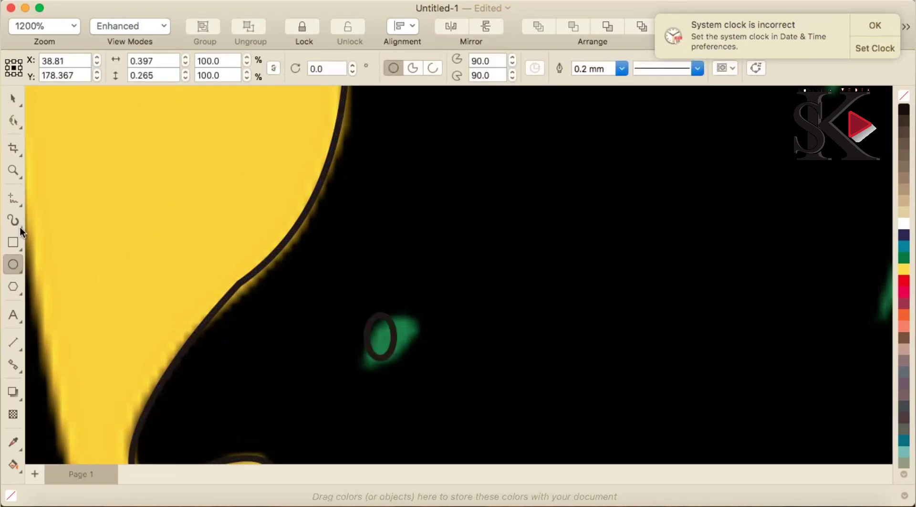
- Convert the eye ellipse to curves and reshape its nodes and handles around the slanted green eye
left_click(15, 121)
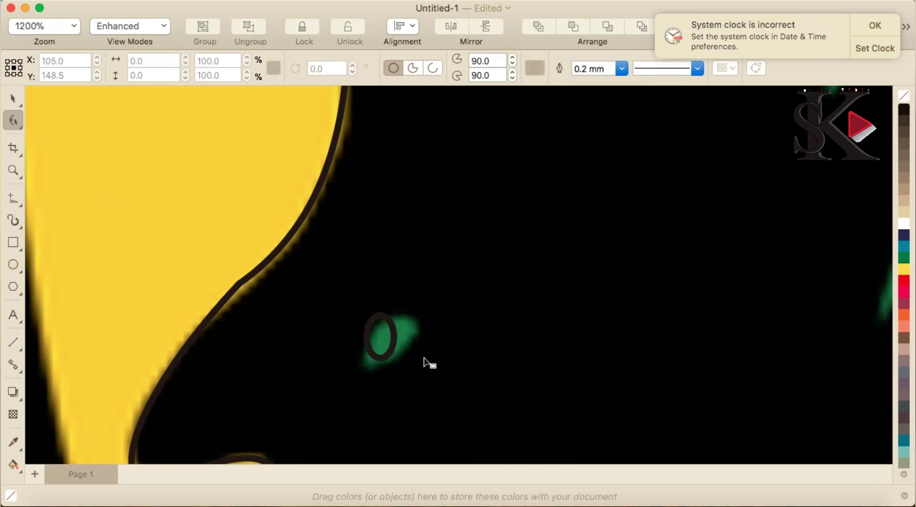
left_click(395, 340)
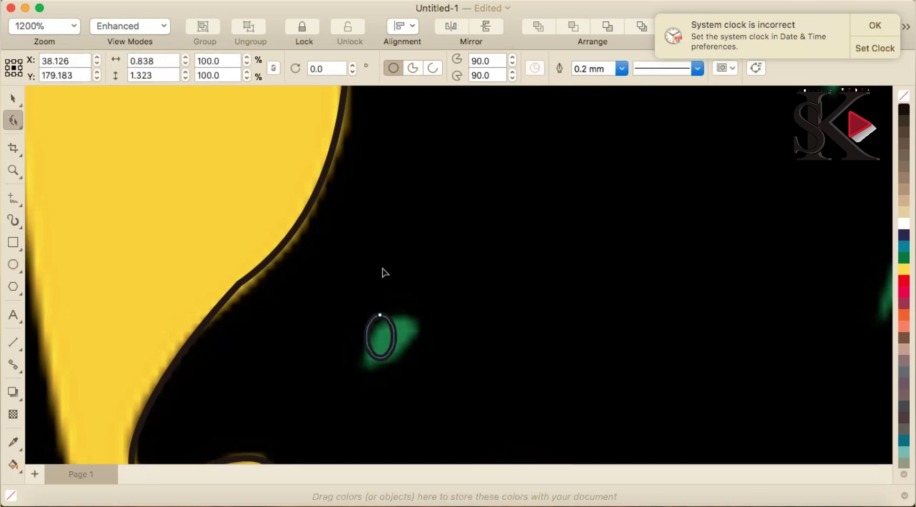
right_click(384, 333)
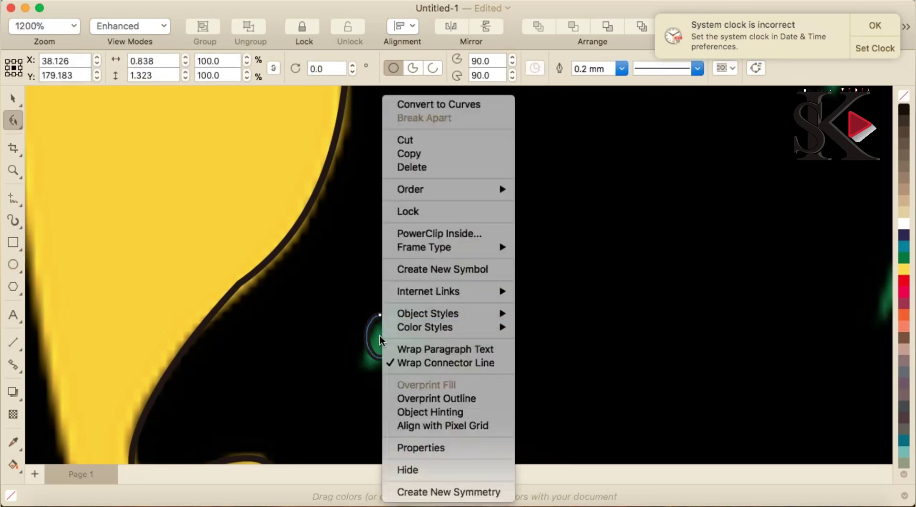
left_click(443, 100)
left_click_drag(380, 315, 358, 348)
left_click(383, 365)
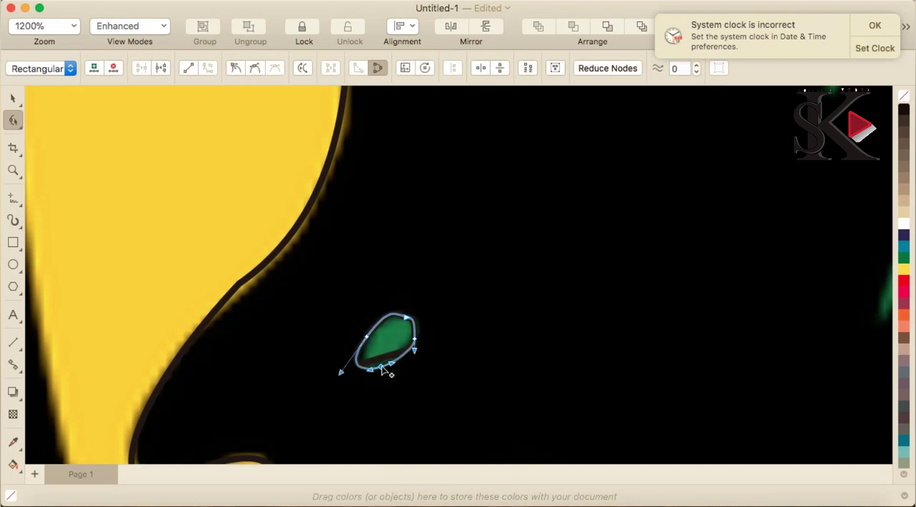
- Draw a rectangle about 1.4 by 1.5 mm over the green streak in the foremost small quill and convert it to curves
scroll(402, 363, "down", 4)
scroll(406, 288, "up", 2)
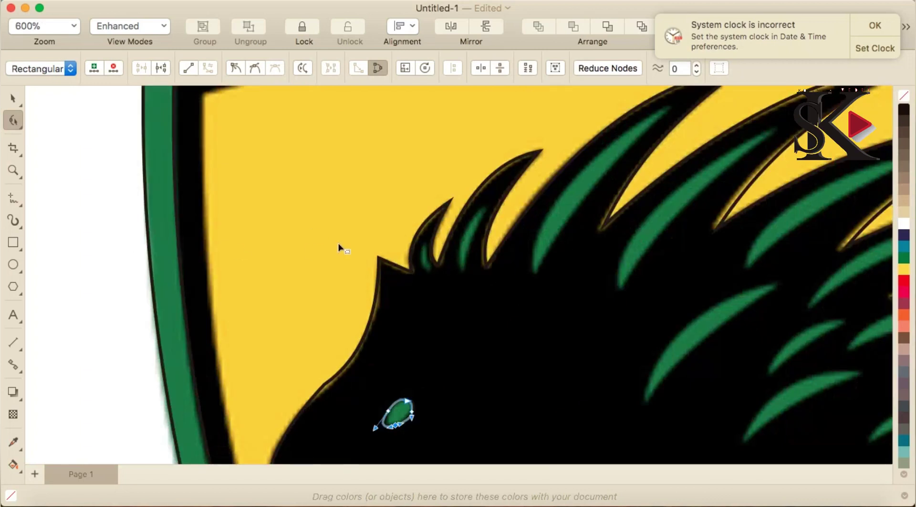
scroll(420, 244, "up", 2)
left_click(15, 245)
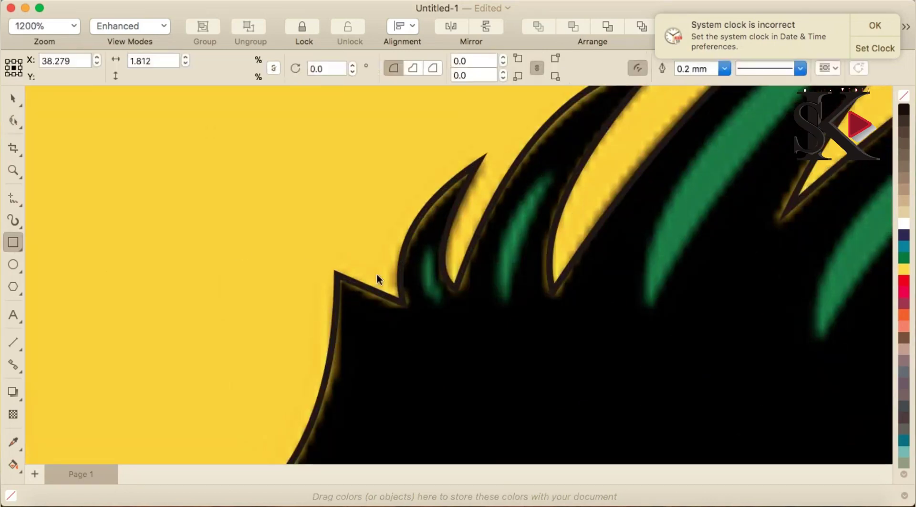
left_click_drag(412, 247, 466, 304)
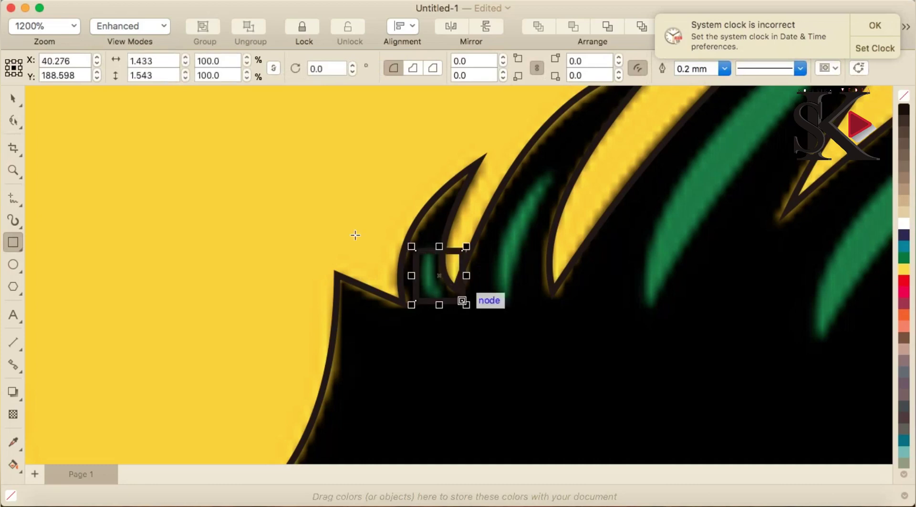
left_click(15, 121)
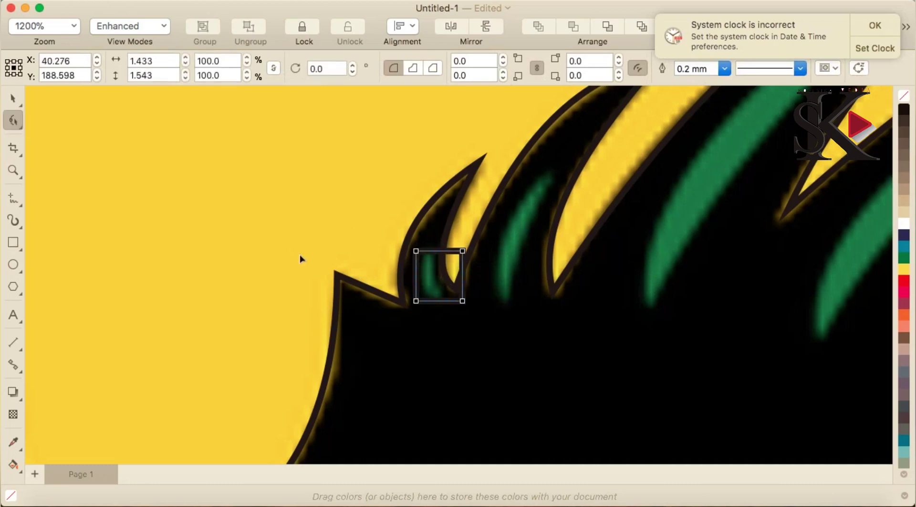
right_click(438, 265)
left_click(415, 284)
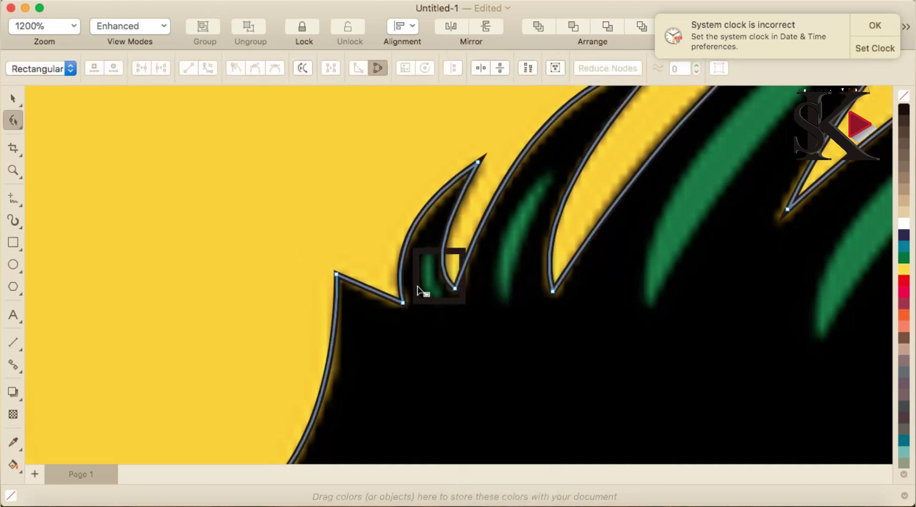
right_click(419, 286)
left_click(473, 102)
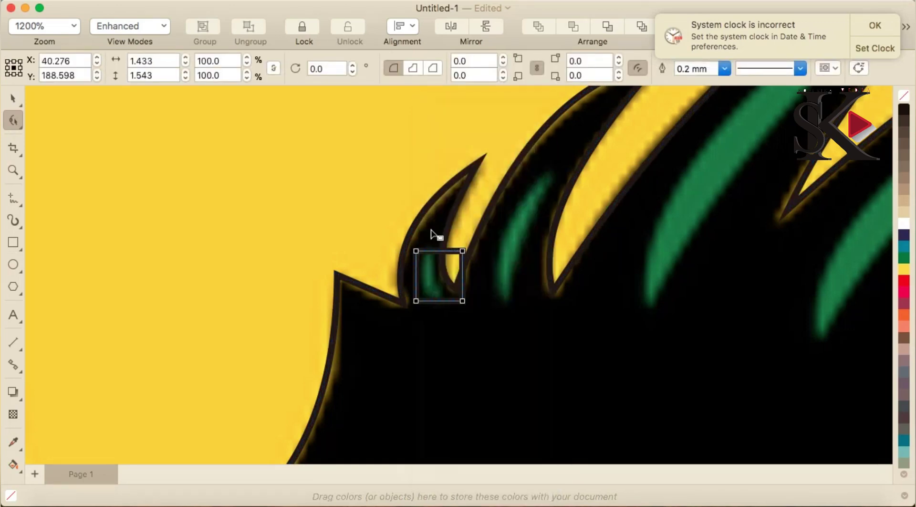
- Move the rectangle's right corner nodes to the streak's upper and lower tips and bend the segment between them inward
left_click_drag(463, 251, 427, 240)
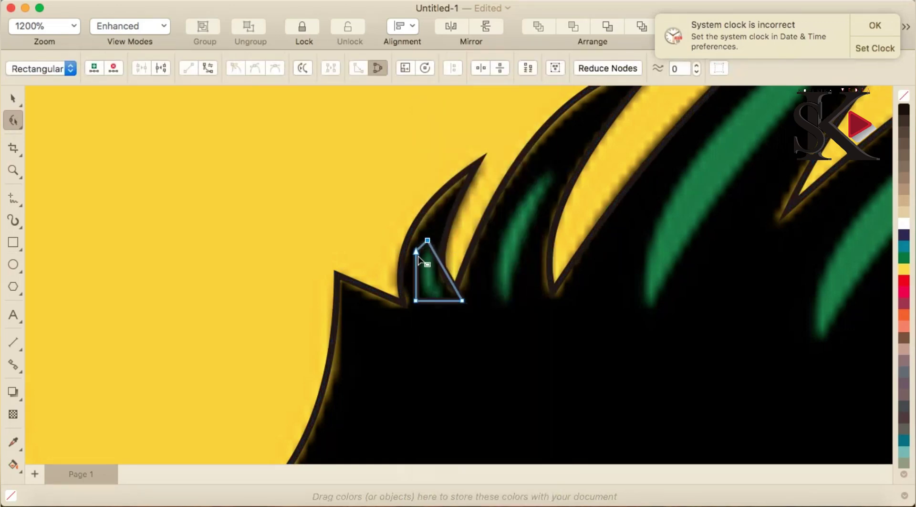
left_click_drag(462, 302, 444, 300)
scroll(435, 285, "up", 2)
right_click(440, 260)
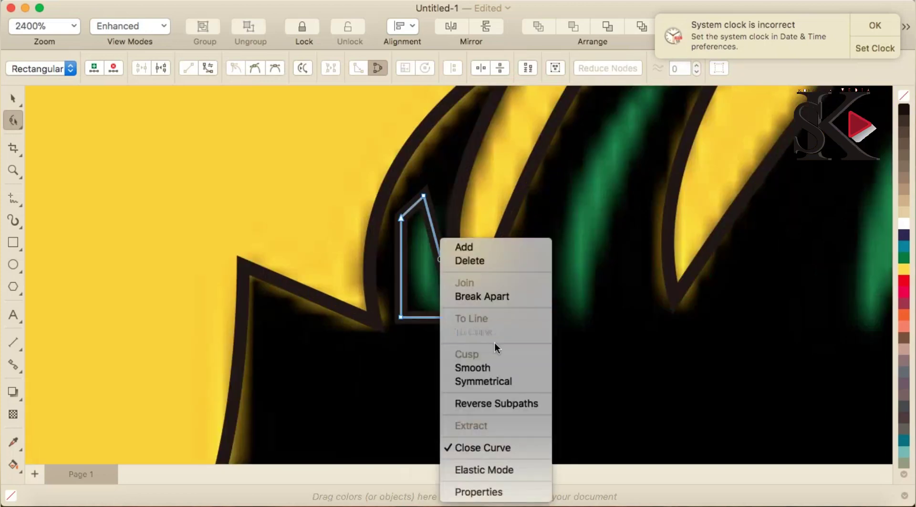
left_click(497, 333)
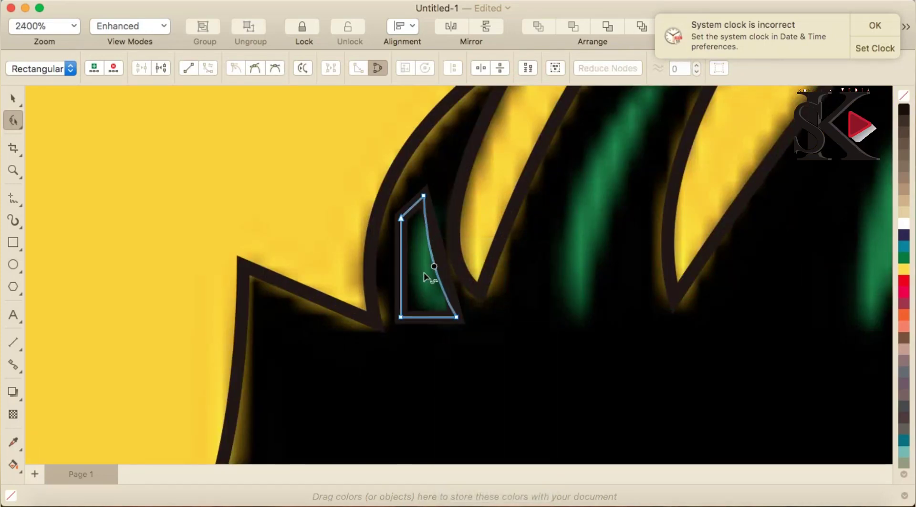
- Delete the streak outline's lower-left node and move the remaining left node onto the streak's outer edge
right_click(402, 317)
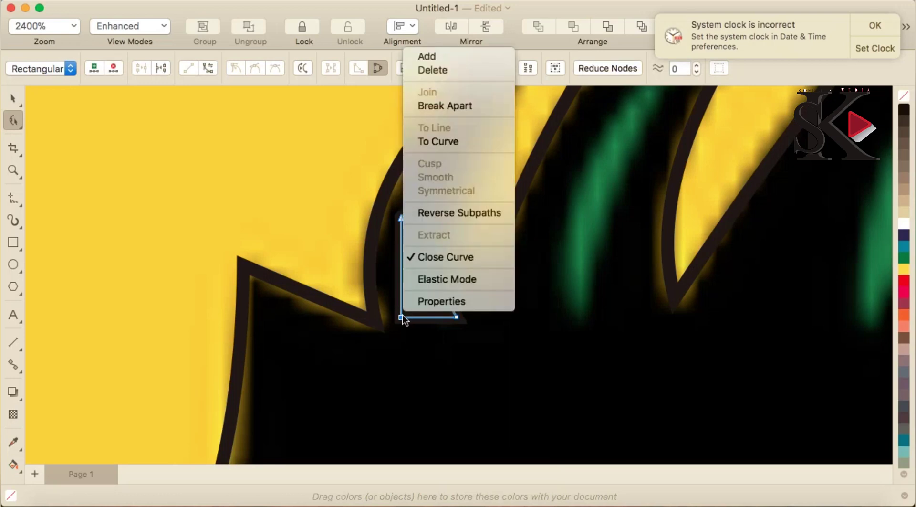
left_click(469, 74)
left_click_drag(402, 220, 411, 273)
- Convert the two left-hand segments of the streak outline to curves and bend them around the streak's outer edge
right_click(423, 287)
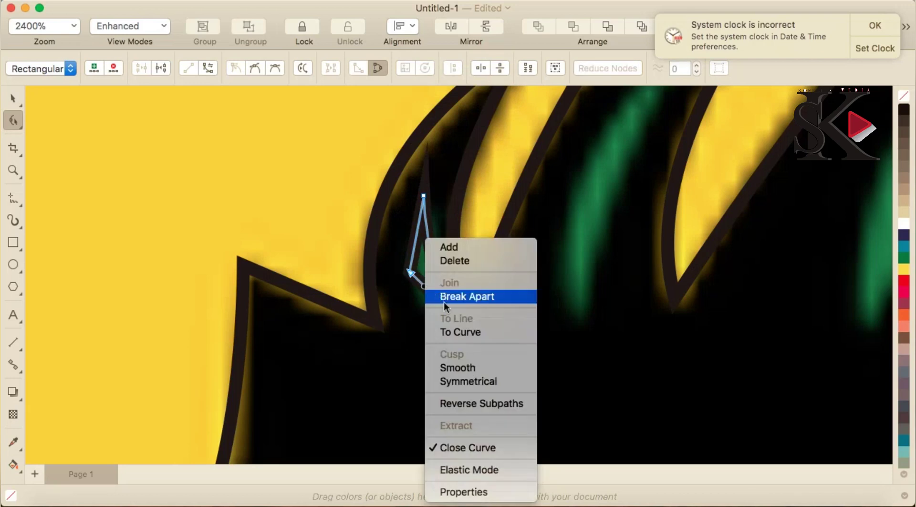
left_click(459, 331)
left_click_drag(418, 309, 436, 313)
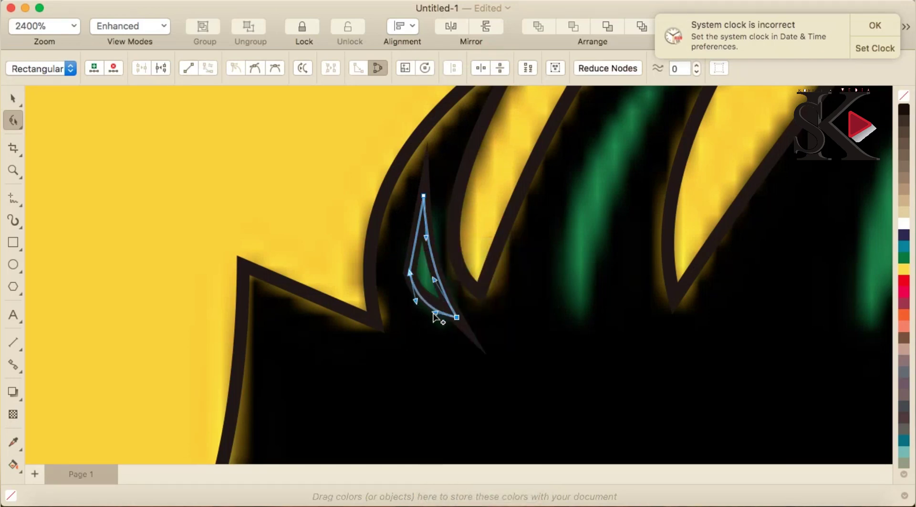
right_click(416, 246)
left_click(462, 333)
left_click_drag(415, 249, 416, 217)
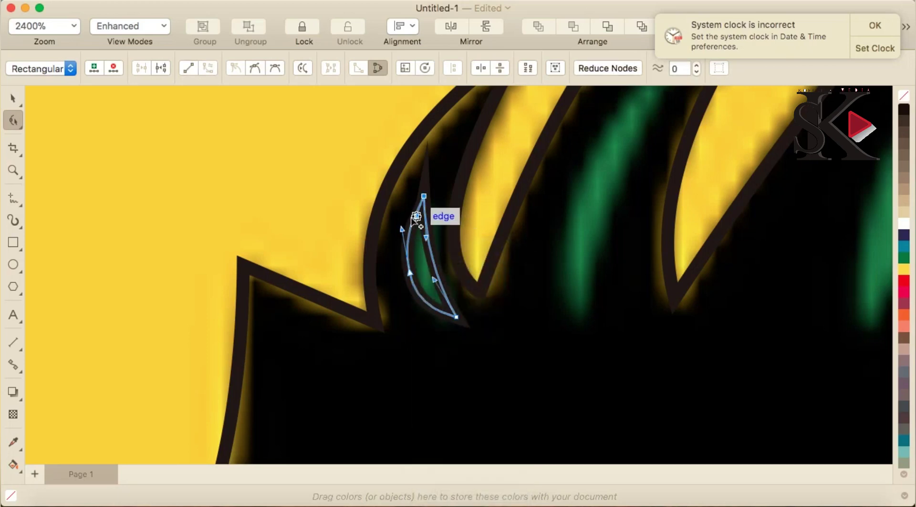
- Paste a duplicate of the foremost quill's streak outline in place and select it
scroll(440, 245, "down", 3)
scroll(542, 214, "up", 1)
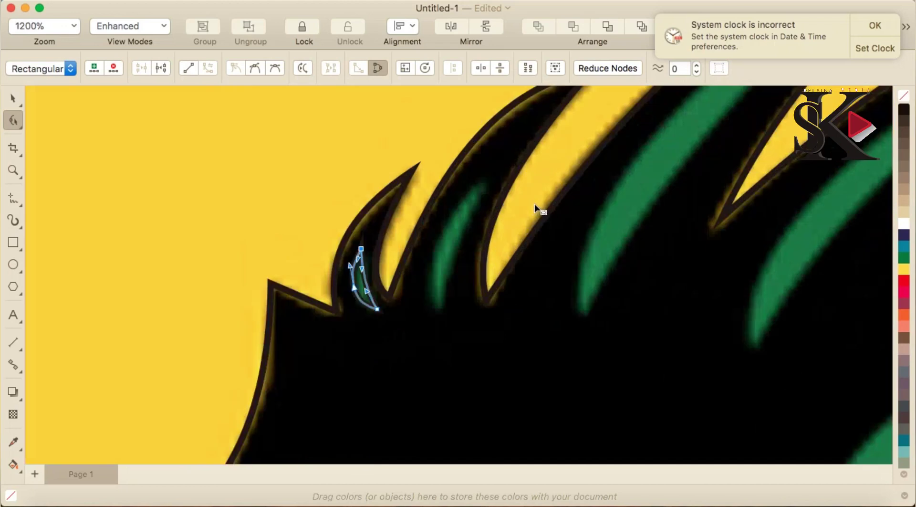
left_click(13, 100)
key("cmd+v")
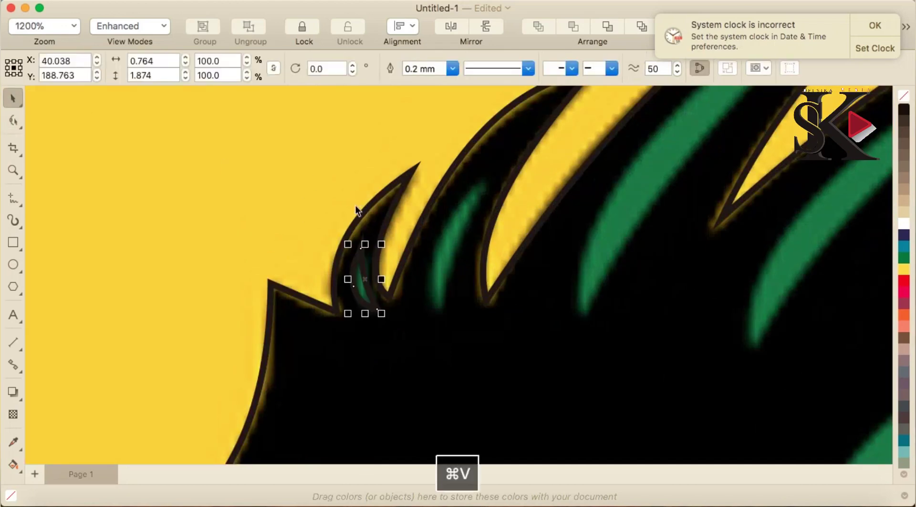
left_click(360, 255)
left_click(401, 259)
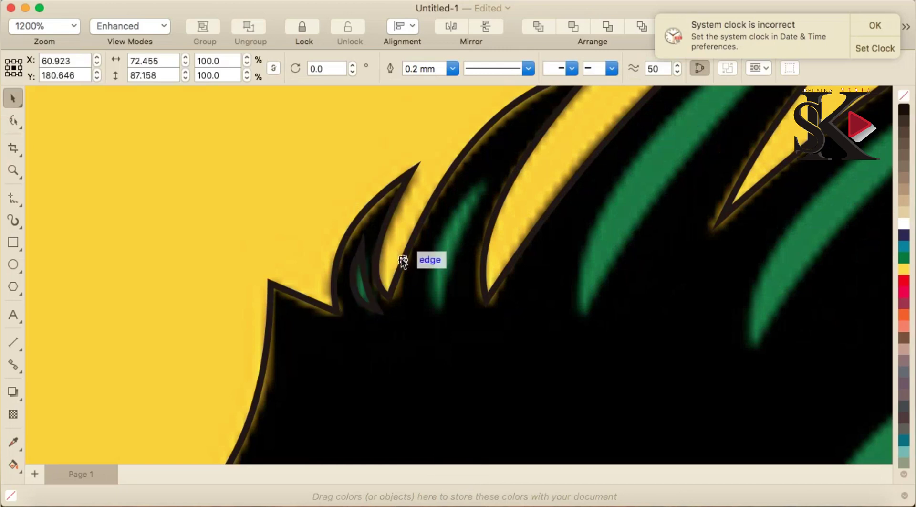
left_click(361, 255)
left_click(362, 256)
- Rotate the duplicated streak outline to about 320 degrees and move it onto the second quill's green streak
left_click_drag(379, 244, 414, 255)
left_click(365, 272)
left_click_drag(366, 277, 452, 247)
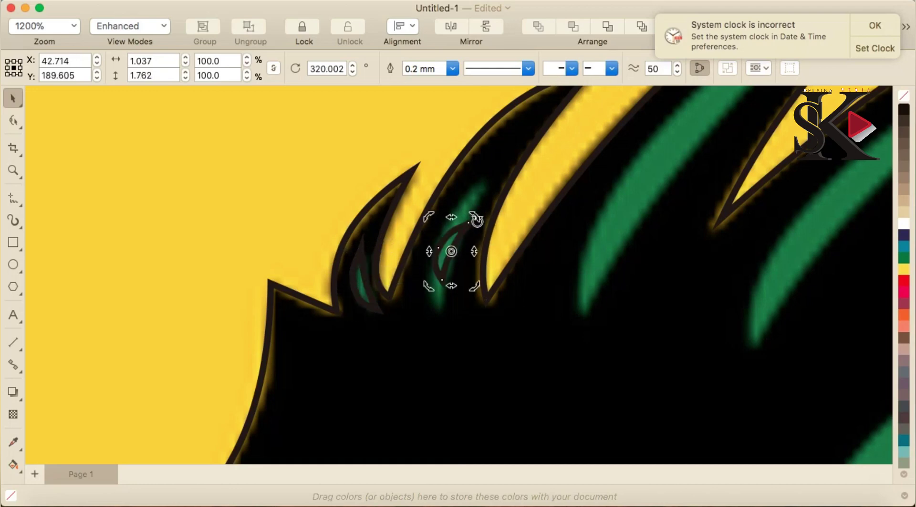
- Stretch the duplicated outline up to the second streak's upper tip and move its bottom node to the lower tip
left_click(457, 229)
left_click_drag(470, 221, 501, 170)
key("F10")
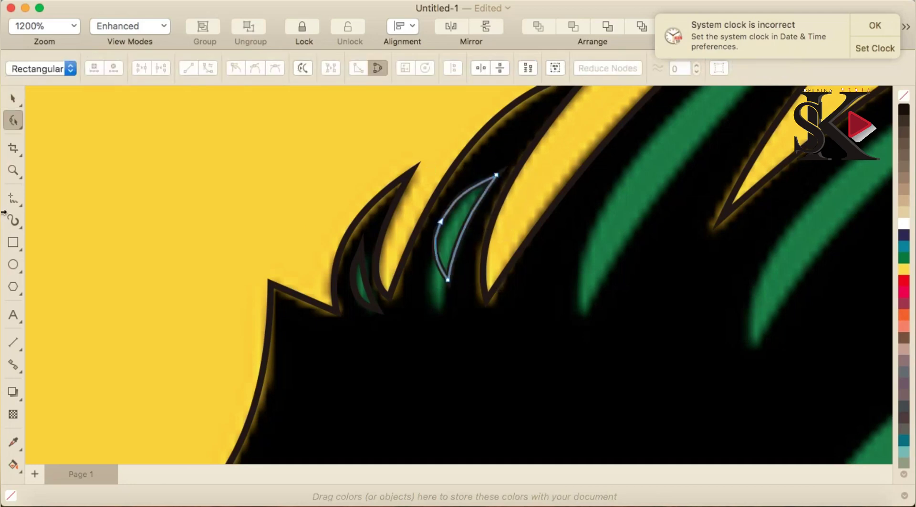
left_click_drag(449, 285, 439, 312)
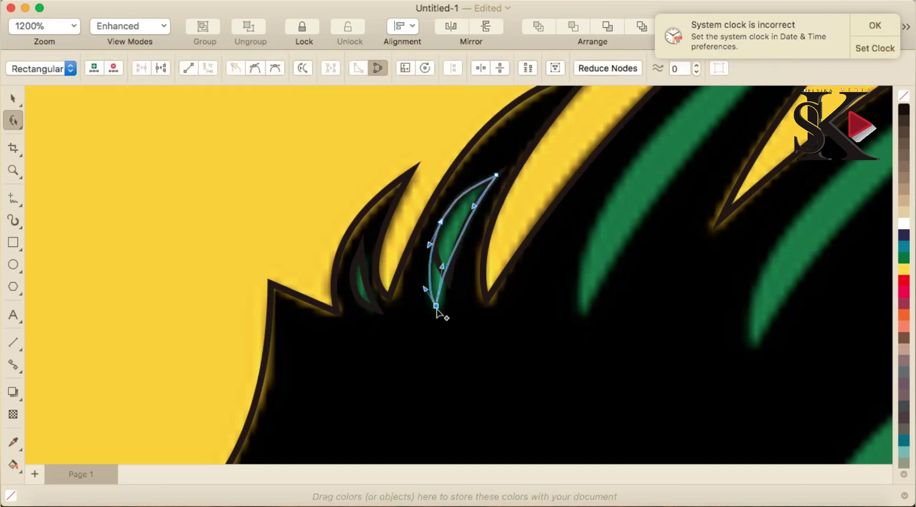
- Paste a copy of the crescent outline and fit it over the third quill's green highlight at 411% scale, rotated to 301.167°
scroll(515, 291, "down", 2)
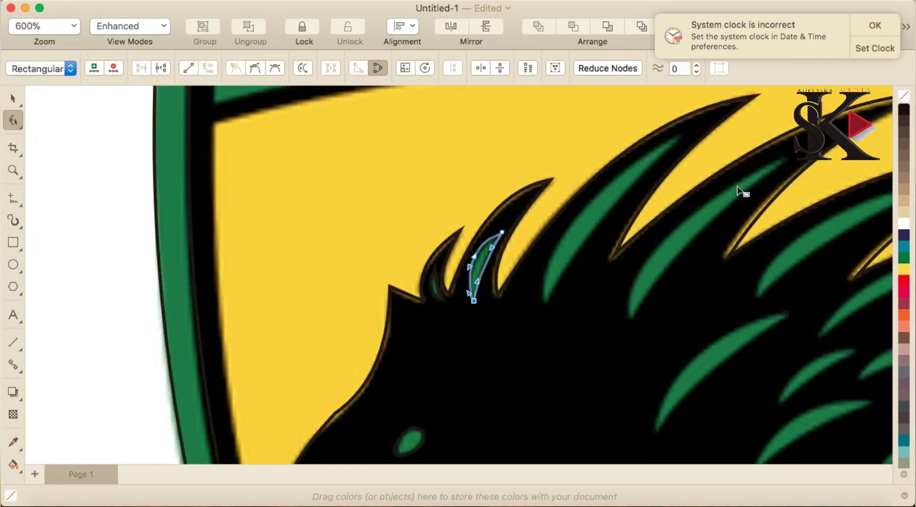
scroll(739, 184, "up", 2)
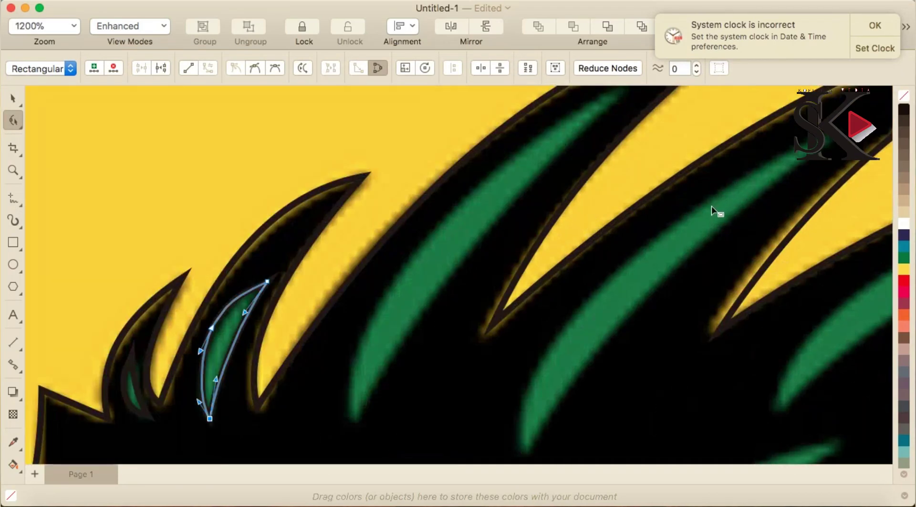
scroll(712, 206, "down", 2)
left_click(13, 100)
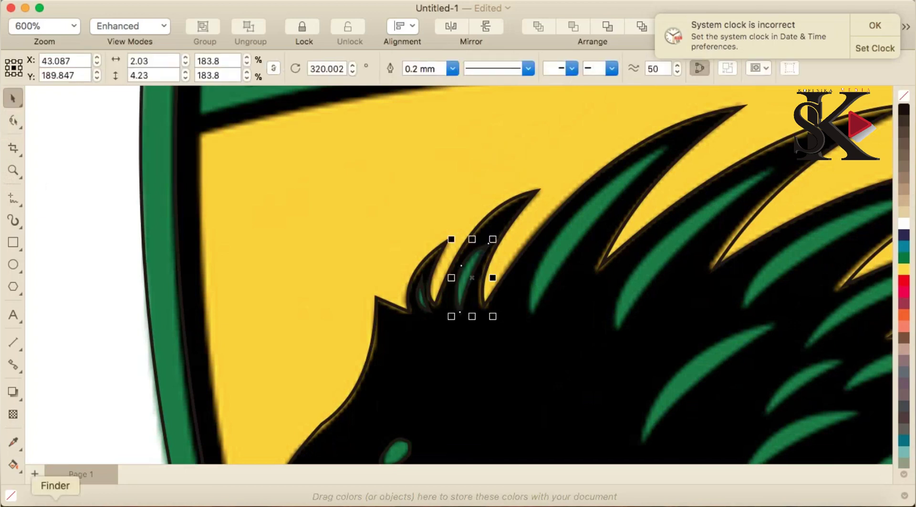
key("super+v")
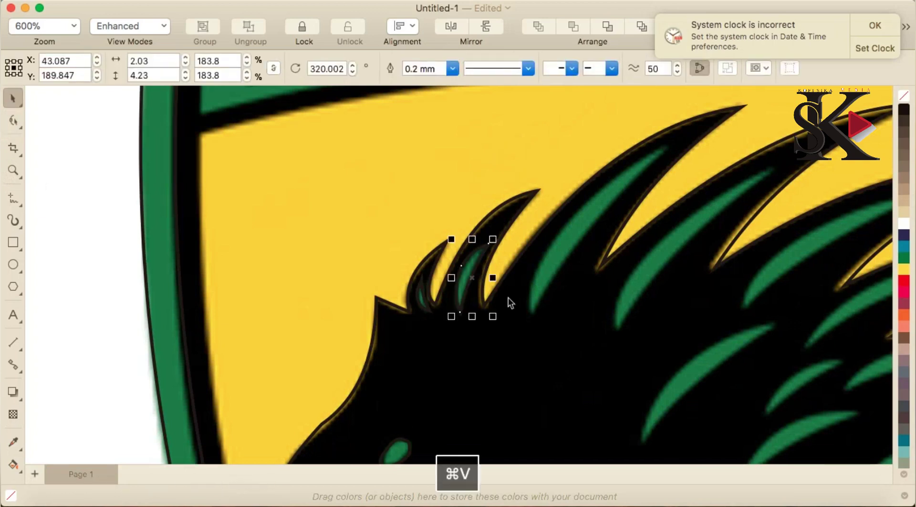
left_click_drag(475, 279, 562, 271)
left_click_drag(584, 224, 623, 194)
left_click(591, 195)
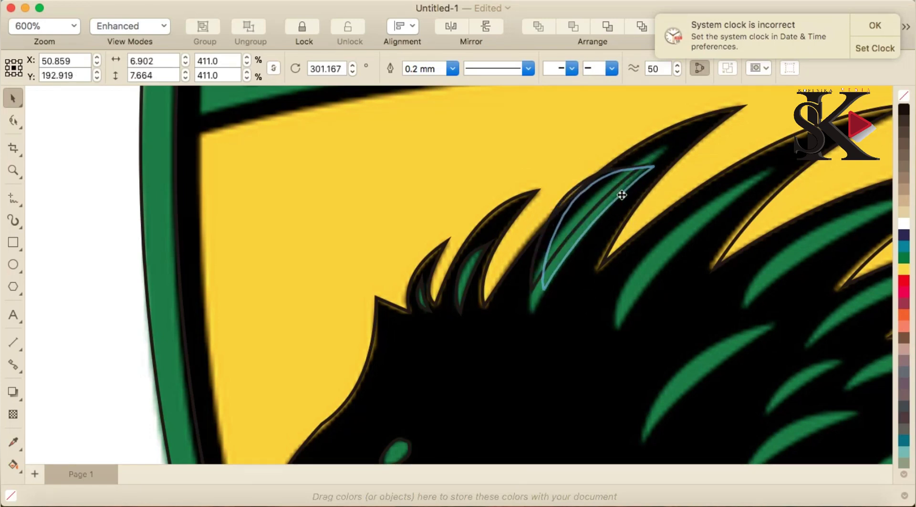
left_click(624, 194)
- Reshape the third quill's crescent outline by moving its upper and lower tip nodes to the ends of the green highlight
key("F10")
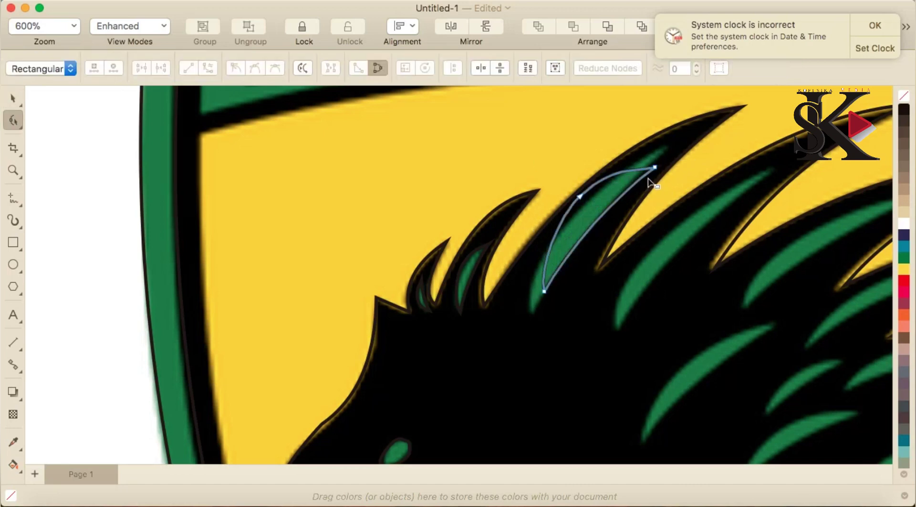
left_click(661, 152)
left_click_drag(661, 154, 663, 155)
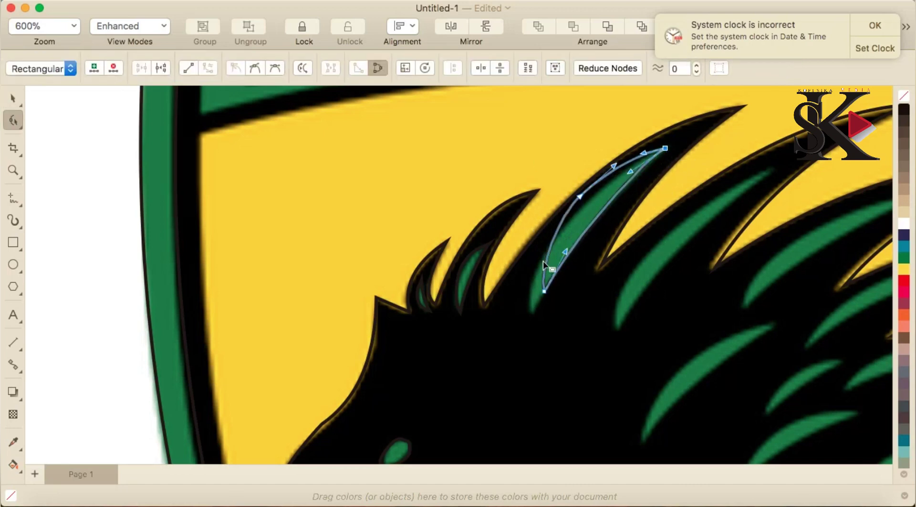
left_click_drag(544, 292, 535, 312)
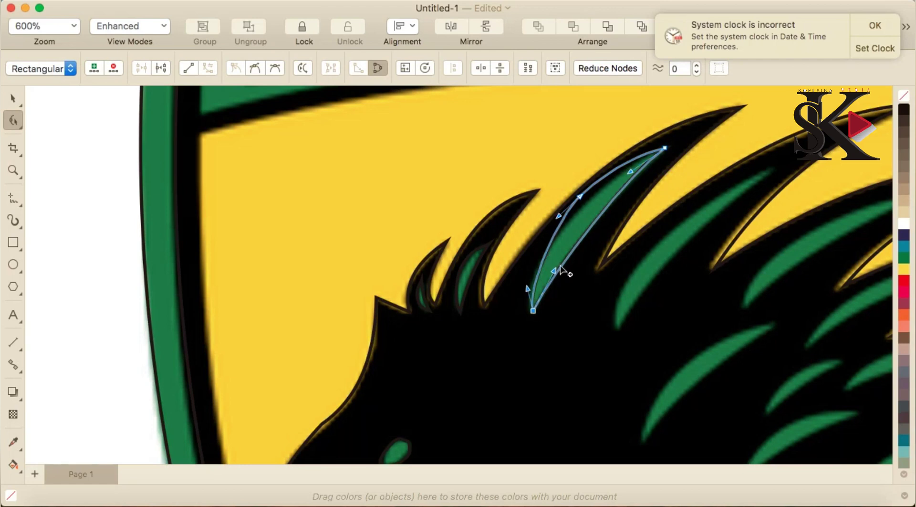
double_click(575, 204)
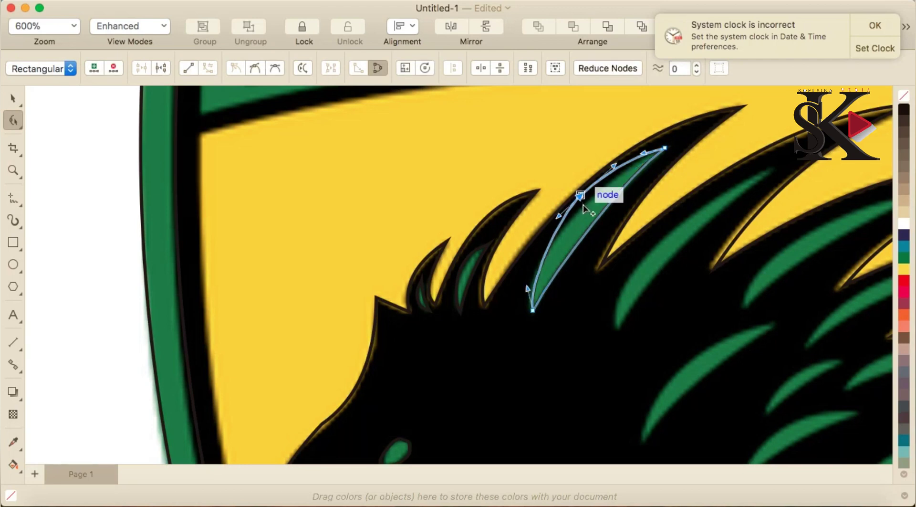
scroll(695, 204, "down", 3)
scroll(698, 203, "up", 3)
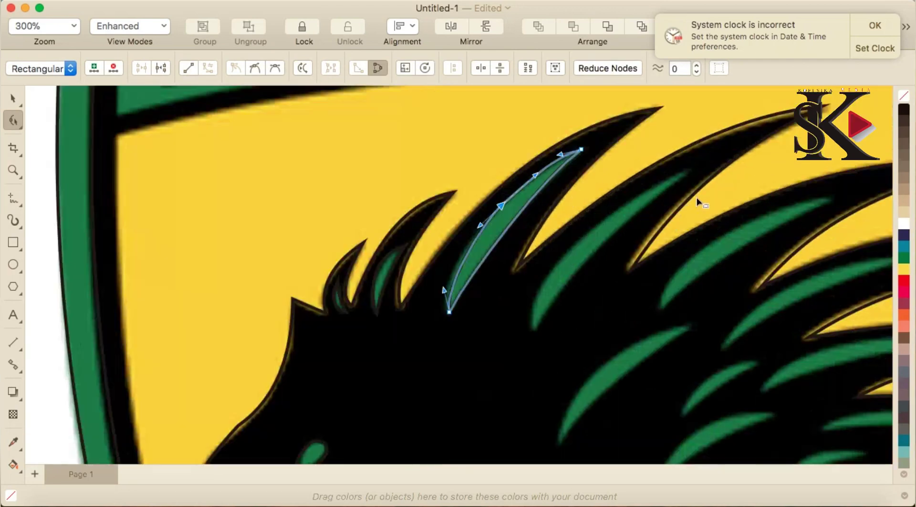
- Duplicate the third quill's crescent and fit the copy over the fourth quill's green highlight at 445% scale, rotated to 296.772°
left_click(12, 98)
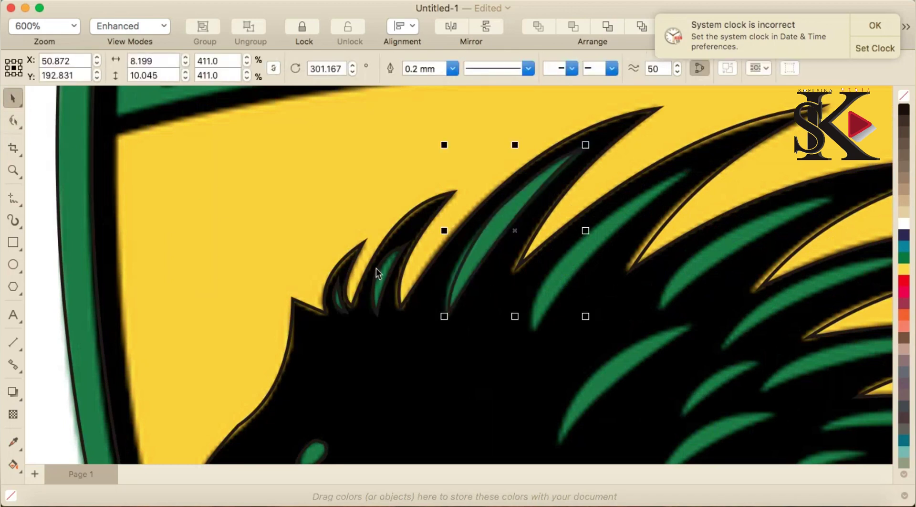
key("super+c")
key("super+v")
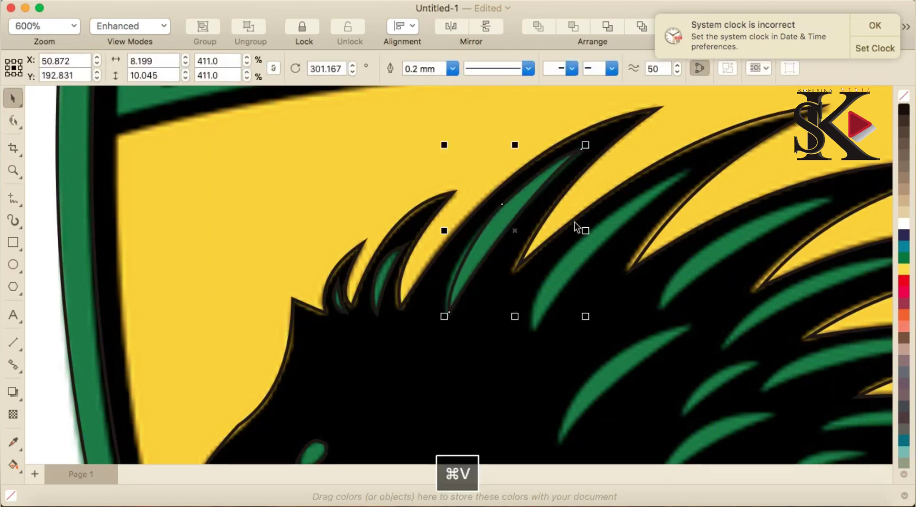
mouse_move(519, 208)
left_mouse_down()
mouse_move(600, 250)
mouse_move(610, 237)
mouse_move(600, 240)
left_mouse_up()
mouse_move(672, 172)
left_mouse_down()
mouse_move(683, 175)
mouse_move(691, 164)
mouse_move(686, 175)
left_mouse_up()
left_click(644, 202)
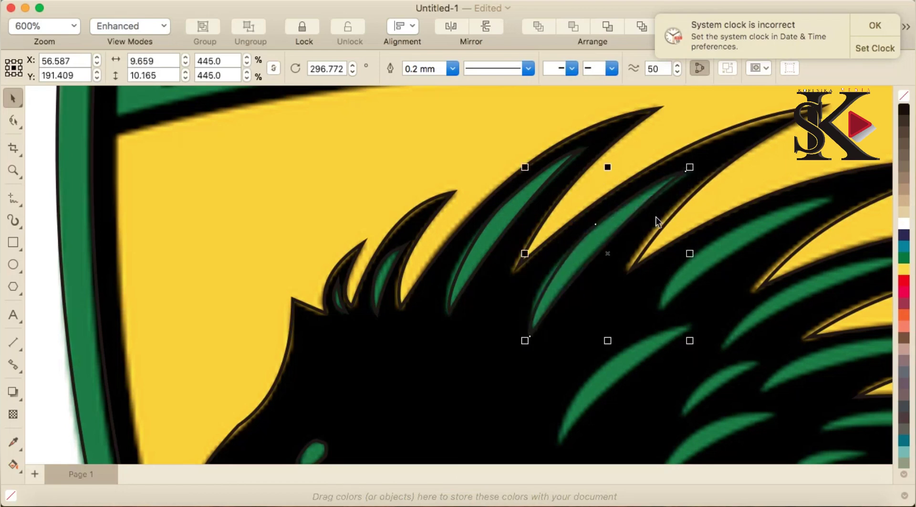
- Copy the fourth quill's crescent onto the fifth quill's green highlight and rotate it to 280.272° to follow the shape
scroll(656, 219, "down", 3)
scroll(783, 218, "up", 3)
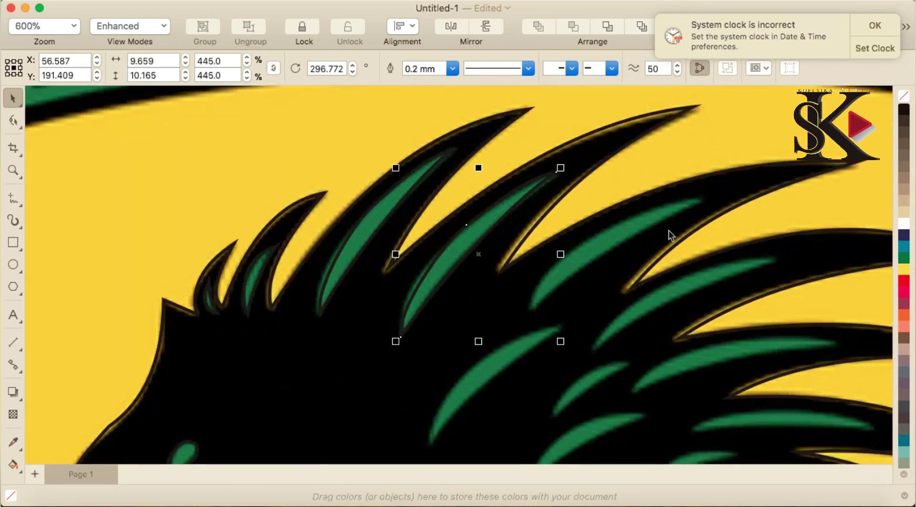
key("super+c")
left_click_drag(482, 251, 584, 274)
left_click(599, 250)
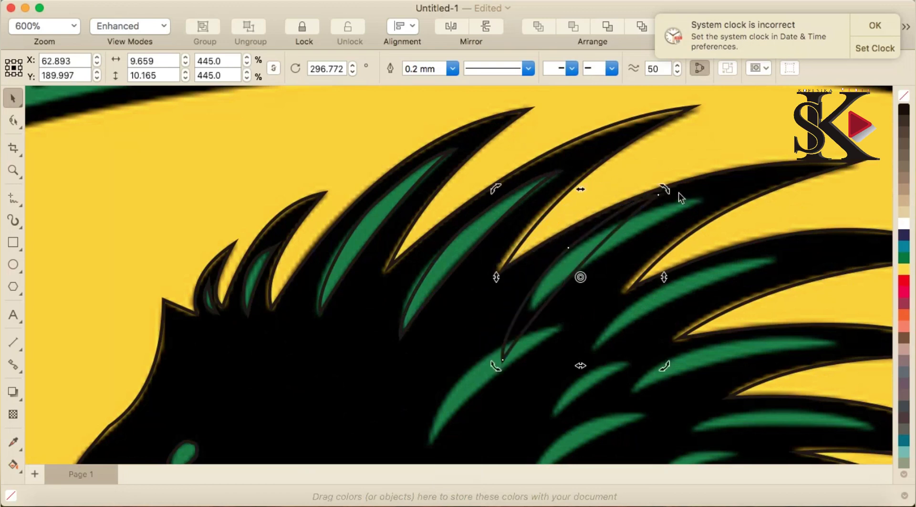
left_click_drag(664, 189, 647, 217)
left_click(628, 233)
left_click(674, 206)
left_click(745, 206)
key("super+z")
- Move the lower tip node of the fifth quill's crescent onto the lower end of its green highlight
key("F10")
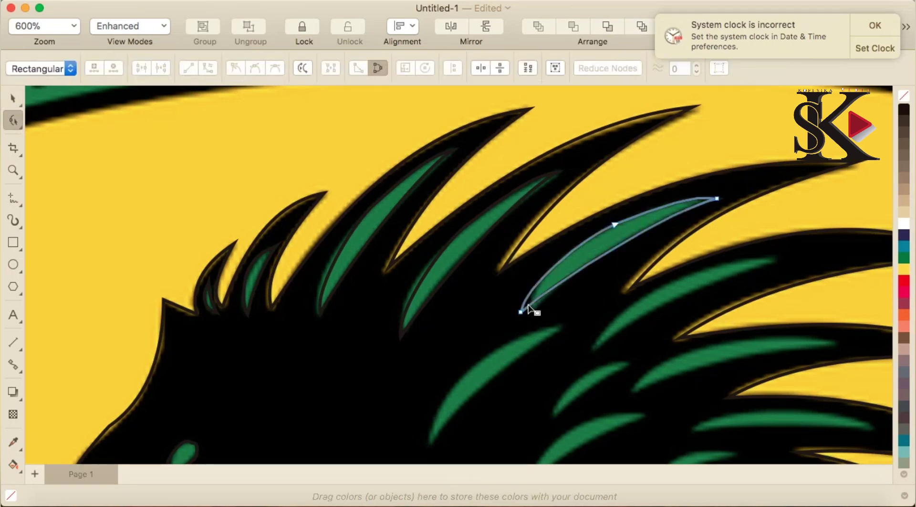
scroll(528, 306, "up", 2)
left_click_drag(514, 321, 528, 317)
scroll(528, 317, "down", 2)
scroll(667, 273, "down", 1)
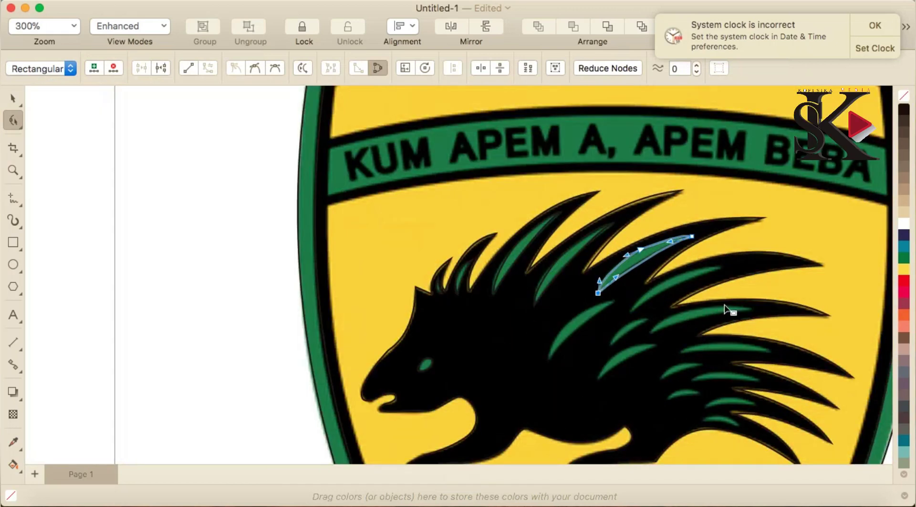
- Copy the fifth quill's crescent onto the sixth quill's green highlight, rotating it to 275.964° and scaling it to 415.6%
scroll(724, 309, "up", 1)
left_click(13, 98)
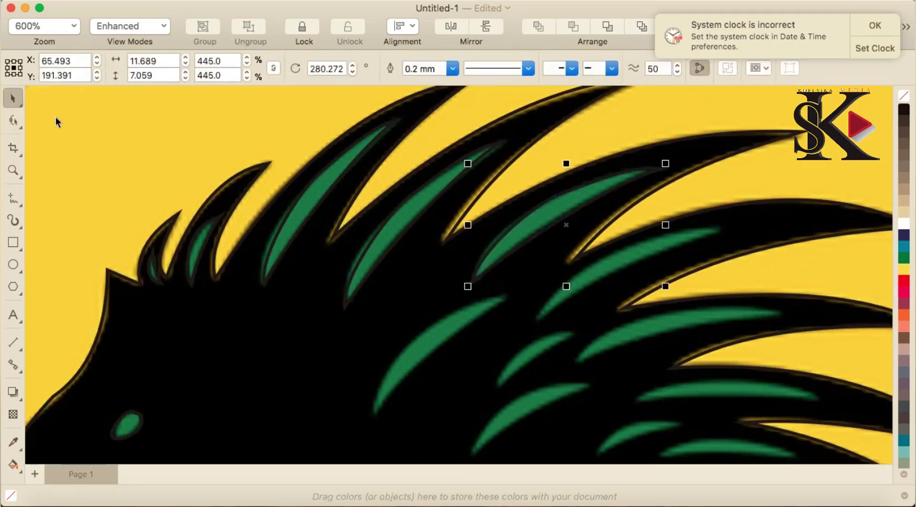
key("super+c")
left_click_drag(561, 200, 616, 263)
left_click_drag(724, 220, 737, 231)
left_click(606, 276)
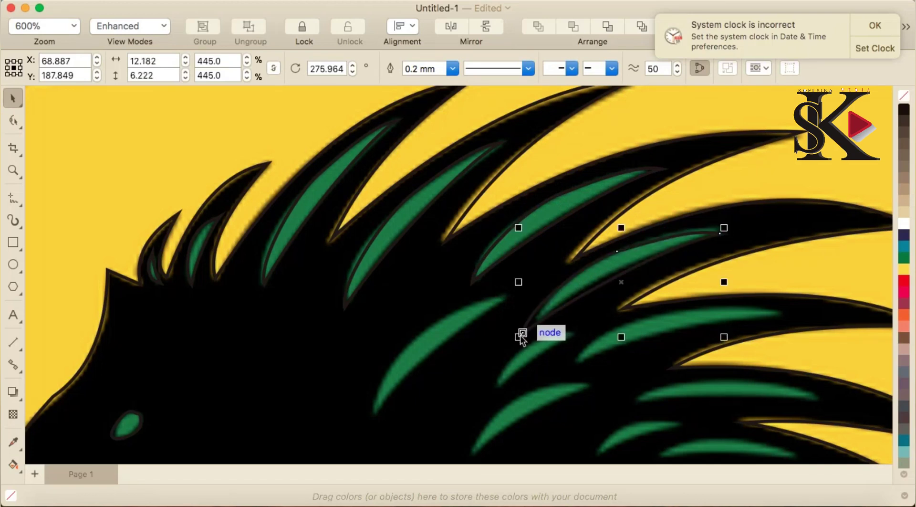
left_click_drag(519, 335, 530, 322)
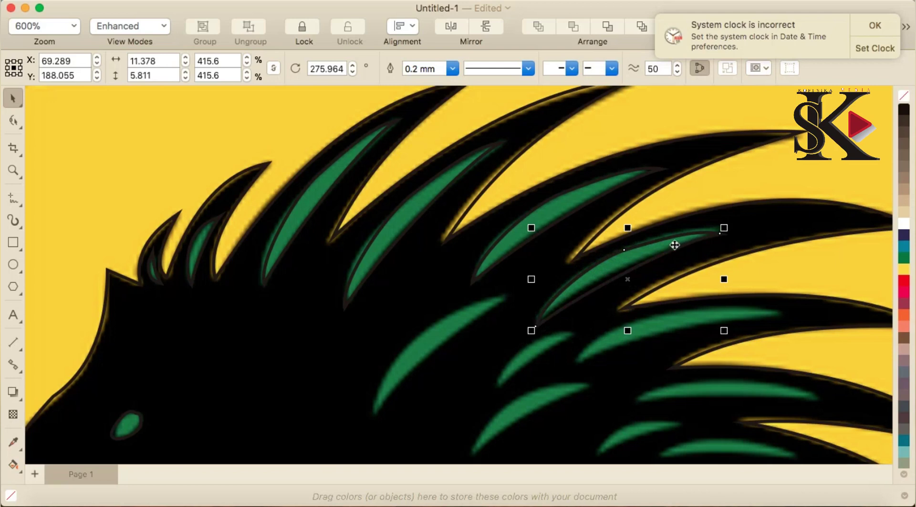
- Copy the sixth quill's crescent onto the large inner highlight below the quills, fitting it at 357% scale and 290.484° rotation
key("super+c")
left_click_drag(670, 246, 446, 340)
left_click(480, 330)
left_click_drag(499, 324, 464, 301)
left_click(438, 329)
left_click(454, 321)
left_click_drag(516, 270, 499, 293)
left_click(470, 315)
scroll(471, 308, "up", 2)
left_click_drag(458, 320, 473, 310)
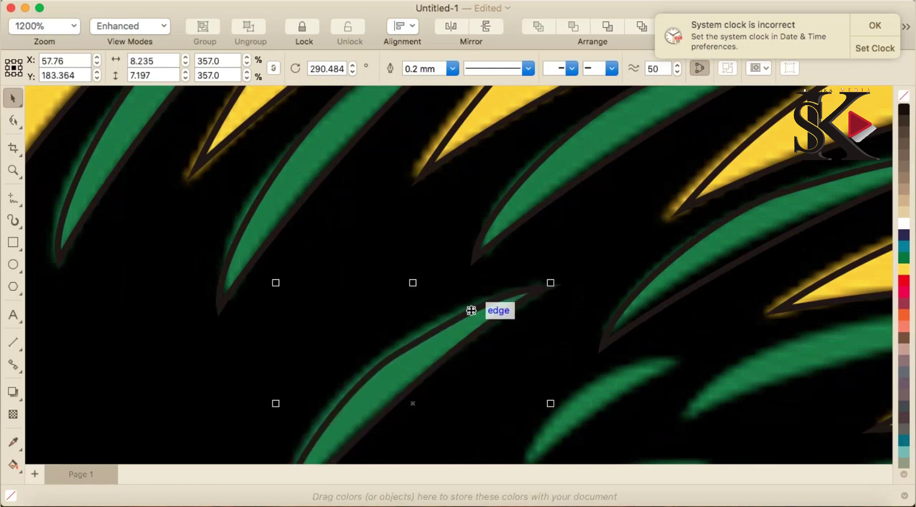
- Smooth the upper edge of the large inner crescent by adjusting and deleting its middle node
key("F10")
left_click_drag(378, 368, 374, 362)
right_click(393, 361)
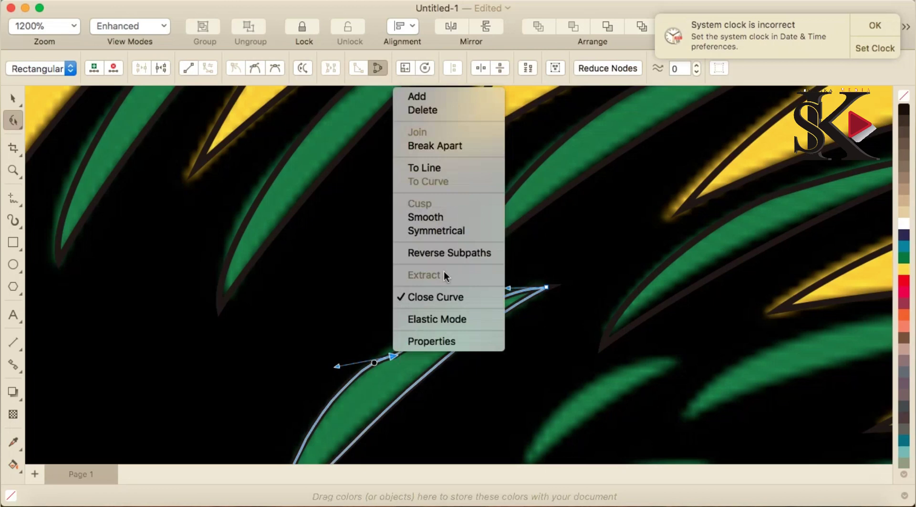
left_click(442, 111)
scroll(477, 380, "down", 3)
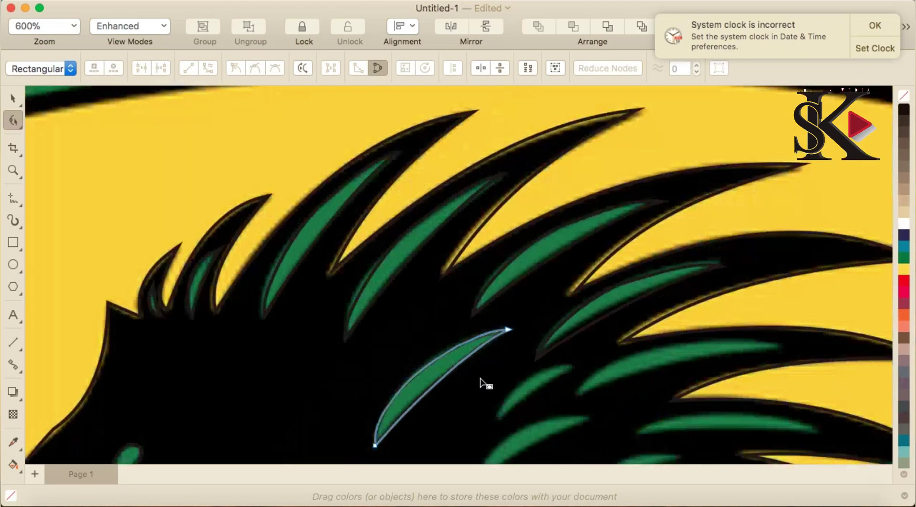
- Duplicate the large inner crescent and fit the copy over the seventh quill's green highlight, rotated to 264.074°
scroll(604, 391, "up", 1)
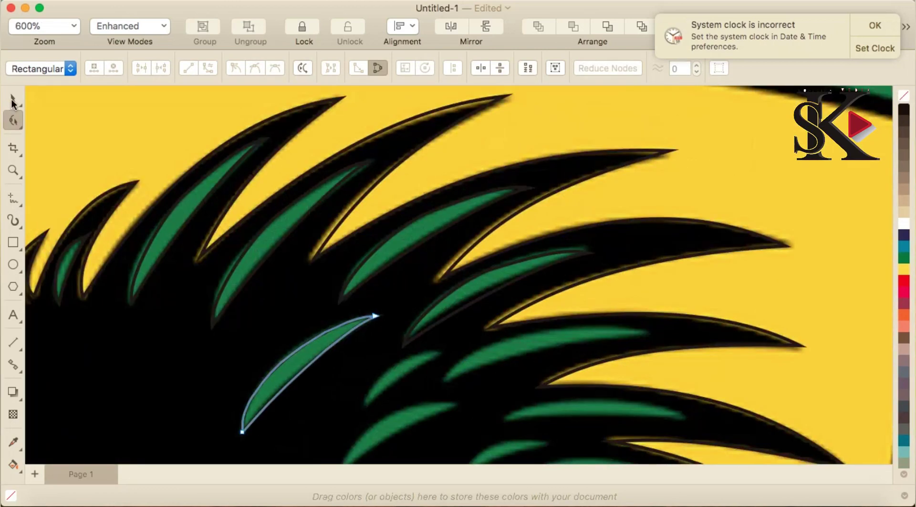
left_click(13, 100)
key("super+c")
key("super+v")
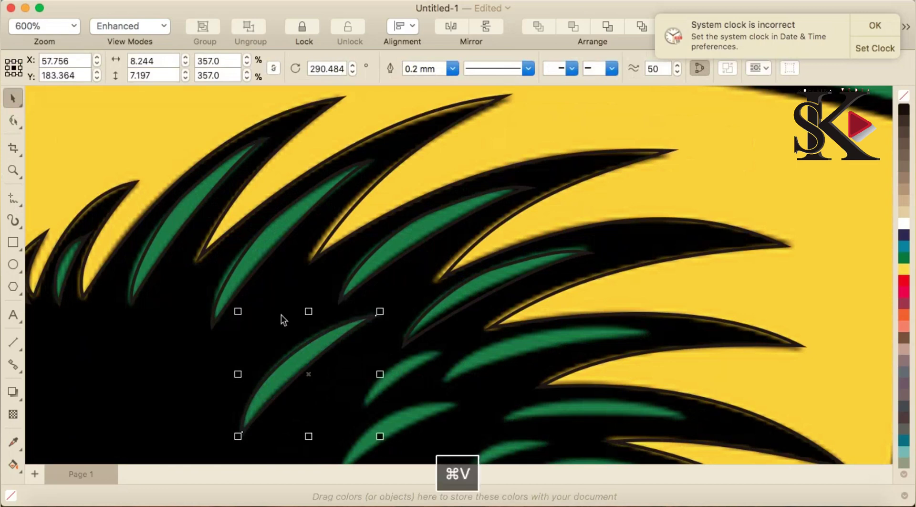
left_click_drag(306, 346, 493, 348)
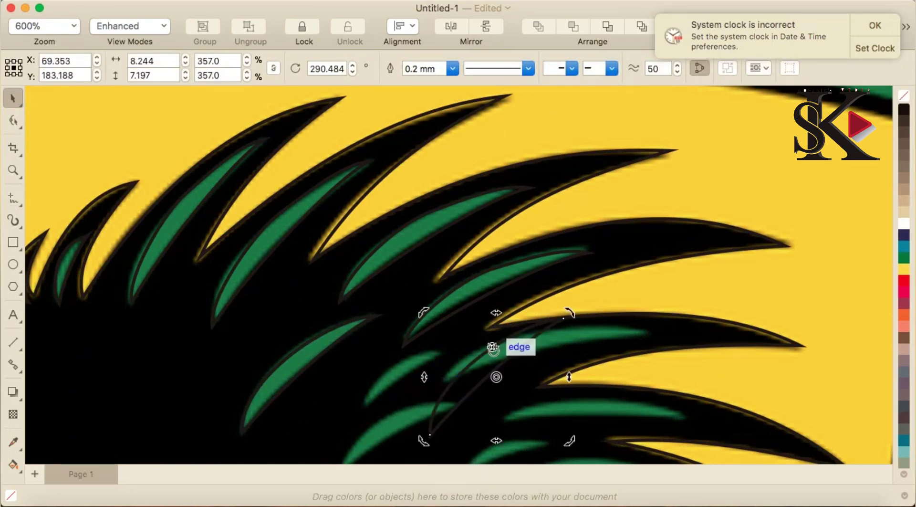
left_click_drag(570, 311, 590, 330)
left_click(517, 348)
left_click_drag(517, 348, 568, 333)
left_click_drag(632, 320, 649, 329)
scroll(580, 353, "up", 2)
left_click_drag(566, 341, 565, 333)
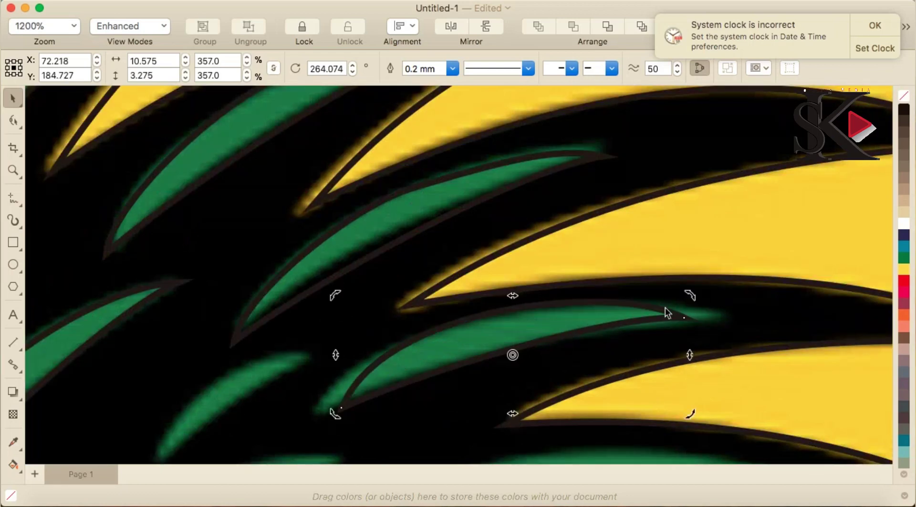
- Stretch both tip nodes of the seventh quill's crescent to the highlight's ends and adjust the curve handle near its outer tip
key("F10")
left_click_drag(682, 318, 717, 315)
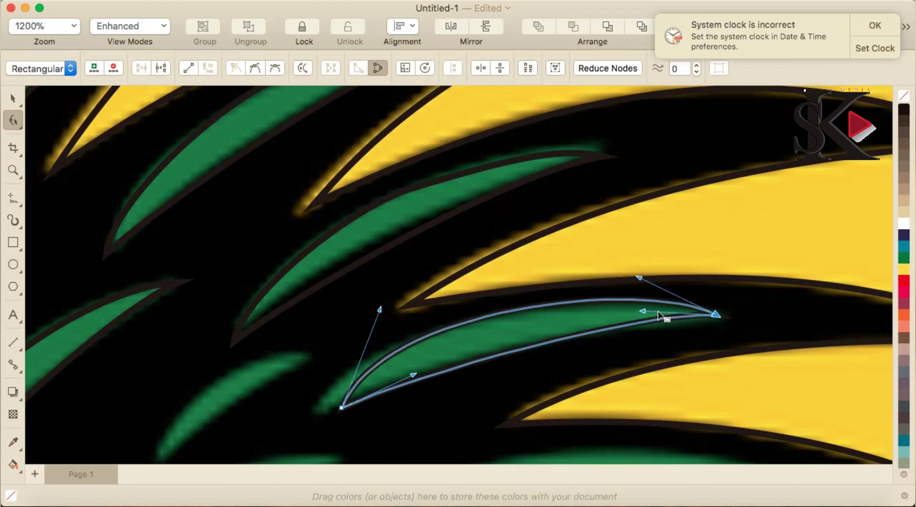
left_click_drag(643, 313, 648, 317)
left_click_drag(343, 415, 319, 417)
scroll(350, 377, "down", 3)
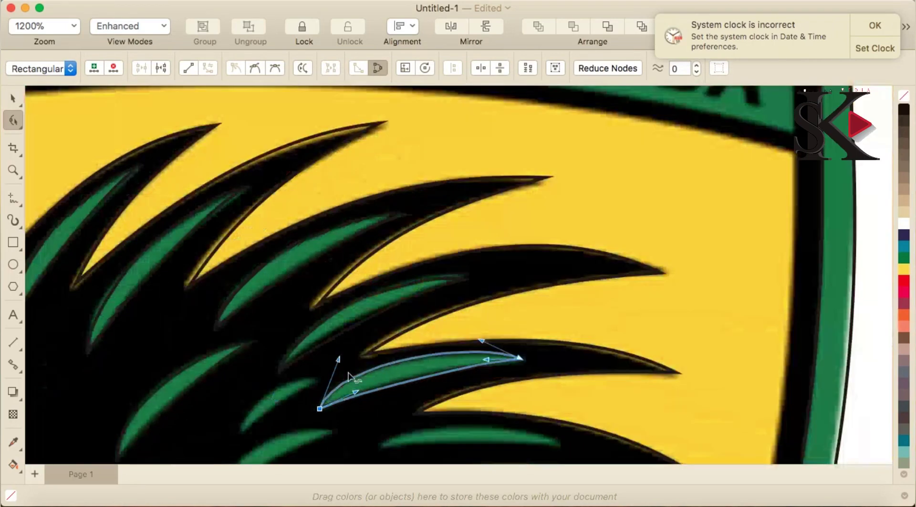
- Duplicate the seventh quill's crescent onto the lower inner highlight, scaling the copy to 239.5% and rotating it to 280.472°
scroll(350, 377, "down", 5)
scroll(362, 457, "up", 5)
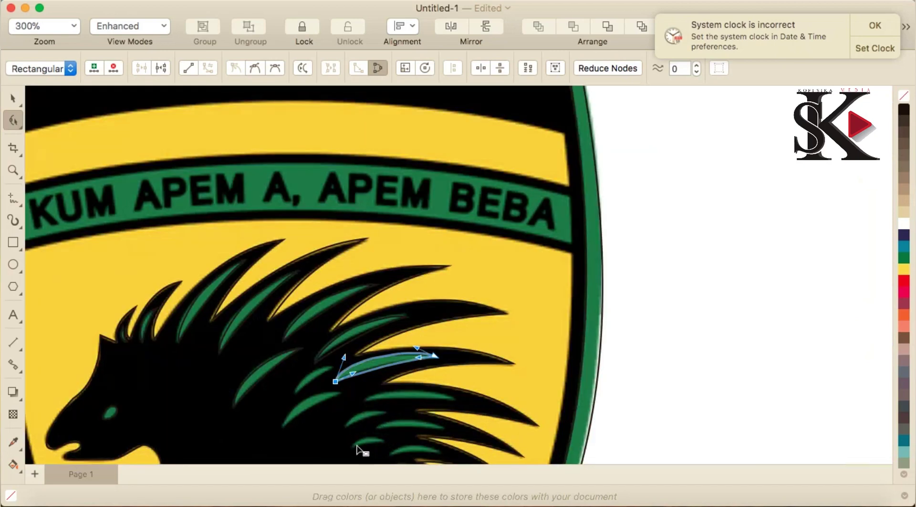
scroll(266, 271, "down", 2)
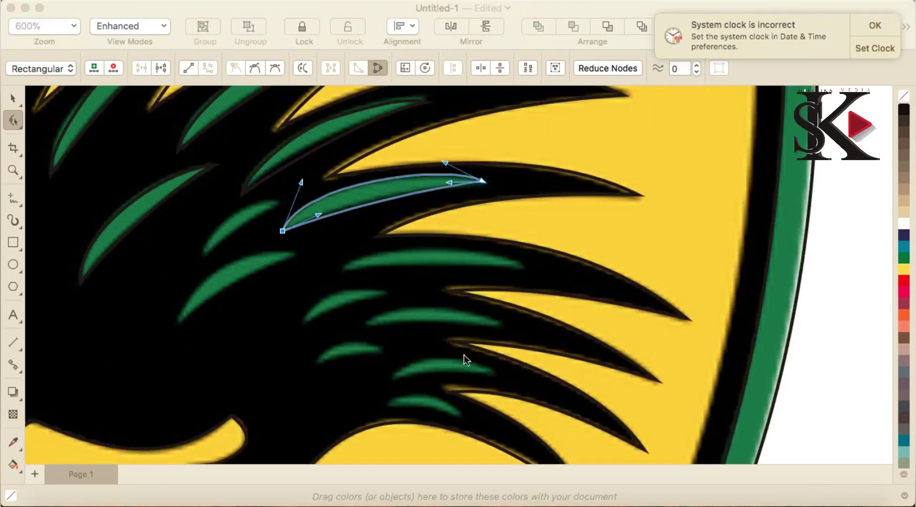
left_click(57, 132)
left_click(10, 104)
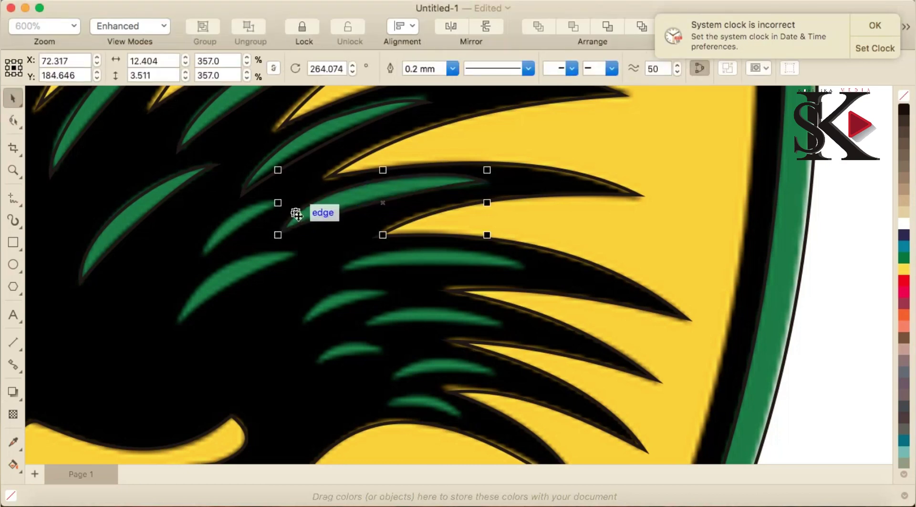
key("super+c")
key("super+v")
left_click_drag(382, 202, 260, 281)
left_click(294, 260)
left_click(364, 252)
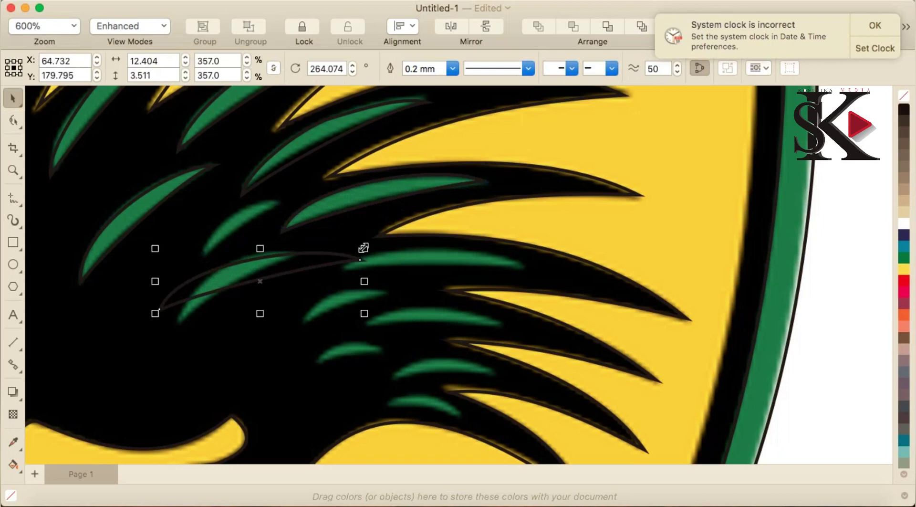
left_click(357, 252)
left_click_drag(366, 247, 295, 248)
left_click(324, 238)
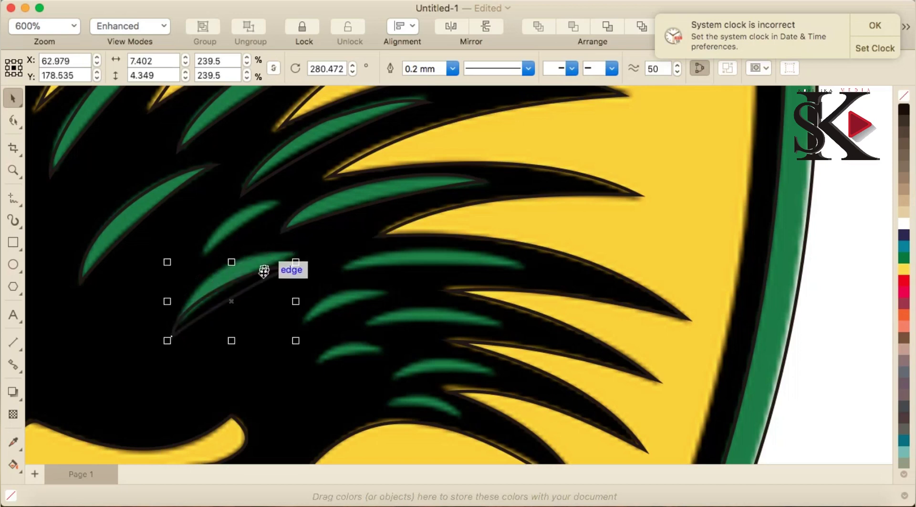
- Move the lower inner crescent's outer tip node to the highlight's end and bend its upper edge to match the highlight
scroll(237, 268, "up", 4)
key("F10")
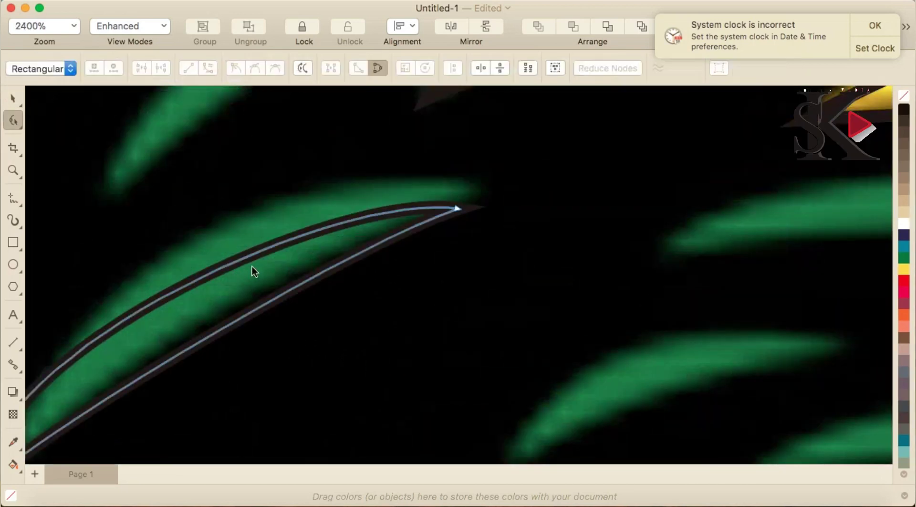
left_click_drag(458, 208, 467, 186)
left_click_drag(352, 166, 313, 137)
scroll(341, 216, "down", 2)
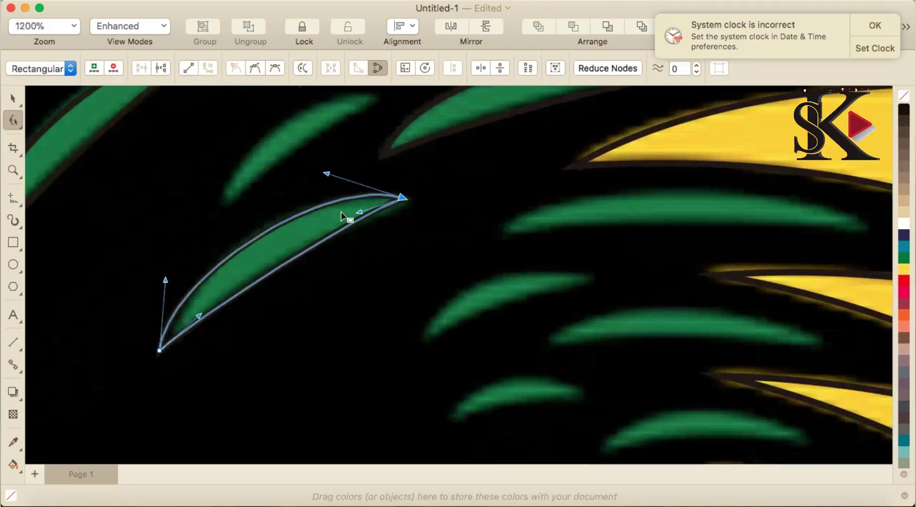
- Duplicate the lower inner crescent and place the copy over the smaller green highlight just above it
scroll(363, 219, "down", 2)
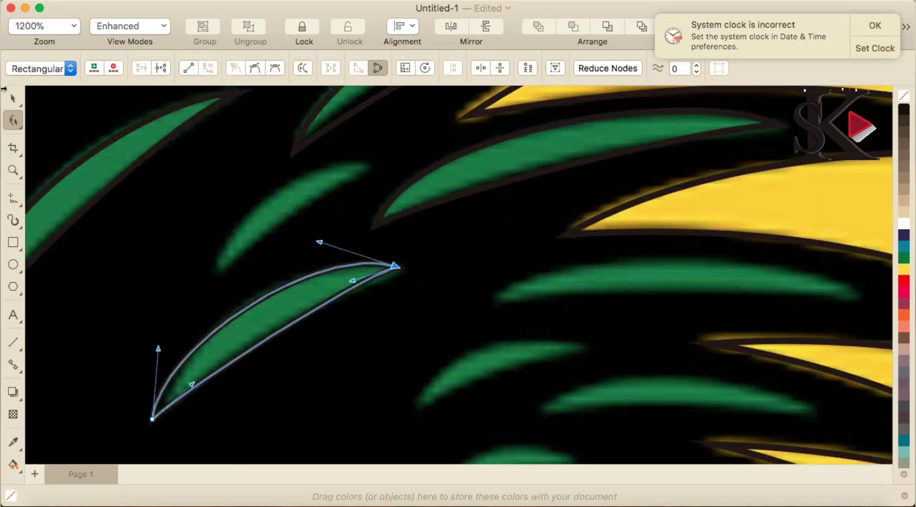
left_click(13, 100)
key("super+c")
key("super+v")
left_click_drag(326, 286, 333, 175)
left_click(333, 174)
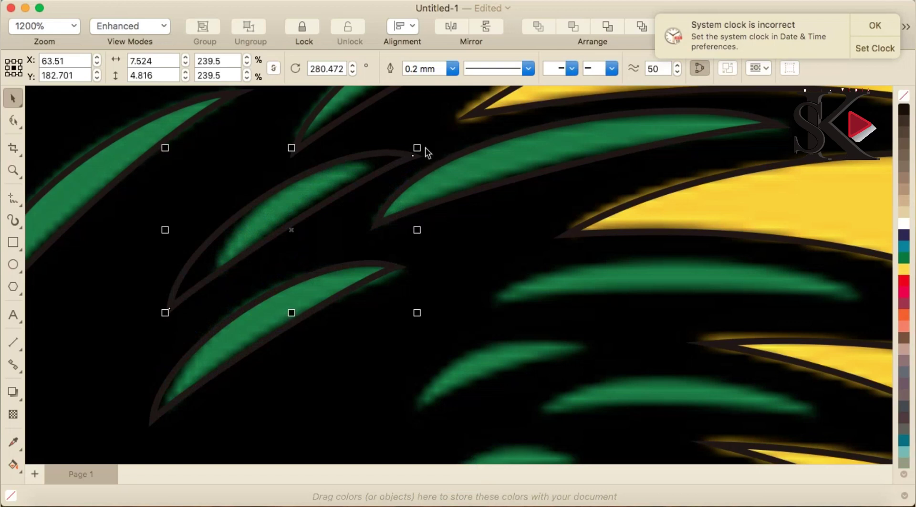
- Pull both tip nodes of the new crescent in to the ends of the smaller inner highlight
double_click(413, 155)
left_click_drag(414, 155, 377, 164)
left_click_drag(178, 308, 220, 281)
scroll(220, 277, "down", 2)
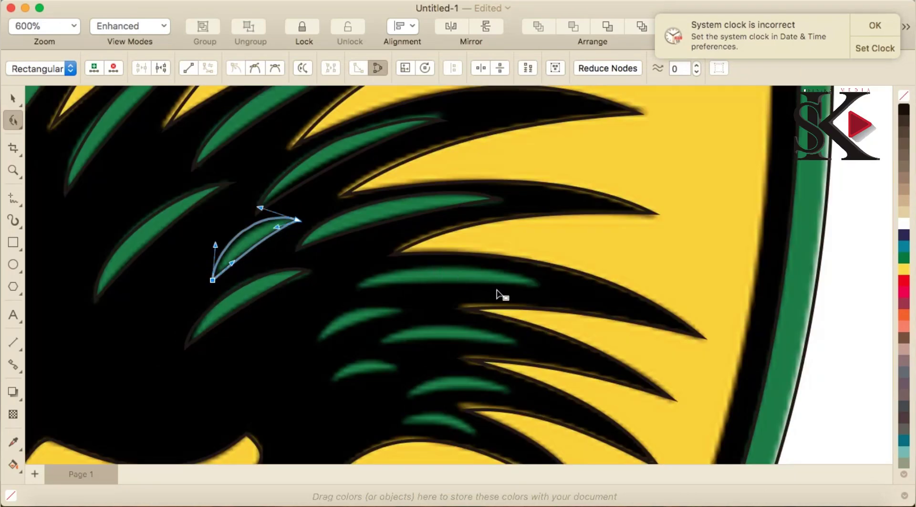
- Duplicate the seventh quill's crescent onto the eighth quill's green highlight and rotate the copy to 250.362°
scroll(496, 293, "up", 2)
left_click(13, 100)
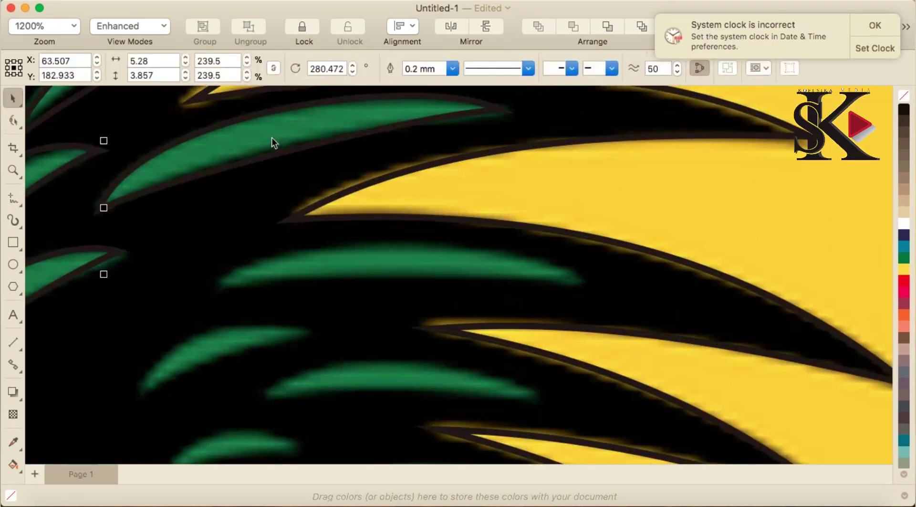
left_click(275, 140)
key("super+c")
left_click_drag(276, 141, 386, 271)
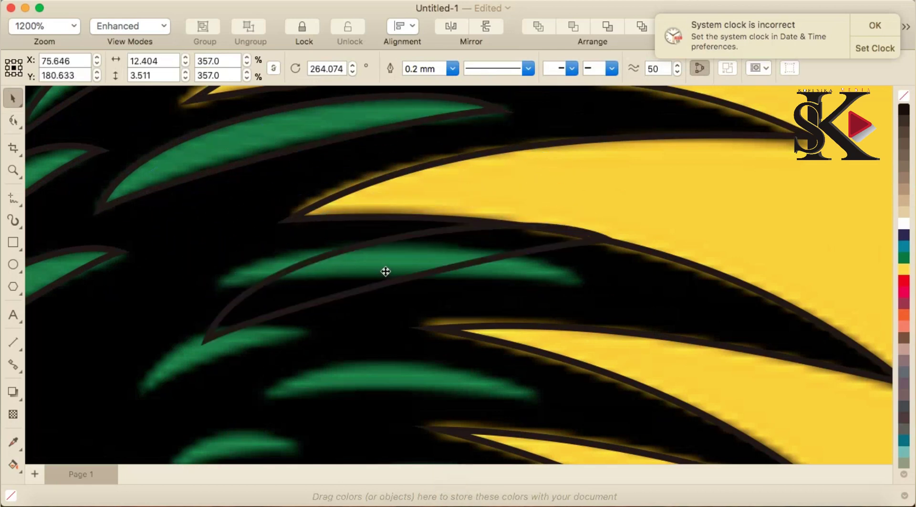
left_click(385, 271)
left_click_drag(616, 219, 554, 275)
left_click(405, 232)
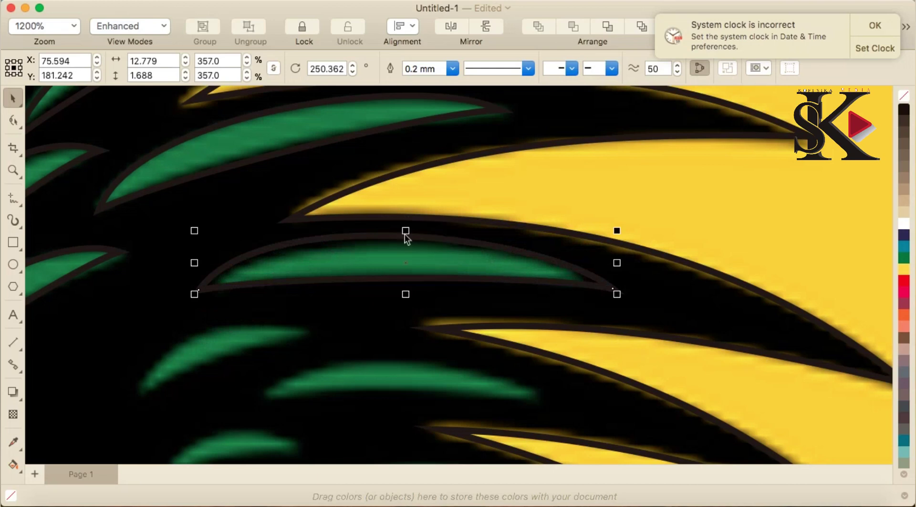
- Lower the upper edge of the eighth quill's crescent and pull its outer tip node in to the highlight's end
double_click(405, 235)
left_click_drag(405, 237, 413, 241)
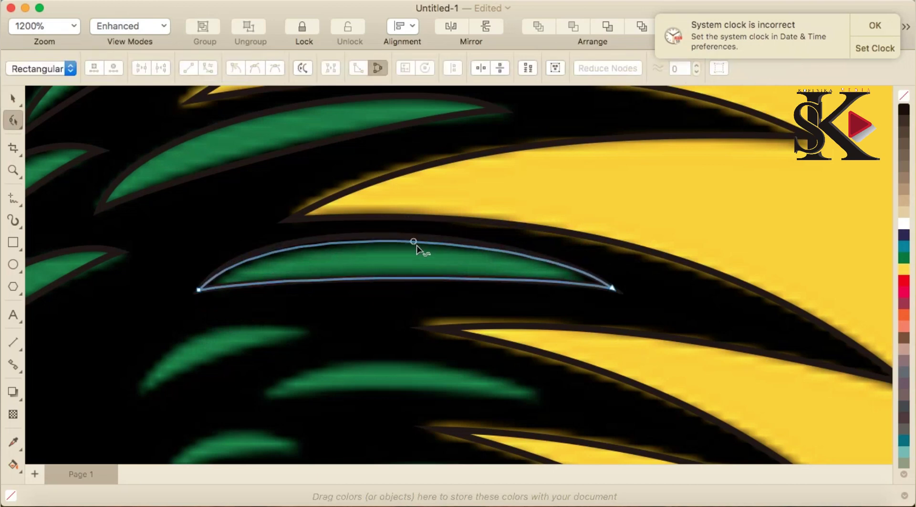
left_click(613, 289)
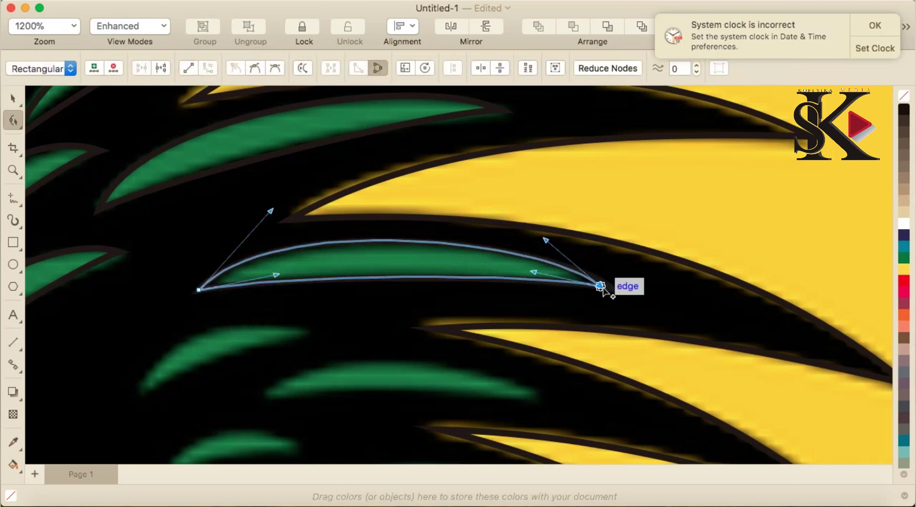
scroll(542, 303, "down", 2)
scroll(521, 342, "up", 2)
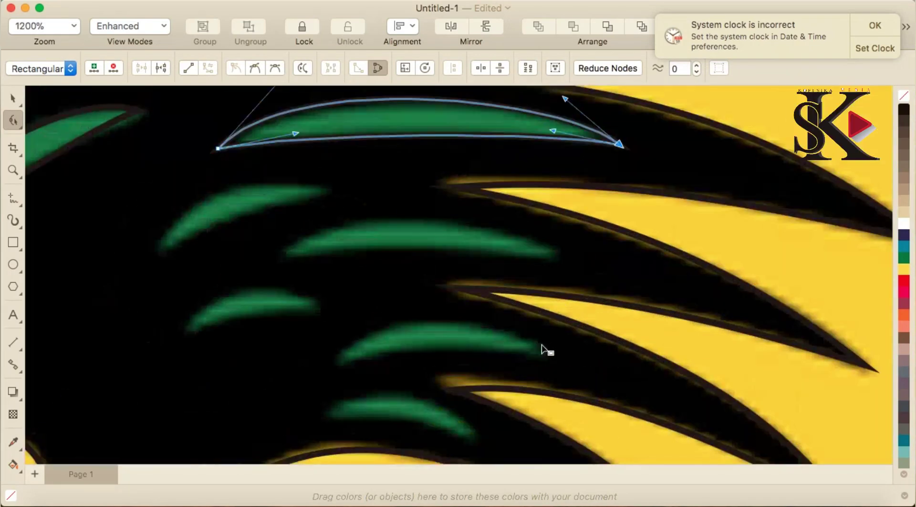
- Duplicate the eighth quill's crescent onto the ninth quill's highlight, scale the copy to 293.7%, and narrow it from its inner end
left_click(14, 100)
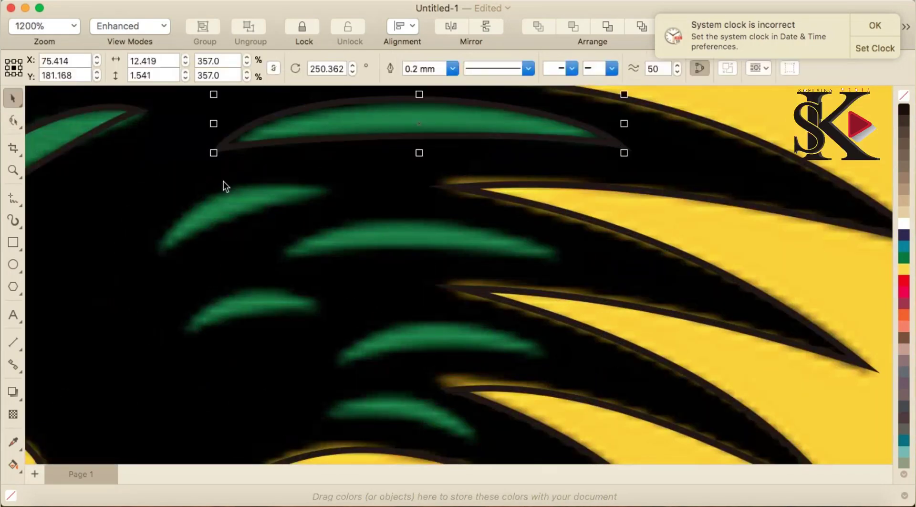
key("super+c")
left_click_drag(455, 118, 463, 245)
left_click(463, 246)
left_click_drag(638, 271, 607, 268)
left_click_drag(568, 268, 567, 268)
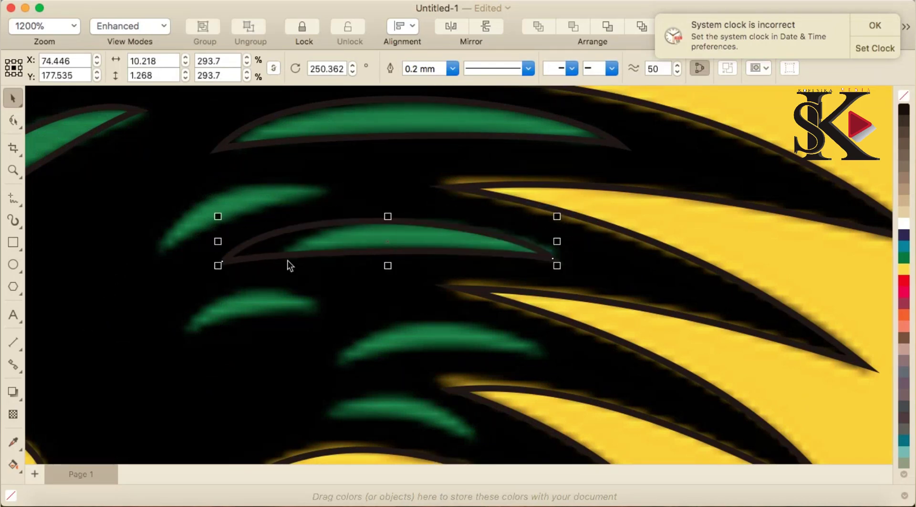
left_click_drag(222, 245, 270, 241)
- Duplicate the ninth quill's crescent onto the tenth quill's highlight and pull the copy's inner tip node in to the highlight's end
key("super+c")
key("super+v")
left_click_drag(433, 231, 449, 336)
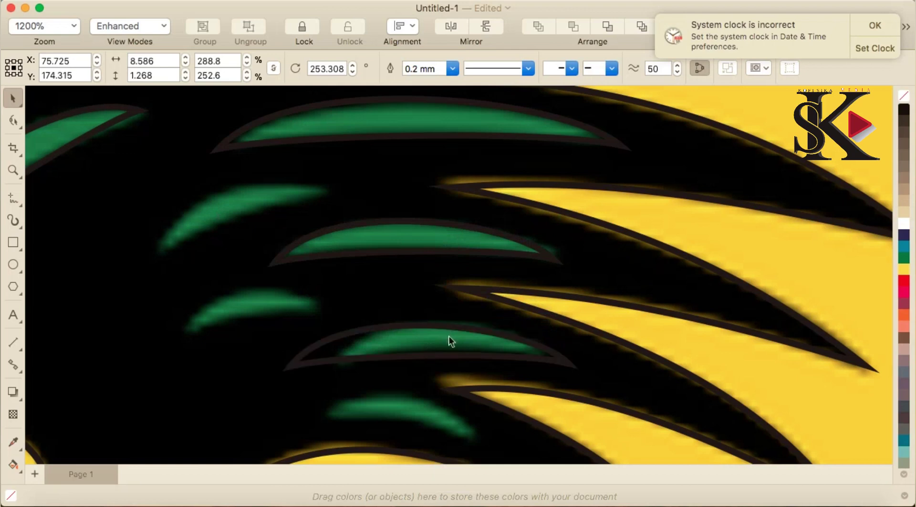
key("F10")
left_click_drag(290, 365, 334, 365)
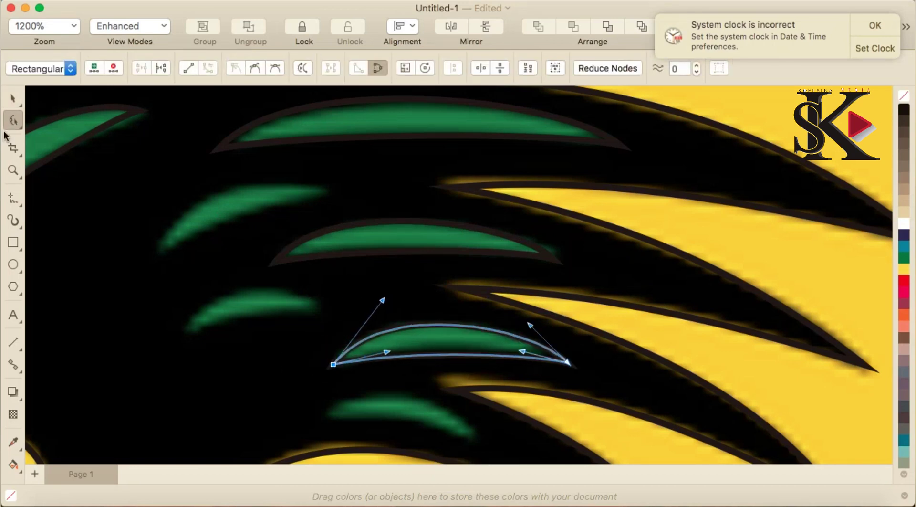
- Duplicate the tenth quill's crescent onto the small inner highlight beside it and move both tip nodes to that highlight's ends
left_click(15, 99)
key("super+c")
key("super+v")
mouse_move(451, 321)
left_mouse_down()
mouse_move(284, 292)
mouse_move(291, 297)
left_mouse_up()
left_click_drag(340, 311, 340, 310)
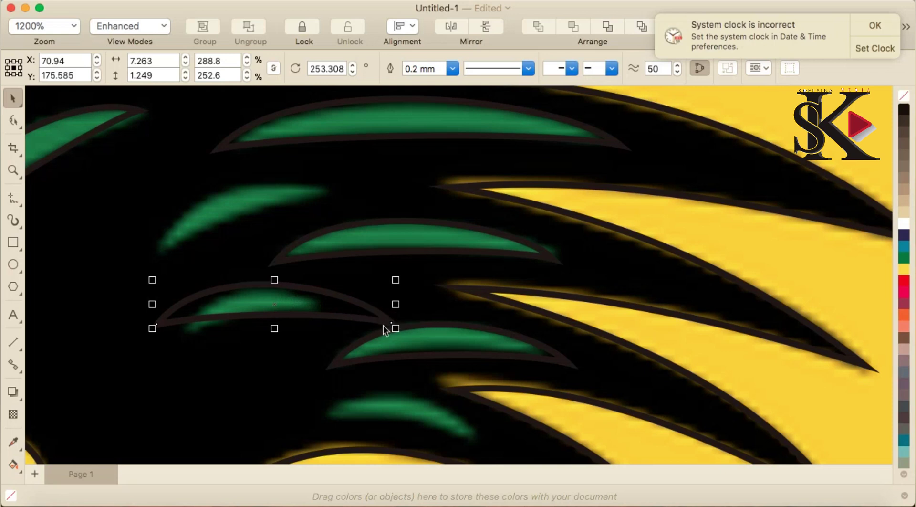
key("F10")
left_click_drag(392, 326, 336, 315)
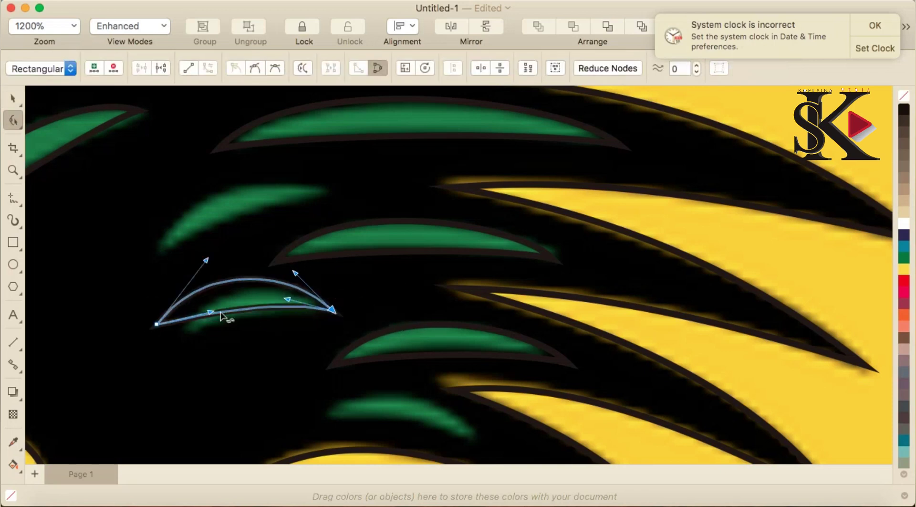
left_click_drag(163, 324, 183, 338)
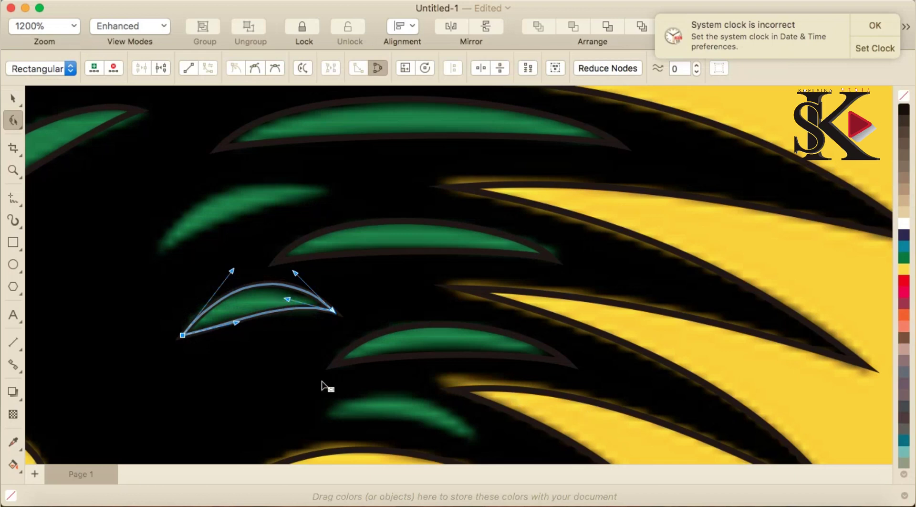
- Fit a crescent over the remaining inner highlight and duplicate it onto the lowest quill's highlight, rotating that copy to 224.551°
key("space")
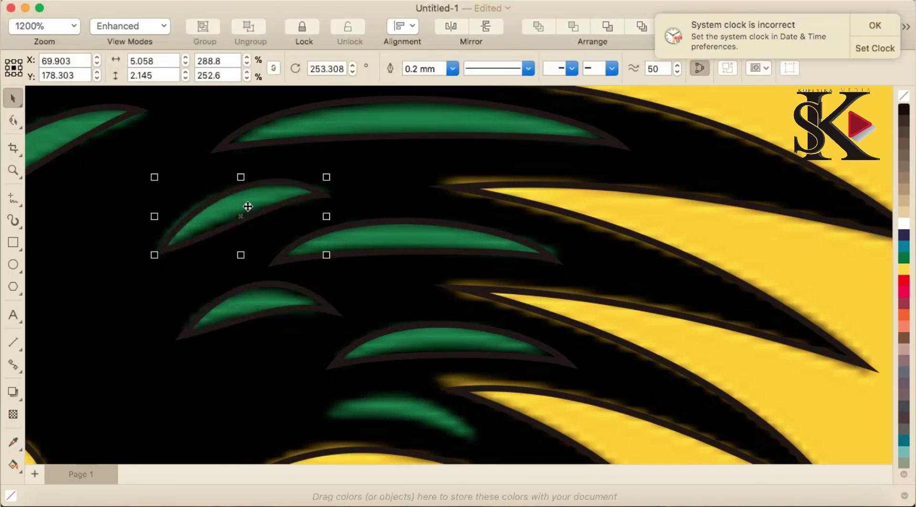
key("super+v")
left_click_drag(248, 205, 393, 402)
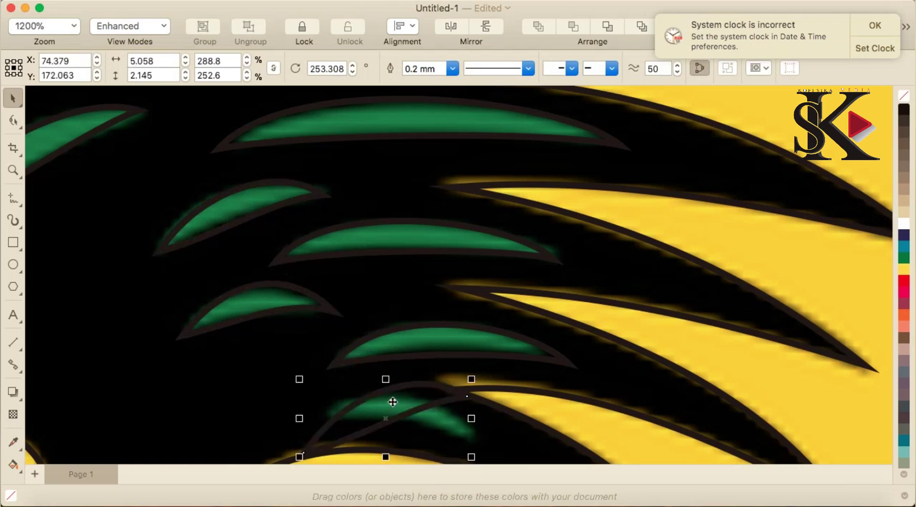
scroll(387, 429, "down", 10)
scroll(391, 419, "up", 8)
left_click(454, 316)
mouse_move(455, 313)
left_mouse_down()
mouse_move(468, 340)
mouse_move(445, 327)
left_mouse_up()
scroll(423, 325, "up", 3)
scroll(433, 335, "down", 3)
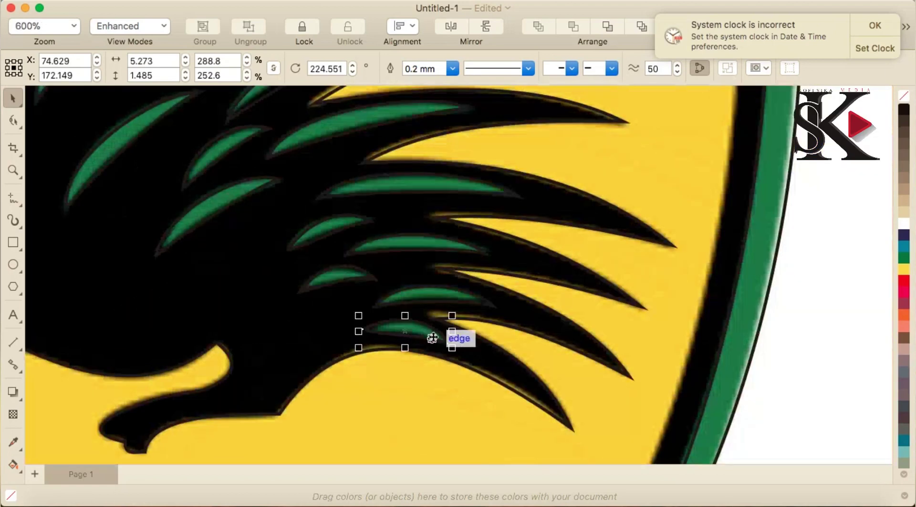
- Draw a rectangle about 66.3 by 15.2 mm across the yellow band and motto strip, and convert it to curves
scroll(432, 338, "down", 7)
scroll(413, 259, "up", 4)
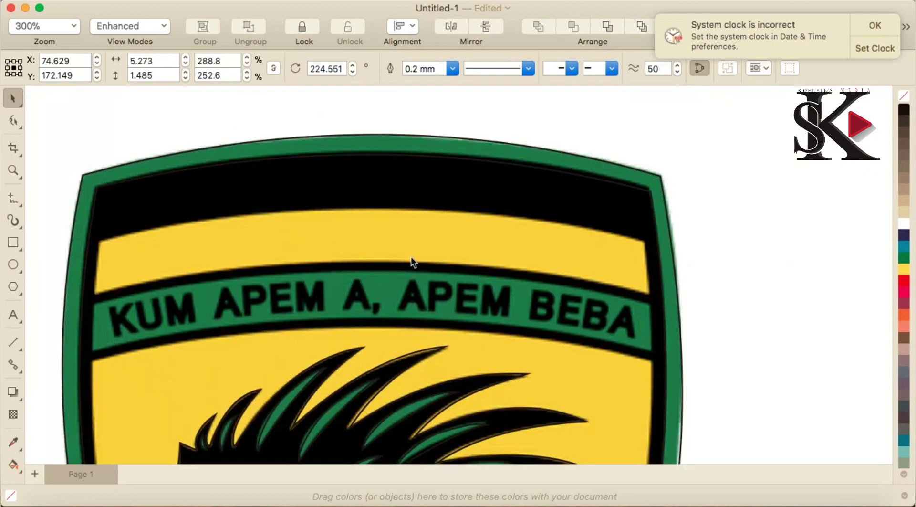
left_click(10, 246)
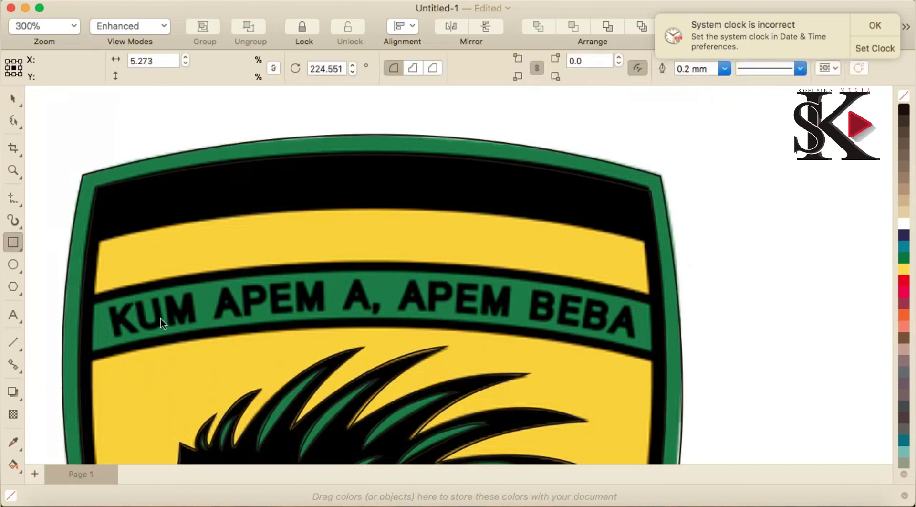
left_click_drag(106, 240, 645, 363)
left_click(13, 120)
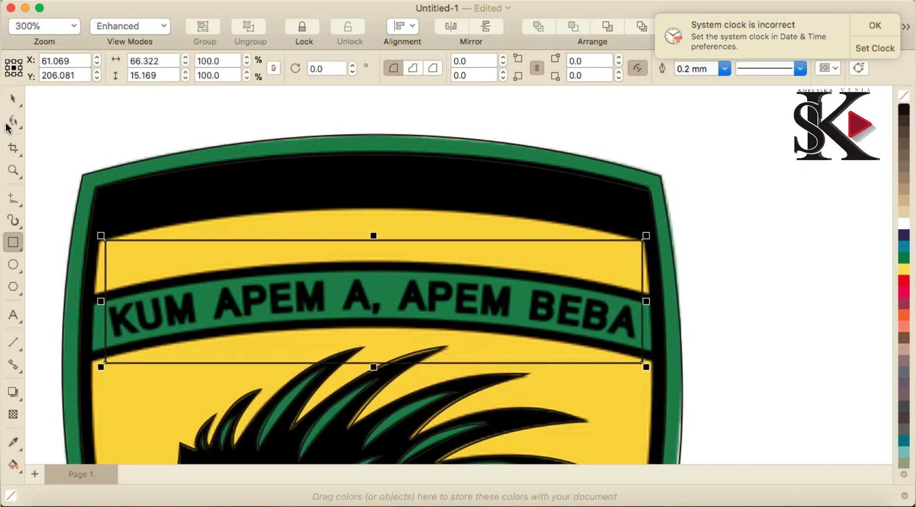
right_click(159, 254)
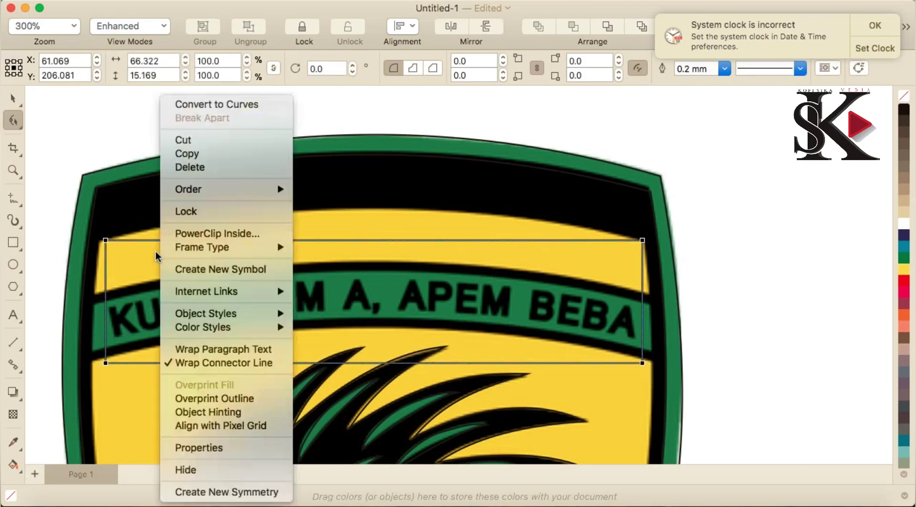
left_click(210, 104)
- Move the rectangle's upper-left and both lower corner nodes onto the corners of the yellow band above the motto
scroll(102, 182, "up", 2)
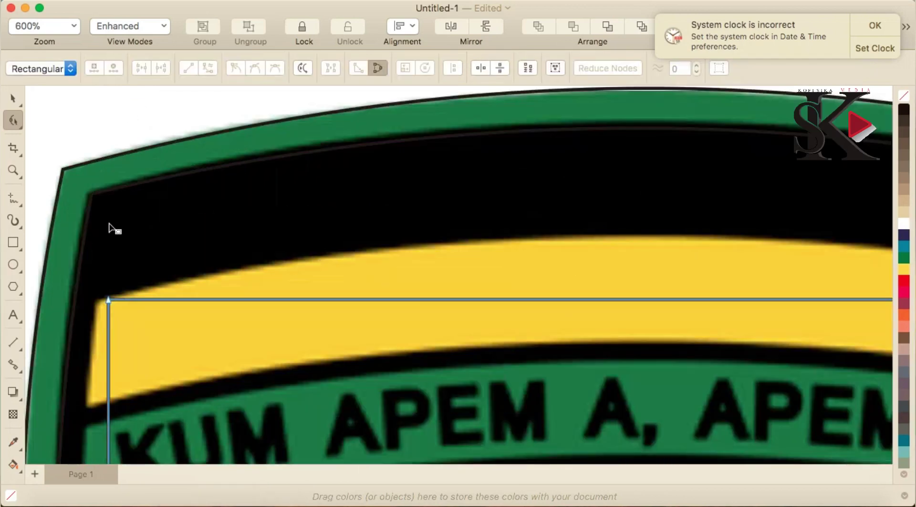
mouse_move(108, 301)
left_mouse_down()
mouse_move(89, 307)
mouse_move(96, 304)
left_mouse_up()
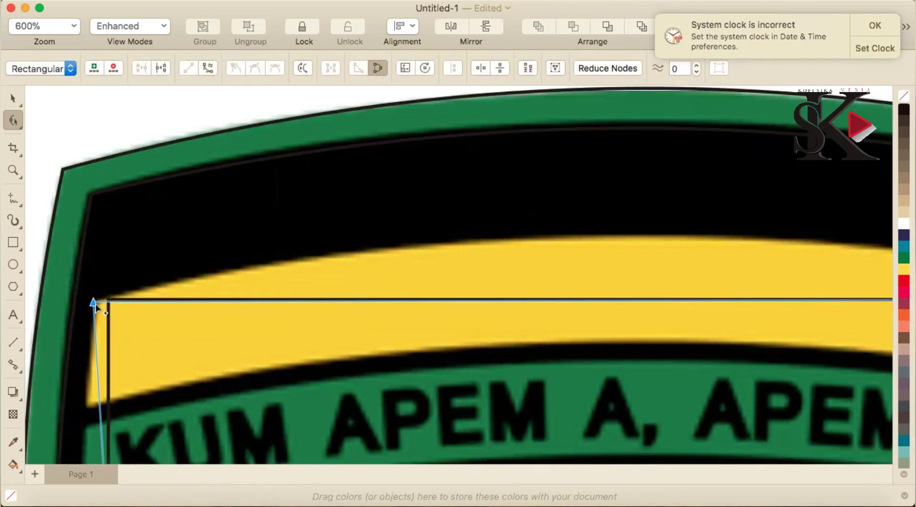
scroll(95, 308, "down", 4)
scroll(96, 376, "up", 4)
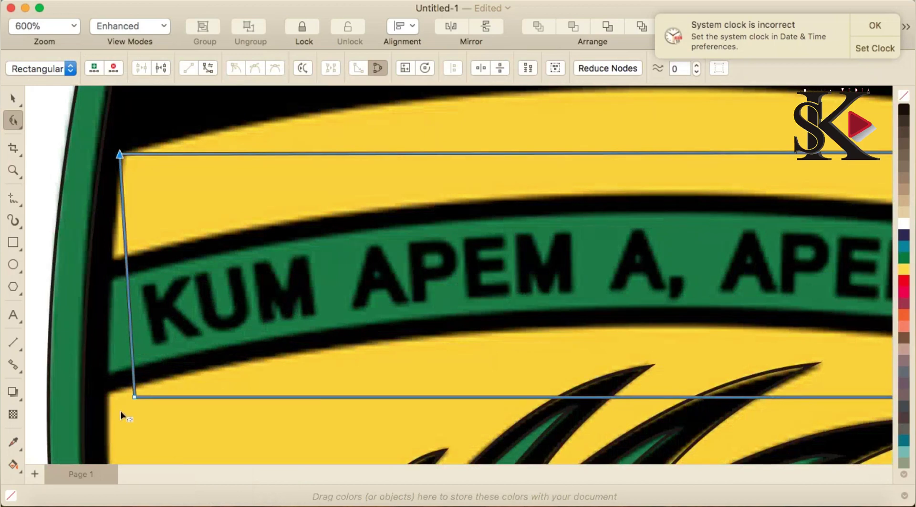
left_click_drag(133, 380, 118, 266)
scroll(116, 298, "down", 2)
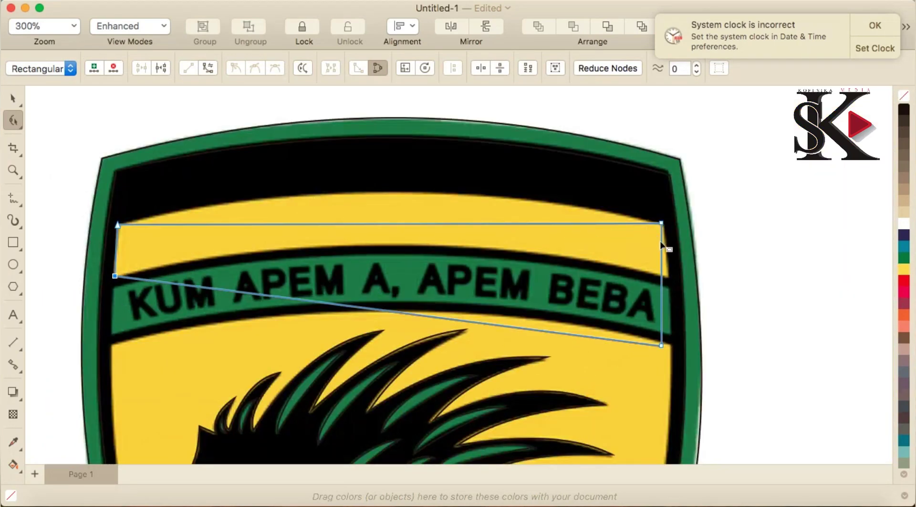
left_click_drag(661, 344, 668, 278)
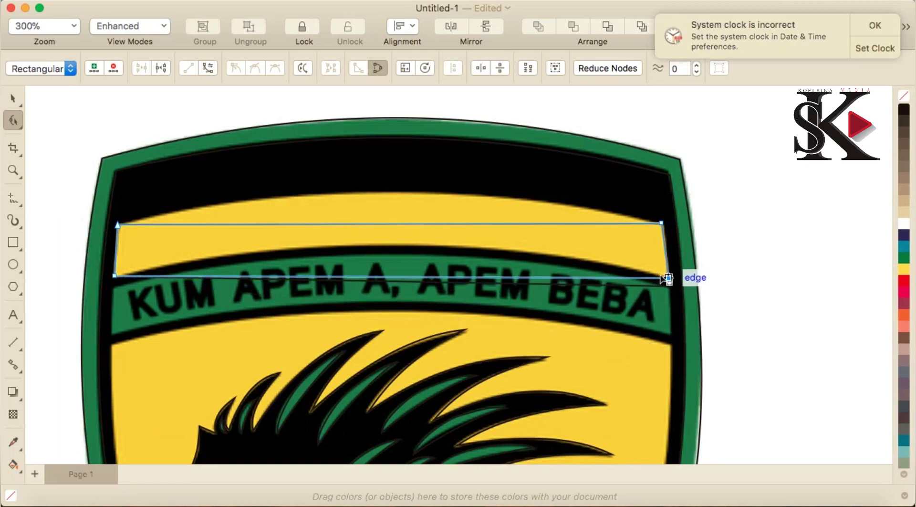
- Convert the yellow band outline's upper edge to a curve and bend it up along the black band's arc
scroll(376, 224, "up", 2)
right_click(409, 229)
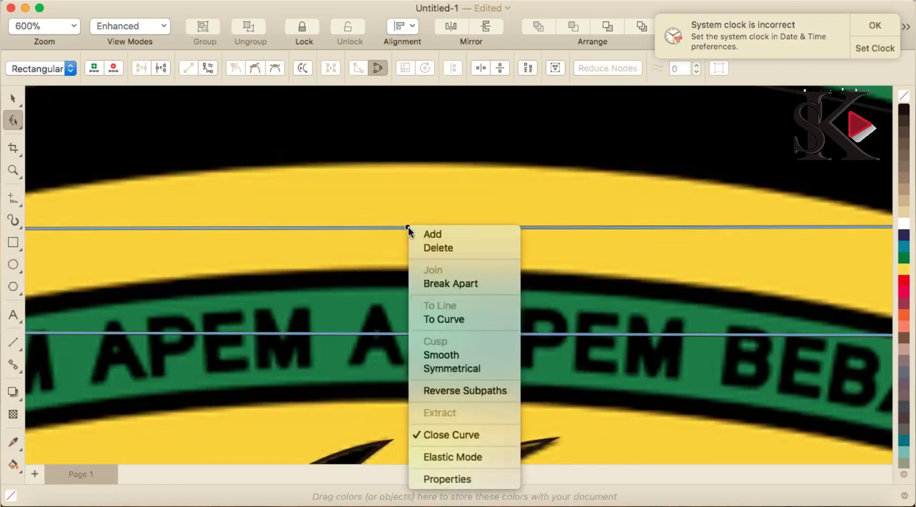
left_click(447, 319)
left_click(426, 211)
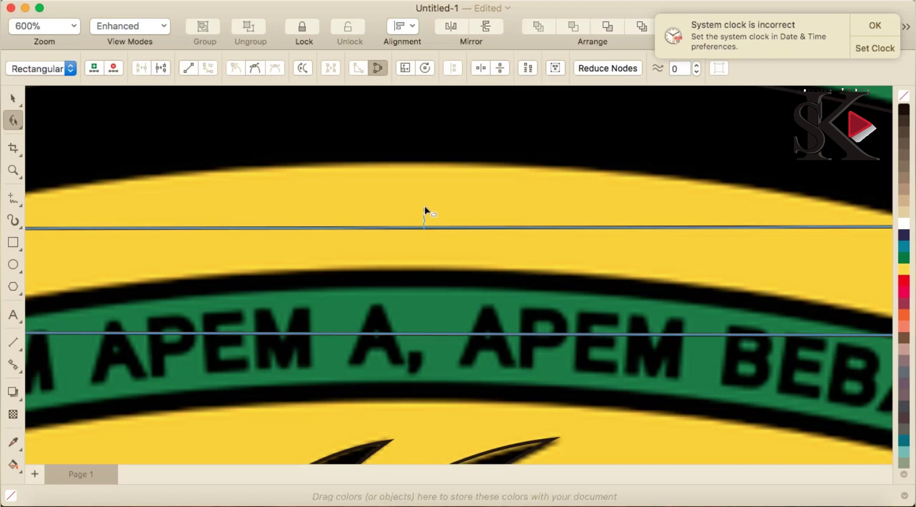
left_click_drag(431, 227, 433, 164)
- Convert the yellow band outline's lower edge to a curve and bend it up to follow the motto strip's arc
right_click(429, 334)
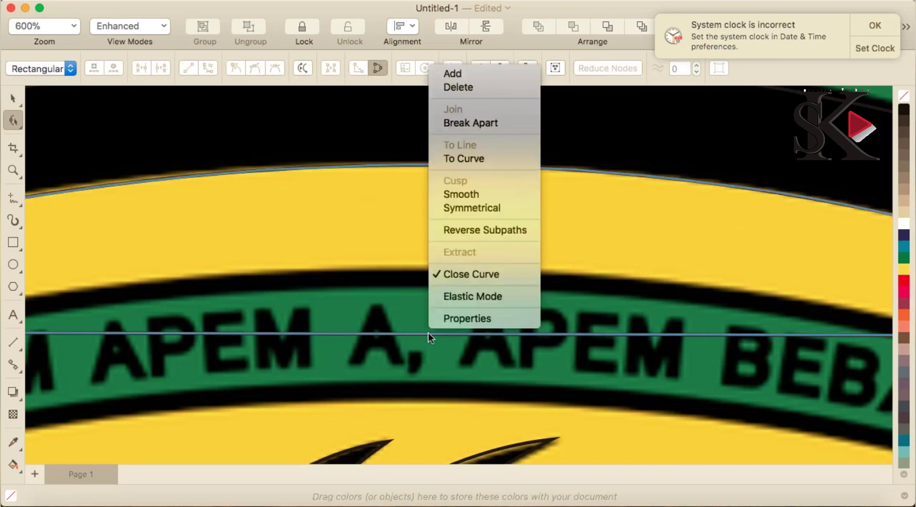
left_click(480, 158)
left_click(460, 338)
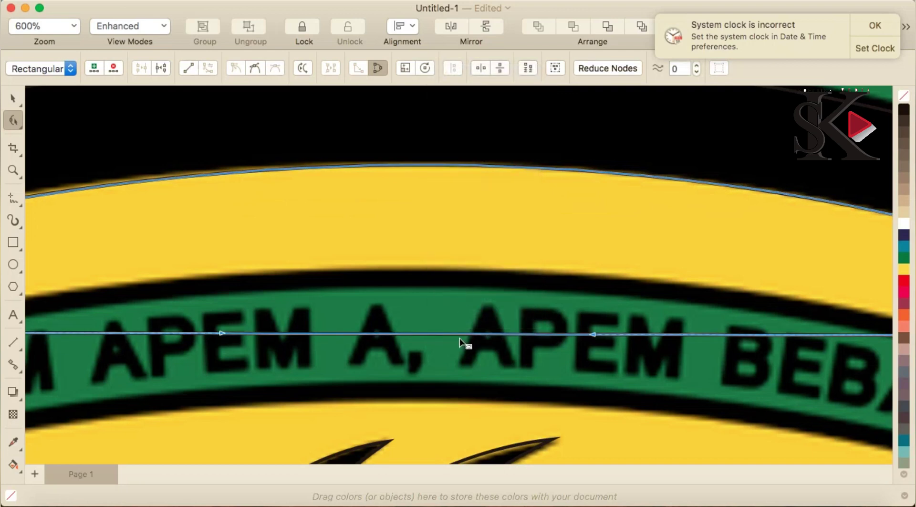
left_click_drag(460, 338, 466, 282)
scroll(460, 296, "down", 5)
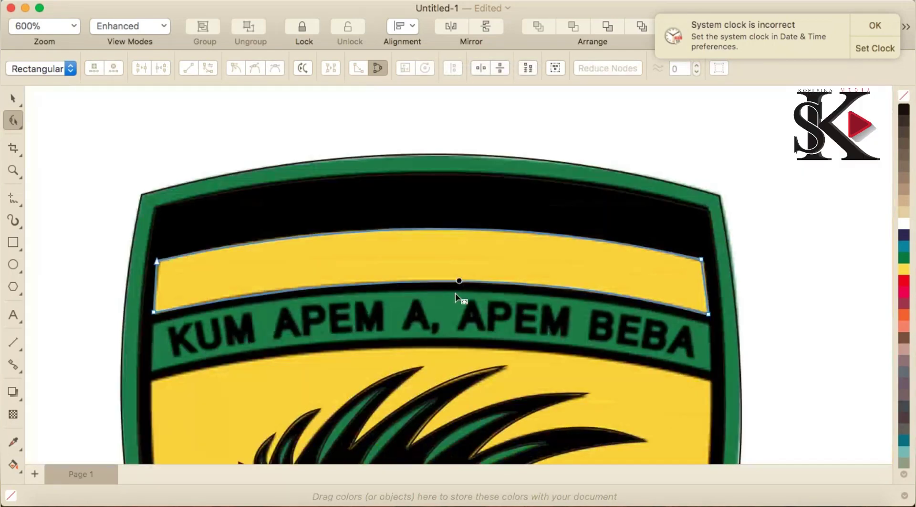
- Paste a copy of the yellow band outline and move it down onto the green motto strip
scroll(457, 325, "up", 3)
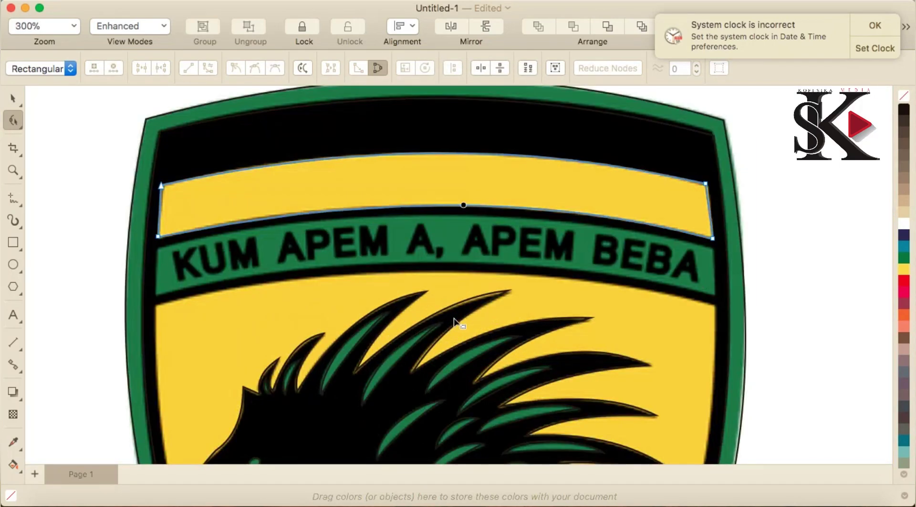
key("super+v")
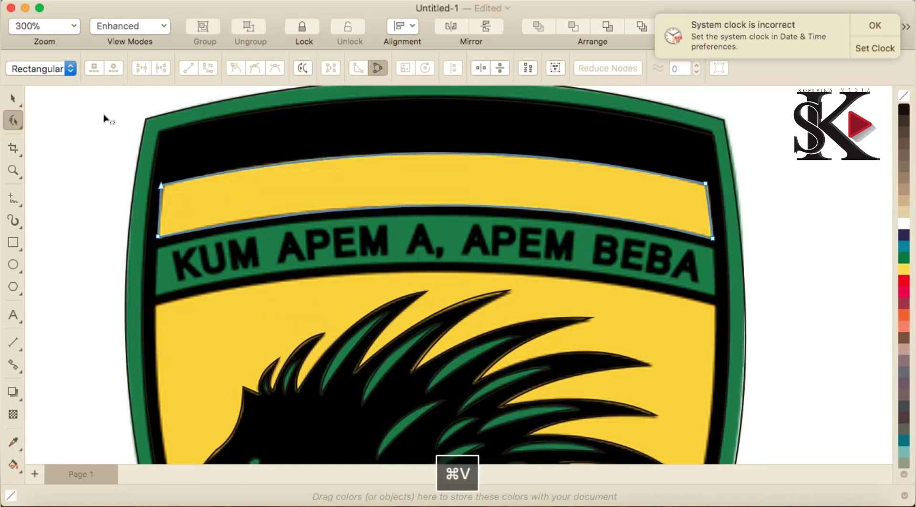
left_click(13, 98)
left_click_drag(437, 193, 443, 252)
- Move the copied outline's two right corner nodes and its lower-left node onto the corners of the green motto strip
key("F10")
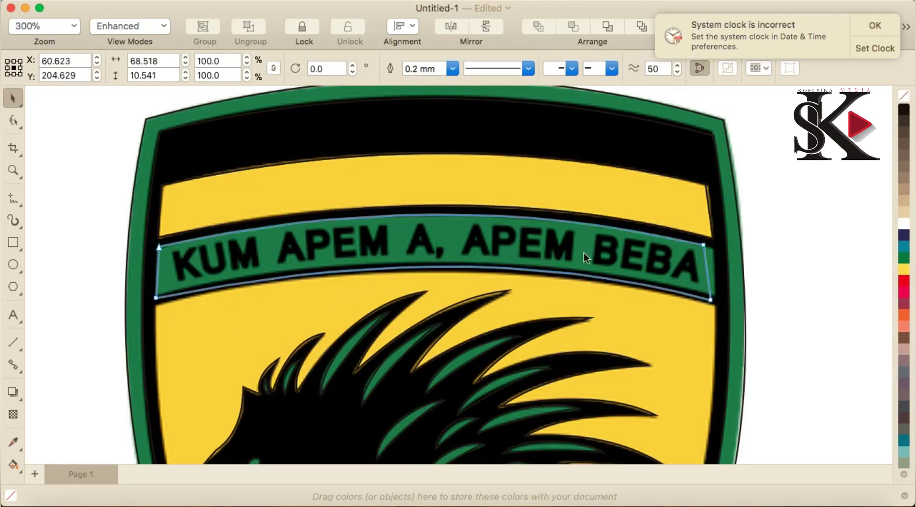
scroll(696, 291, "up", 4)
left_click_drag(771, 337, 780, 314)
left_click_drag(737, 114, 776, 122)
scroll(525, 201, "down", 3)
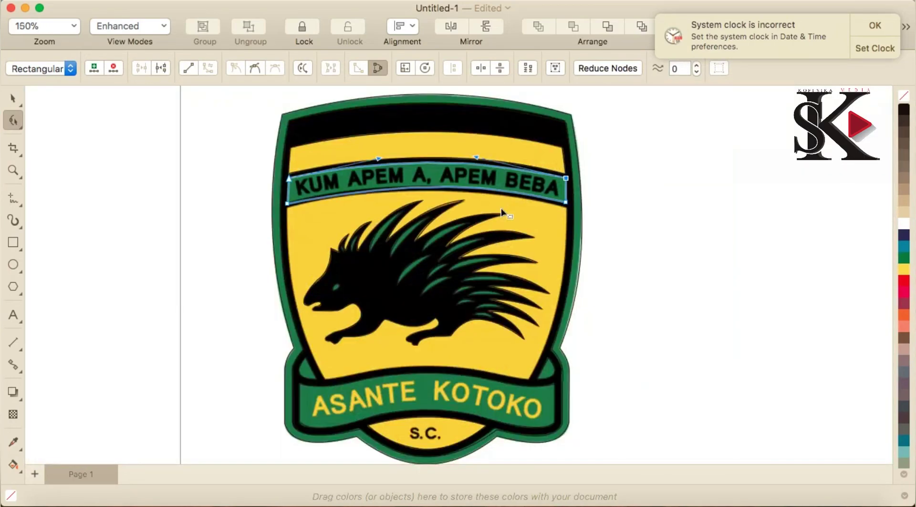
scroll(286, 176, "up", 4)
left_click_drag(293, 285, 294, 277)
scroll(416, 237, "down", 4)
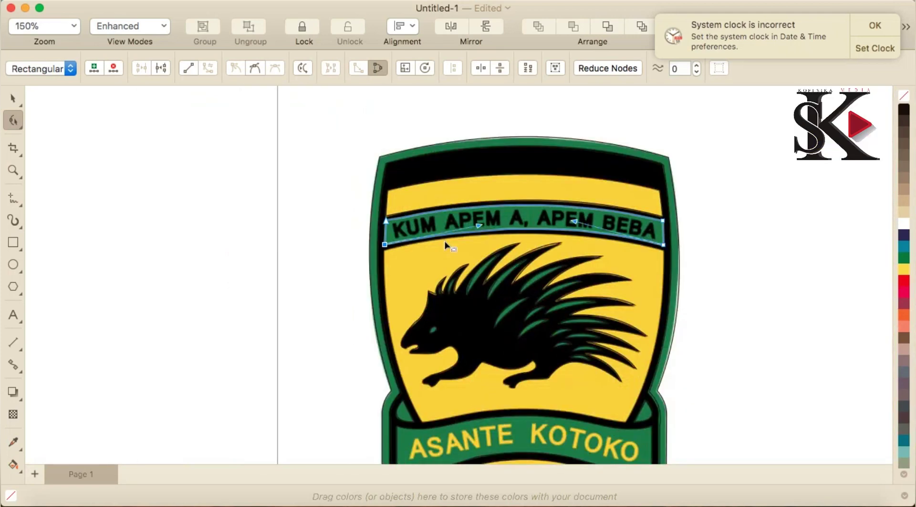
- Draw a rectangle about 69.3 by 15.4 mm across the upper part of the porcupine panel, and convert it to curves
scroll(592, 374, "up", 2)
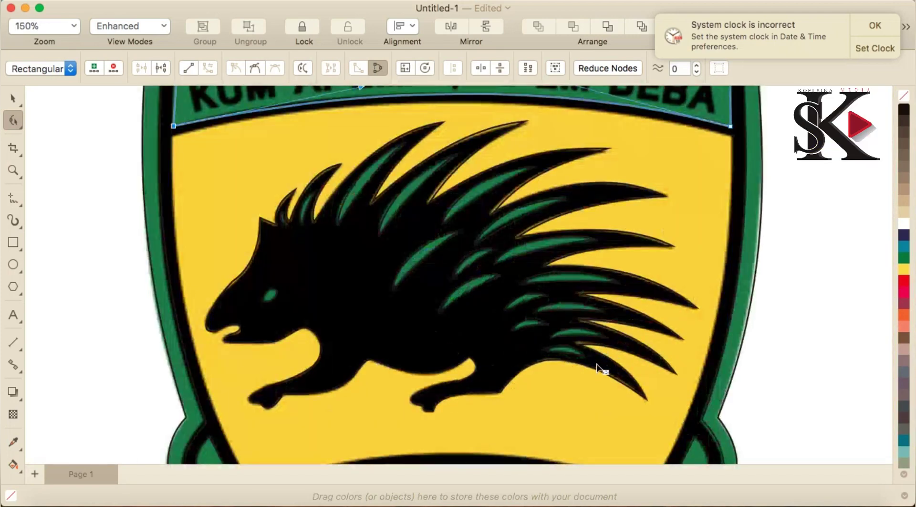
left_click(13, 243)
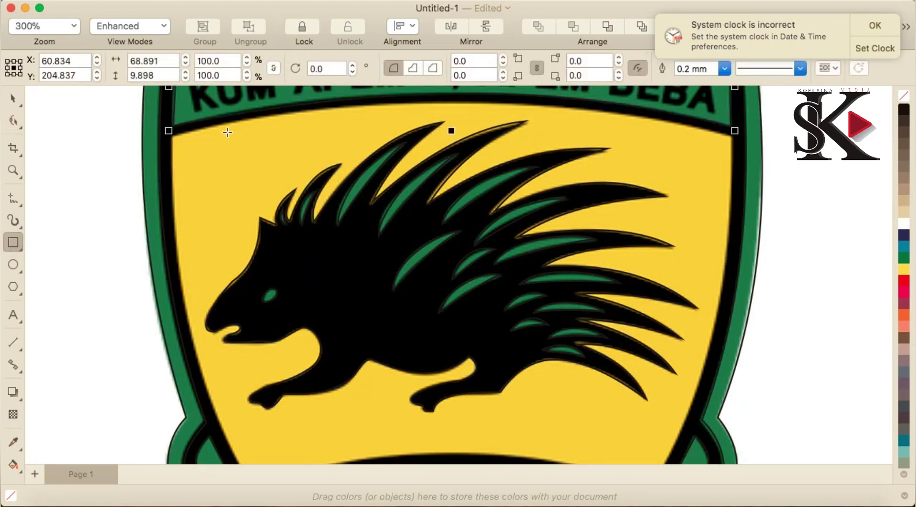
left_click_drag(174, 137, 738, 264)
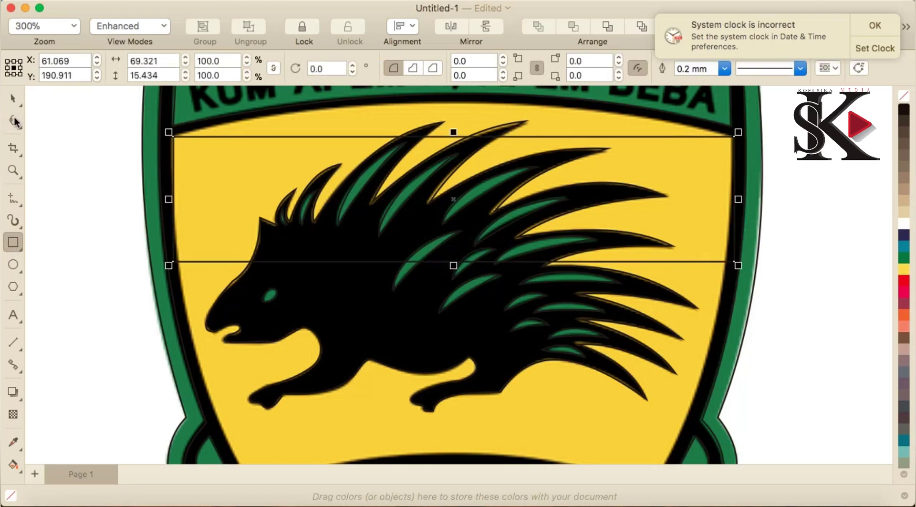
left_click(15, 120)
right_click(174, 160)
left_click(237, 103)
- Move the new rectangle's upper-right node onto the upper-right corner of the yellow porcupine panel
left_click(734, 137)
scroll(733, 143, "up", 4)
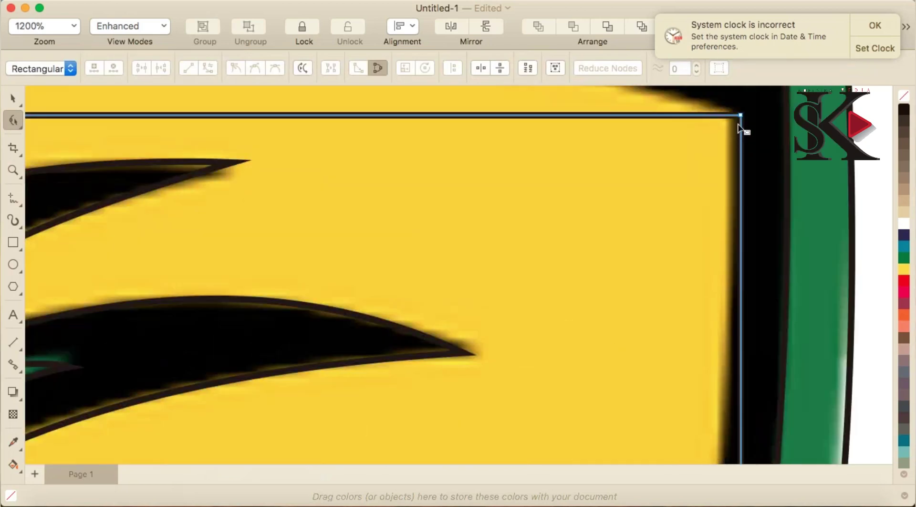
left_click_drag(742, 116, 732, 117)
scroll(713, 140, "down", 4)
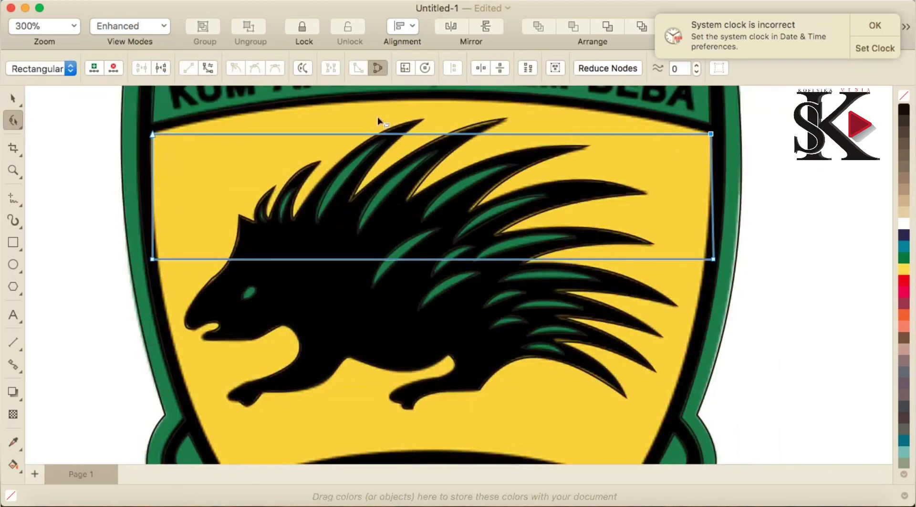
- Convert the panel outline's upper edge to a curve and bend it up along the black border below the motto strip
scroll(404, 117, "down", 2)
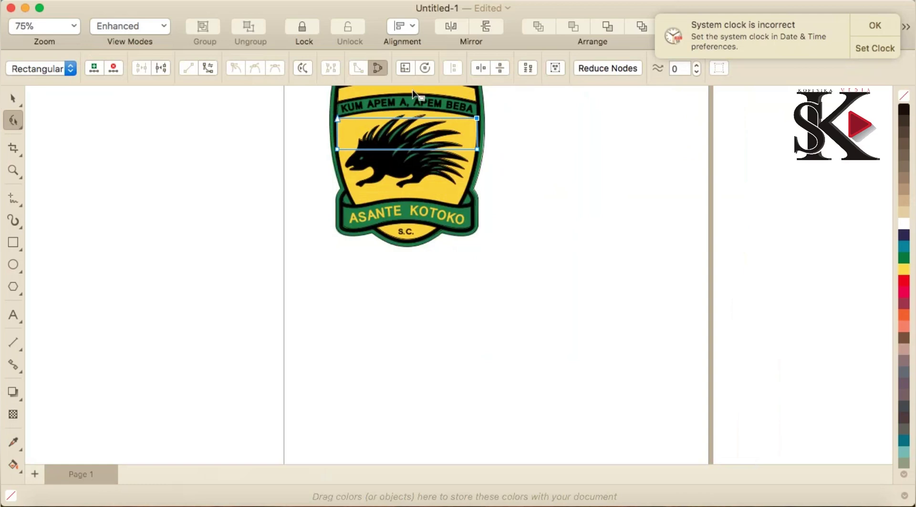
scroll(415, 115, "up", 2)
right_click(418, 208)
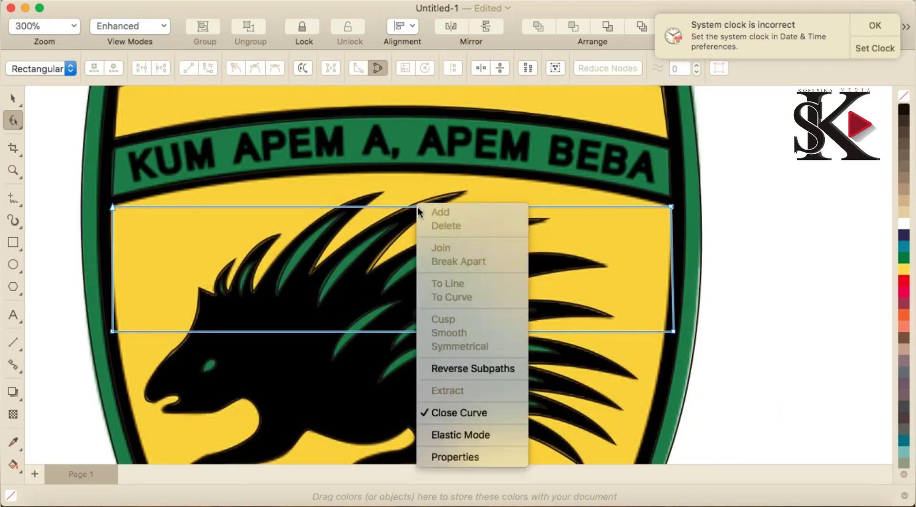
left_click(396, 206)
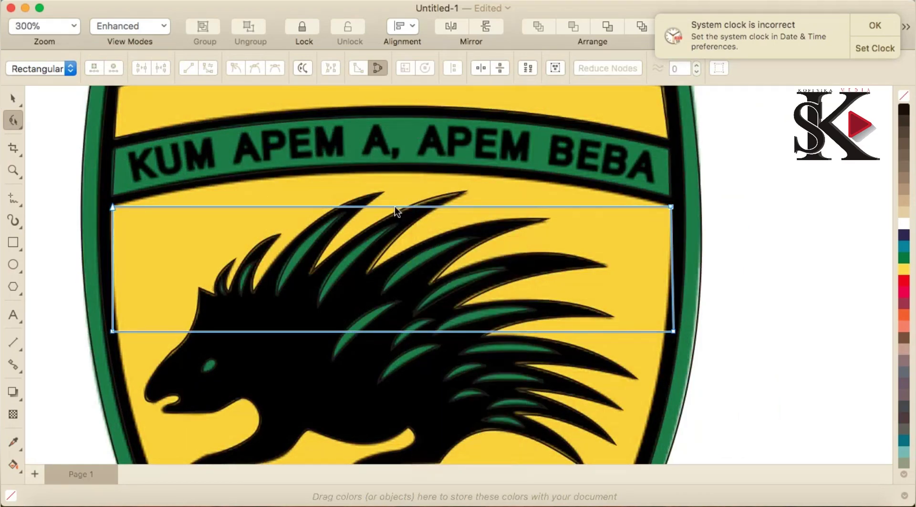
right_click(395, 206)
left_click(456, 300)
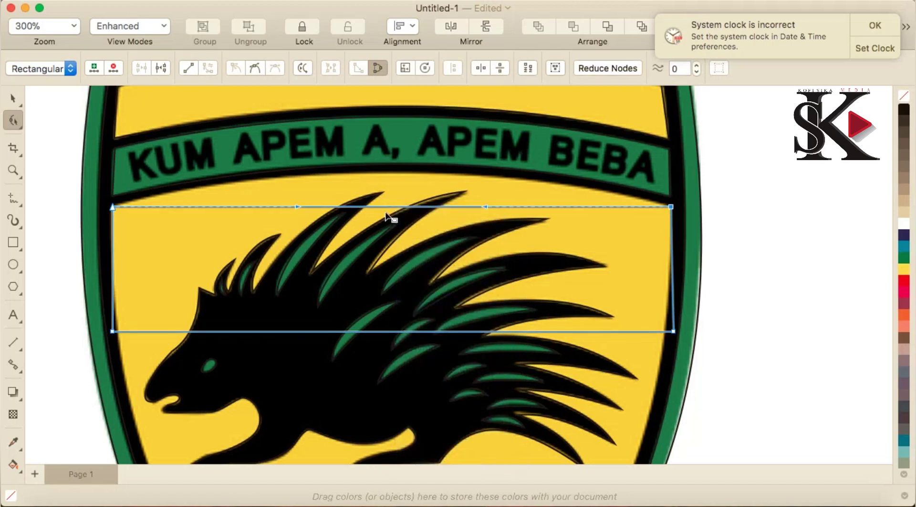
left_click_drag(390, 197, 395, 173)
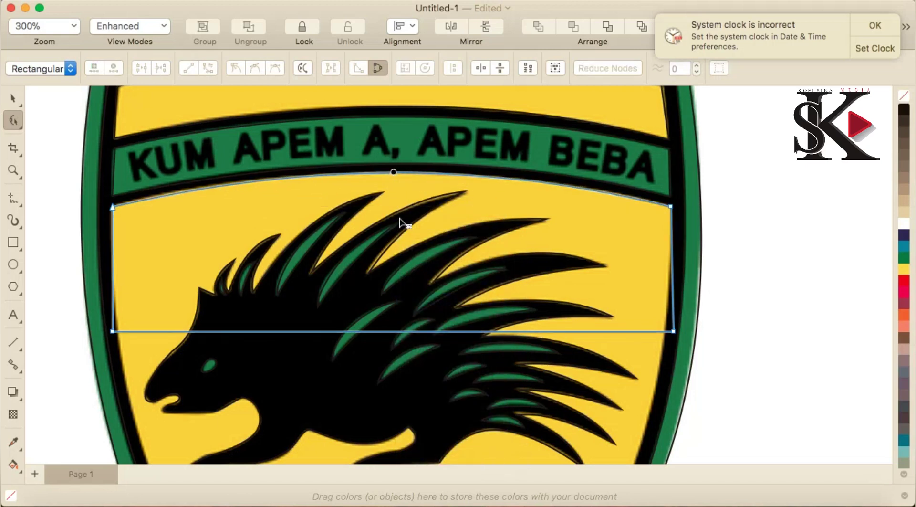
- Move the panel outline's lower-left node down to the corner where the yellow panel meets the ASANTE KOTOKO ribbon
key("shift+F4")
scroll(391, 322, "up", 4)
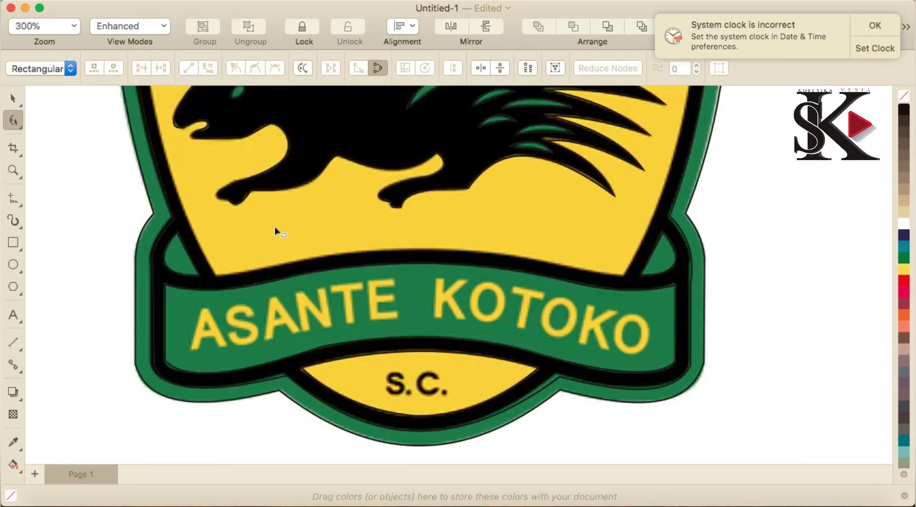
scroll(276, 232, "down", 2)
left_click_drag(206, 146, 247, 250)
scroll(239, 259, "up", 4)
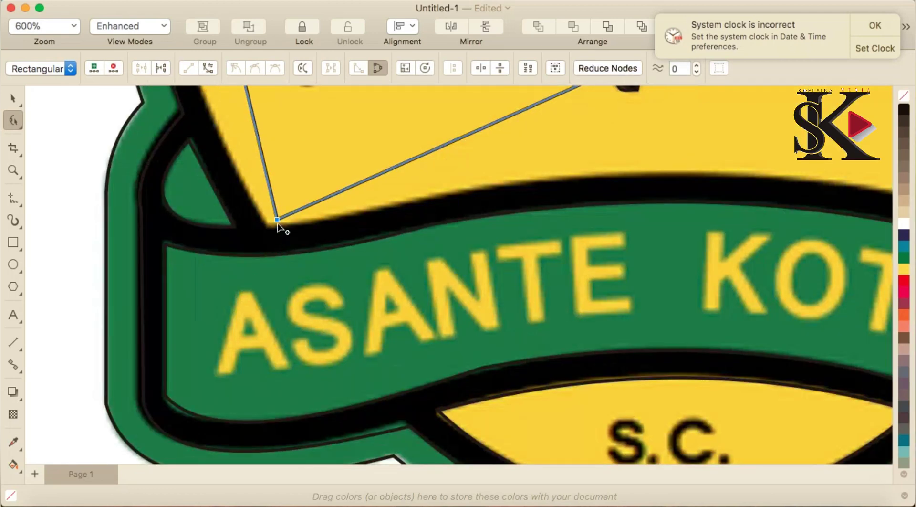
scroll(275, 222, "down", 6)
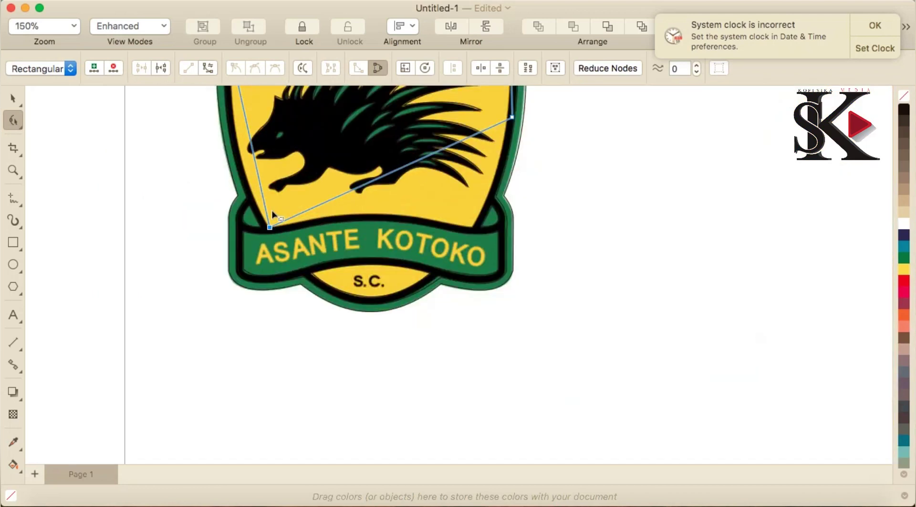
- Convert the panel outline's left side to a curve and bend it outward along the shield's black border
scroll(292, 163, "up", 4)
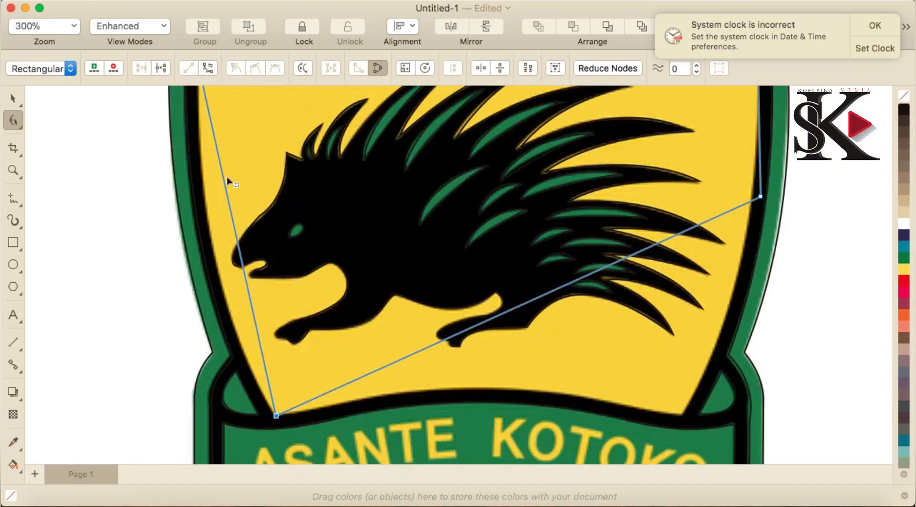
right_click(226, 177)
left_click(223, 174)
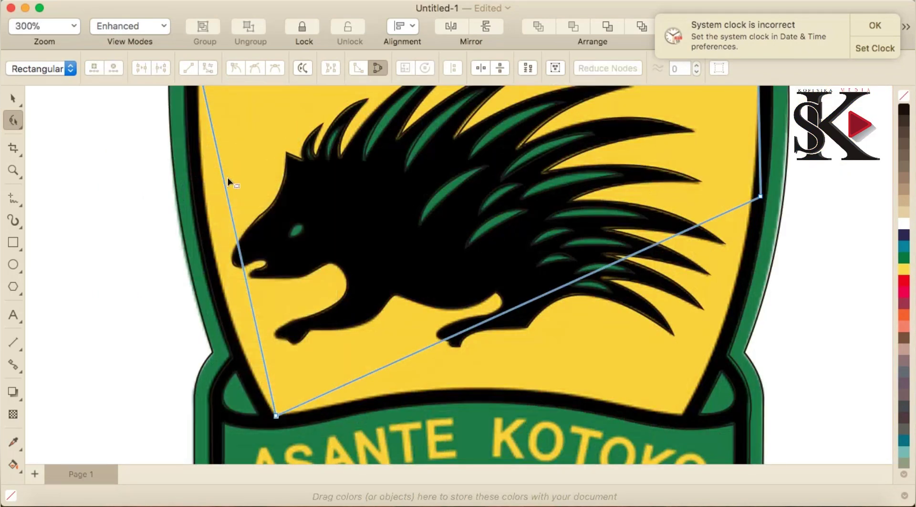
right_click(223, 176)
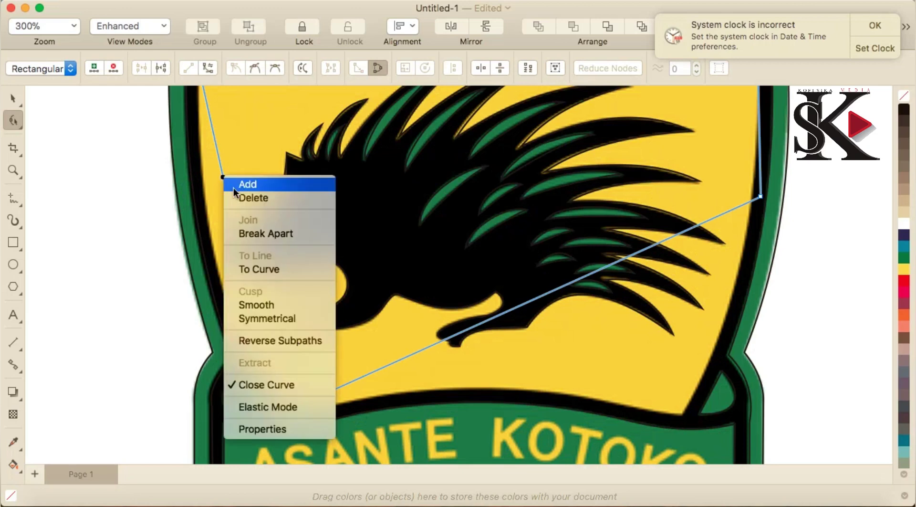
left_click(281, 270)
left_click_drag(231, 208, 210, 237)
- Move the panel outline's lower-right node to the panel's lower-right corner, then curve the right side outward along the black border
left_click_drag(763, 198, 682, 418)
left_click(678, 408)
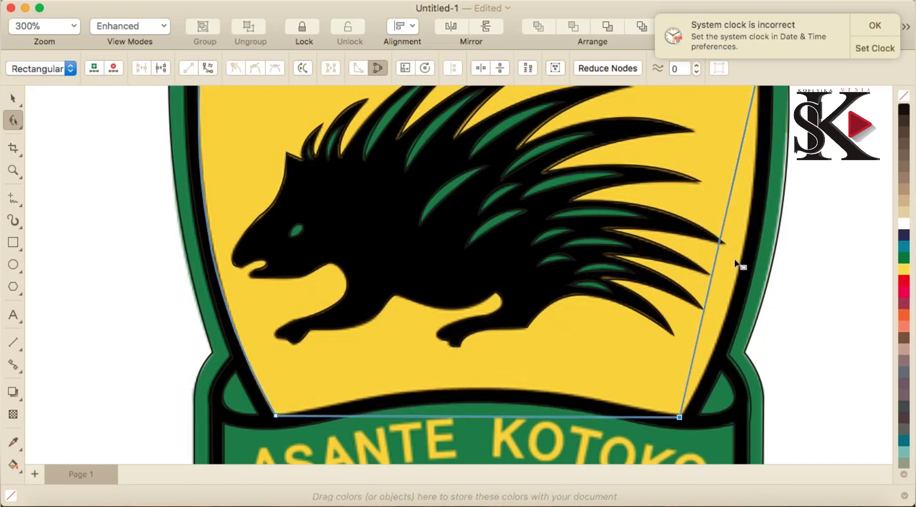
right_click(726, 215)
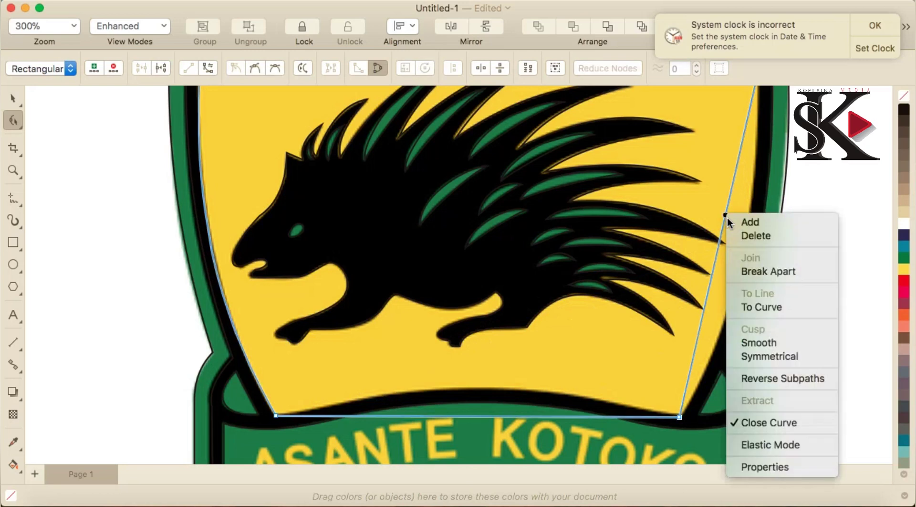
left_click(781, 305)
left_click_drag(726, 223, 744, 245)
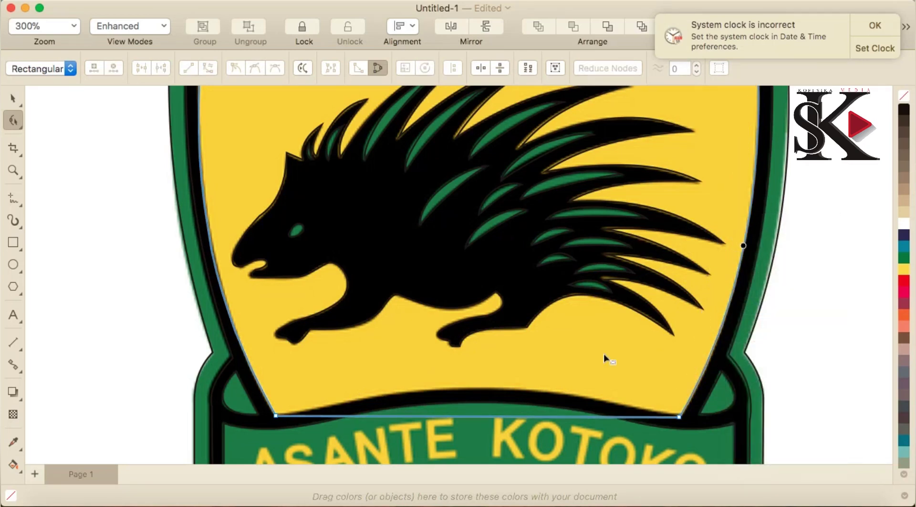
- Convert the panel outline's lower edge to a curve and bend it up along the ribbon's black upper border
right_click(433, 417)
left_click(483, 245)
left_click_drag(482, 420, 489, 389)
key("super+0")
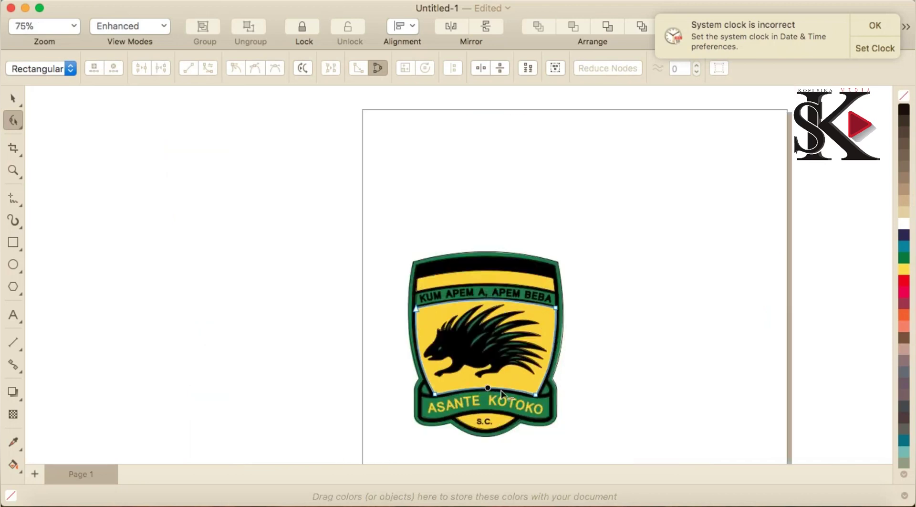
- Add the text "KUM APEM A, APEM BEBA" on the blank area above the crest
scroll(546, 336, "up", 2)
left_click(115, 269)
left_click(14, 315)
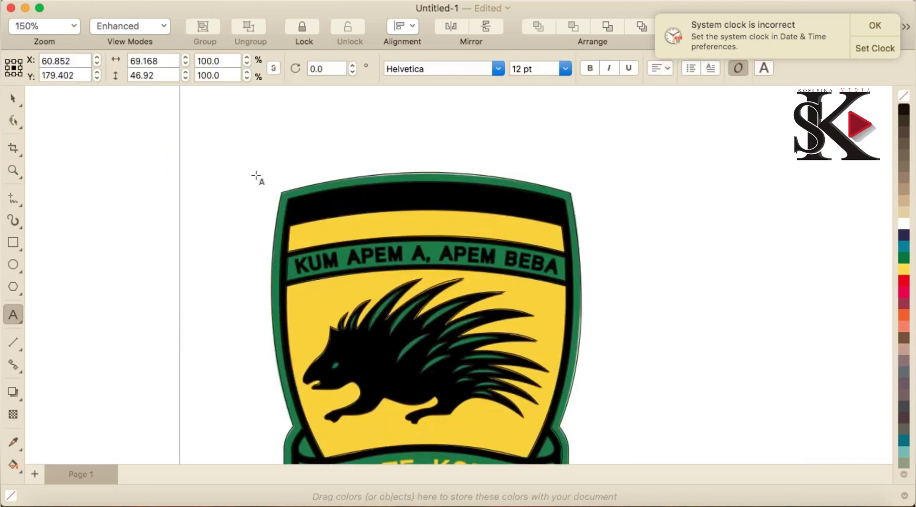
left_click(273, 156)
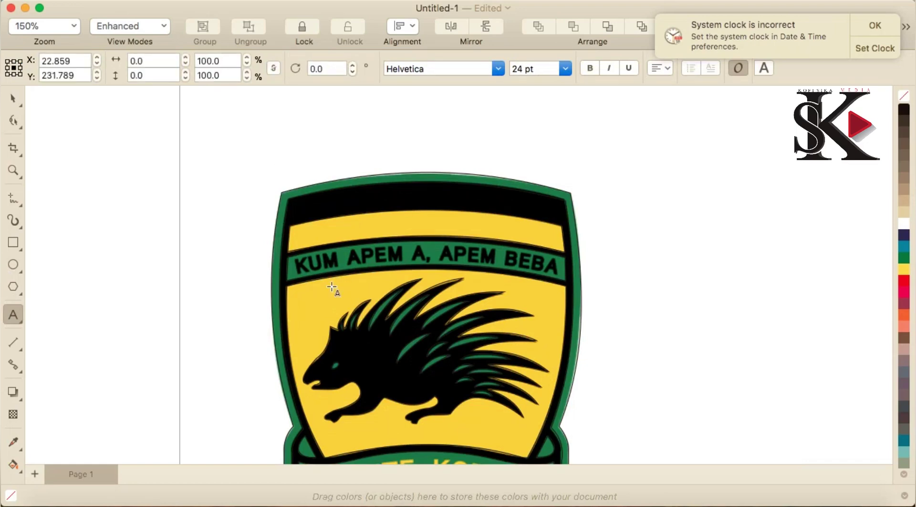
type("KUM AP")
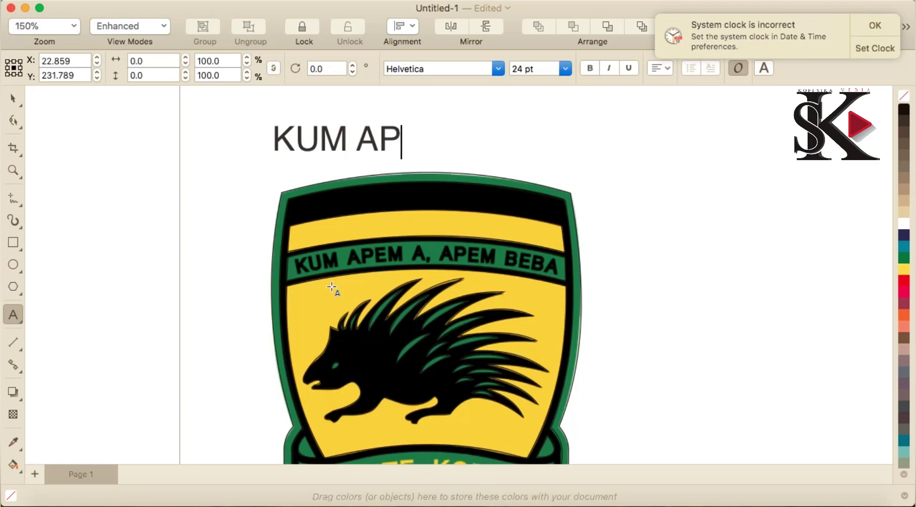
type("EM A, ")
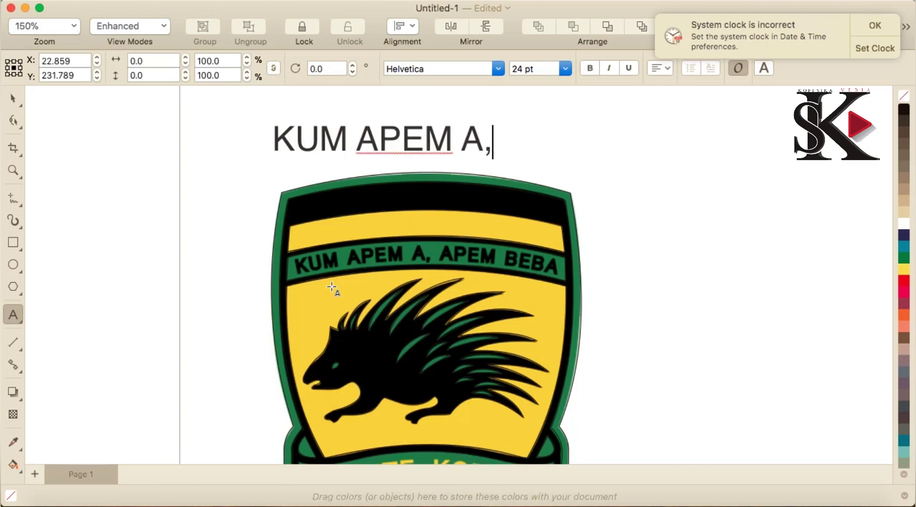
type("AP")
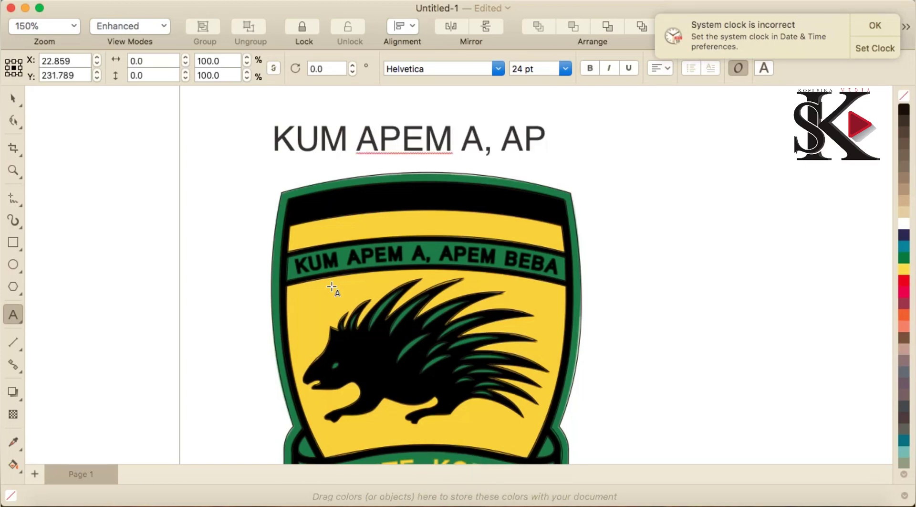
type("EM BEBA")
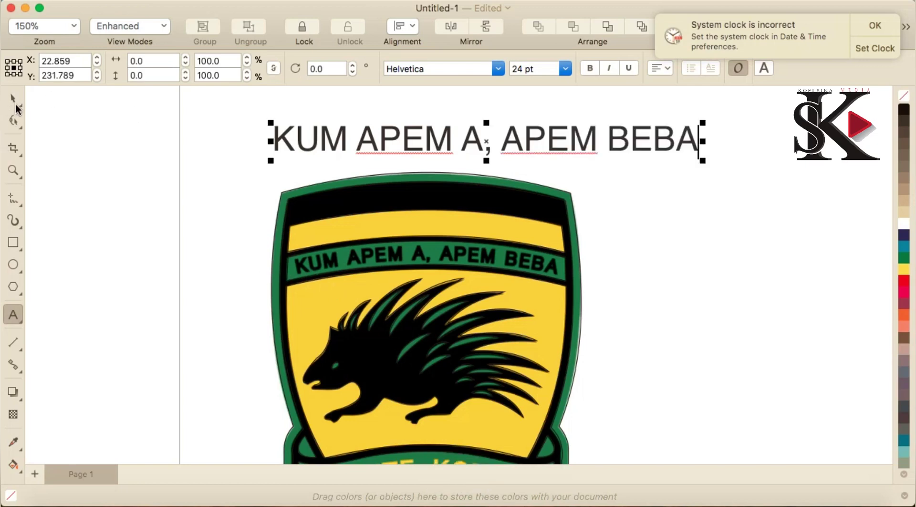
left_click(14, 103)
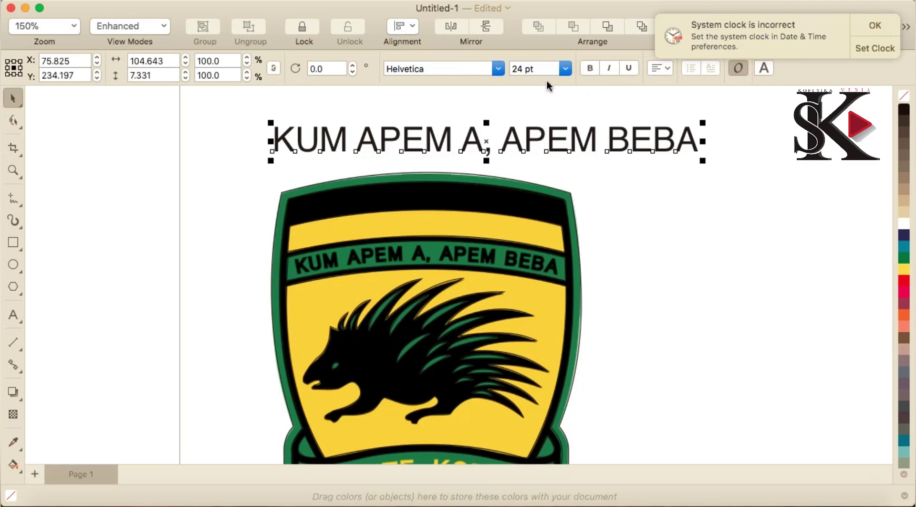
- Make the motto text bold, shift it slightly to the left, and set its size to 18 pt
key("super+b")
left_click_drag(581, 139, 509, 147)
left_click(566, 69)
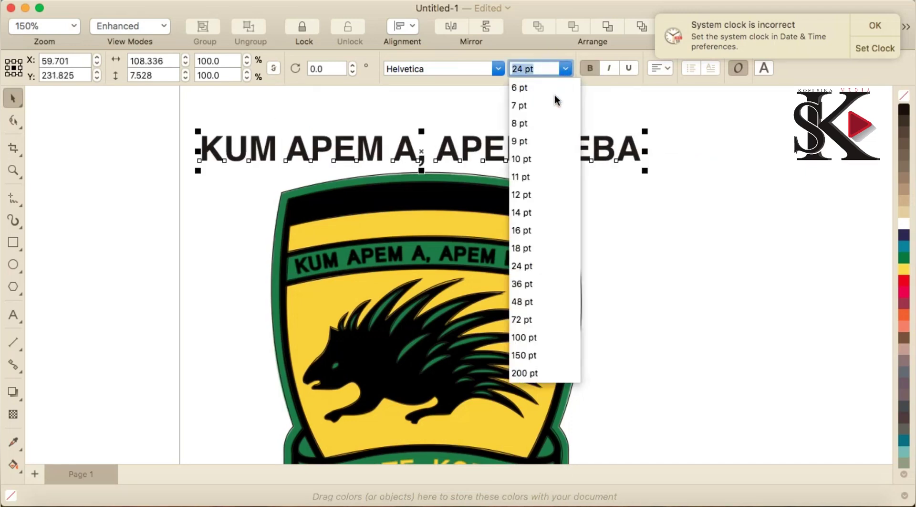
left_click(533, 245)
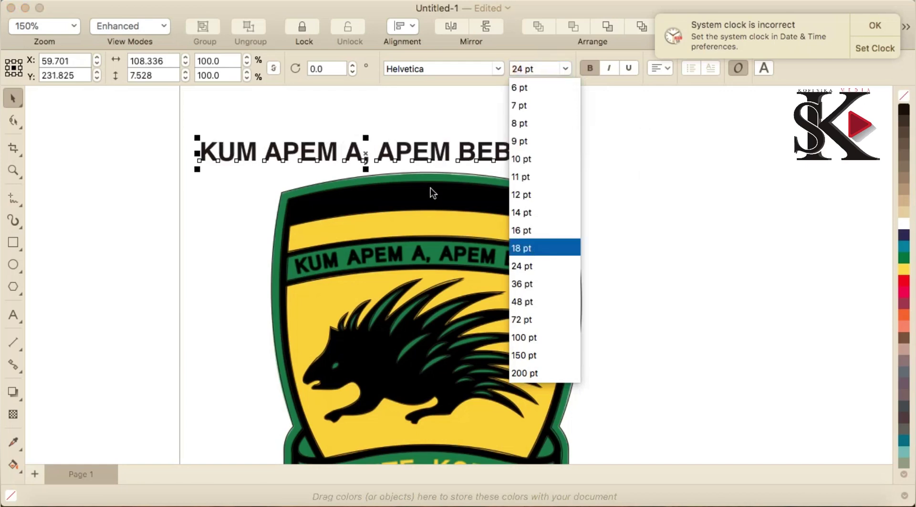
- Fit the motto text to the curved path of the green motto band and set its size to 14 pt
left_click(425, 6)
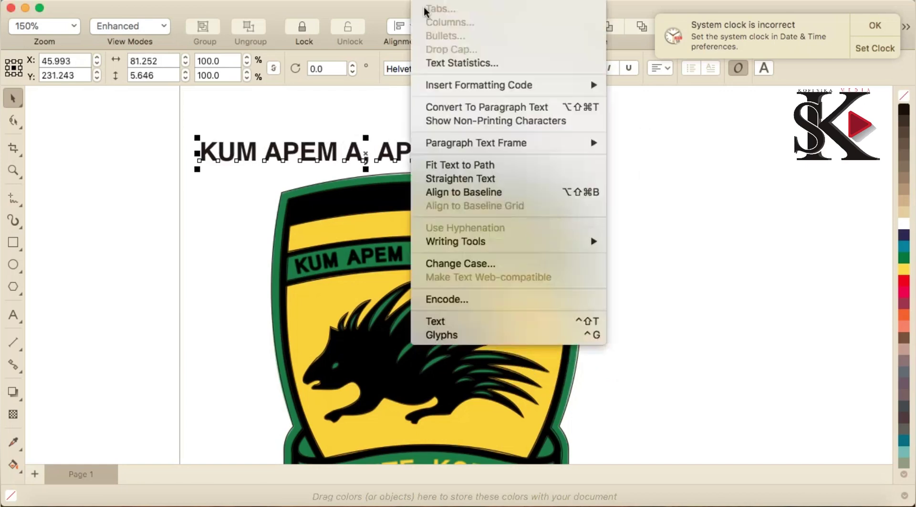
left_click(454, 170)
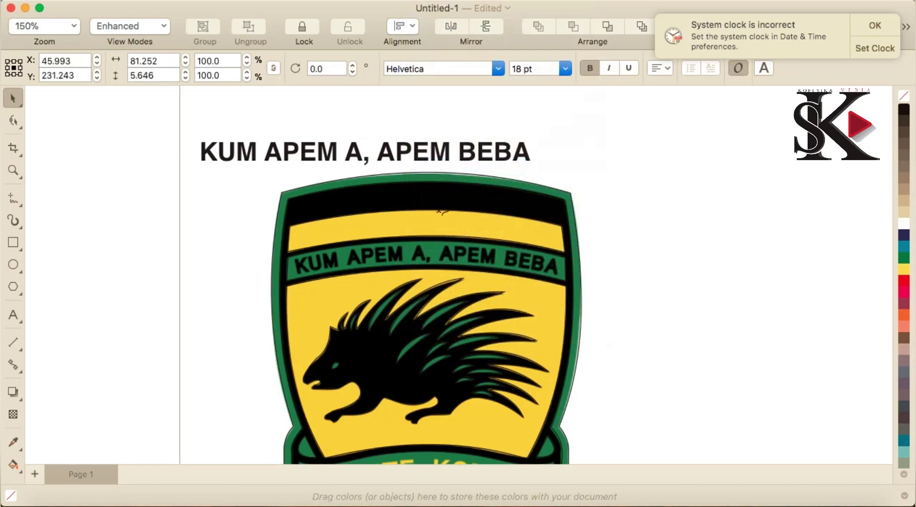
left_click(461, 178)
left_click_drag(465, 181, 434, 260)
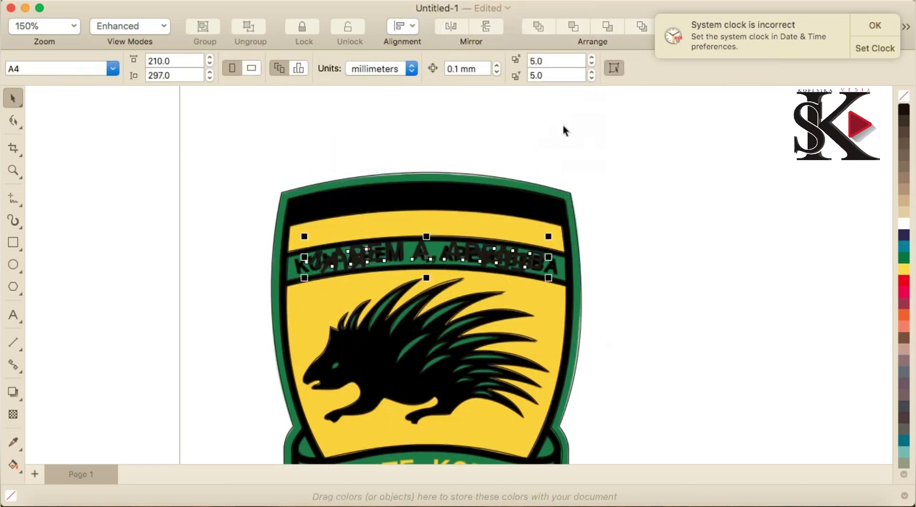
left_click(569, 69)
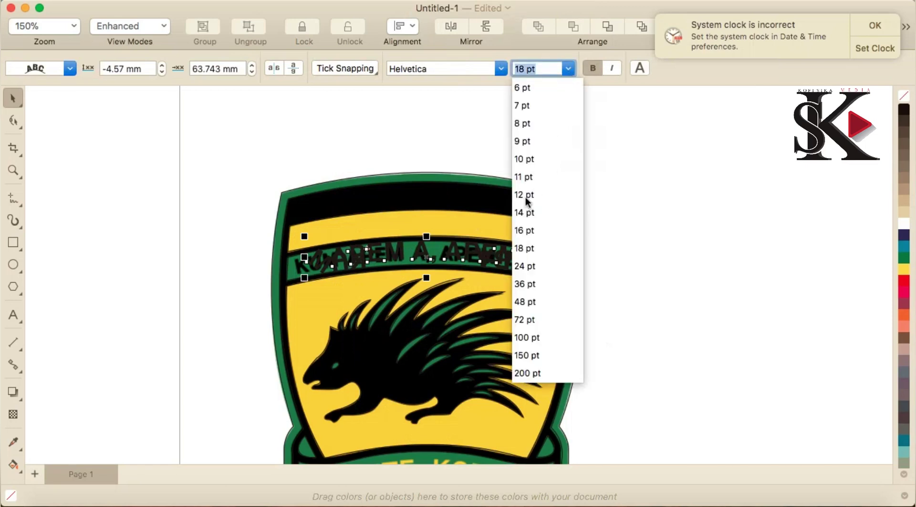
left_click(531, 213)
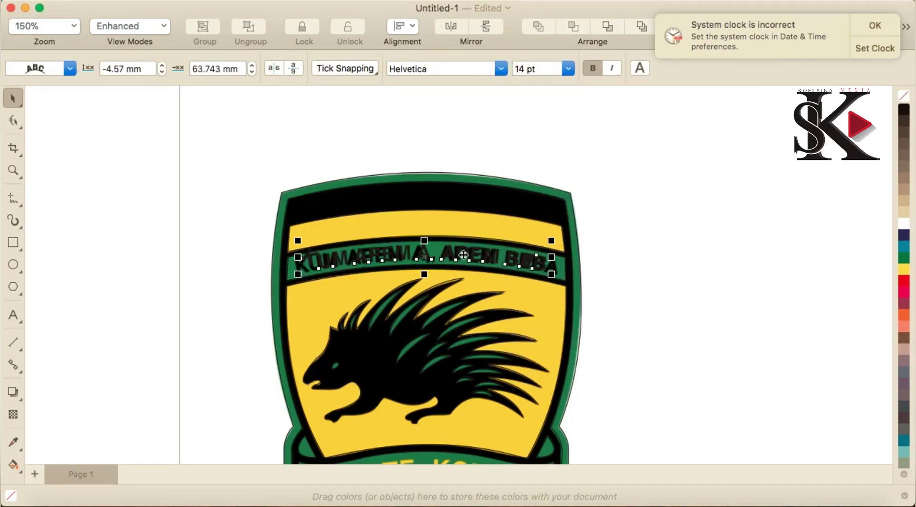
- Reposition the fitted motto along the green band over the original lettering, about 2 mm from the path with an offset of about 67 mm
scroll(434, 261, "up", 3)
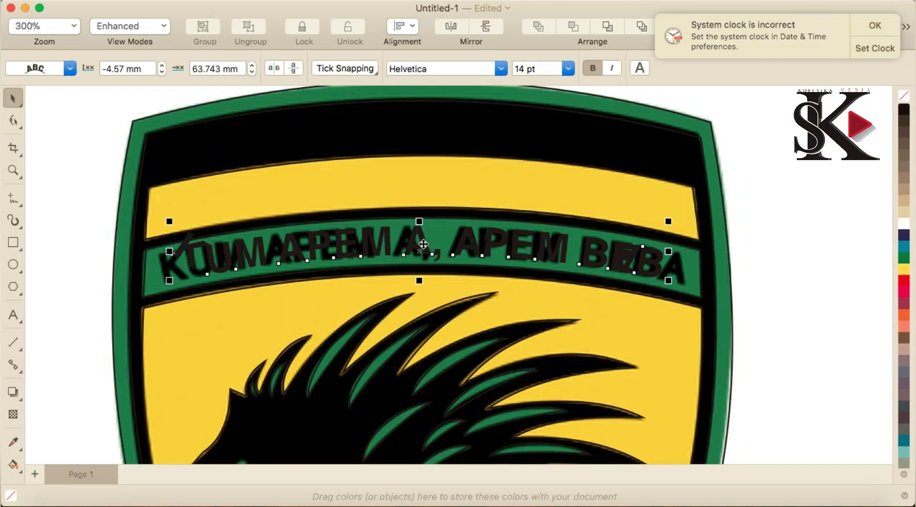
mouse_move(424, 244)
left_mouse_down()
mouse_move(423, 253)
mouse_move(412, 243)
mouse_move(410, 251)
left_mouse_up()
scroll(414, 233, "up", 2)
scroll(410, 251, "down", 2)
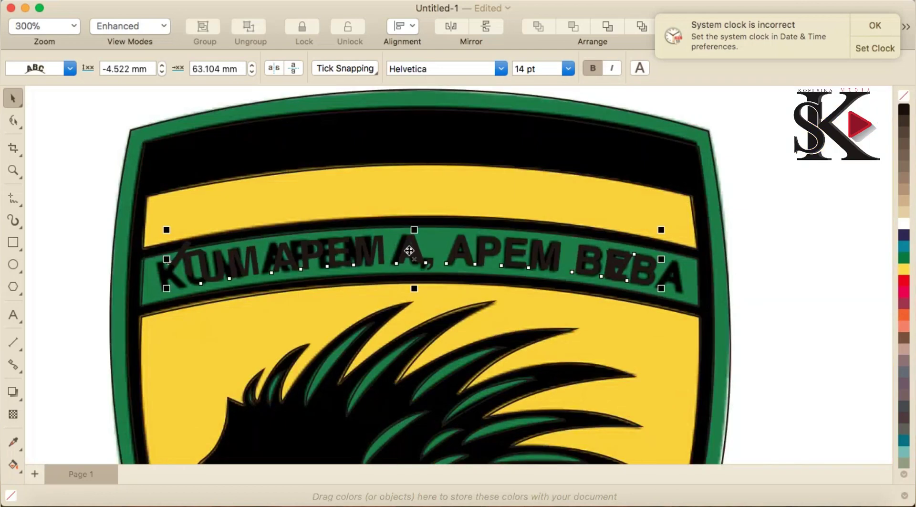
scroll(379, 246, "up", 2)
left_click_drag(384, 241, 383, 253)
scroll(374, 258, "down", 2)
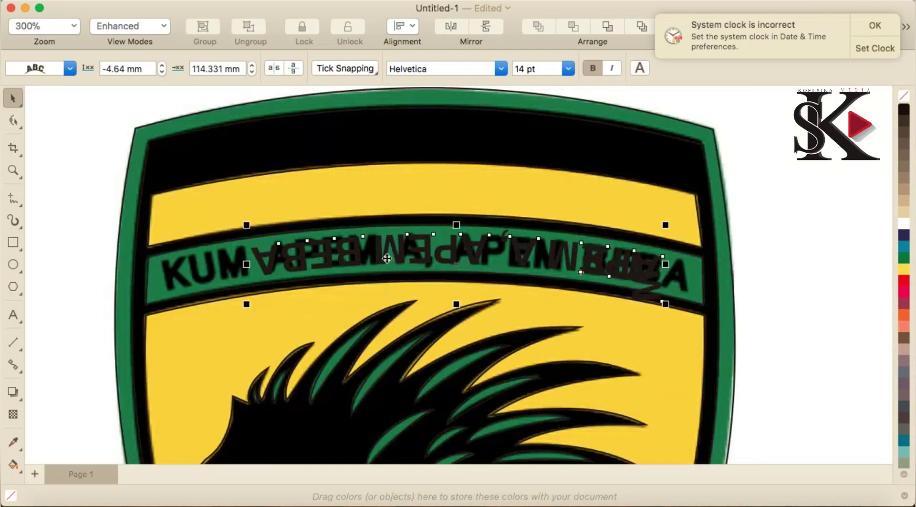
scroll(372, 274, "up", 2)
left_click_drag(394, 232, 277, 258)
scroll(380, 242, "down", 2)
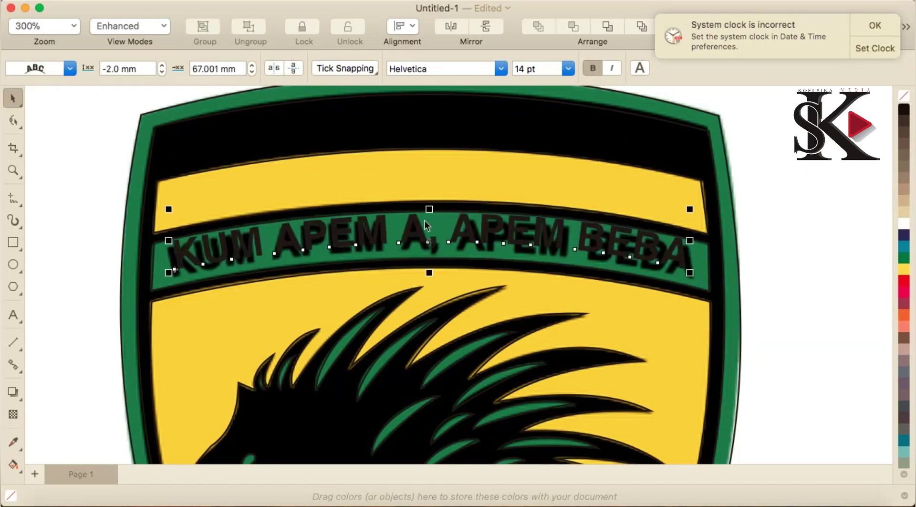
- Convert the fitted motto text to curves
right_click(460, 223)
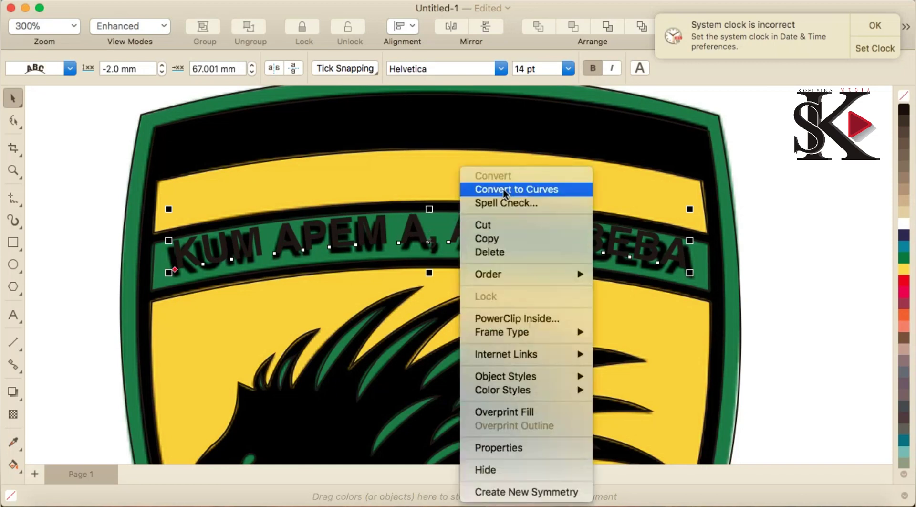
left_click(511, 188)
scroll(422, 238, "up", 4)
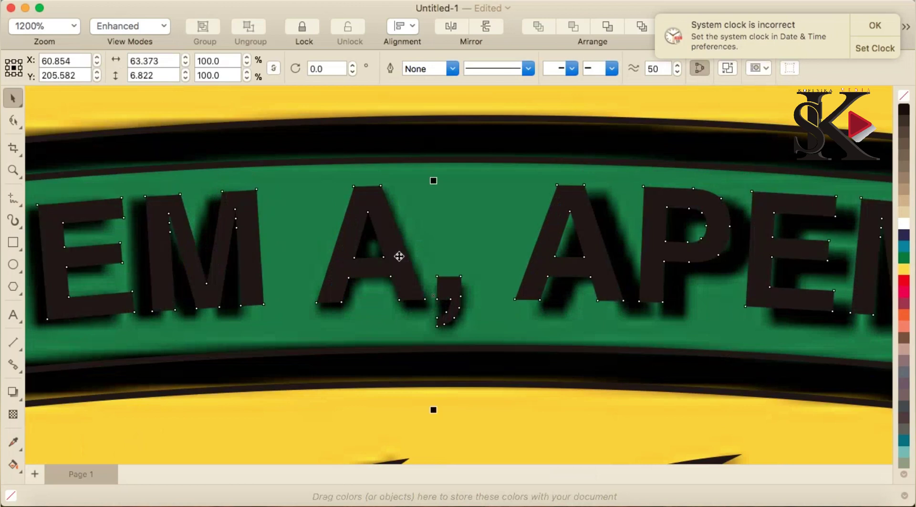
- Add the text "ASANTE KOTOKO" starting on the blank area beside the lower ribbon
scroll(405, 262, "down", 8)
scroll(410, 386, "up", 4)
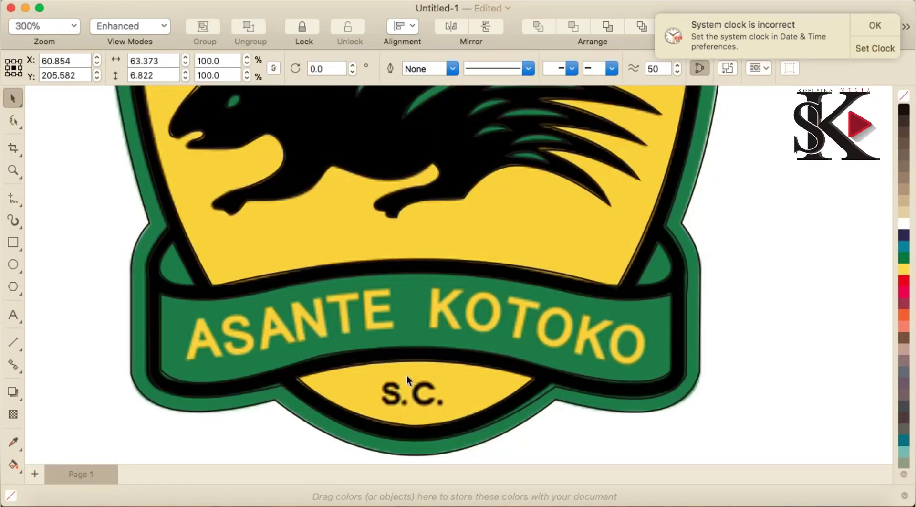
key("F8")
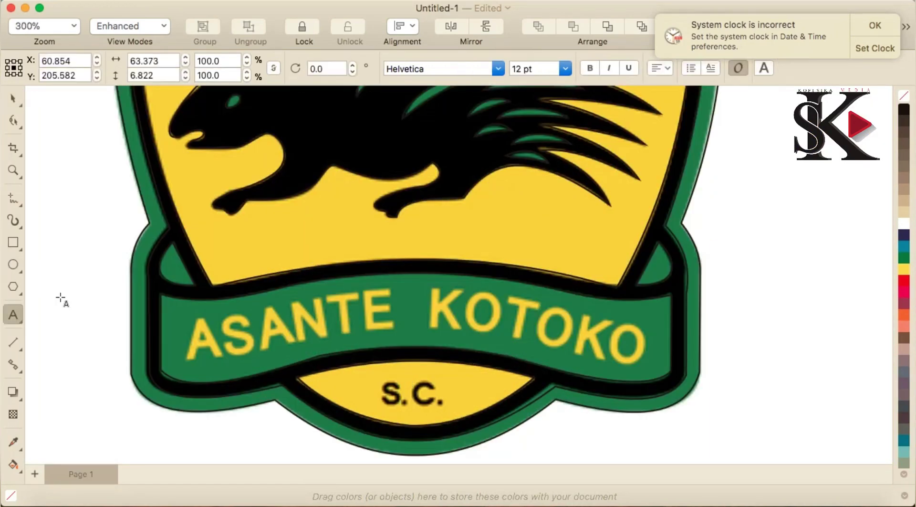
left_click(61, 298)
type("AS")
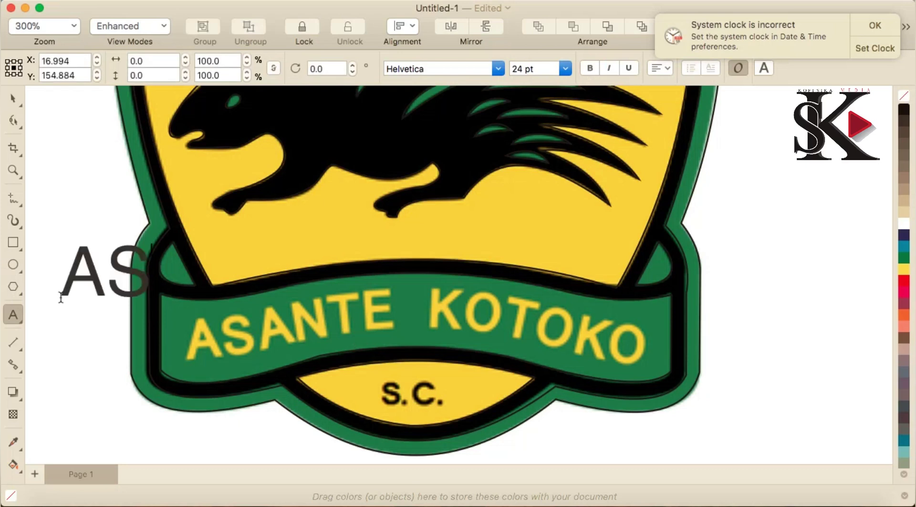
type("ANTE")
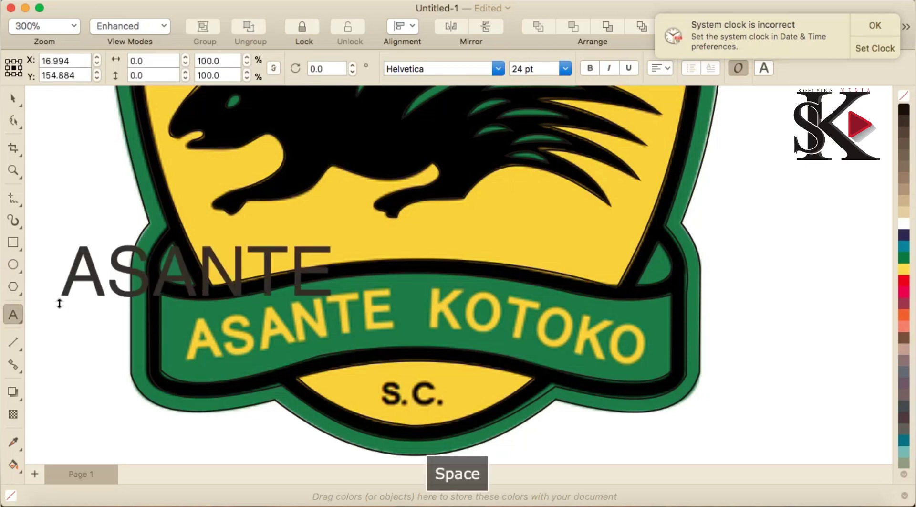
type(" KO")
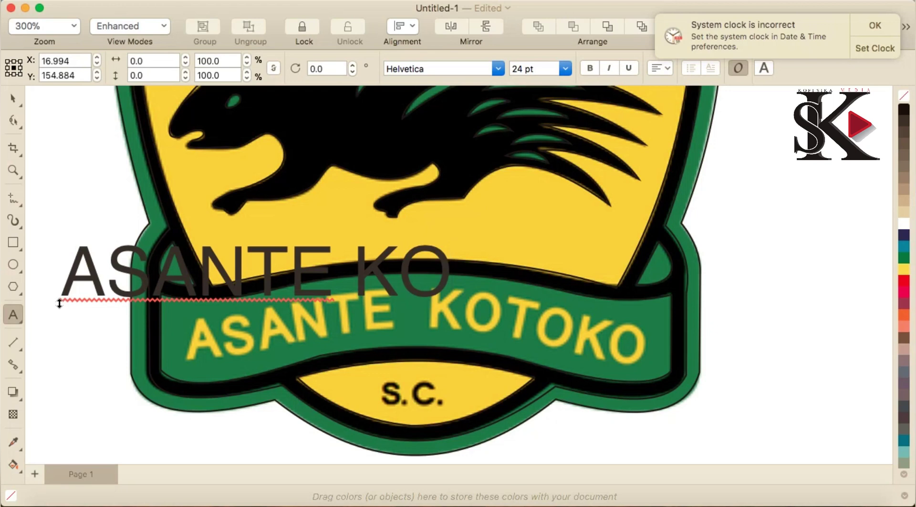
type("TOKO")
key("Escape")
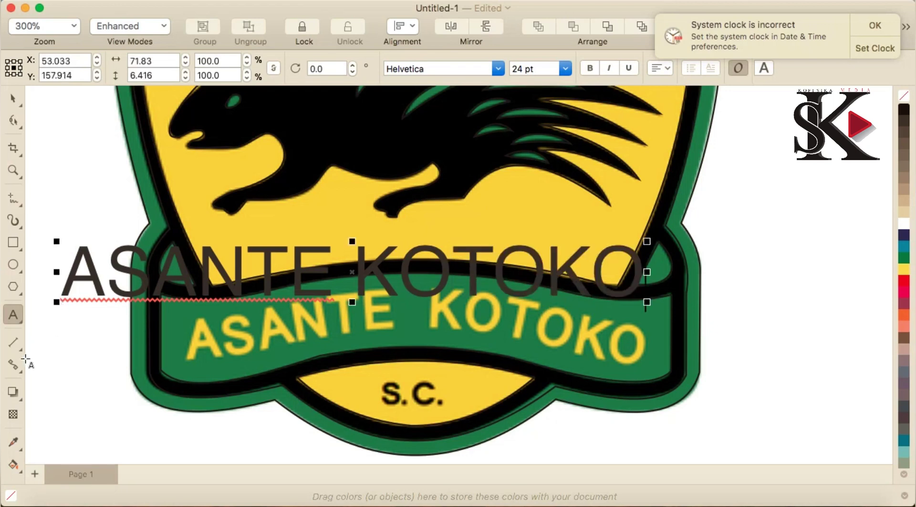
- Make the "ASANTE KOTOKO" text bold and set its size to 18 pt
left_click(15, 102)
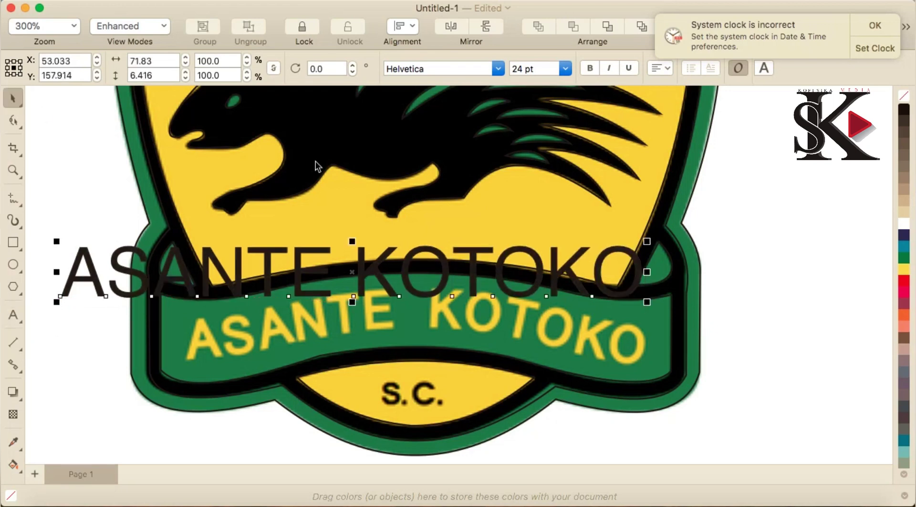
left_click(589, 69)
left_click(565, 70)
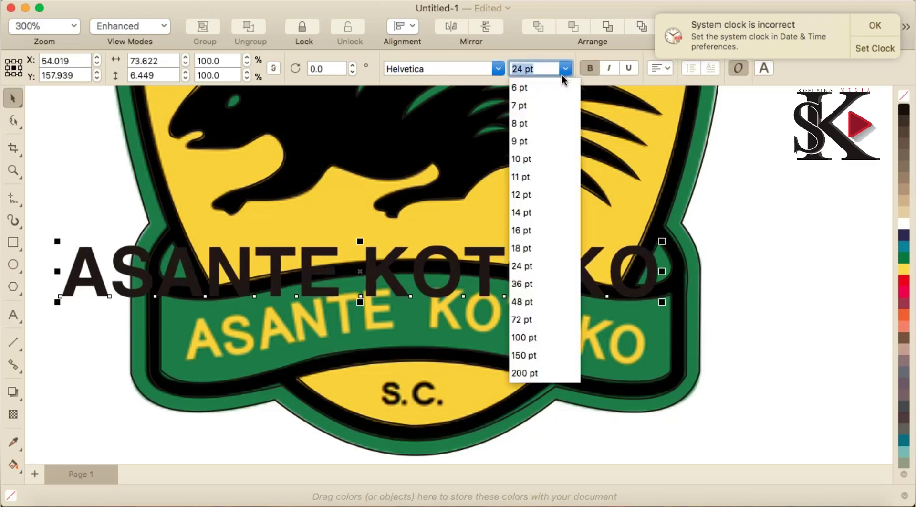
left_click(533, 249)
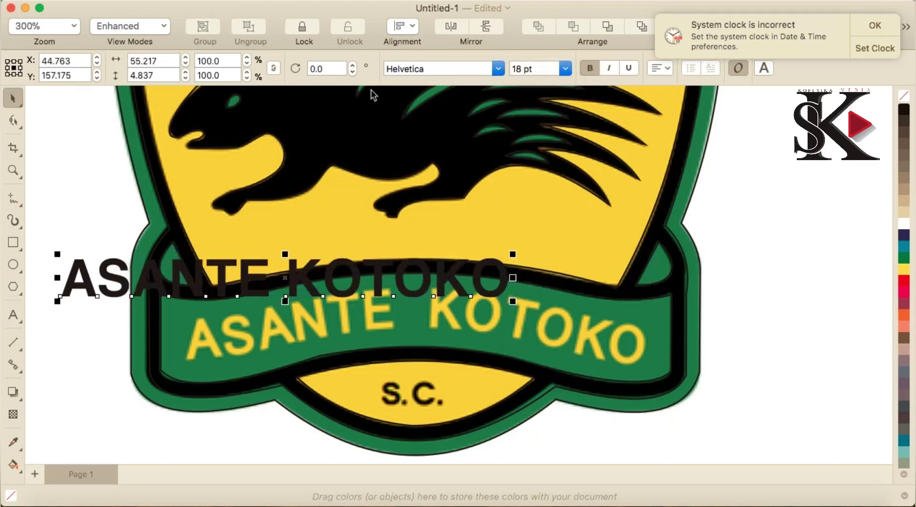
left_click(431, 1)
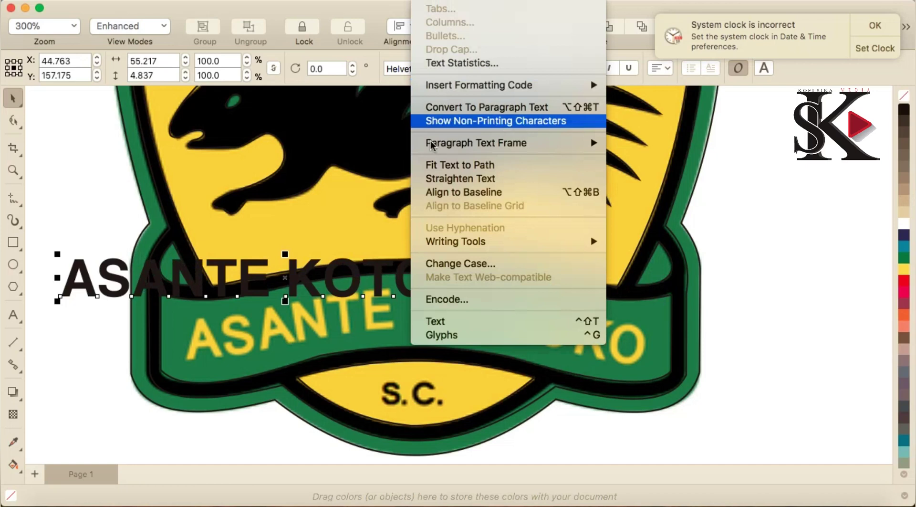
left_click(455, 165)
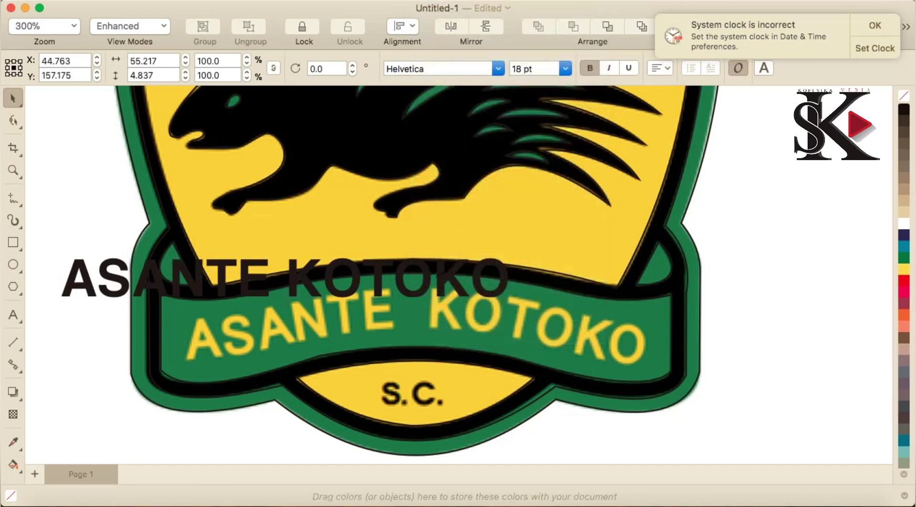
left_click(421, 327)
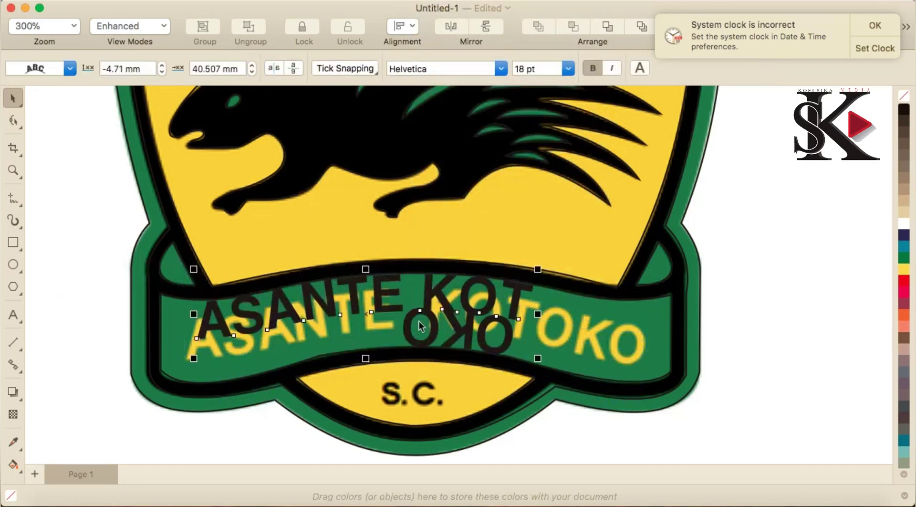
key("super+z")
- Move the "ASANTE KOTOKO" text down onto the ribbon and fit it to the ribbon's upper curve, about 2 mm from the path
left_click_drag(407, 272, 494, 338)
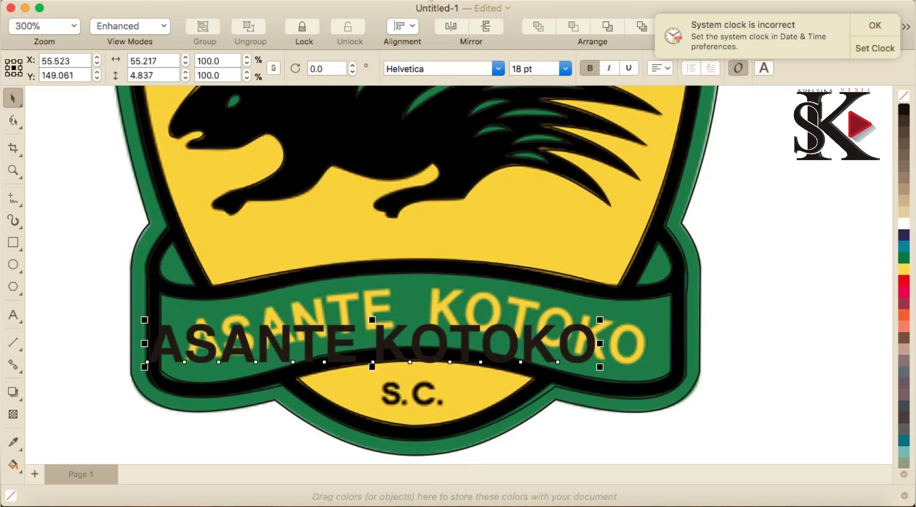
left_click(432, 0)
left_click(471, 164)
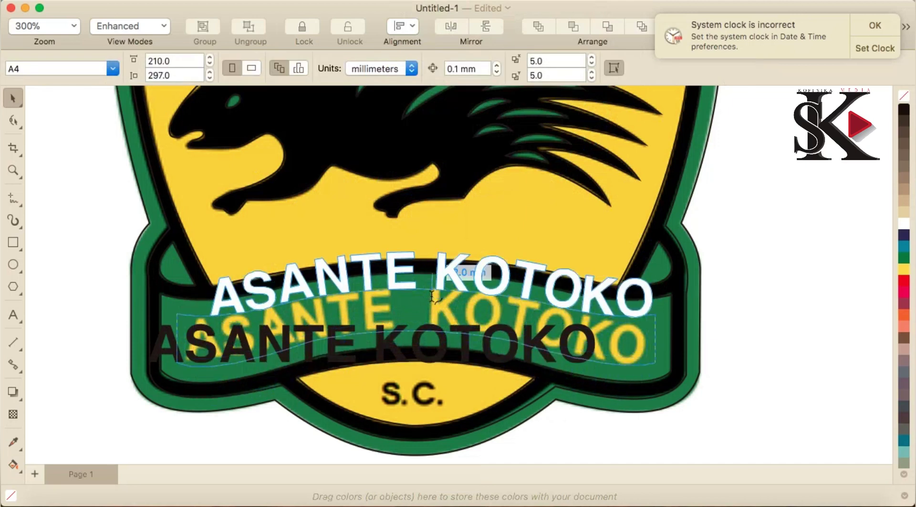
left_click(434, 296)
- Convert the fitted "ASANTE KOTOKO" text to curves, move it over the yellow ribbon lettering, and widen it to about 56.4 mm
right_click(435, 295)
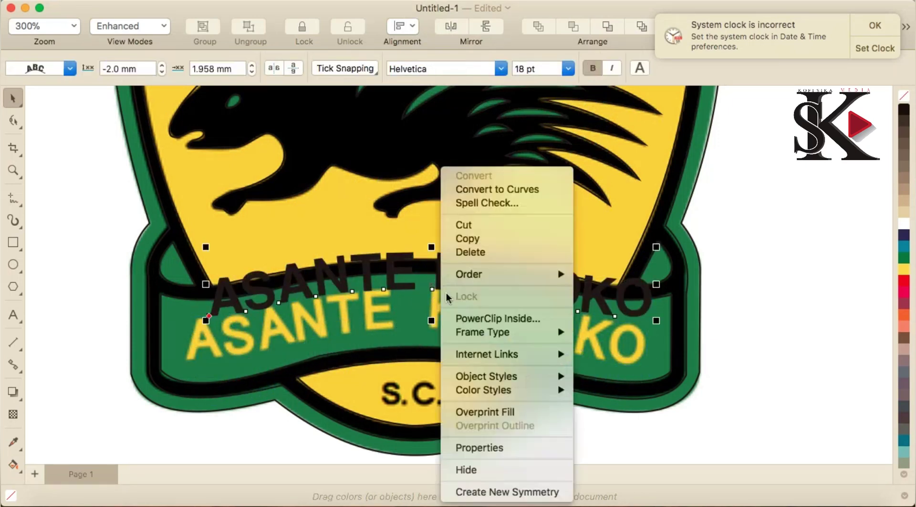
left_click(481, 194)
left_click_drag(451, 265, 432, 310)
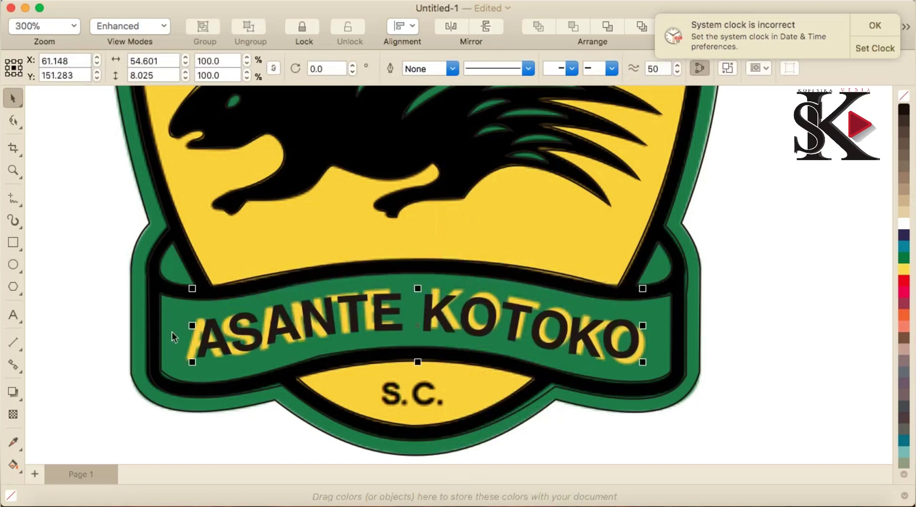
left_click_drag(644, 325, 648, 325)
left_click_drag(191, 325, 182, 325)
- Add the text "S.C." near the ribbon's lower-left edge
left_click(15, 316)
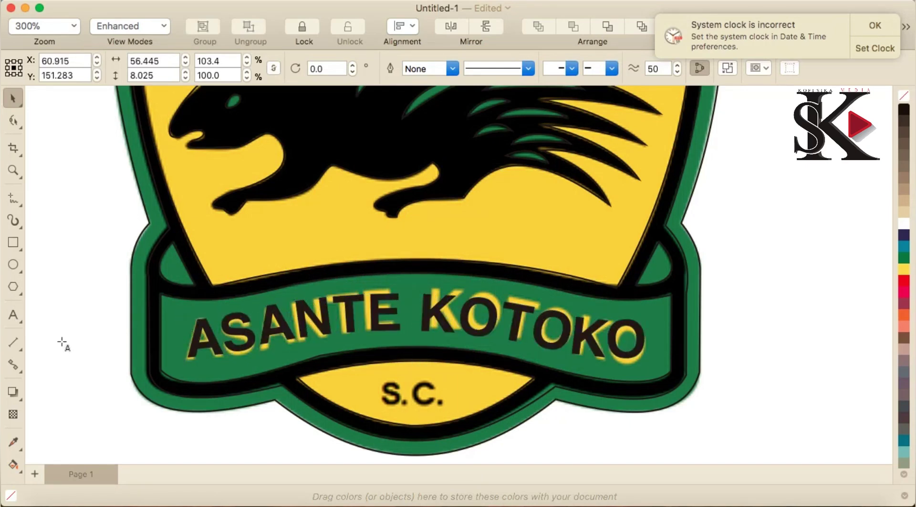
left_click(186, 430)
type("S")
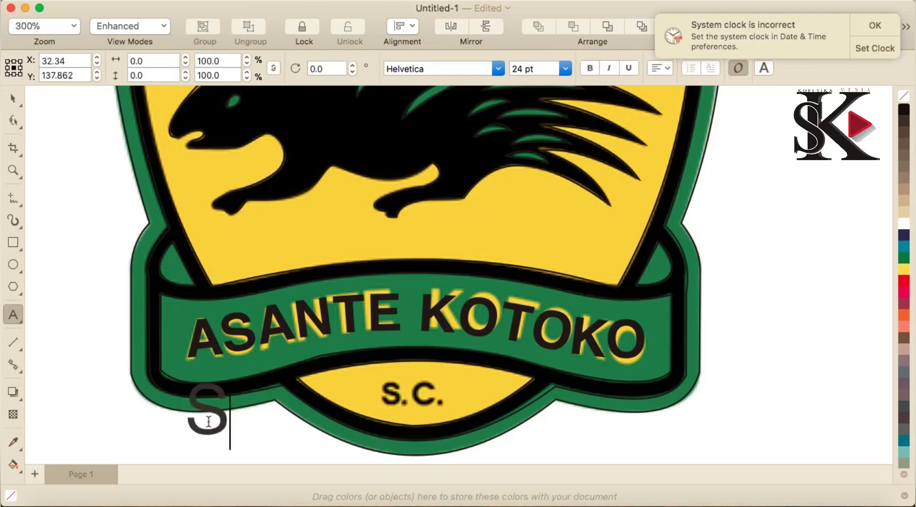
type(".")
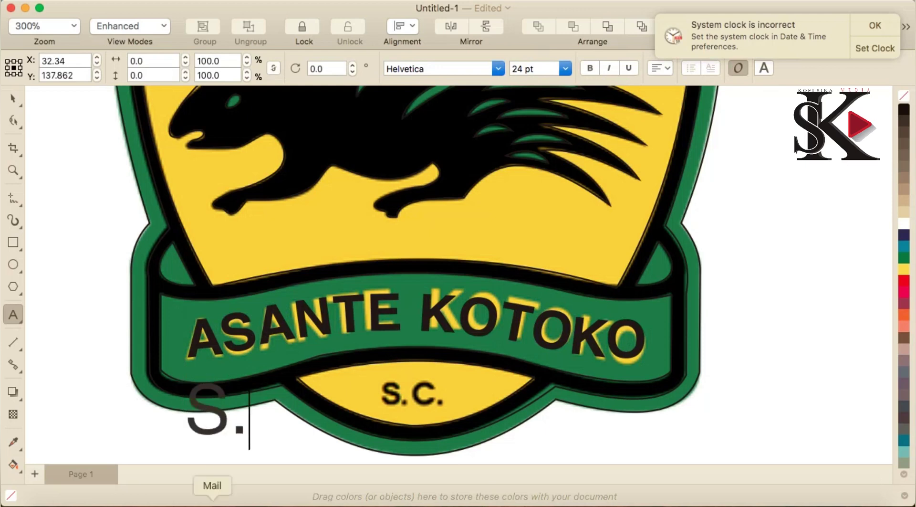
type("C.")
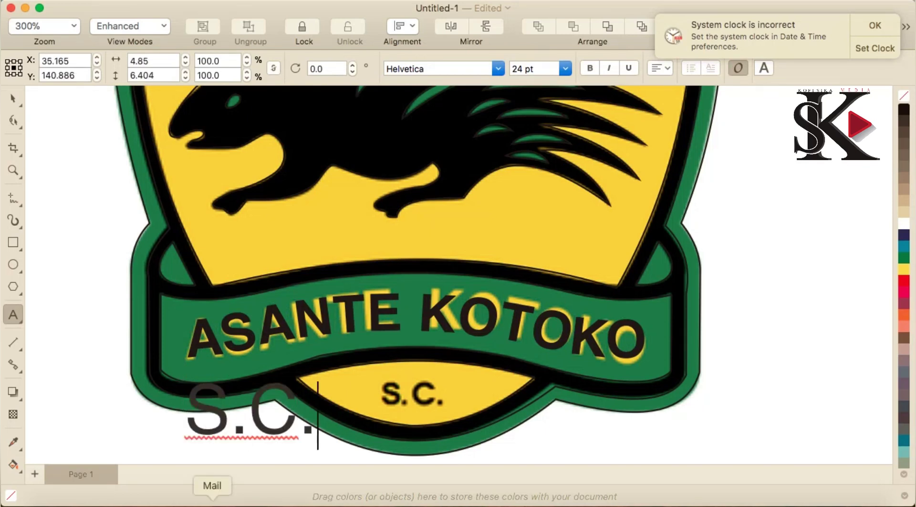
- Make the "S.C." text bold, move it over the original S.C. lettering, and scale it down to about 13.8 pt
left_click(14, 101)
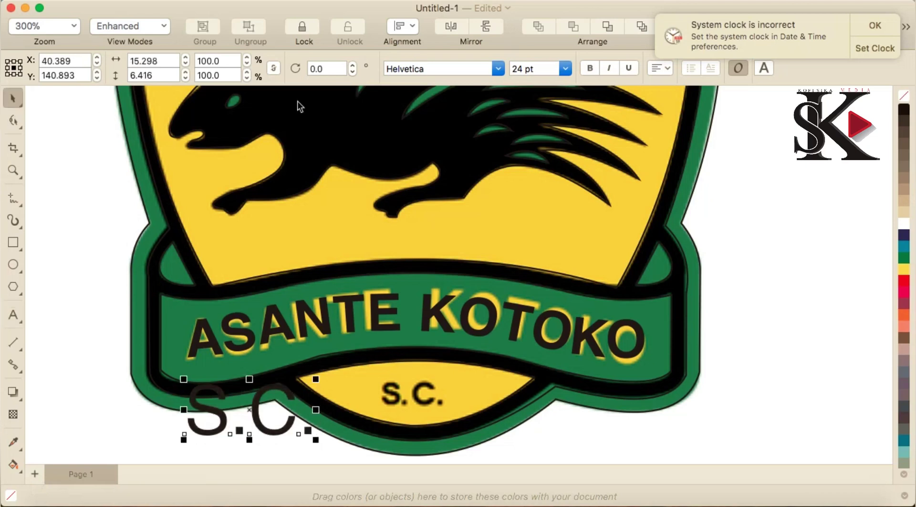
left_click(590, 69)
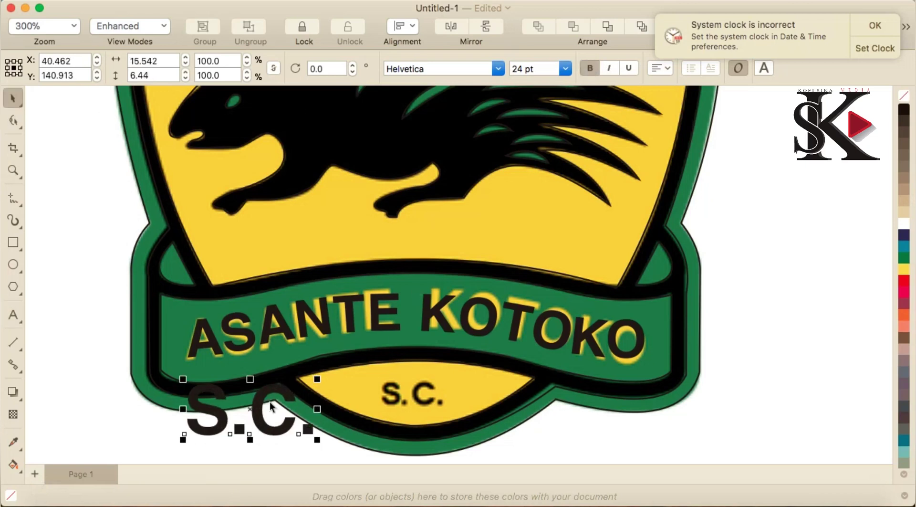
left_click_drag(269, 394, 436, 400)
key("super+equal")
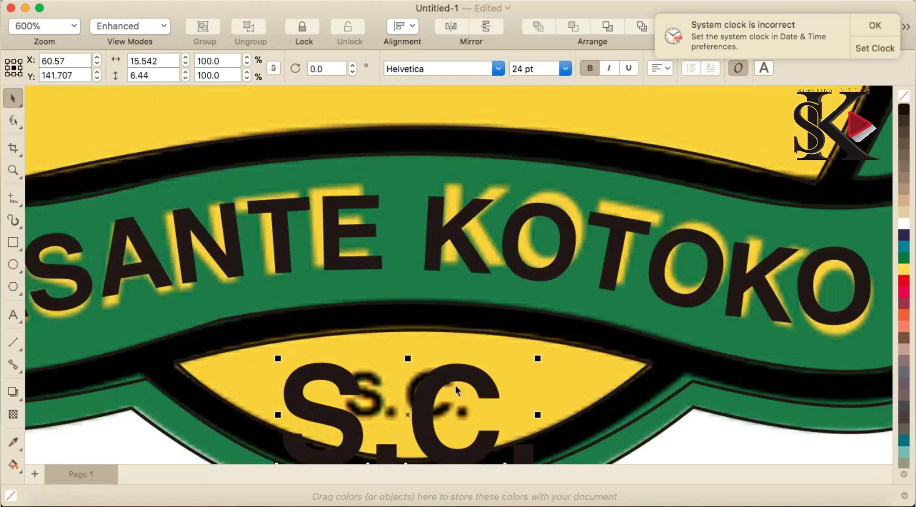
left_click_drag(540, 360, 460, 390)
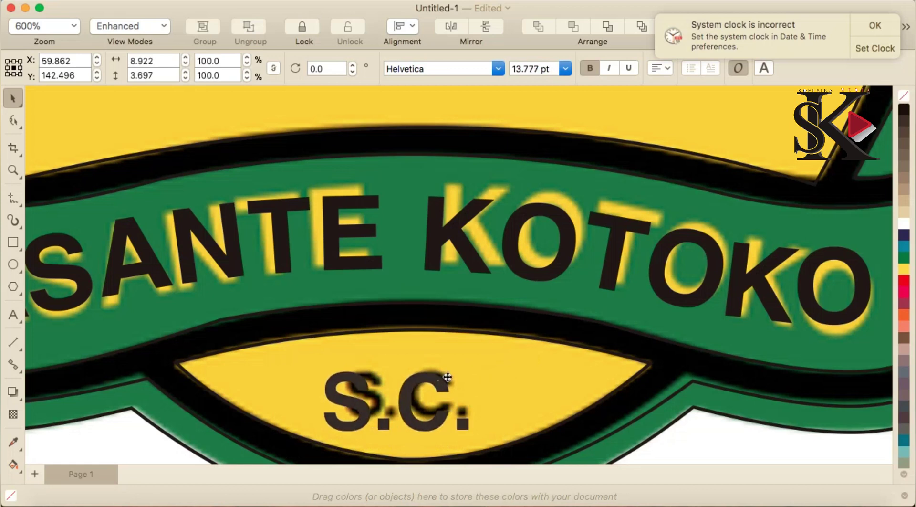
- Move the original crest bitmap out from under the traced artwork and place it beside the outlines for colour reference
scroll(434, 387, "down", 4)
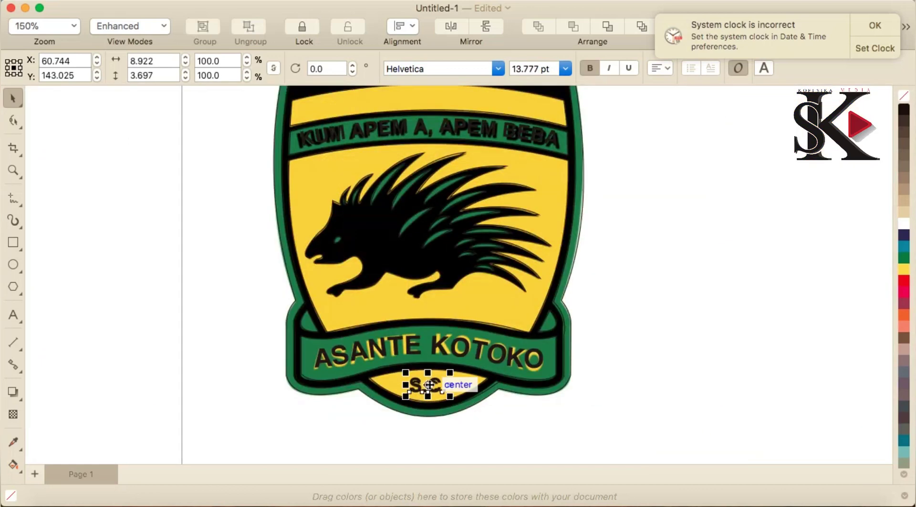
scroll(491, 294, "down", 2)
scroll(491, 293, "up", 2)
scroll(500, 308, "down", 2)
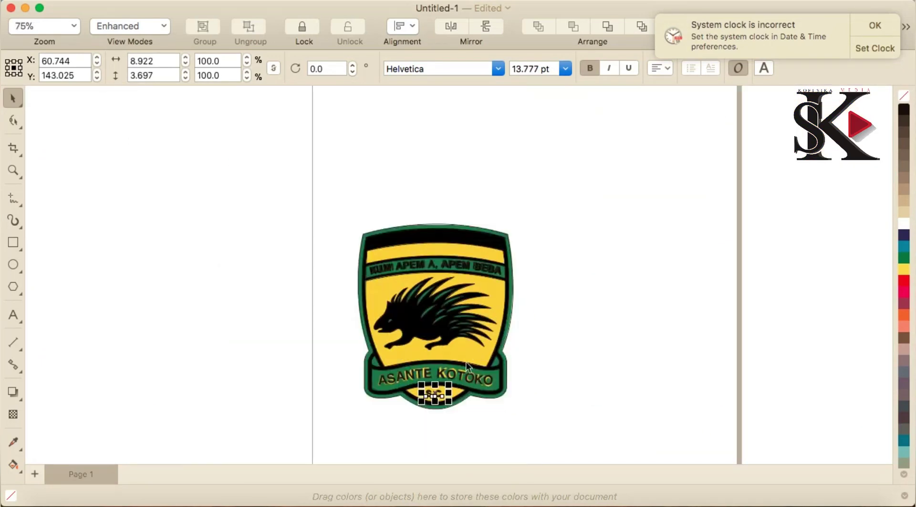
scroll(466, 361, "up", 2)
left_click(562, 312)
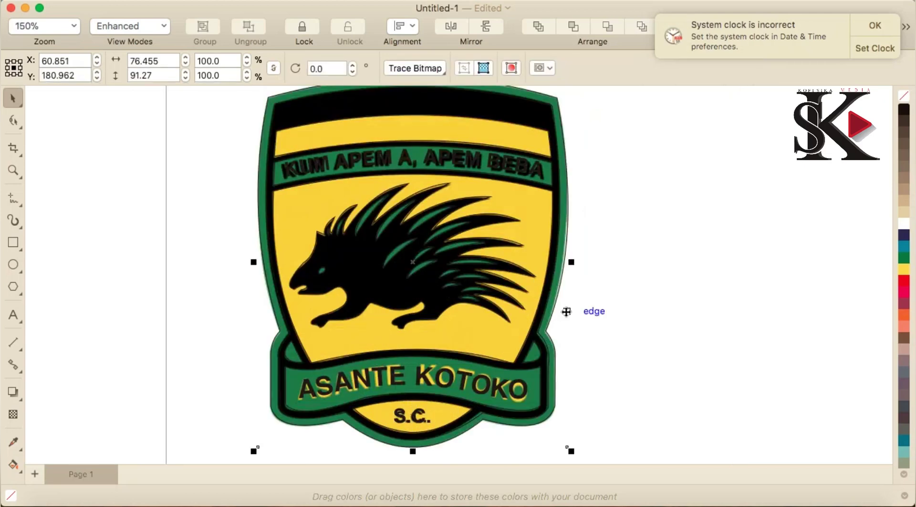
scroll(567, 311, "down", 4)
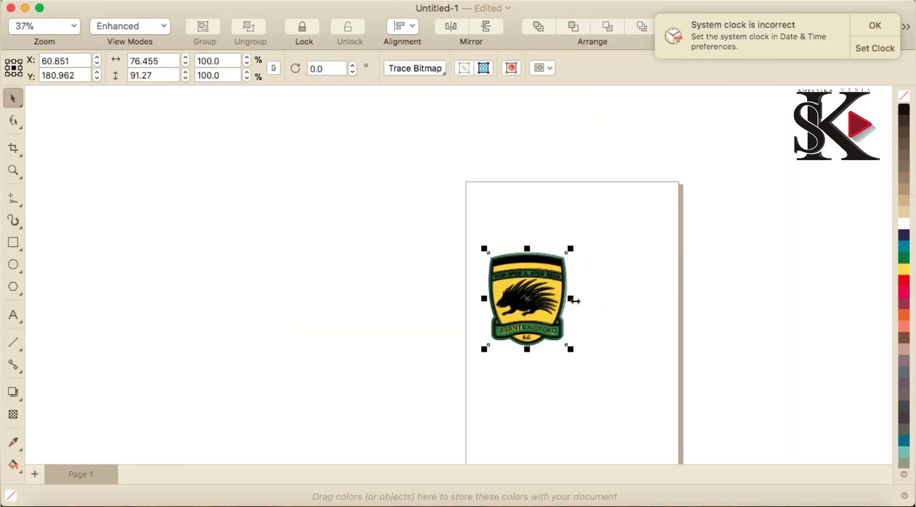
scroll(576, 301, "up", 2)
left_click_drag(480, 296, 647, 292)
scroll(639, 305, "down", 2)
scroll(652, 304, "up", 2)
scroll(667, 324, "up", 2)
scroll(667, 326, "down", 2)
scroll(671, 325, "up", 2)
scroll(674, 325, "down", 2)
scroll(680, 288, "up", 2)
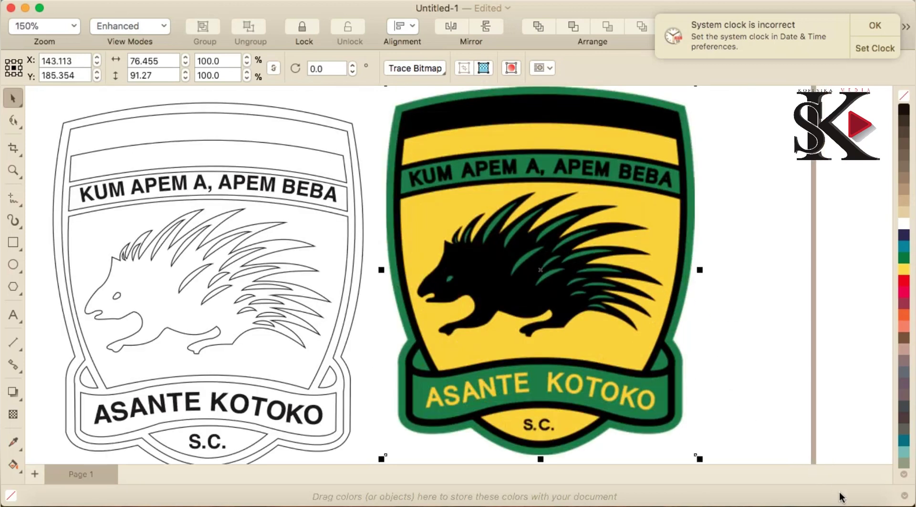
- Sample yellow from the original crest and fill the traced band above the motto and the S.C. segment with it
left_click(14, 442)
left_click(420, 223)
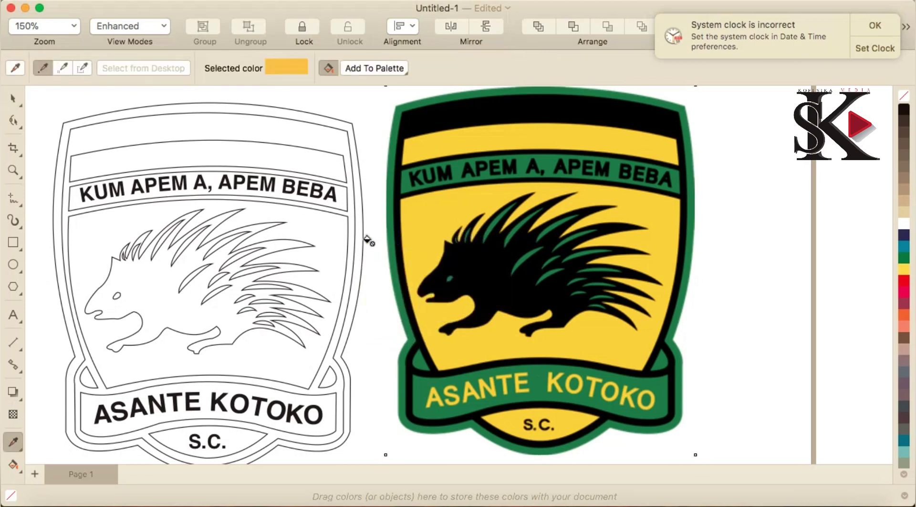
left_click(330, 239)
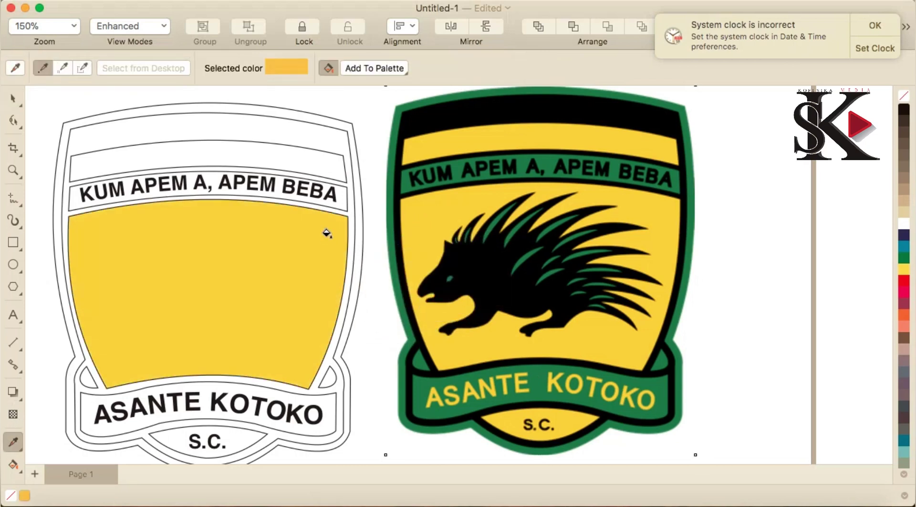
key("super+z")
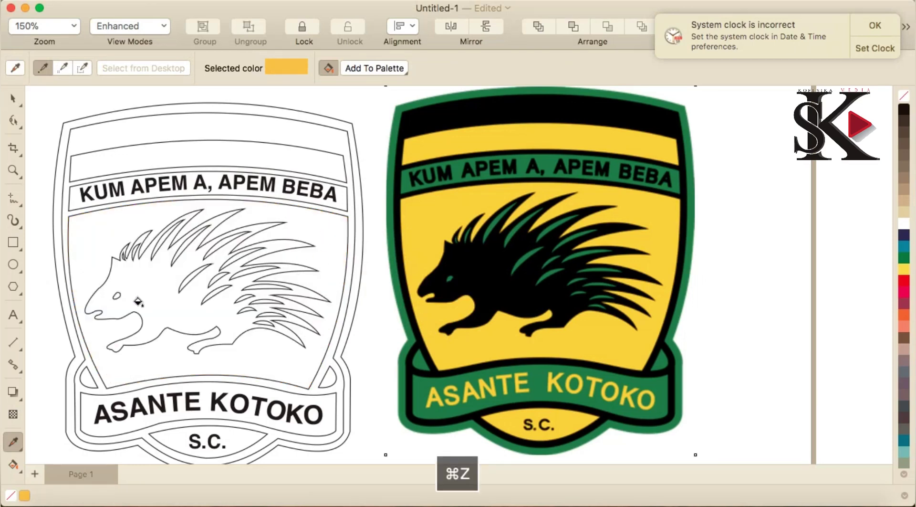
left_click(315, 156)
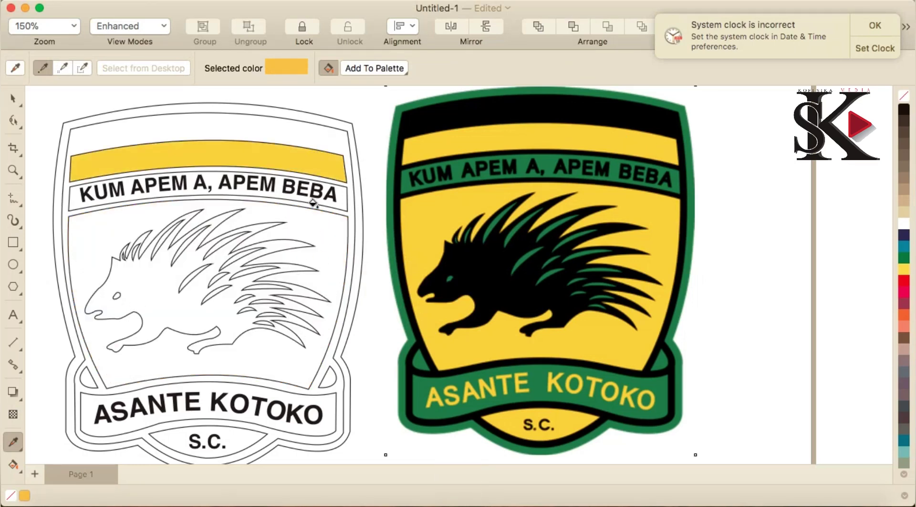
left_click(231, 441)
- Fill the traced "ASANTE KOTOKO" lettering with the sampled yellow
left_click(260, 402)
key("super+z")
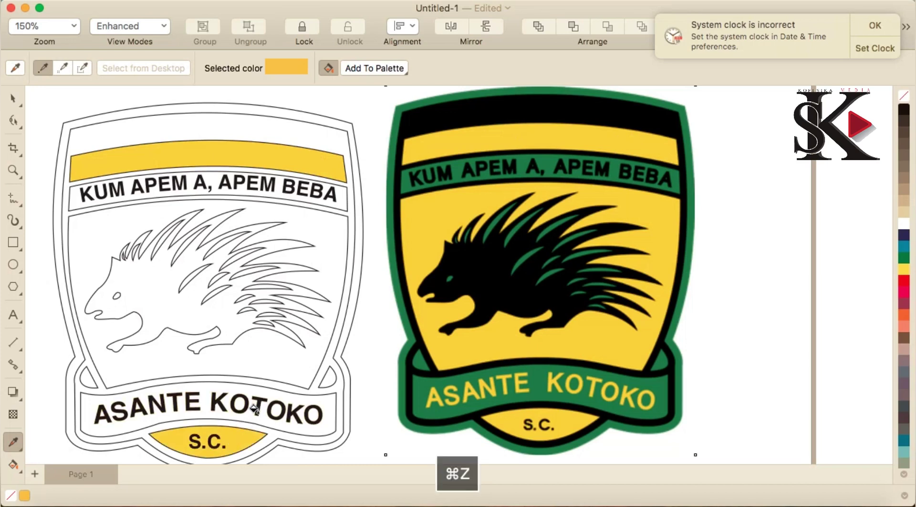
scroll(260, 403, "up", 2)
left_click(264, 401)
scroll(264, 401, "down", 3)
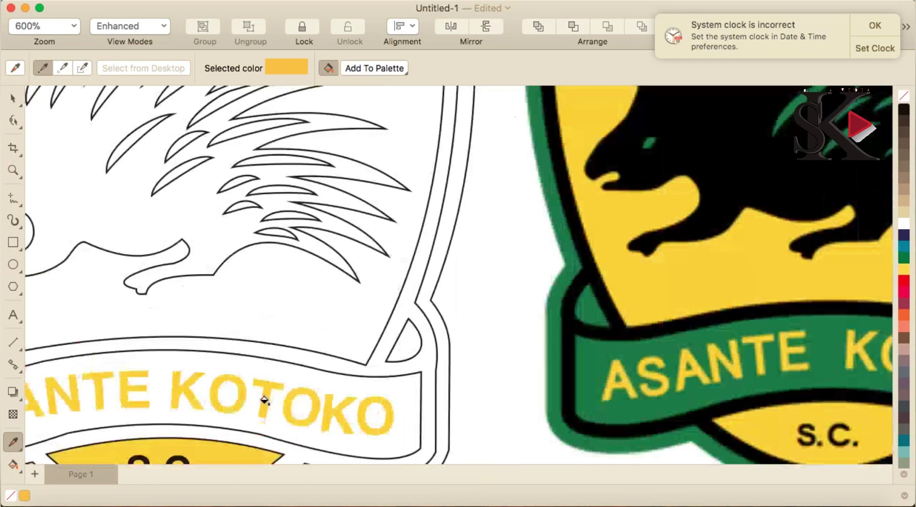
- Try to fill the traced porcupine with black sampled from the original crest
left_click(13, 100)
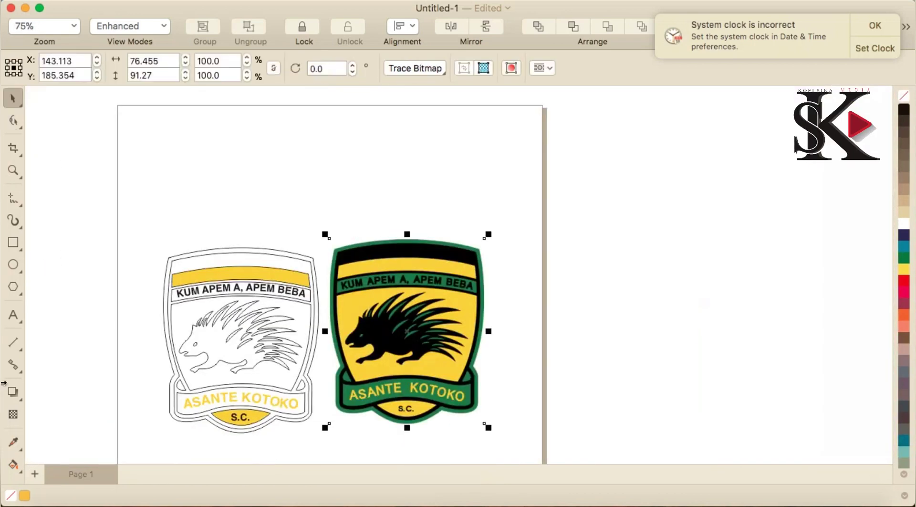
left_click(14, 442)
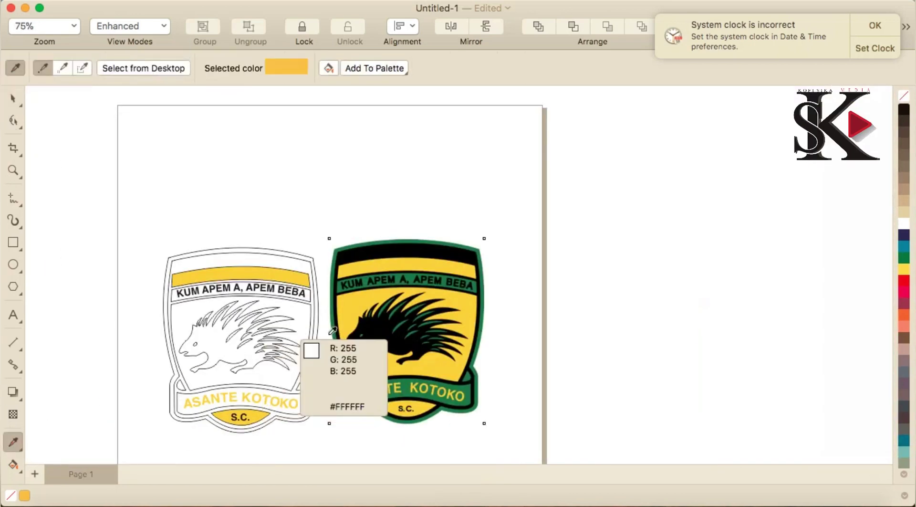
left_click(370, 335)
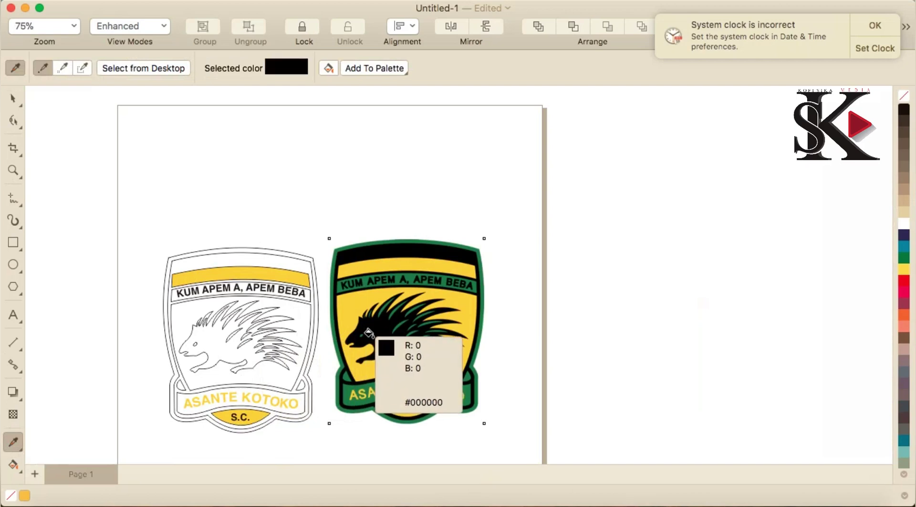
left_click(213, 341)
key("super+z")
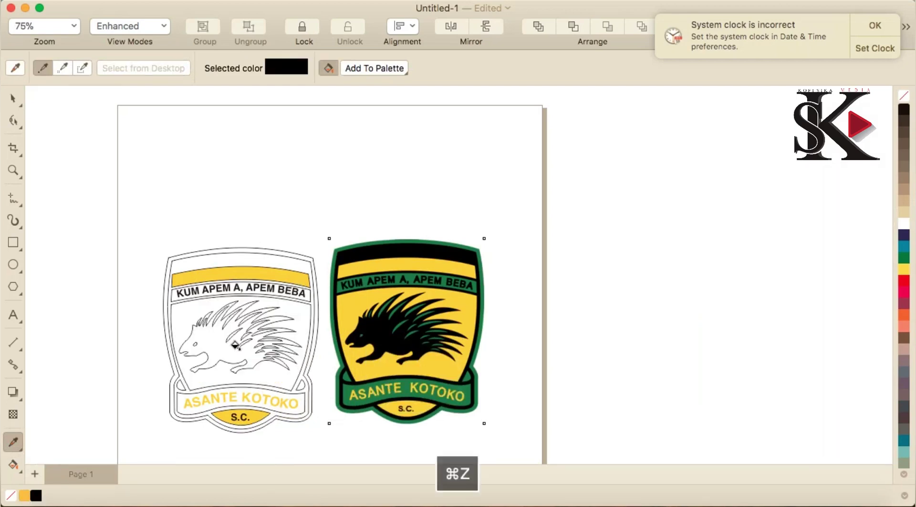
scroll(224, 342, "up", 5)
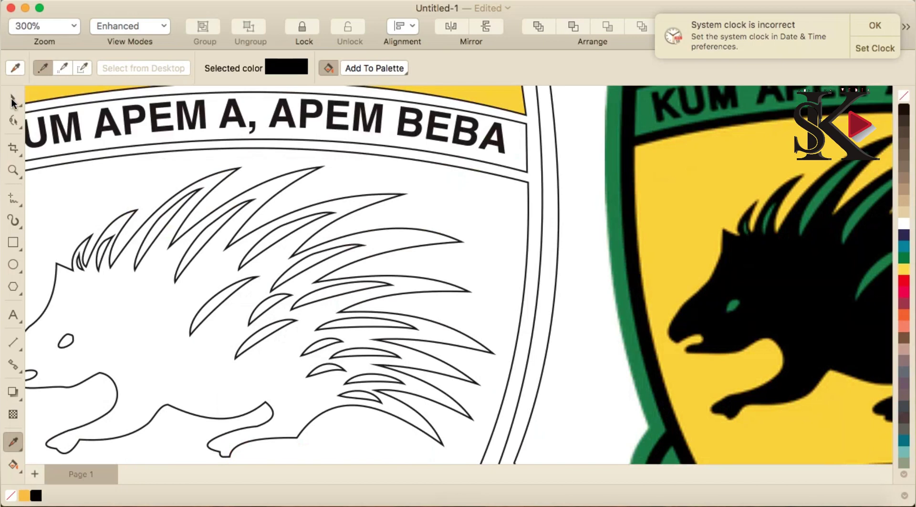
left_click(12, 101)
left_click(219, 400)
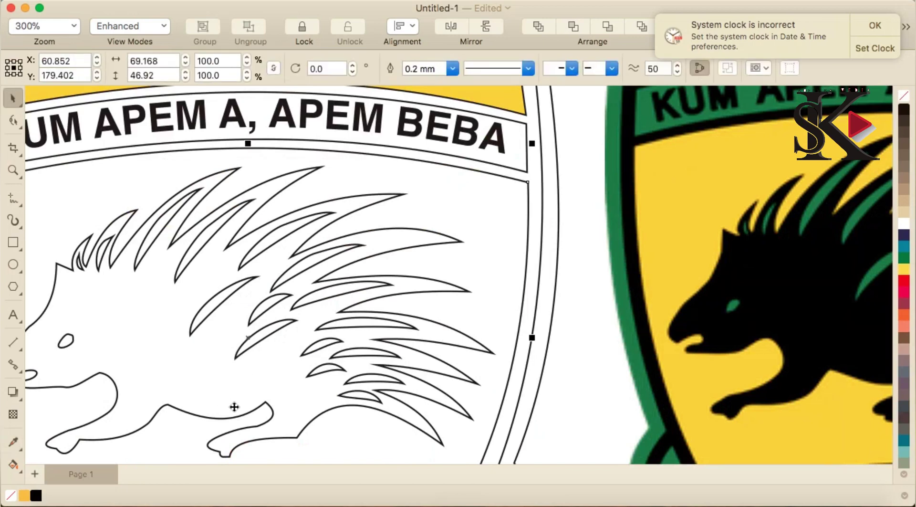
scroll(234, 407, "down", 3)
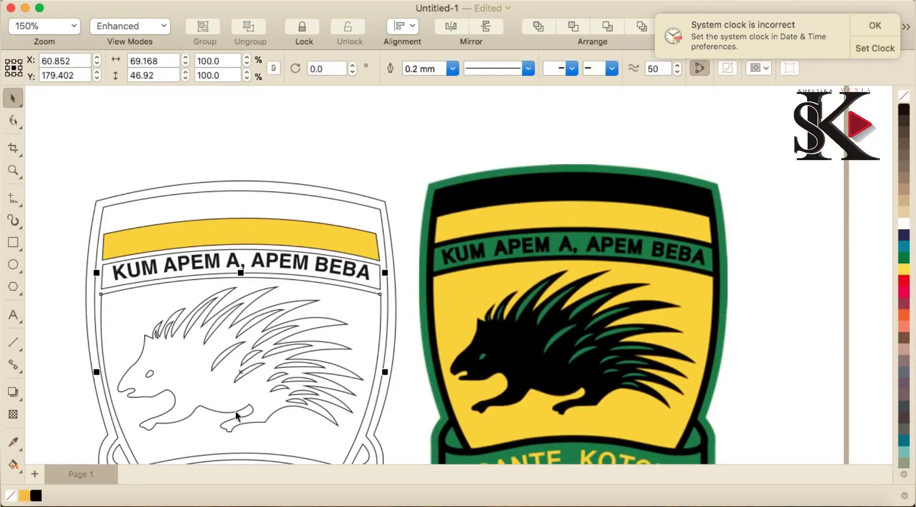
left_click(238, 416)
right_click(237, 416)
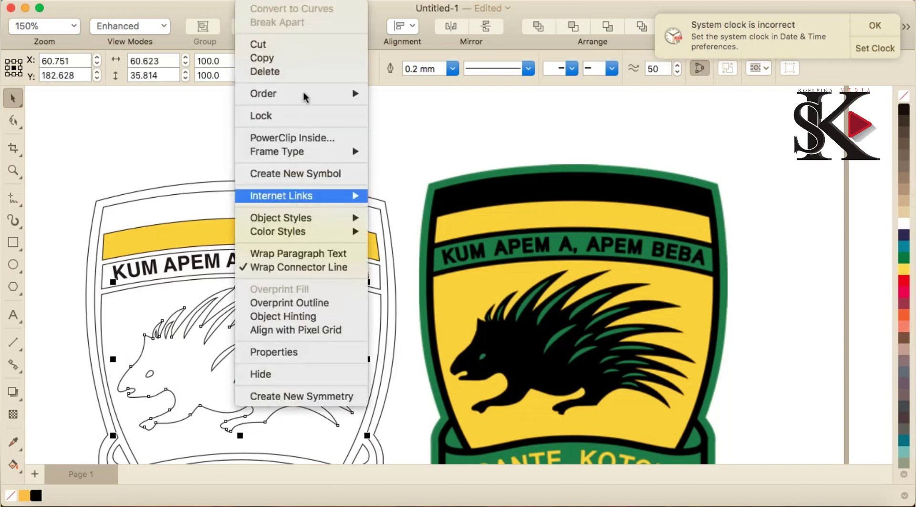
mouse_move(317, 92)
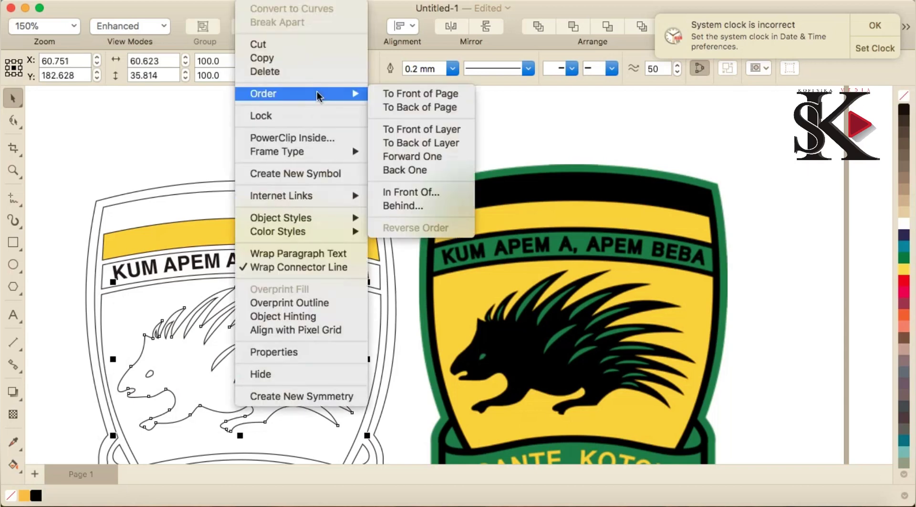
left_click(60, 277)
- Bring the traced porcupine, with its eye and all quill shapes, to the front of the page
left_click_drag(58, 273, 228, 375)
left_click_drag(383, 437, 385, 437)
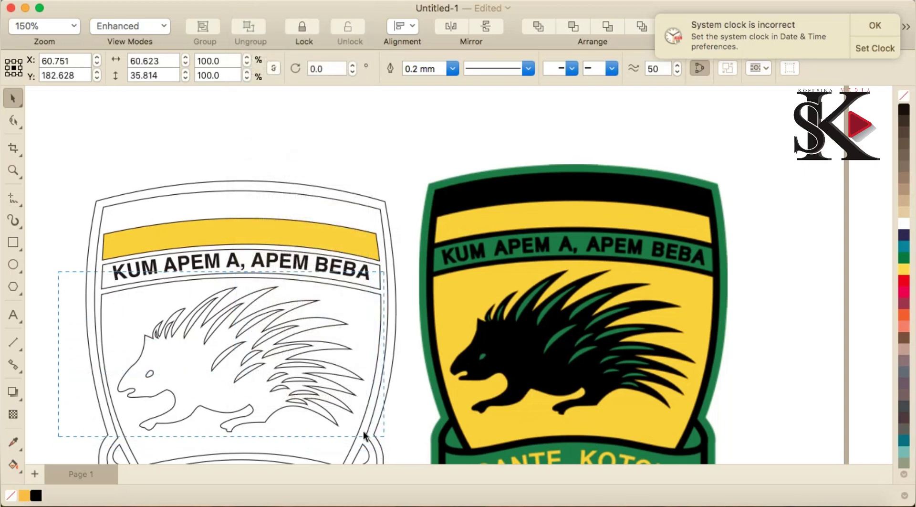
right_click(276, 354)
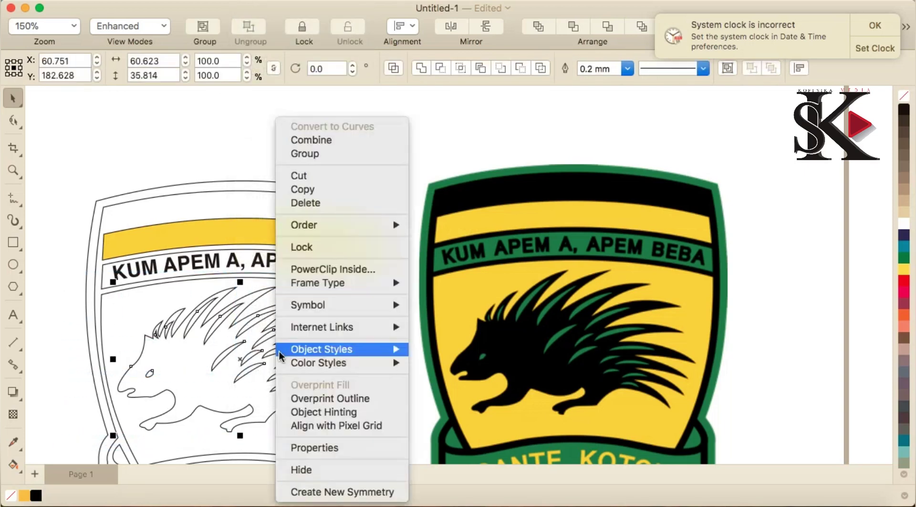
mouse_move(357, 225)
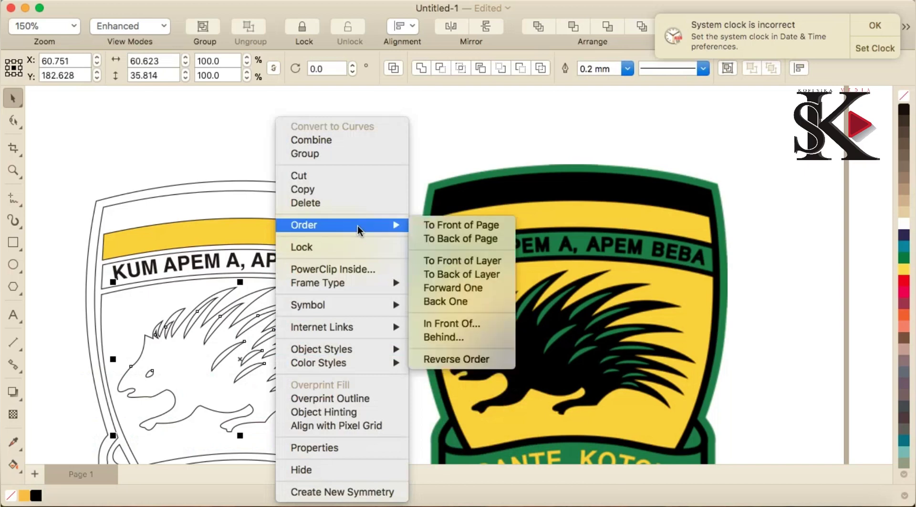
left_click(468, 234)
scroll(215, 360, "down", 2)
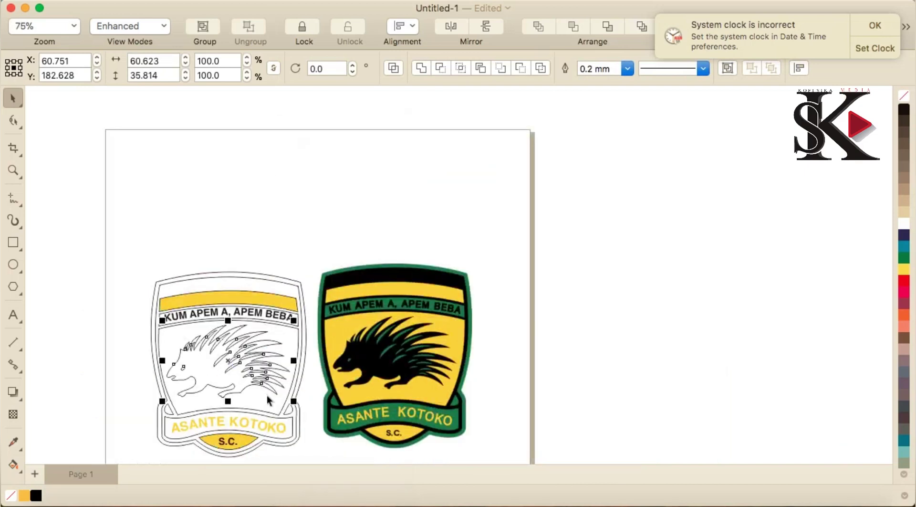
scroll(213, 379, "up", 2)
left_click(33, 376)
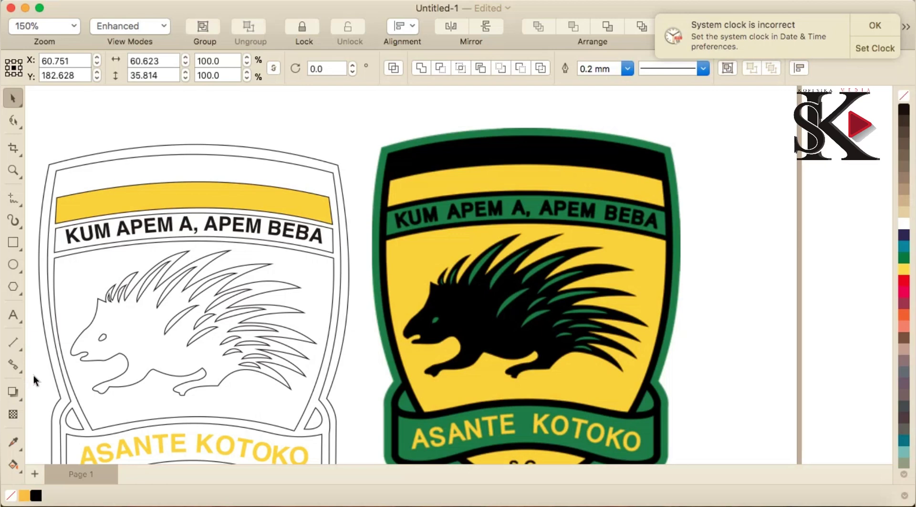
- Sample yellow from the original crest and fill the traced main shield panel behind the porcupine with it
left_click(15, 444)
scroll(76, 425, "down", 2)
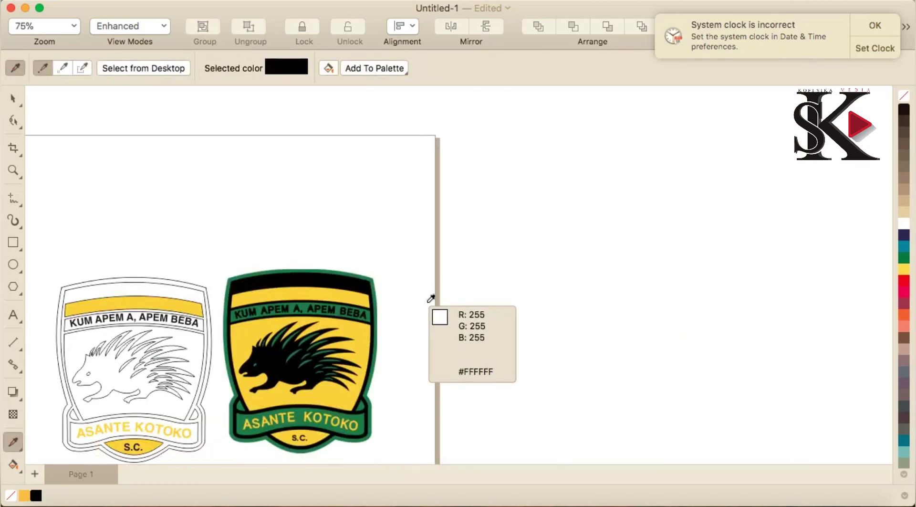
left_click(358, 343)
scroll(86, 392, "down", 2)
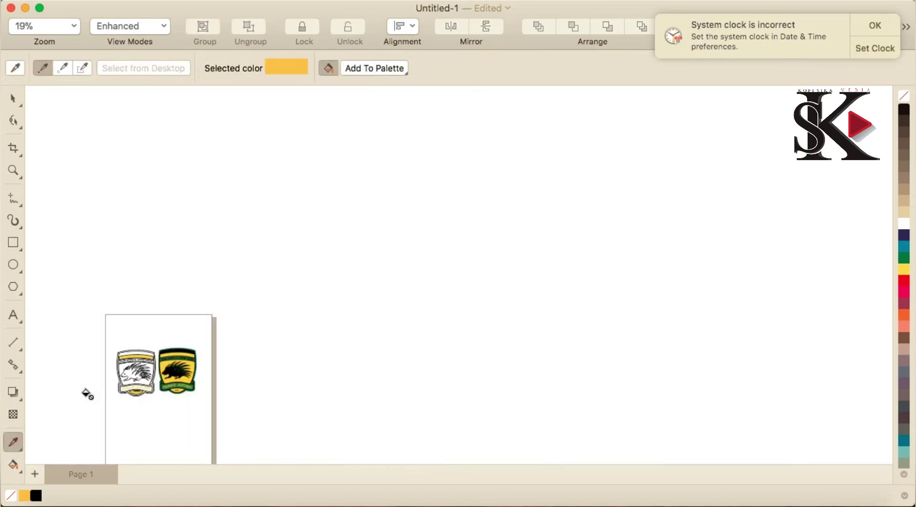
scroll(73, 392, "up", 2)
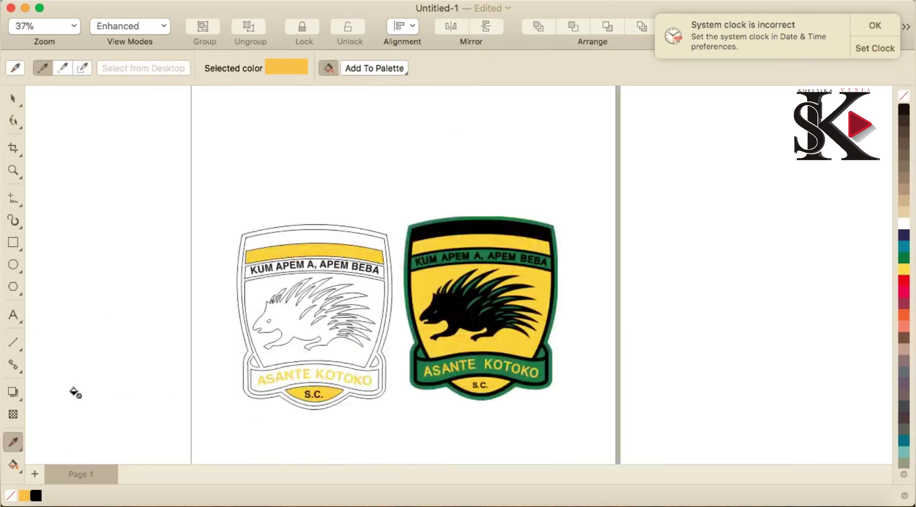
left_click(348, 356)
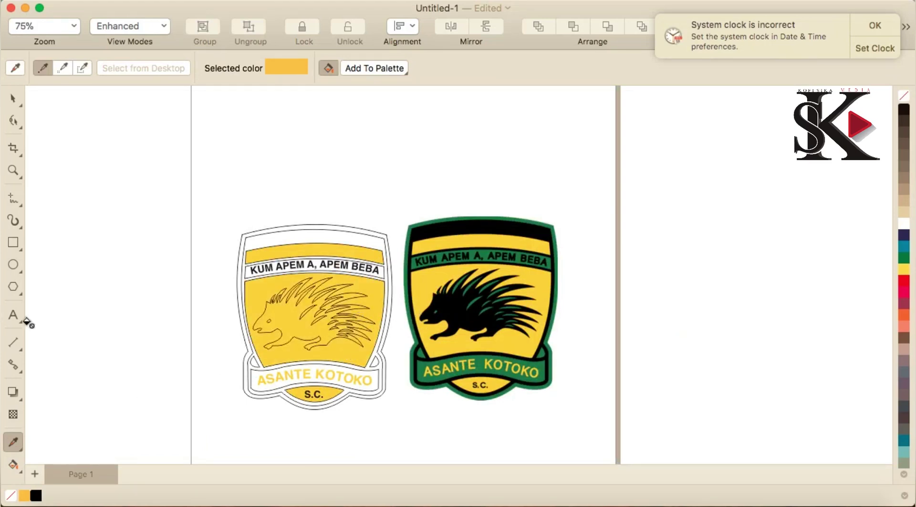
- Sample black from the original porcupine and fill the traced porcupine body with it
left_click(13, 99)
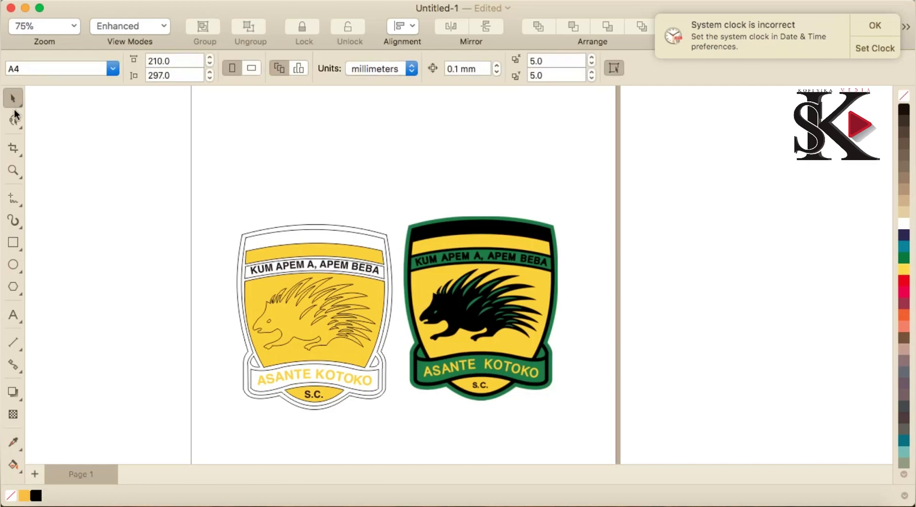
left_click(13, 441)
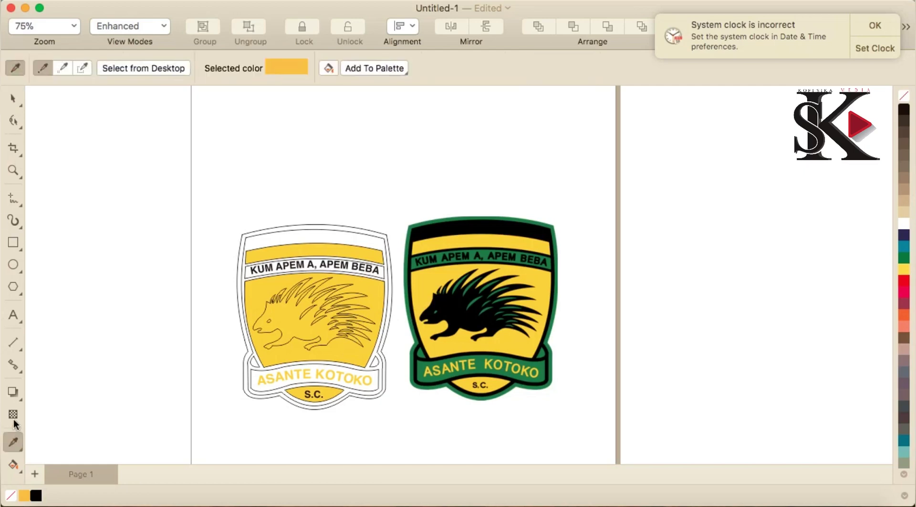
left_click(455, 306)
key("alt")
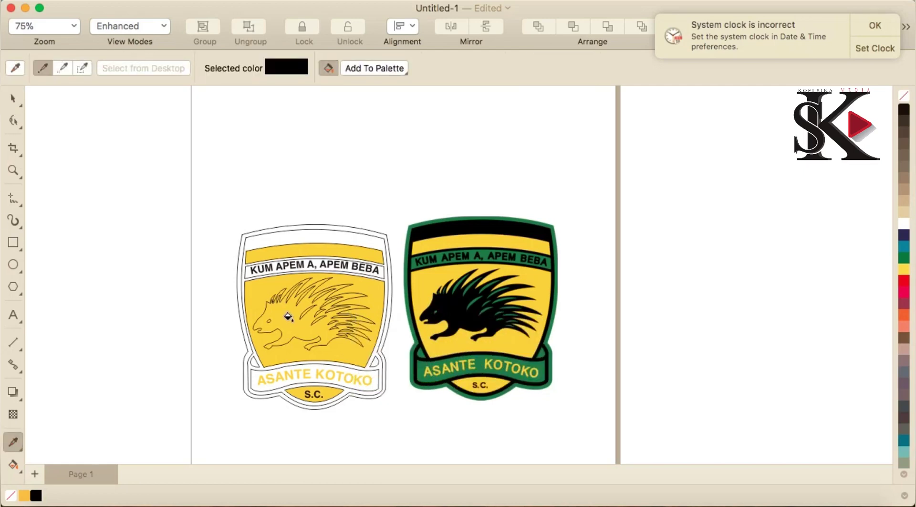
left_click(288, 316)
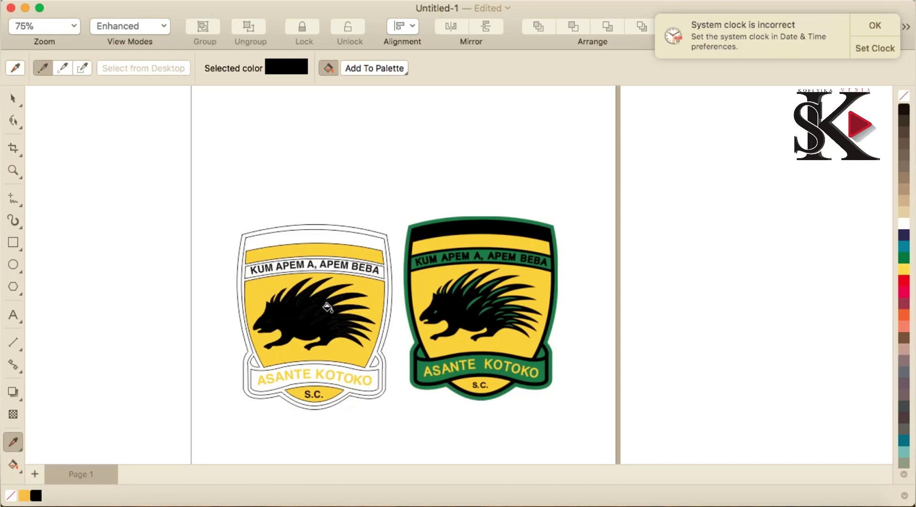
- Fill the traced inner shield shape surrounding the yellow panels with the sampled black
scroll(328, 308, "up", 3)
scroll(328, 308, "down", 3)
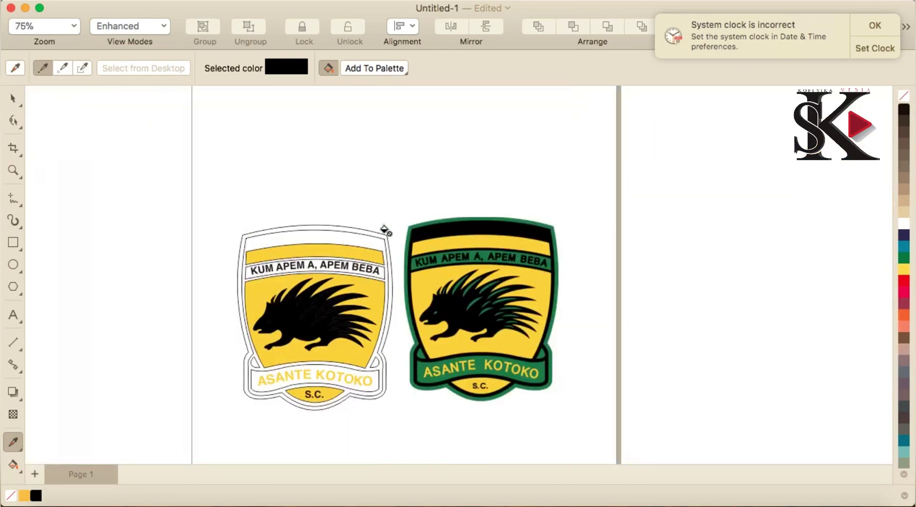
left_click(340, 238)
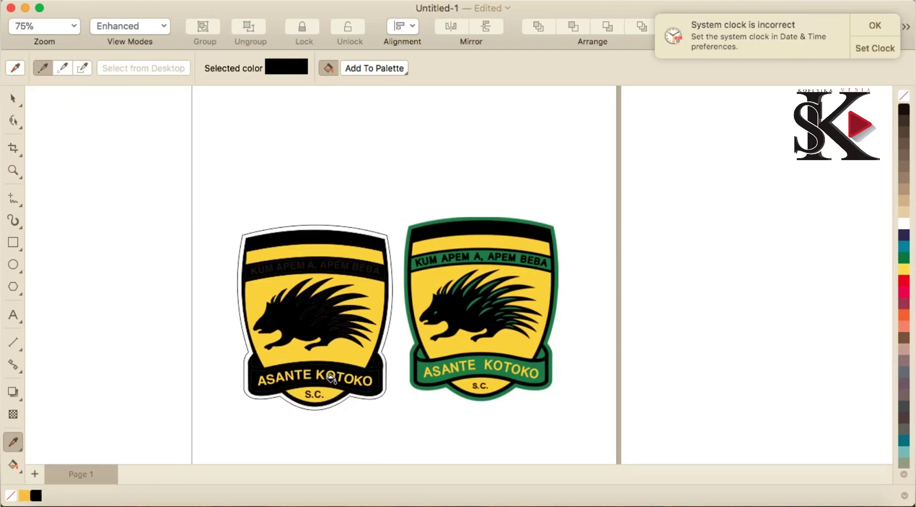
- Sample green from the original crest's ribbon and fill the traced ASANTE KOTOKO ribbon and its right fold with it
scroll(331, 378, "up", 3)
scroll(333, 375, "down", 3)
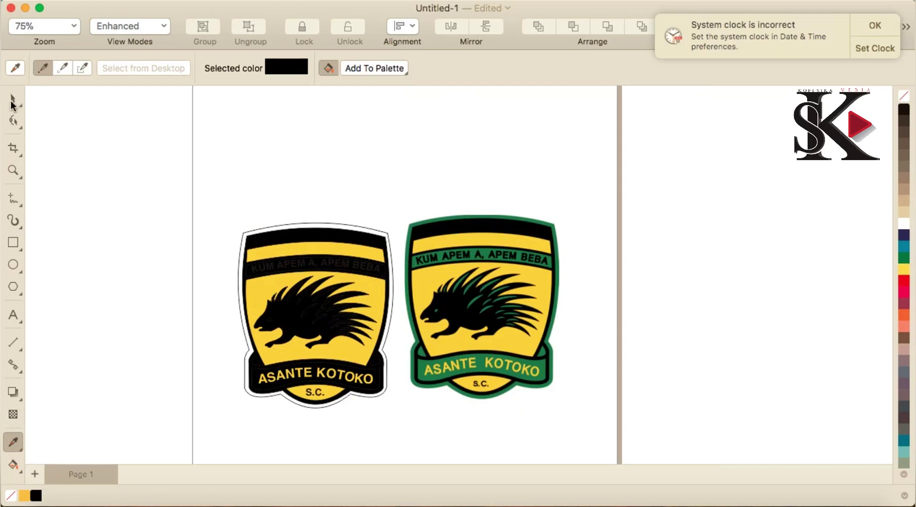
left_click(12, 103)
left_click(13, 442)
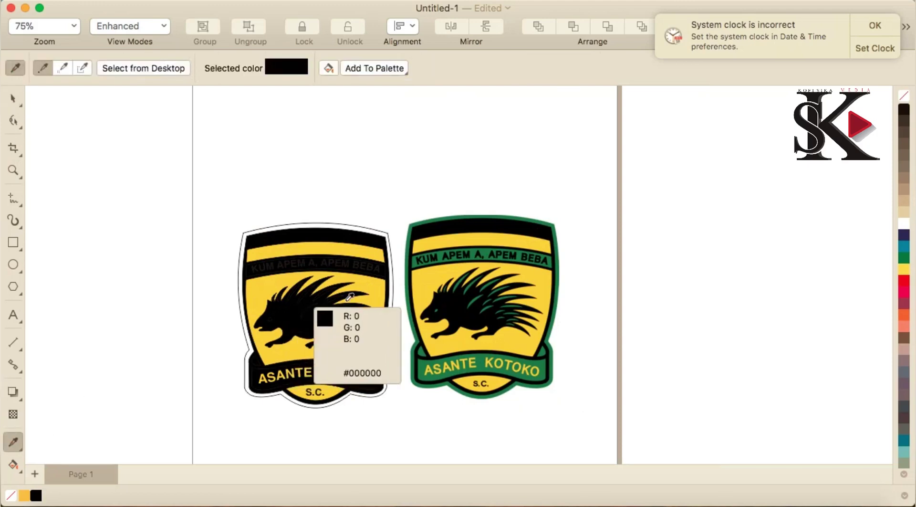
left_click(443, 359)
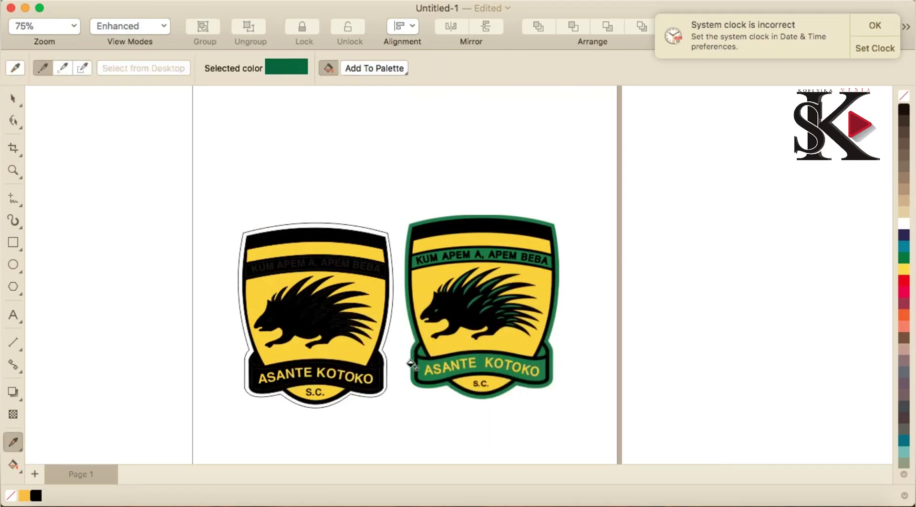
scroll(365, 382, "up", 5)
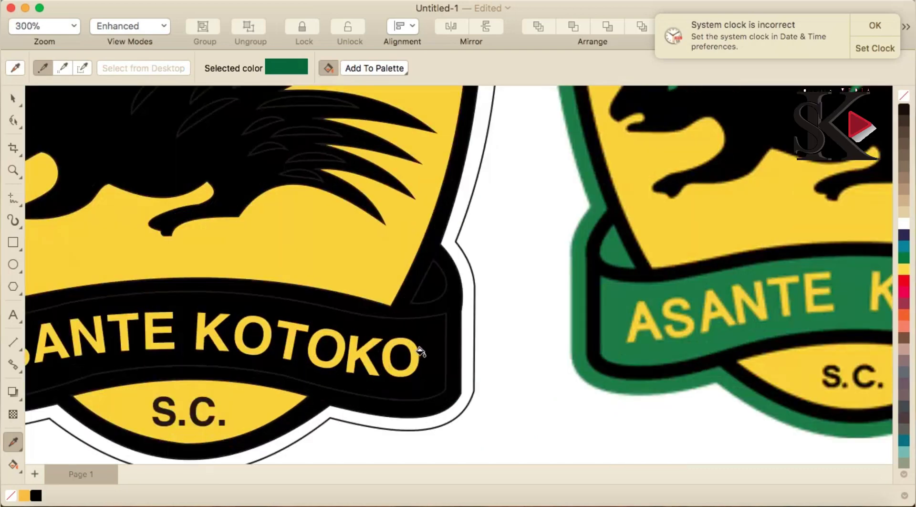
left_click(424, 333)
left_click(433, 289)
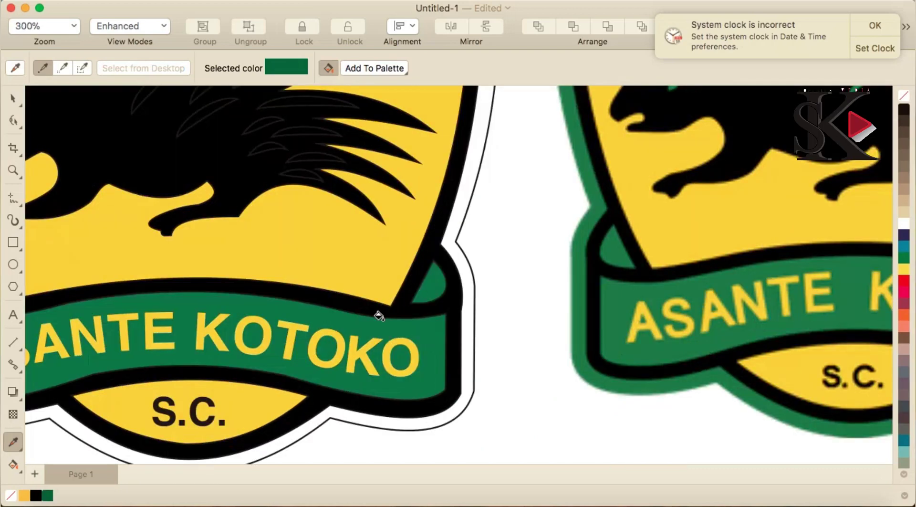
- Fill the ribbon's left fold, the outer shield border and the KUM APEM A, APEM BEBA band with the sampled green
scroll(378, 316, "down", 3)
scroll(154, 309, "up", 2)
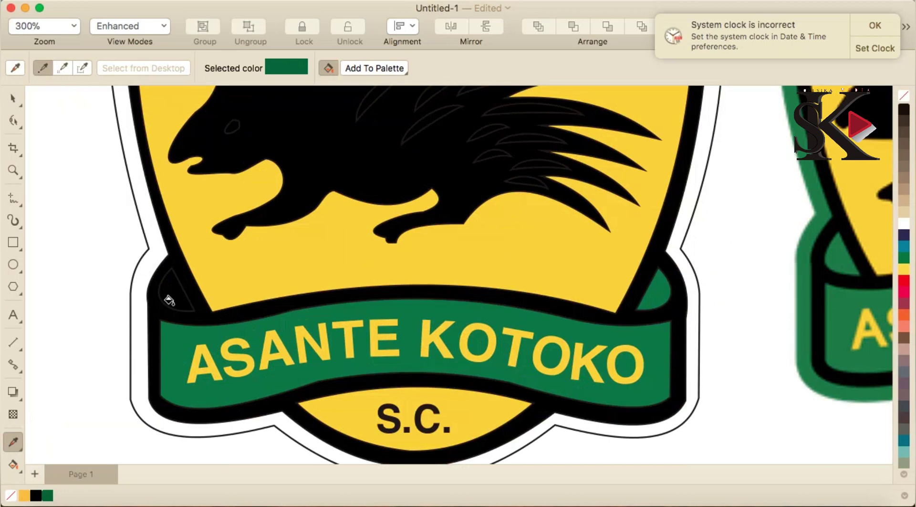
scroll(339, 236, "down", 3)
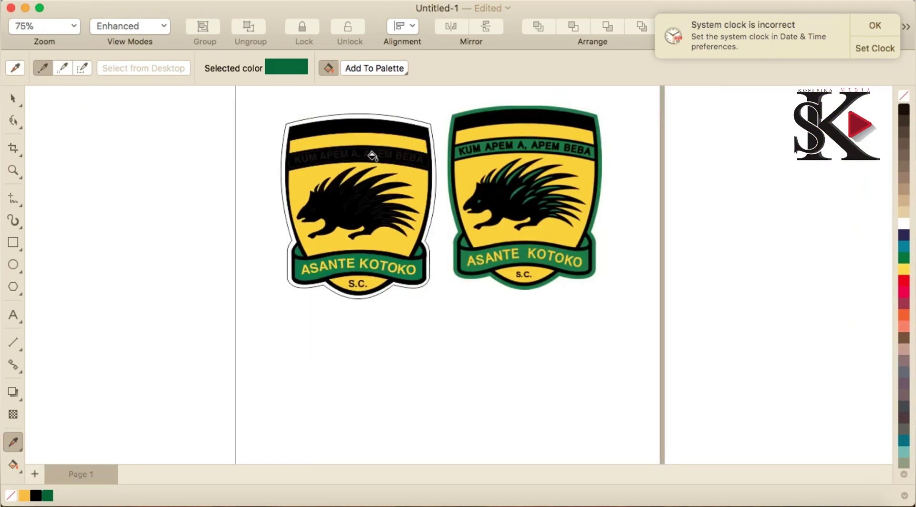
scroll(373, 156, "up", 2)
left_click(196, 119)
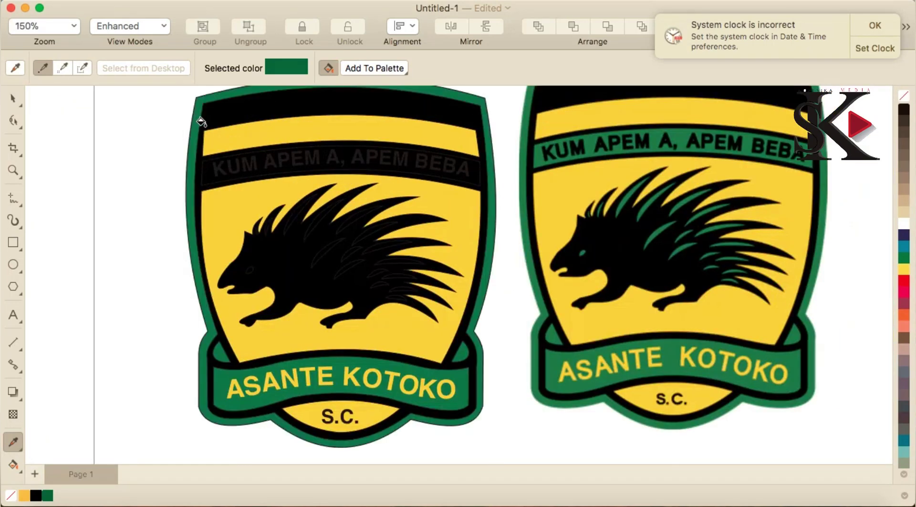
left_click(346, 151)
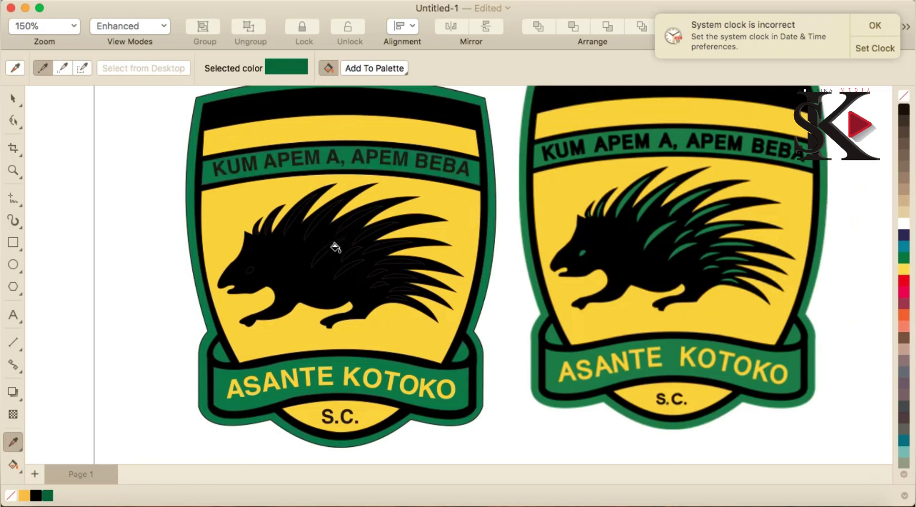
- Fill the porcupine's eye and the three quill highlights nearest its head with the sampled green
scroll(356, 260, "up", 2)
left_click(133, 282)
scroll(165, 196, "up", 2)
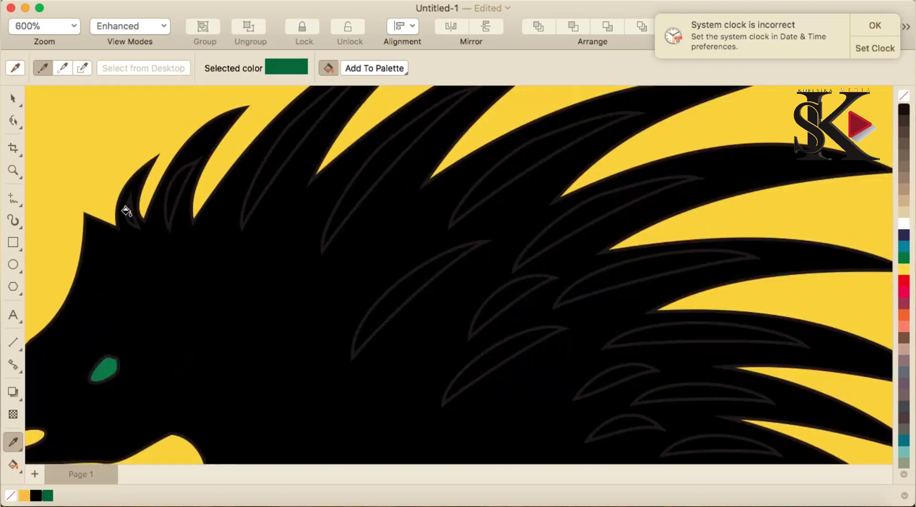
scroll(130, 217, "up", 4)
left_click(286, 157)
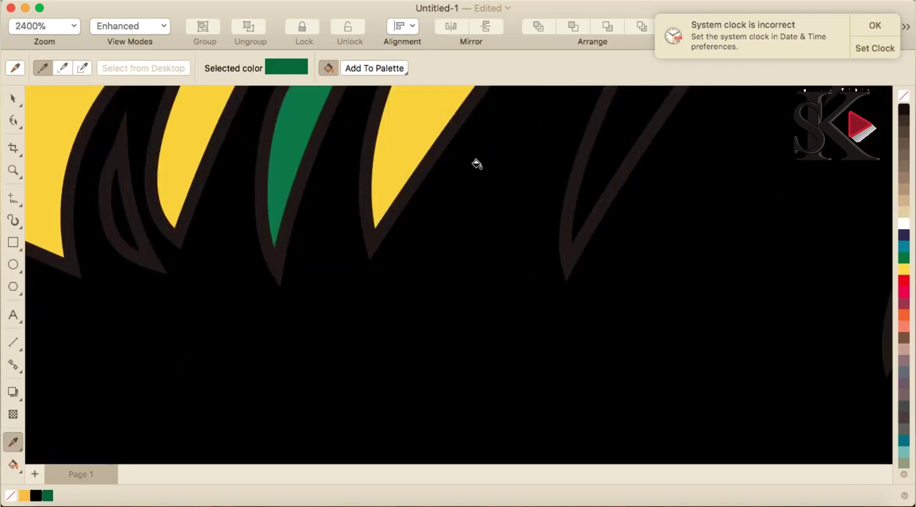
left_click(628, 137)
left_click(129, 214)
scroll(131, 215, "down", 4)
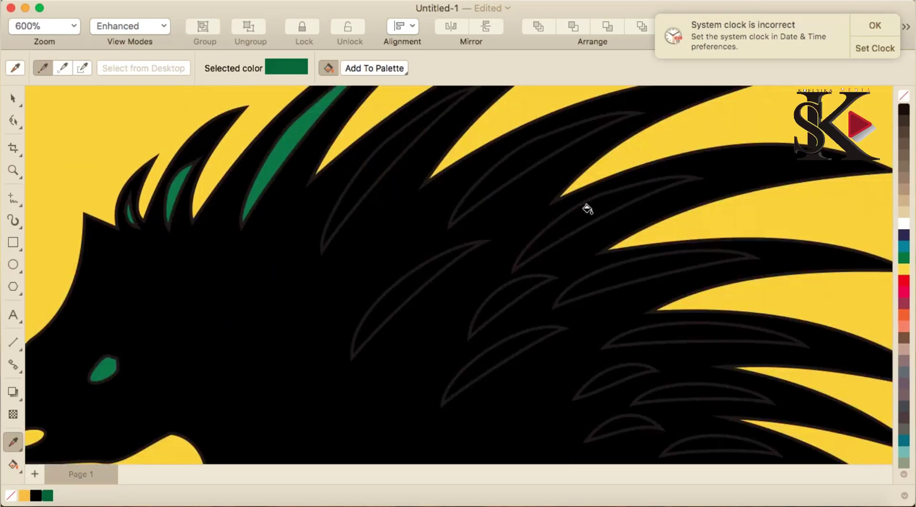
- Fill the long upper quill highlights and the three highlights in the middle of the porcupine's back with green
left_click(557, 193)
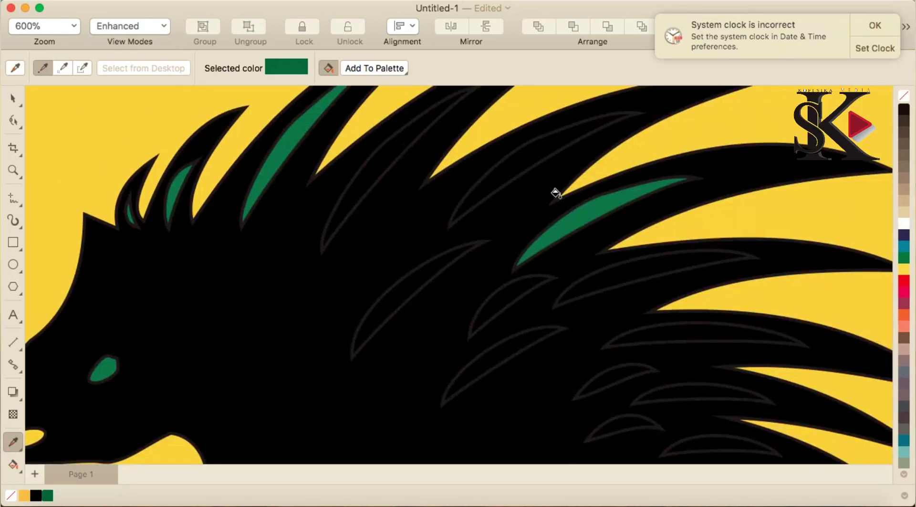
left_click(369, 170)
left_click(405, 290)
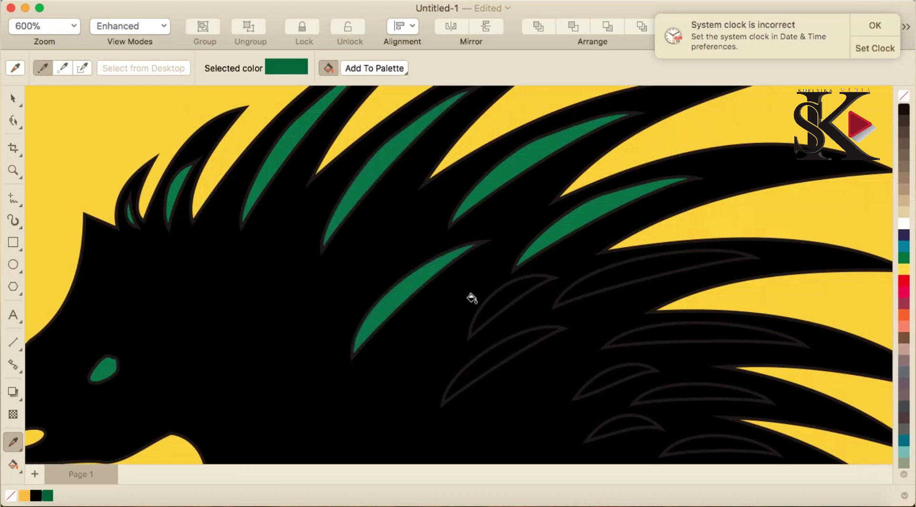
left_click(521, 291)
left_click(524, 340)
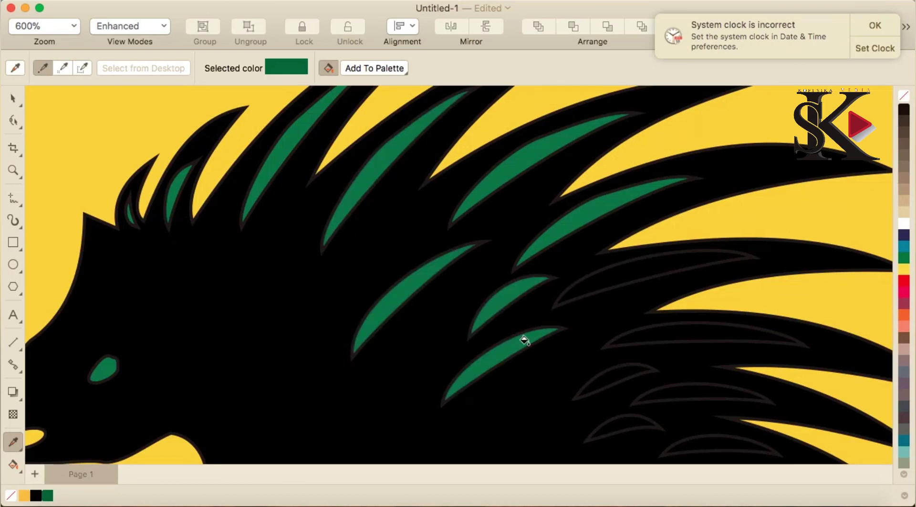
- Fill the remaining quill highlights toward the porcupine's rear with the sampled green
left_click(603, 280)
left_click(659, 334)
left_click(601, 384)
scroll(621, 377, "down", 4)
scroll(636, 364, "up", 4)
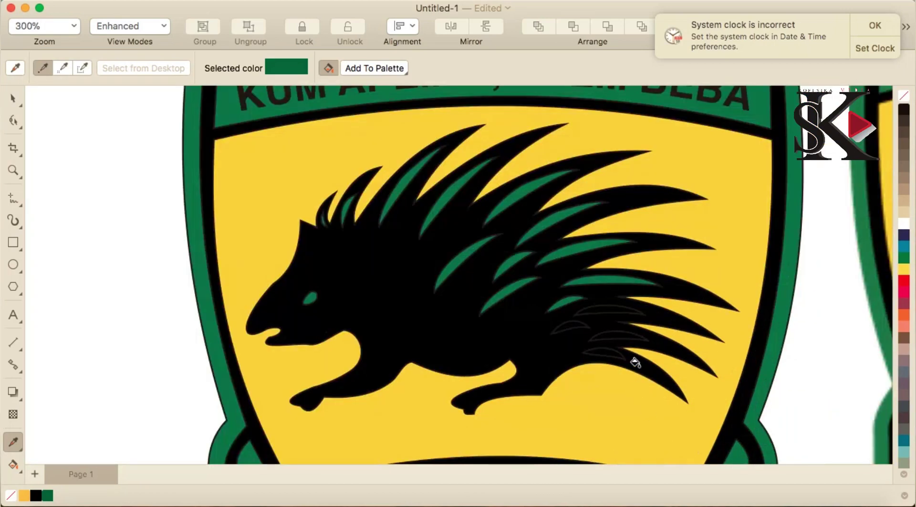
left_click(563, 250)
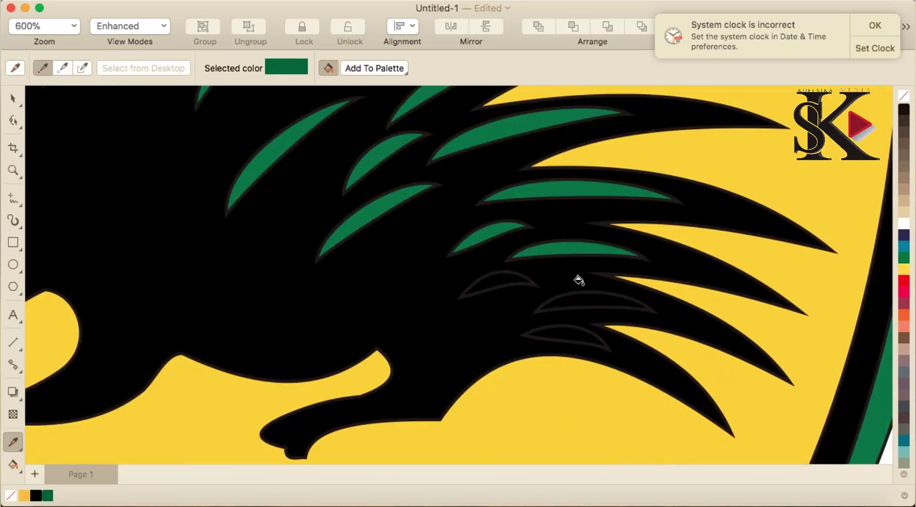
left_click(583, 300)
left_click(567, 337)
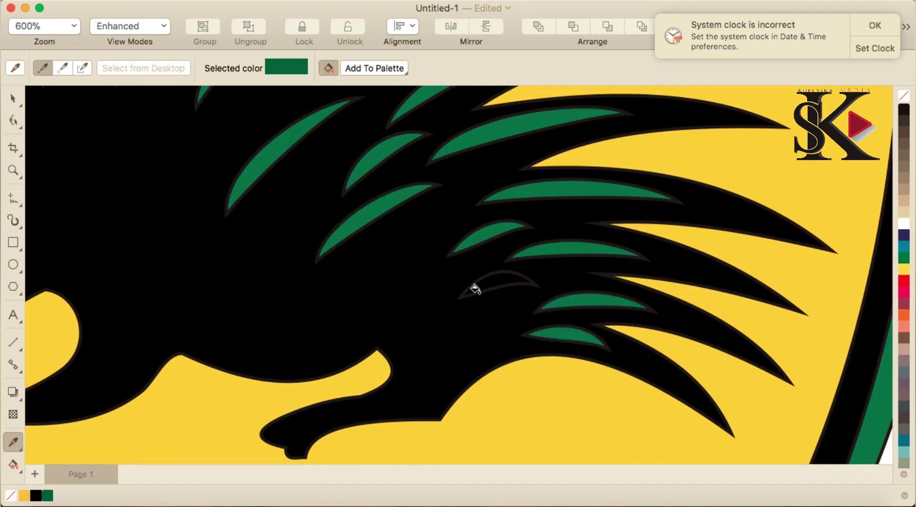
left_click(483, 288)
scroll(486, 293, "down", 4)
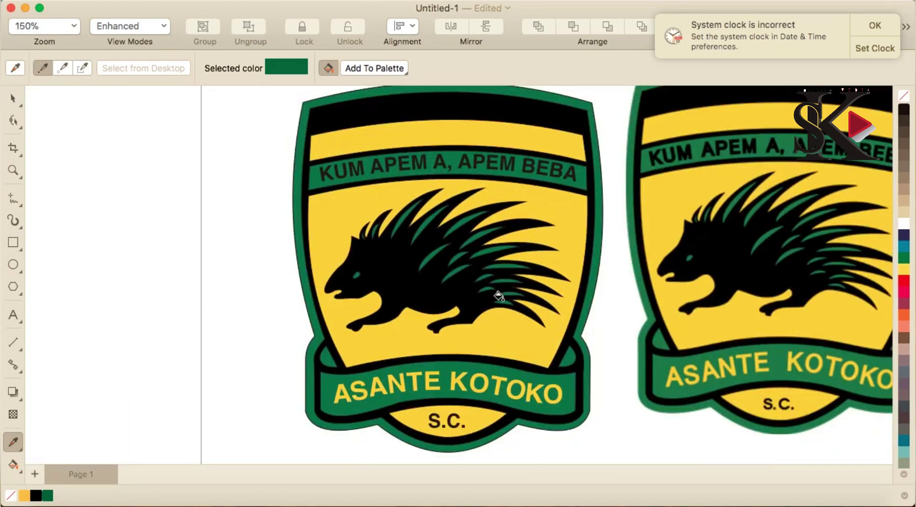
scroll(499, 295, "down", 2)
scroll(675, 266, "up", 2)
scroll(759, 260, "down", 2)
scroll(758, 261, "up", 2)
scroll(751, 265, "down", 2)
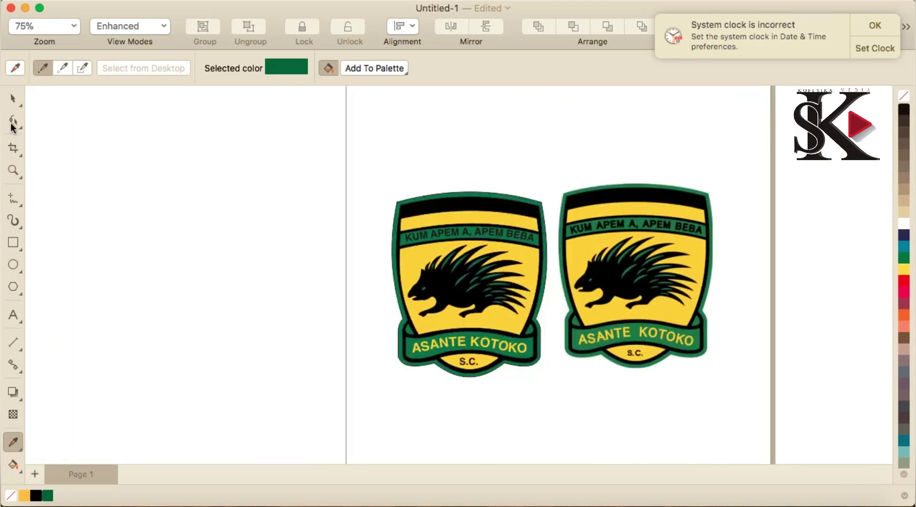
left_click(15, 98)
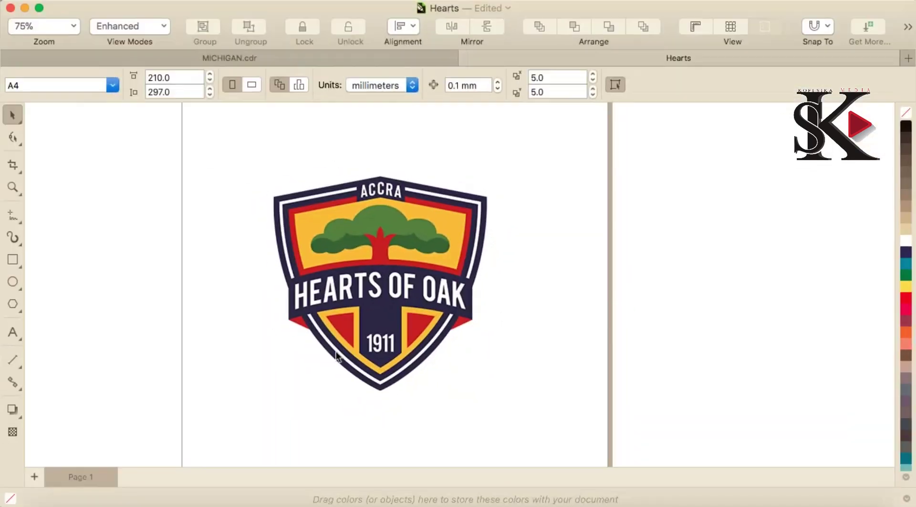
- In the Hearts document, draw a rectangle about 60 × 45 mm over the crest's upper-left part and convert it to curves
left_click(336, 352)
scroll(345, 330, "up", 2)
scroll(345, 330, "down", 2)
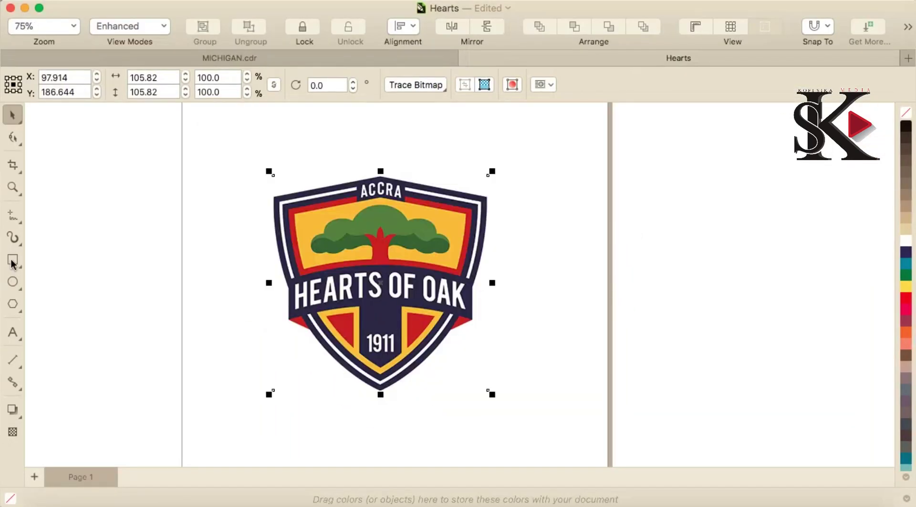
key("F6")
left_click_drag(273, 181, 400, 276)
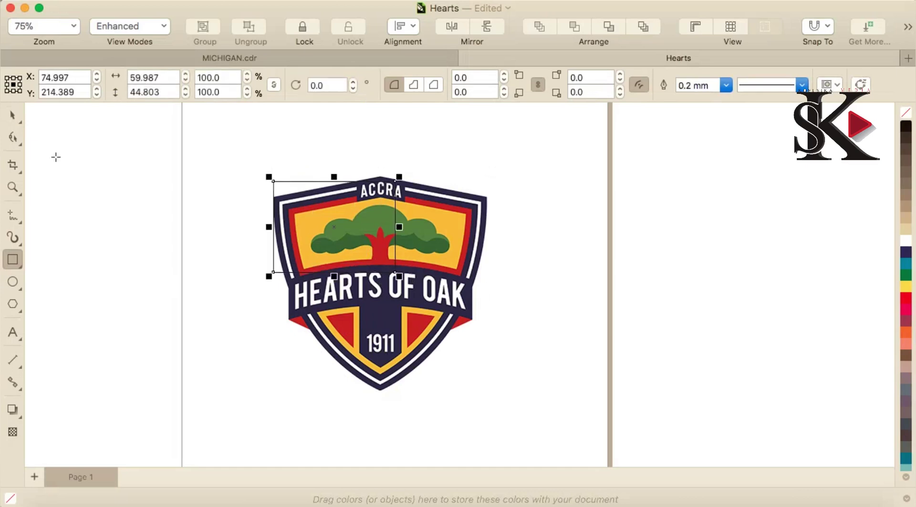
left_click(11, 141)
right_click(356, 257)
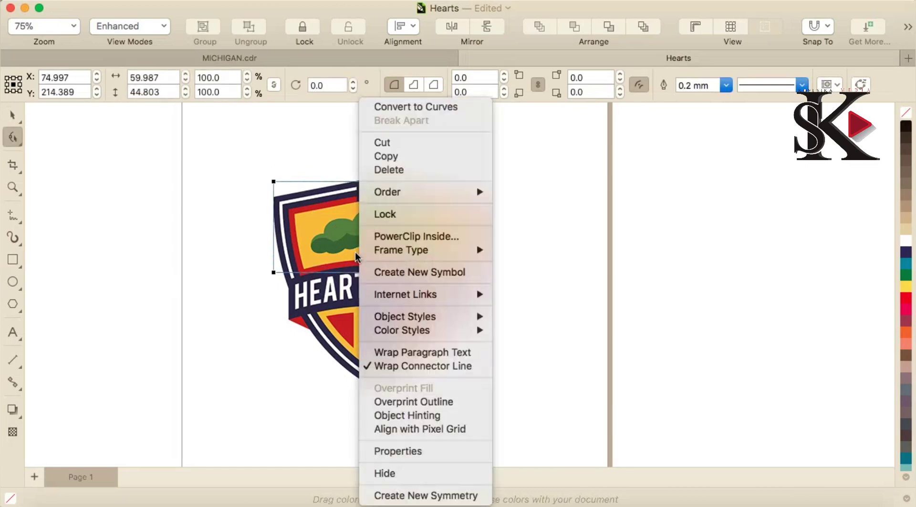
left_click(401, 106)
- Fit the curve's top nodes to the shield's upper-left corner and apex, and add a node at its upper-right corner
scroll(371, 148, "up", 2)
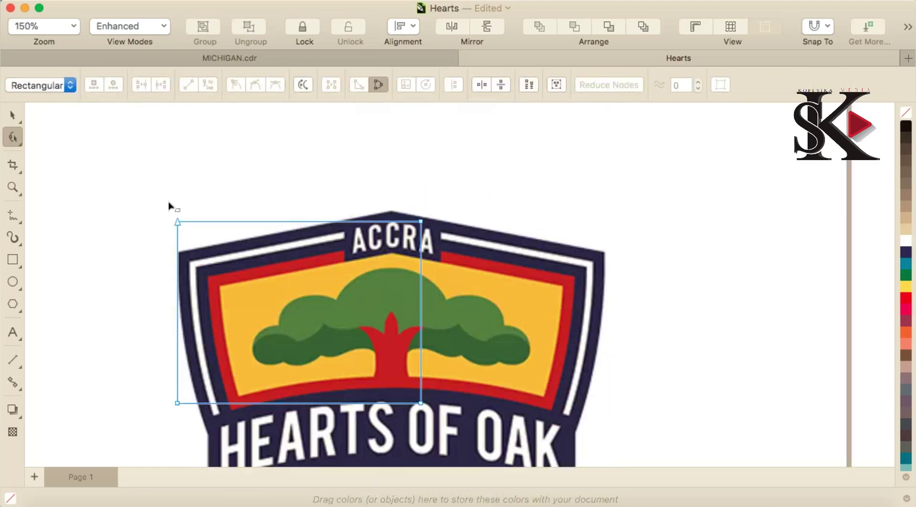
left_click_drag(177, 222, 178, 255)
left_click_drag(421, 223, 392, 210)
double_click(401, 276)
left_click_drag(402, 276, 593, 270)
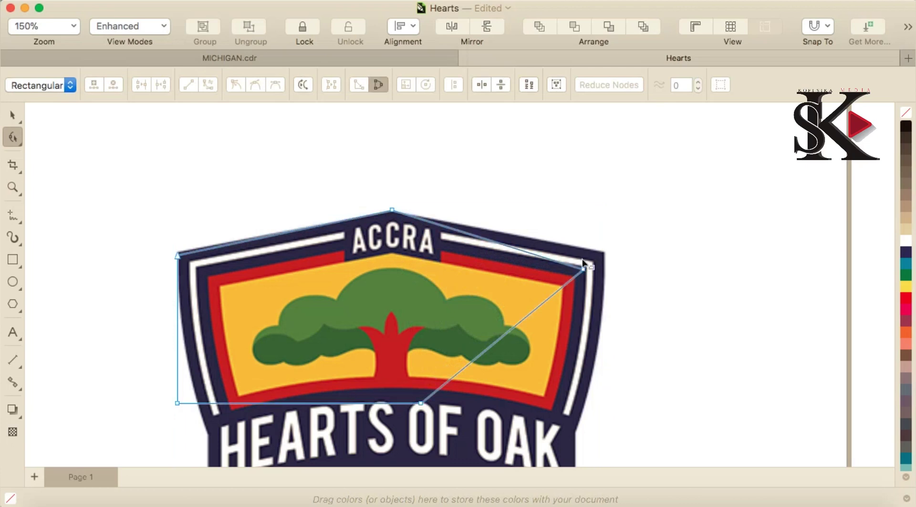
scroll(583, 264, "up", 2)
left_click_drag(585, 282, 625, 249)
scroll(461, 277, "down", 2)
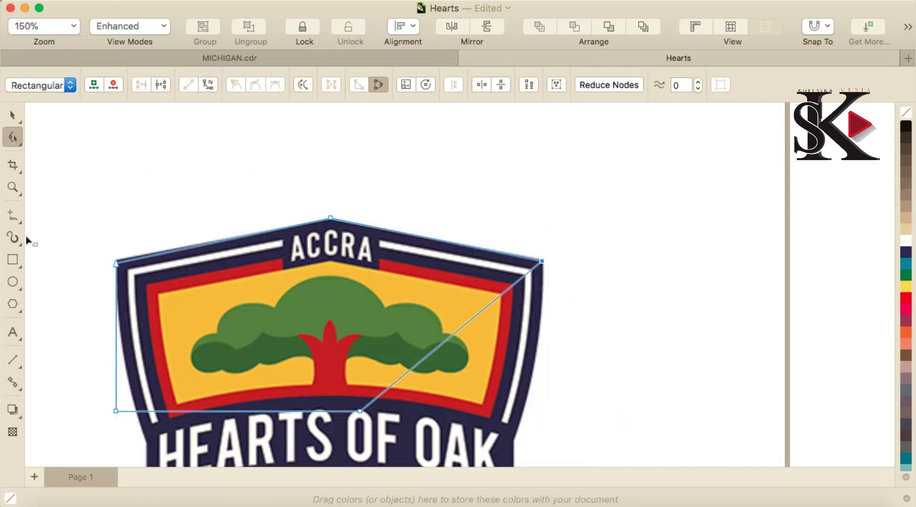
- Align the outline's upper-left node precisely with the shield's corner
scroll(74, 263, "up", 2)
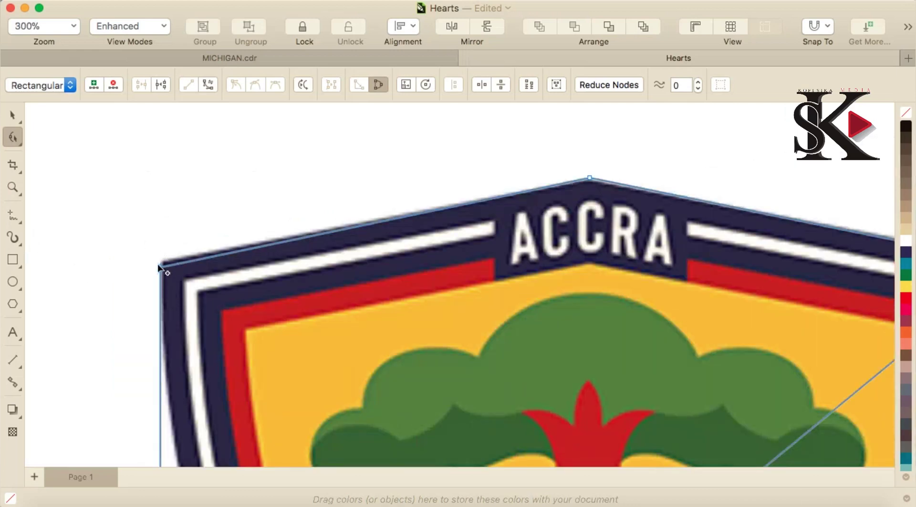
scroll(165, 274, "up", 4)
left_click_drag(166, 276, 178, 258)
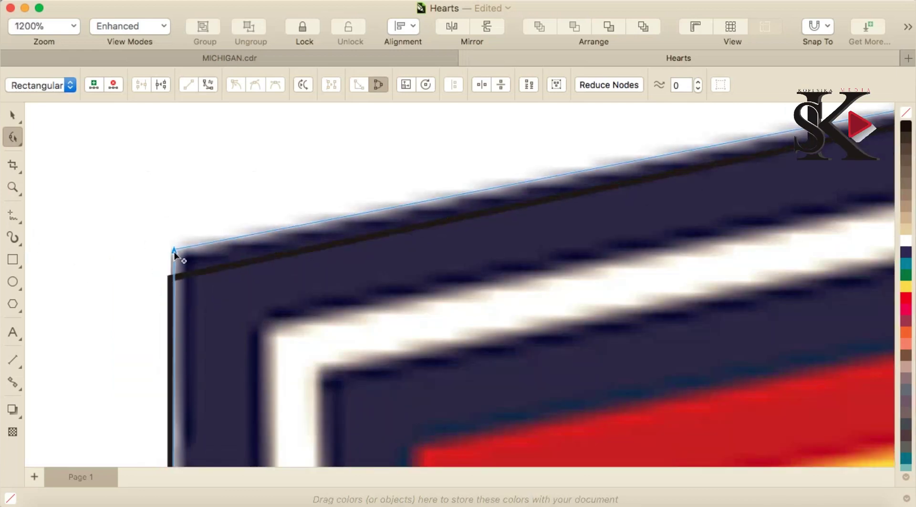
scroll(177, 261, "down", 4)
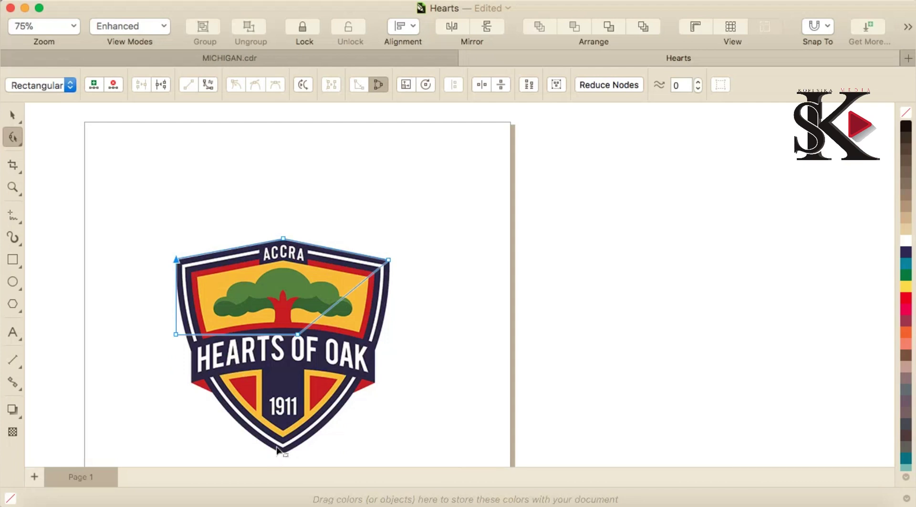
- Move the outline's lower-right node to where the shield's right side meets the HEARTS OF OAK banner
scroll(360, 314, "up", 3)
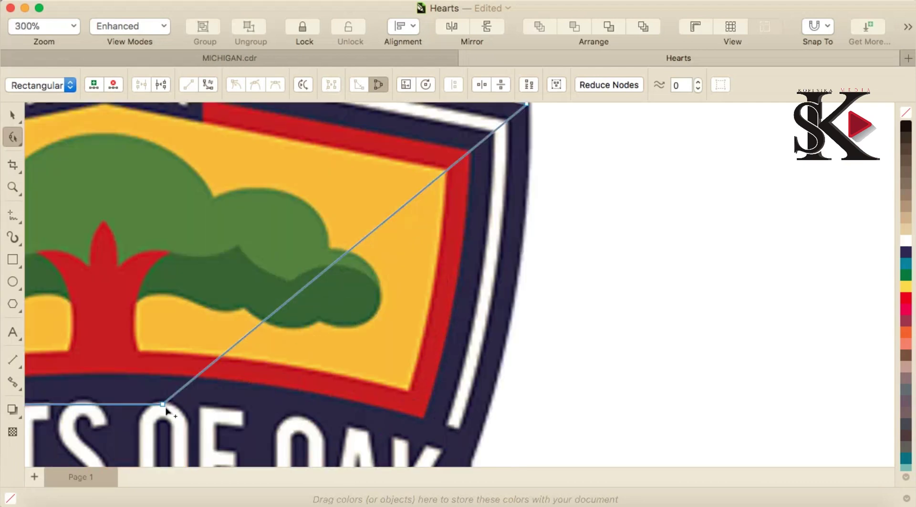
left_click_drag(163, 405, 461, 434)
scroll(460, 437, "down", 1)
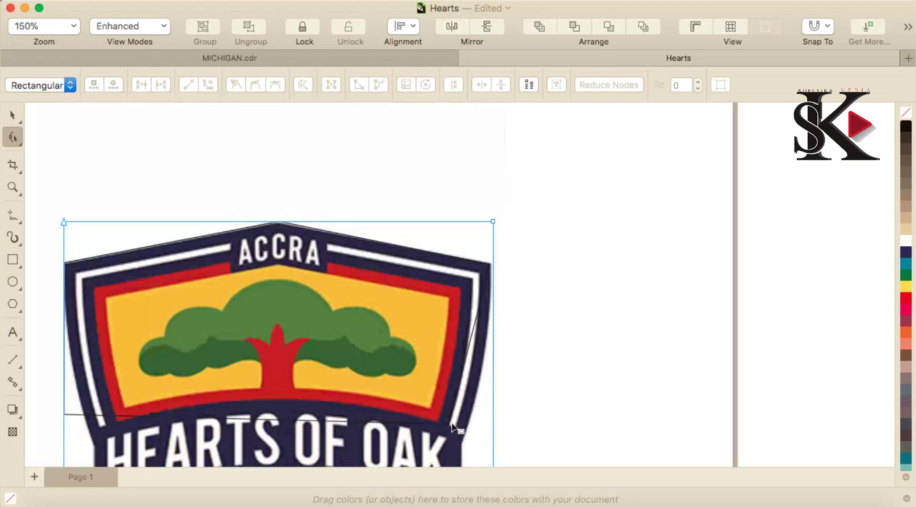
scroll(467, 459, "up", 3)
left_click_drag(382, 310, 396, 334)
left_click(477, 407)
left_click(397, 326)
left_click_drag(401, 334, 434, 412)
scroll(434, 412, "down", 3)
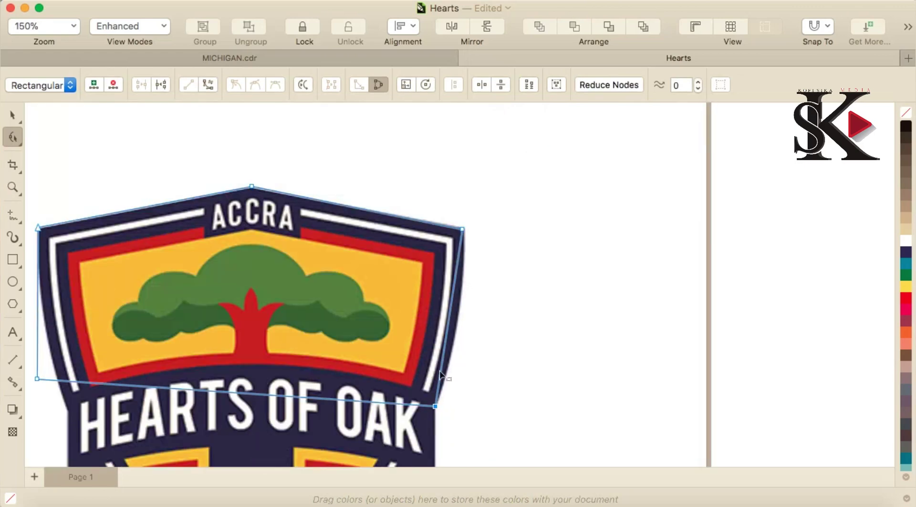
- Convert the outline's right side to a curve and bend it along the shield's right edge above the banner
scroll(454, 316, "up", 2)
right_click(449, 309)
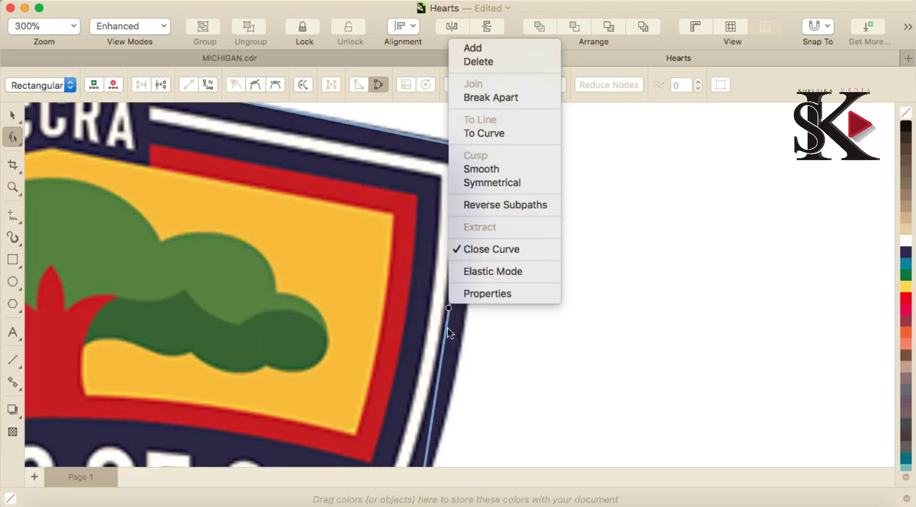
left_click(504, 135)
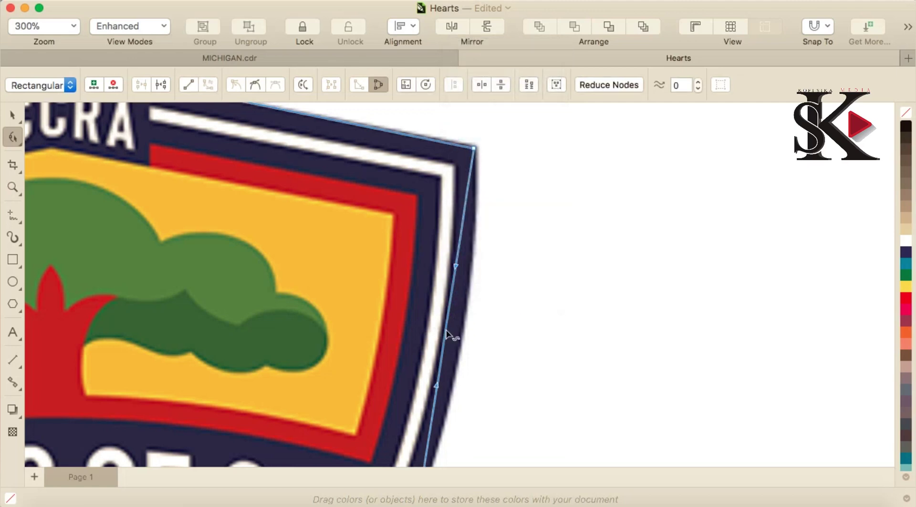
mouse_move(449, 336)
left_mouse_down()
mouse_move(468, 339)
mouse_move(454, 340)
left_mouse_up()
scroll(446, 341, "down", 2)
scroll(446, 341, "down", 2)
scroll(137, 365, "down", 1)
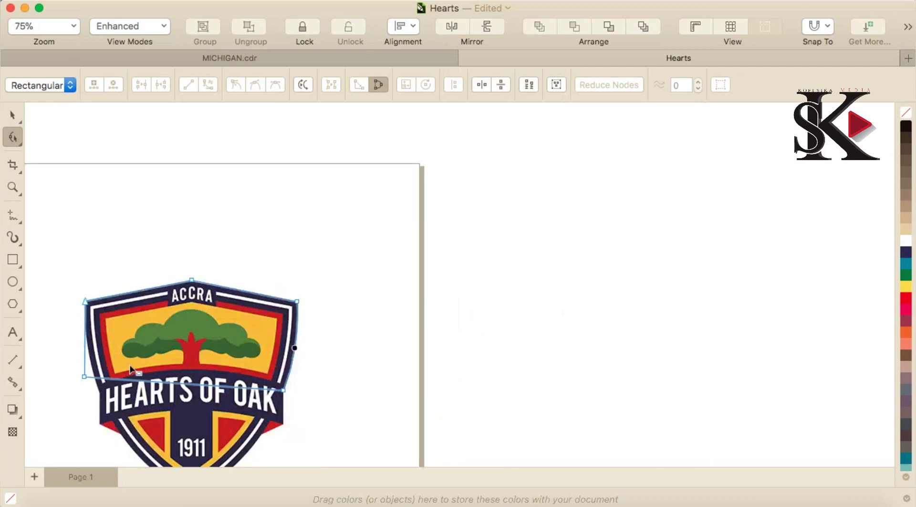
- Move the outline's lower-left nodes to where the shield's left side meets the HEARTS OF OAK banner
scroll(70, 386, "up", 1)
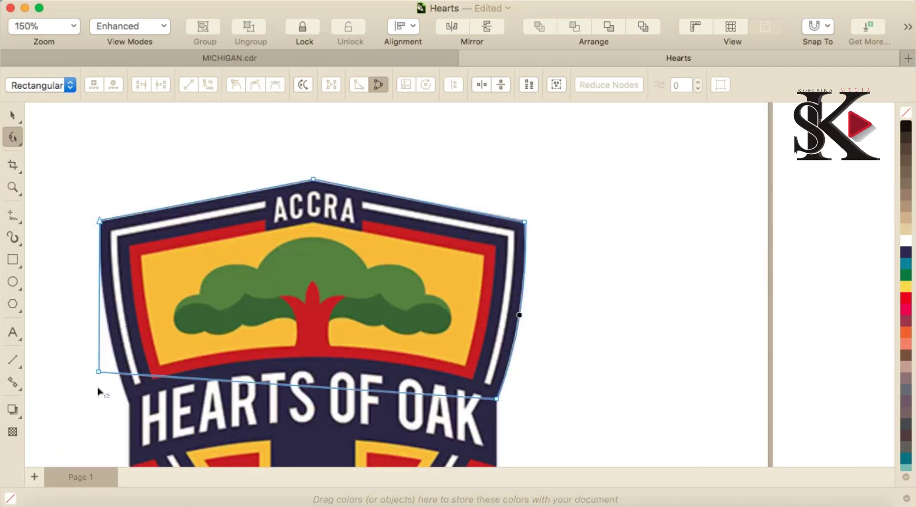
scroll(99, 391, "up", 1)
left_click_drag(101, 357, 165, 419)
scroll(142, 325, "down", 2)
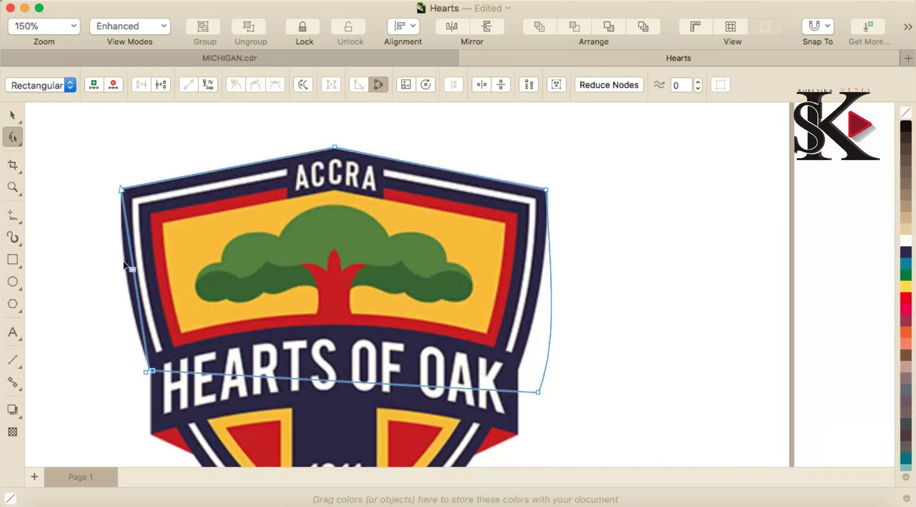
scroll(145, 373, "up", 8)
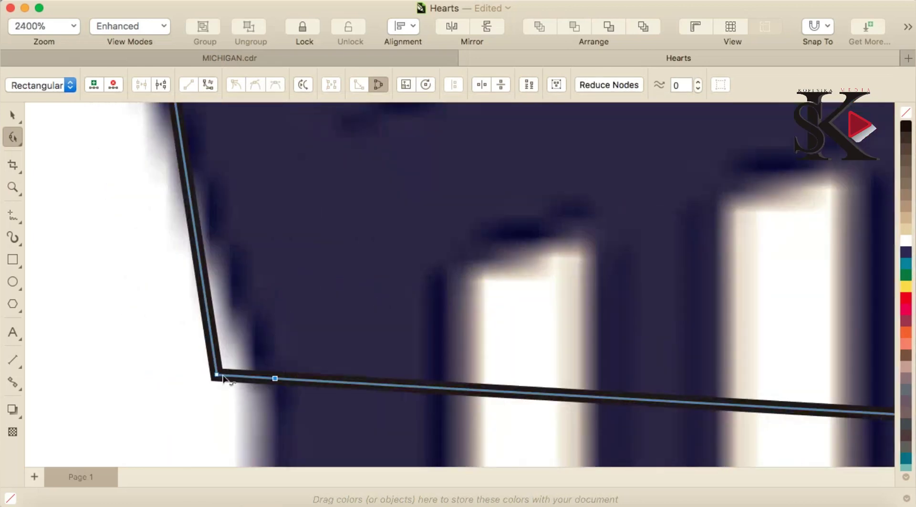
left_click_drag(217, 377, 250, 357)
scroll(249, 358, "down", 10)
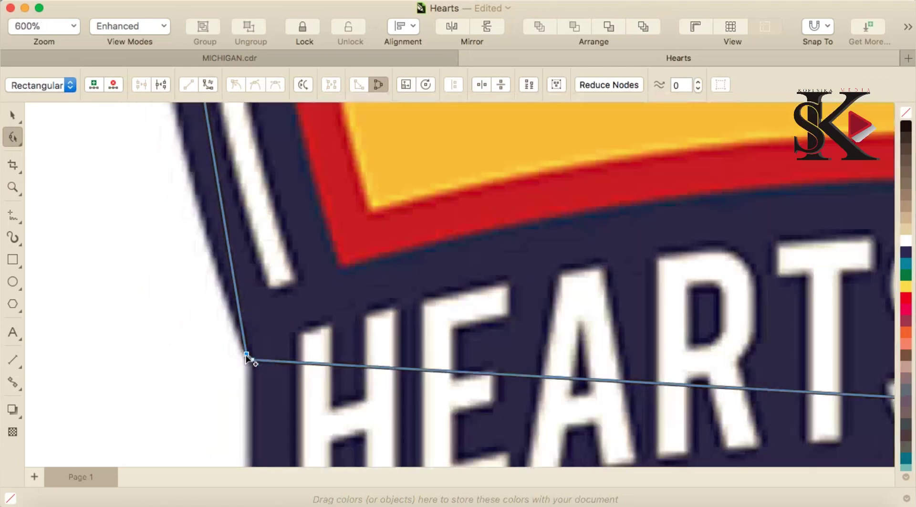
- Realign the outline's lower-right node with the junction of the shield's right side and the banner
scroll(241, 322, "up", 4)
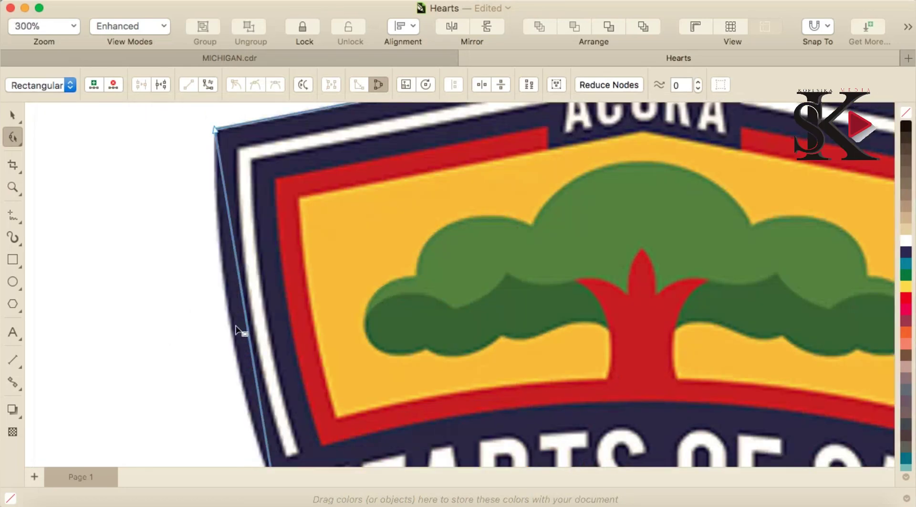
scroll(240, 322, "down", 4)
scroll(444, 379, "up", 2)
left_click_drag(437, 390, 408, 370)
scroll(73, 340, "down", 2)
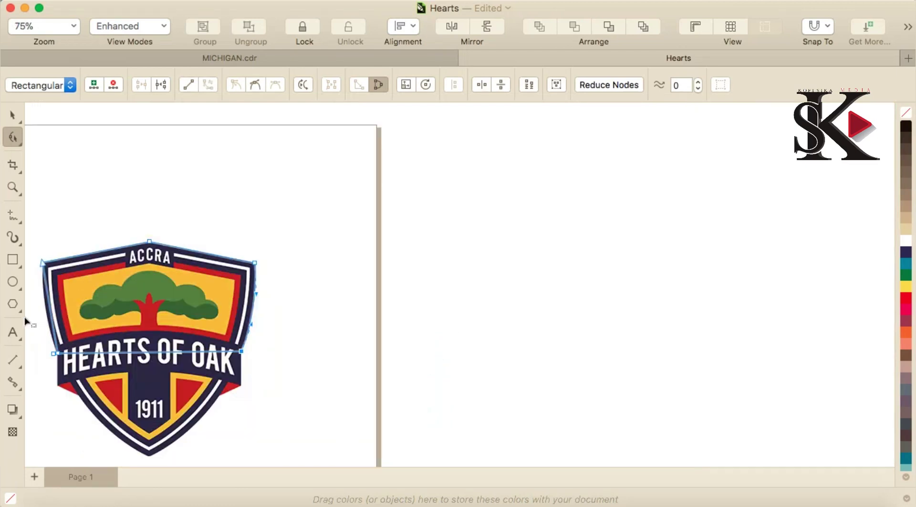
- Convert the outline's left side to a curve and bend it along the shield's left edge above the banner
scroll(26, 319, "up", 2)
scroll(53, 326, "up", 2)
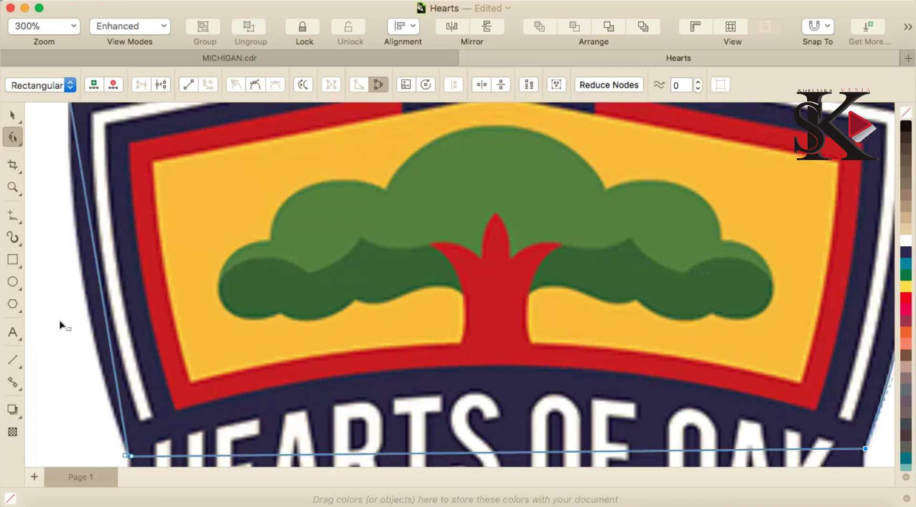
right_click(103, 300)
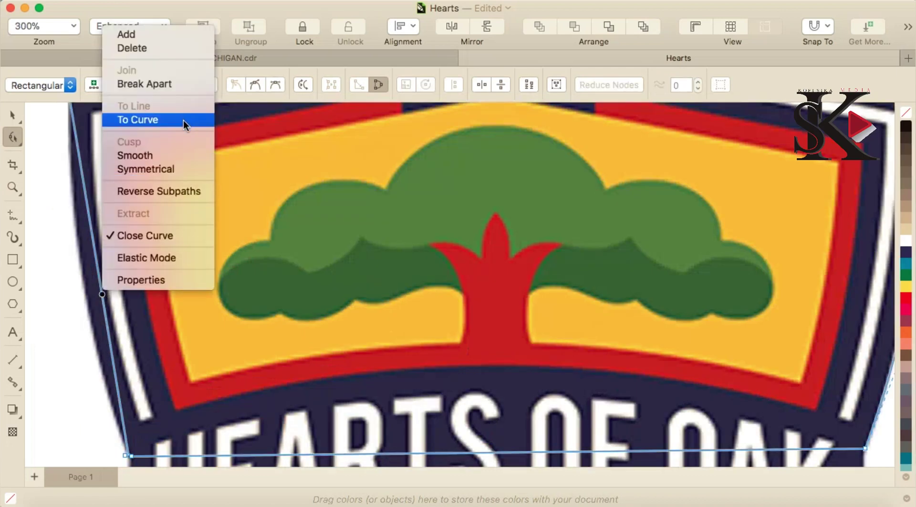
left_click(184, 120)
left_click(103, 295)
left_click_drag(104, 294, 83, 292)
scroll(129, 321, "down", 3)
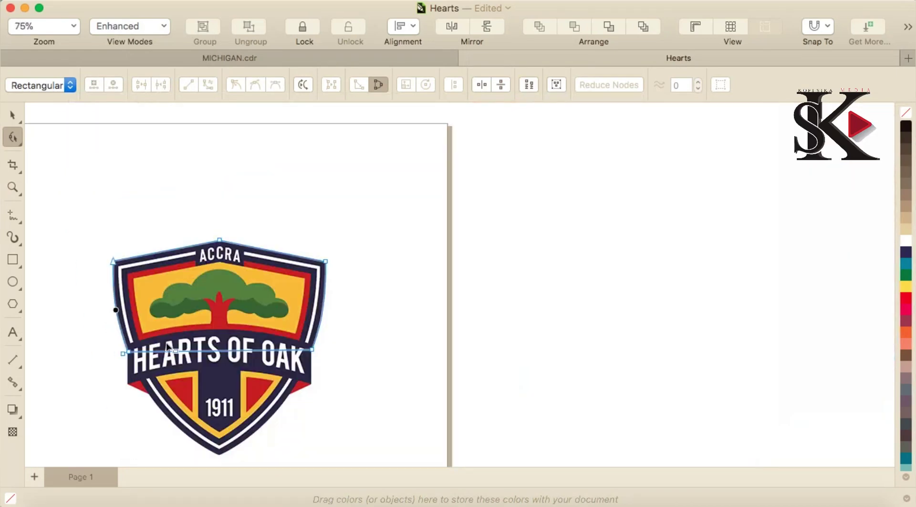
- Pull the outline's spare lower-left node down to the banner's lower-left corner
scroll(130, 382, "up", 4)
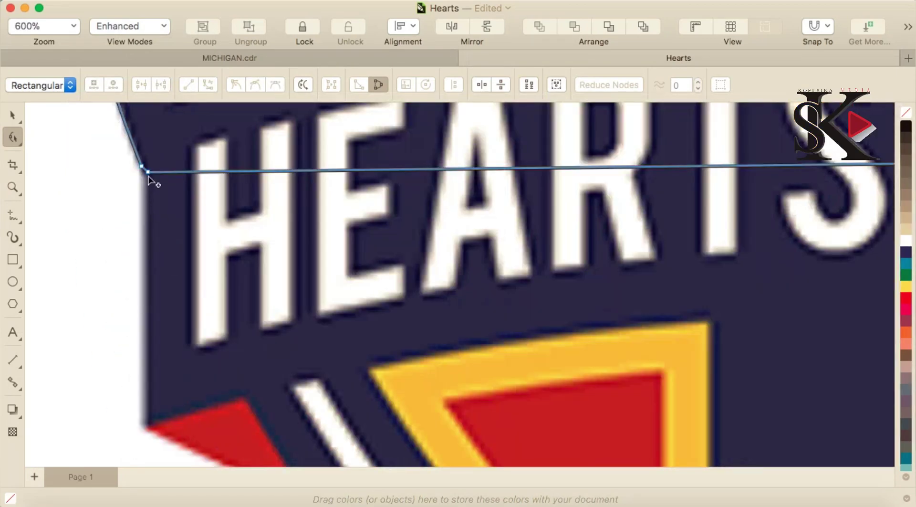
left_click_drag(148, 173, 148, 425)
scroll(149, 424, "down", 2)
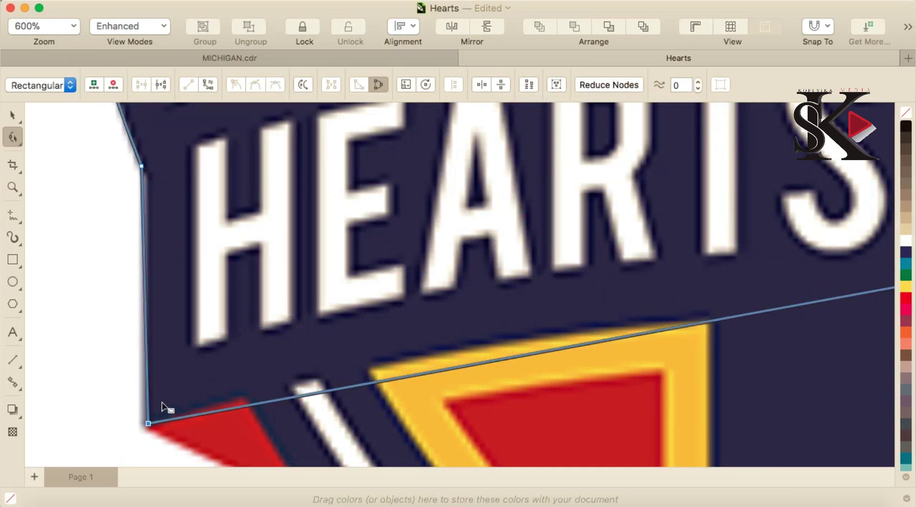
scroll(168, 407, "down", 2)
scroll(166, 400, "down", 3)
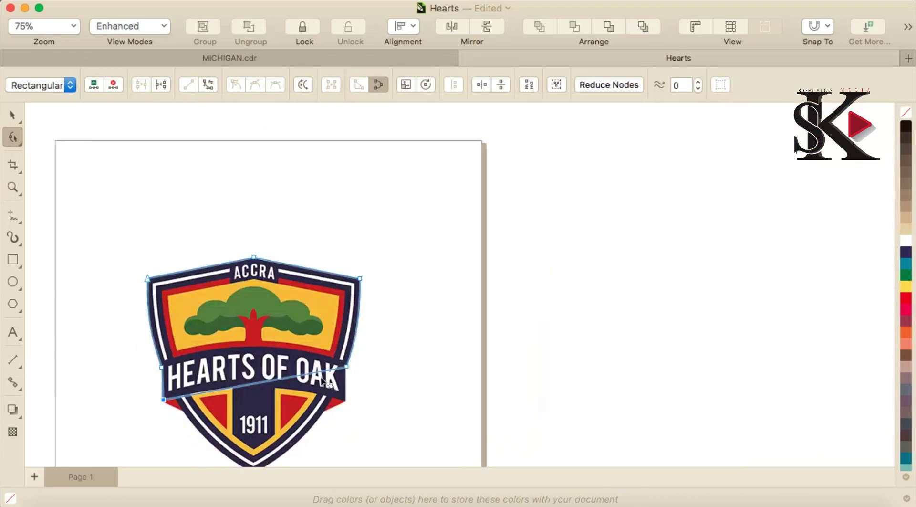
- Add a node near the outline's lower-right end and place it on the banner's lower-right corner
scroll(329, 380, "up", 2)
scroll(348, 407, "down", 2)
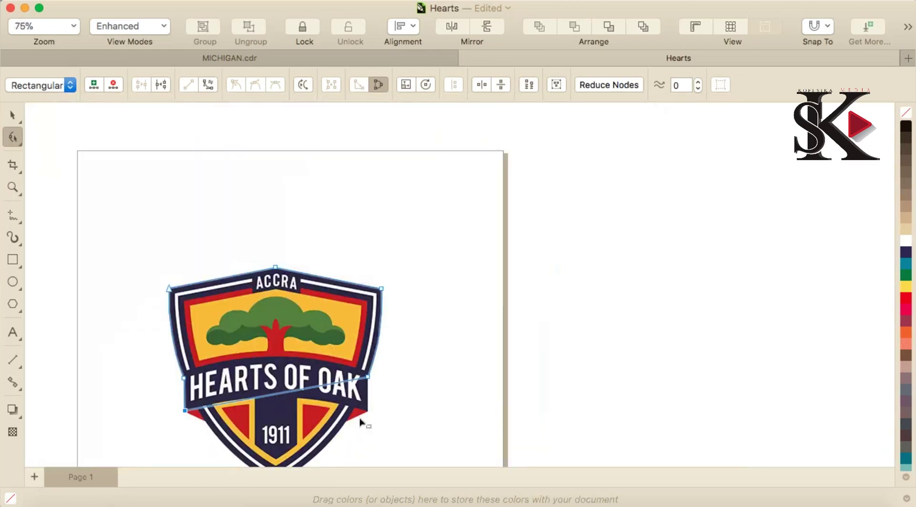
scroll(361, 423, "up", 2)
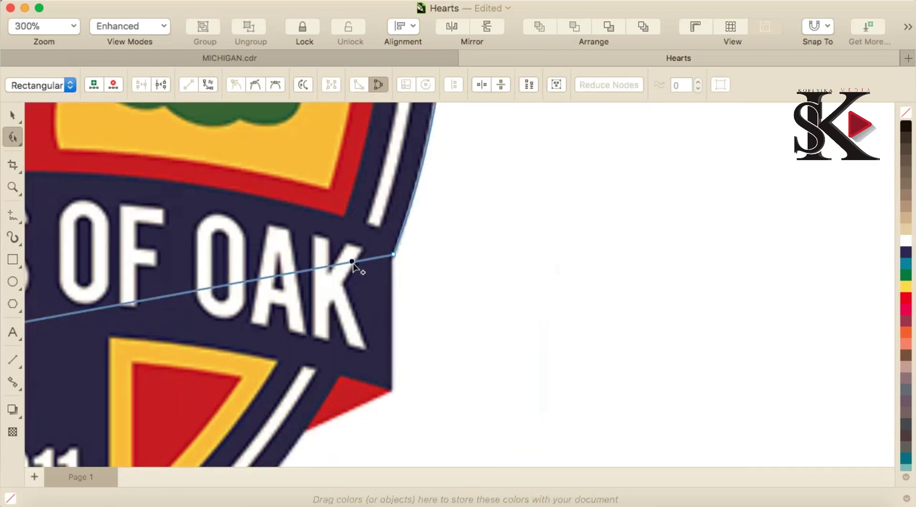
left_click_drag(359, 264, 396, 398)
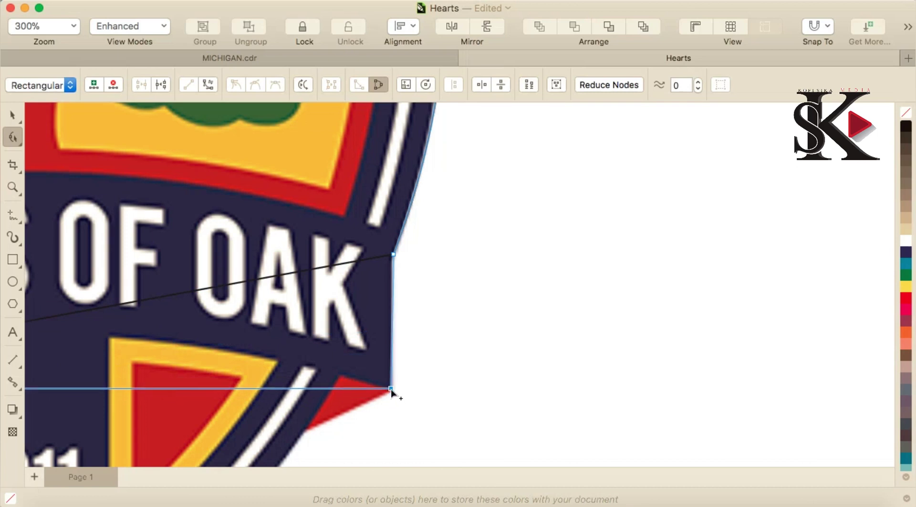
- Add a node on each side of the bottom line and fit them to the notches where the banner meets the lower shield
scroll(353, 382, "up", 1)
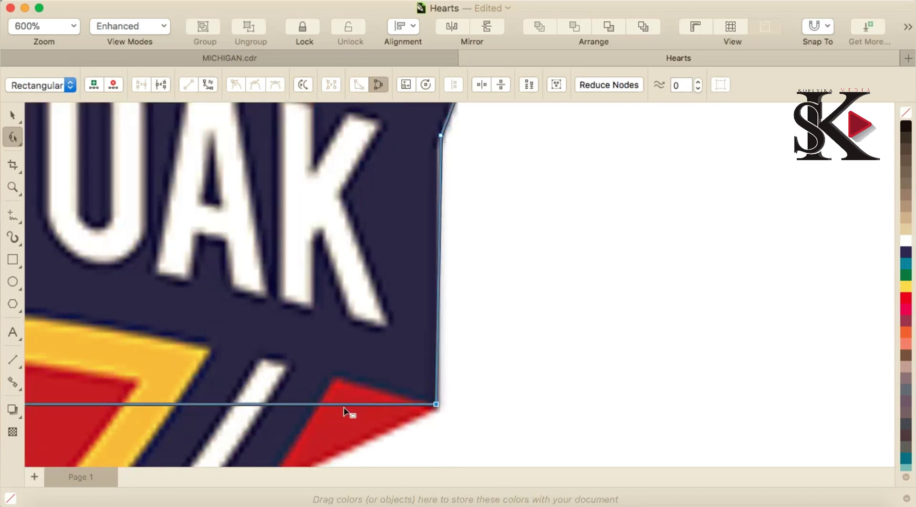
left_click_drag(344, 404, 335, 382)
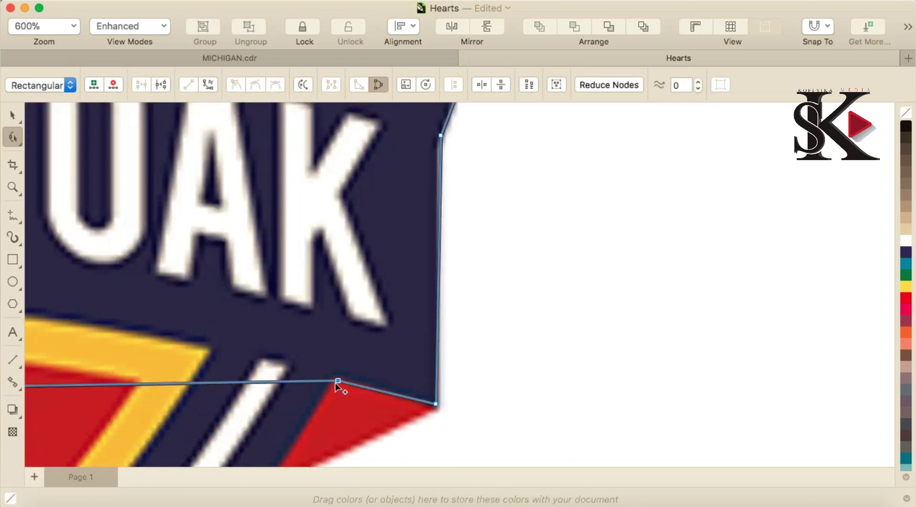
scroll(336, 383, "down", 2)
scroll(335, 382, "down", 1)
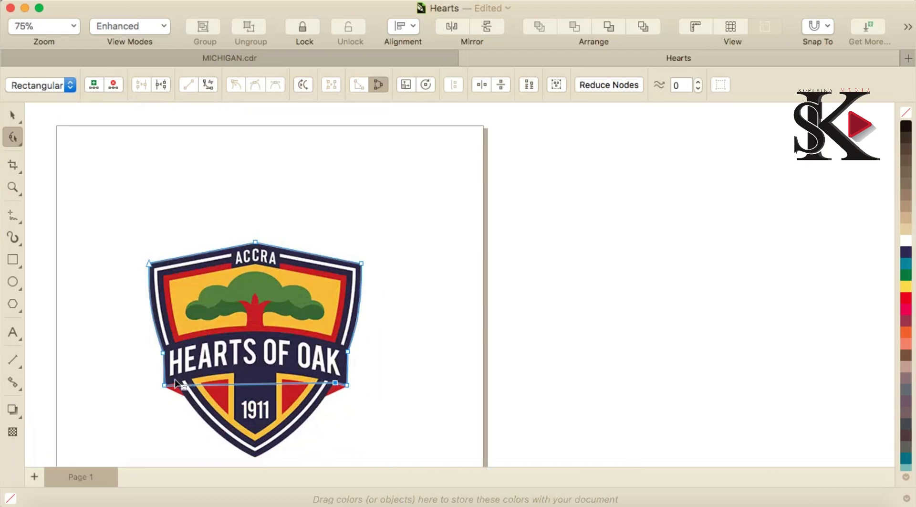
scroll(174, 379, "up", 3)
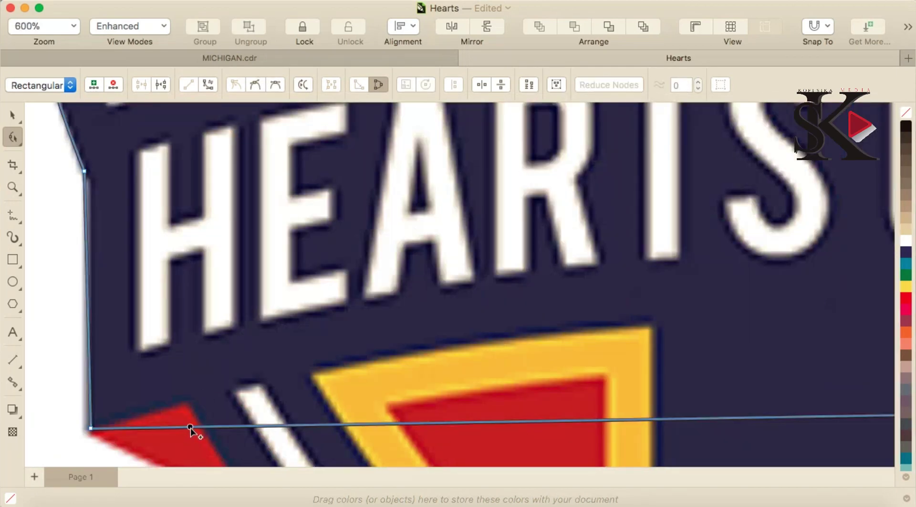
left_click_drag(190, 428, 195, 409)
scroll(195, 409, "down", 4)
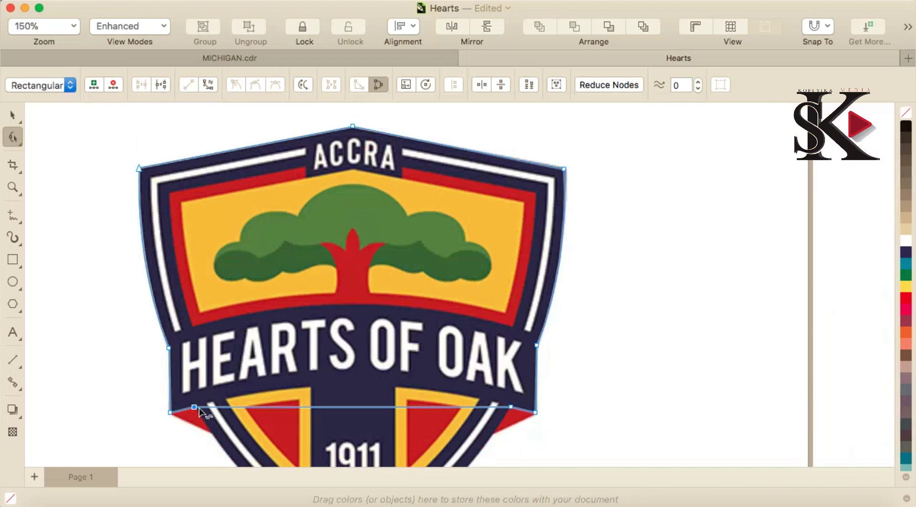
- Add a node in the middle of the bottom line and move it to the shield's bottom tip
scroll(209, 441, "up", 3)
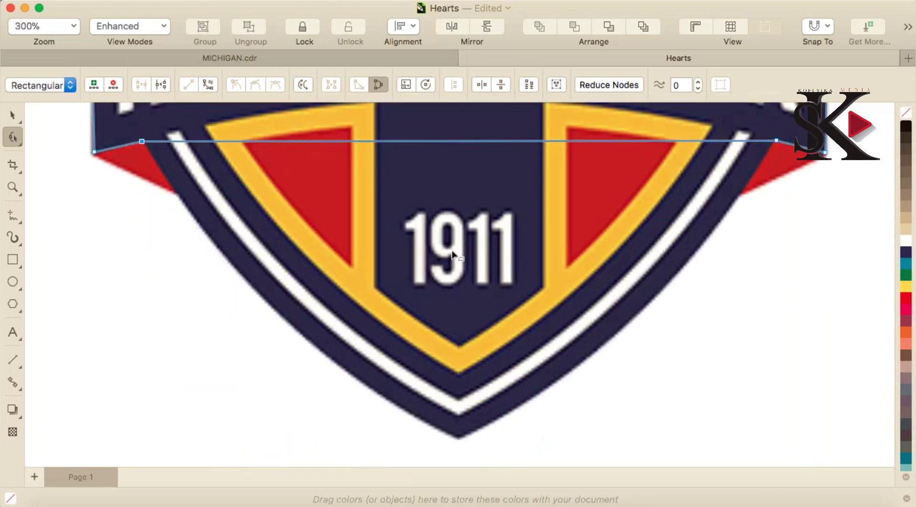
double_click(473, 141)
left_click_drag(473, 141, 467, 391)
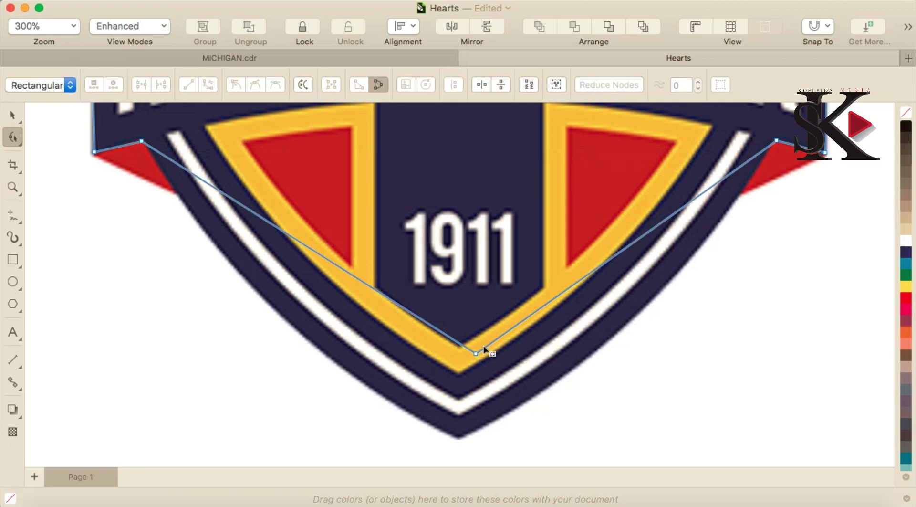
left_click_drag(476, 355, 461, 439)
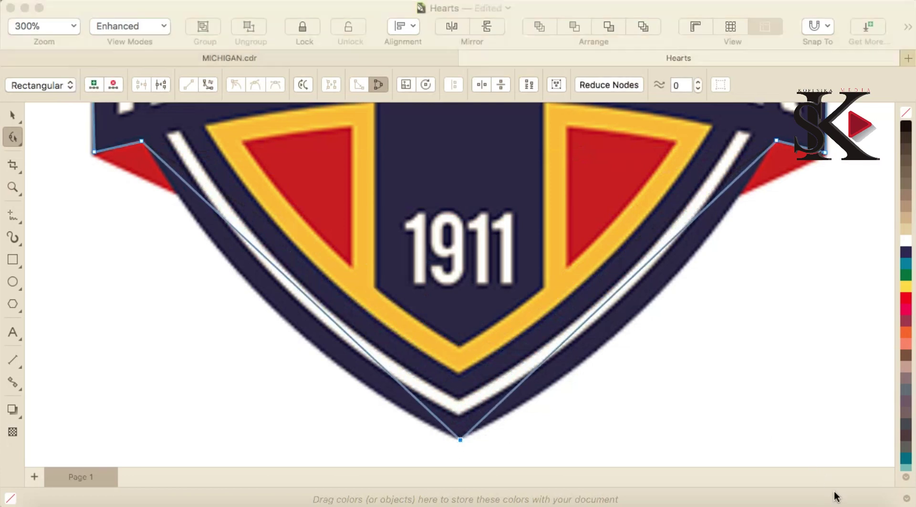
- Convert the outline's lower-right segment to a curve and bend it along the shield's lower-right edge
right_click(597, 310)
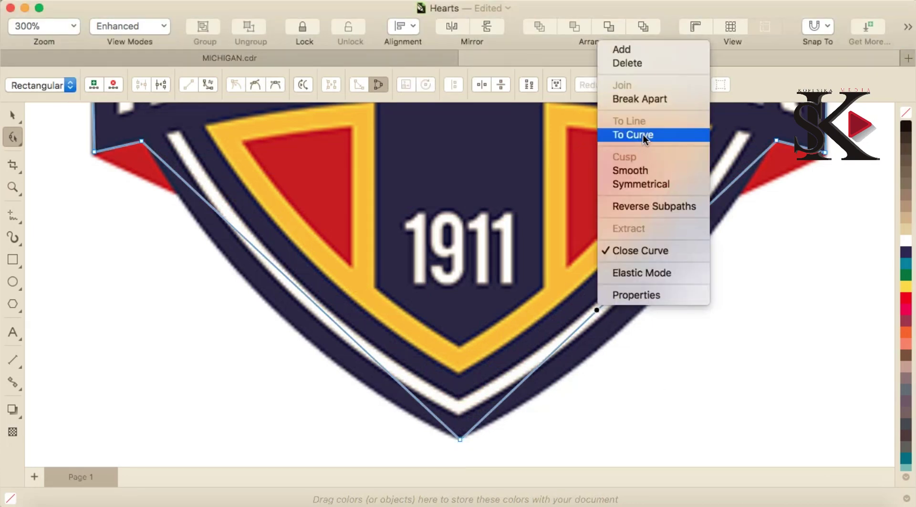
left_click(643, 135)
left_click(588, 323)
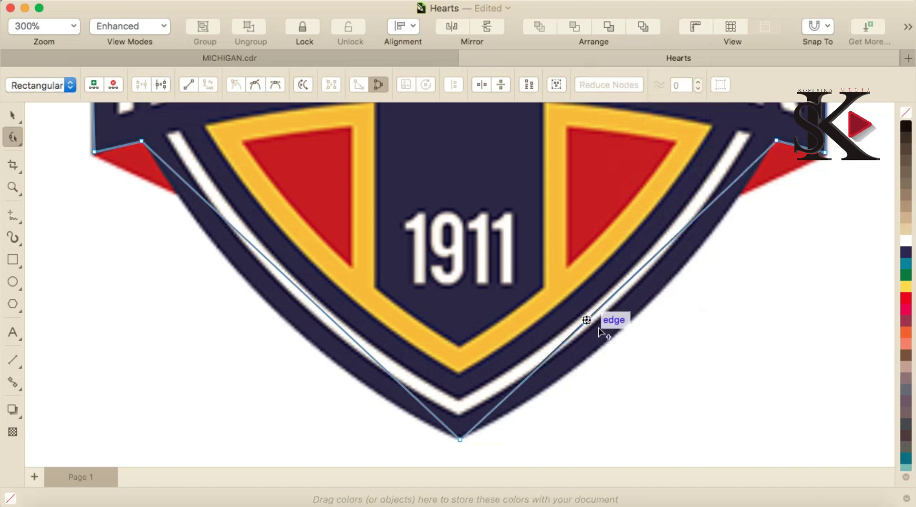
left_click_drag(597, 317, 613, 339)
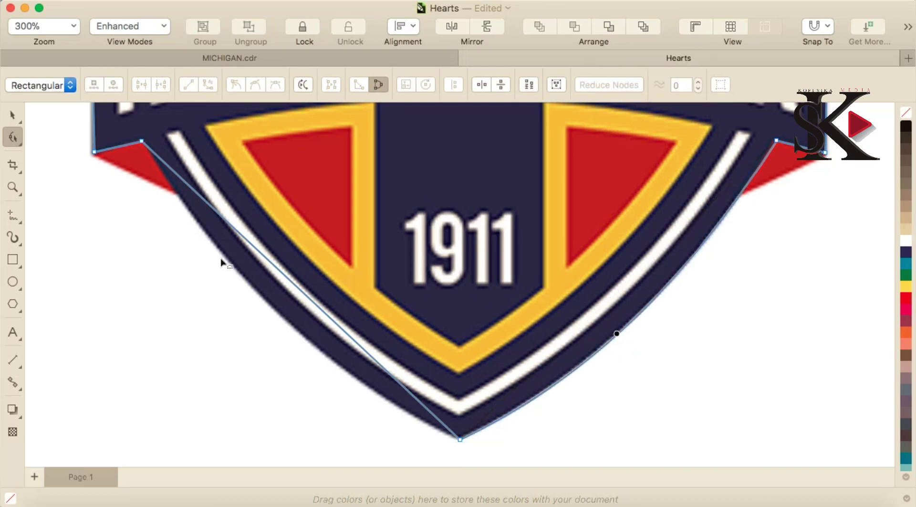
- Convert the outline's lower-left segment to a curve and bend it along the shield's lower-left edge
right_click(260, 257)
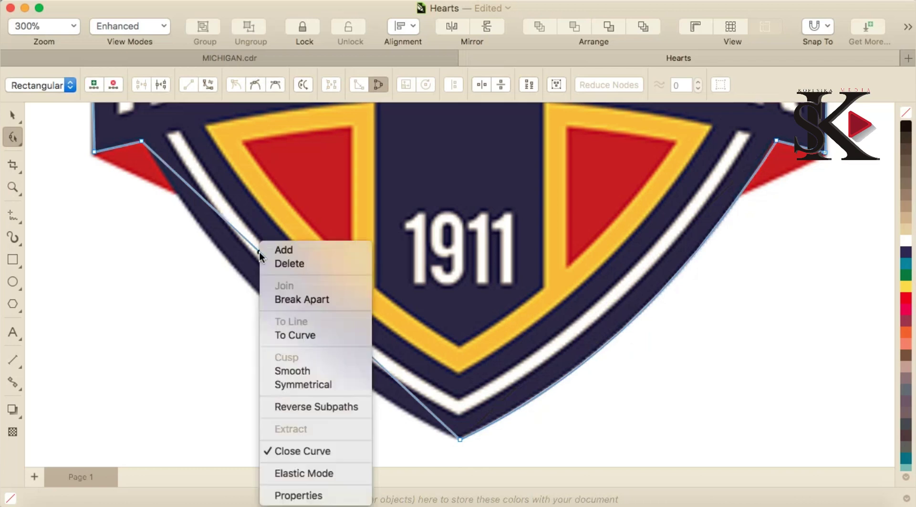
left_click(297, 337)
left_click_drag(322, 314, 300, 327)
scroll(299, 319, "down", 2)
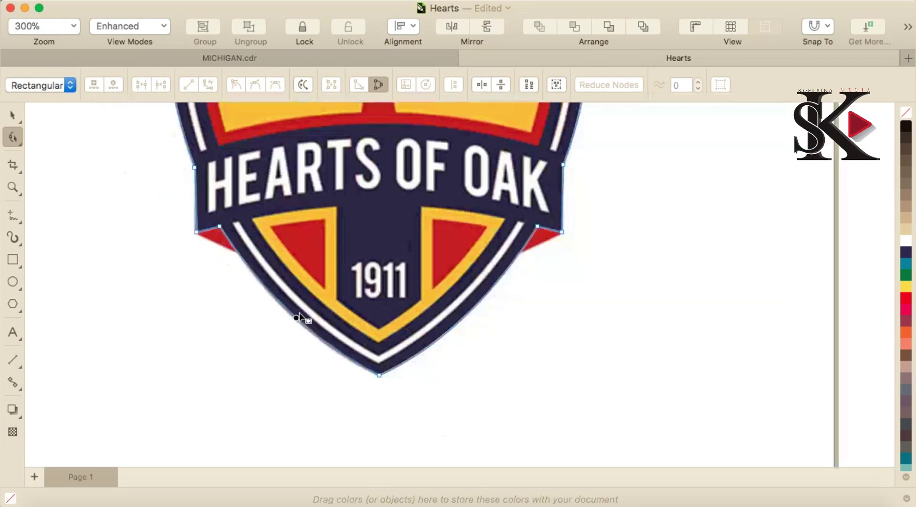
scroll(300, 318, "down", 2)
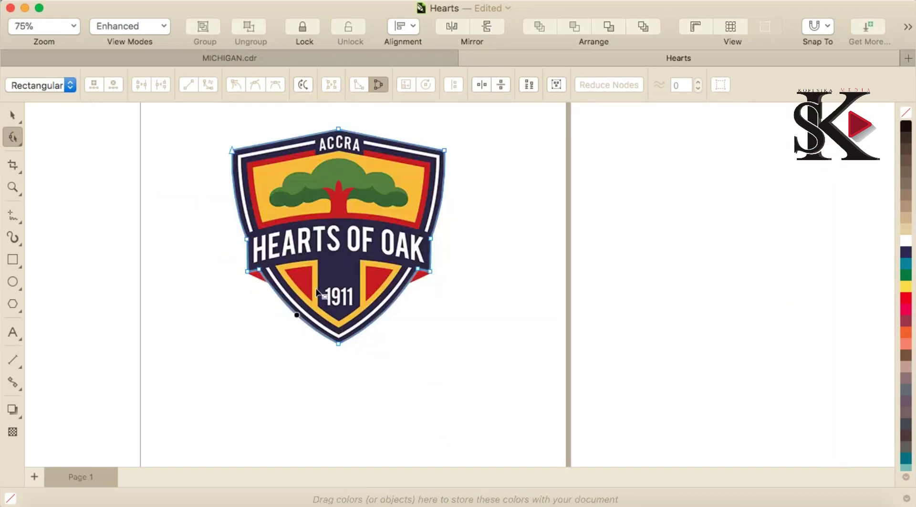
scroll(318, 291, "up", 2)
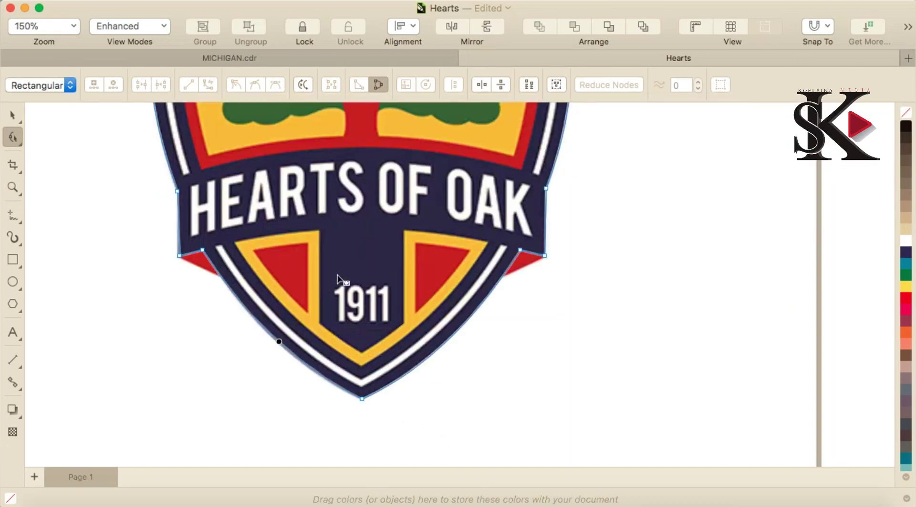
- Draw a small rectangle over the red ribbon fold below the banner's lower-left corner
left_click(12, 260)
scroll(168, 257, "up", 4)
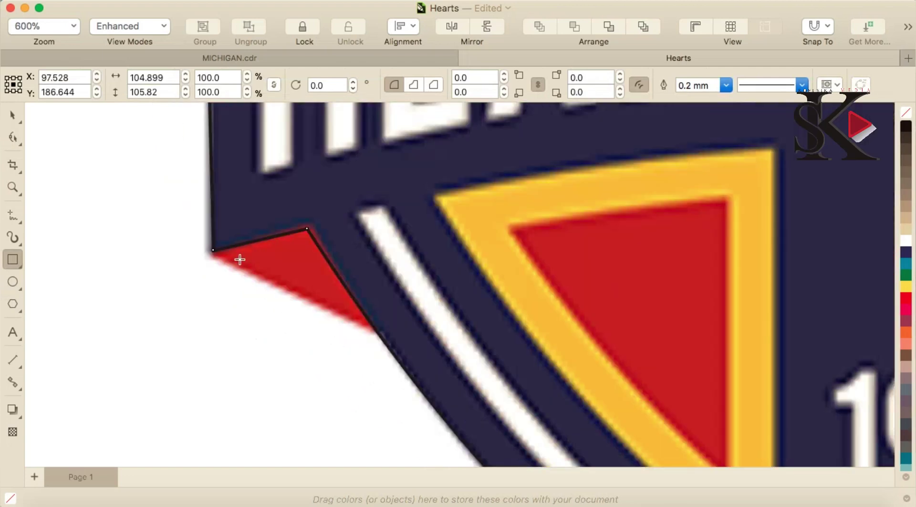
left_click_drag(240, 258, 286, 292)
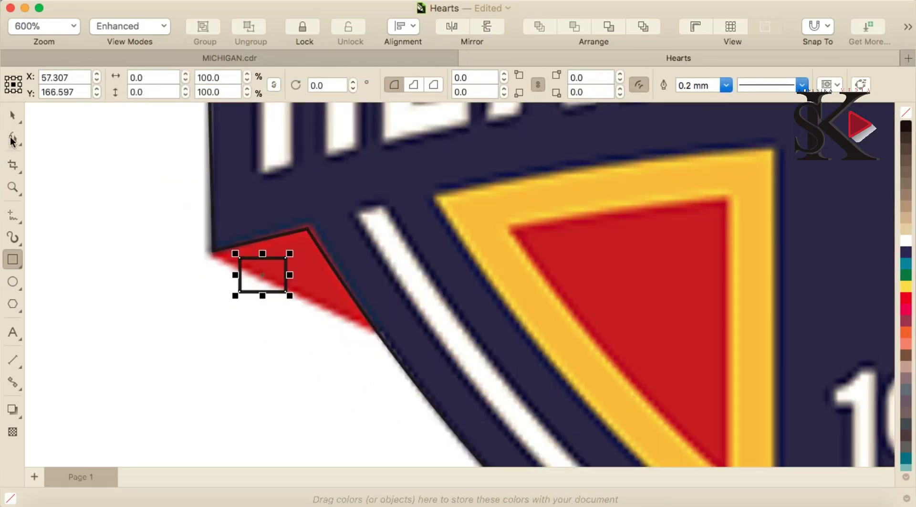
- Convert the small rectangle to curves and move its upper-right node to the top corner of the red ribbon fold
left_click(11, 139)
right_click(264, 273)
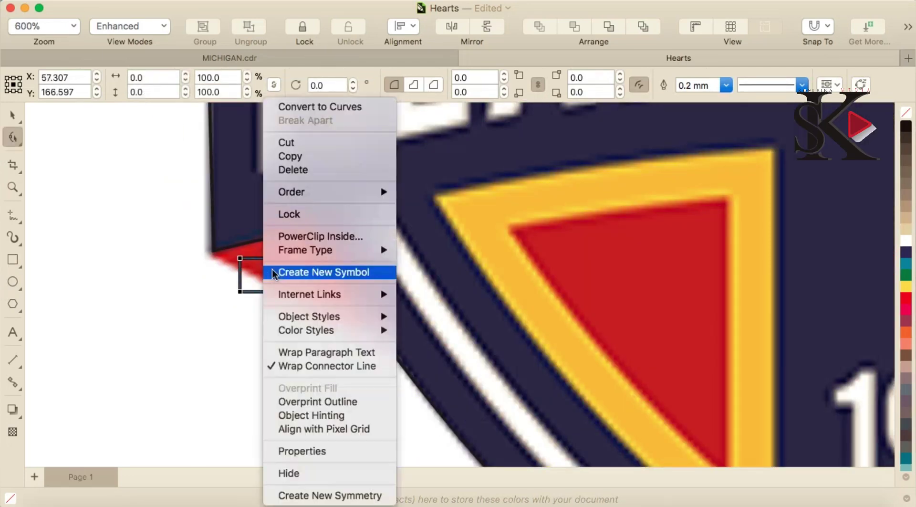
left_click(320, 107)
mouse_move(285, 261)
left_mouse_down()
mouse_move(307, 230)
mouse_move(297, 246)
left_mouse_up()
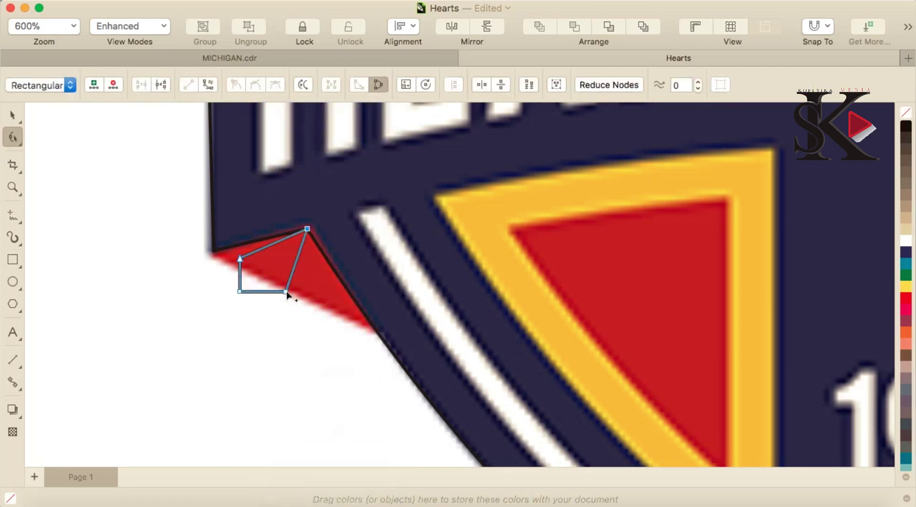
left_click(356, 321)
left_click(286, 293)
key("Delete")
key("super+z")
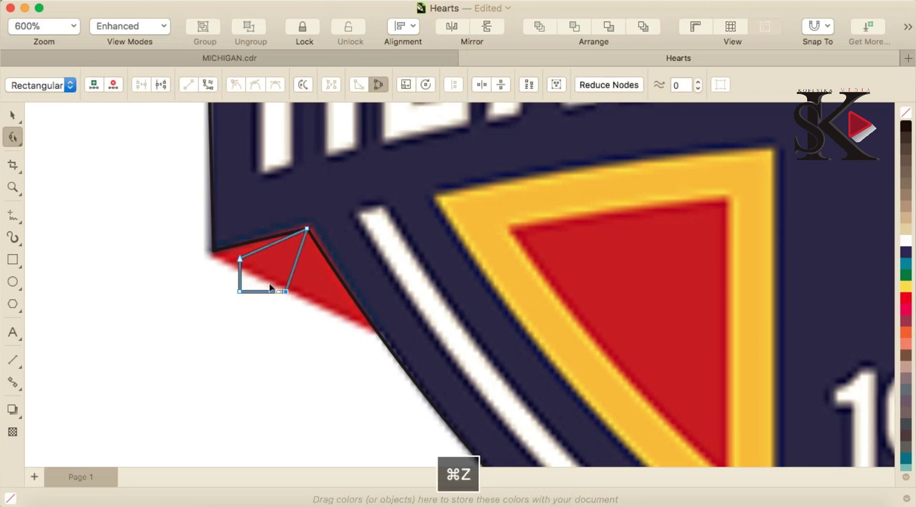
- Move the shape's lower-right node to the red fold's lower tip, where it meets the shield edge
left_click_drag(285, 295, 337, 312)
left_click(356, 325)
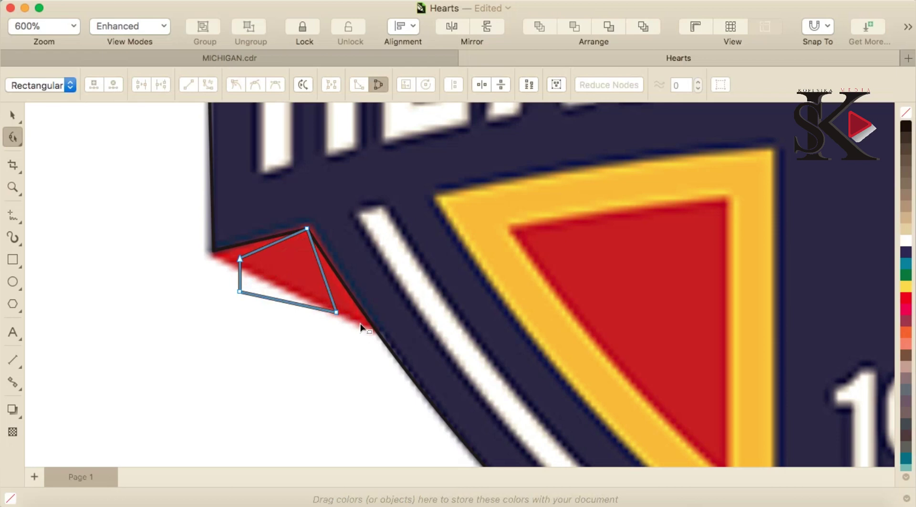
scroll(375, 310, "up", 2)
left_click(301, 311)
left_click_drag(301, 310, 380, 343)
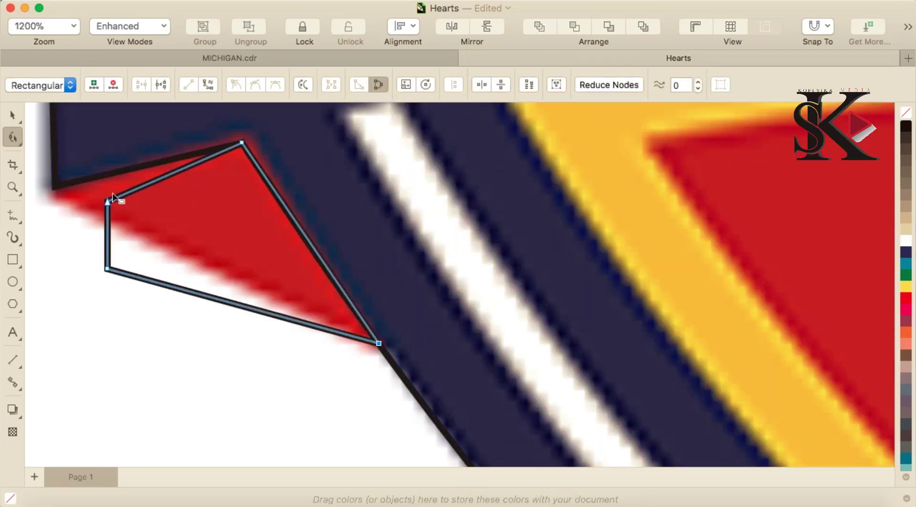
- Move the upper-left node to the banner's lower-left corner and delete the leftover lower-left node to leave a triangle
left_click_drag(107, 202, 51, 193)
right_click(106, 270)
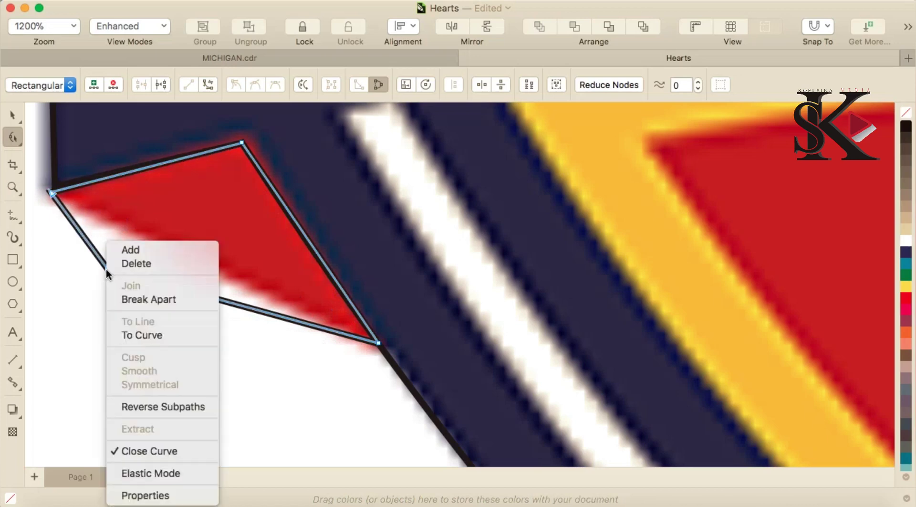
left_click(141, 262)
- Duplicate the fold triangle and place the mirrored copy near the red ribbon fold at the banner's right end
scroll(162, 258, "down", 8)
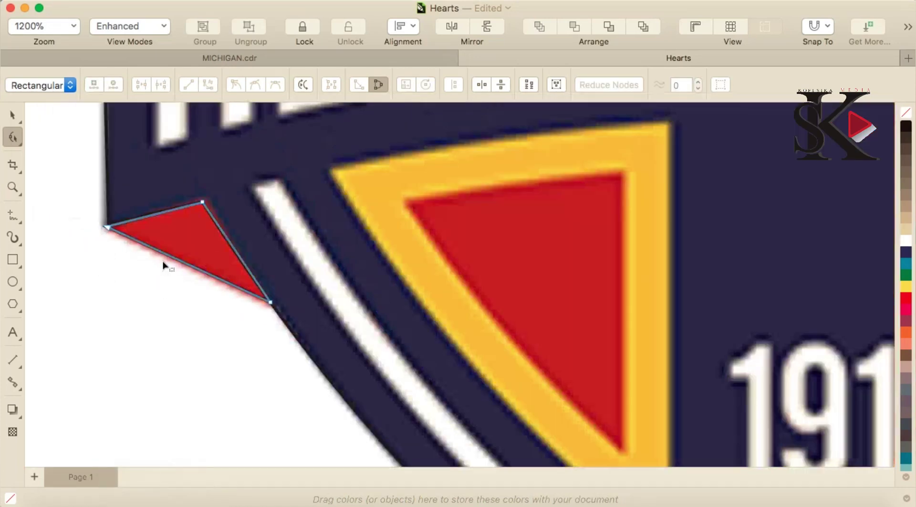
left_click(13, 117)
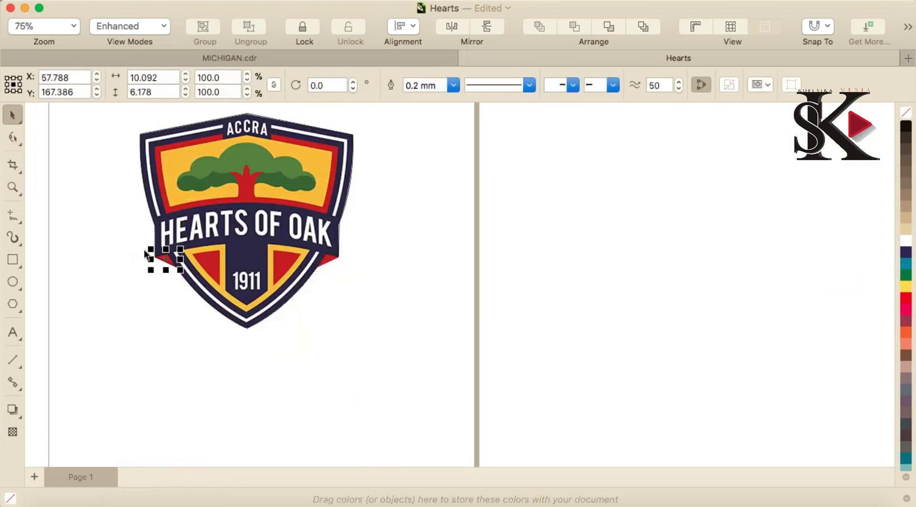
key("super+c")
key("super+v")
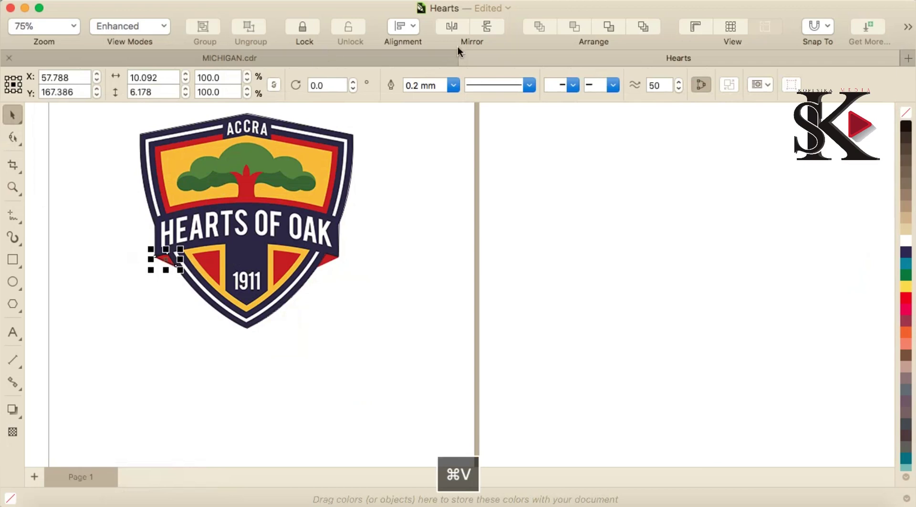
left_click(453, 26)
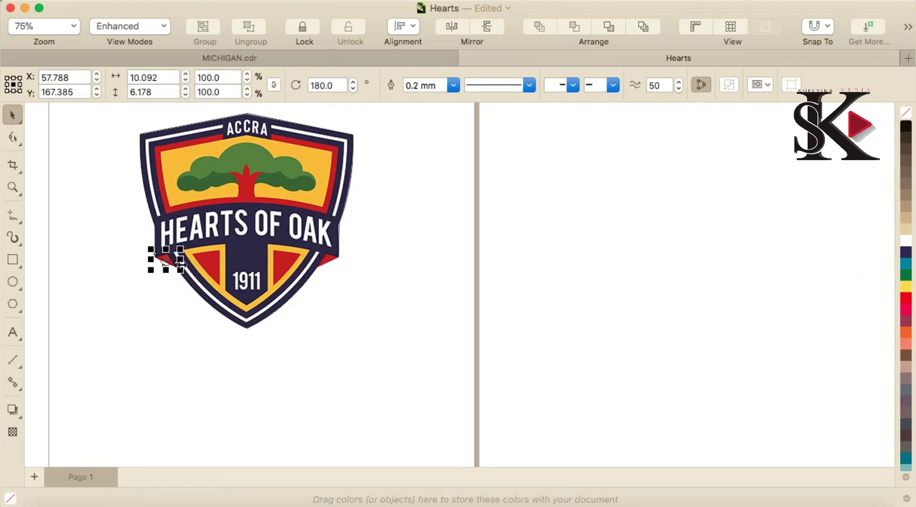
scroll(180, 264, "up", 4)
left_click_drag(128, 253, 731, 271)
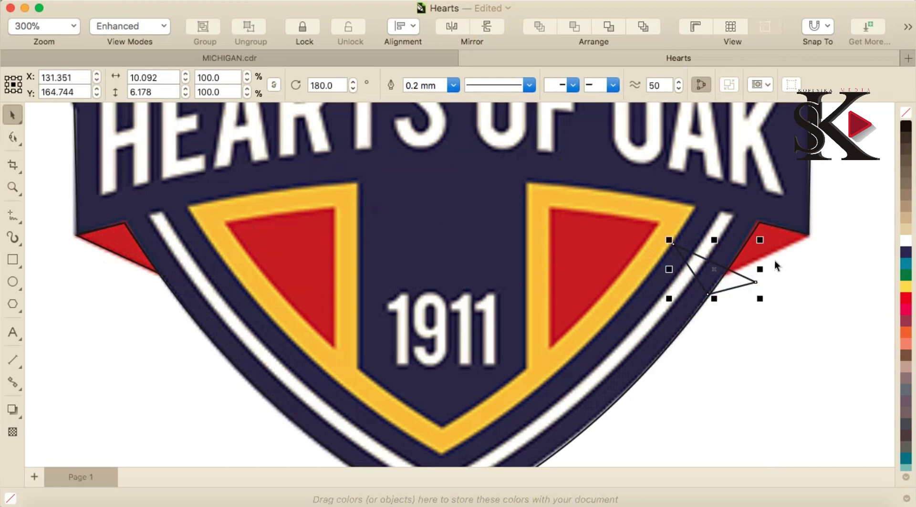
- Rotate the triangle copy to about 72° and move it over the right red ribbon fold
scroll(775, 265, "up", 2)
left_click(698, 301)
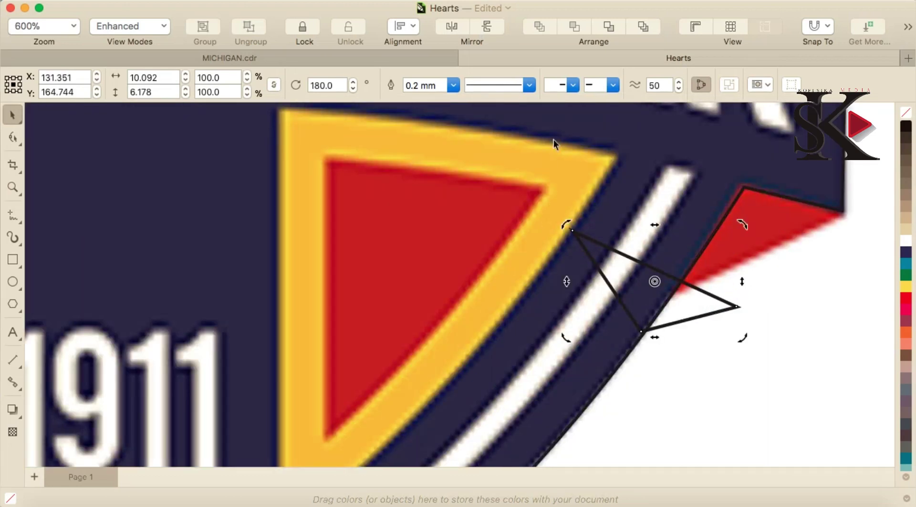
left_click_drag(744, 222, 668, 328)
left_click(644, 306)
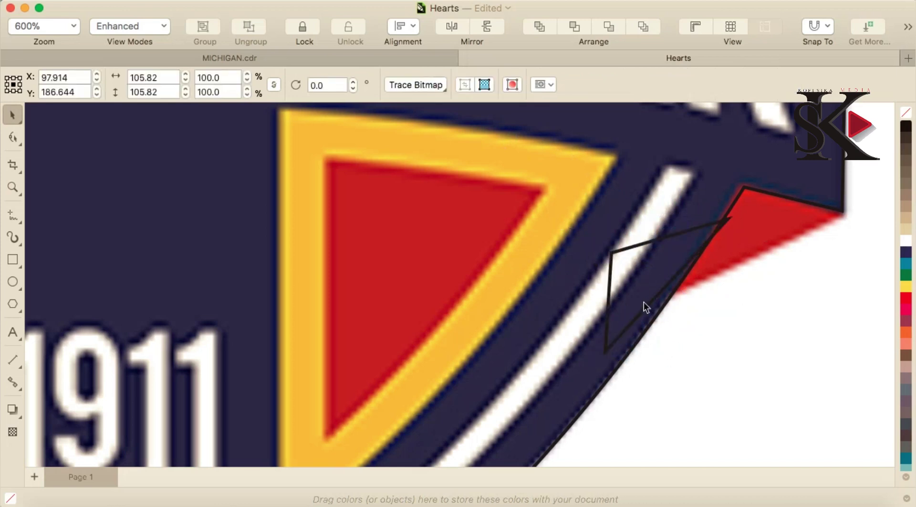
left_click(620, 266)
left_click(619, 266)
left_click(620, 266)
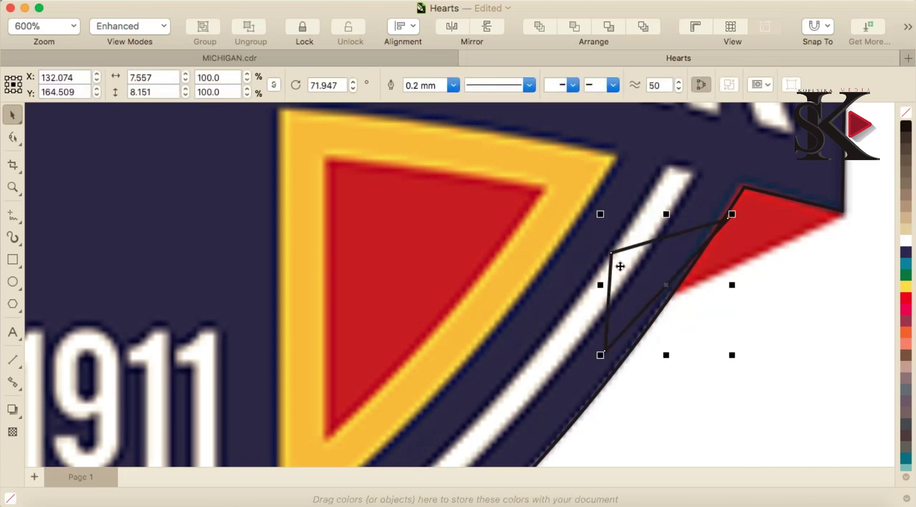
left_click_drag(691, 250, 785, 227)
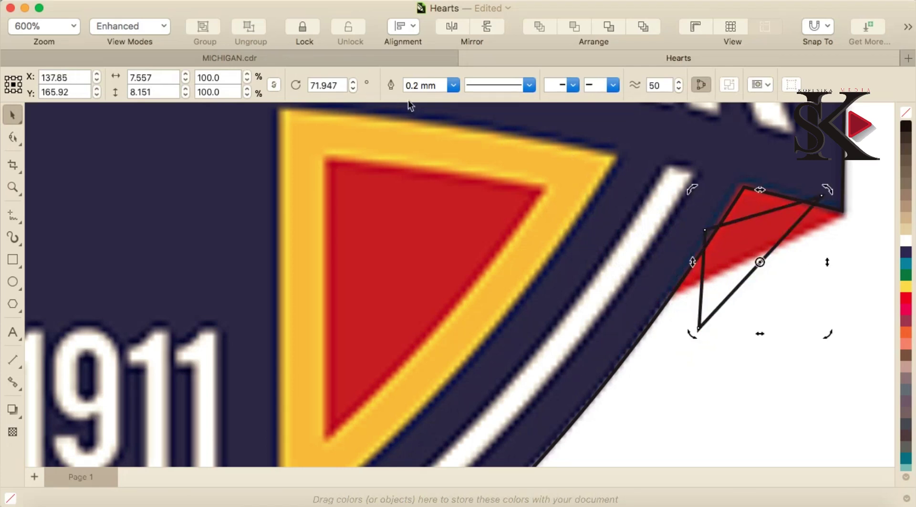
left_click(485, 31)
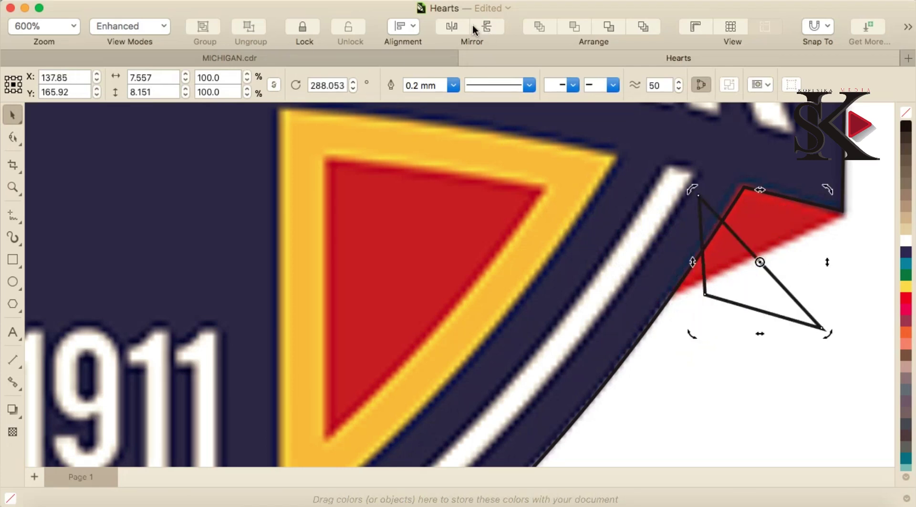
left_click(454, 27)
left_click(454, 27)
left_click(484, 26)
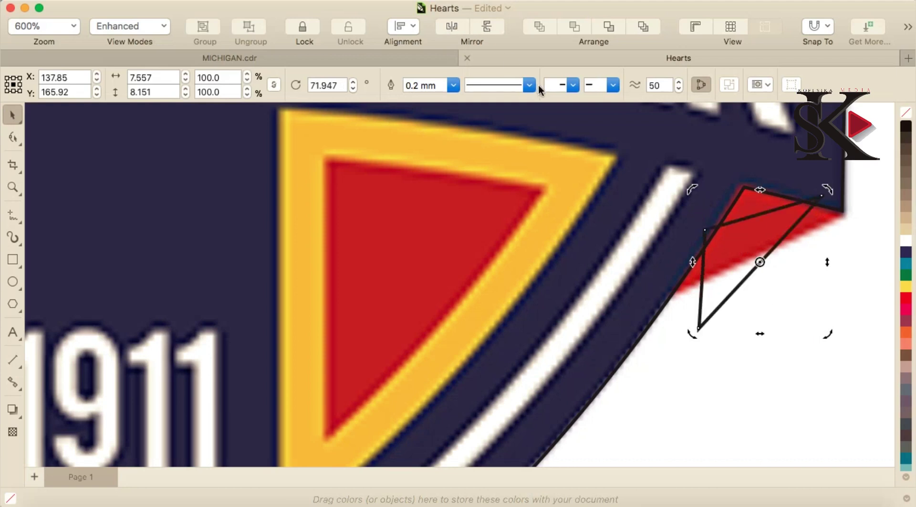
- Rotate the triangle copy to about 50° and reposition it to line up with the right red ribbon fold
left_click_drag(744, 227, 788, 217)
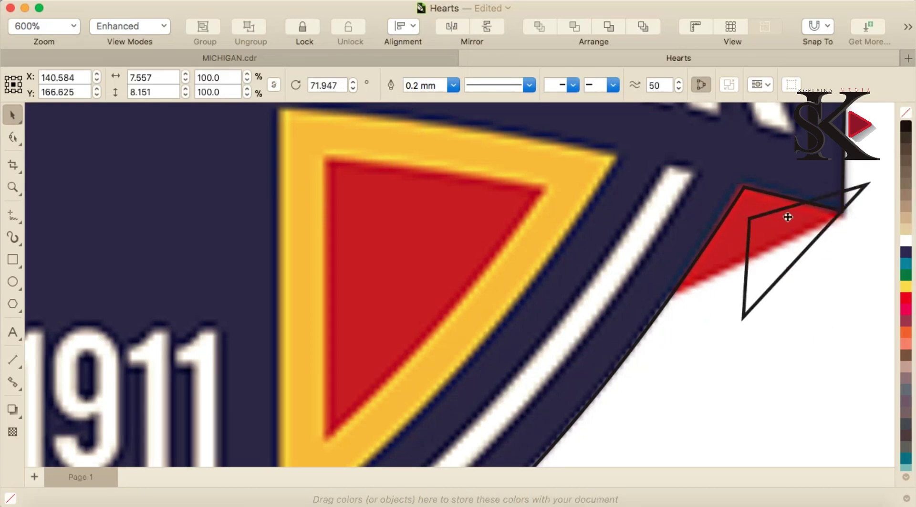
left_click(759, 264)
left_click_drag(737, 325, 718, 294)
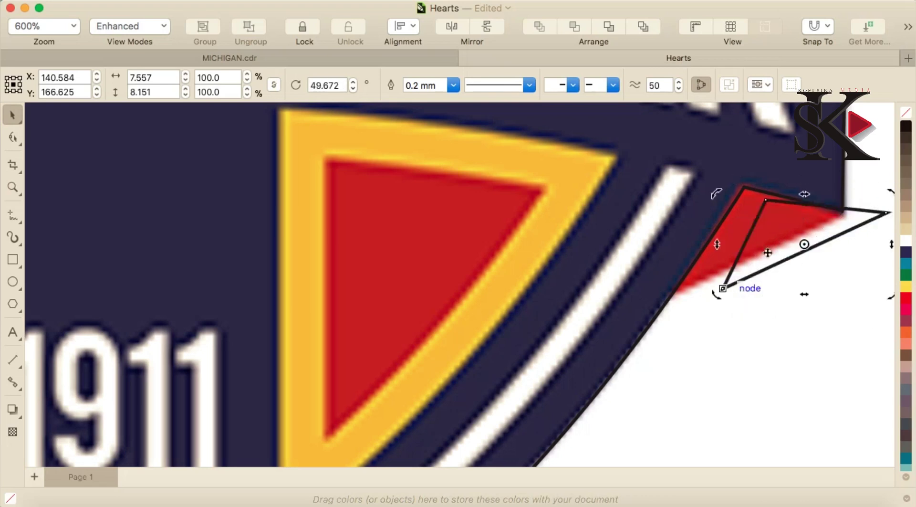
left_click_drag(786, 230, 754, 230)
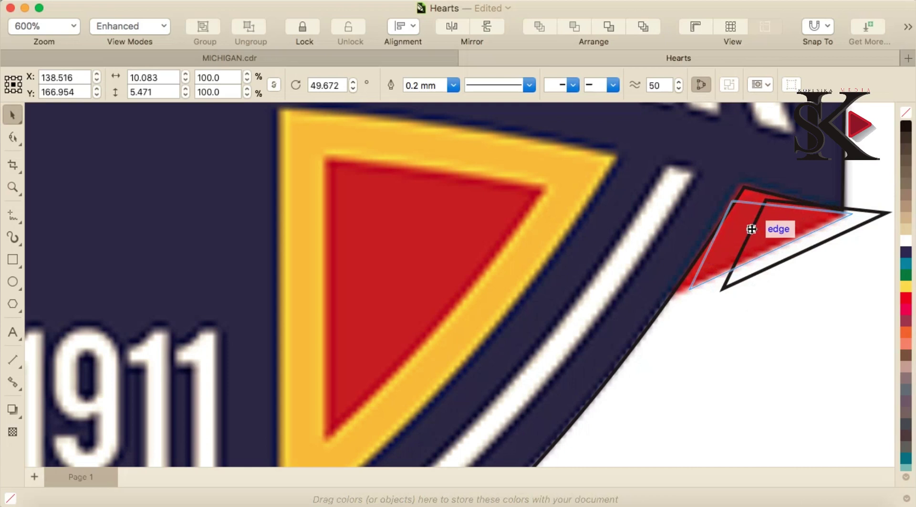
- Move the triangle copy's three nodes onto the corners of the right red ribbon fold
scroll(829, 213, "up", 2)
key("F10")
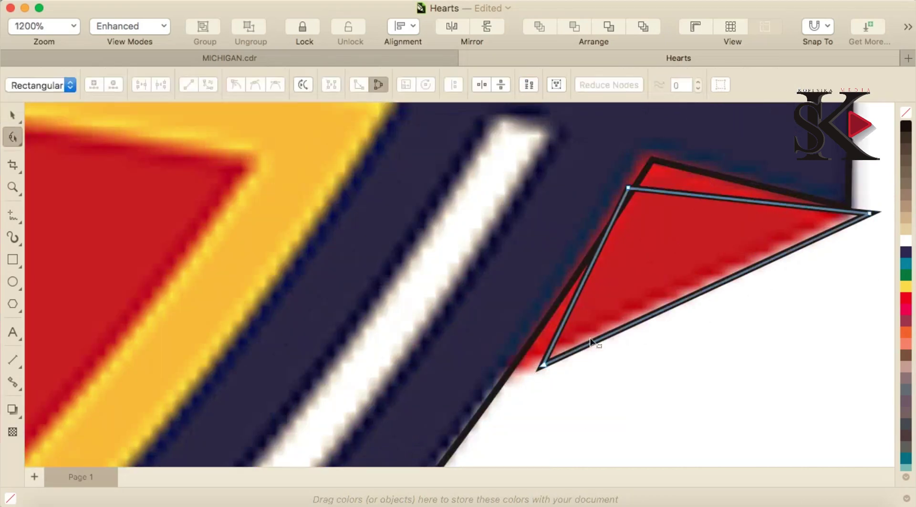
left_click_drag(544, 365, 517, 371)
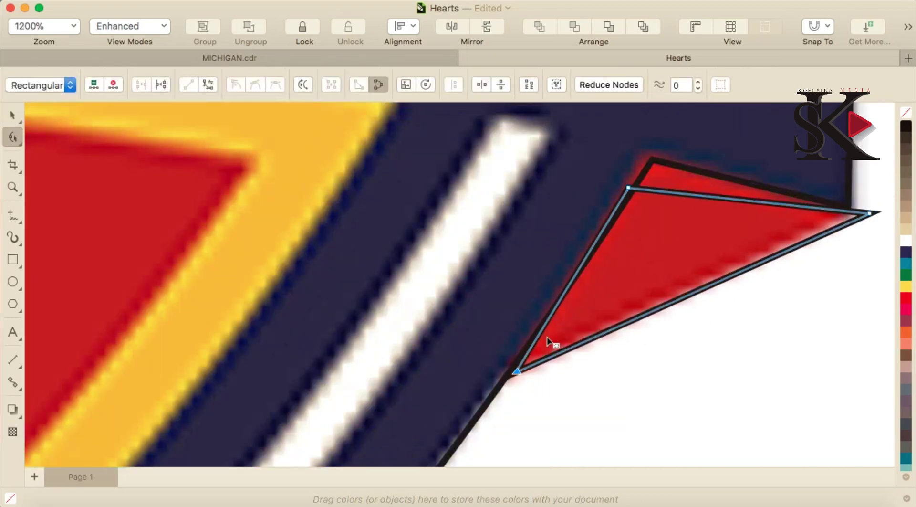
left_click(649, 177)
left_click(677, 215)
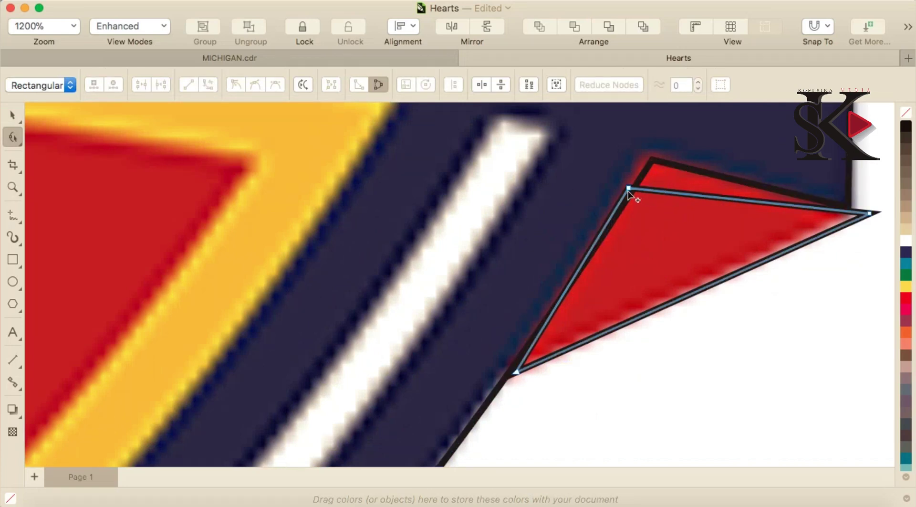
left_click_drag(629, 189, 652, 160)
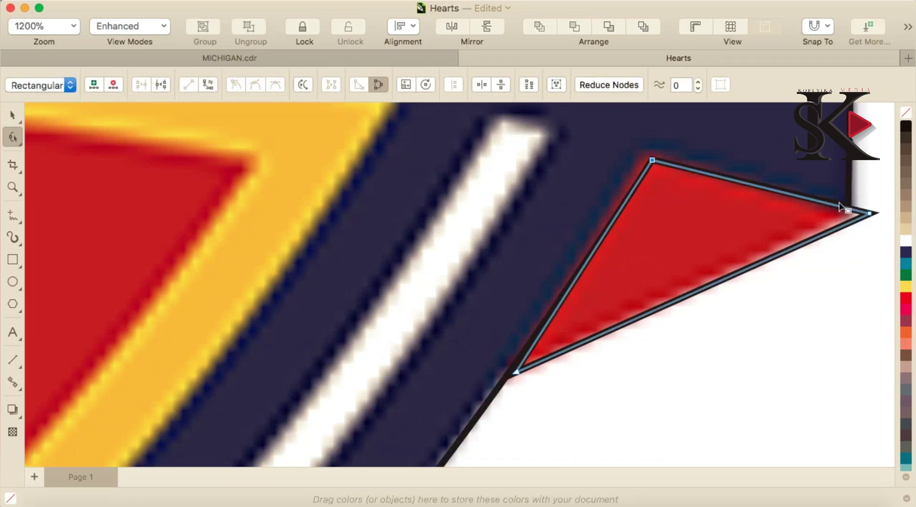
left_click_drag(870, 214, 848, 216)
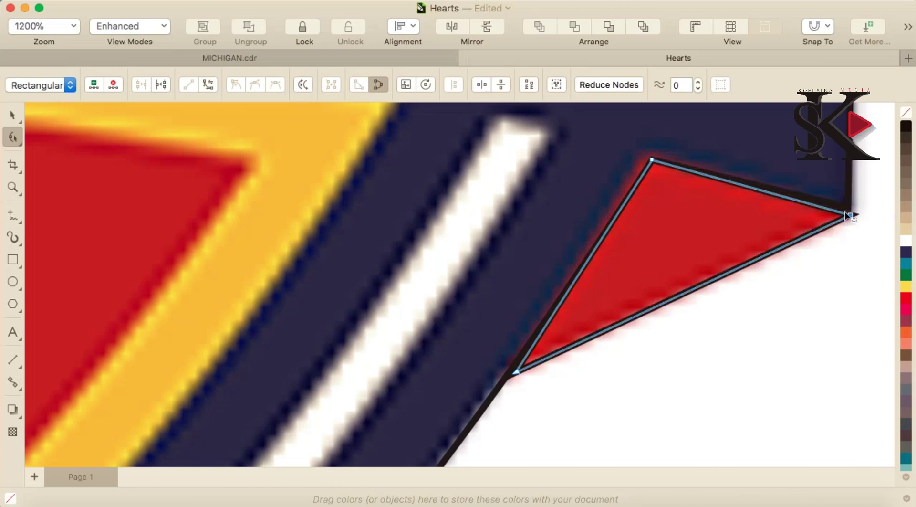
- Draw a rectangle about 11.3 by 5.2 mm above the 1911 text, overlapping the left yellow panel's inner edge
scroll(767, 271, "down", 5)
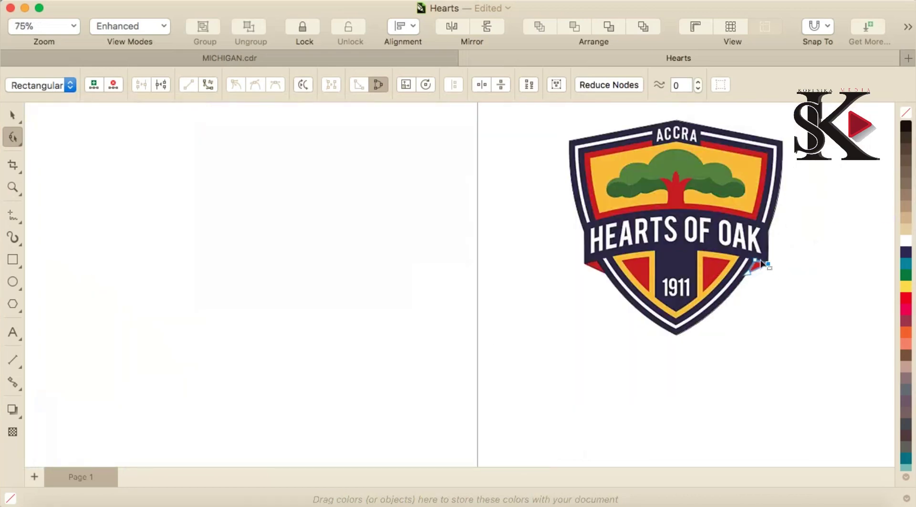
scroll(690, 308, "up", 4)
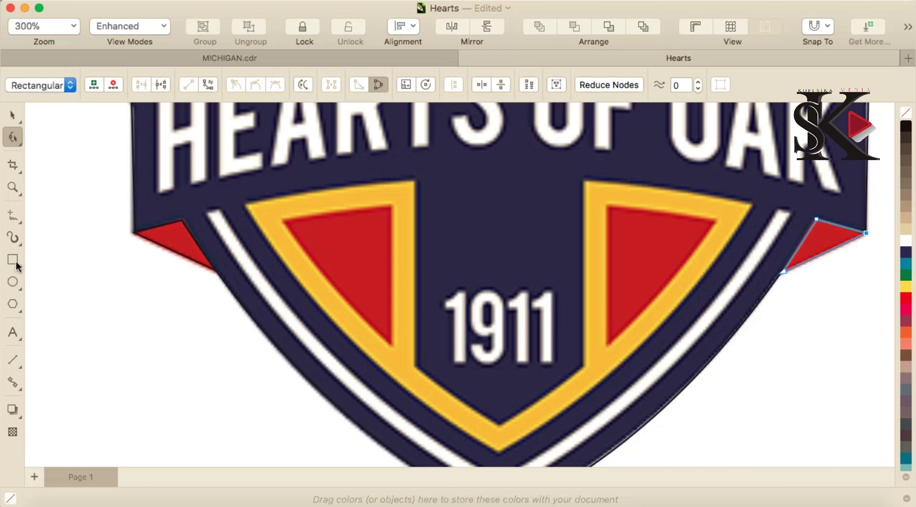
left_click(14, 261)
mouse_move(400, 213)
left_mouse_down()
mouse_move(523, 266)
mouse_move(489, 255)
left_mouse_up()
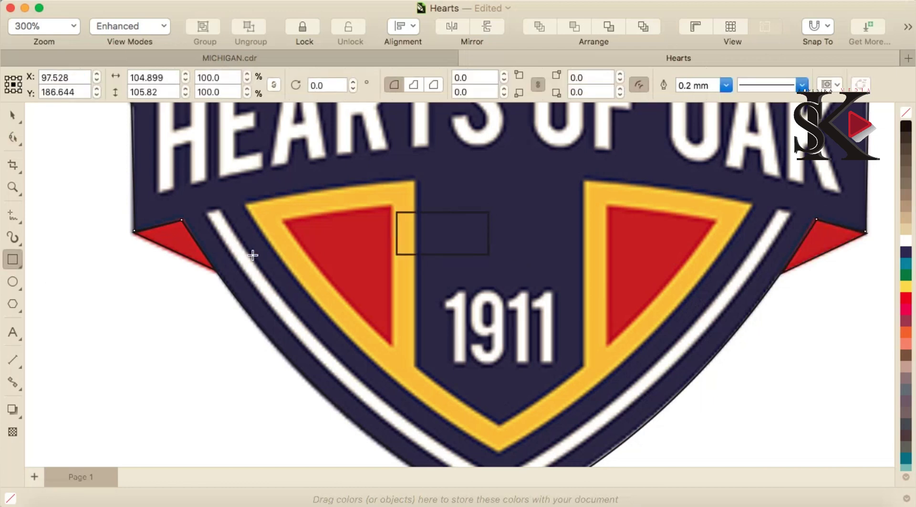
- Convert the new rectangle to curves and move its upper-left node to the left yellow panel's outer upper-left corner
left_click(7, 140)
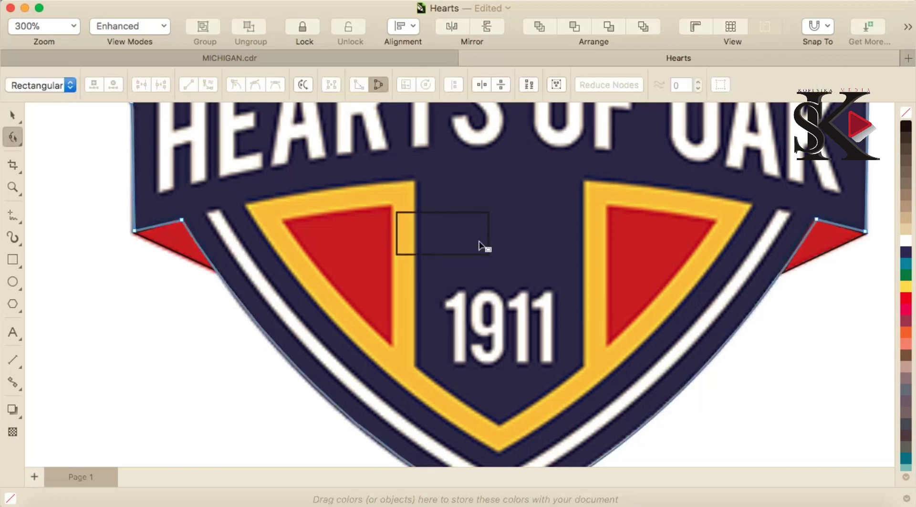
right_click(463, 233)
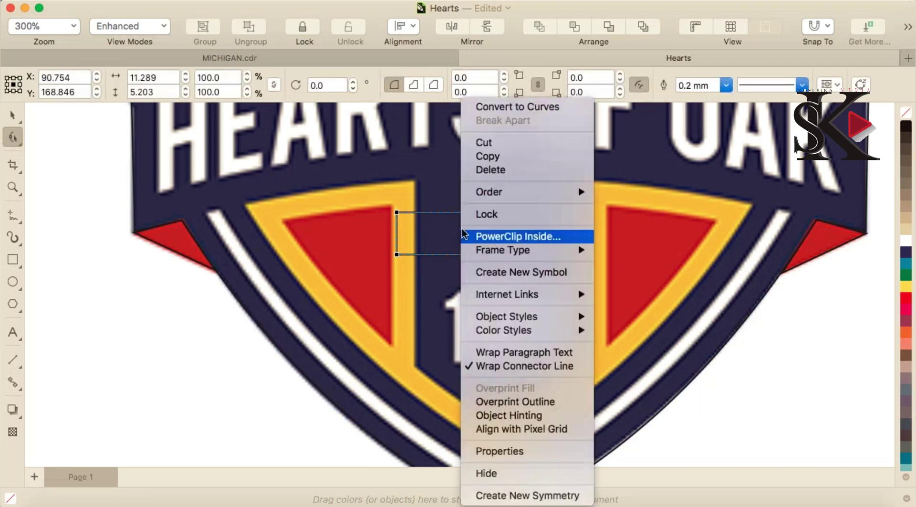
left_click(518, 107)
left_click_drag(397, 212, 275, 206)
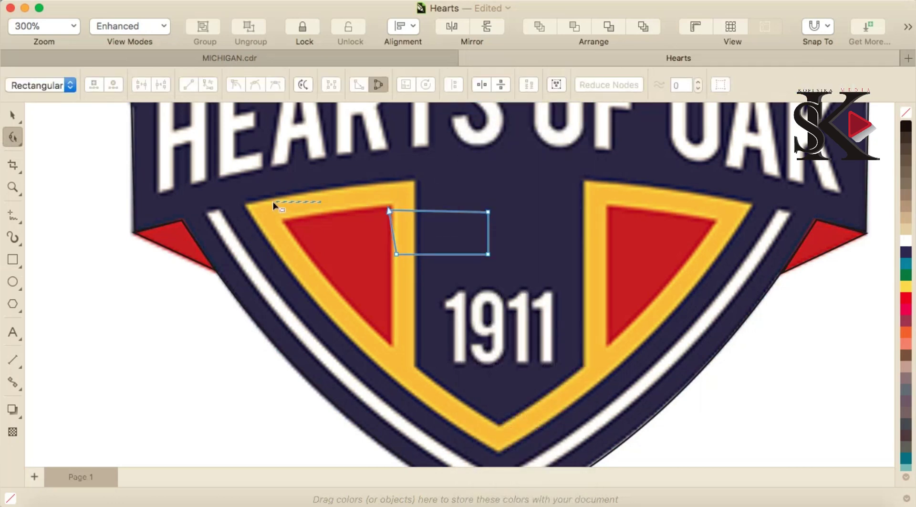
left_click_drag(389, 211, 290, 204)
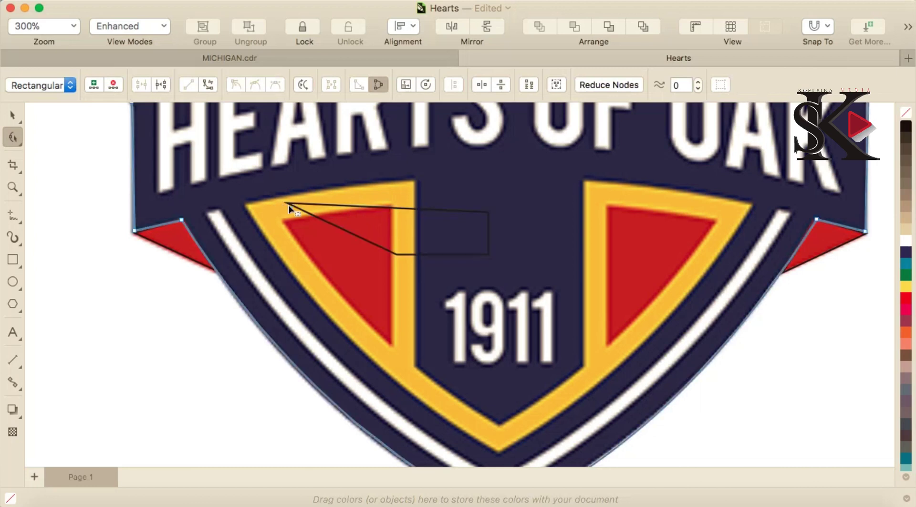
scroll(269, 203, "up", 2)
left_click_drag(354, 211, 217, 220)
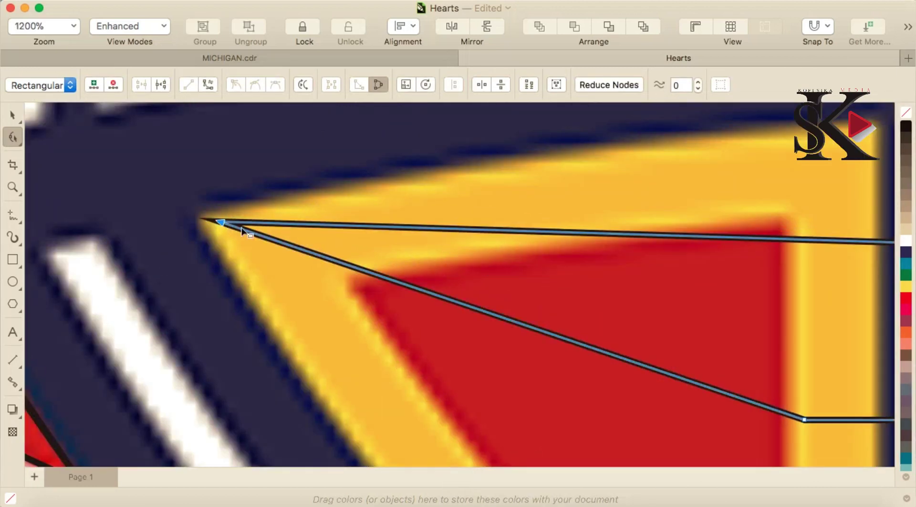
- Add a node on the shape's top line and move it to the left yellow panel's upper-right corner
scroll(224, 225, "down", 2)
scroll(378, 236, "up", 1)
double_click(405, 230)
left_click_drag(406, 230, 423, 174)
- Move the shape's lower-left node down onto the curved outer edge of the left yellow panel
scroll(348, 333, "down", 2)
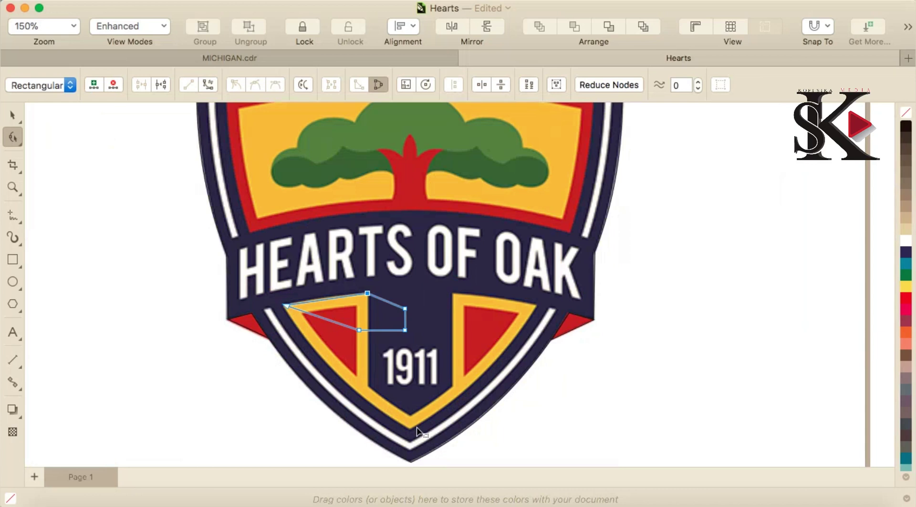
scroll(416, 429, "up", 1)
left_click_drag(303, 233, 267, 322)
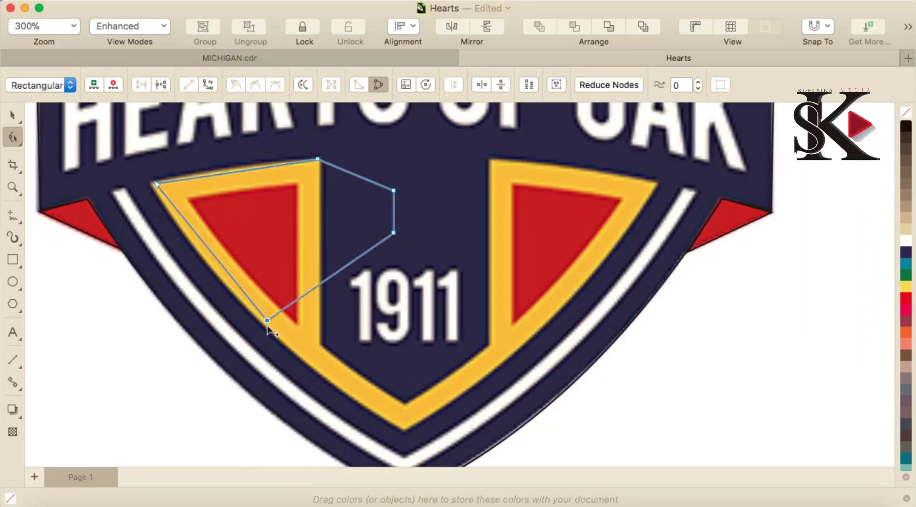
- Refine the position of the lower-left node along the outer curve of the left yellow panel
key("Delete")
key("super+z")
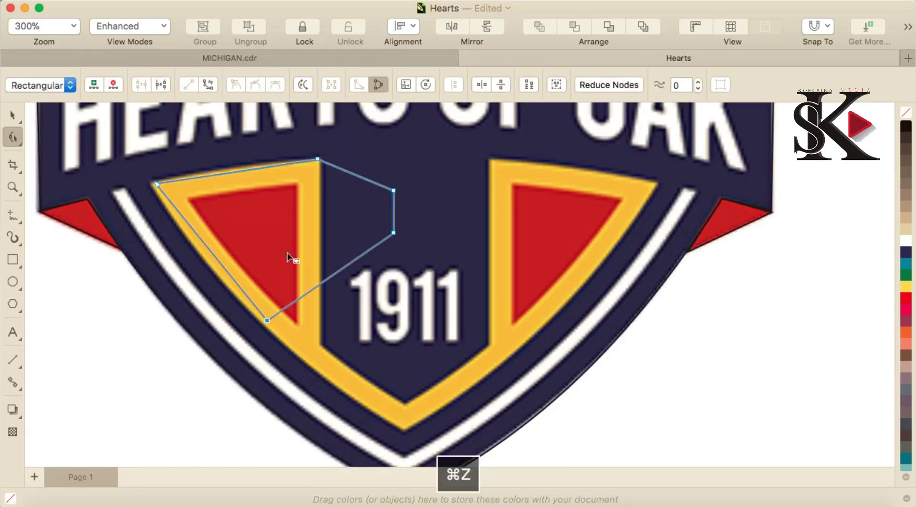
scroll(264, 324, "up", 2)
left_click_drag(283, 328, 278, 347)
scroll(278, 346, "down", 2)
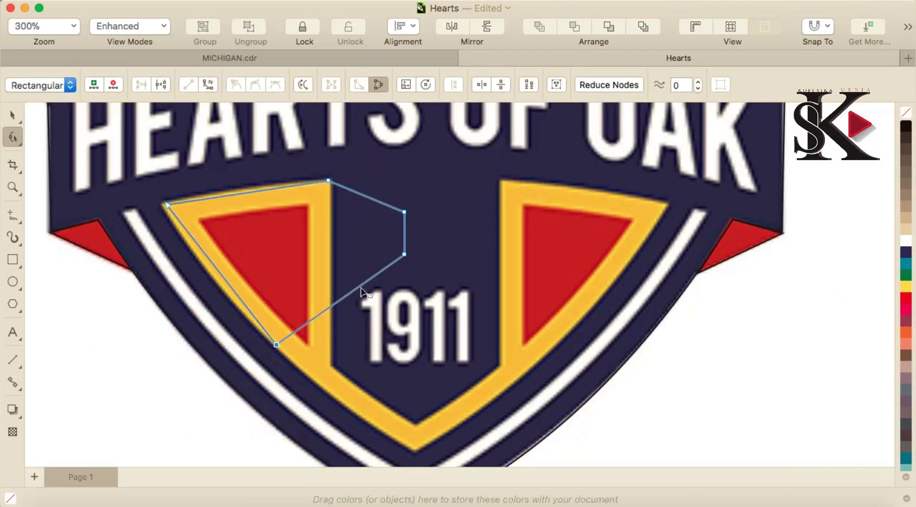
- Move the shape's lower-right node to the outer bottom tip of the yellow V
left_click_drag(405, 255, 425, 423)
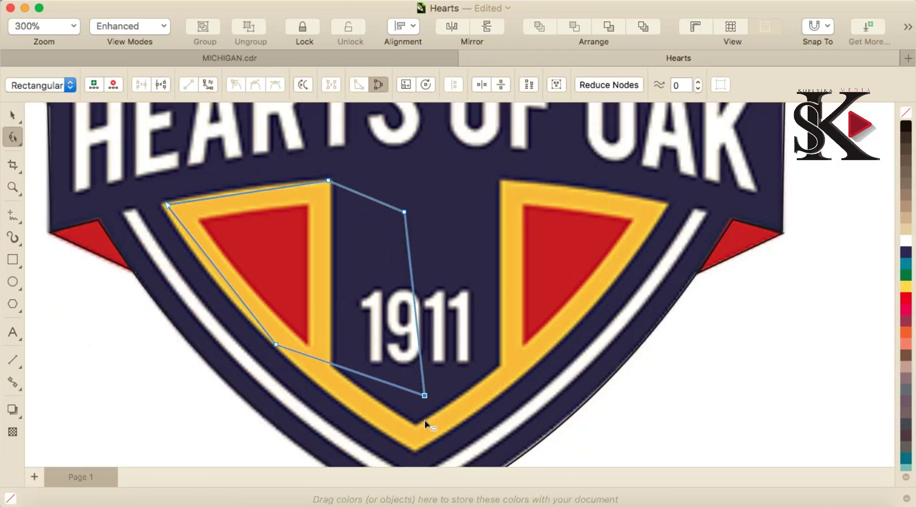
scroll(412, 457, "up", 2)
left_click_drag(463, 220, 422, 428)
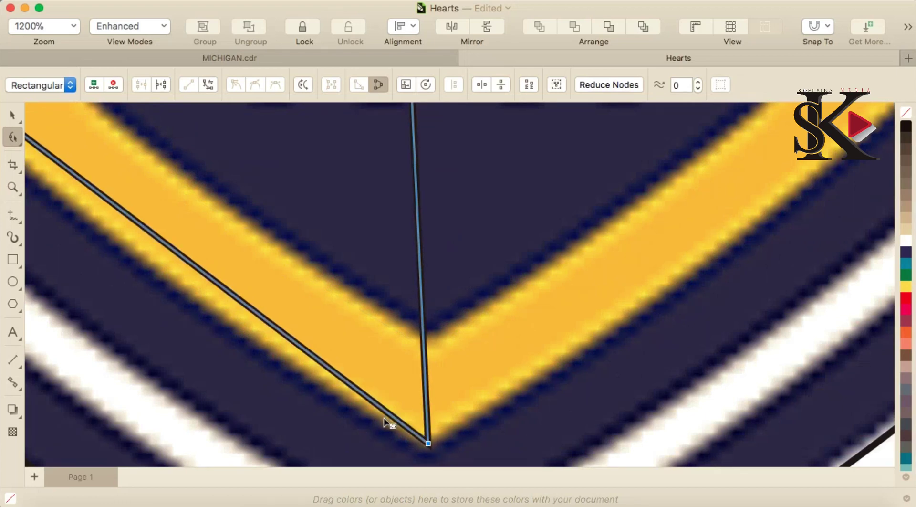
scroll(383, 418, "down", 2)
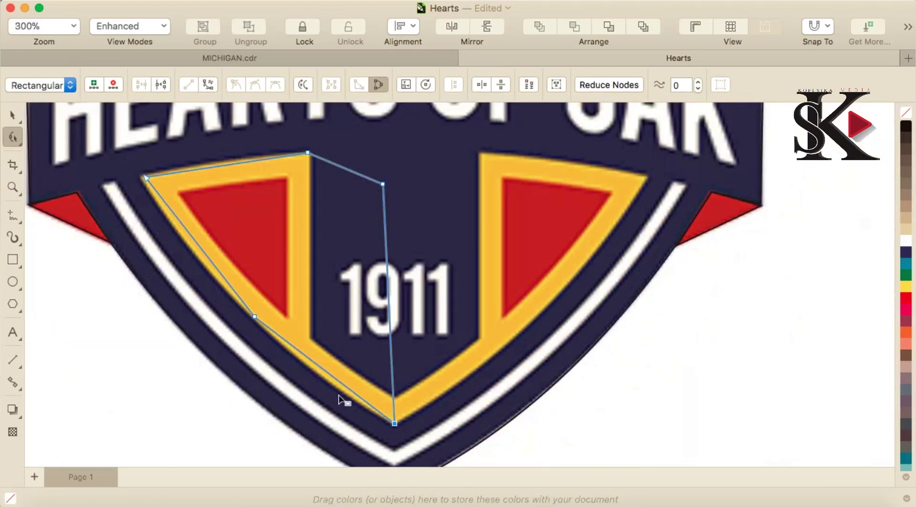
- Convert the lower-left outer segment to a curve and bend it along the yellow V's outer edge
right_click(305, 357)
left_click(360, 183)
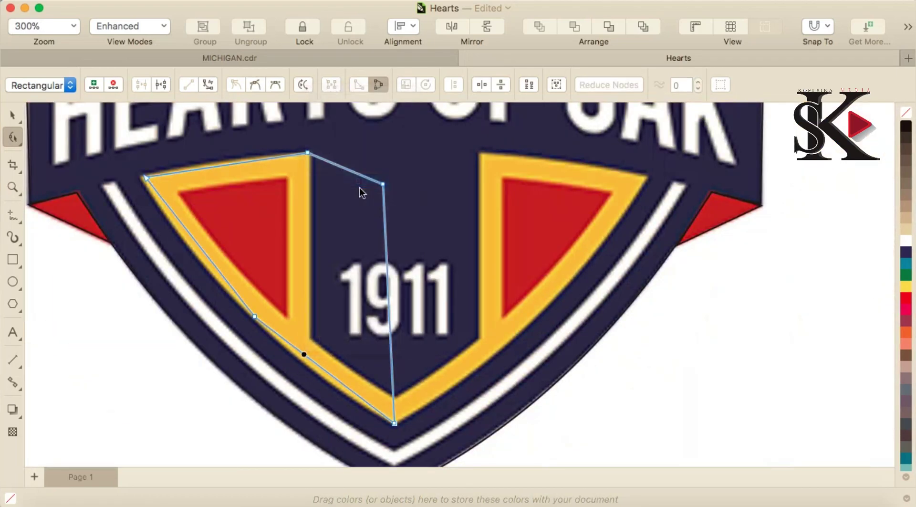
left_click(334, 384)
left_click(327, 380)
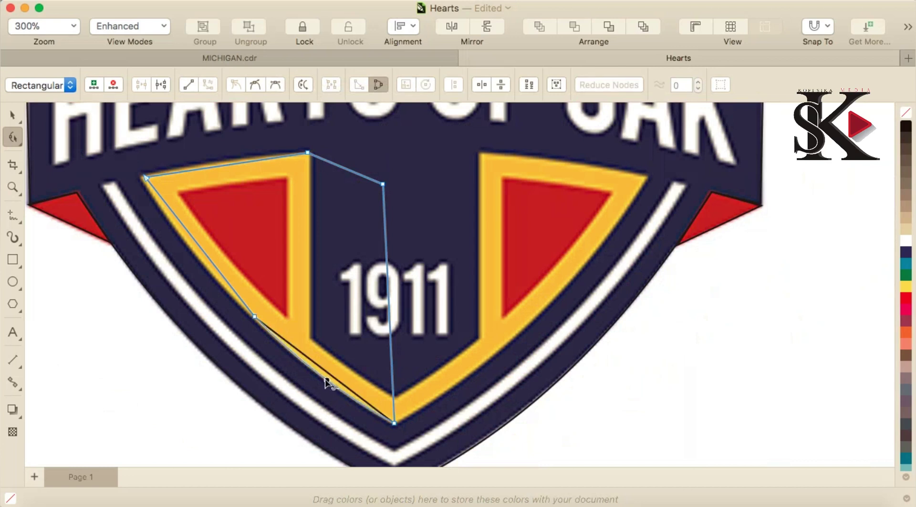
- Convert the upper-left outer segment to a curve and shape its handles to follow the left yellow panel's outer edge
right_click(190, 235)
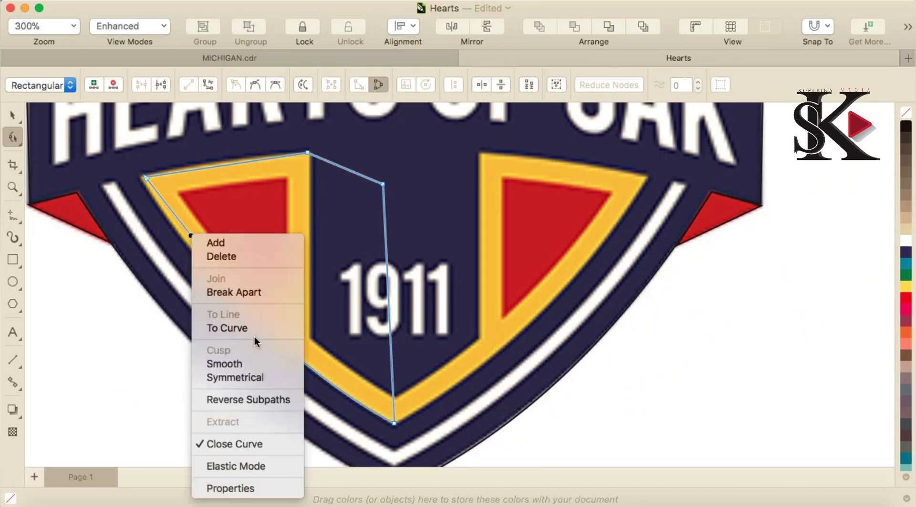
left_click(253, 326)
left_click_drag(220, 272, 211, 273)
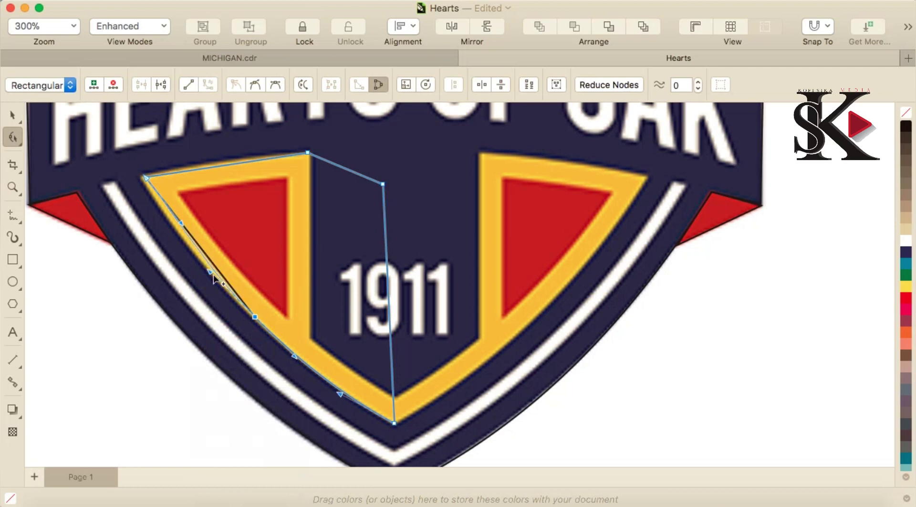
left_click_drag(180, 224, 169, 222)
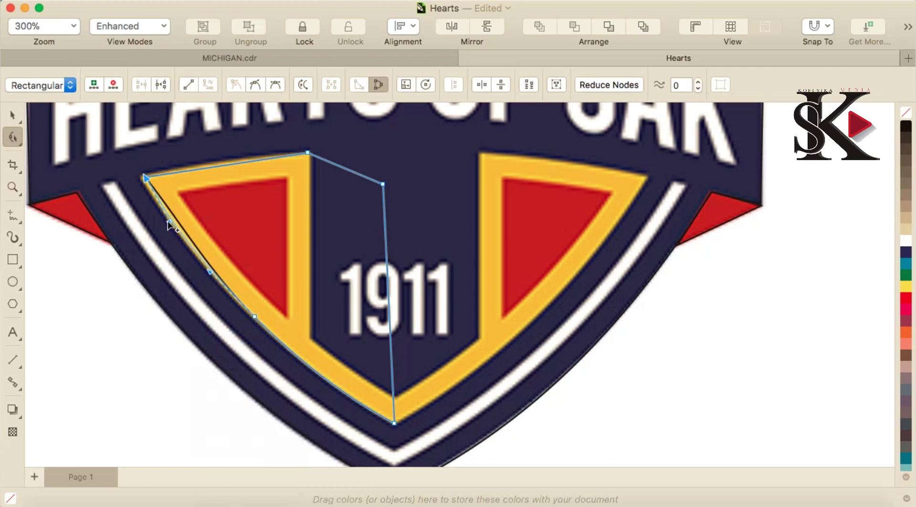
- Move the remaining upper-right node to the left yellow panel's inner lower corner beside the 1911 text
left_click_drag(383, 184, 317, 331)
scroll(323, 334, "up", 2)
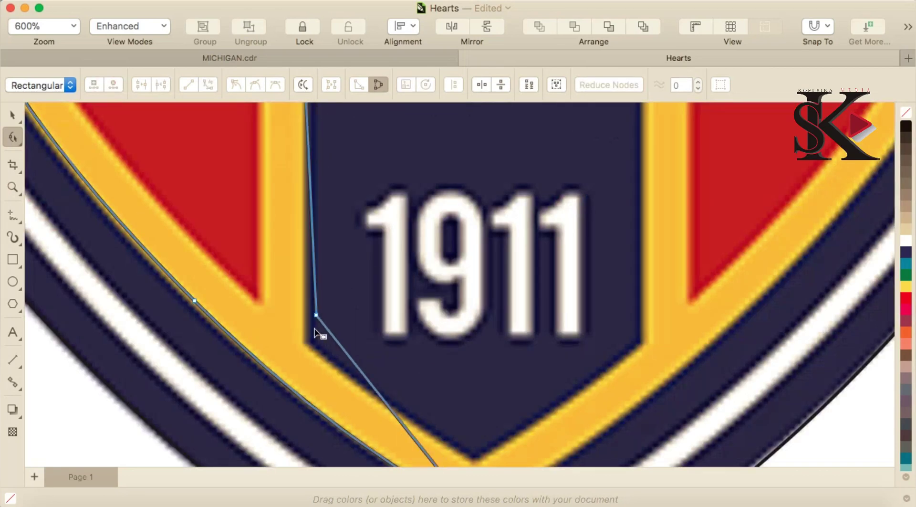
scroll(317, 334, "up", 2)
left_click_drag(323, 289, 304, 338)
scroll(316, 340, "down", 4)
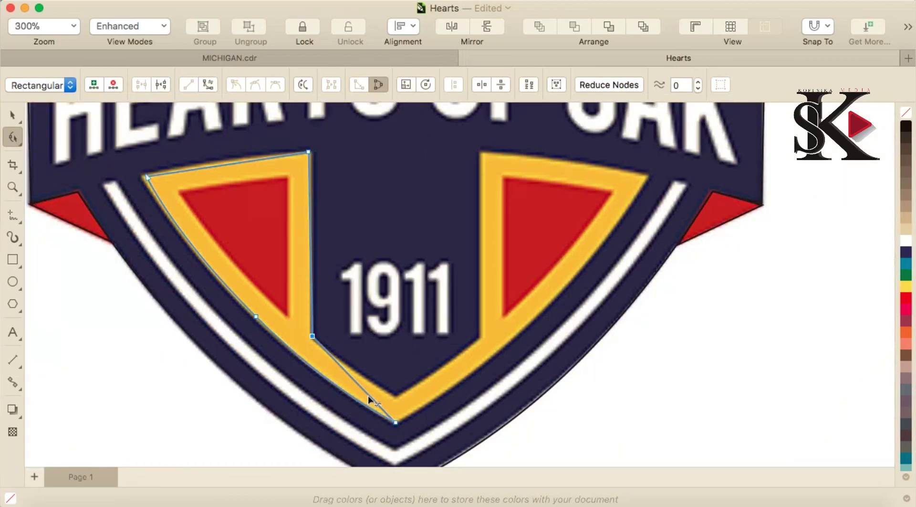
- Add nodes to the shape and place them at the yellow V's inner tip and the right panel's two upper corners
left_click_drag(368, 399, 482, 154)
left_click_drag(511, 368, 618, 204)
scroll(639, 156, "up", 2)
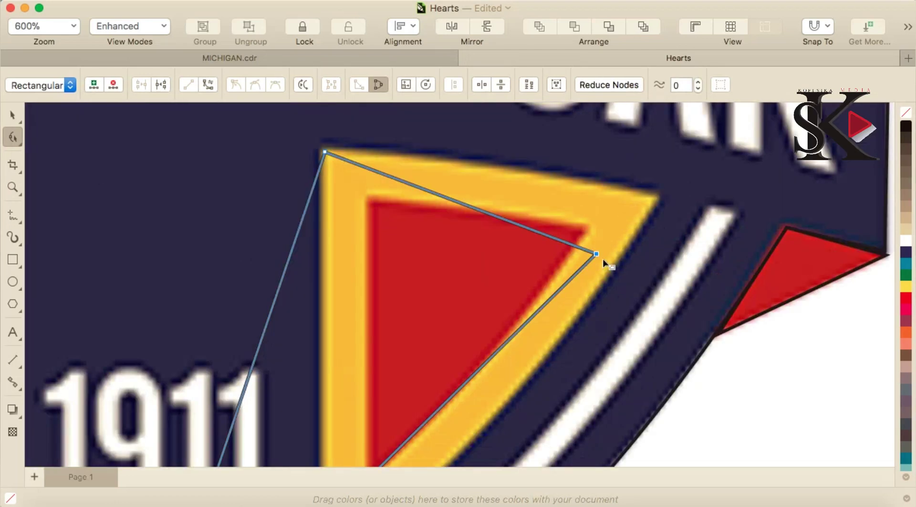
left_click_drag(605, 245, 668, 192)
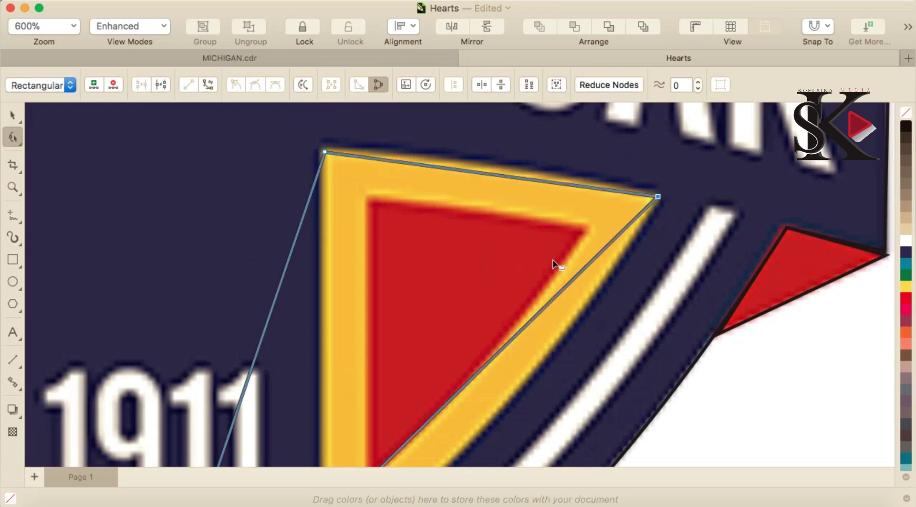
scroll(551, 272, "down", 2)
scroll(549, 286, "down", 2)
scroll(496, 339, "up", 2)
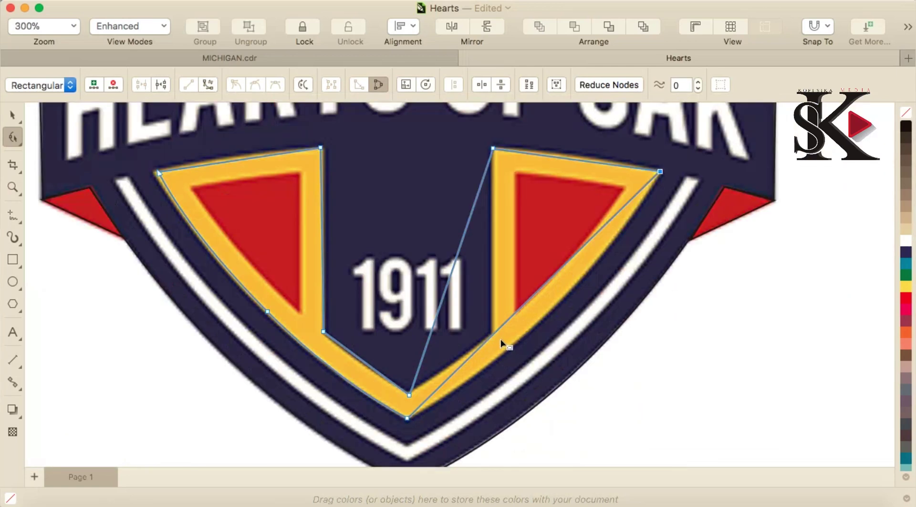
- Convert the right outer segment to a curve and bend it along the right yellow panel's outer edge
right_click(523, 309)
left_click(581, 133)
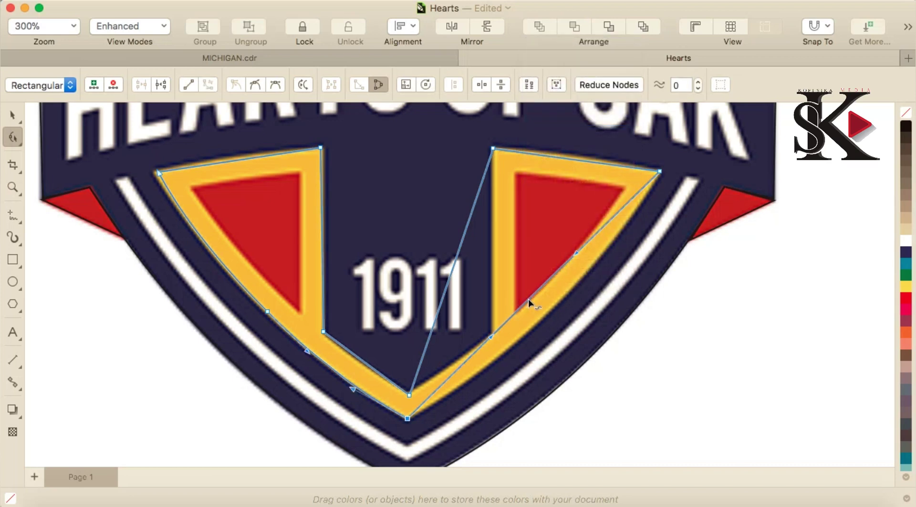
left_click_drag(529, 299, 548, 315)
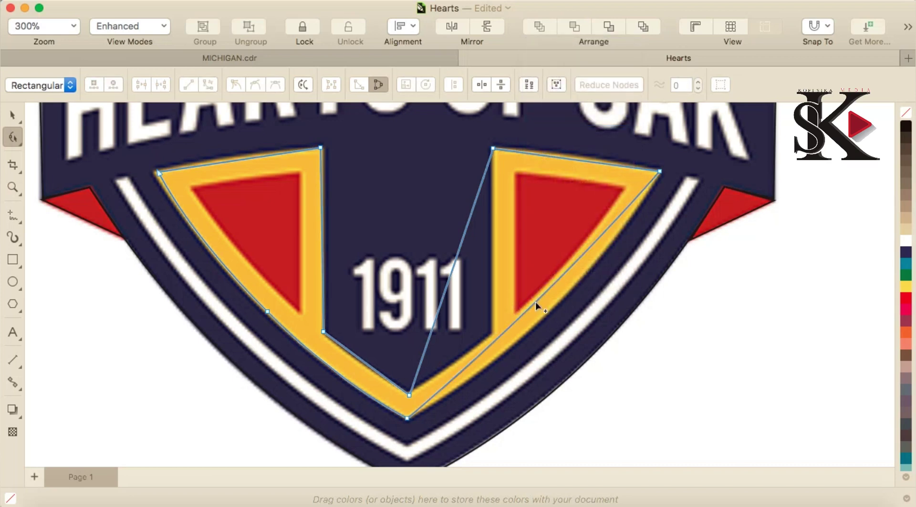
left_click(536, 303)
left_click_drag(536, 304, 549, 314)
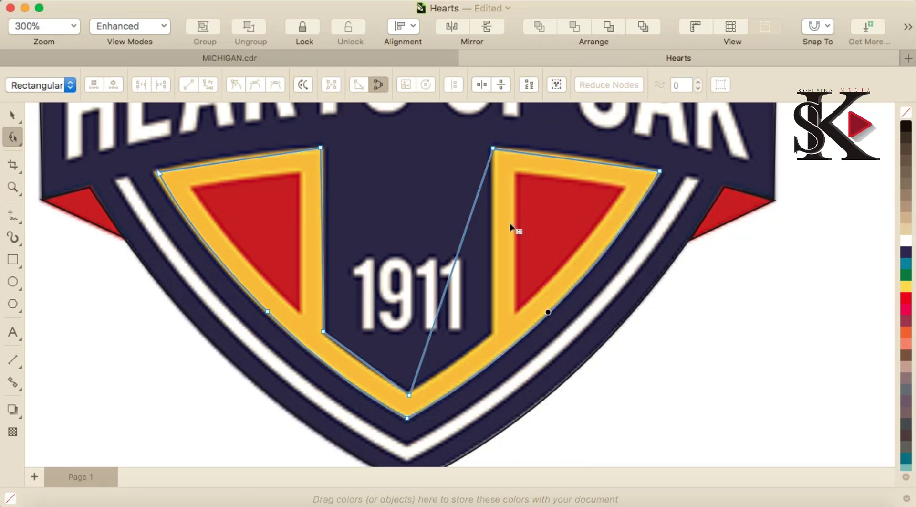
- Place a new node at the right yellow panel's inner lower corner and delete the extra node above it
left_click(463, 239)
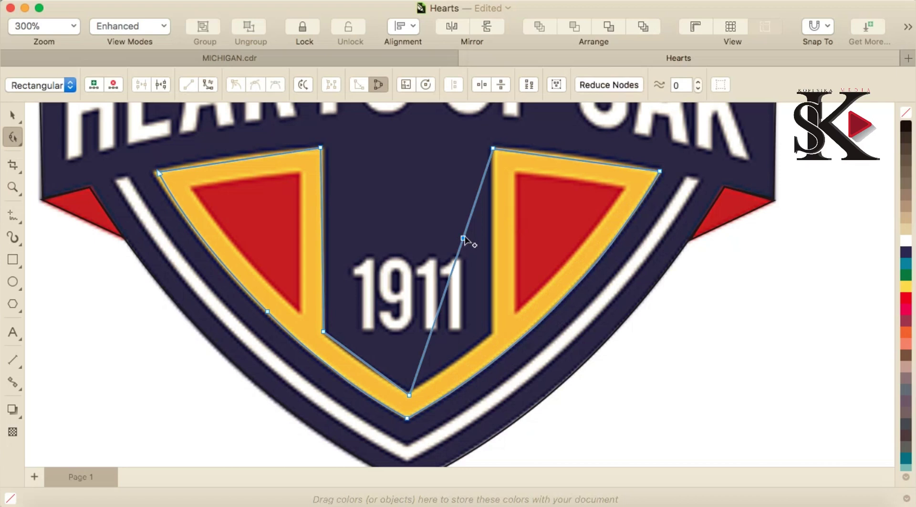
left_click_drag(463, 238, 496, 296)
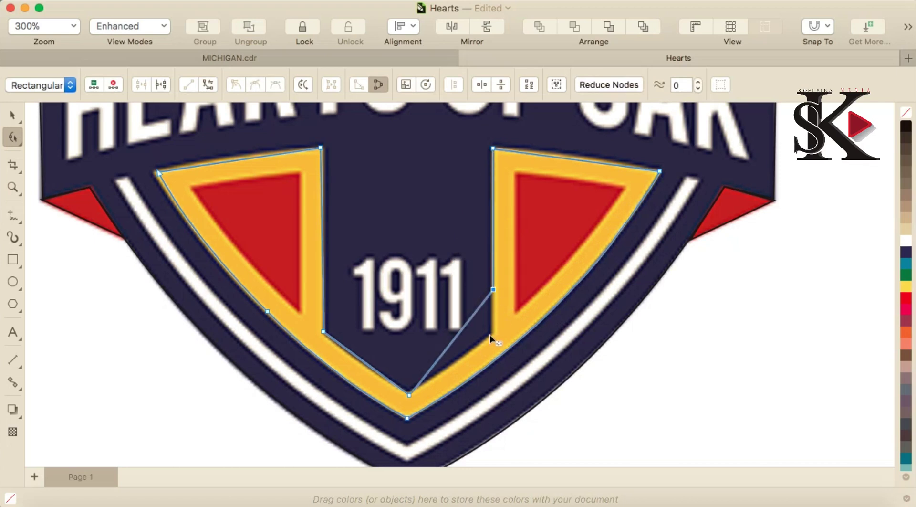
scroll(490, 335, "up", 2)
left_click_drag(472, 287, 494, 326)
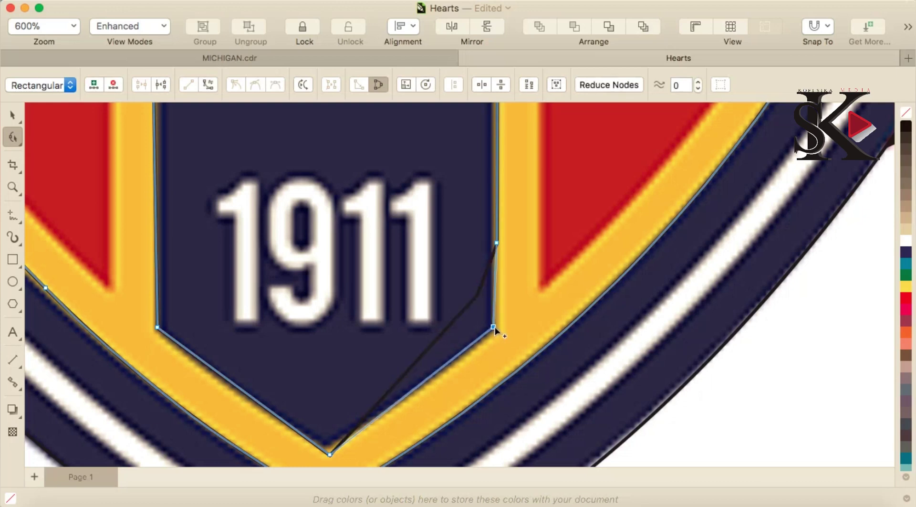
right_click(497, 242)
left_click(523, 263)
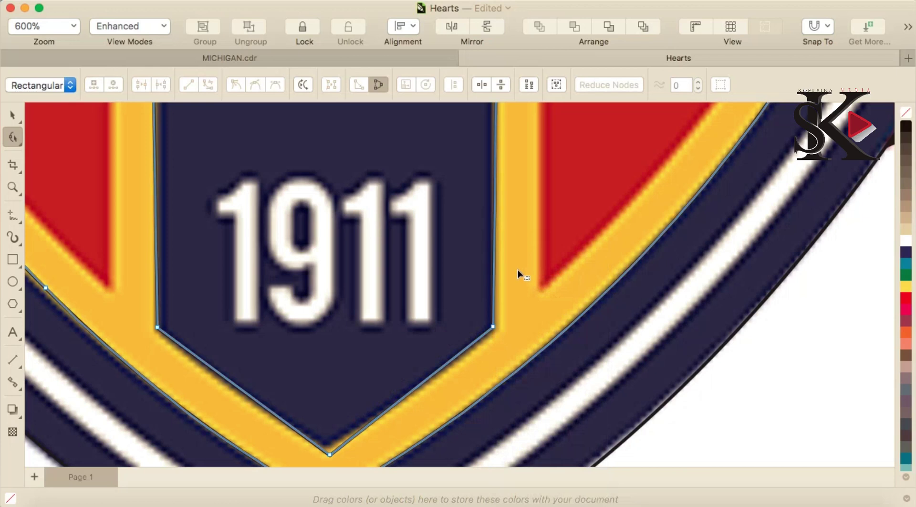
- Convert the right yellow panel's top line to a curve and bend it up to the panel's edge
scroll(525, 265, "down", 4)
scroll(553, 237, "up", 2)
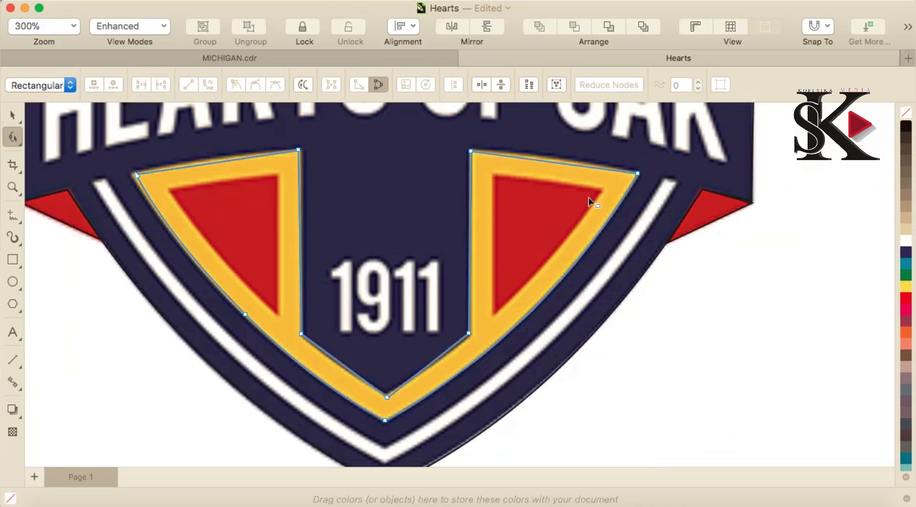
right_click(559, 162)
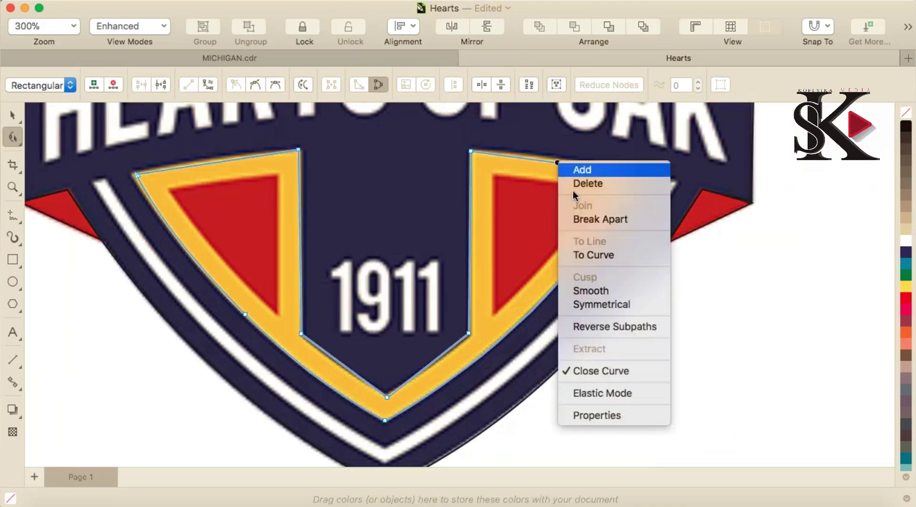
left_click(600, 253)
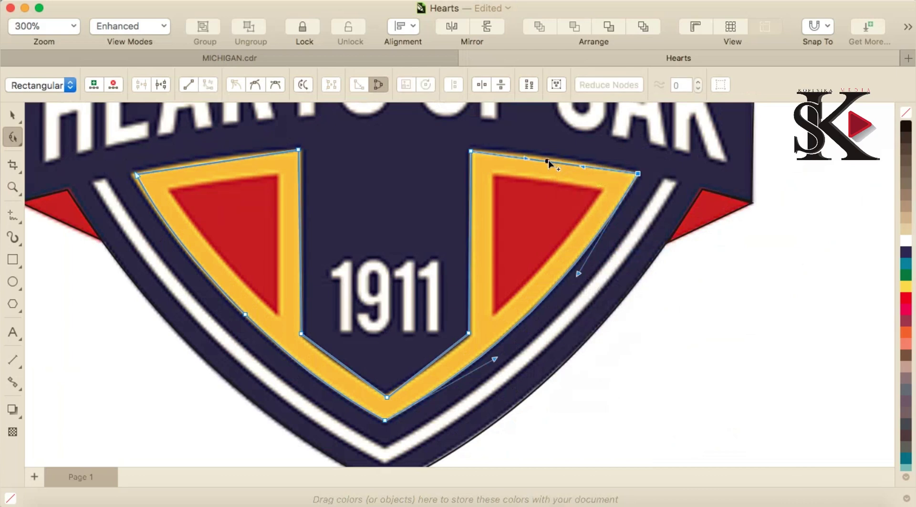
left_click(547, 158)
key("Escape")
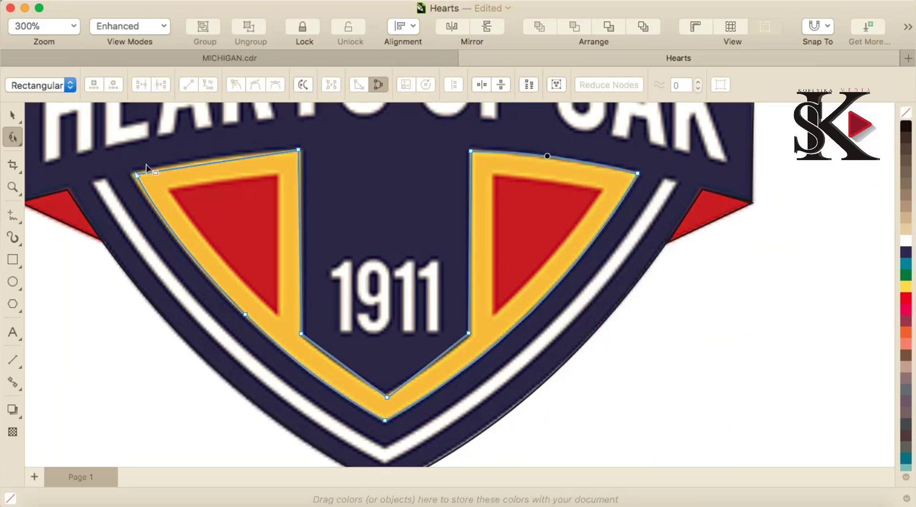
- Convert the left yellow panel's top line to a curve and bend it up to the panel's edge
right_click(201, 165)
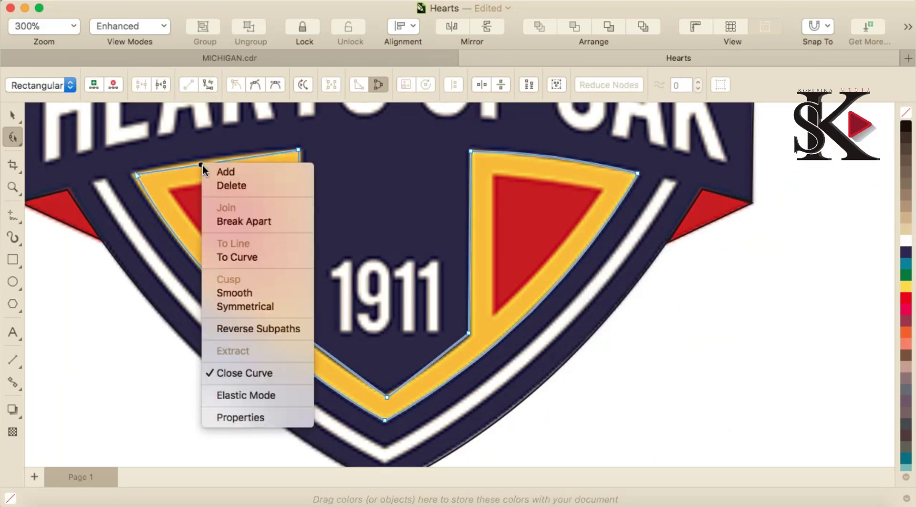
left_click(253, 258)
scroll(202, 160, "up", 4)
left_click_drag(246, 201, 241, 184)
scroll(260, 218, "down", 2)
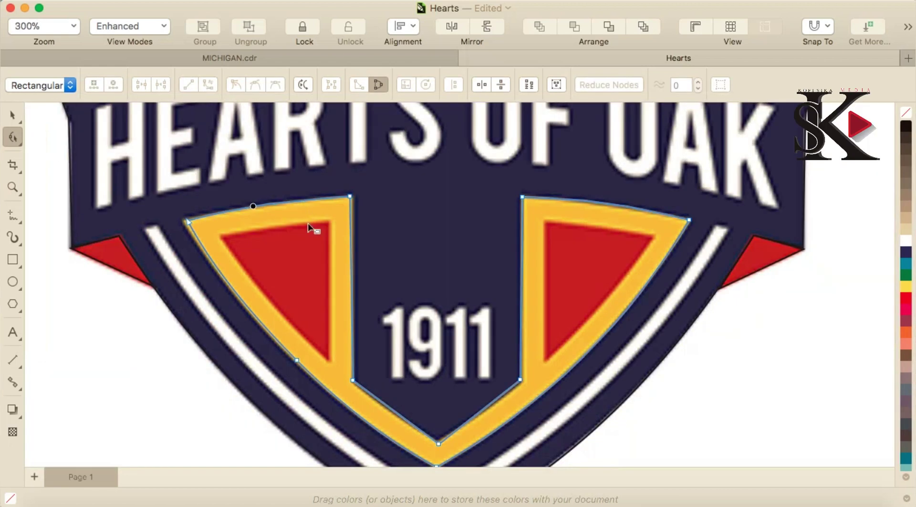
- Draw a rectangle about 3.9 by 4.5 mm inside the left red panel
scroll(299, 282, "up", 2)
left_click(14, 259)
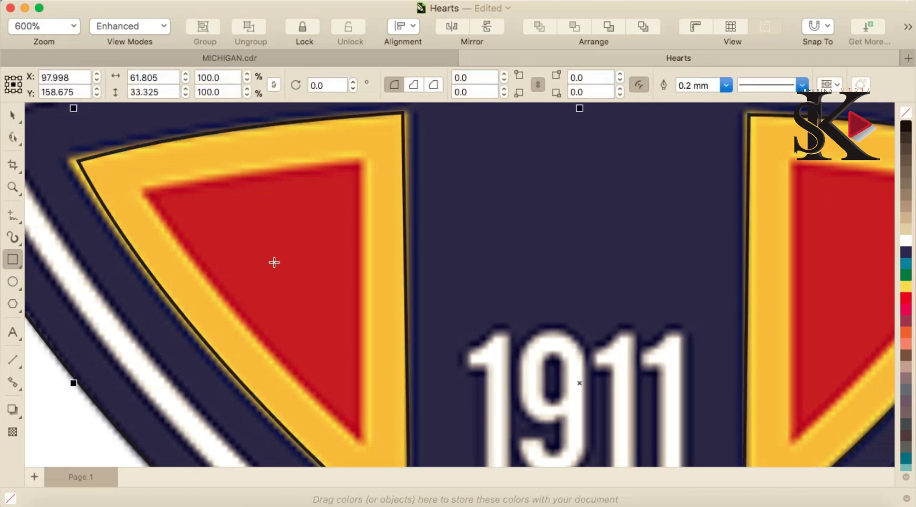
left_click_drag(231, 217, 296, 291)
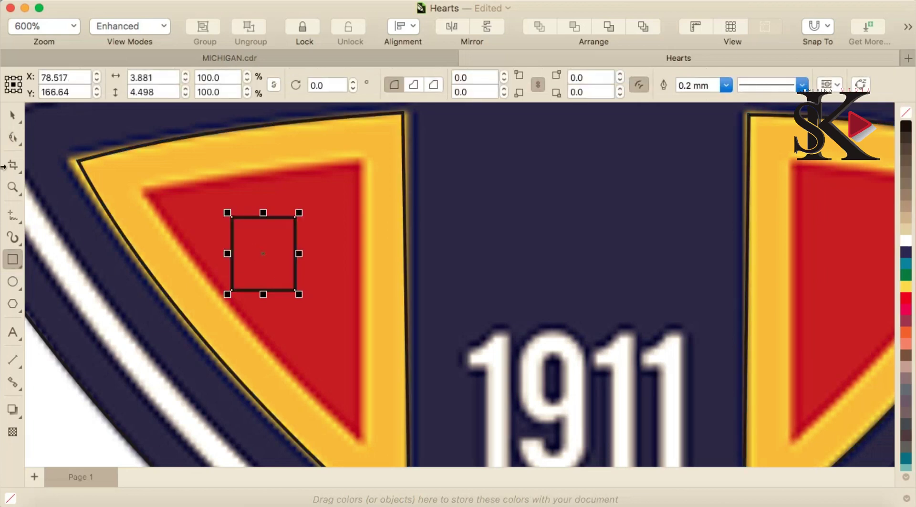
- Convert the rectangle to curves and move its nodes to the left red panel's three corners and a point on its slanted edge
left_click(13, 139)
right_click(286, 260)
left_click(341, 107)
left_click_drag(232, 217, 146, 190)
left_click_drag(295, 217, 361, 161)
left_click_drag(232, 290, 278, 366)
left_click_drag(295, 291, 361, 444)
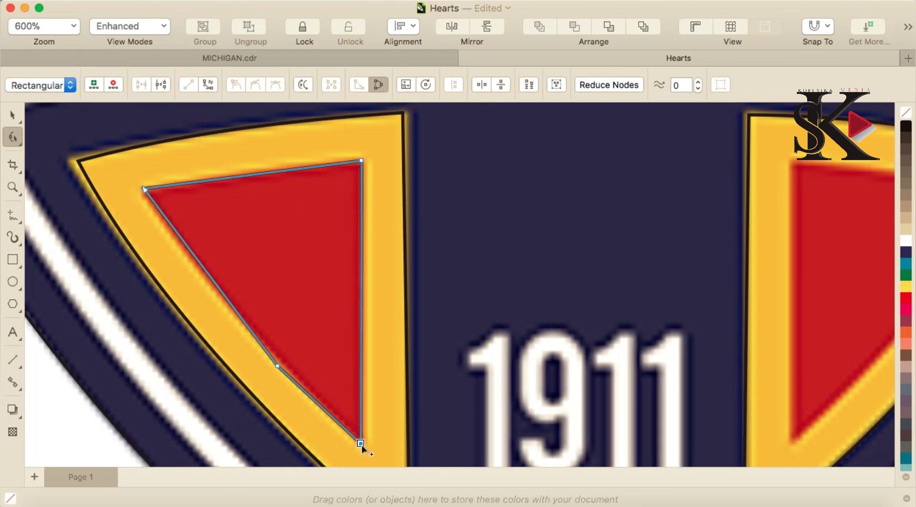
- Delete the node on the red panel's slanted edge, convert that side to a curve and bend it along the edge
right_click(280, 368)
left_click(313, 122)
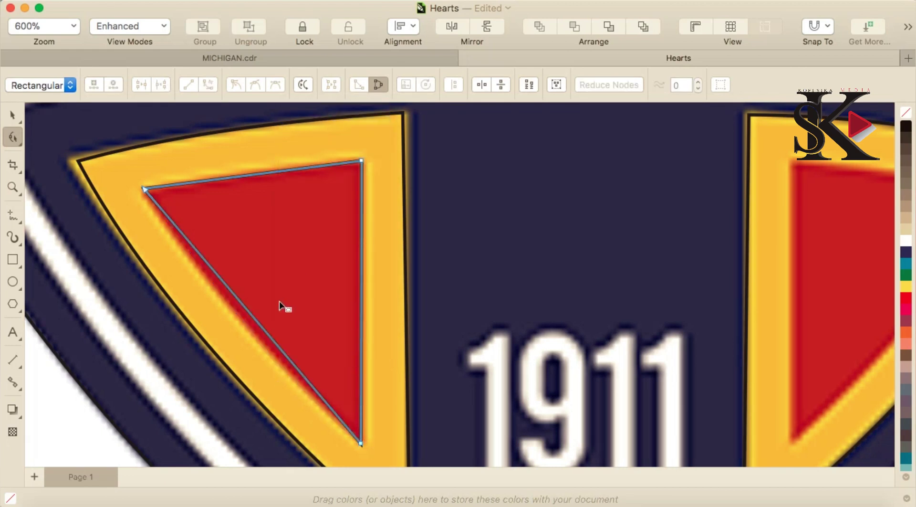
right_click(244, 309)
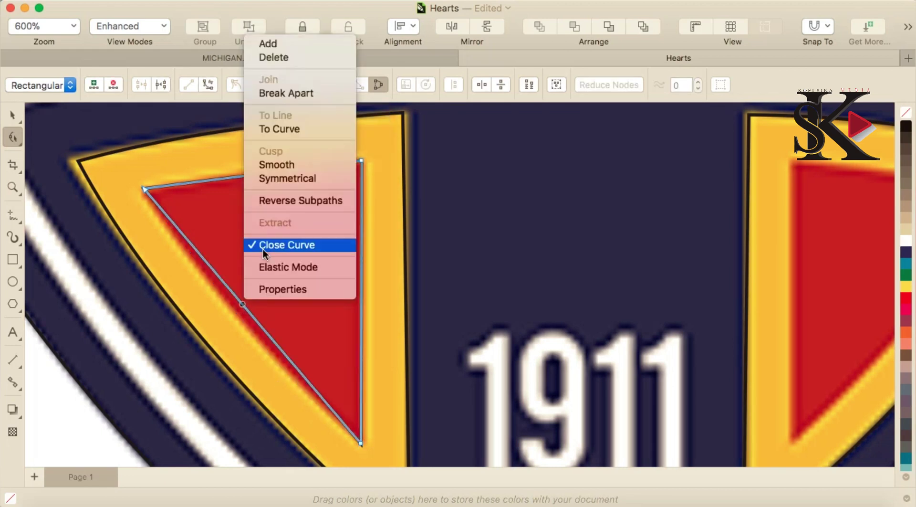
left_click(306, 128)
left_click(240, 319)
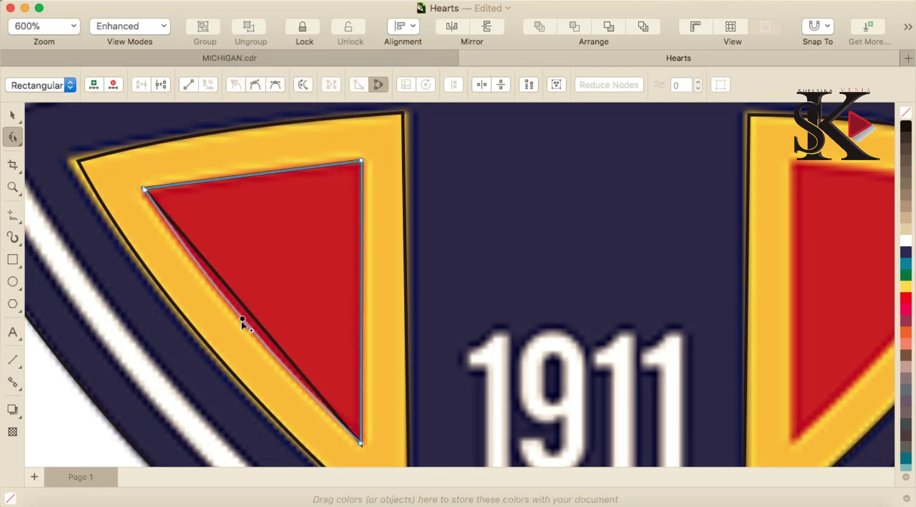
scroll(286, 319, "down", 3)
scroll(400, 299, "up", 3)
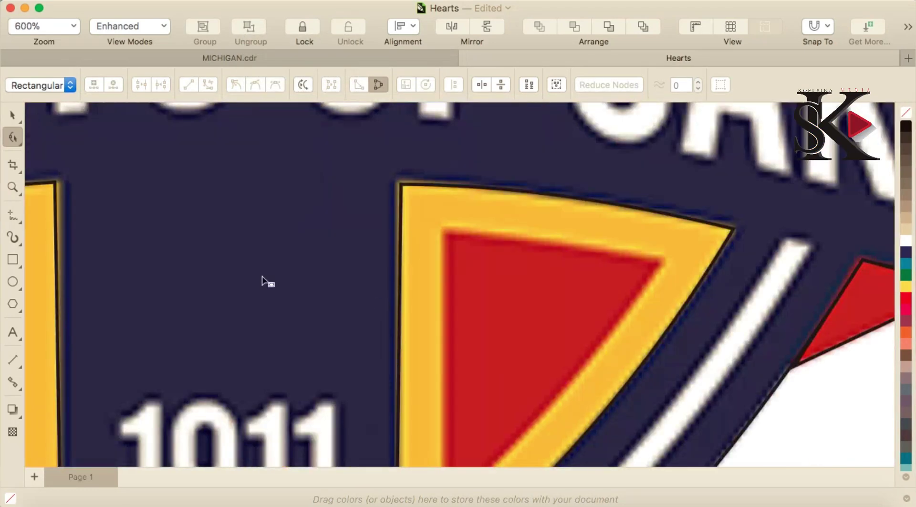
- Duplicate the outline of the left red panel in place and mirror the copy horizontally and vertically
scroll(258, 262, "down", 3)
scroll(208, 285, "up", 2)
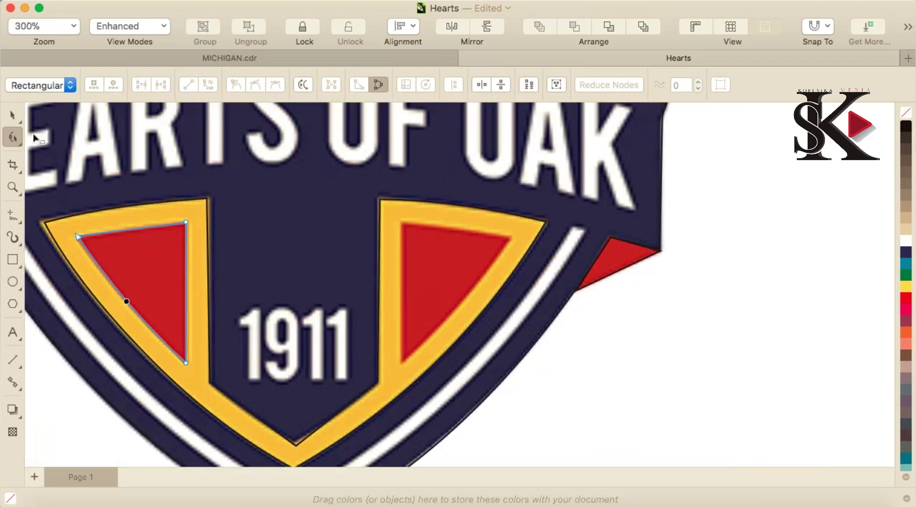
left_click(18, 116)
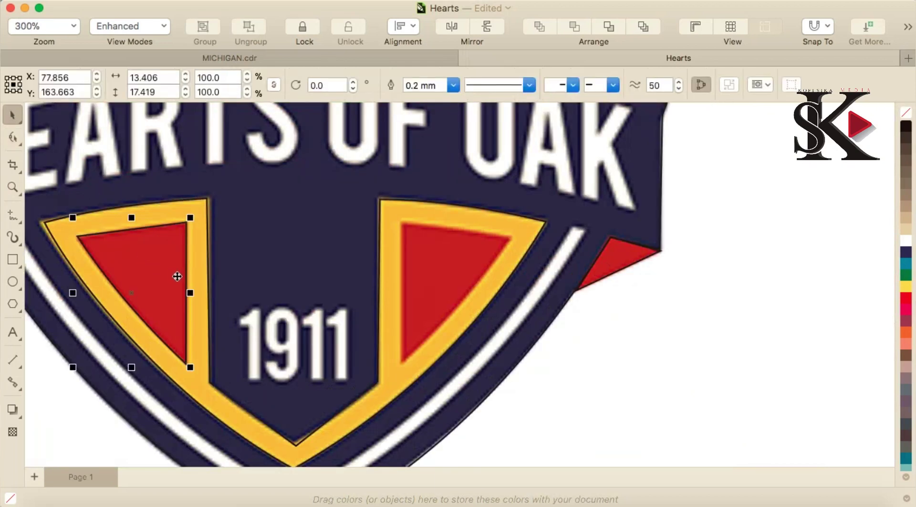
key("super+c")
key("super+v")
left_click(466, 26)
left_click(487, 26)
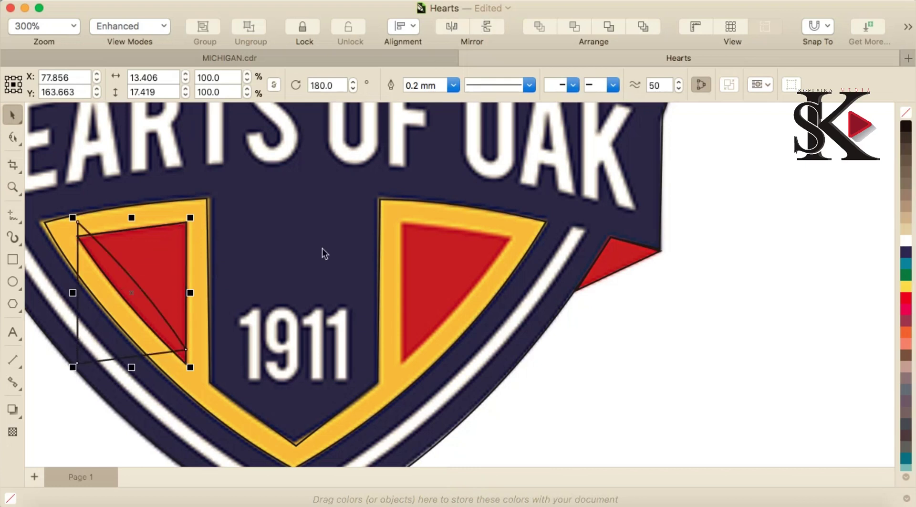
- Move the mirrored copy over the right red panel, rotate it to 145.182° and open it for node editing
left_click_drag(141, 307, 413, 290)
left_click(414, 261)
left_click_drag(466, 199, 478, 211)
left_click(449, 280)
key("super+z")
left_click(408, 282)
left_click(408, 283)
left_click_drag(448, 186, 468, 220)
left_click(467, 228)
key("super+z")
left_click(393, 252)
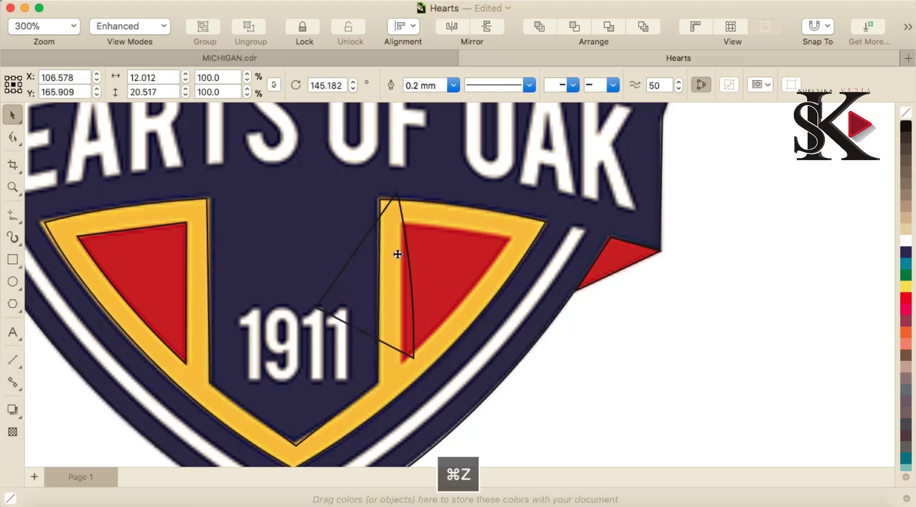
left_click(391, 251)
left_click_drag(391, 252, 449, 260)
key("F10")
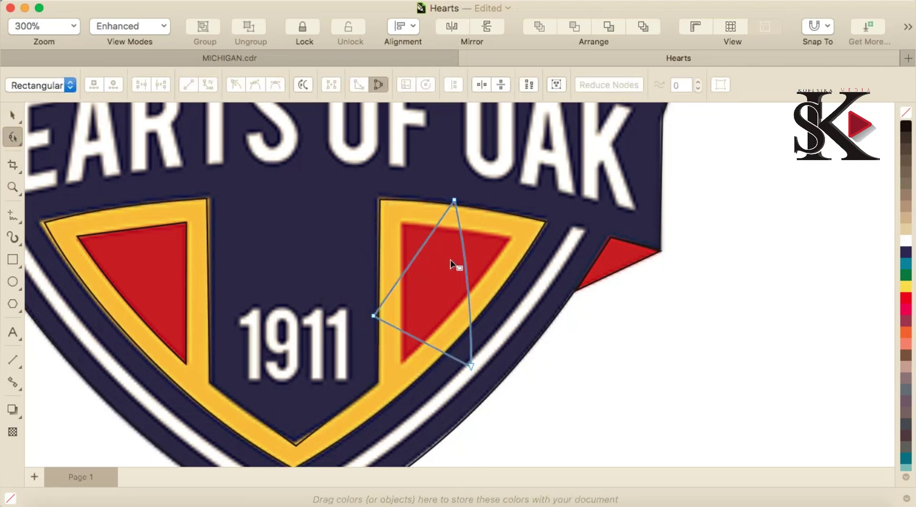
left_click(451, 26)
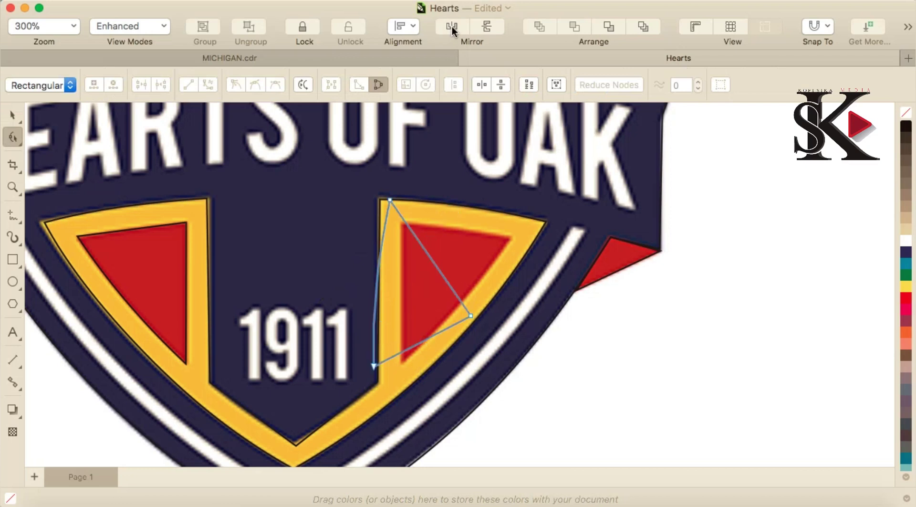
left_click(452, 26)
left_click(487, 27)
left_click(487, 27)
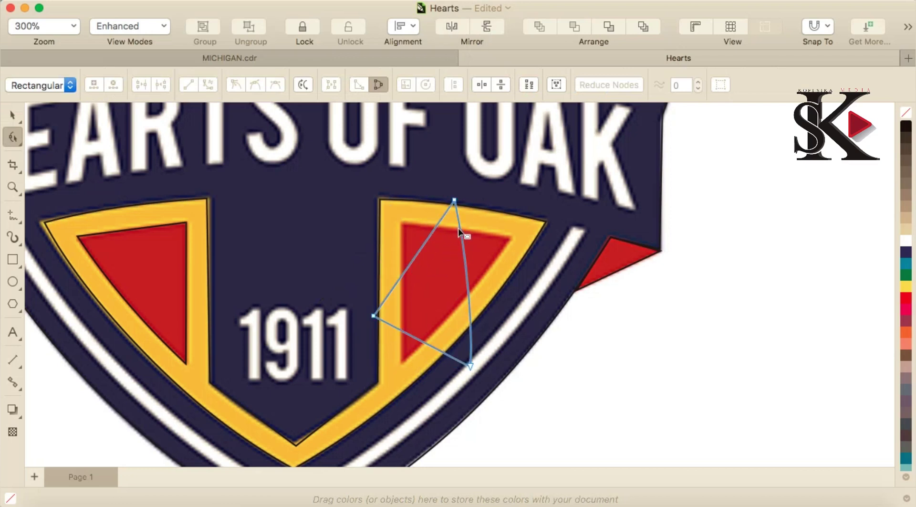
- Move the copy's three nodes to the right red panel's corners and adjust the curve handles to follow its slanted edge
left_click_drag(455, 201, 510, 237)
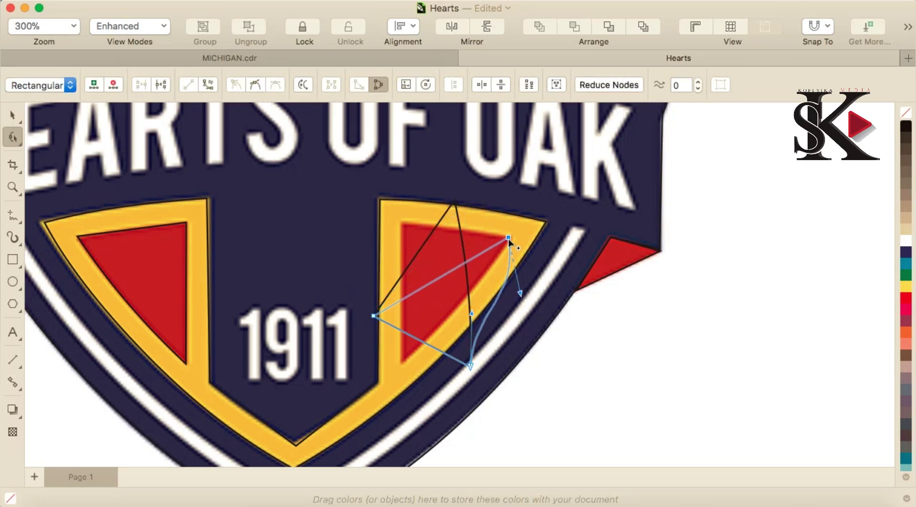
left_click_drag(374, 316, 400, 225)
left_click_drag(471, 367, 401, 368)
left_click_drag(404, 320, 420, 328)
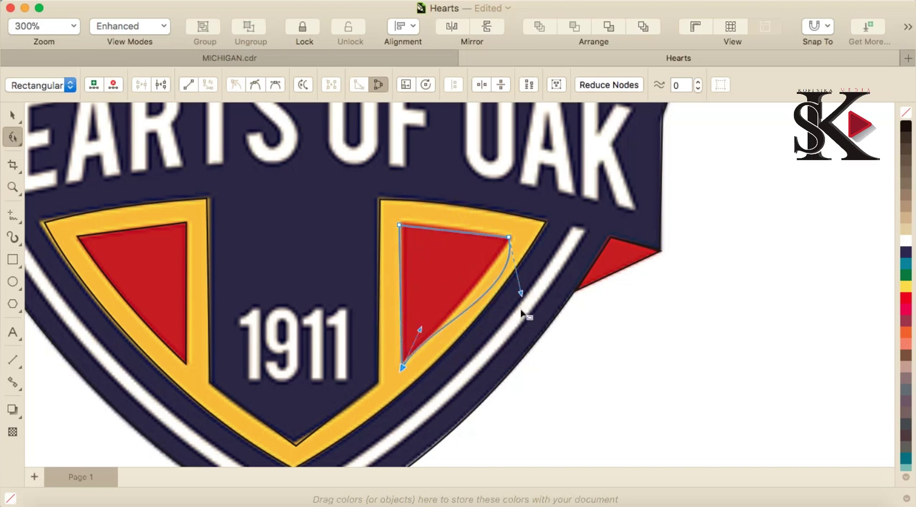
left_click_drag(521, 296, 487, 279)
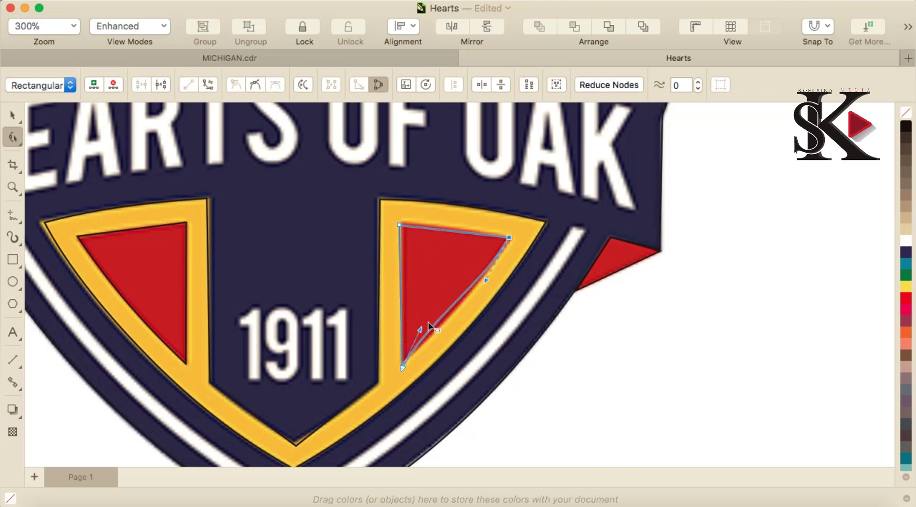
left_click_drag(419, 328, 428, 332)
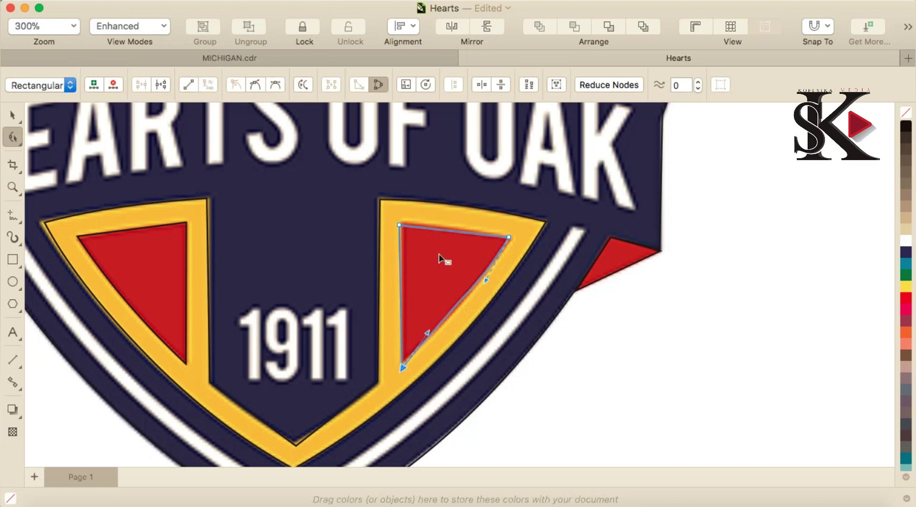
- Refine the lower and upper-left nodes of the right panel's outline to meet the red panel's corners
scroll(407, 370, "up", 3)
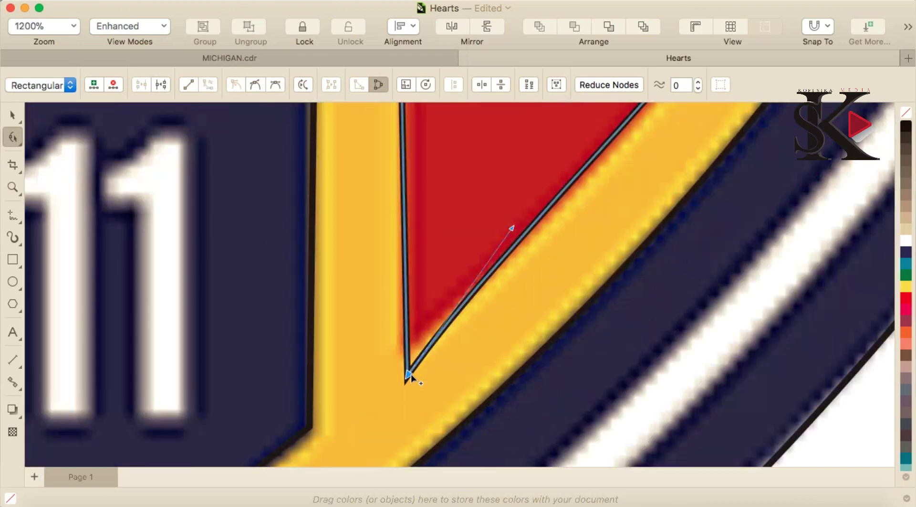
double_click(408, 366)
key("super+z")
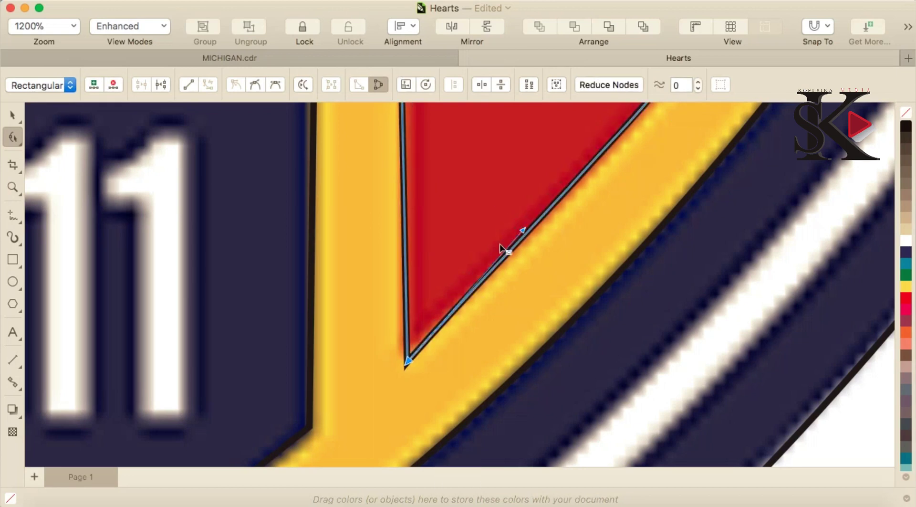
scroll(494, 247, "down", 1)
scroll(494, 245, "down", 2)
scroll(506, 129, "up", 2)
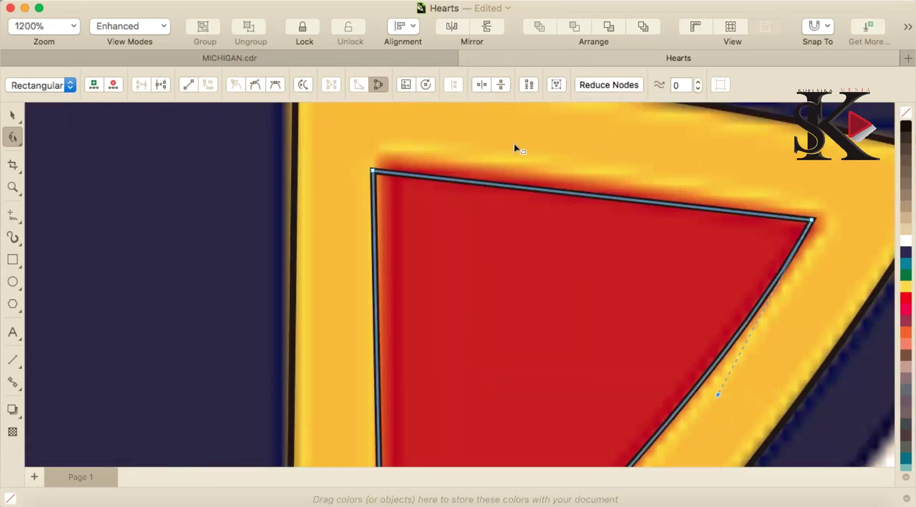
left_click_drag(373, 172, 385, 153)
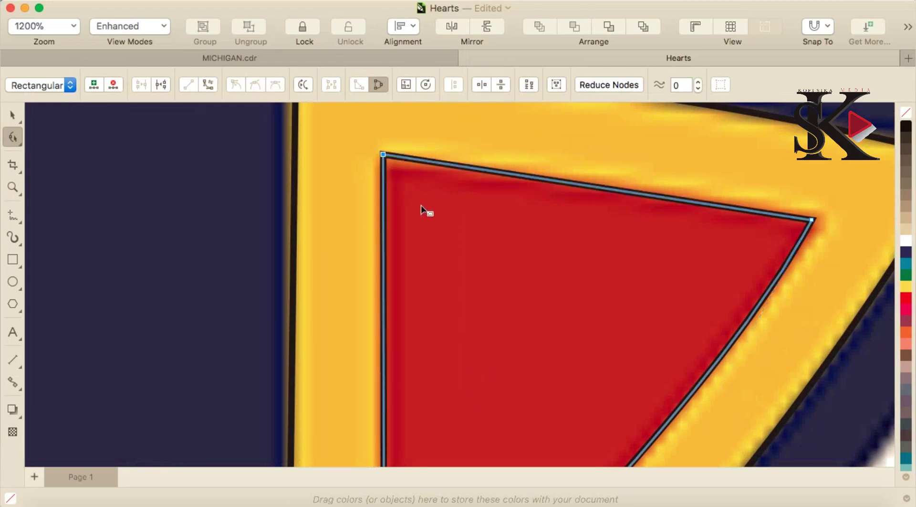
- Draw a V-shaped line about 70.7 by 34.7 mm along the lower white stripe, from its left end through the bottom tip to its right end
scroll(422, 209, "down", 2)
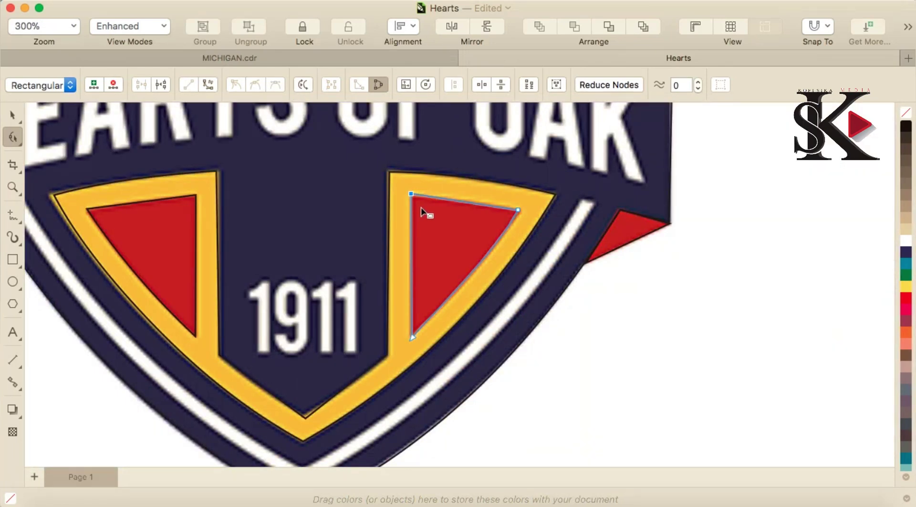
scroll(421, 207, "down", 2)
scroll(376, 141, "up", 1)
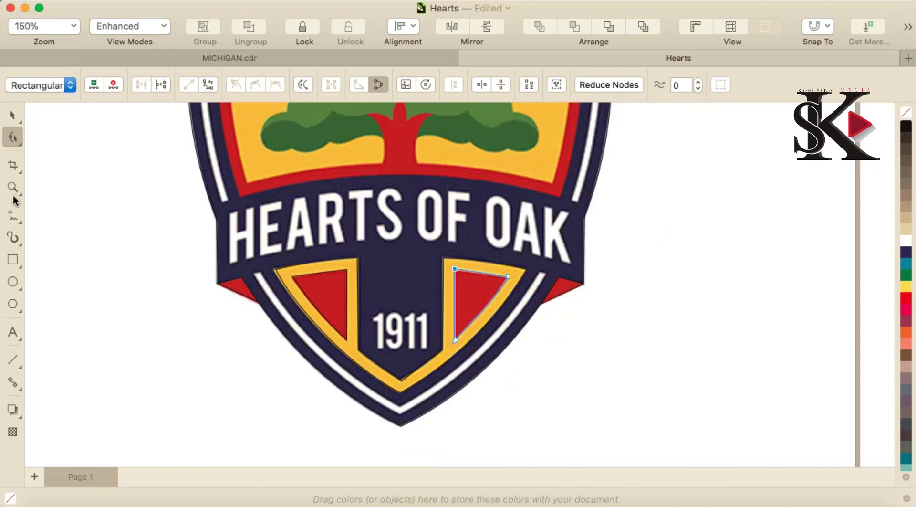
left_click(14, 221)
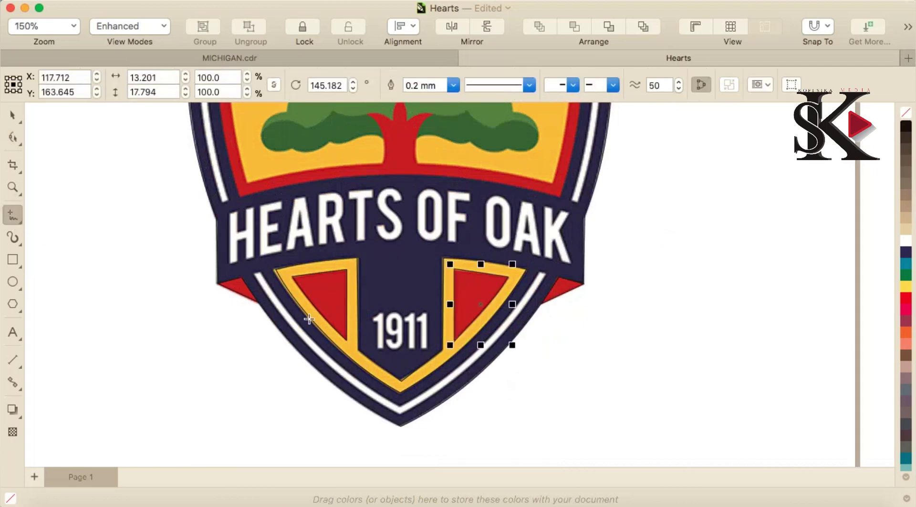
left_click(255, 271)
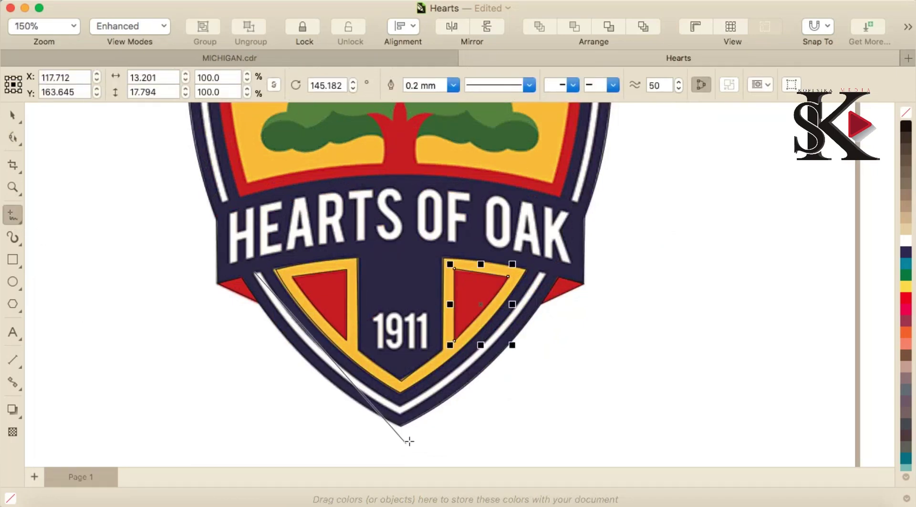
left_click(401, 414)
left_click_drag(401, 414, 541, 275)
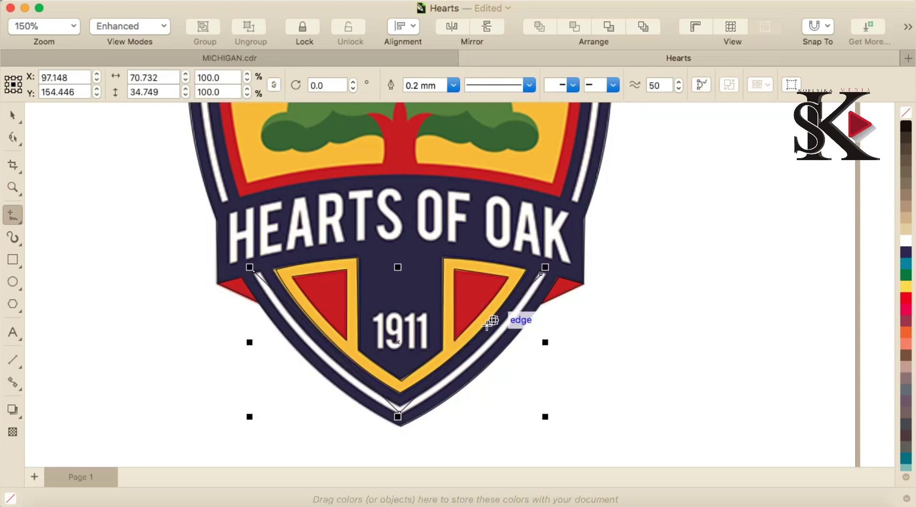
- Convert the left segment of the V line to a curve and bend it along the white stripe
left_click(14, 138)
left_click(330, 329)
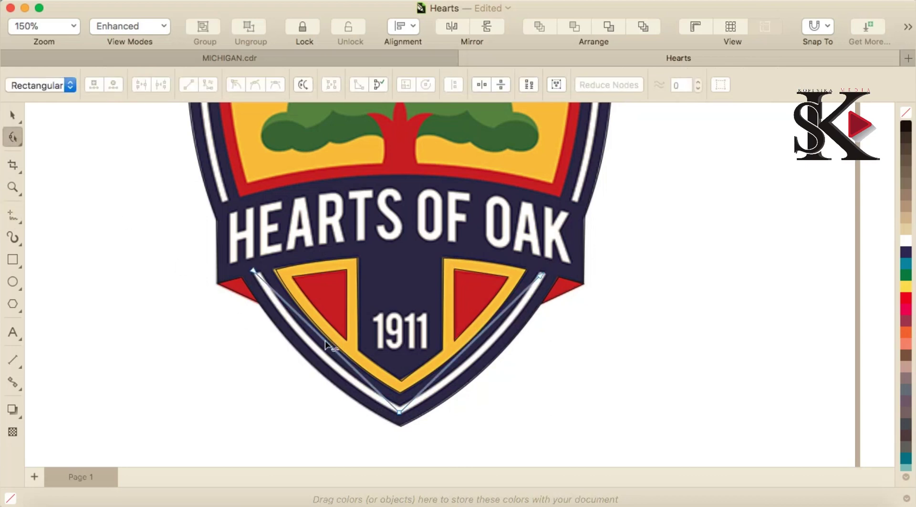
right_click(325, 344)
left_click(363, 167)
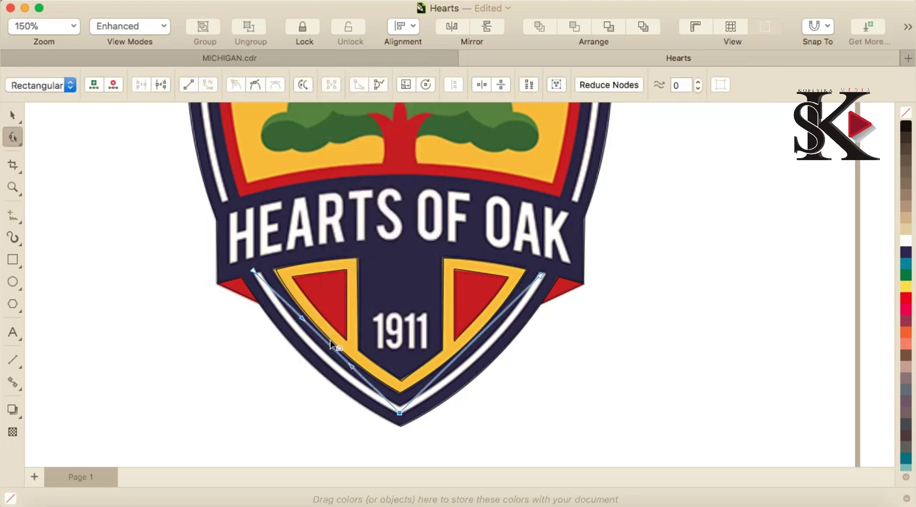
scroll(331, 345, "up", 2)
left_click_drag(329, 354, 310, 367)
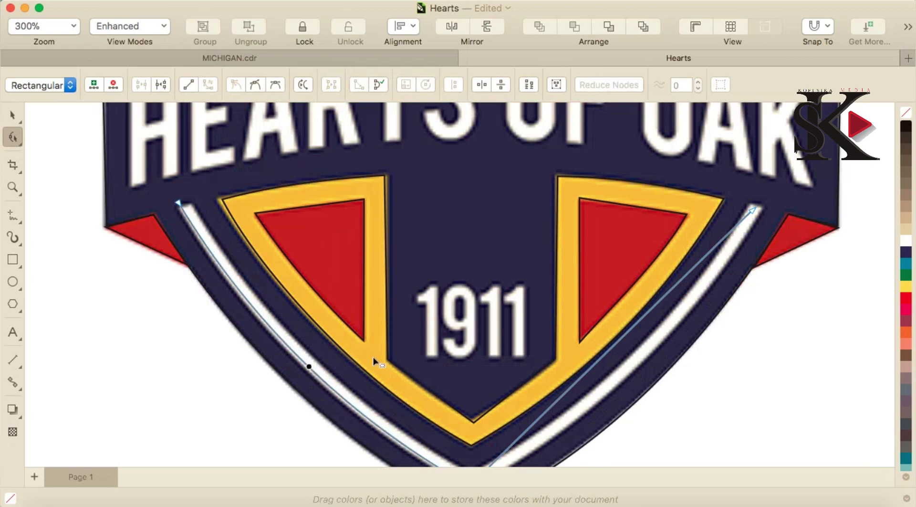
- Convert the right segment of the V line to a curve and bend it along the white stripe
right_click(644, 320)
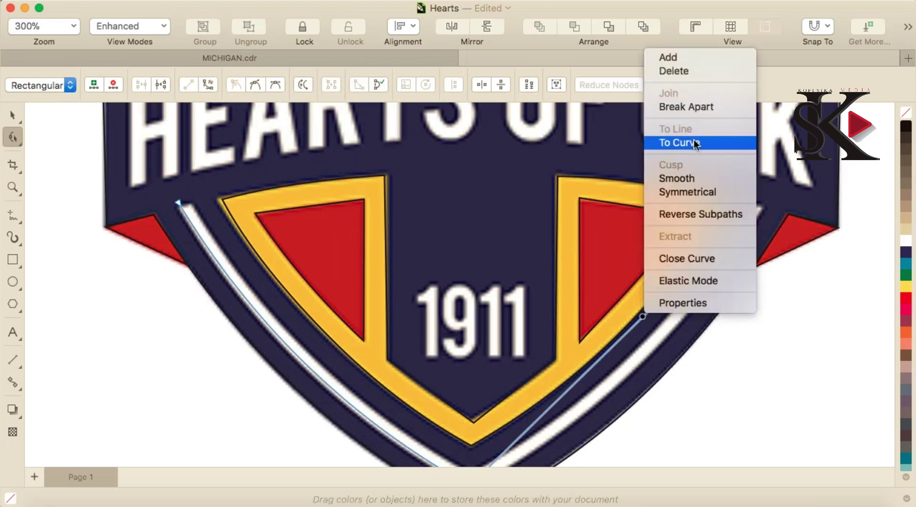
left_click(678, 143)
mouse_move(637, 328)
left_mouse_down()
mouse_move(654, 348)
mouse_move(647, 338)
left_mouse_up()
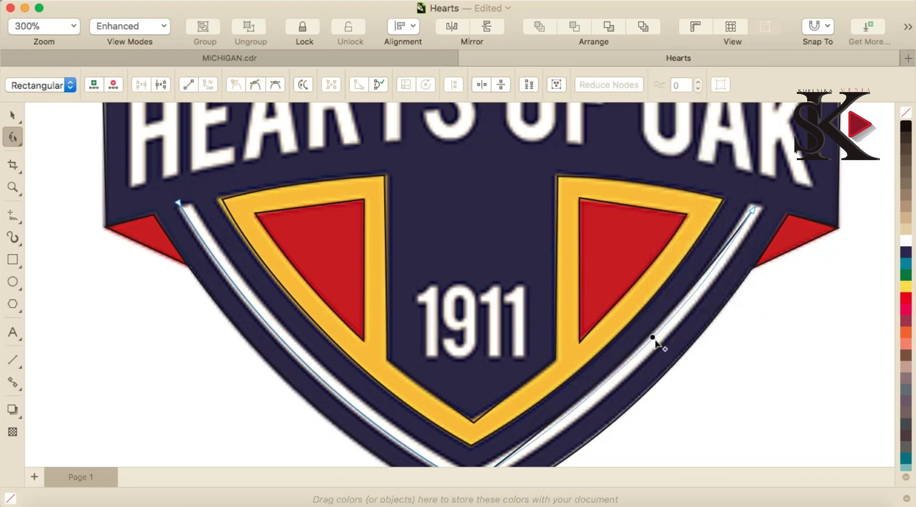
left_click(648, 341)
- Start a freehand line at the end of the upper-left white stripe beside the word ACCRA
scroll(645, 346, "down", 4)
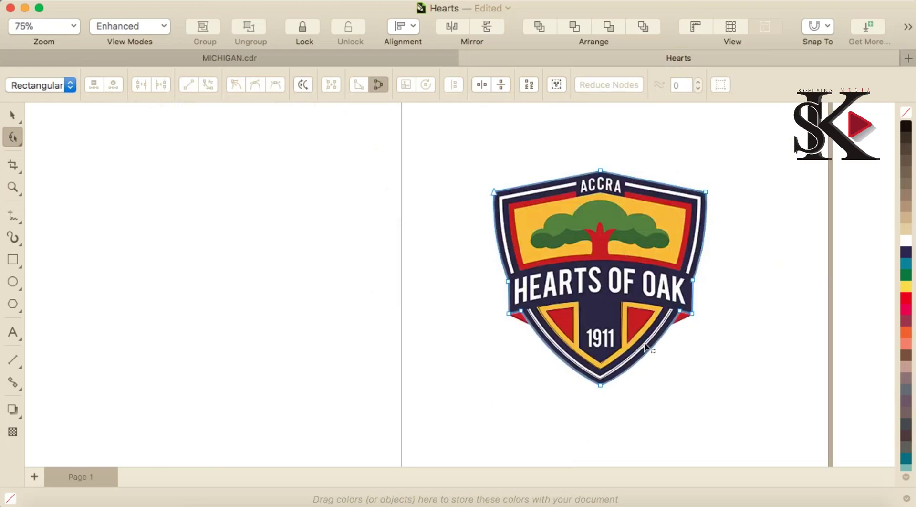
scroll(729, 182, "up", 2)
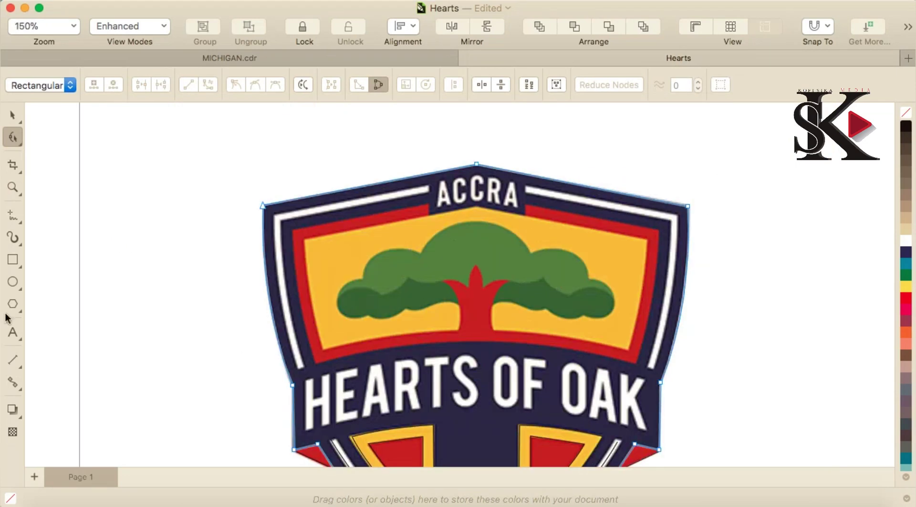
left_click(13, 260)
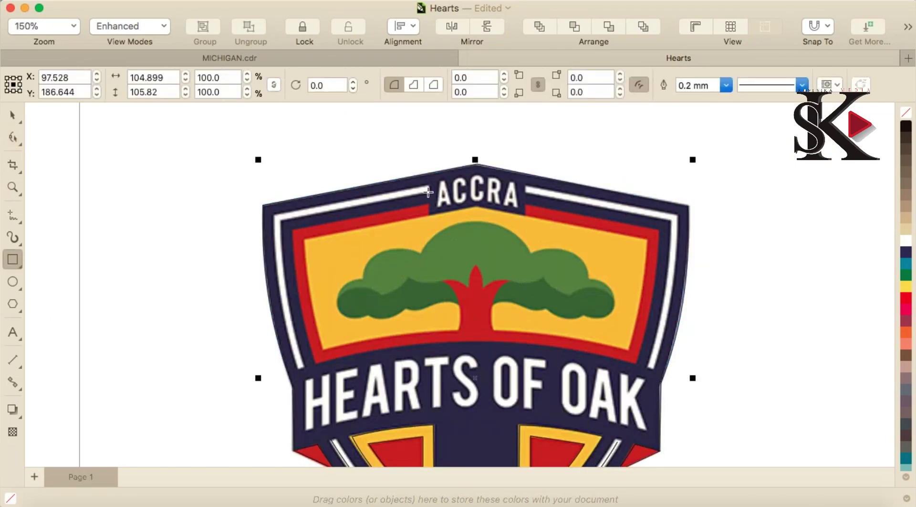
left_click_drag(425, 188, 427, 188)
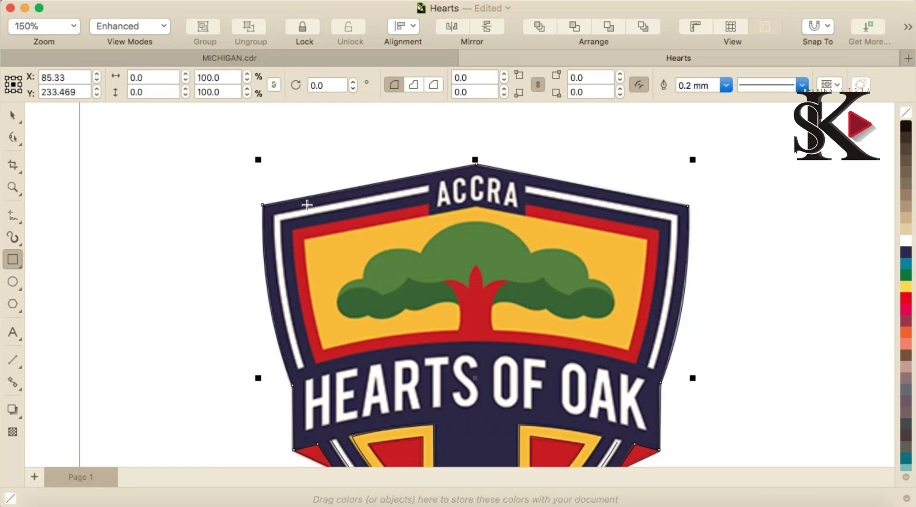
left_click(12, 215)
left_click(428, 189)
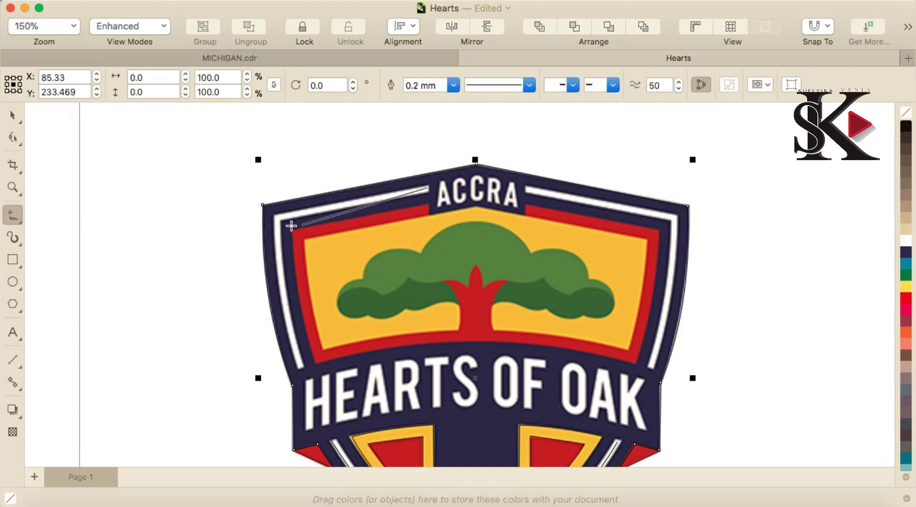
- Trace the crest's left white stripe with a cornered line, converting its lower segment to a curve bent along the stripe
left_click(277, 217)
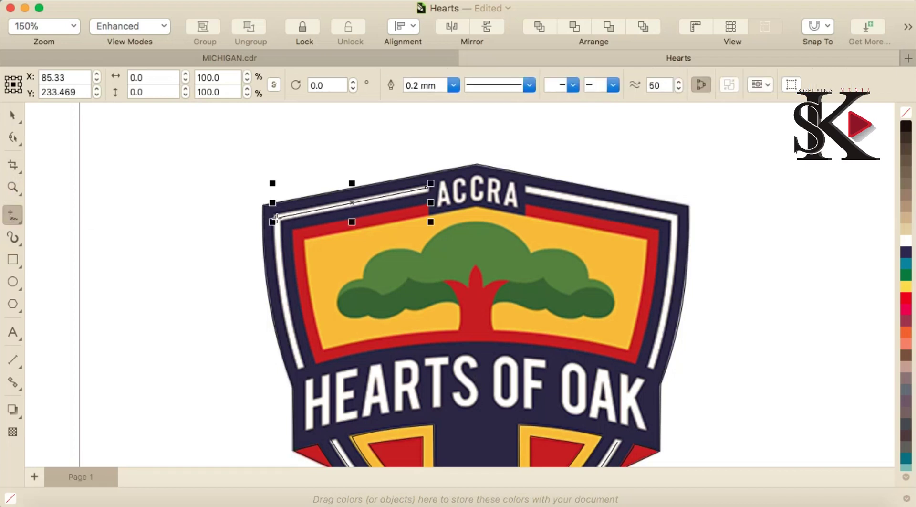
left_click(300, 366)
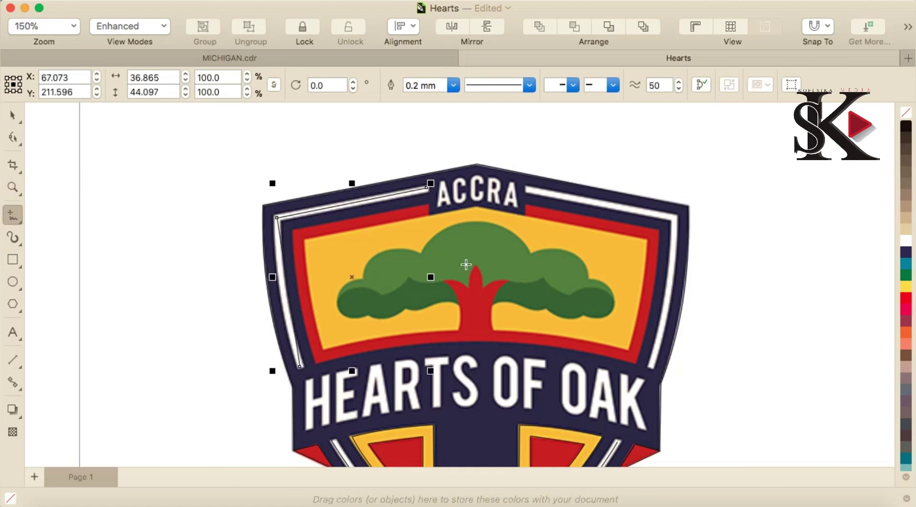
scroll(281, 286, "up", 2)
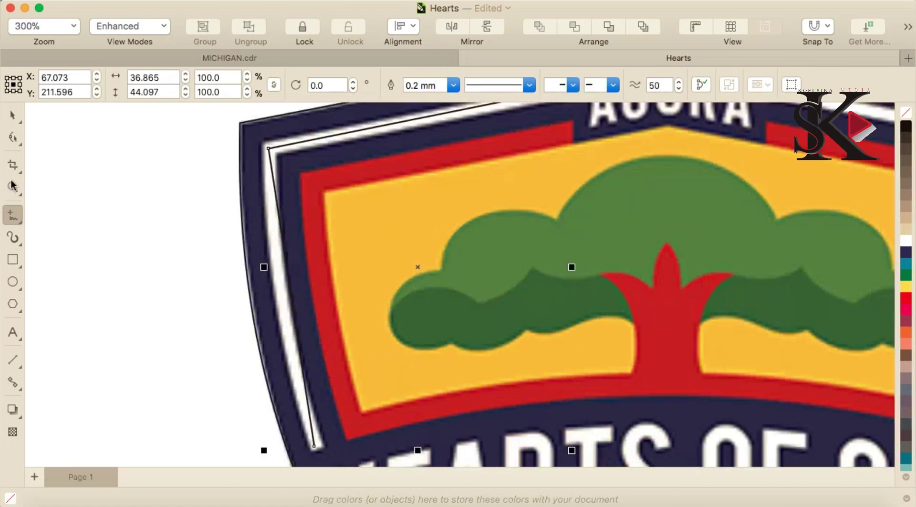
left_click(13, 141)
right_click(291, 299)
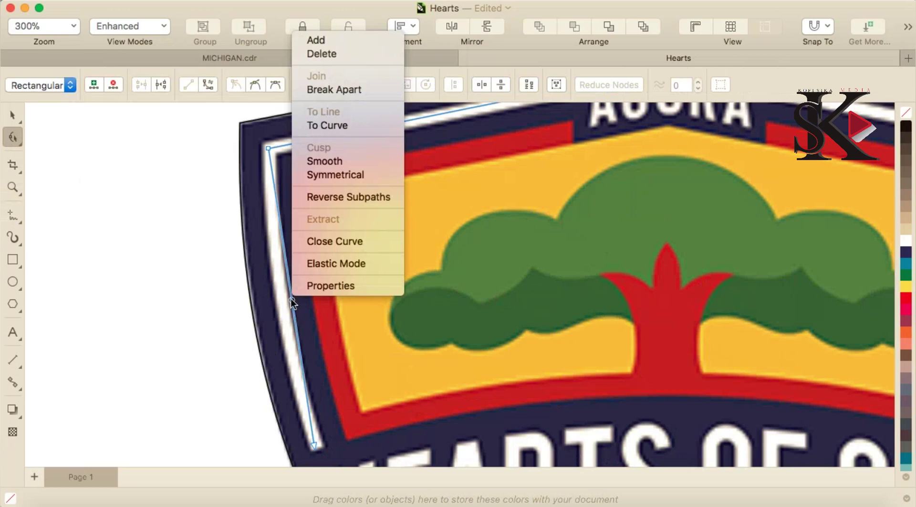
left_click(359, 125)
left_click_drag(300, 339, 287, 334)
scroll(350, 239, "down", 2)
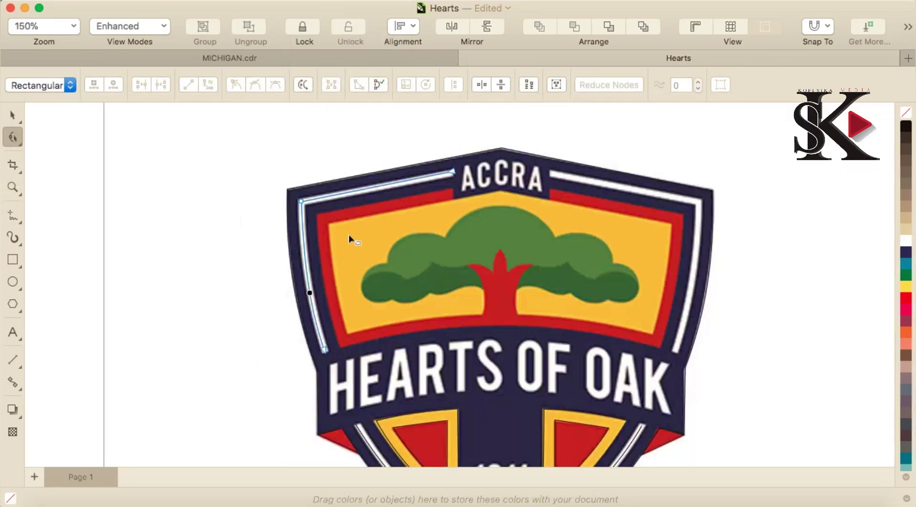
- Duplicate the traced stripe line, mirror the copy horizontally and place it over the right white stripe
left_click(12, 116)
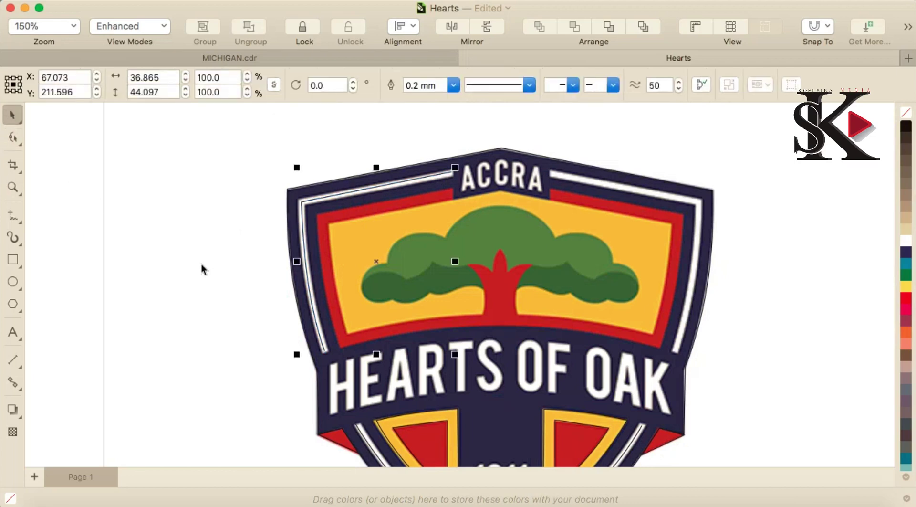
key("super+c")
key("super+v")
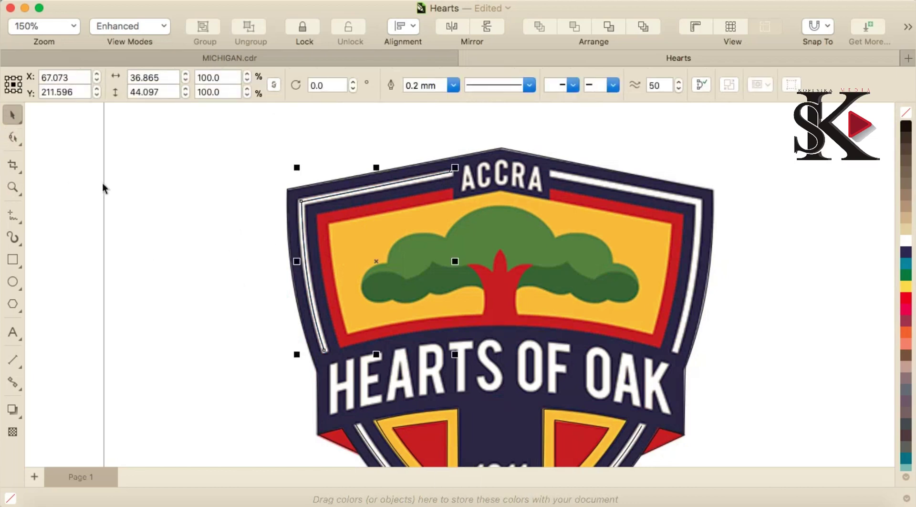
left_click(457, 29)
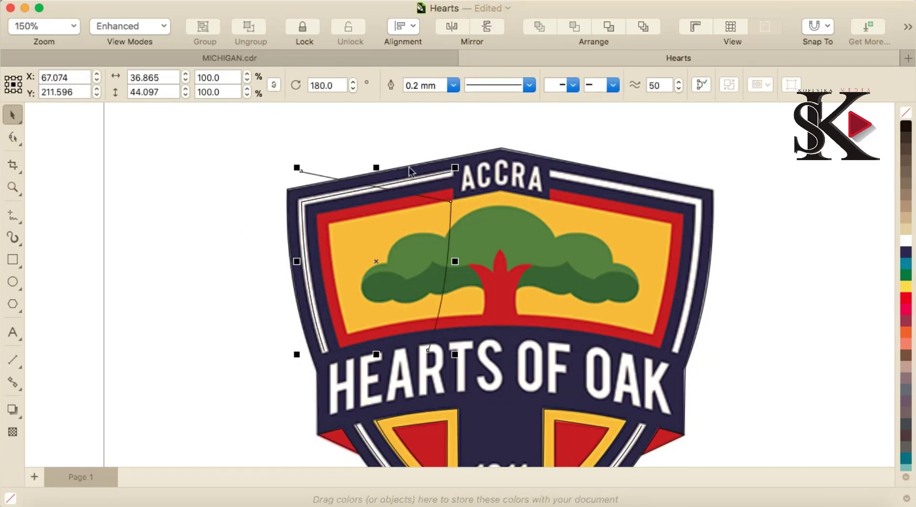
left_click_drag(444, 213, 669, 211)
scroll(723, 225, "up", 3)
left_click(669, 210)
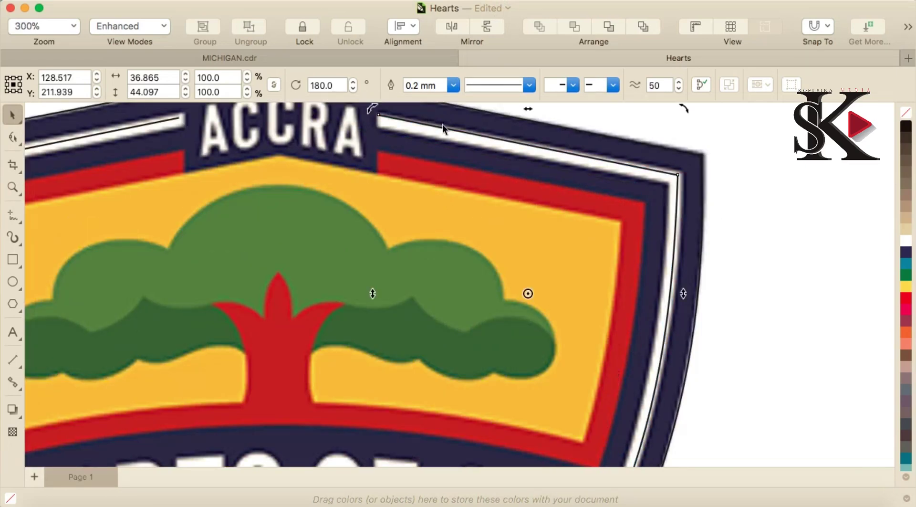
scroll(467, 189, "down", 4)
scroll(468, 167, "up", 2)
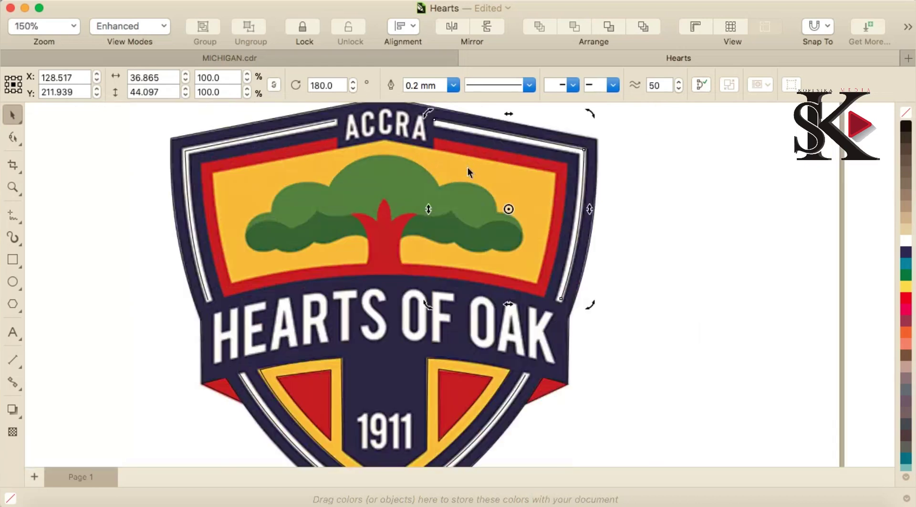
left_click(675, 185)
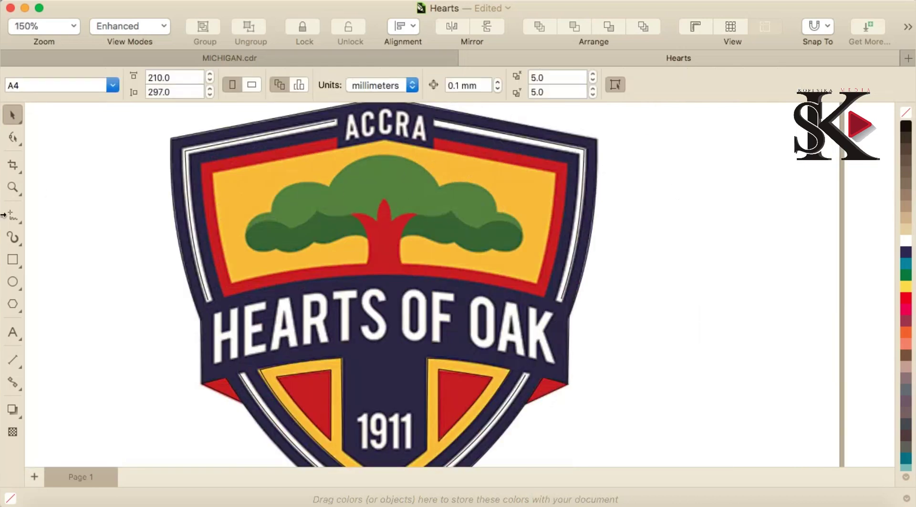
- Draw a small rectangle over the upper-left part of the yellow panel and convert it to curves
left_click(12, 259)
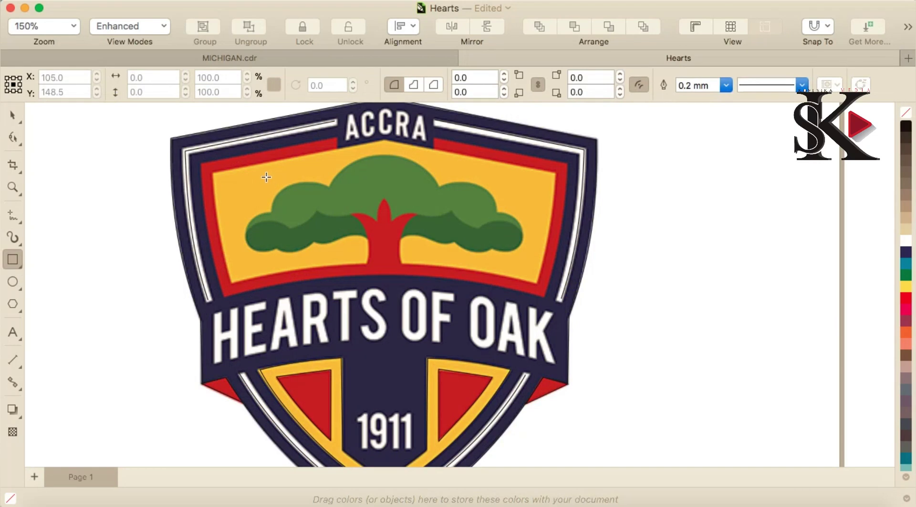
left_click_drag(222, 160, 267, 186)
left_click(14, 138)
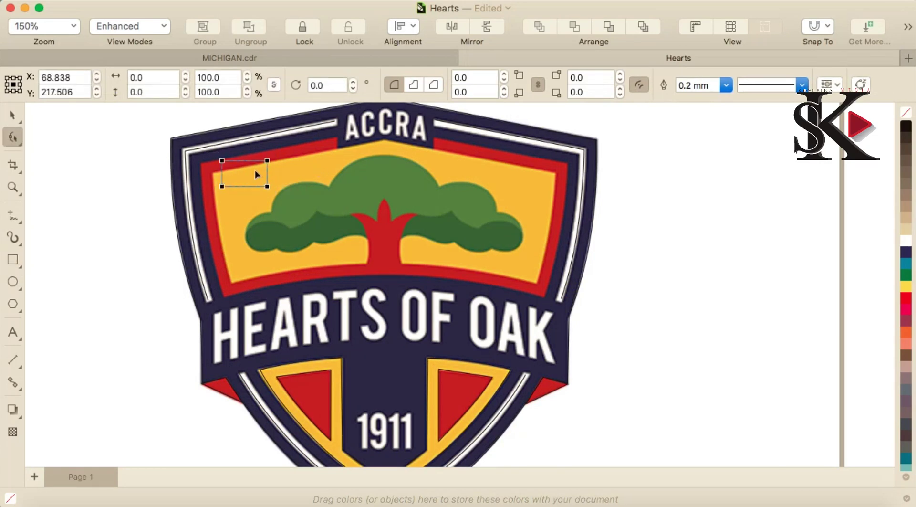
right_click(245, 171)
left_click(308, 108)
- Move the rectangle's upper-right node to the red frame's outer upper-right corner and add a node where the right red band meets ACCRA
left_click_drag(268, 161, 576, 181)
scroll(566, 151, "up", 2)
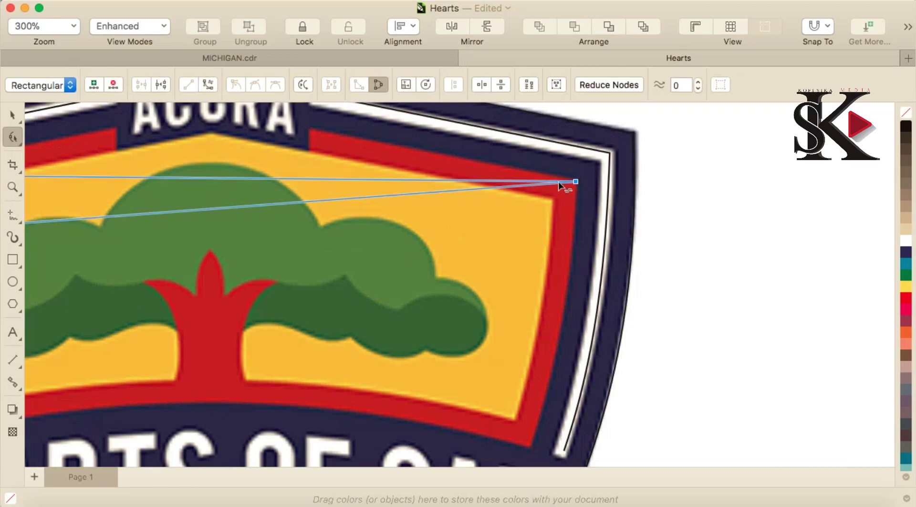
double_click(323, 179)
left_click_drag(322, 178, 310, 134)
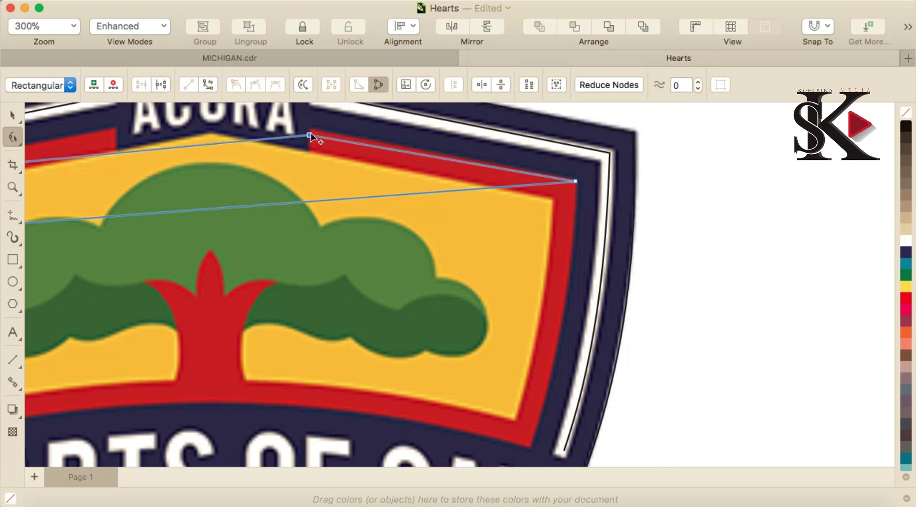
- Fine-tune the added node so it sits on the upper inner corner of the right red band
double_click(310, 136)
key("super+z")
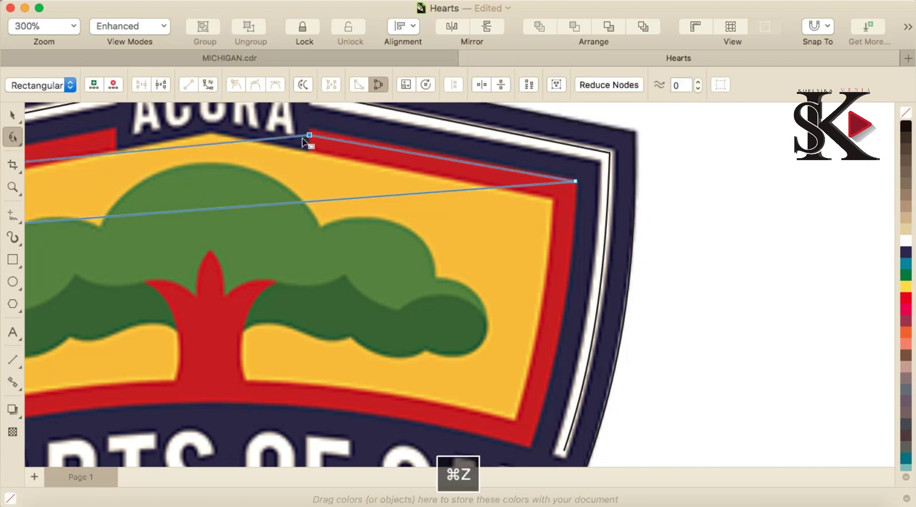
scroll(309, 136, "up", 5)
scroll(343, 150, "down", 2)
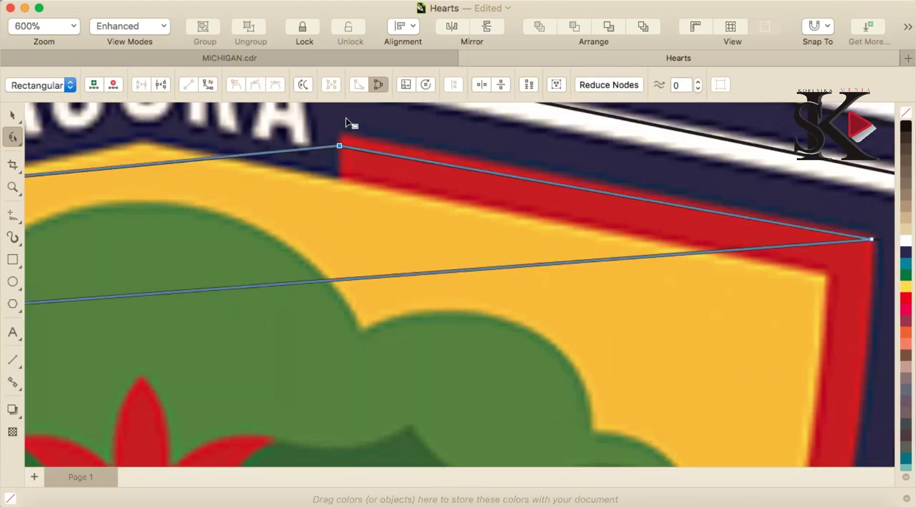
scroll(348, 139, "up", 1)
left_click_drag(334, 177, 339, 155)
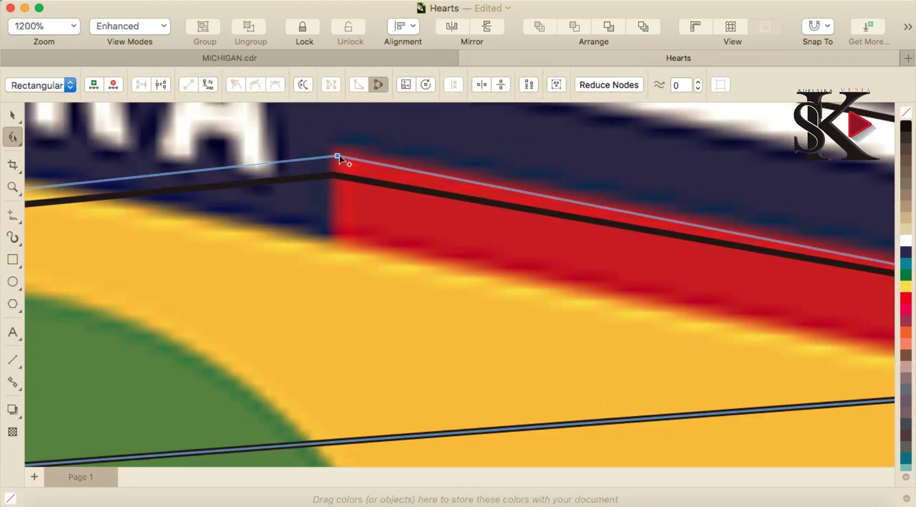
- Move the shape's upper-left node onto the red frame's outer upper-left corner
scroll(337, 157, "down", 2)
scroll(336, 167, "down", 2)
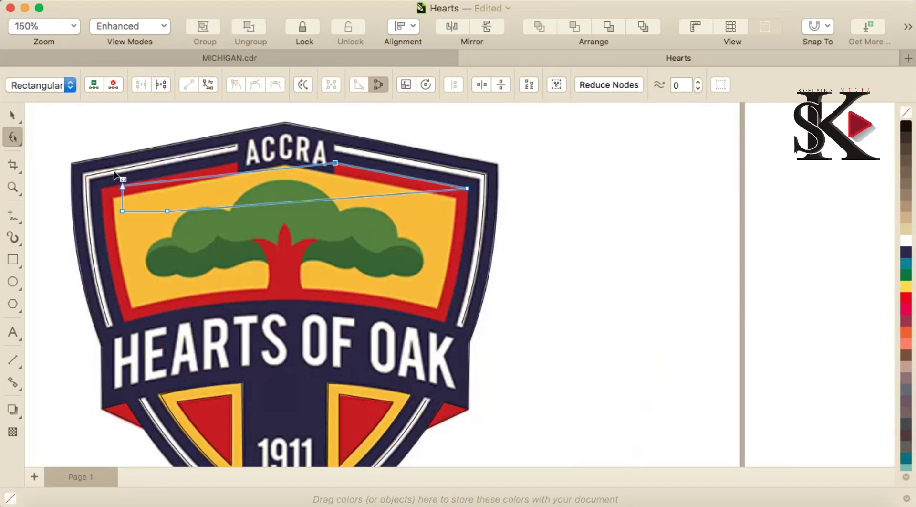
scroll(114, 198, "up", 3)
left_click_drag(171, 172, 92, 186)
key("super+z")
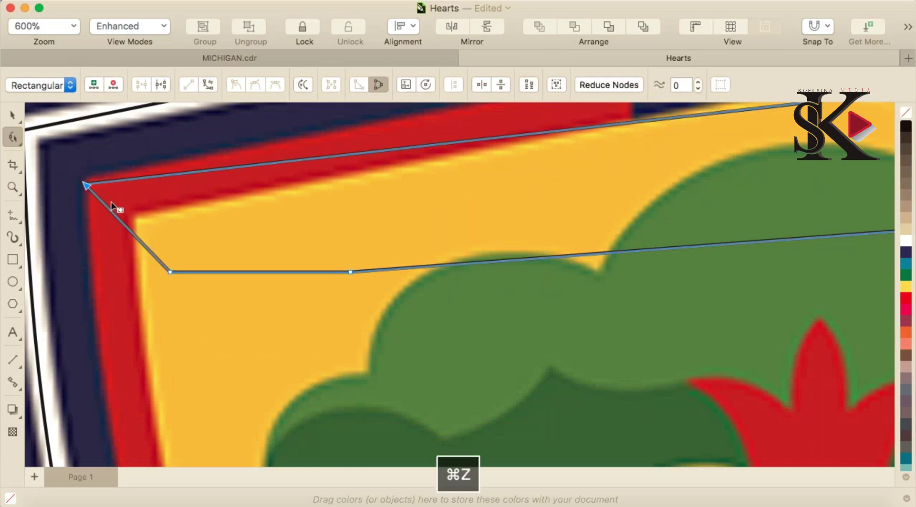
- Add two nodes to the top edge and align them with the upper and lower inner corners of the left red band
scroll(111, 192, "down", 1)
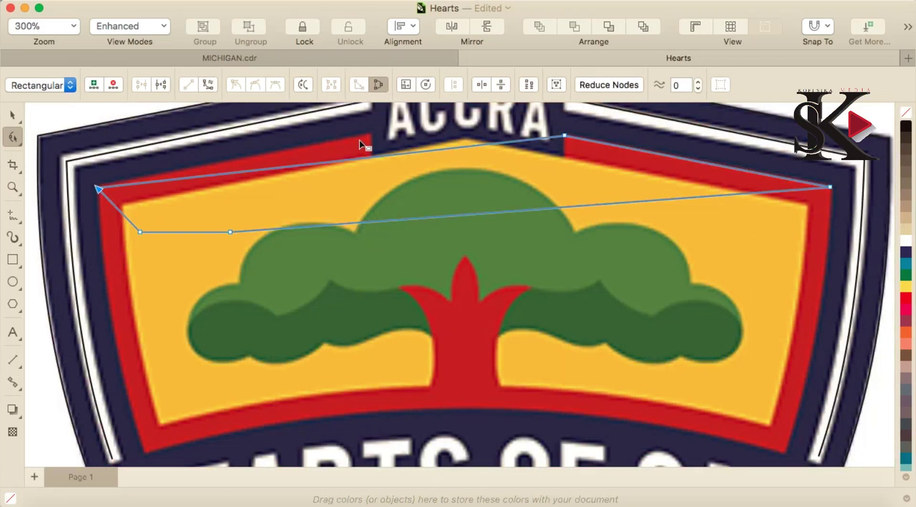
scroll(364, 132, "up", 1)
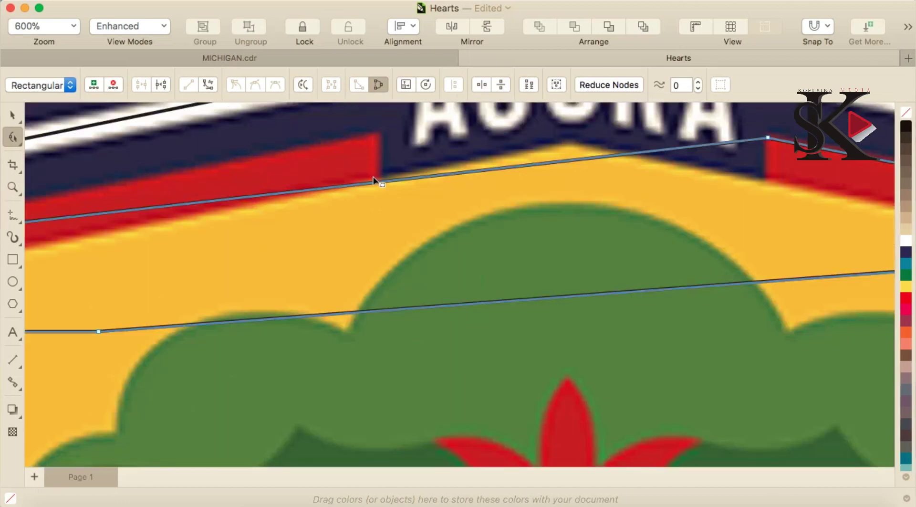
left_click(378, 181)
left_click(380, 182)
mouse_move(380, 181)
left_mouse_down()
mouse_move(376, 135)
mouse_move(381, 181)
left_mouse_up()
double_click(400, 136)
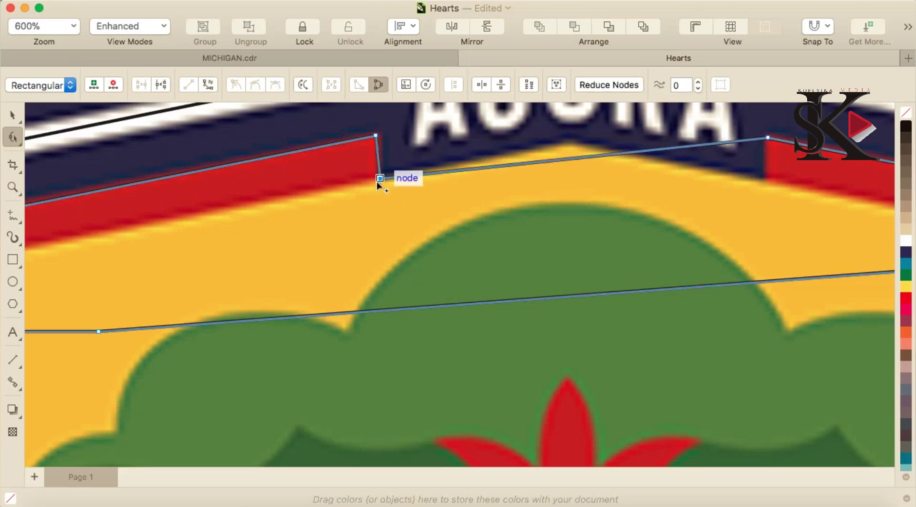
scroll(377, 138, "up", 1)
scroll(377, 136, "up", 1)
left_click_drag(376, 126, 388, 122)
scroll(382, 230, "down", 2)
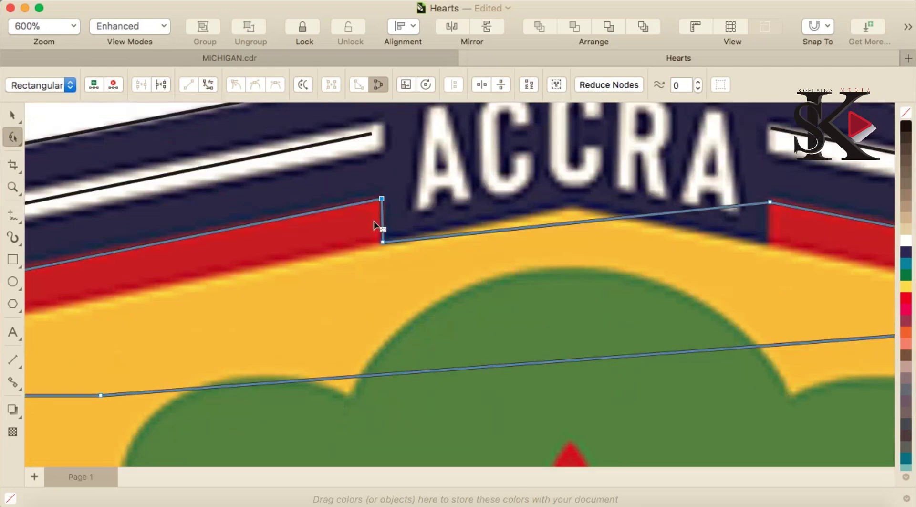
- Add a node to the top edge and place it on the lower inner corner of the right red band
scroll(375, 226, "down", 1)
scroll(594, 225, "up", 1)
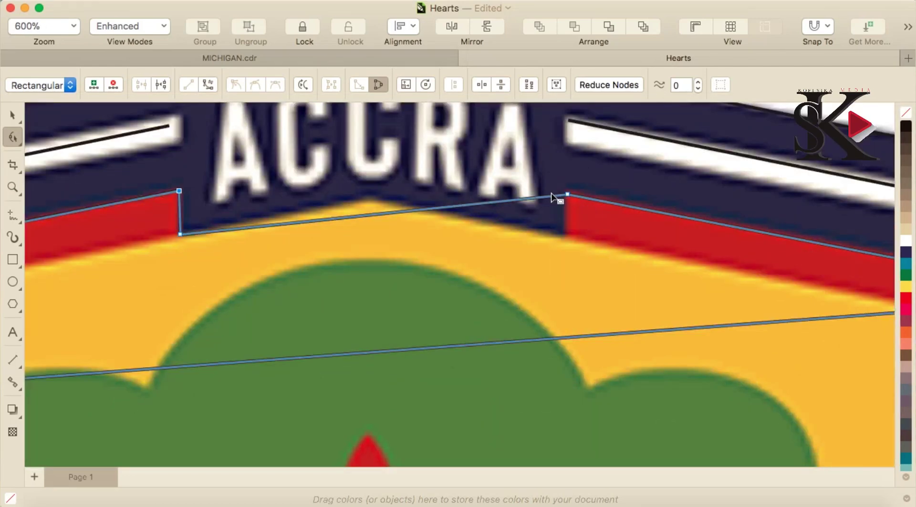
scroll(582, 206, "up", 1)
scroll(578, 206, "up", 1)
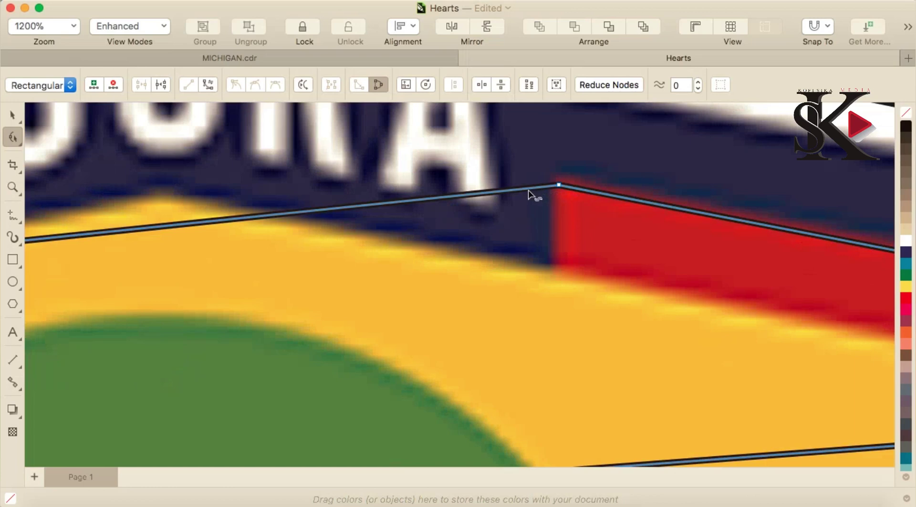
double_click(528, 190)
left_click_drag(528, 190, 562, 268)
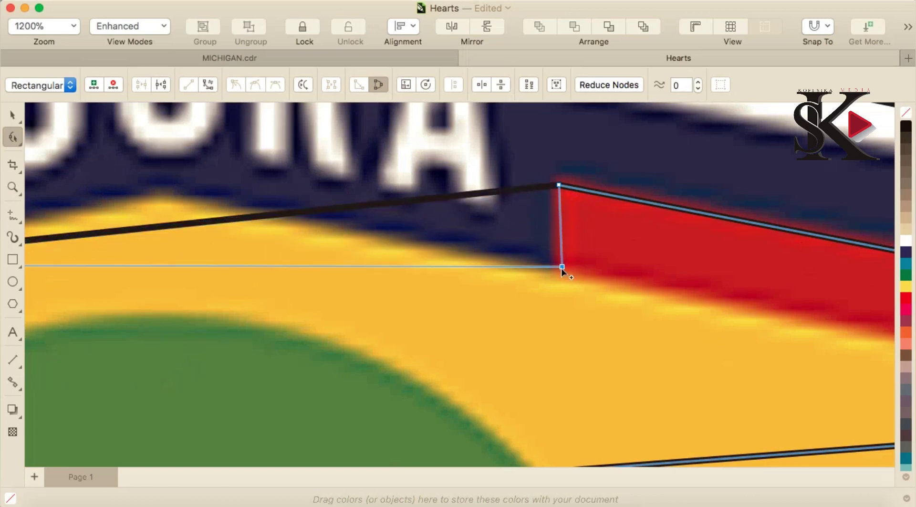
- Move the shape's lower-left node to the red frame's outer lower-left corner
scroll(559, 268, "down", 2)
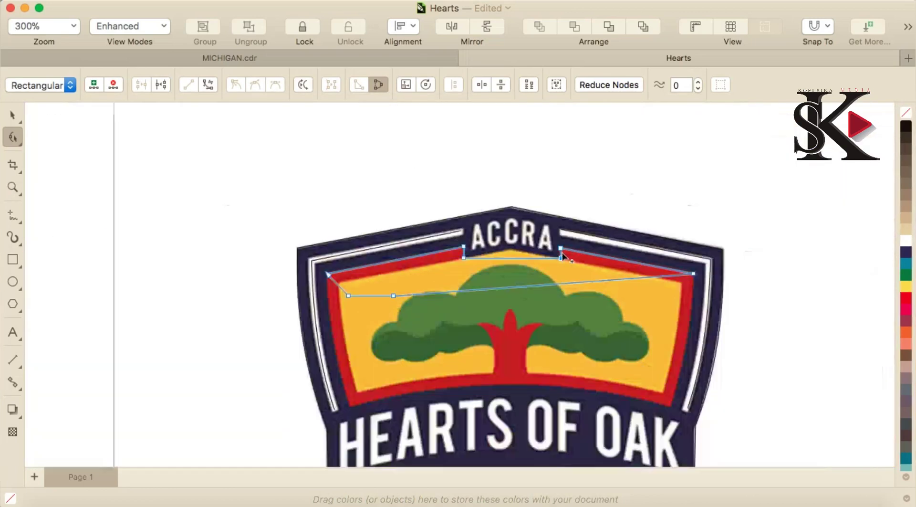
scroll(563, 256, "down", 2)
scroll(429, 277, "up", 2)
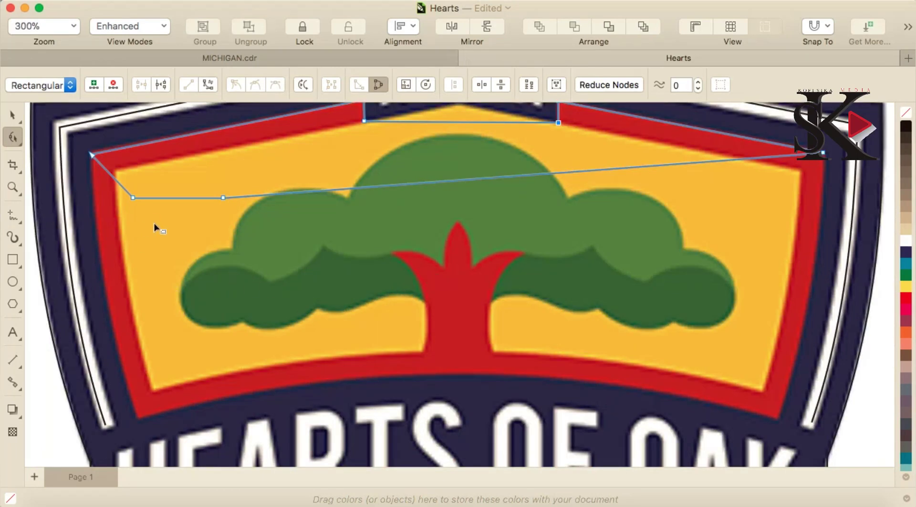
left_click_drag(133, 199, 139, 414)
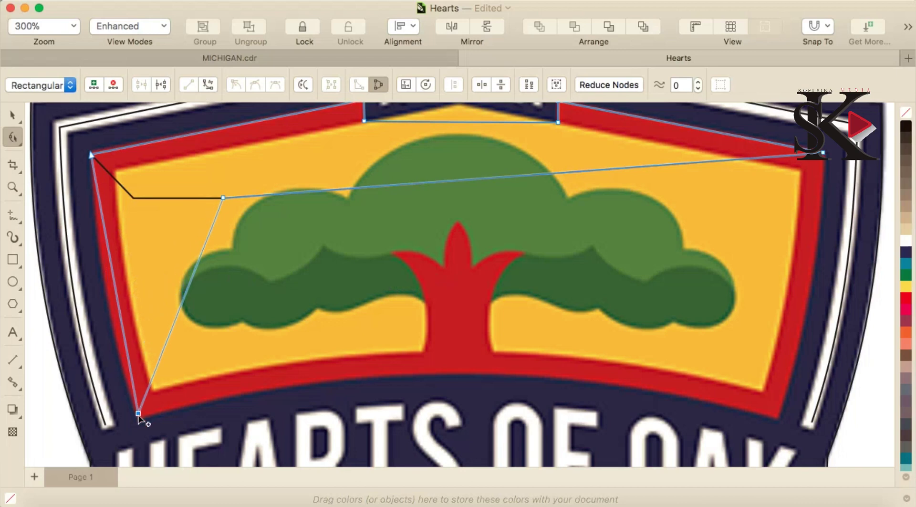
- Convert the shape's left side to a curve and bend it along the red frame's outer left edge
right_click(116, 277)
left_click(112, 277)
right_click(113, 278)
left_click(151, 335)
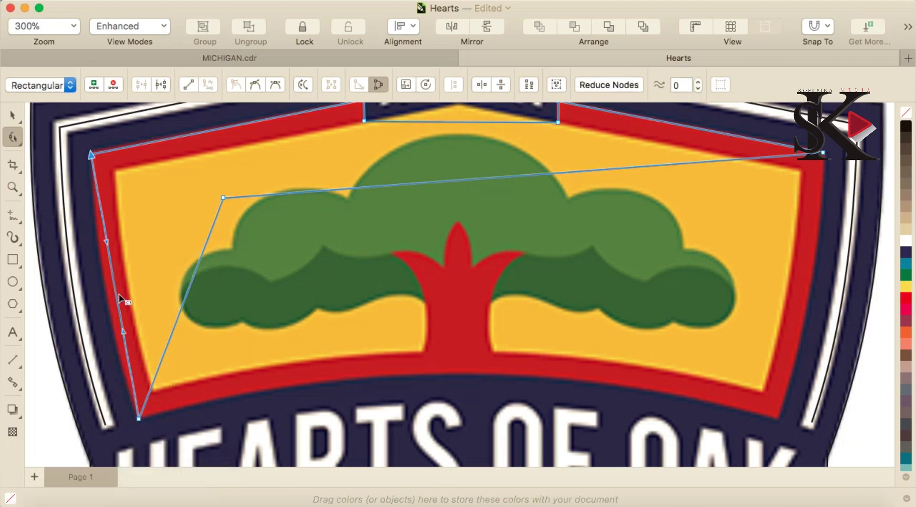
left_click_drag(118, 294, 108, 300)
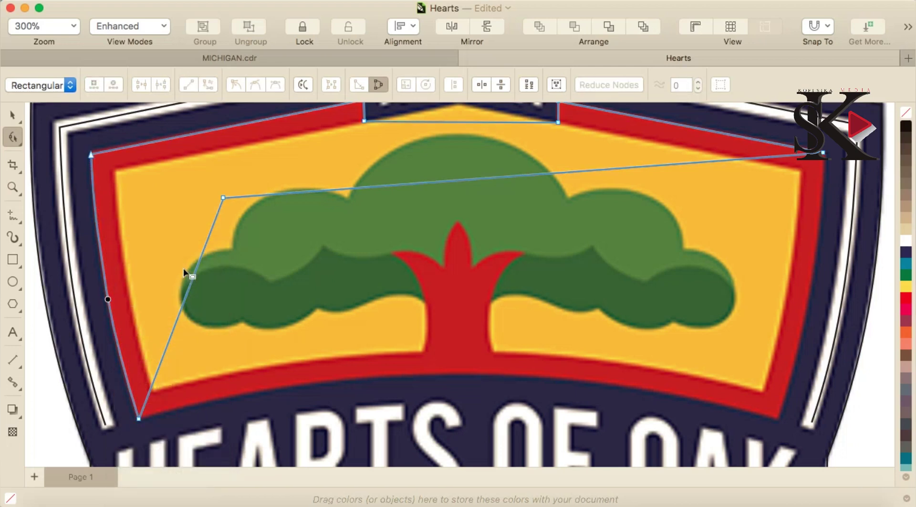
- Move the shape's remaining bottom node to the red frame's lower edge beneath the tree trunk
left_click_drag(224, 197, 416, 374)
left_click_drag(330, 282, 348, 297)
left_click(381, 343)
left_click(349, 298)
left_click_drag(350, 299, 456, 375)
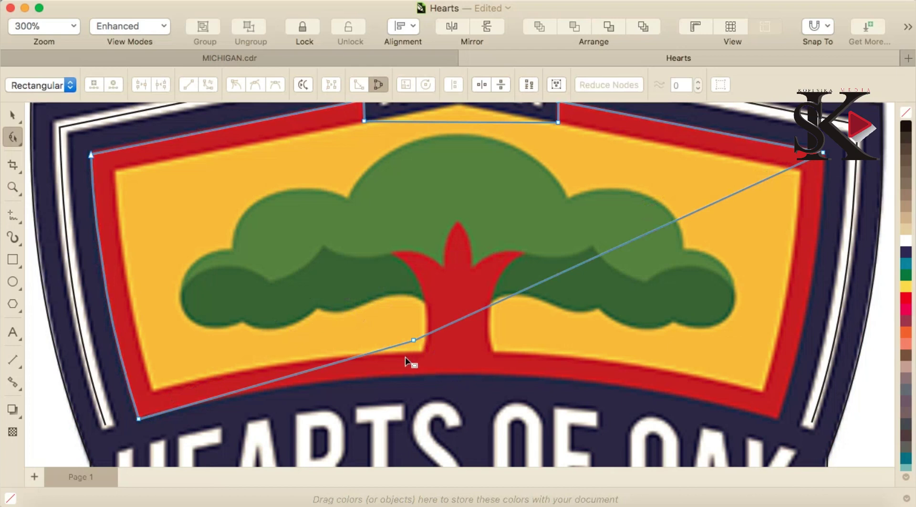
scroll(405, 357, "up", 2)
mouse_move(424, 328)
left_mouse_down()
mouse_move(471, 417)
mouse_move(465, 410)
left_mouse_up()
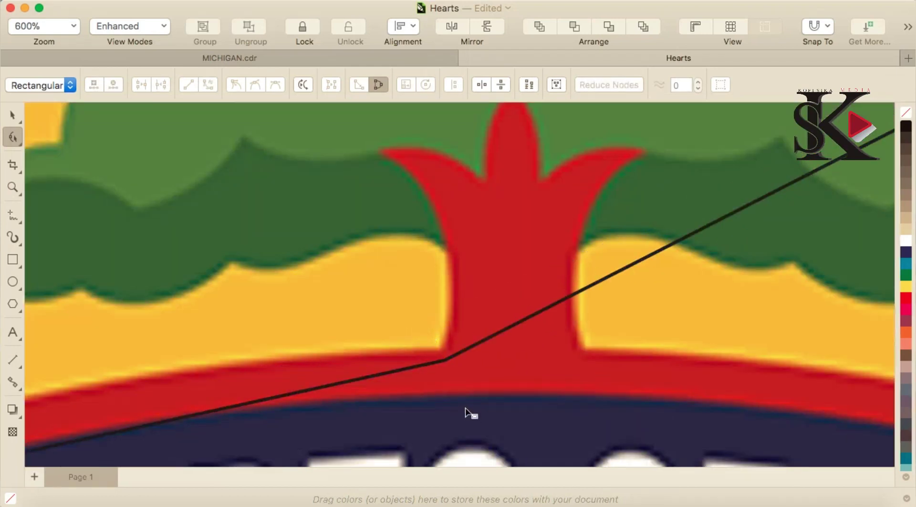
left_click_drag(439, 362, 454, 400)
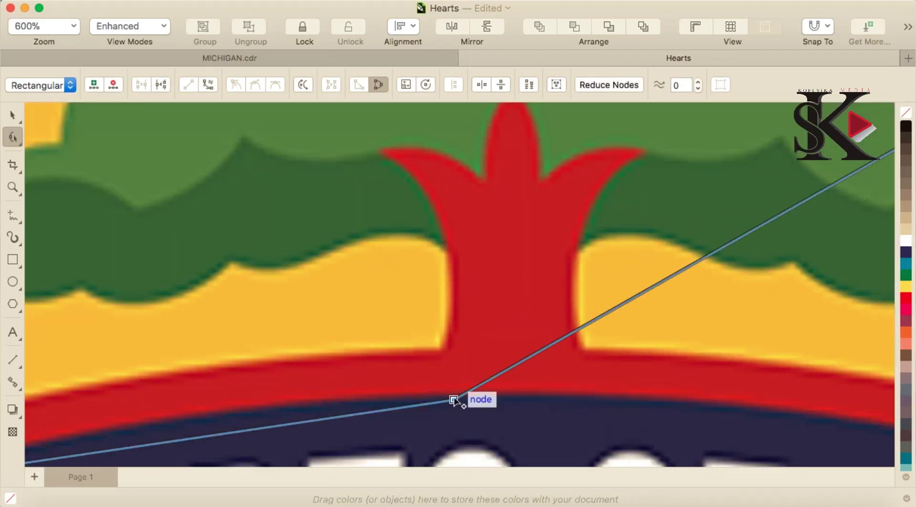
- Add a node to the shape's diagonal bottom segment and place it on the red frame's outer lower-right corner
scroll(455, 394, "up", 4)
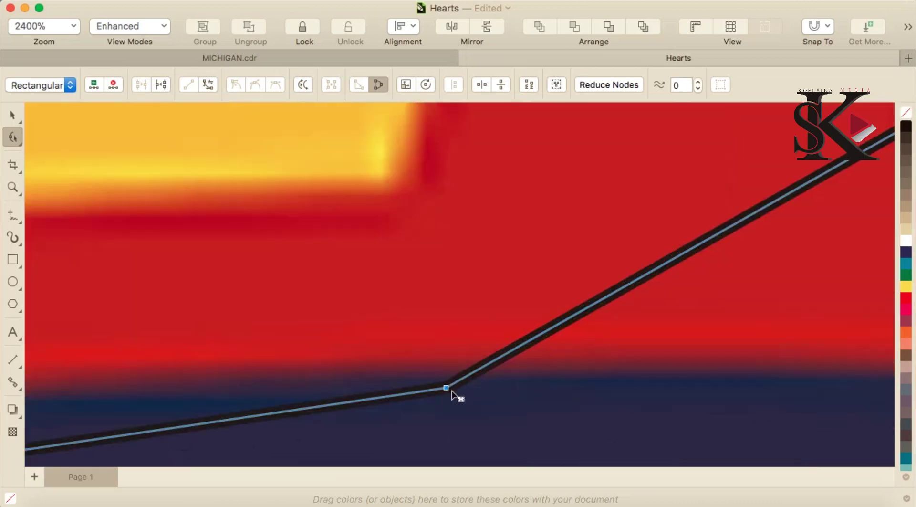
scroll(448, 384, "down", 4)
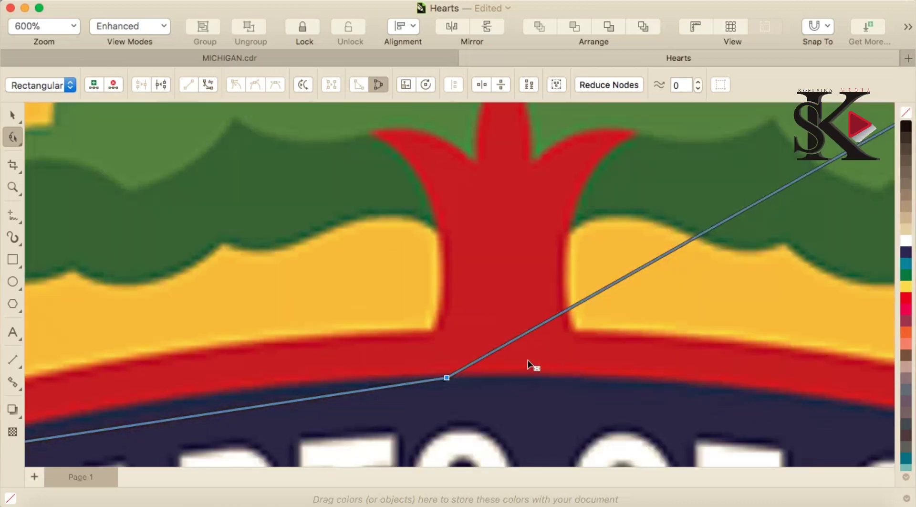
scroll(545, 361, "down", 5)
scroll(730, 386, "up", 3)
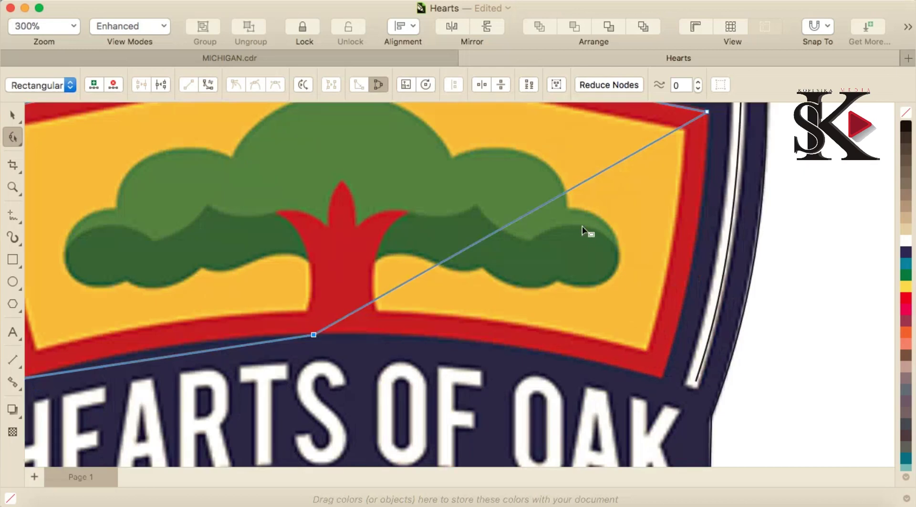
left_click_drag(551, 201, 661, 381)
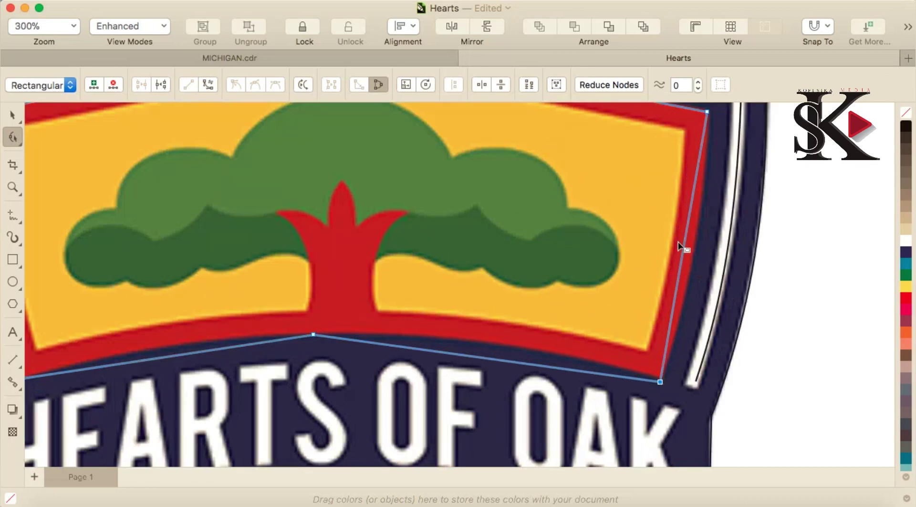
- Convert the shape's right side to a curve and bend it along the red frame's outer right edge
right_click(688, 248)
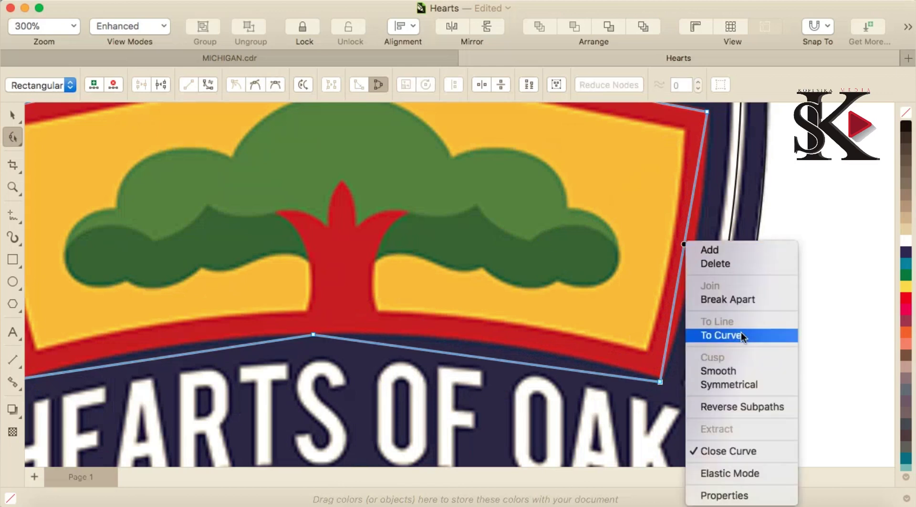
left_click(740, 333)
left_click_drag(692, 261, 692, 258)
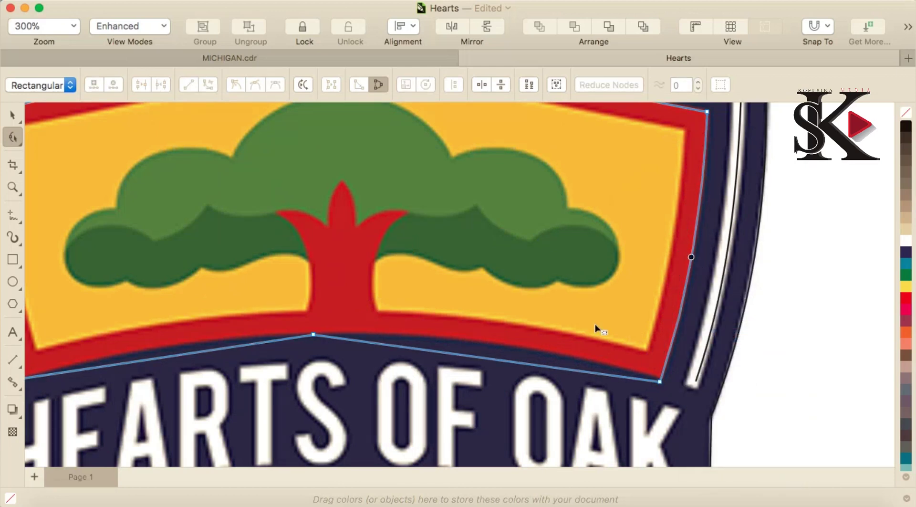
- Curve the right half of the shape's bottom along the red frame's lower edge and refine its fit near the lower-right corner
right_click(450, 353)
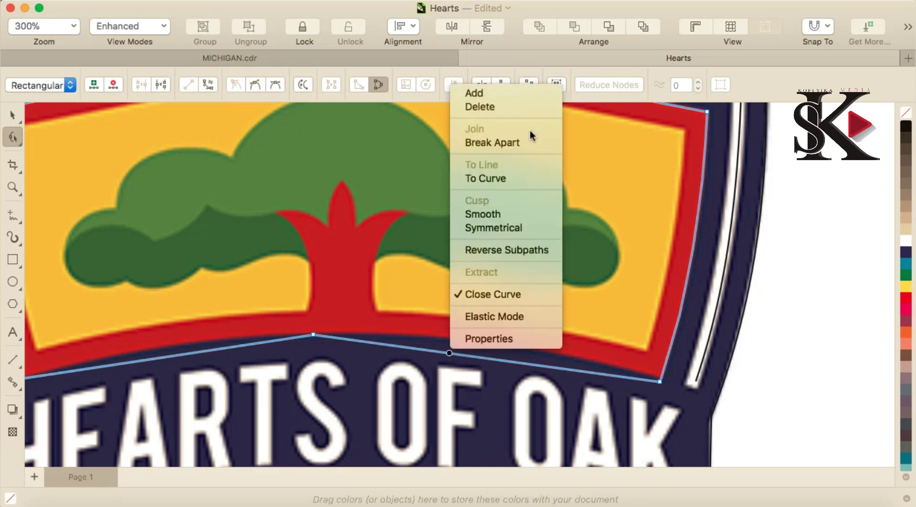
left_click(500, 179)
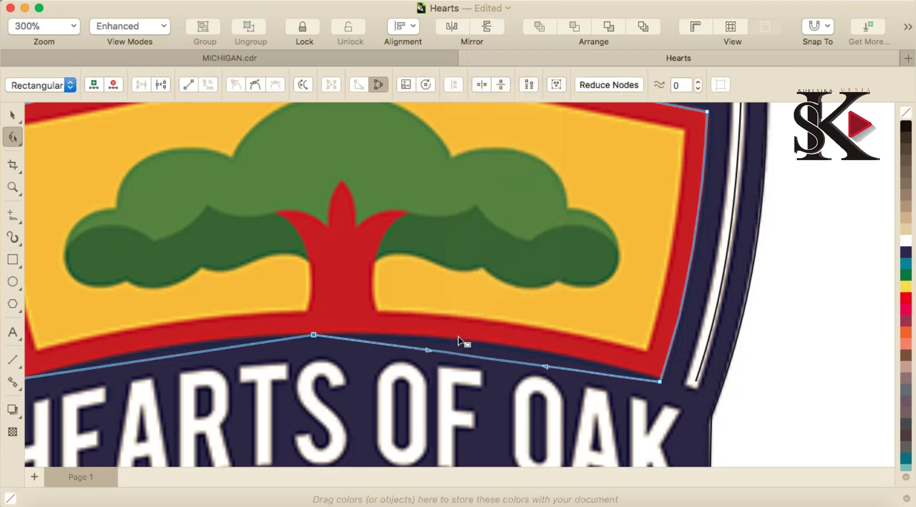
left_click_drag(460, 354, 473, 340)
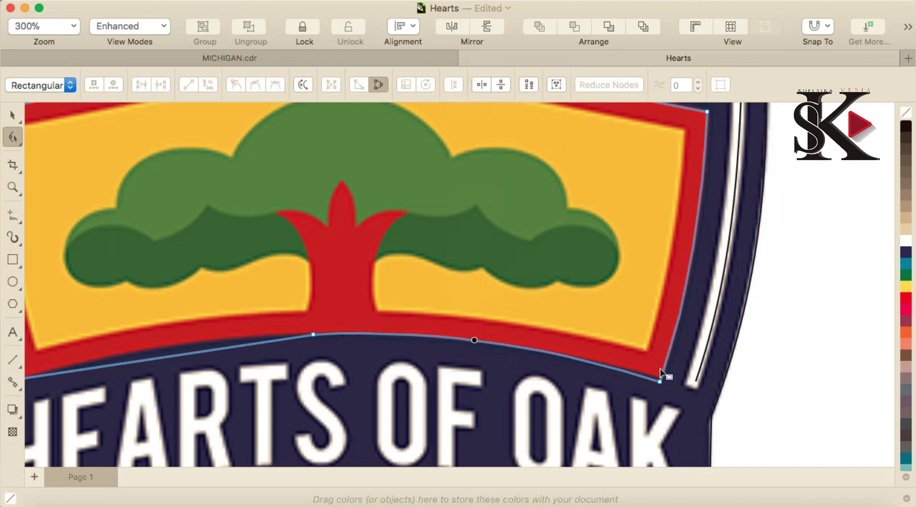
scroll(661, 380, "up", 4)
mouse_move(662, 423)
left_mouse_down()
mouse_move(667, 413)
mouse_move(651, 409)
left_mouse_up()
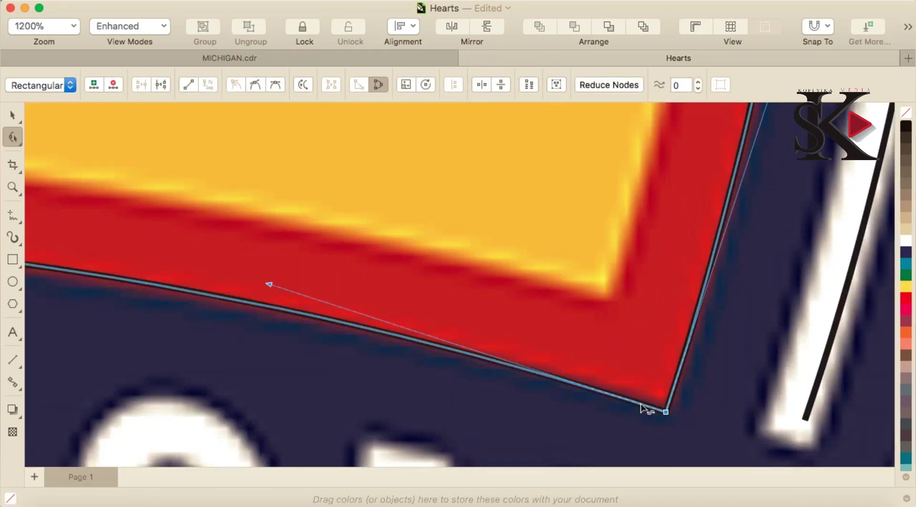
- Convert the left half of the shape's bottom to a curve and bend it along the red frame's lower edge
scroll(651, 409, "down", 6)
scroll(342, 397, "up", 4)
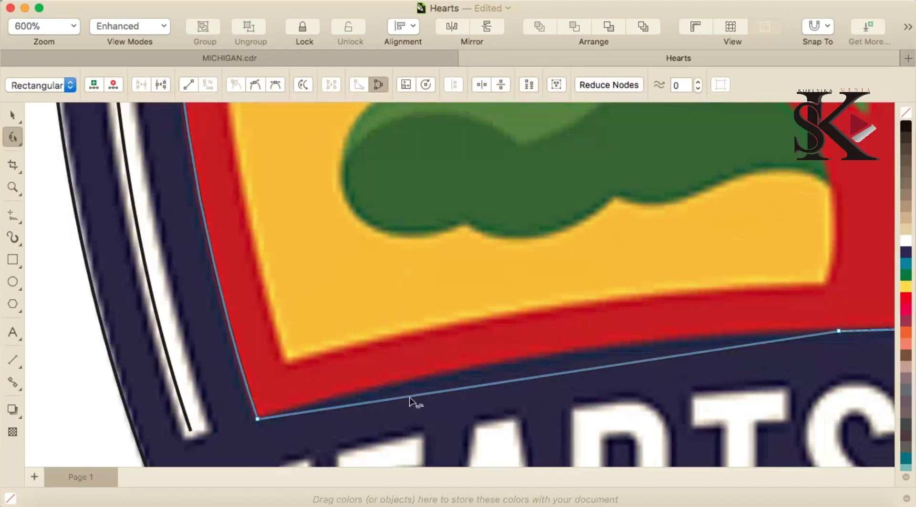
right_click(429, 392)
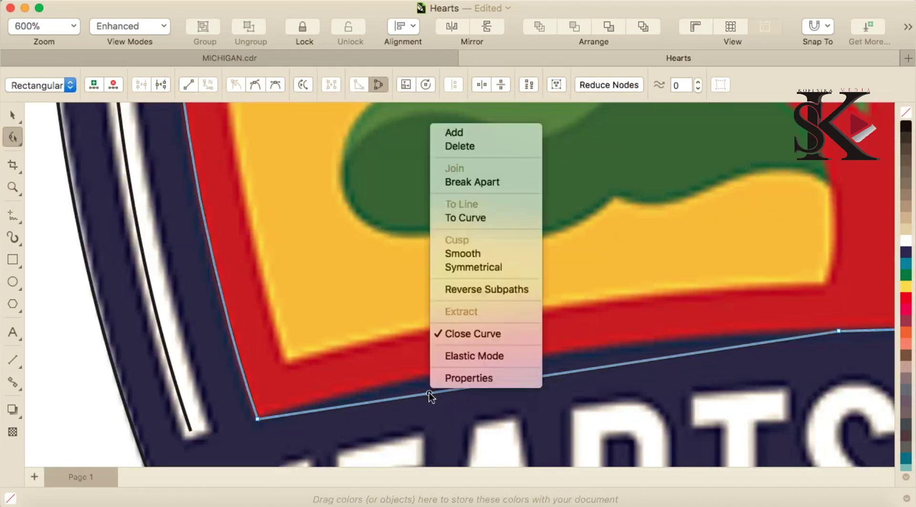
left_click(474, 217)
left_click_drag(467, 390, 467, 374)
scroll(564, 369, "down", 4)
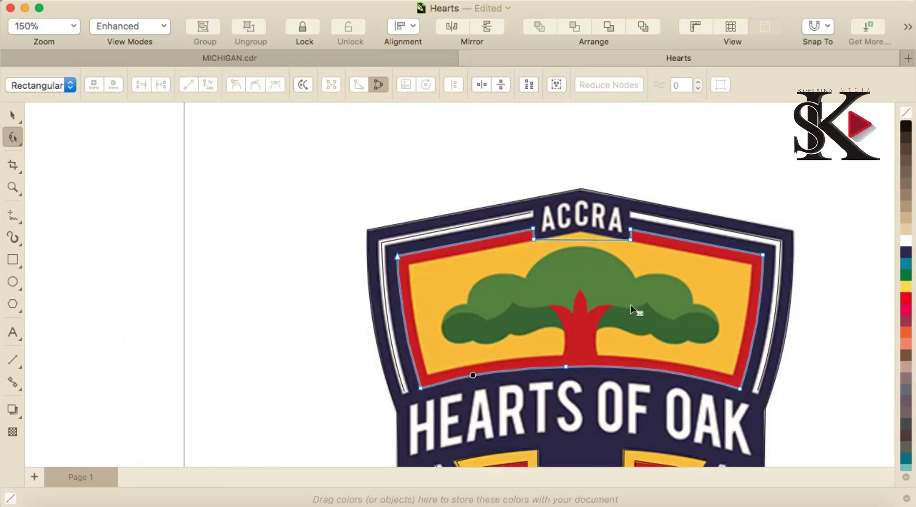
- Draw a rectangle about 7.5 by 5.8 mm over the upper part of the red tree trunk and select it
scroll(646, 273, "up", 2)
scroll(520, 166, "up", 2)
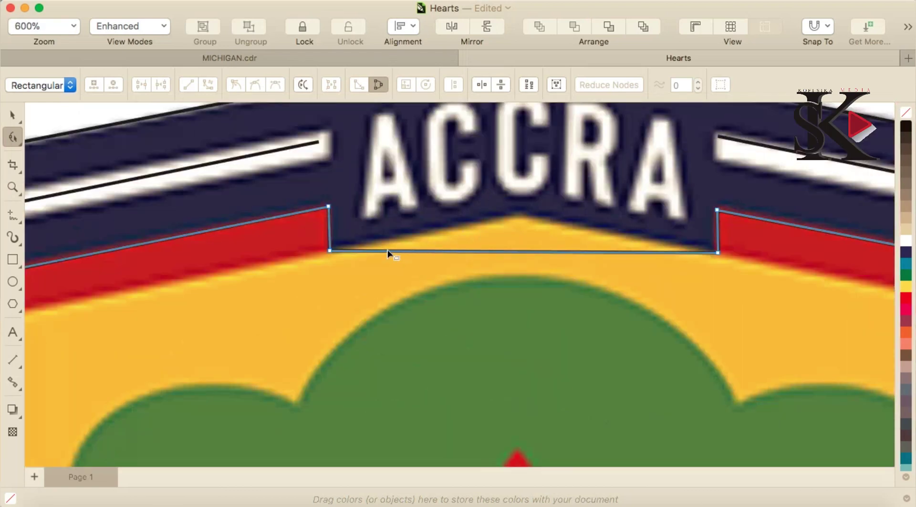
scroll(374, 264, "down", 4)
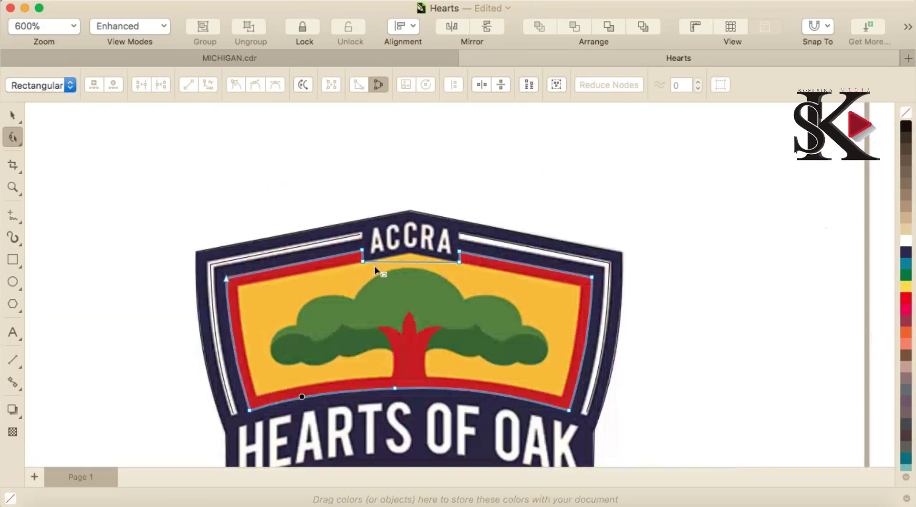
scroll(447, 327, "up", 2)
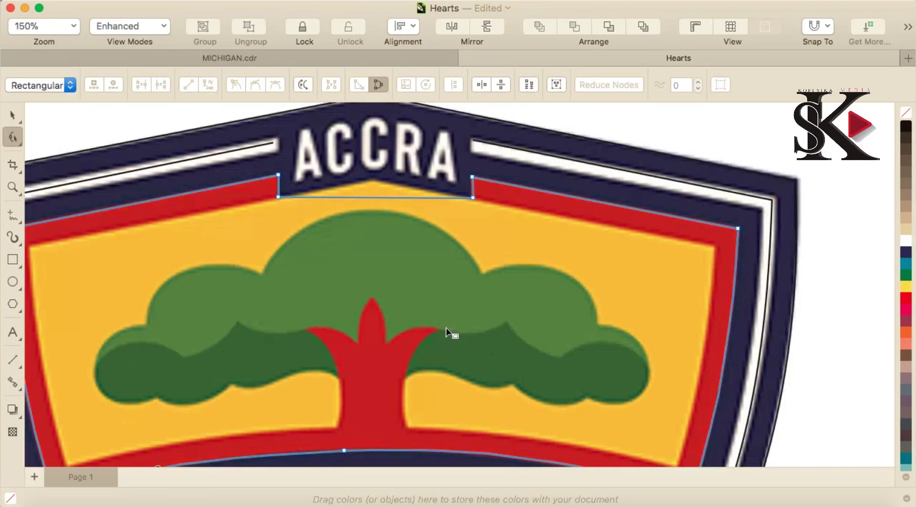
left_click(12, 260)
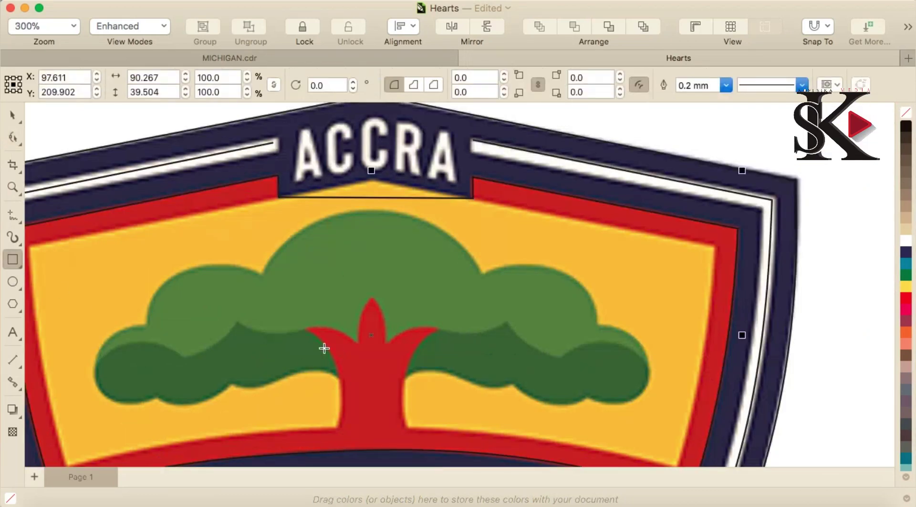
left_click_drag(324, 348, 395, 399)
left_click(12, 115)
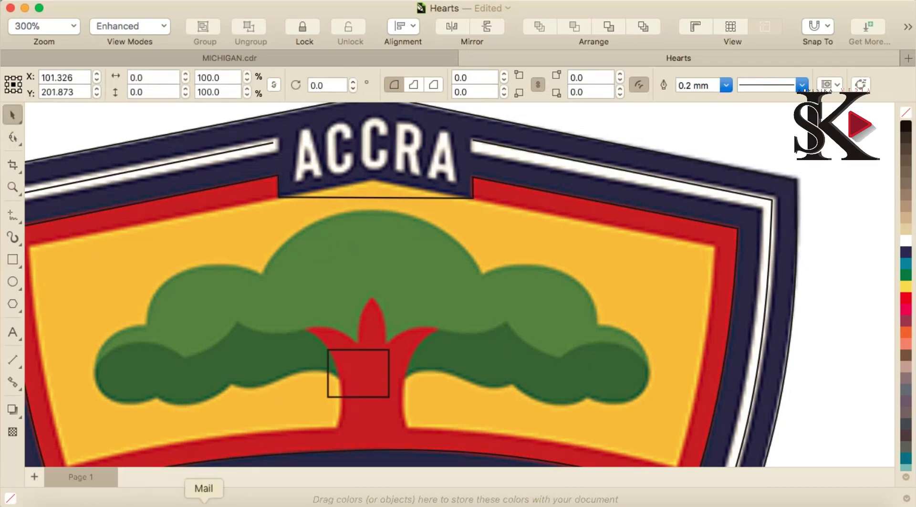
left_click(372, 413)
left_click(354, 397)
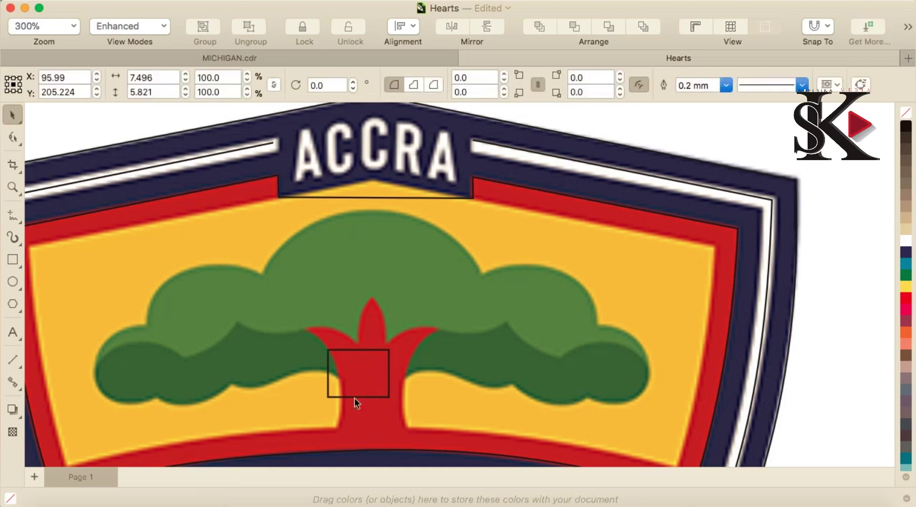
- Convert the trunk rectangle to curves and move its two lower nodes to the corners of the trunk's base
scroll(357, 397, "up", 2)
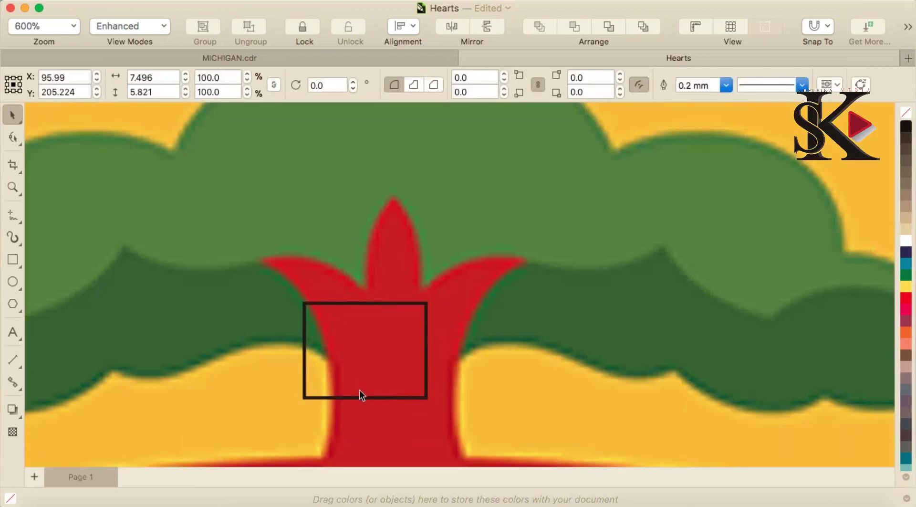
right_click(329, 384)
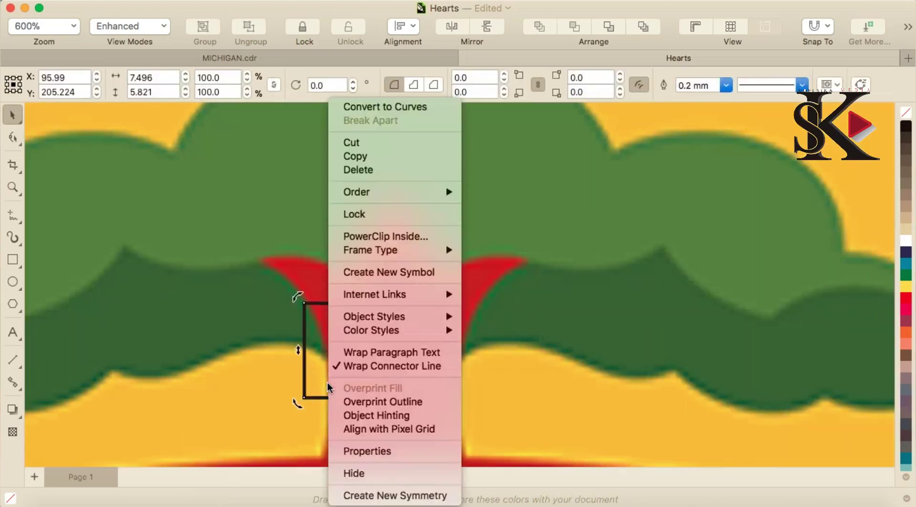
left_click(367, 107)
key("F10")
left_click_drag(306, 400, 323, 408)
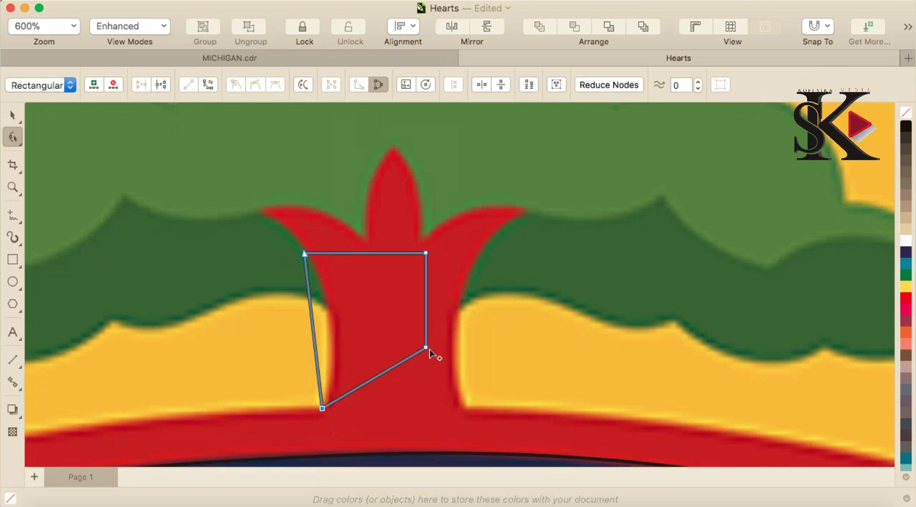
left_click_drag(426, 348, 464, 408)
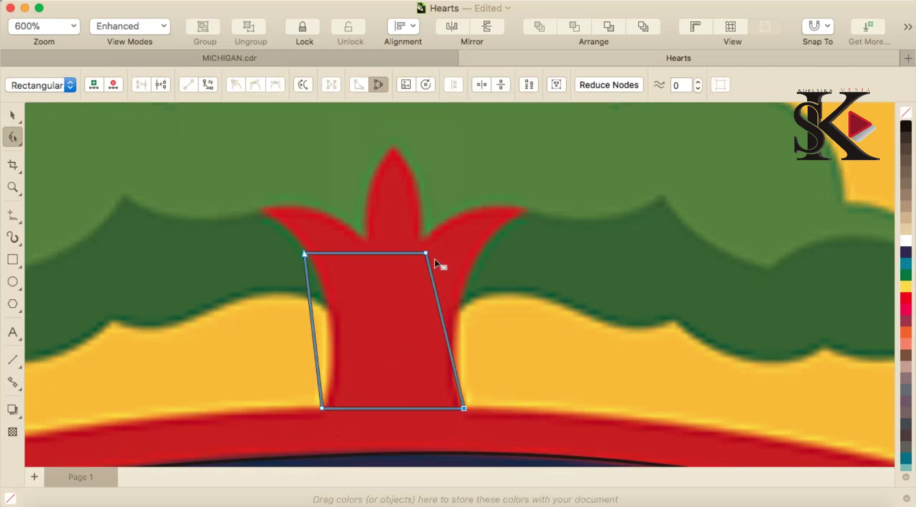
- Move the upper-right node to the right branch tip and add nodes at the right notch and the central leaf's tip
left_click_drag(426, 254, 527, 210)
double_click(426, 228)
left_click_drag(427, 228, 394, 143)
double_click(388, 244)
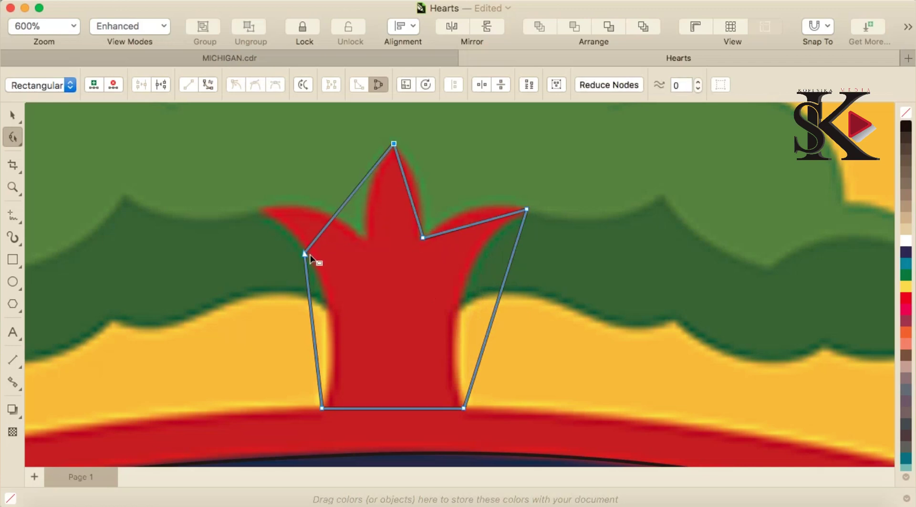
- Move the upper-left node to the left notch beside the central leaf and add a node on the left branch tip
left_click_drag(305, 254, 368, 236)
double_click(360, 268)
left_click_drag(360, 268, 265, 209)
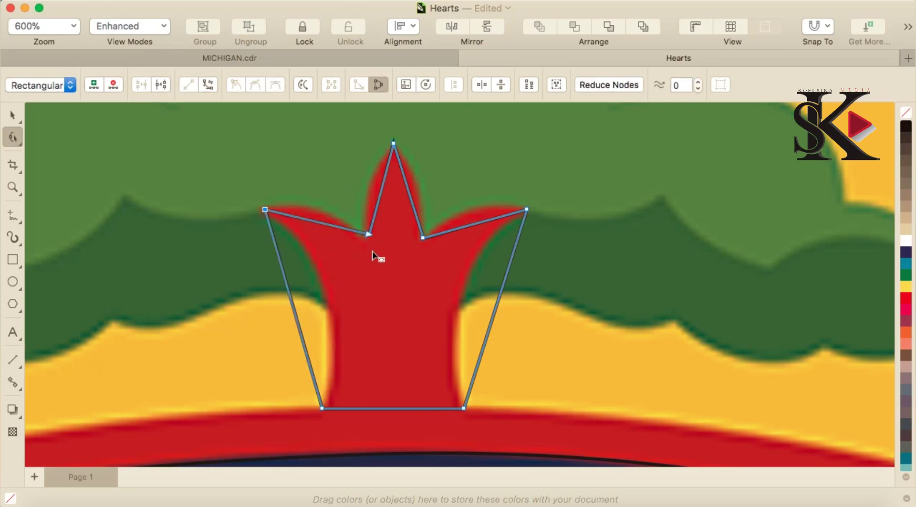
- Convert the left and right sides of the trunk shape to curves and bend them along the trunk's edges
right_click(290, 295)
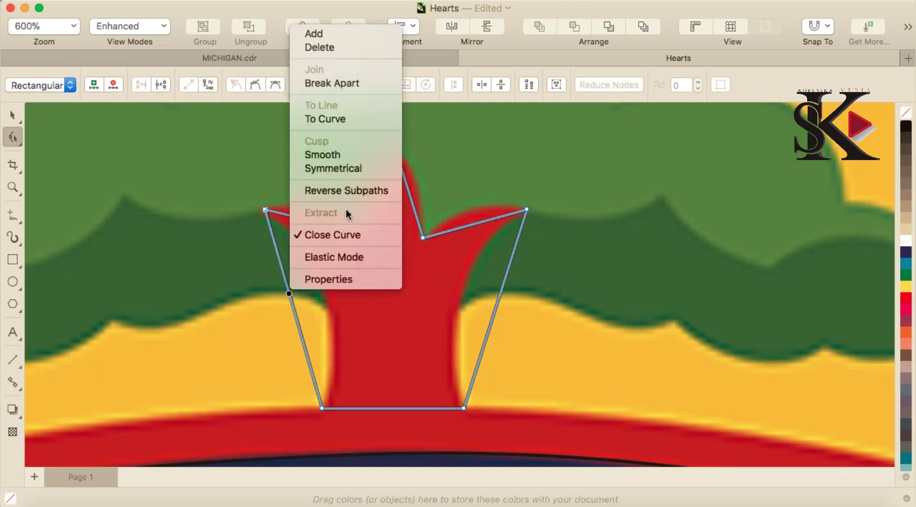
left_click(338, 119)
left_click_drag(295, 317, 328, 301)
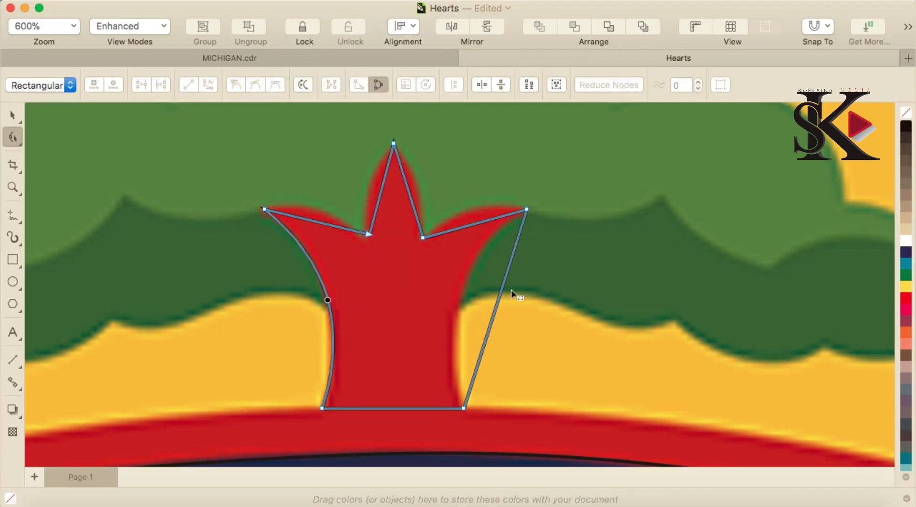
right_click(498, 299)
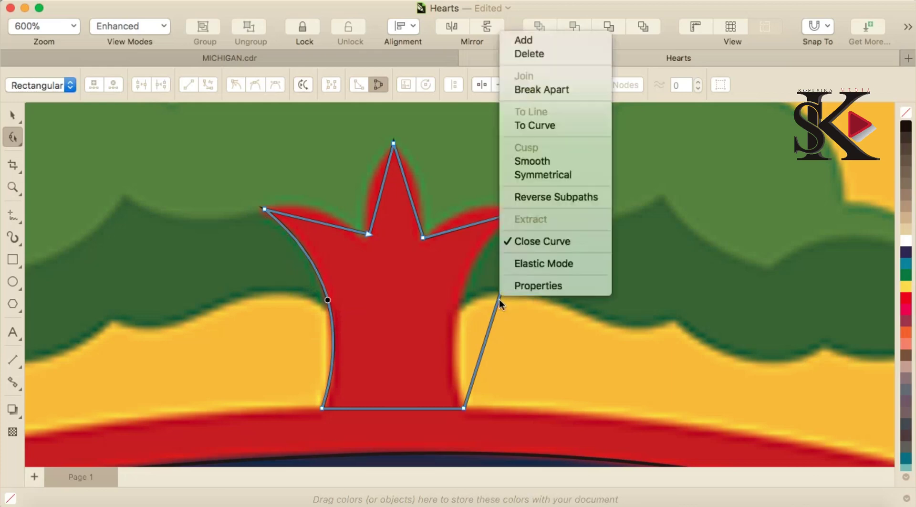
left_click(547, 124)
left_click_drag(498, 300, 473, 286)
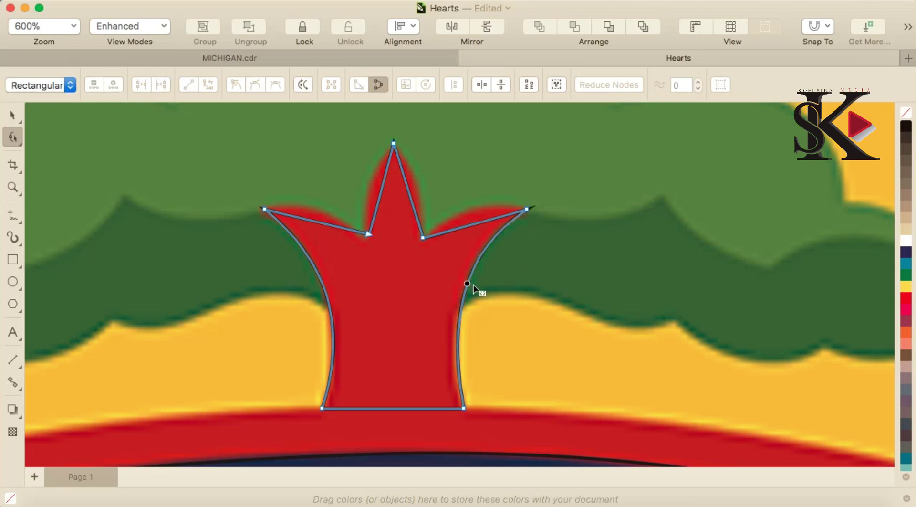
- Convert the right branch's upper edge to a curve and shape it along the red branch
right_click(461, 228)
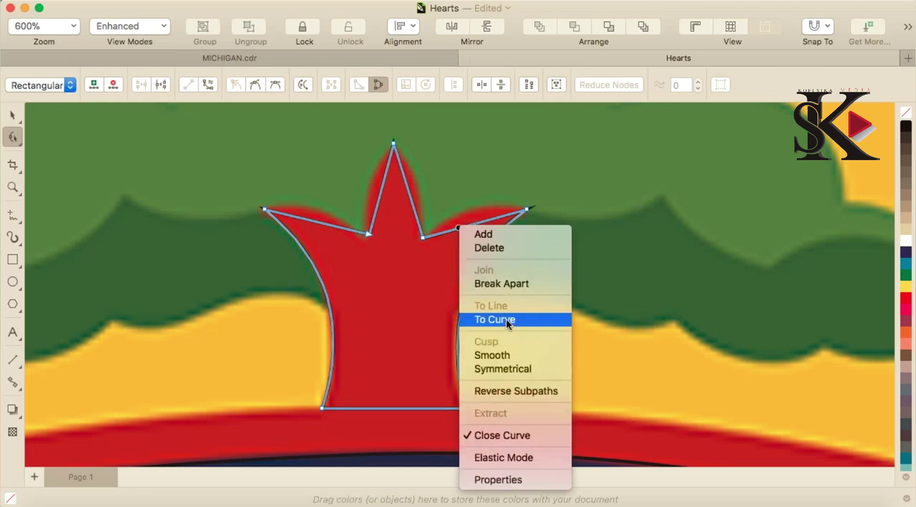
left_click(486, 320)
mouse_move(470, 229)
left_mouse_down()
mouse_move(478, 213)
mouse_move(457, 217)
left_mouse_up()
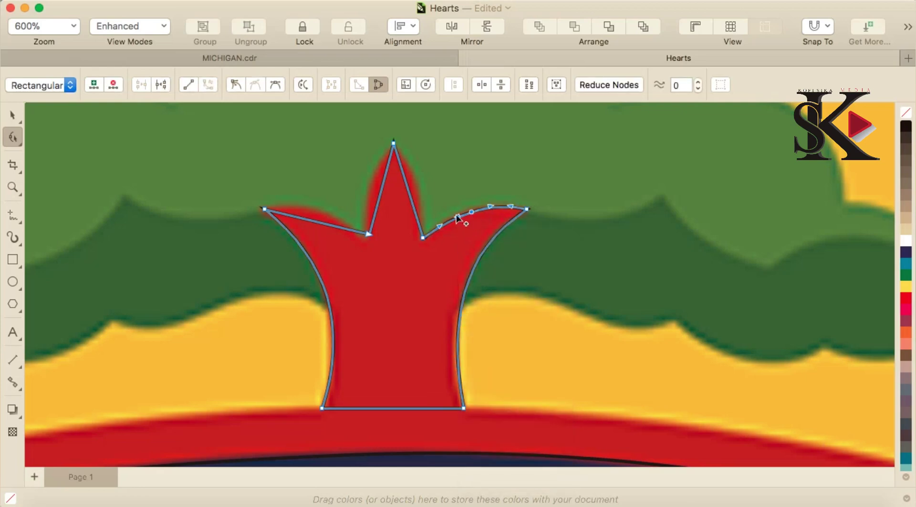
- Convert both sides of the central leaf to curves and bend them outward along the red leaf's edges
right_click(404, 182)
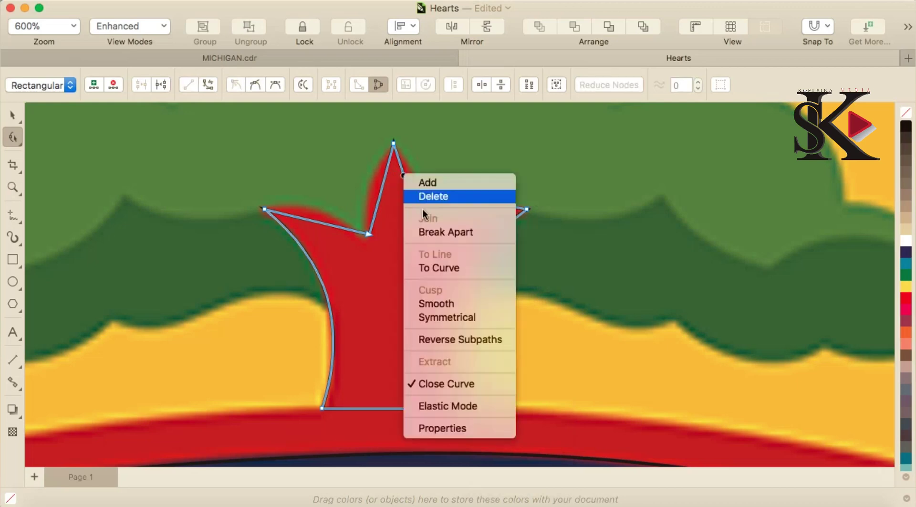
left_click(446, 266)
left_click_drag(405, 182, 415, 181)
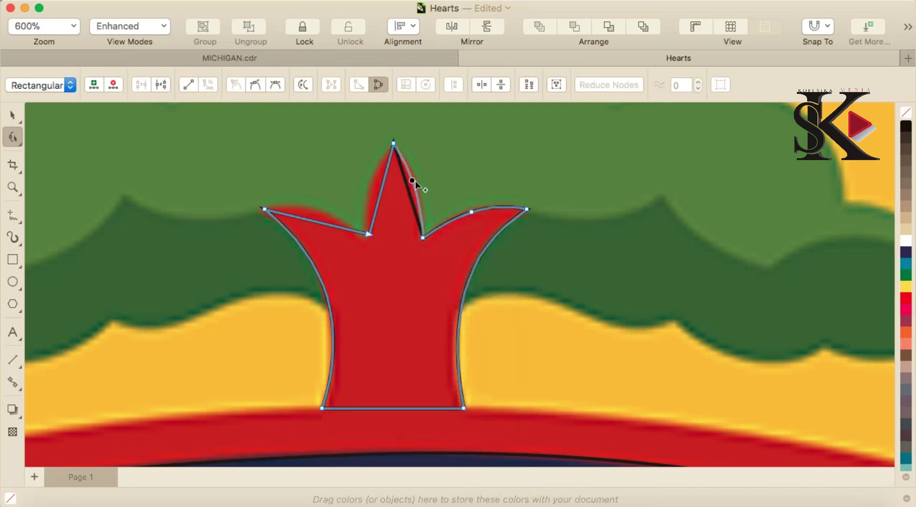
right_click(383, 179)
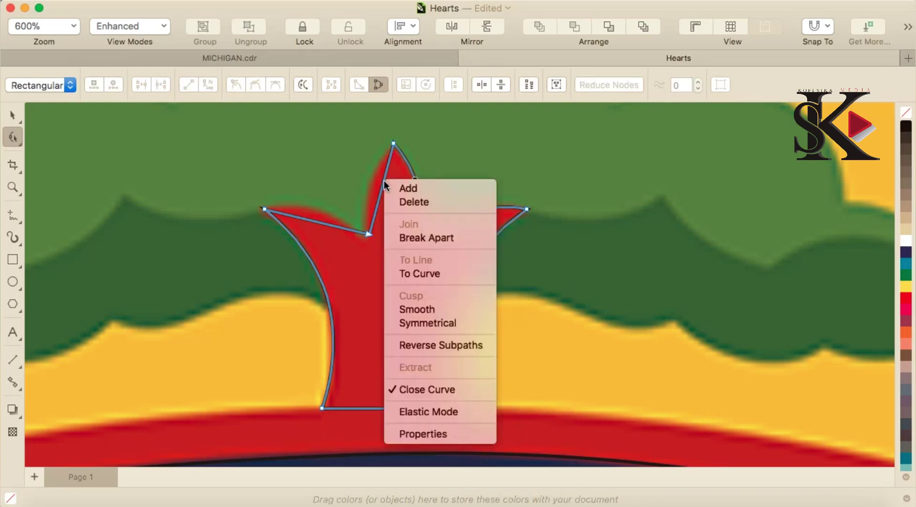
left_click(436, 273)
left_click_drag(379, 197, 370, 187)
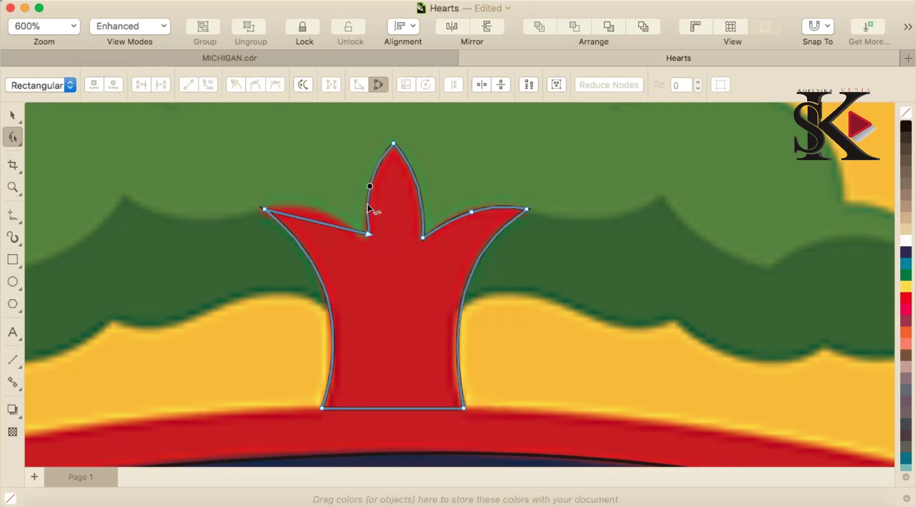
- Convert the left branch's upper edge to a curve and bend it up along the red branch
right_click(309, 218)
left_click(306, 218)
right_click(306, 218)
left_click(361, 311)
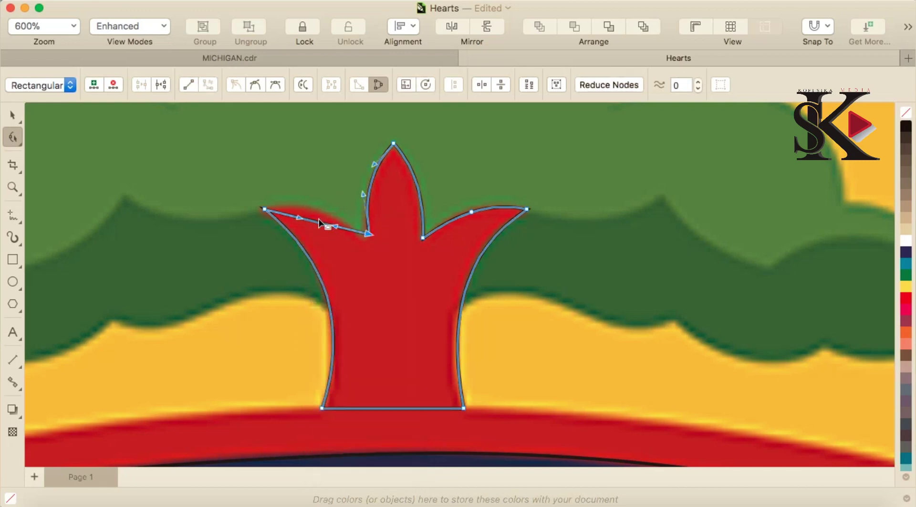
left_click_drag(315, 221, 316, 213)
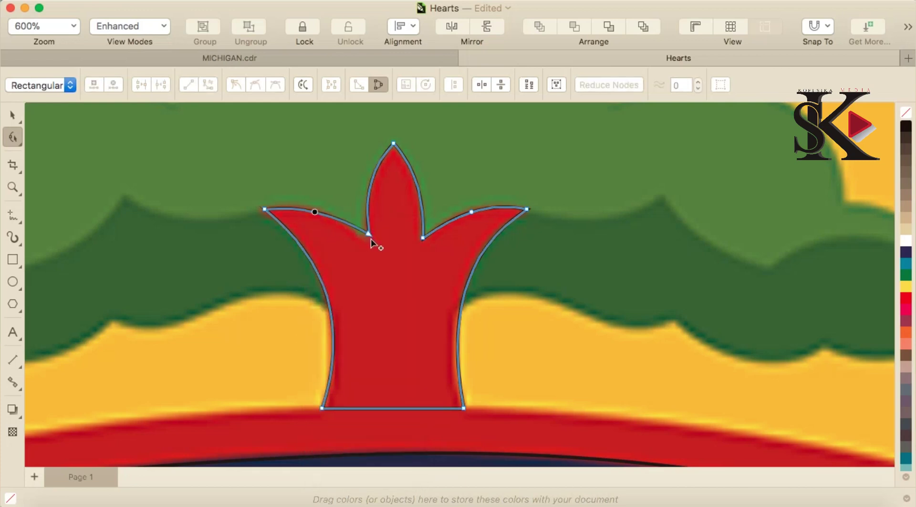
- Draw a rectangle about 13.8 by 9.3 mm in the yellow panel's upper-left area and convert it to curves
scroll(371, 241, "down", 3)
scroll(377, 170, "up", 2)
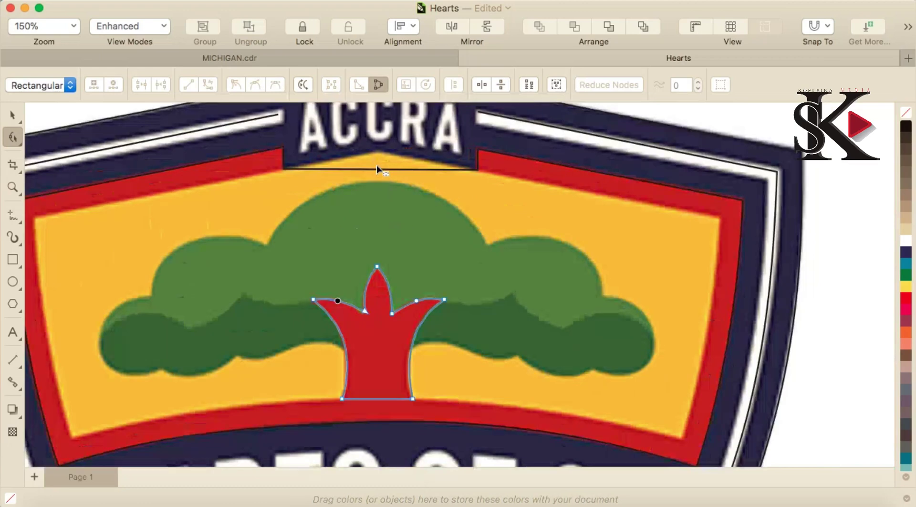
left_click(11, 261)
scroll(312, 296, "down", 2)
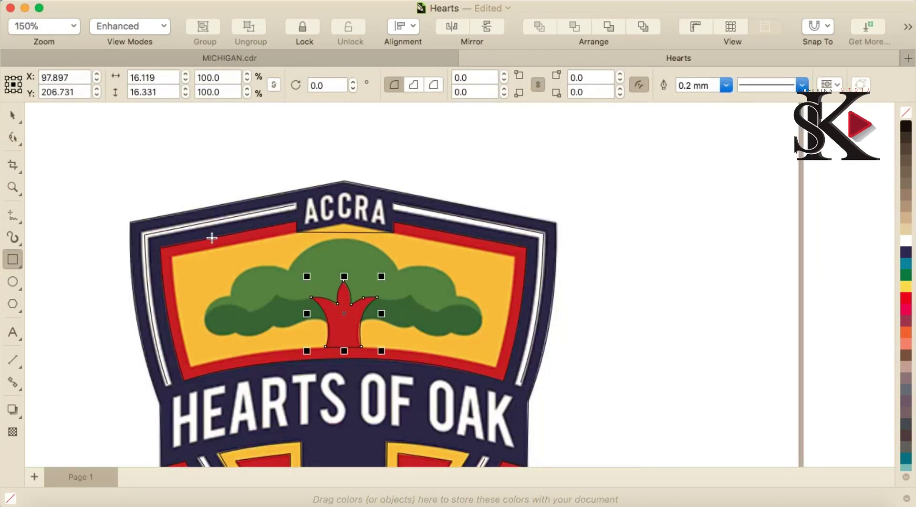
left_click_drag(185, 263, 240, 301)
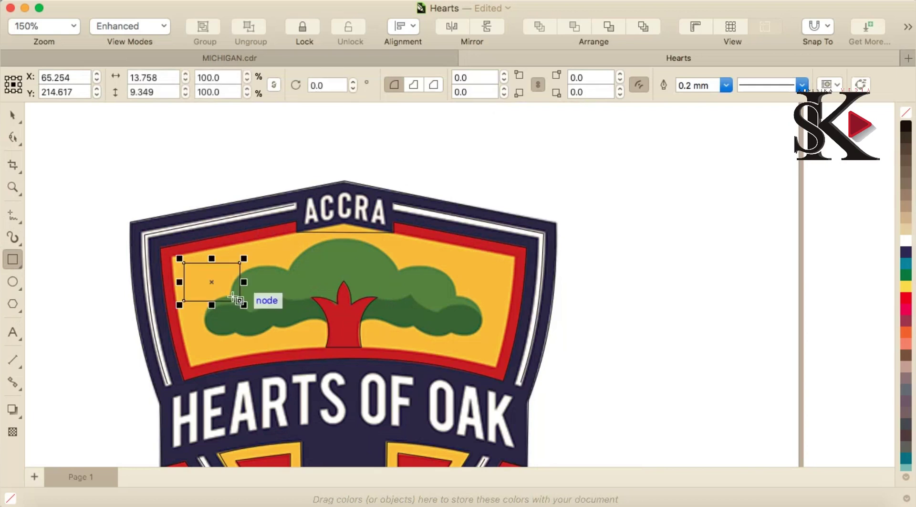
left_click(13, 138)
right_click(209, 282)
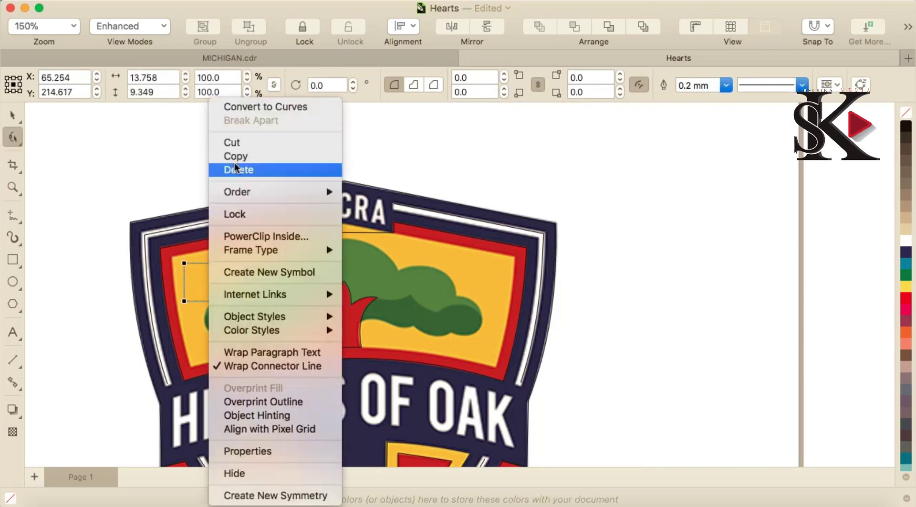
key("Return")
- Move the shape's two upper nodes to the yellow panel's upper-left corner and peak, and add a node at its upper-right corner
scroll(196, 264, "up", 2)
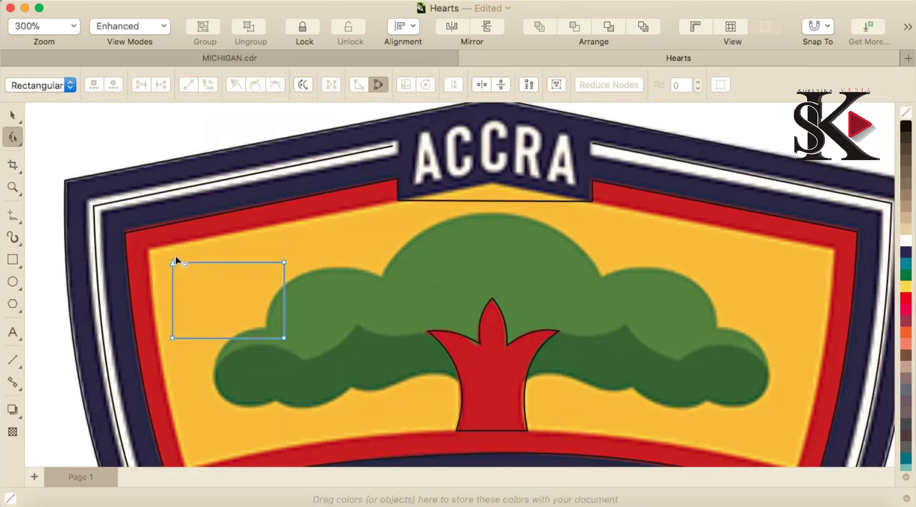
left_click_drag(172, 262, 150, 249)
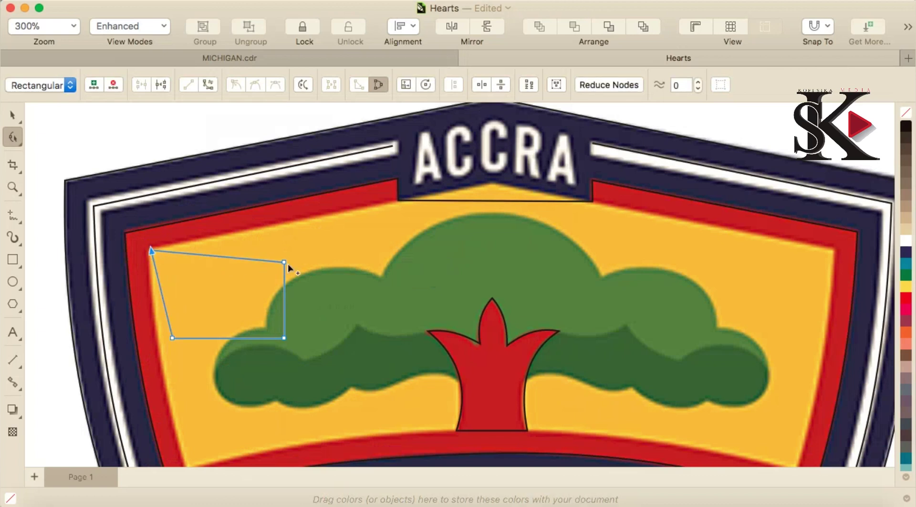
left_click_drag(284, 262, 487, 184)
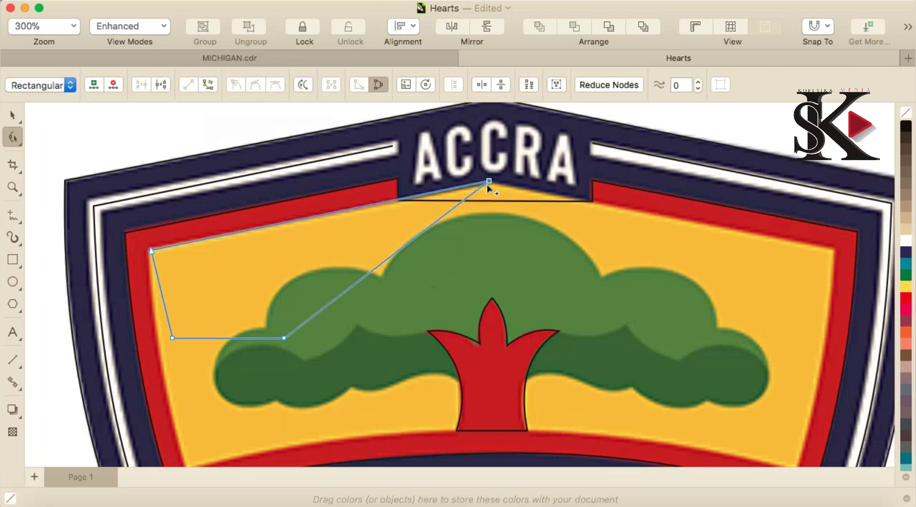
double_click(454, 210)
left_click_drag(454, 210, 834, 253)
left_click(630, 229)
- Move the lower-left node to the yellow panel's lower-left corner and curve the left side along the red frame
scroll(258, 361, "down", 3)
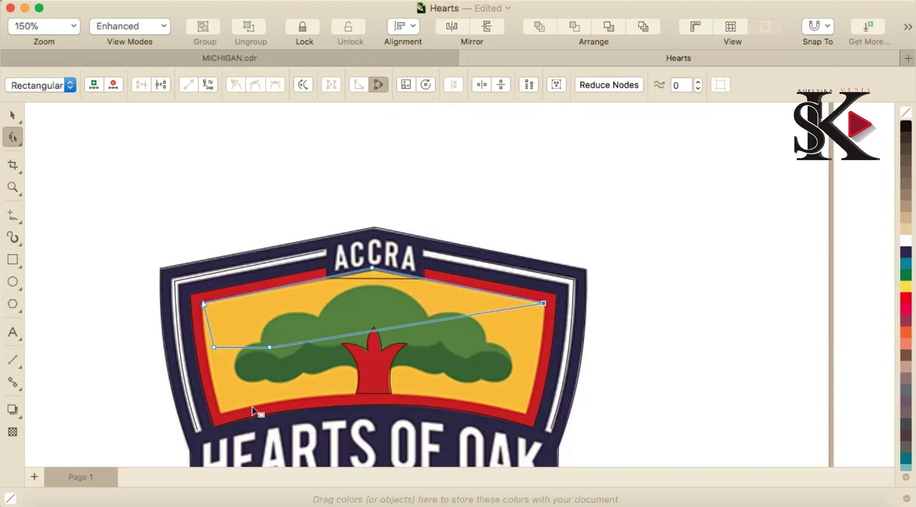
scroll(256, 409, "up", 4)
scroll(170, 300, "down", 2)
left_click_drag(132, 231, 149, 363)
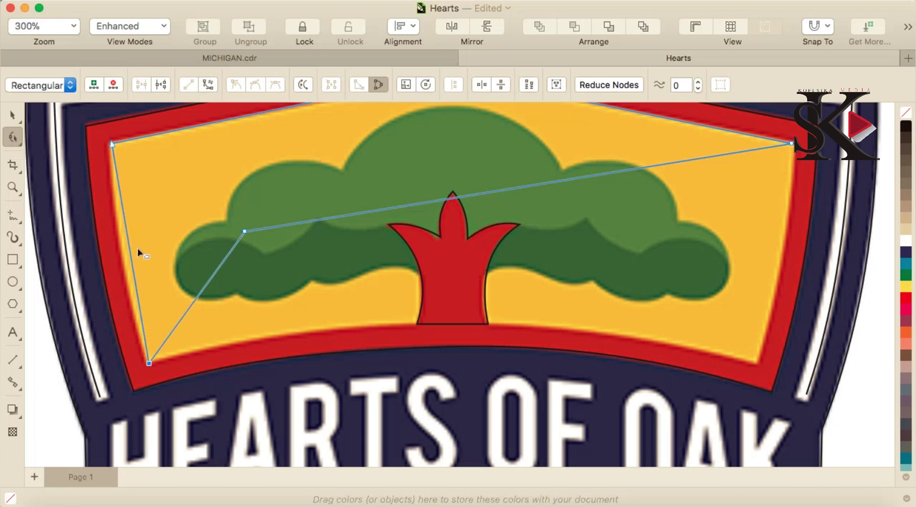
right_click(131, 246)
left_click(165, 336)
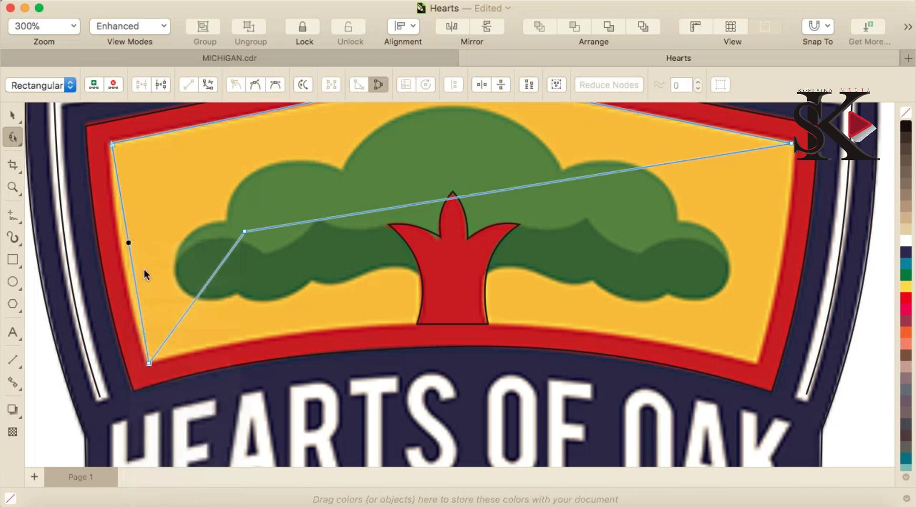
left_click_drag(132, 263, 125, 263)
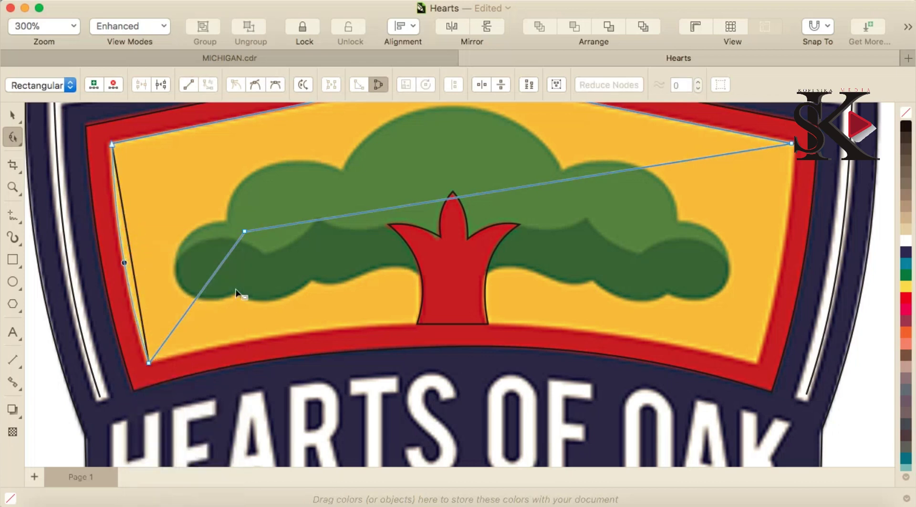
- Add a node at the yellow panel's lower-right corner and curve the right side outward along the red frame
scroll(363, 308, "down", 3)
scroll(529, 311, "up", 3)
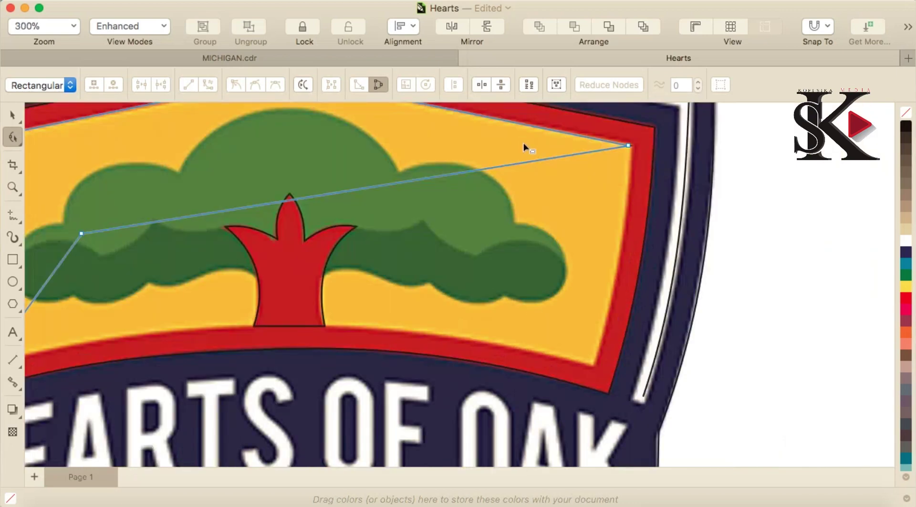
left_click_drag(533, 163, 592, 361)
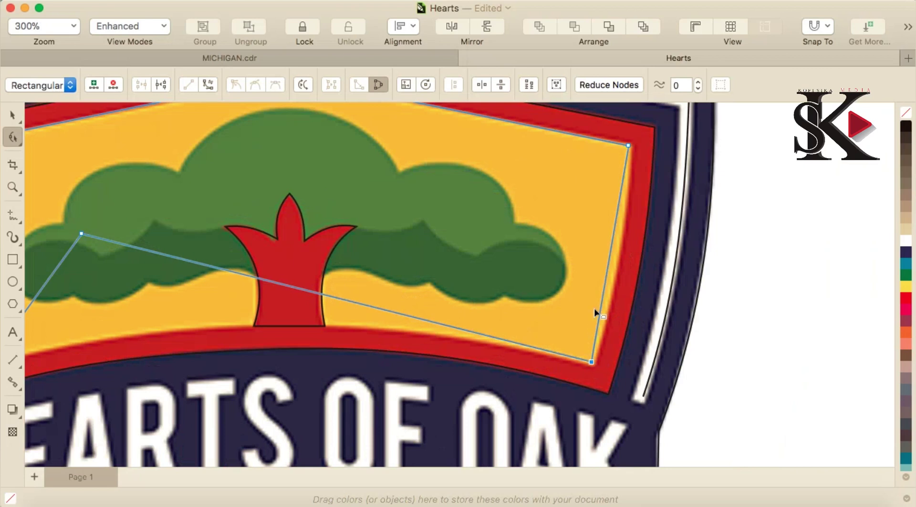
right_click(607, 262)
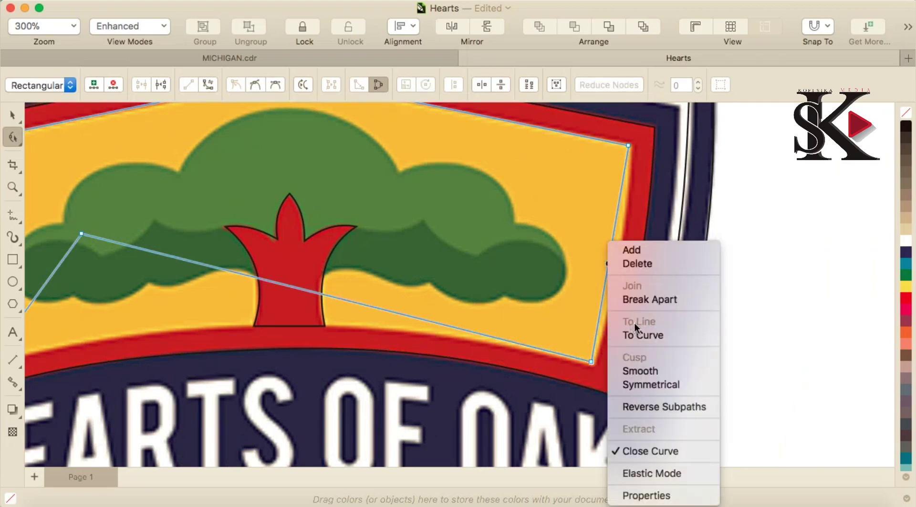
left_click(661, 337)
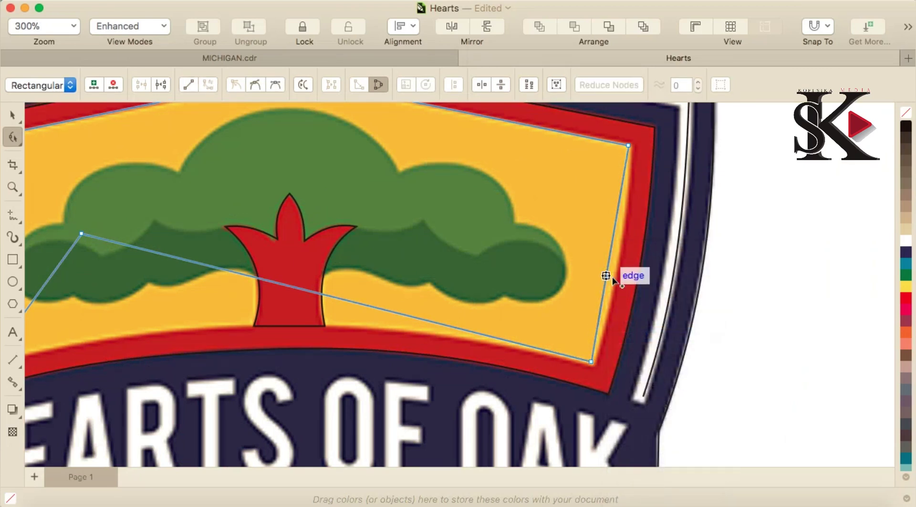
scroll(267, 330, "down", 2)
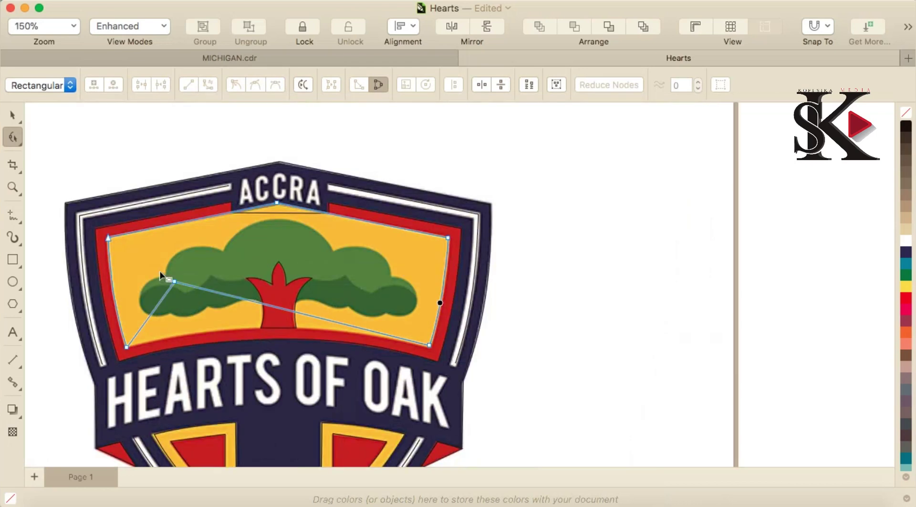
- Delete the leftover inner node and bend the shape's bottom edge upward along the yellow panel's lower boundary
right_click(175, 285)
left_click(200, 266)
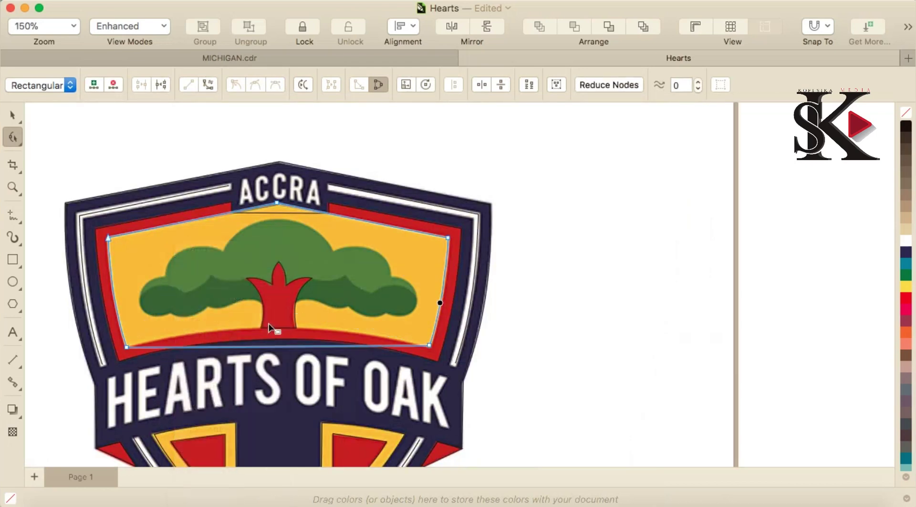
scroll(262, 328, "up", 2)
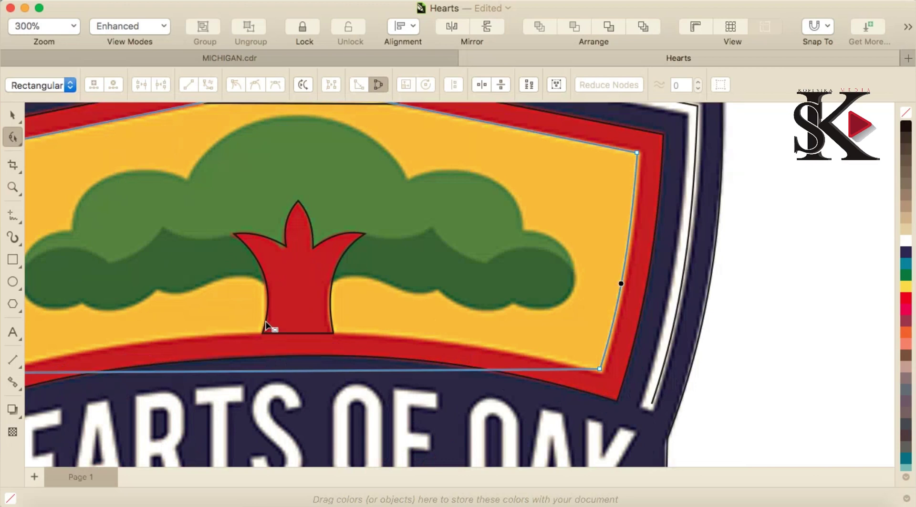
right_click(281, 370)
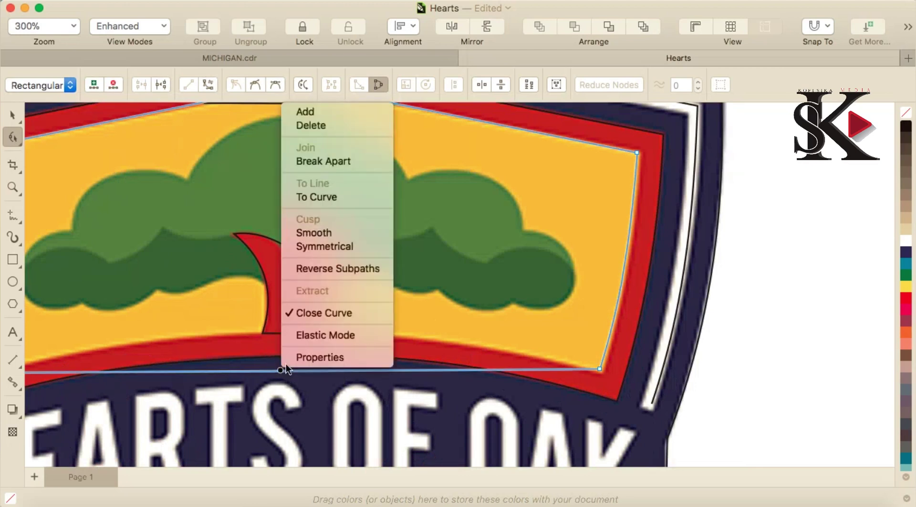
left_click(316, 197)
left_click_drag(304, 372, 306, 331)
scroll(306, 333, "down", 2)
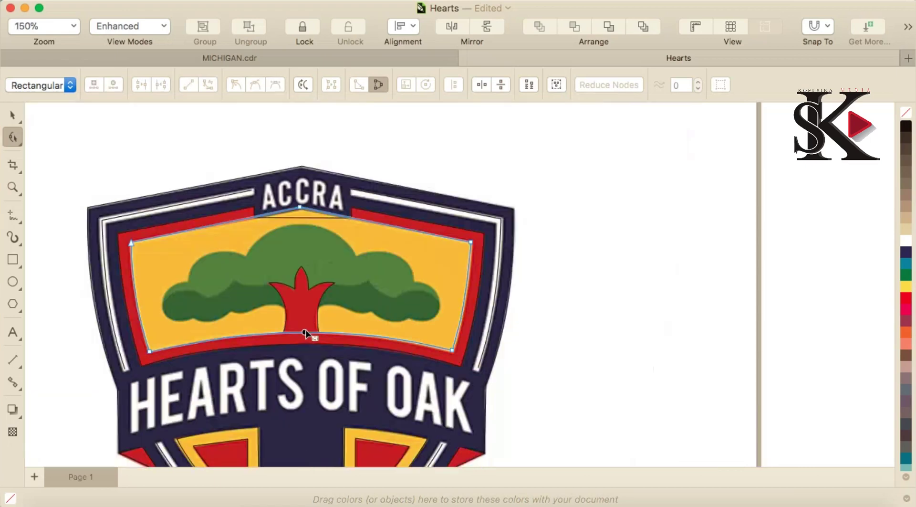
- Draw a rectangle about 10 by 3.7 mm on the foliage's central dome and convert it to curves
scroll(285, 246, "up", 2)
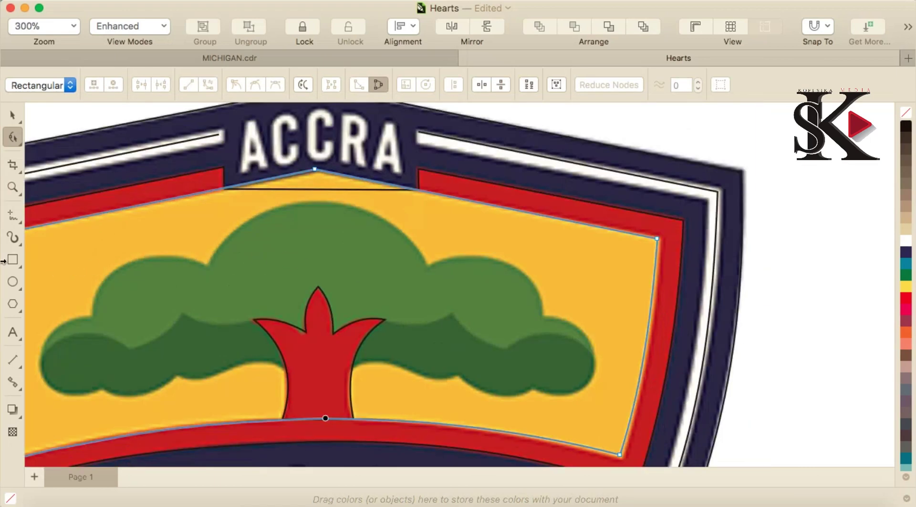
left_click(13, 259)
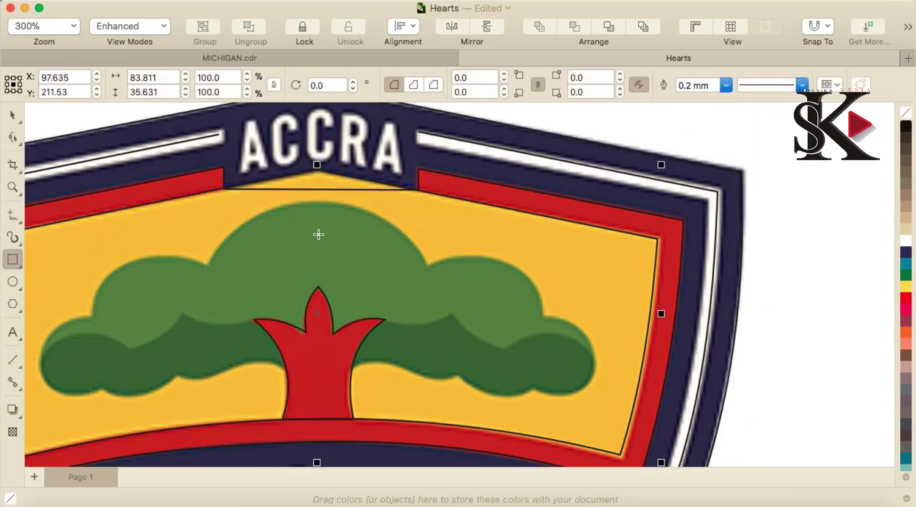
left_click_drag(272, 230, 353, 259)
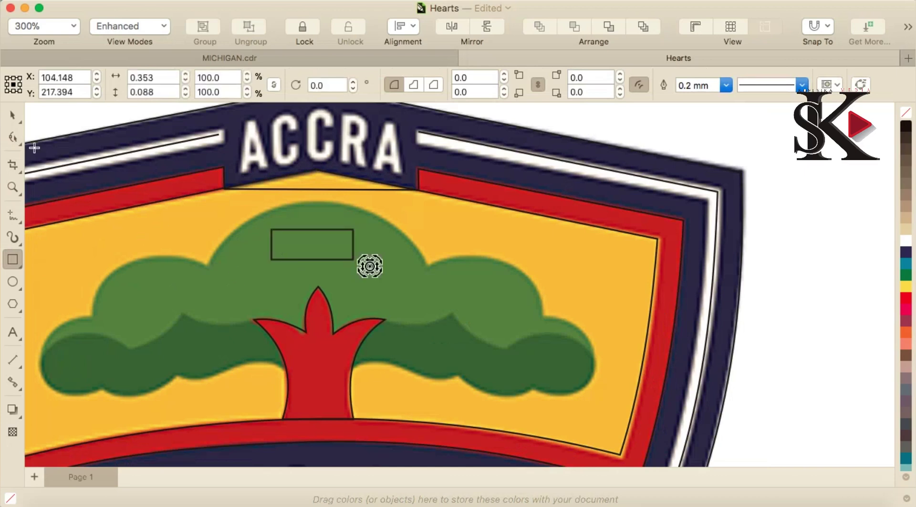
left_click(16, 118)
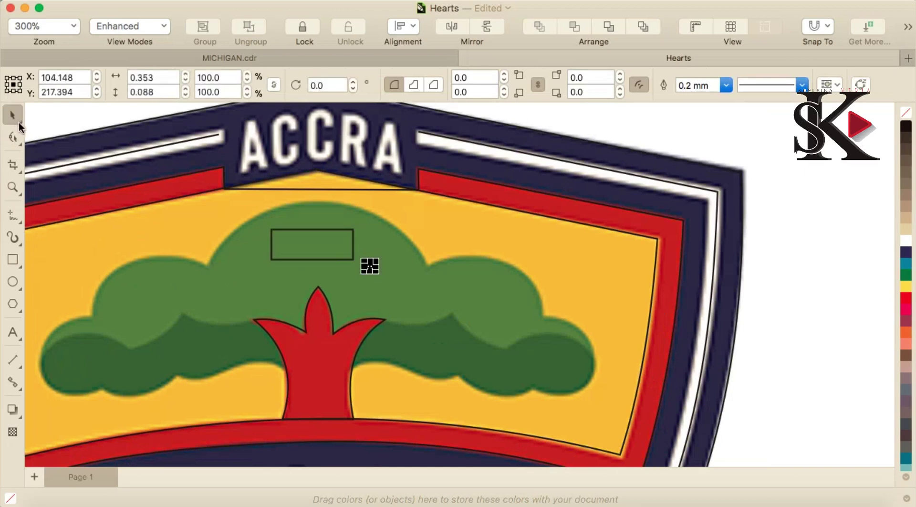
key("Escape")
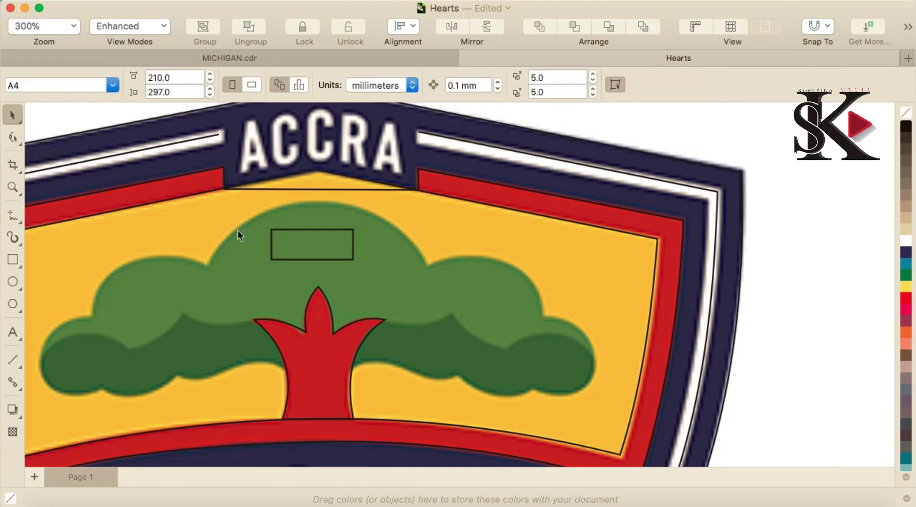
left_click(291, 241)
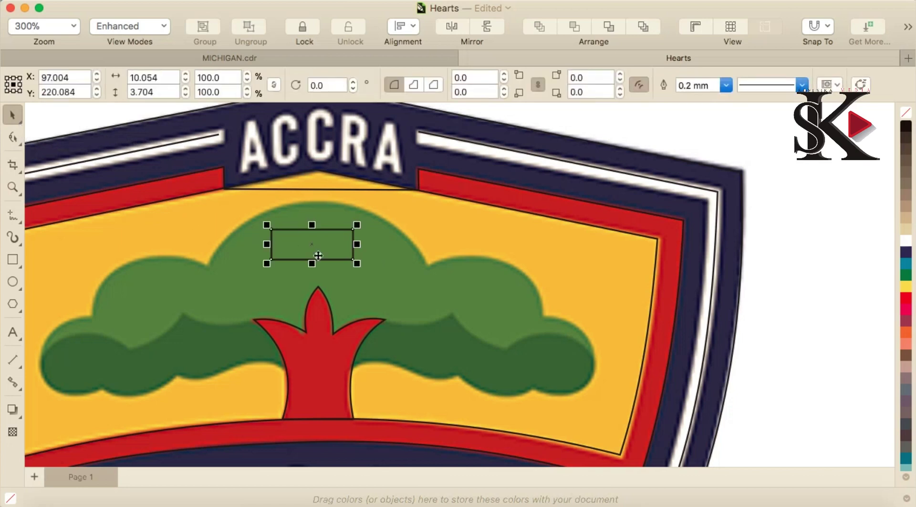
left_click(340, 240)
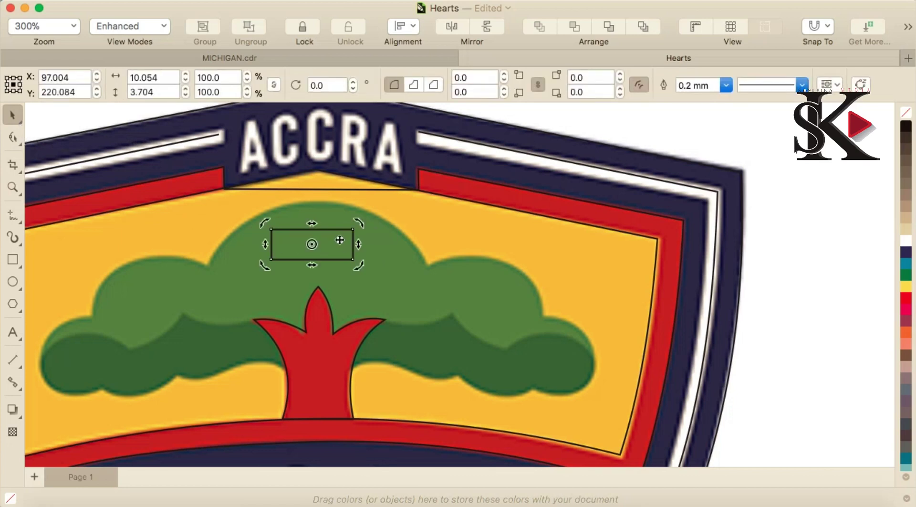
right_click(329, 247)
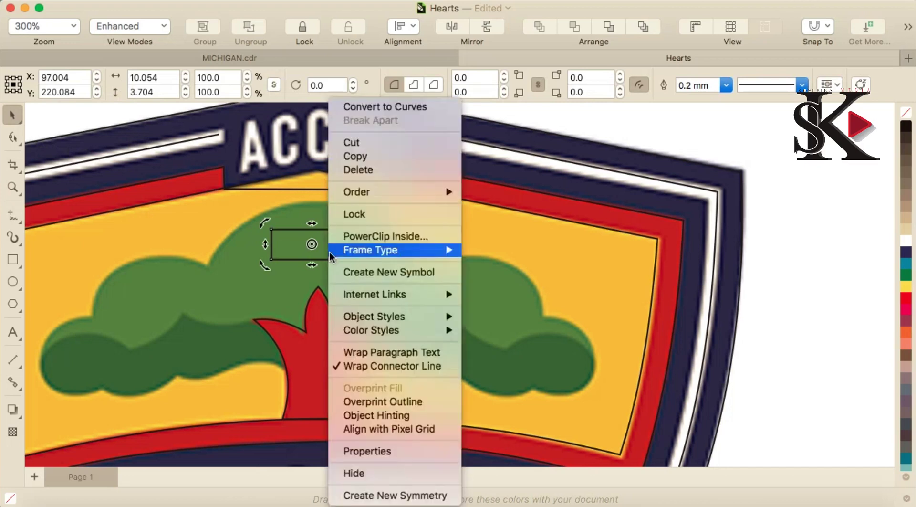
left_click(371, 108)
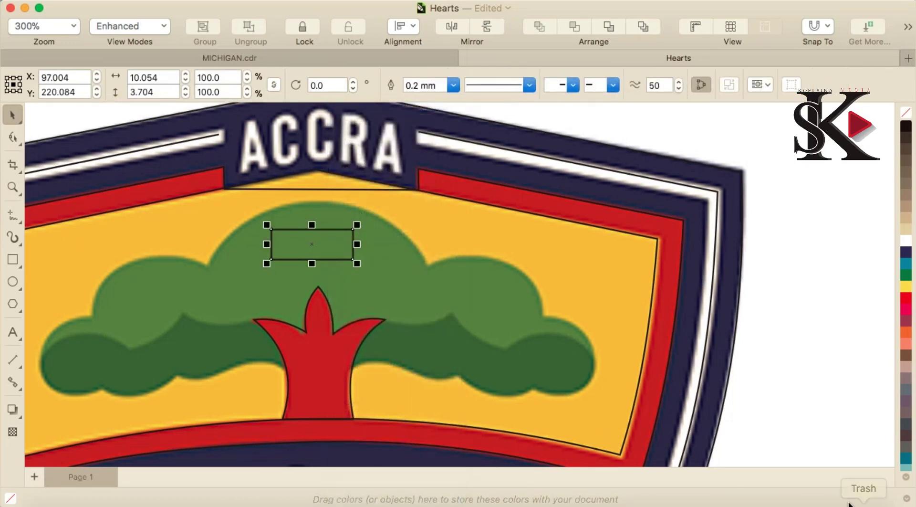
- Move the small shape's upper-right and upper-left nodes to the notches on either side of the foliage's central dome
left_click(313, 244)
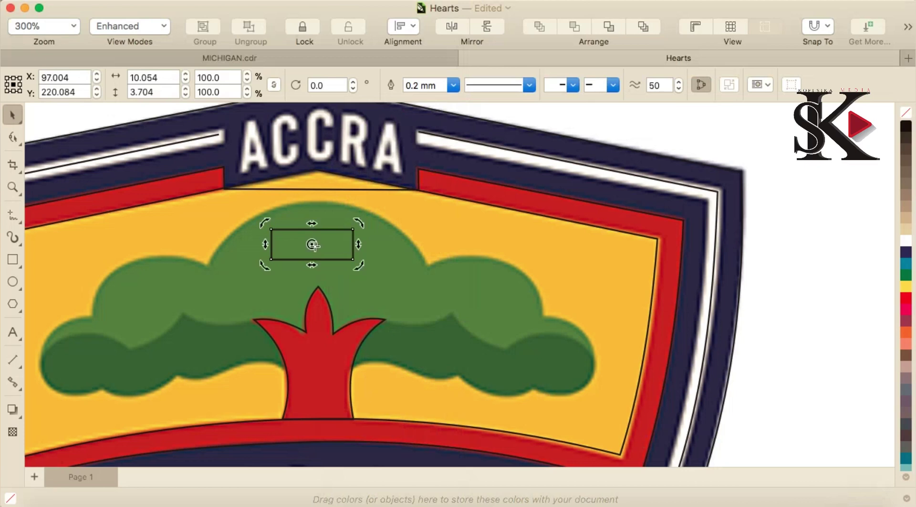
right_click(329, 247)
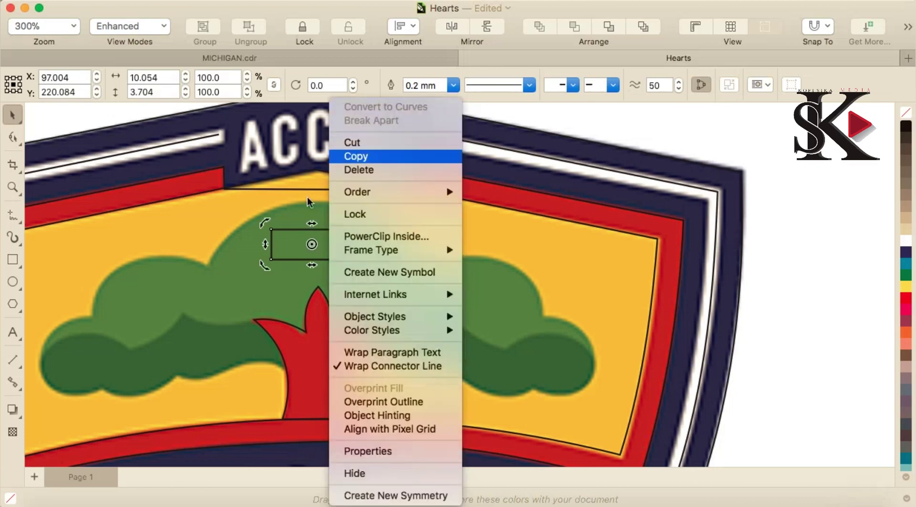
left_click(291, 239)
key("F10")
left_click_drag(353, 230, 433, 269)
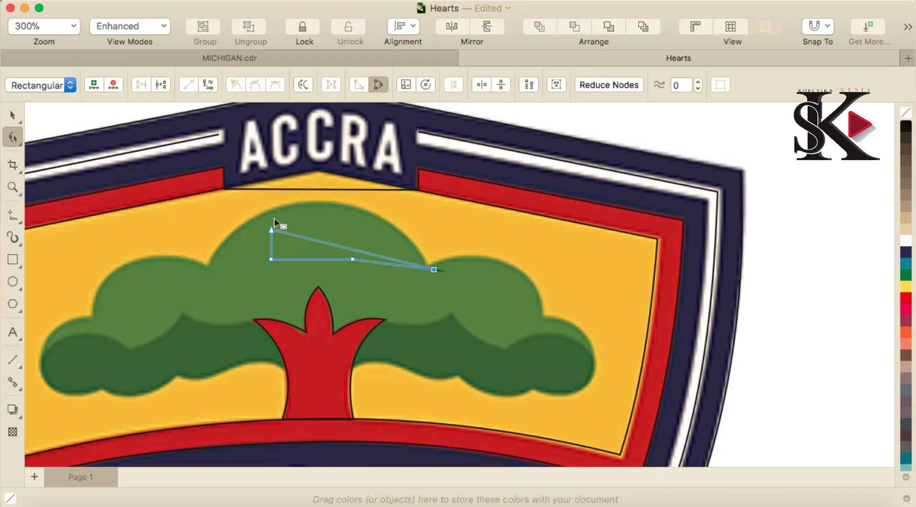
left_click_drag(276, 232, 207, 264)
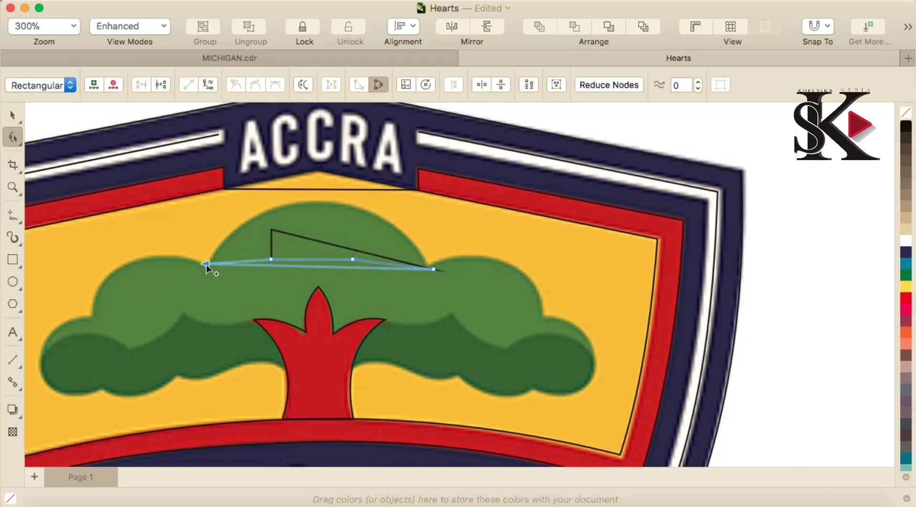
- Convert the shape's top edge to a curve and fit it along the outline of the foliage's central dome
right_click(289, 268)
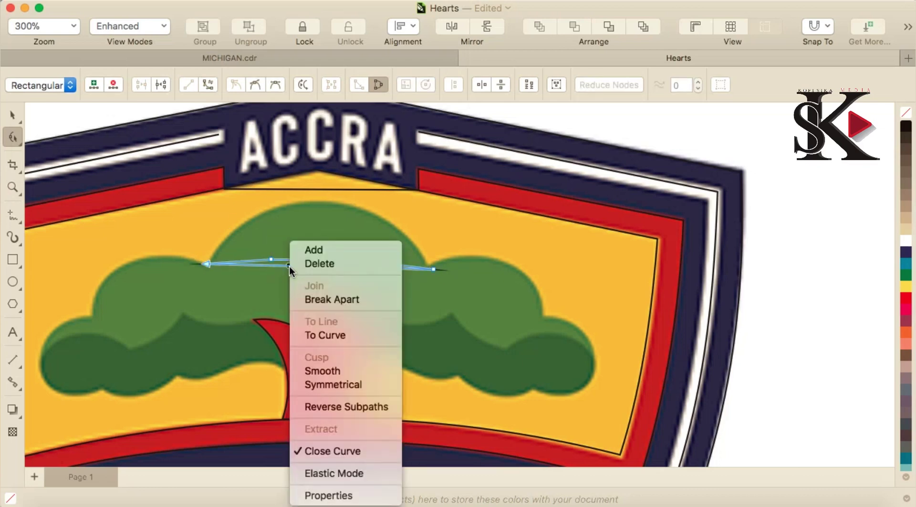
left_click(337, 333)
left_click_drag(304, 271, 311, 207)
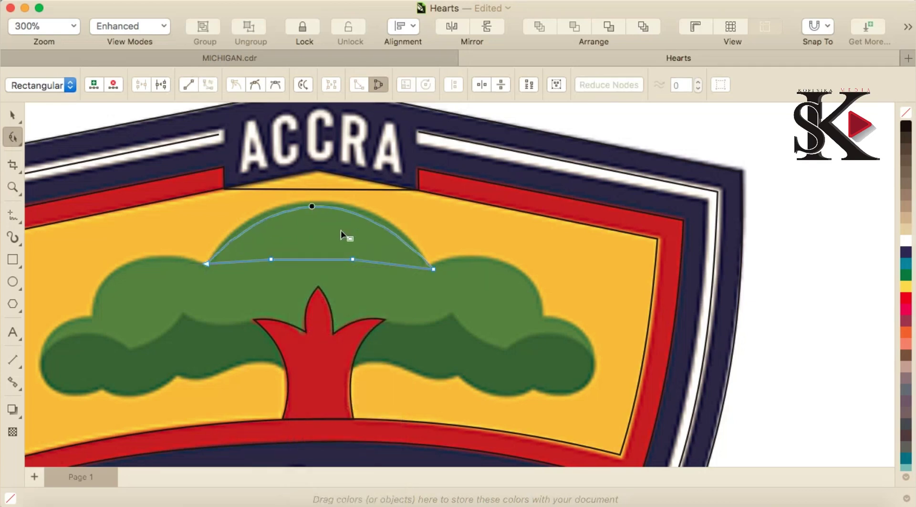
left_click(434, 270)
left_click_drag(370, 203, 379, 193)
left_click_drag(294, 175, 284, 169)
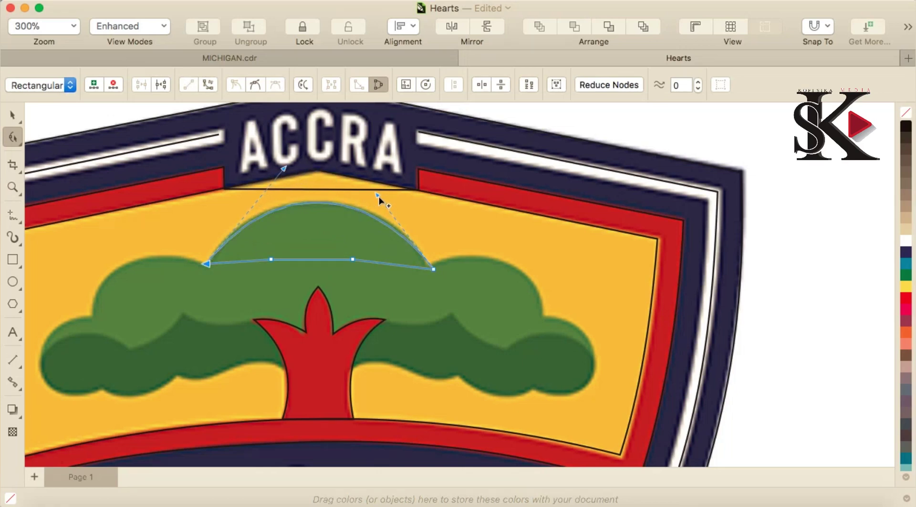
left_click_drag(377, 195, 380, 194)
- Move the lower-right node to the outer notch of the foliage's right dome and curve the connecting edge over that dome
left_click_drag(354, 262, 544, 317)
right_click(473, 286)
key("Escape")
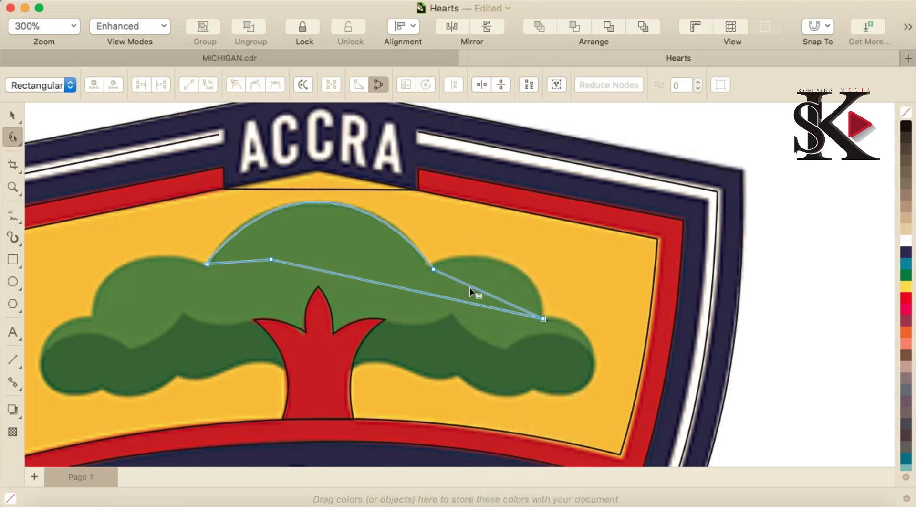
right_click(467, 284)
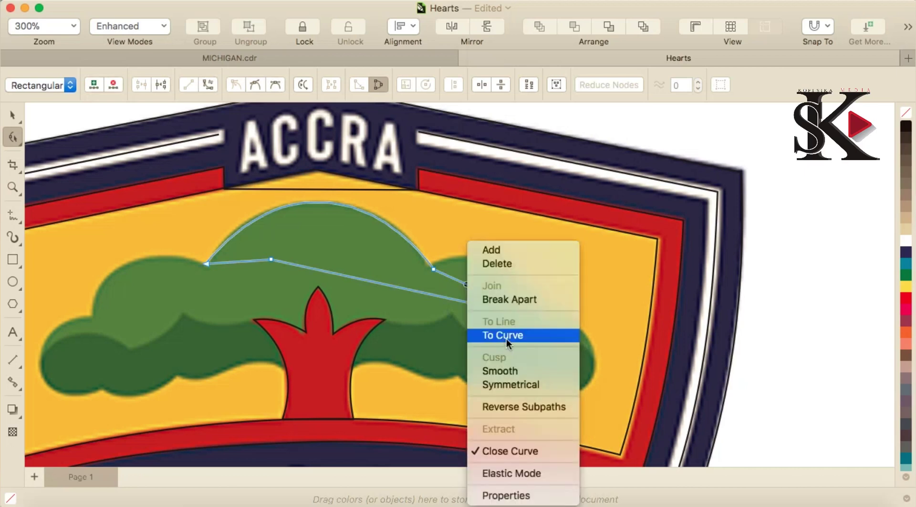
left_click(502, 331)
left_click_drag(480, 293, 505, 264)
left_click(433, 268)
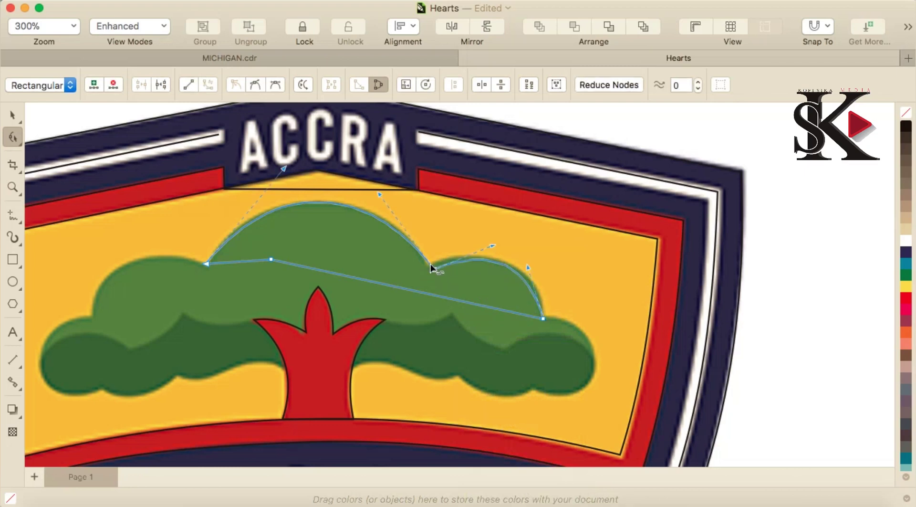
- Refine the node between the central and right domes and adjust the curve handles to match both dome outlines
scroll(433, 269, "up", 2)
left_click_drag(440, 273, 426, 268)
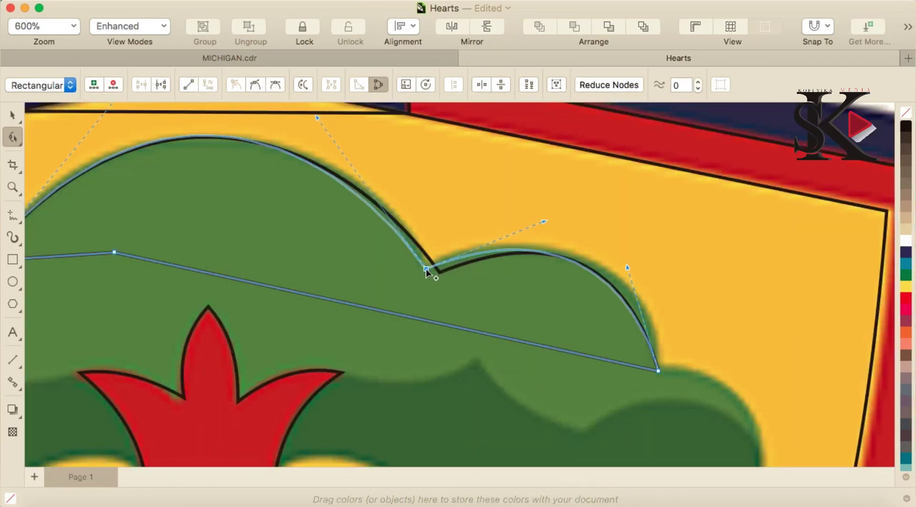
left_click_drag(627, 266, 655, 264)
left_click(425, 267)
scroll(351, 176, "down", 2)
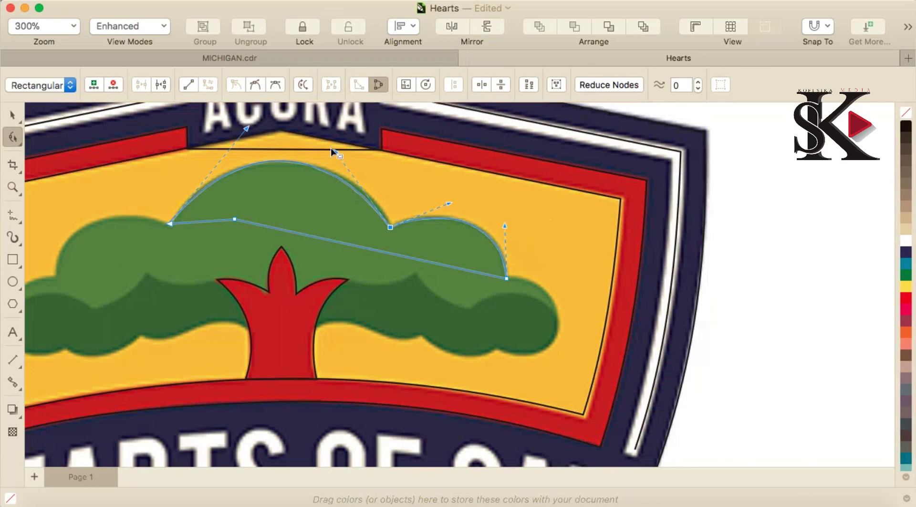
scroll(332, 149, "up", 2)
left_click_drag(341, 157, 363, 153)
scroll(318, 194, "down", 2)
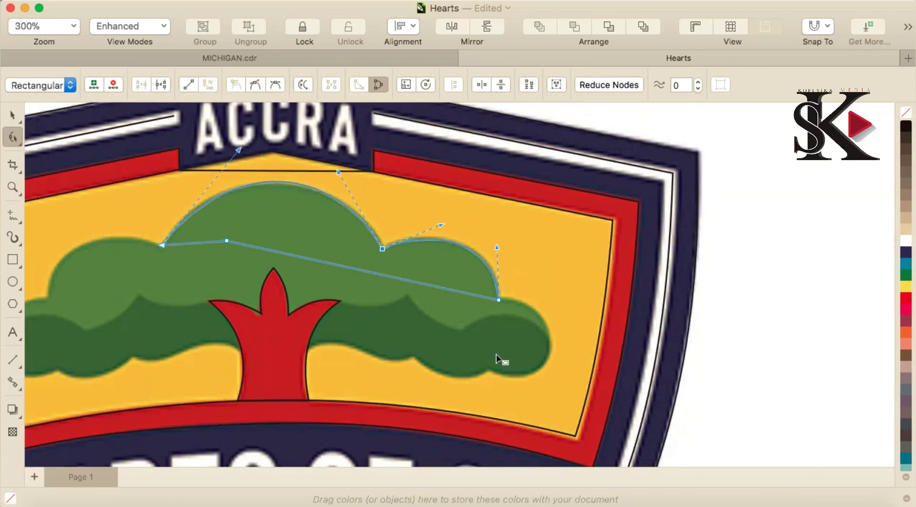
- Add a node at the foliage's far-right tip and curve the edge along the small outer lobe
scroll(496, 356, "up", 2)
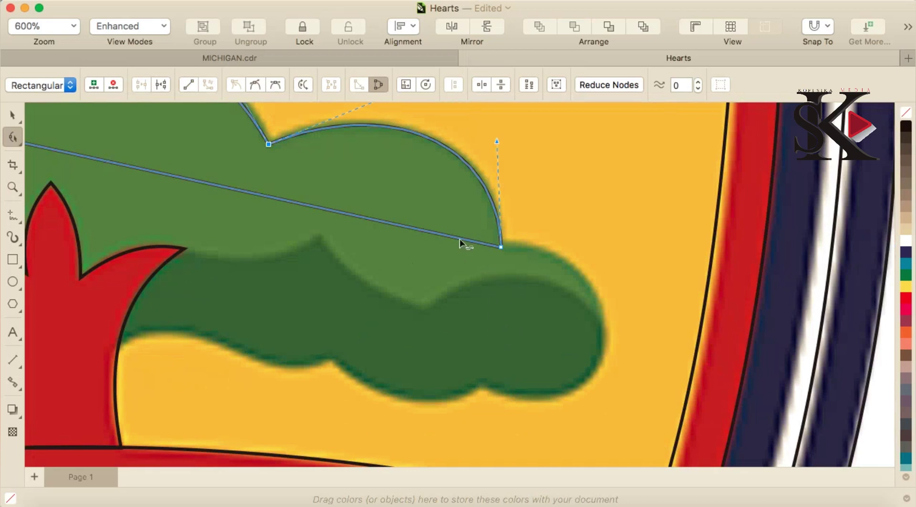
left_click_drag(460, 241, 604, 324)
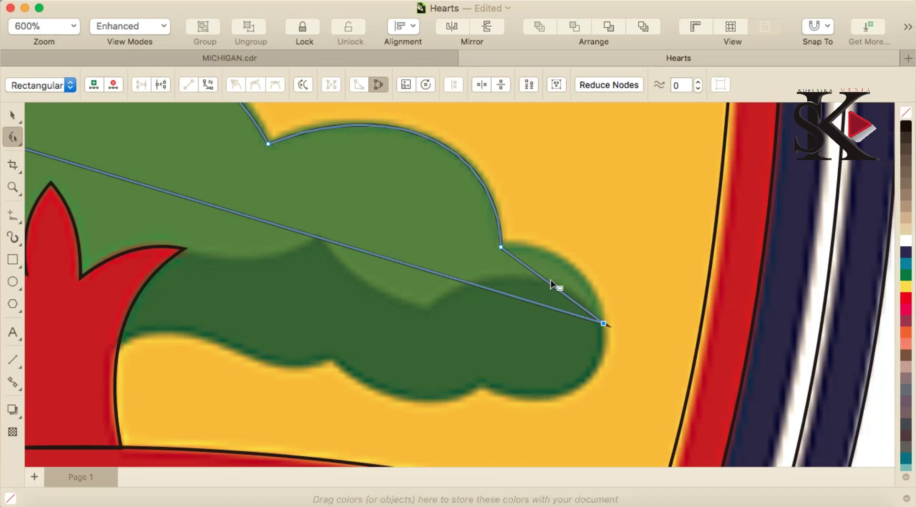
right_click(550, 285)
left_click(609, 335)
left_click_drag(557, 287, 572, 266)
- Add a node at the right-hand dip between light and dark green and arch the edge over the dark outer lobe
double_click(414, 270)
left_click_drag(415, 270, 425, 307)
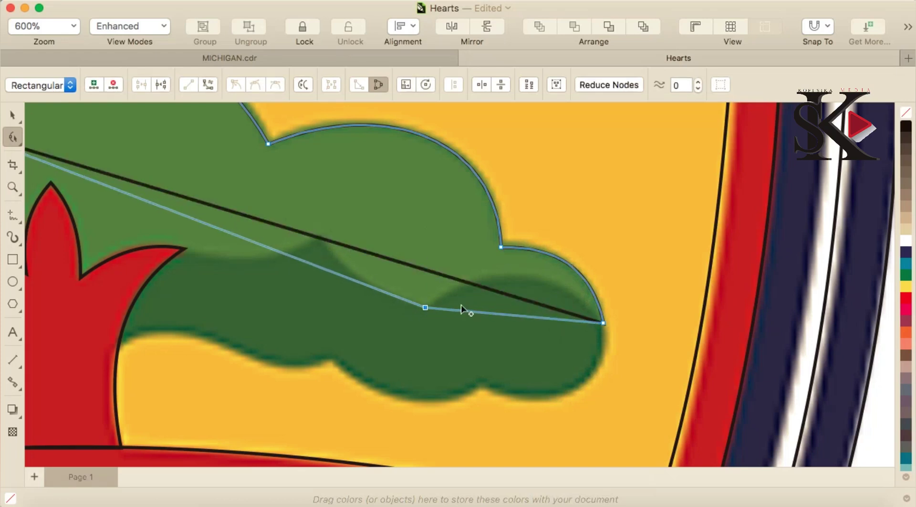
right_click(510, 315)
left_click(554, 140)
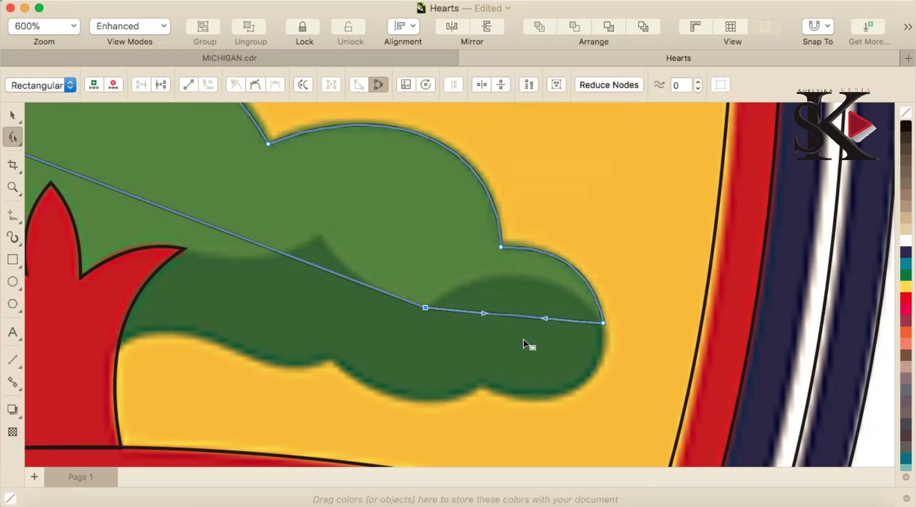
left_click_drag(514, 315, 518, 279)
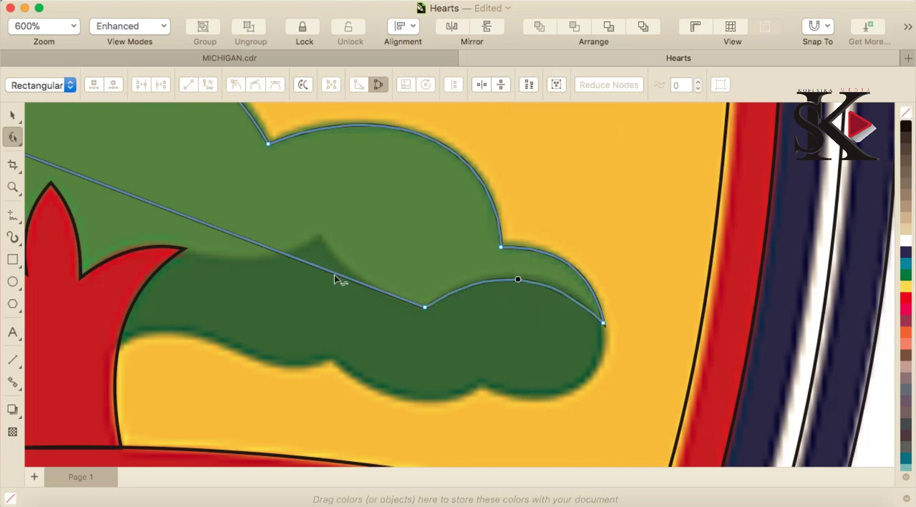
- Add a node at the dark green peak right of the trunk and curve the edge down to the neighbouring dip
double_click(301, 263)
left_click_drag(302, 264, 321, 237)
right_click(358, 263)
left_click(407, 337)
left_click_drag(361, 282, 356, 282)
- Add a node at the tip of the trunk's right branch and bend the edge along the light green's lower boundary
left_click_drag(148, 186, 184, 247)
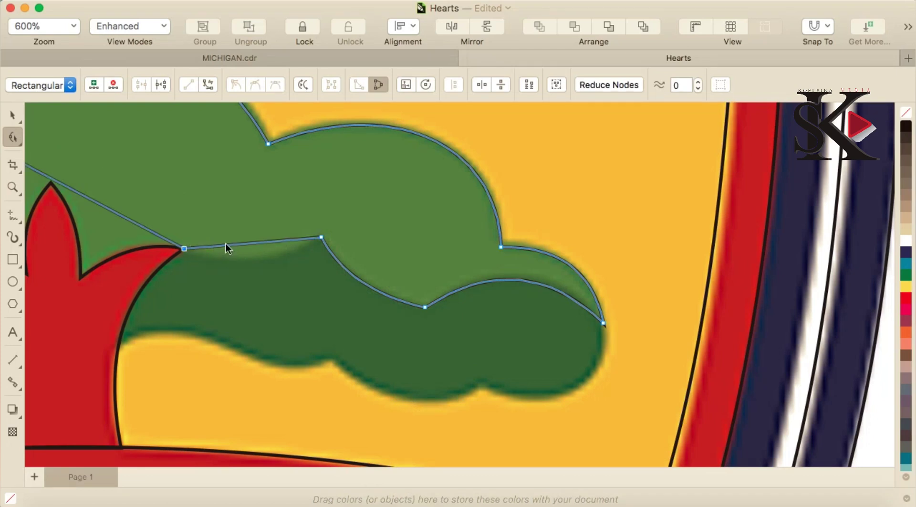
right_click(226, 245)
left_click(283, 334)
left_click_drag(261, 242, 262, 258)
scroll(262, 258, "down", 4)
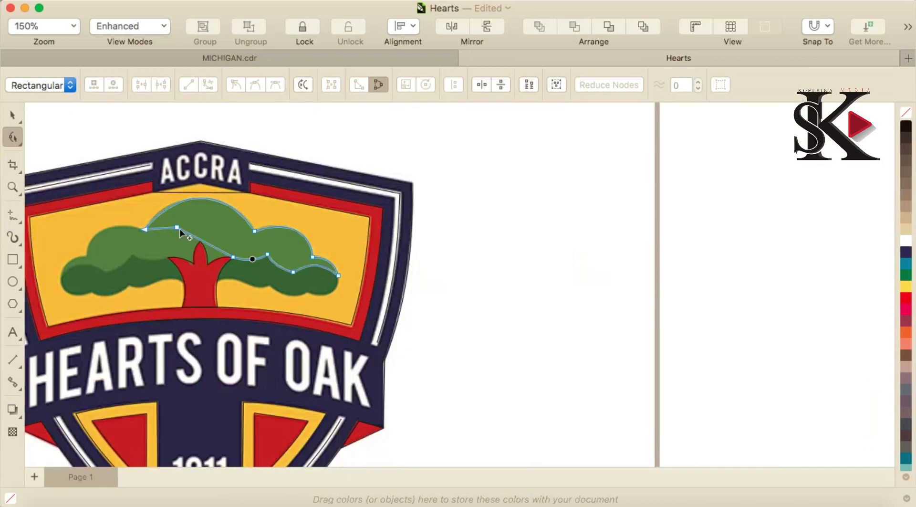
- Add nodes at the trunk's right notch and central tip, and move the leftover inner node to its left notch
scroll(152, 234, "up", 2)
scroll(263, 273, "up", 2)
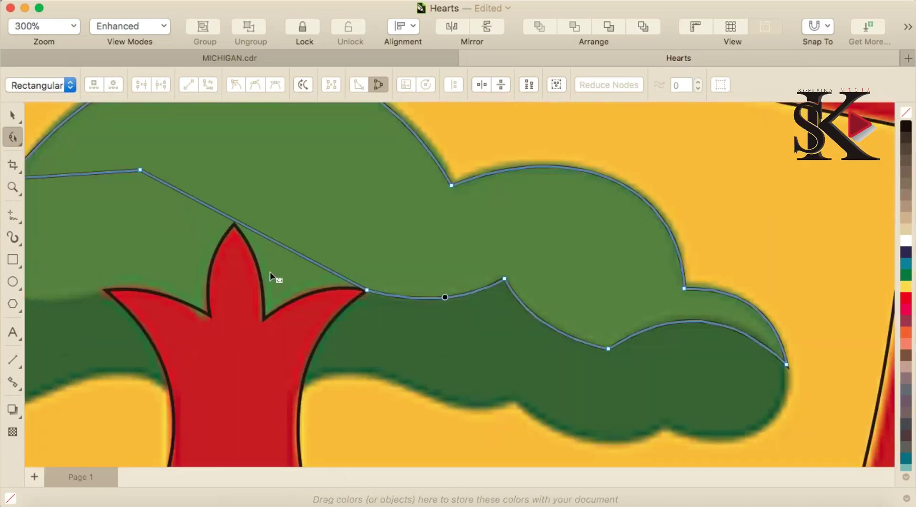
left_click(288, 249)
left_click_drag(287, 248, 264, 318)
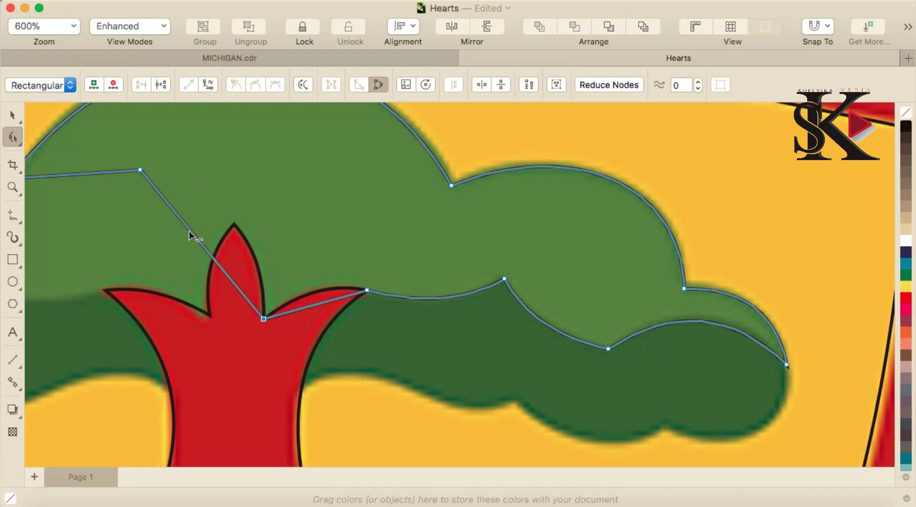
left_click_drag(189, 230, 234, 224)
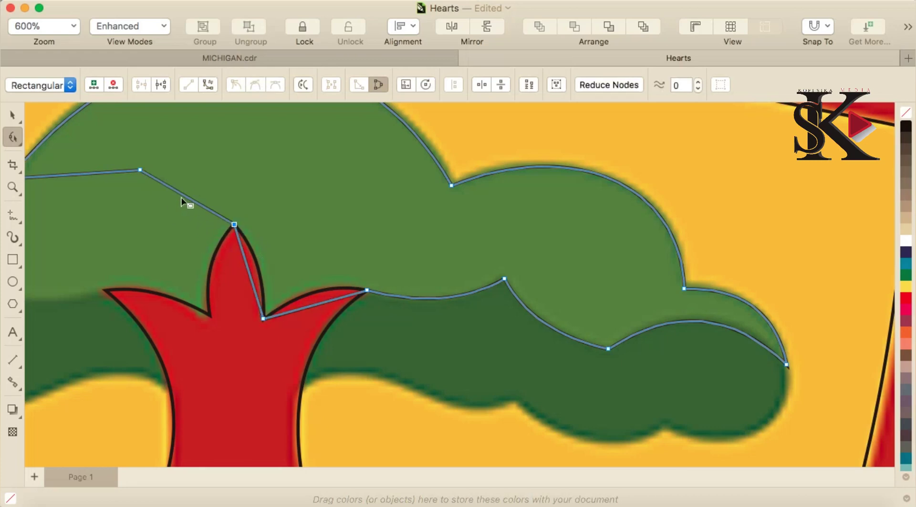
left_click_drag(141, 171, 210, 315)
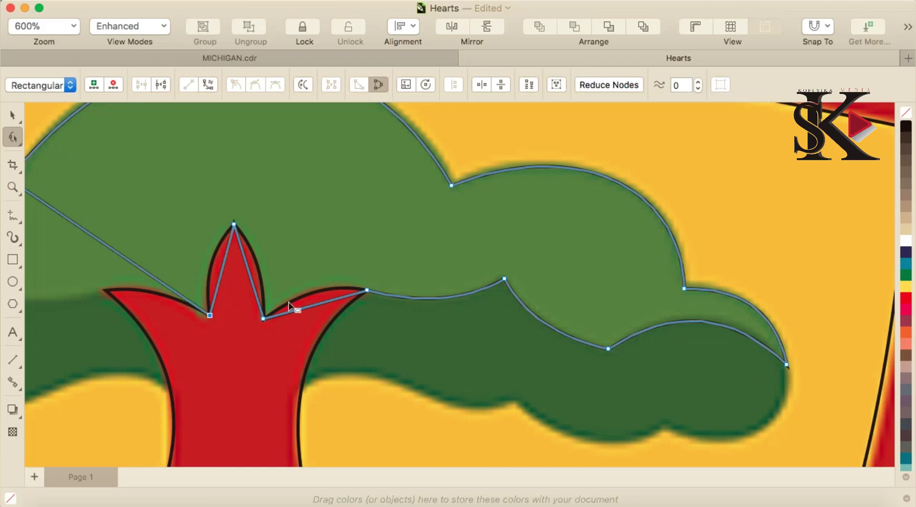
- Convert the edges along the trunk's right branch and both sides of its central leaf to curves matching the red outline
right_click(309, 307)
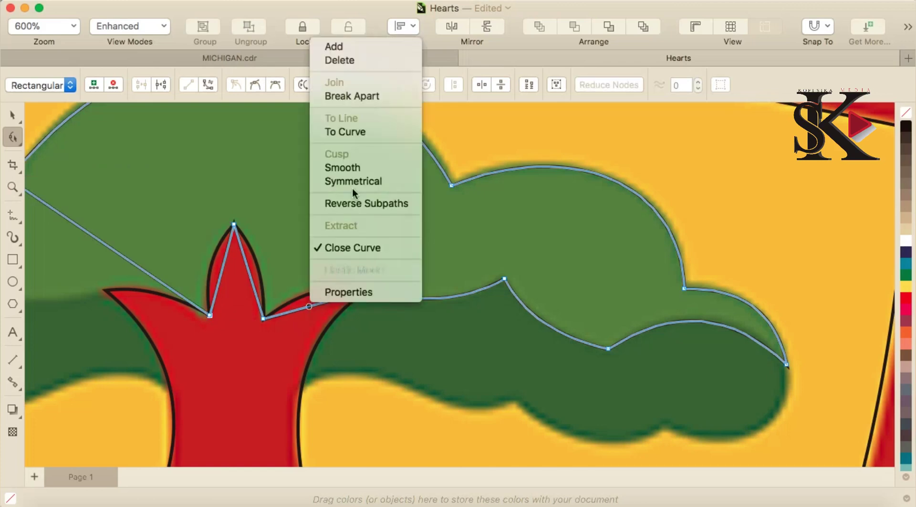
left_click(353, 133)
left_click_drag(314, 306, 312, 293)
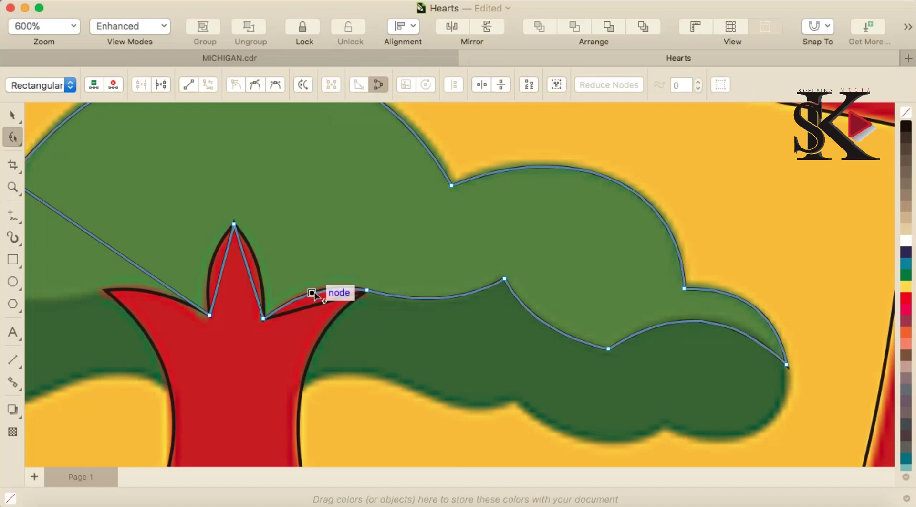
right_click(244, 260)
left_click(299, 336)
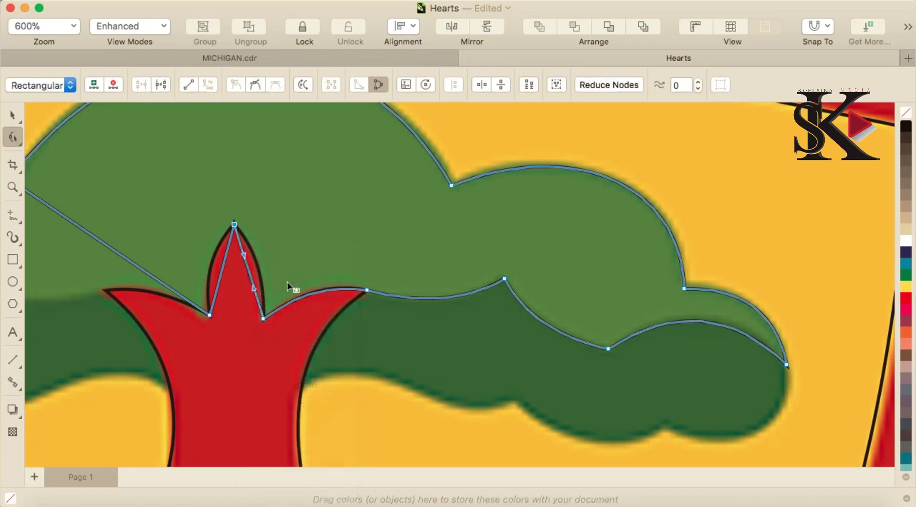
left_click_drag(250, 276, 259, 273)
right_click(222, 285)
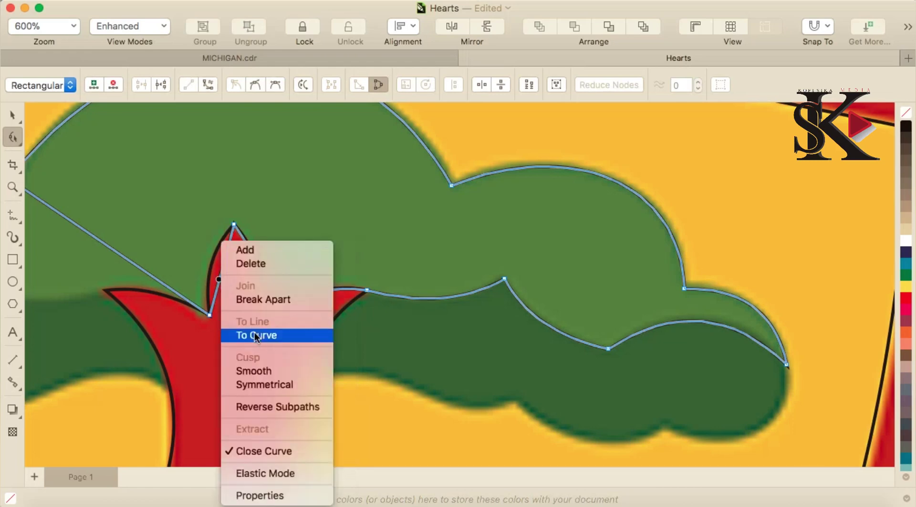
left_click(258, 337)
left_click_drag(220, 270, 205, 287)
- Add a node at the tip of the trunk's left branch and curve the edge along the branch's upper outline
left_click(108, 247)
left_click_drag(109, 247, 105, 290)
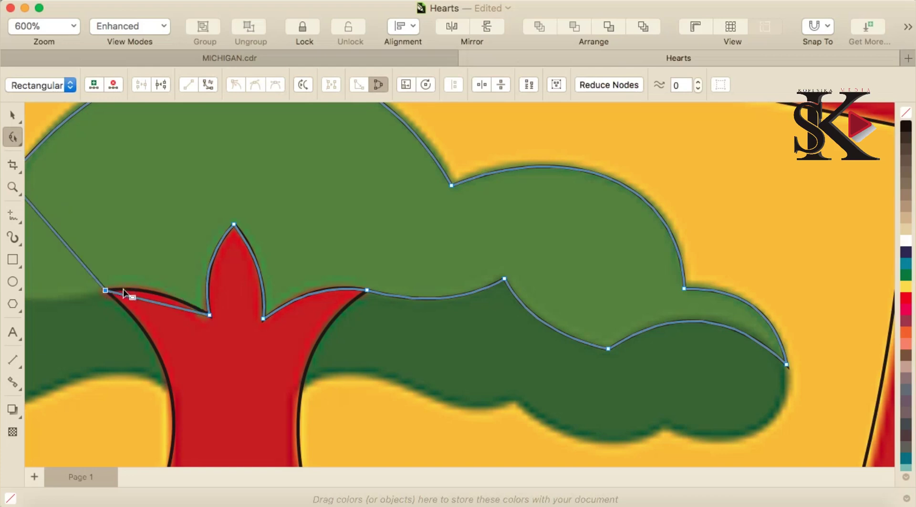
scroll(132, 306, "up", 3)
right_click(146, 301)
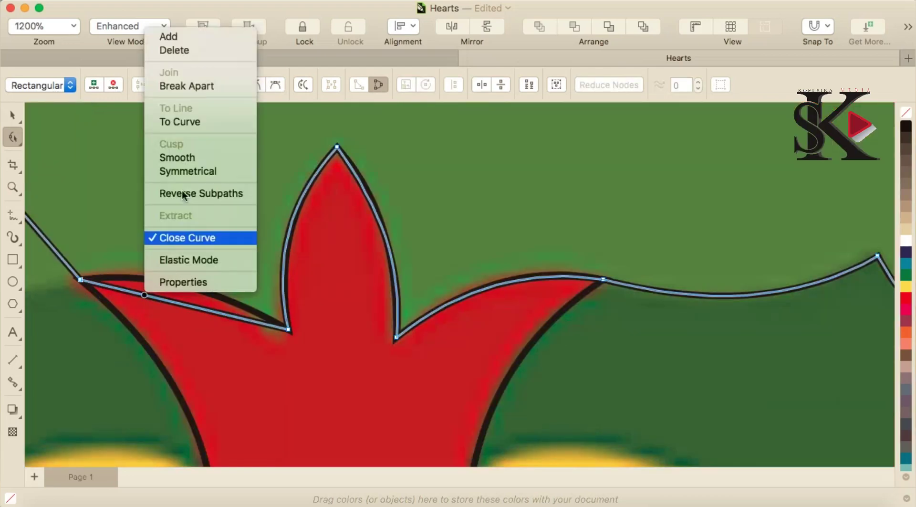
left_click(199, 120)
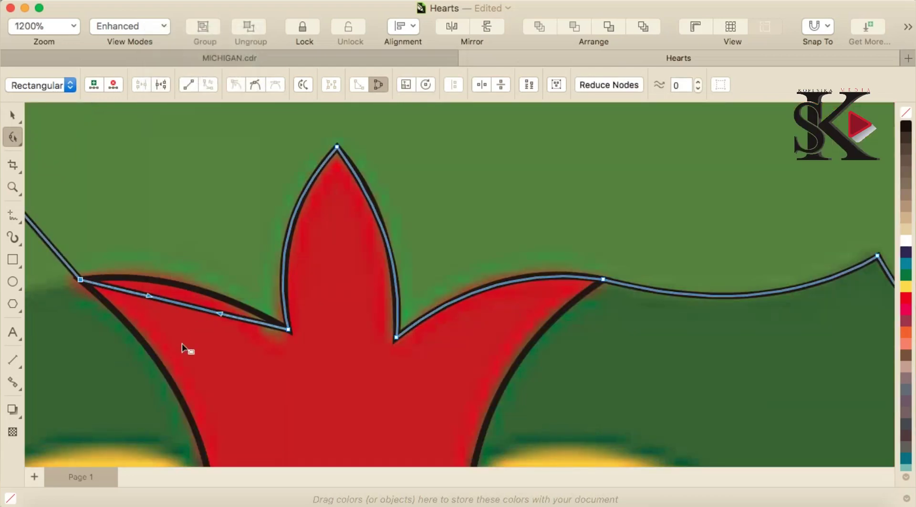
left_click_drag(187, 307, 189, 292)
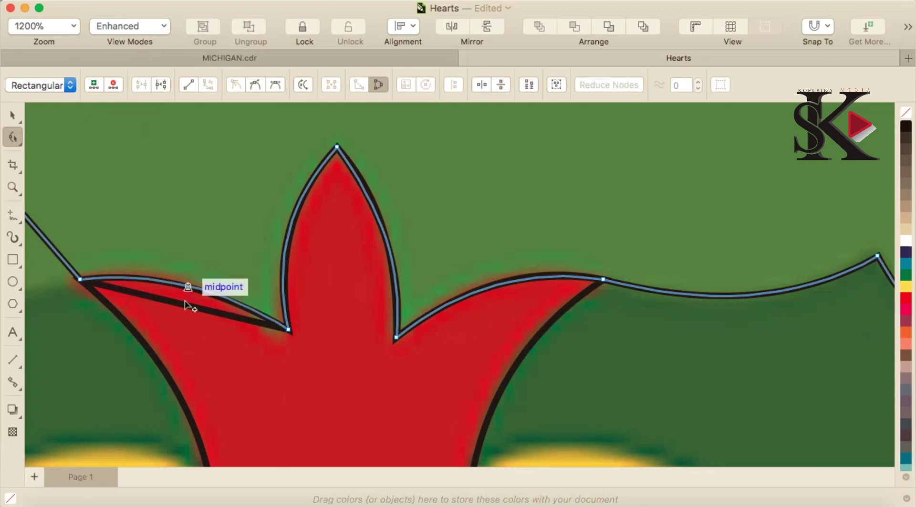
scroll(185, 300, "down", 4)
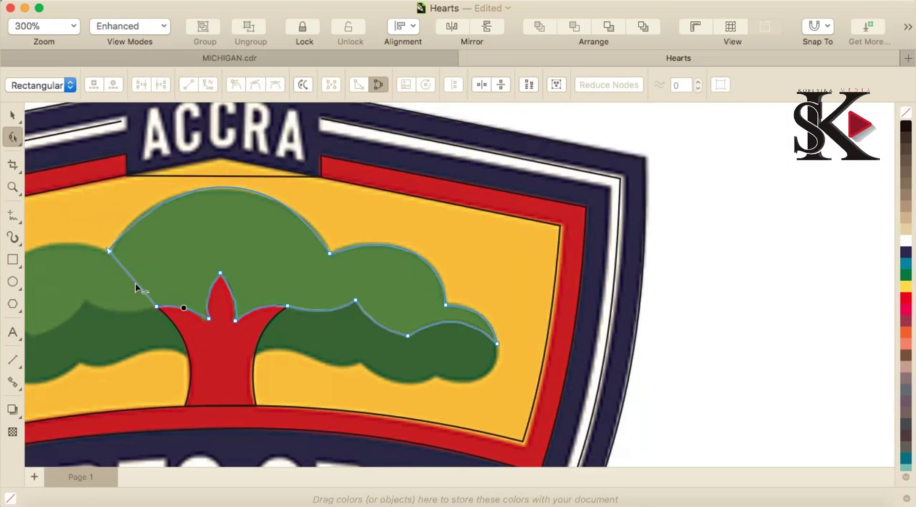
- Add a node on the shape's straight left edge and move it to the foliage's far-left tip
left_click_drag(136, 282, 70, 312)
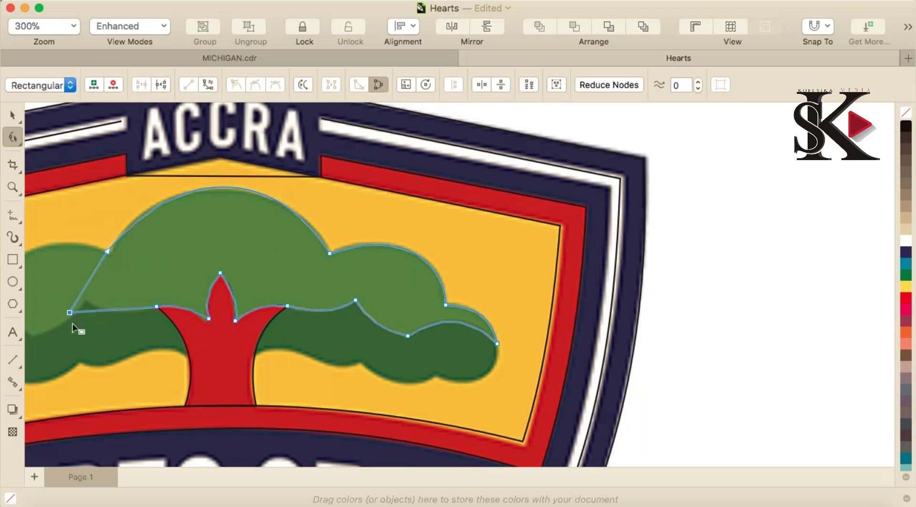
scroll(73, 325, "down", 4)
scroll(38, 342, "up", 5)
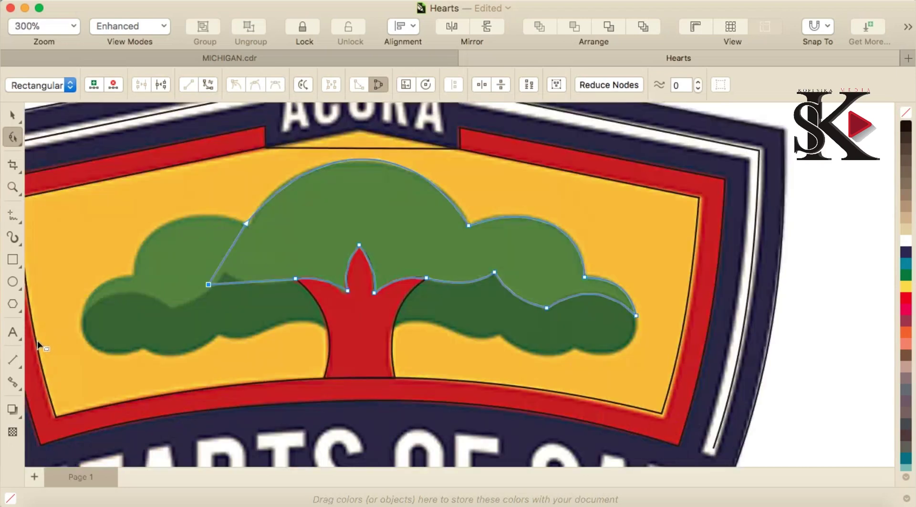
scroll(291, 245, "up", 3)
scroll(298, 247, "down", 6)
scroll(309, 228, "up", 3)
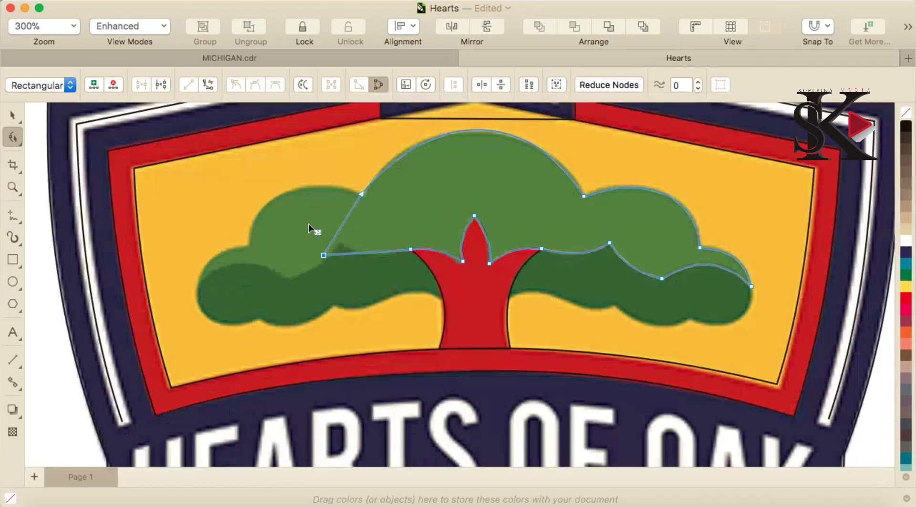
left_click_drag(324, 255, 198, 289)
- Add a node at the dark green peak left of the trunk and curve the edge toward the trunk's left branch
double_click(343, 262)
left_click_drag(344, 262, 340, 243)
right_click(372, 245)
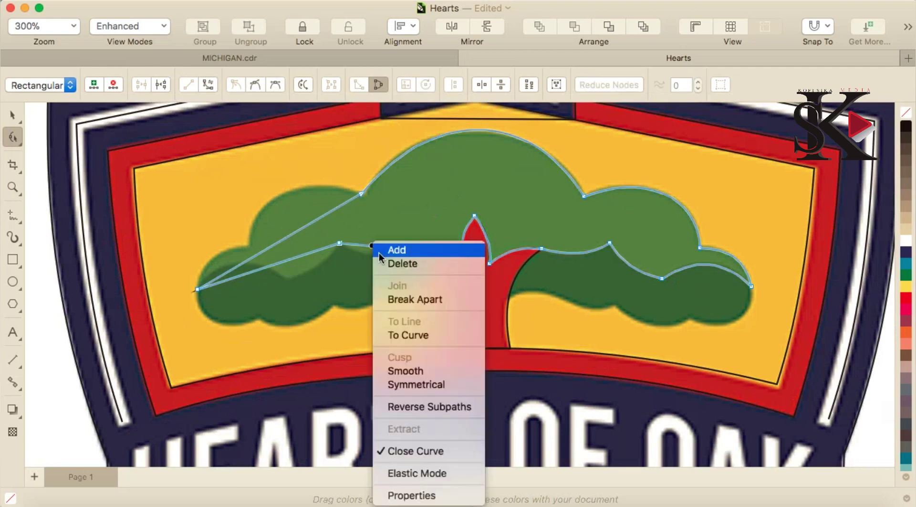
left_click(417, 336)
left_click_drag(376, 246, 377, 257)
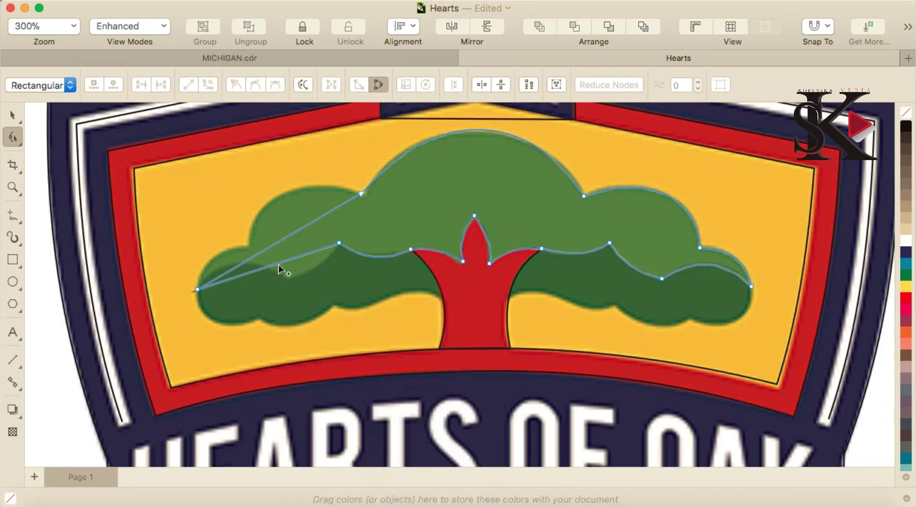
- Add a node at the light foliage's lower valley left of the dark green peak and curve the edge up to that peak
double_click(281, 267)
left_click_drag(282, 267, 288, 278)
right_click(309, 263)
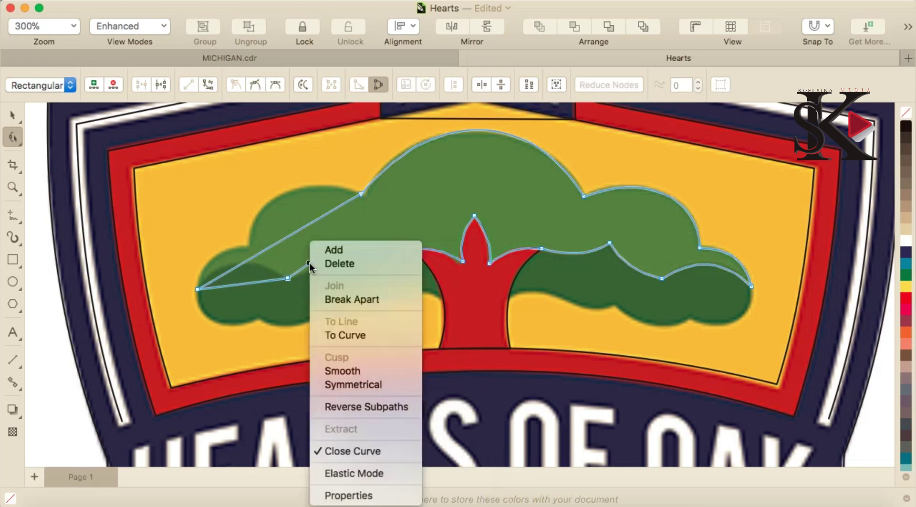
key("Return")
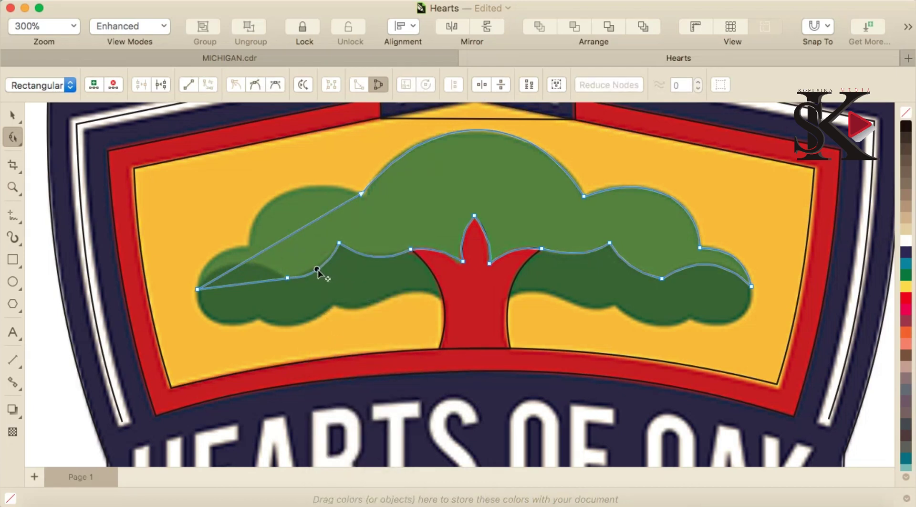
- Add a node at the notch between the two left lobes of the light foliage and curve the edge over the upper lobe
double_click(258, 257)
left_click_drag(258, 257, 249, 245)
right_click(295, 225)
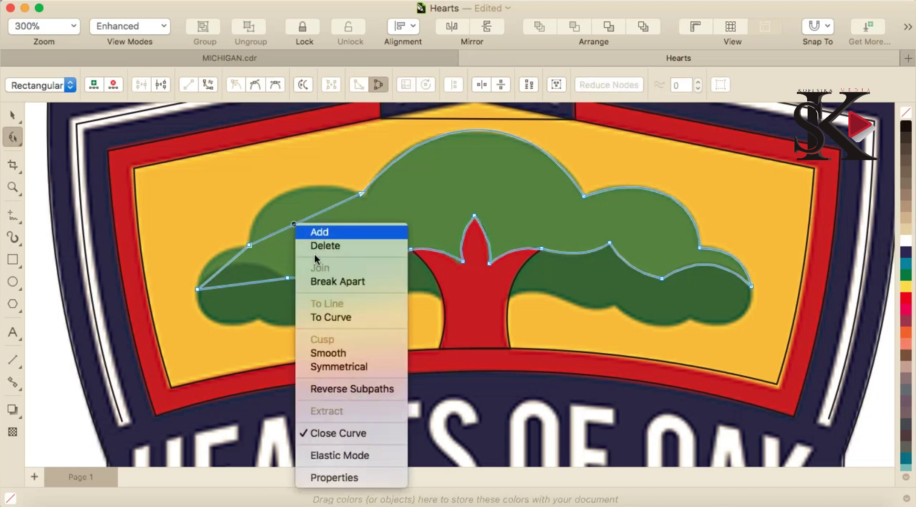
left_click(336, 315)
left_click_drag(302, 219, 282, 195)
- Curve the far-left lobe's outer edge and the lower edge bordering the dark green area to complete the light foliage outline
right_click(225, 268)
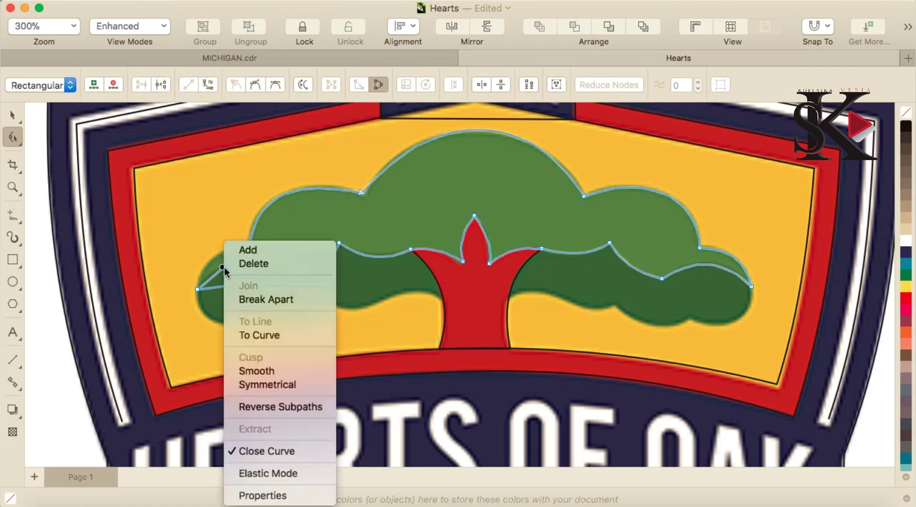
left_click(276, 336)
left_click_drag(226, 270, 214, 259)
right_click(236, 285)
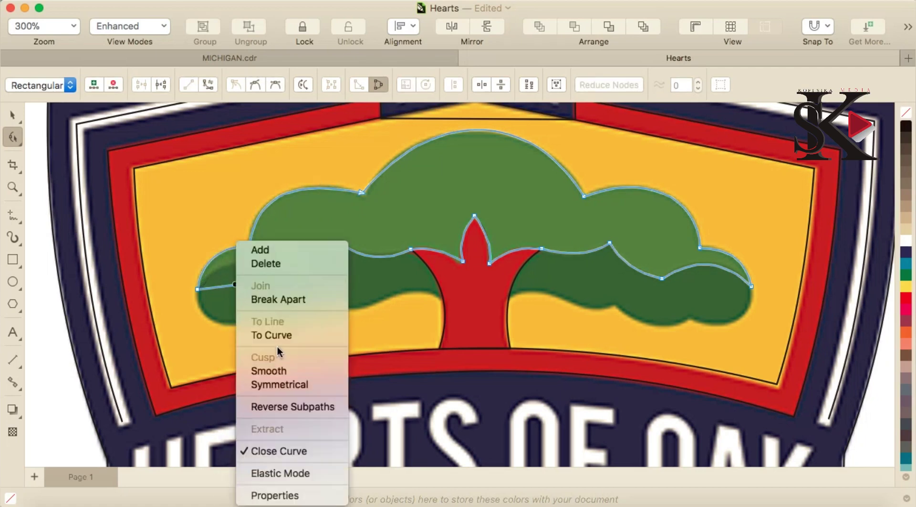
left_click(276, 333)
left_click_drag(241, 284, 236, 266)
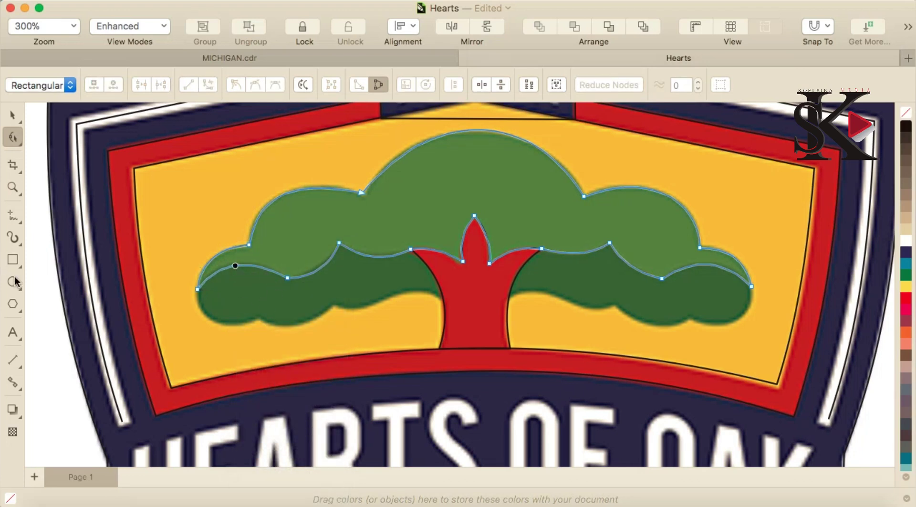
- Draw a rectangle about 9.9 × 4.9 mm over the left dark green foliage and convert it to curves
left_click(13, 259)
left_click_drag(243, 285, 324, 326)
left_click(13, 139)
right_click(304, 318)
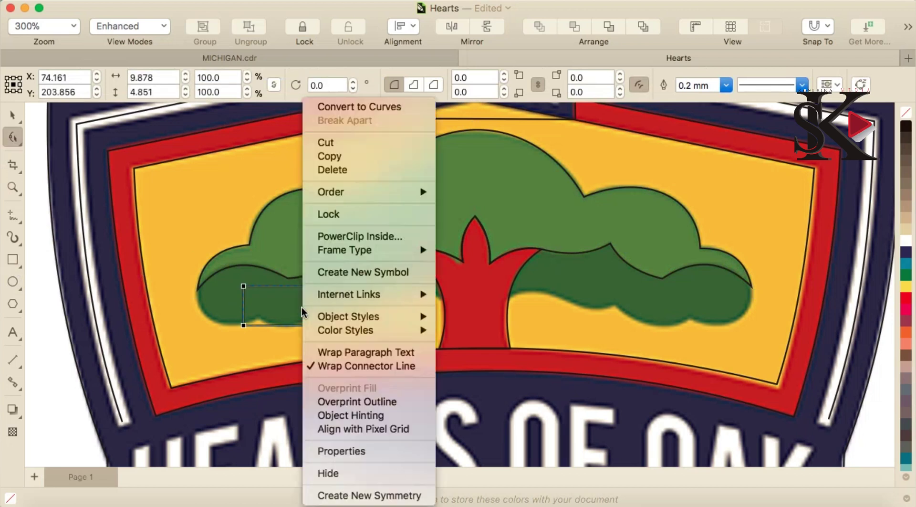
left_click(353, 108)
- Move the new shape's corner nodes to the foliage's far-left tip, its lower notch and the tip of the trunk's left branch
left_click_drag(244, 286, 200, 294)
left_click_drag(244, 325, 259, 318)
left_click_drag(324, 325, 412, 249)
- Add a node where the left dark foliage's underside meets the trunk and curve the edge along the trunk's left side
double_click(372, 279)
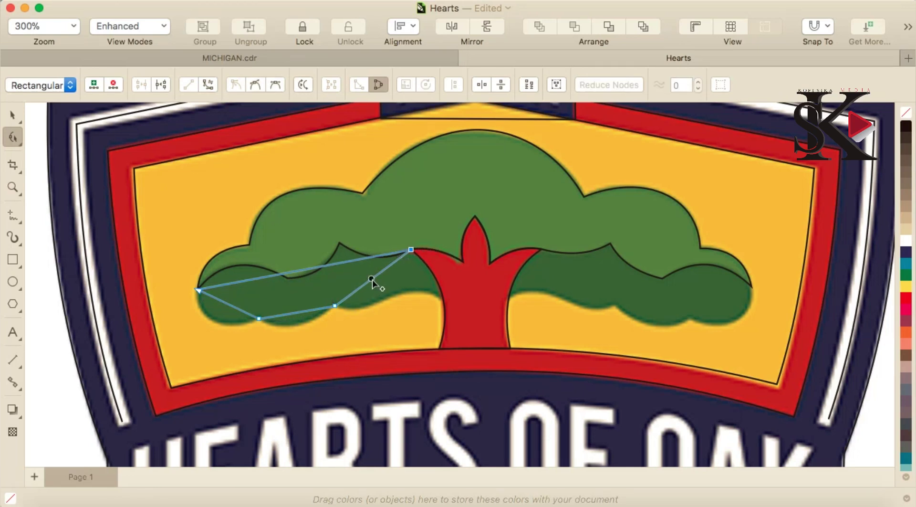
left_click_drag(373, 279, 400, 289)
mouse_move(413, 294)
left_mouse_down()
mouse_move(452, 306)
mouse_move(432, 269)
mouse_move(425, 272)
left_mouse_up()
right_click(426, 272)
left_click(470, 332)
- Add a node on the dark foliage's lower edge left of the trunk and curve the edge from there up to the trunk
scroll(432, 268, "up", 2)
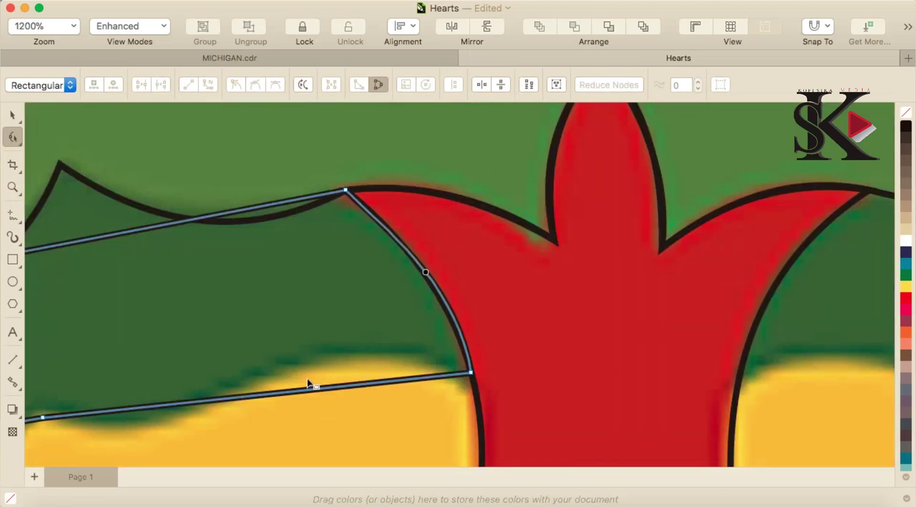
scroll(275, 392, "down", 2)
scroll(252, 393, "up", 2)
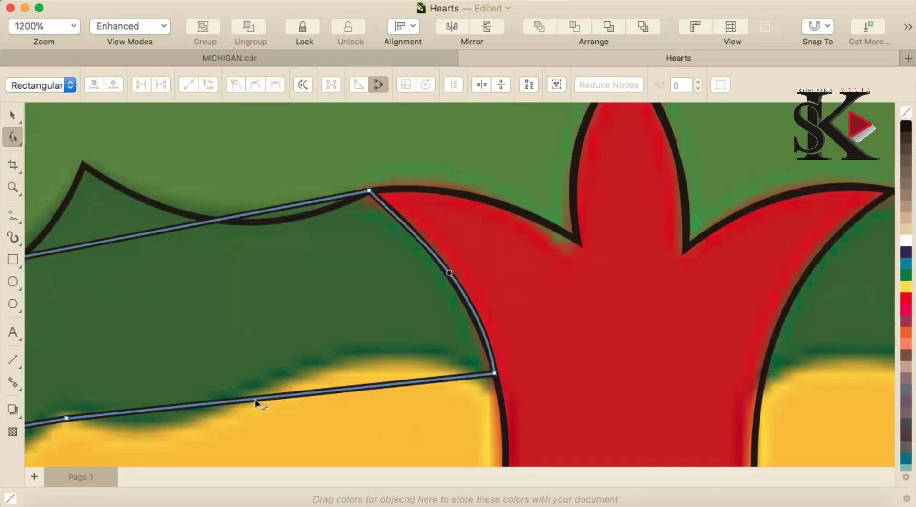
double_click(255, 399)
left_click_drag(255, 399, 236, 396)
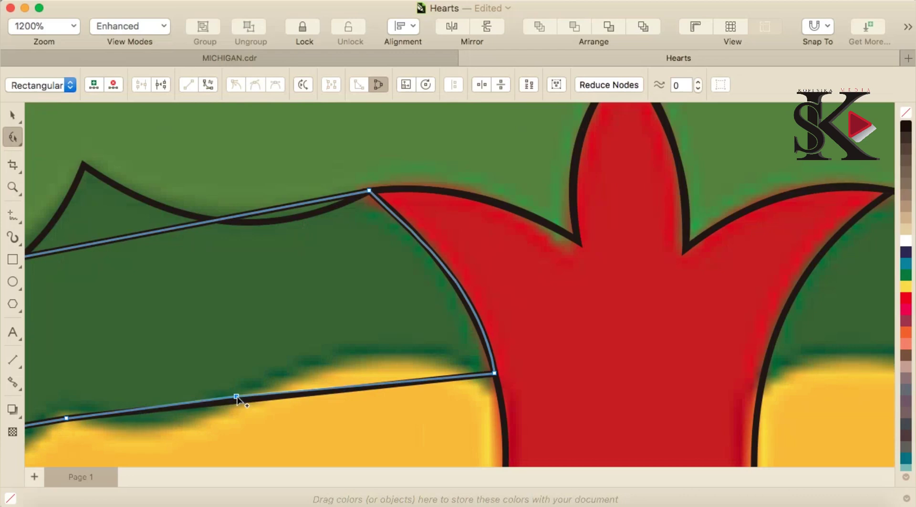
right_click(315, 390)
left_click(362, 214)
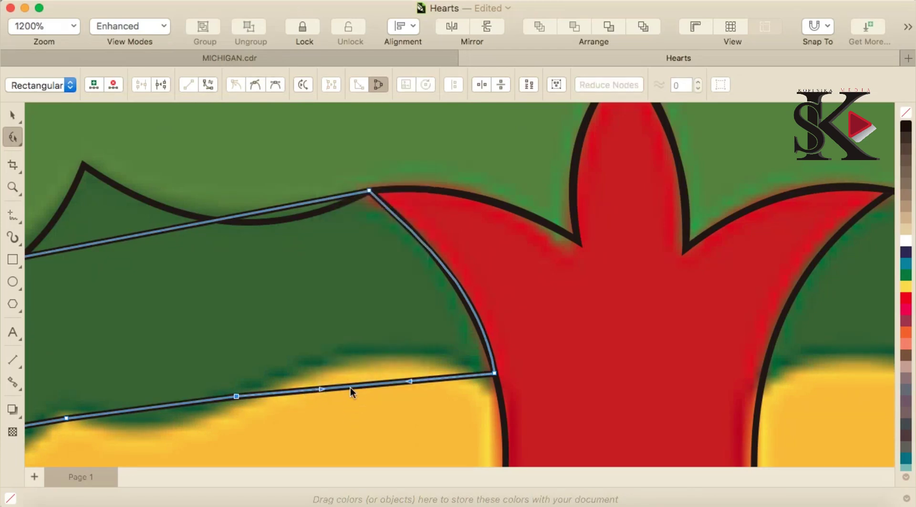
left_click_drag(352, 387, 356, 359)
- Convert the short lower edge beside the rightmost notch to a curve and bend it down to the foliage's underside
scroll(343, 397, "down", 5)
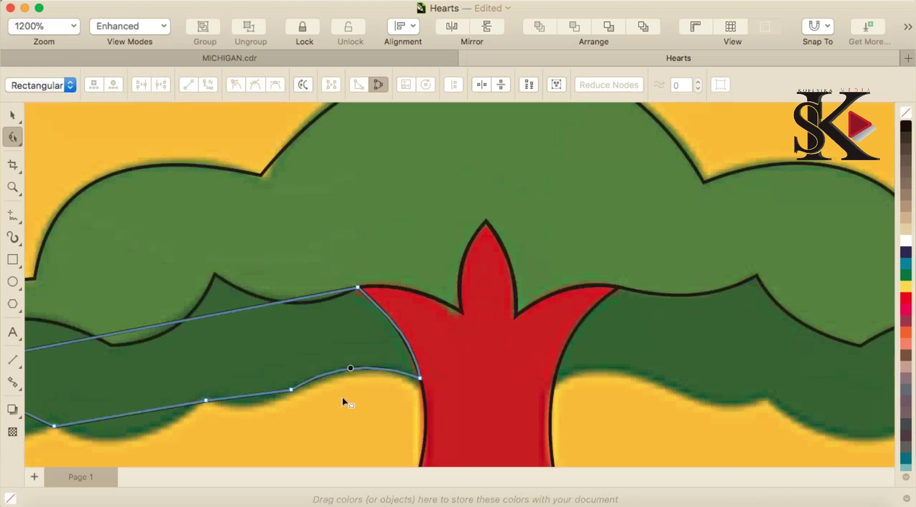
scroll(254, 401, "up", 3)
right_click(337, 382)
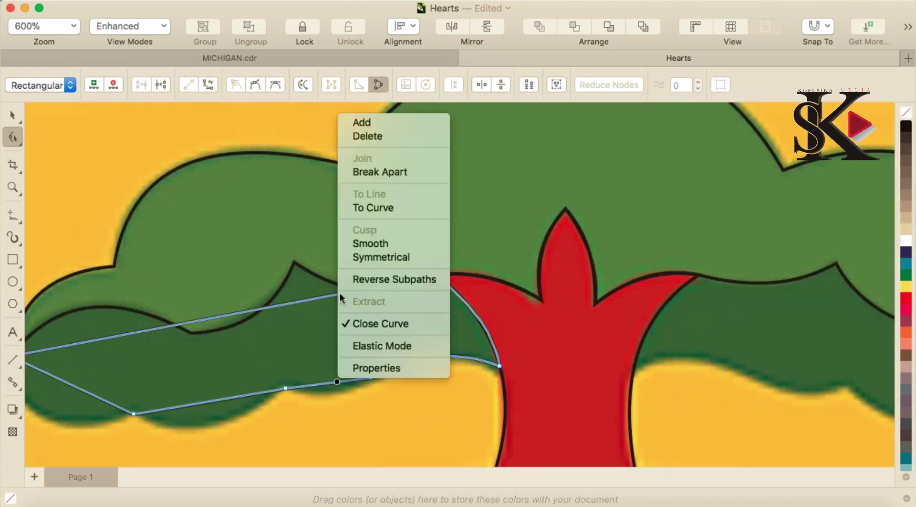
left_click(382, 209)
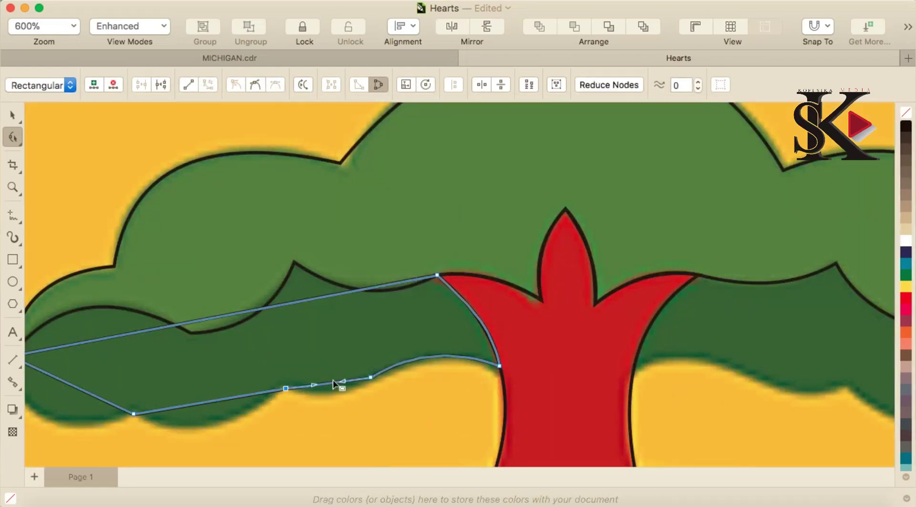
left_click_drag(329, 383, 334, 392)
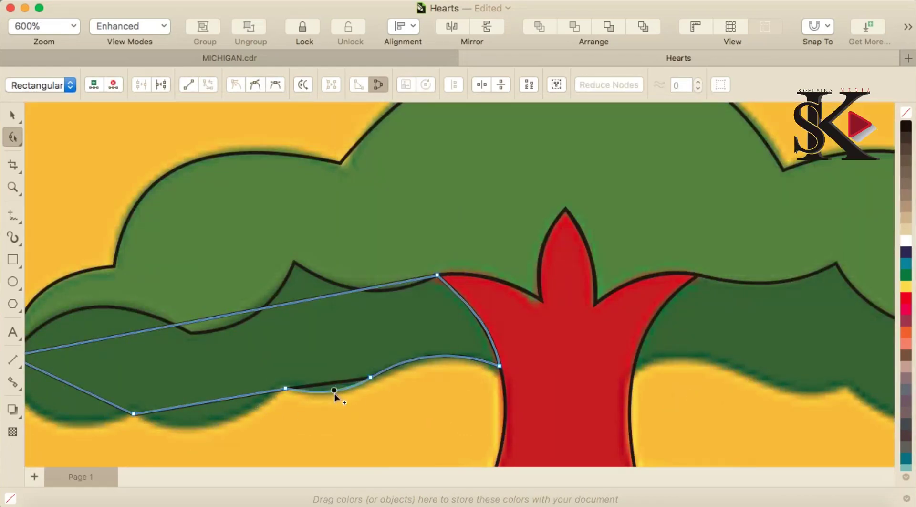
- Convert the lower edges of the middle and far-left dark foliage lobes to curves and bend them to the rounded outlines
right_click(204, 404)
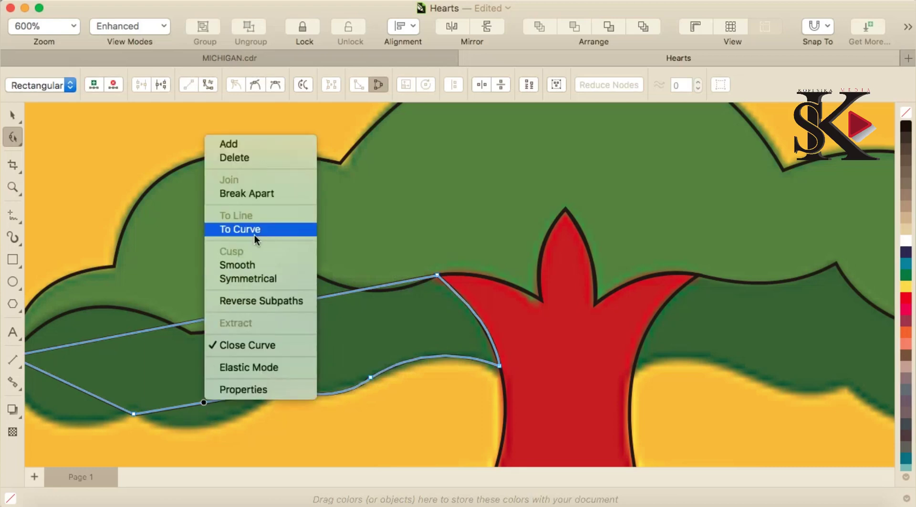
left_click(253, 231)
left_click_drag(200, 403, 207, 426)
scroll(206, 426, "down", 2)
scroll(116, 418, "up", 2)
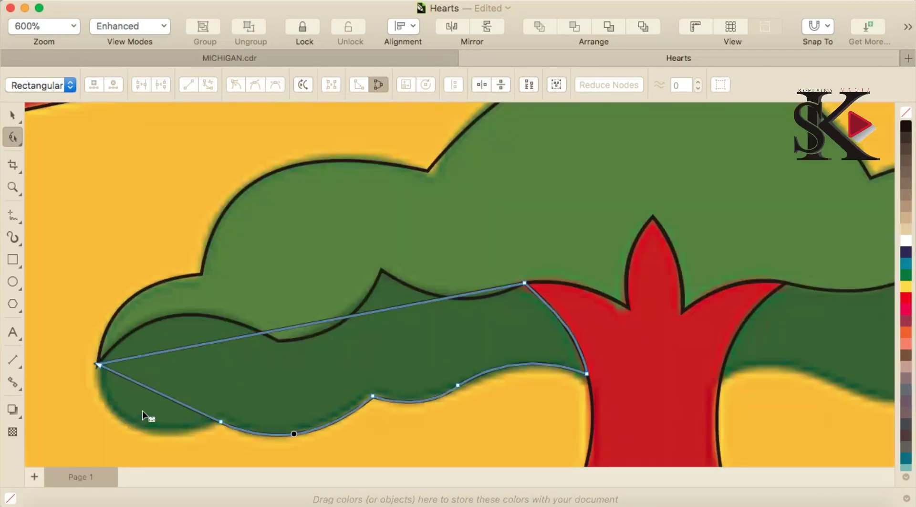
right_click(149, 393)
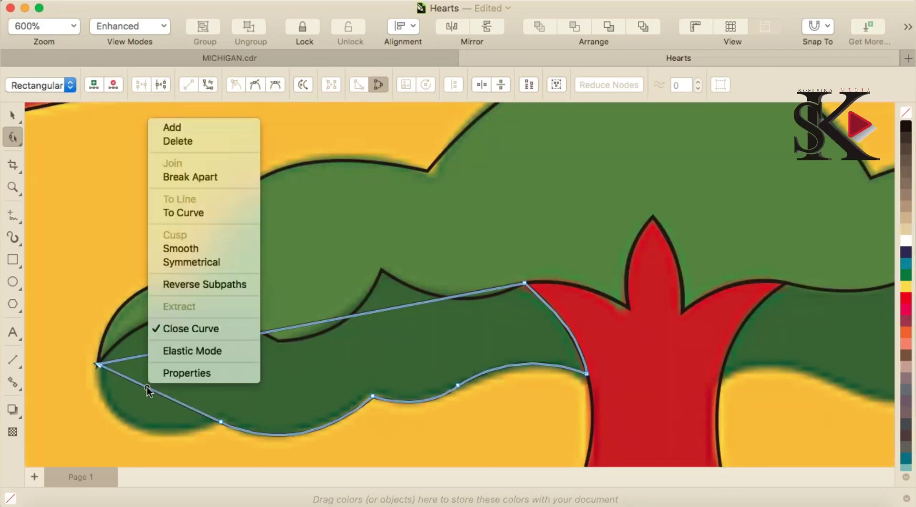
left_click(229, 208)
left_click_drag(158, 394, 130, 422)
- Add a node at the valley on the left dark foliage's upper edge and curve the edge over the far-left lobe
double_click(278, 334)
left_click_drag(278, 334, 278, 341)
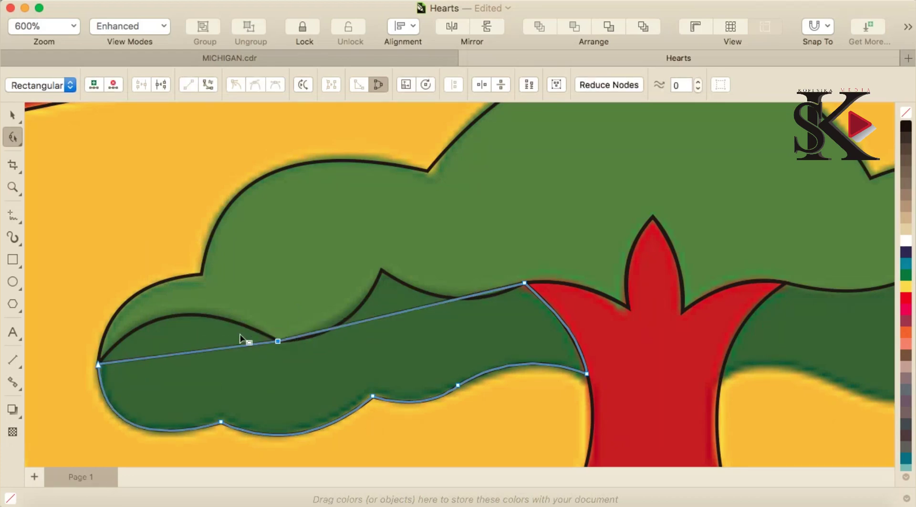
right_click(226, 348)
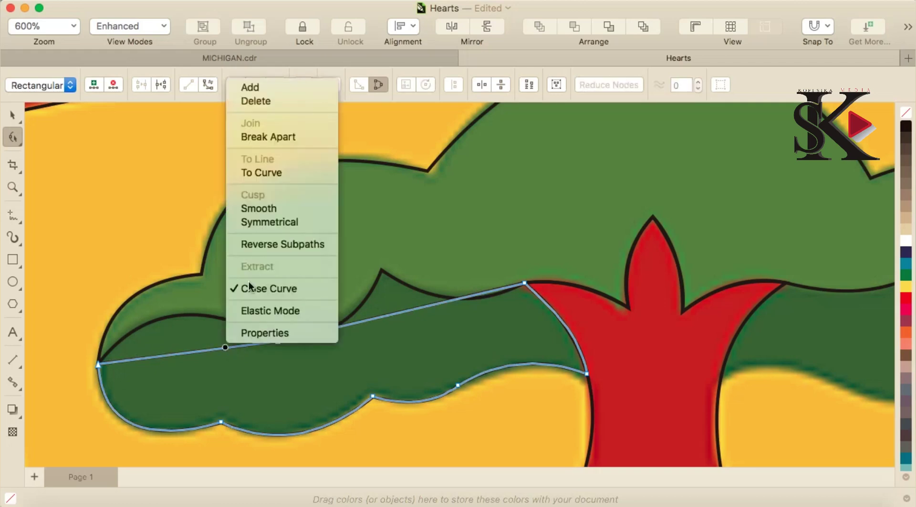
left_click(266, 173)
left_click_drag(197, 355, 188, 314)
- Add a node at the left dark foliage's peak and curve the edge down toward the tip of the trunk's left branch
double_click(409, 307)
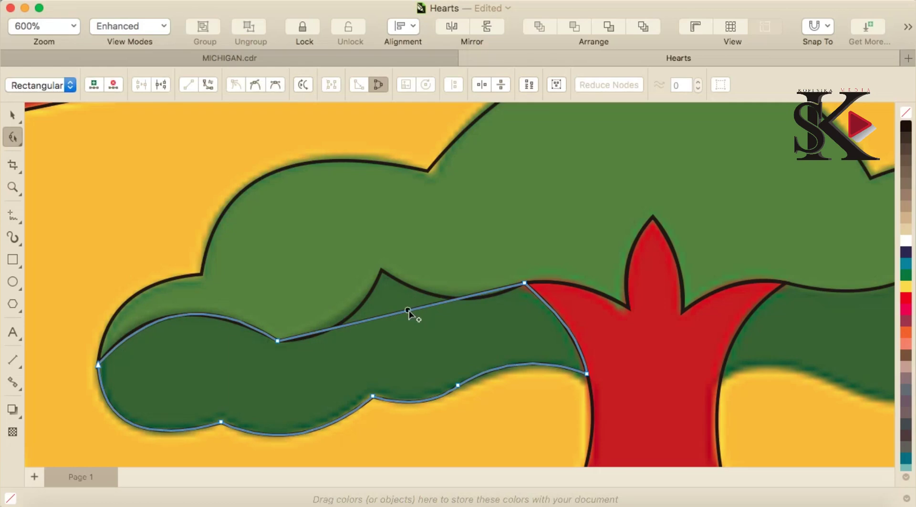
left_click_drag(409, 308, 383, 273)
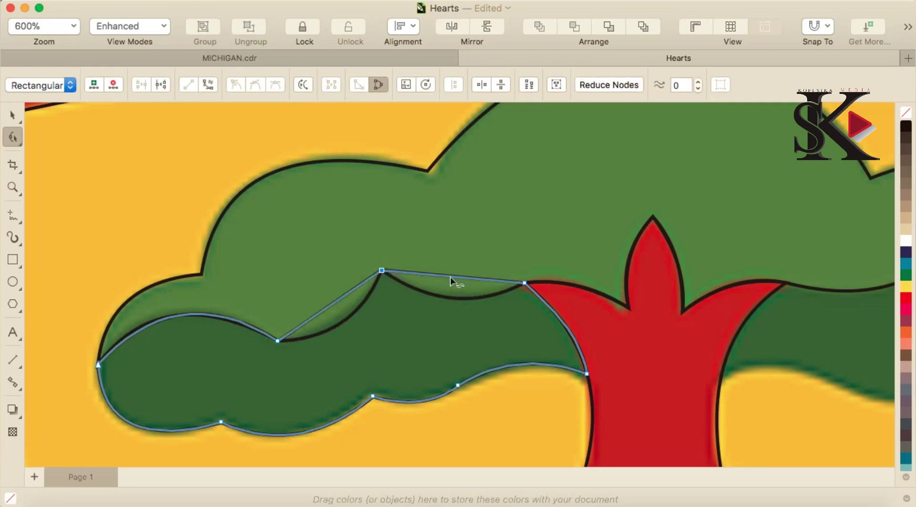
right_click(454, 278)
left_click(453, 277)
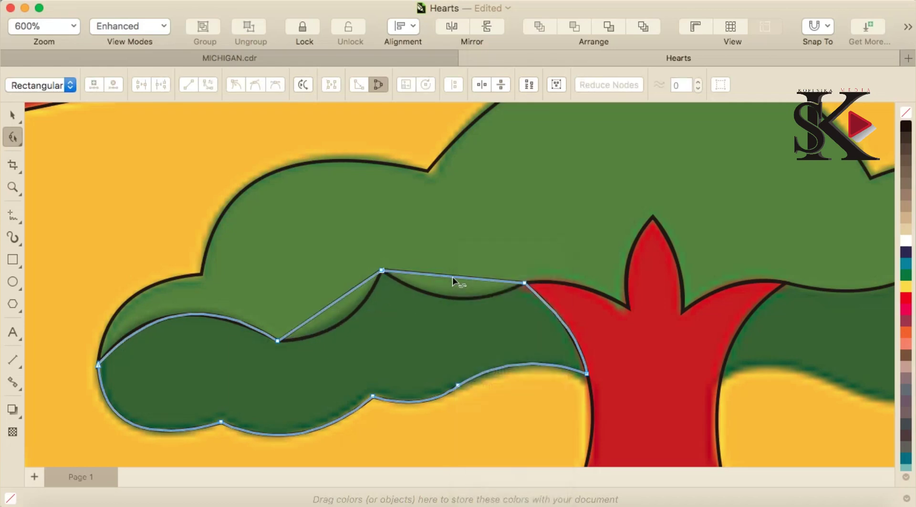
right_click(453, 277)
left_click(489, 336)
left_click_drag(458, 282, 459, 298)
- Convert the edge between the dark foliage's upper valley and its peak to a curve matching the light foliage boundary
right_click(322, 311)
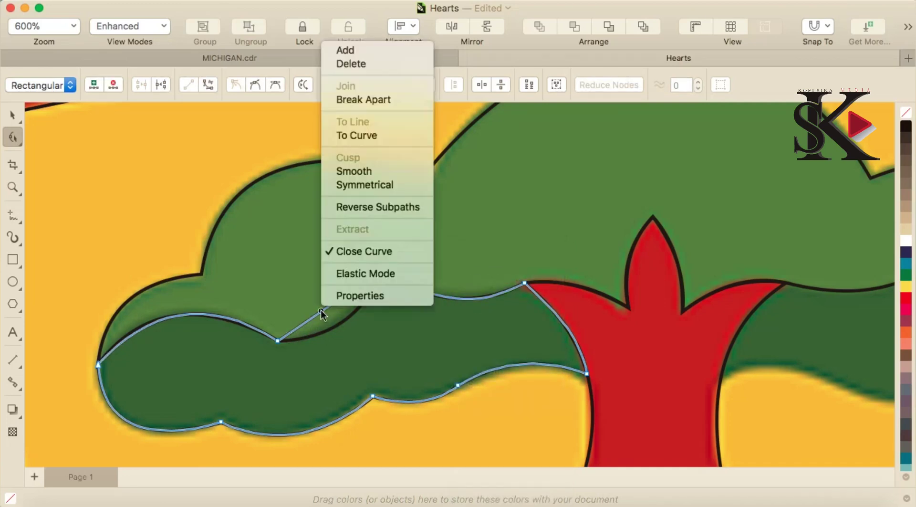
left_click(373, 137)
left_click_drag(344, 296, 362, 312)
scroll(362, 311, "down", 2)
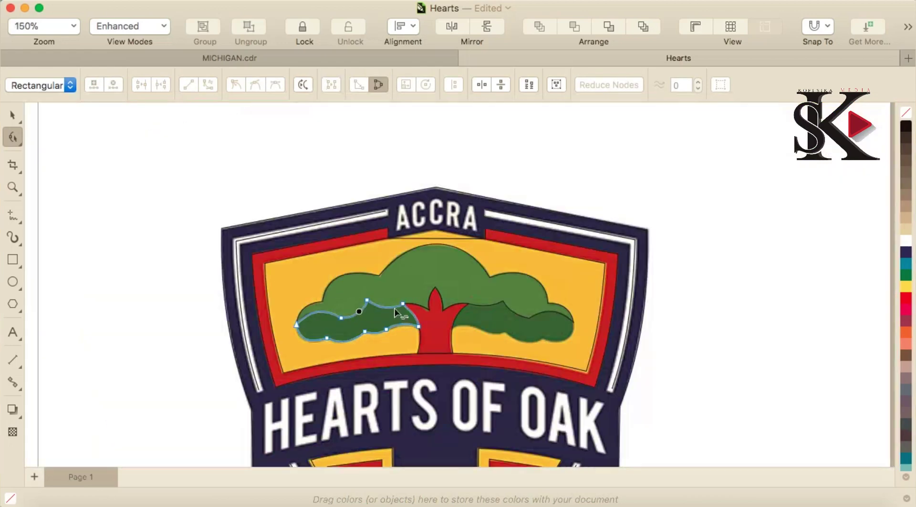
scroll(410, 303, "up", 1)
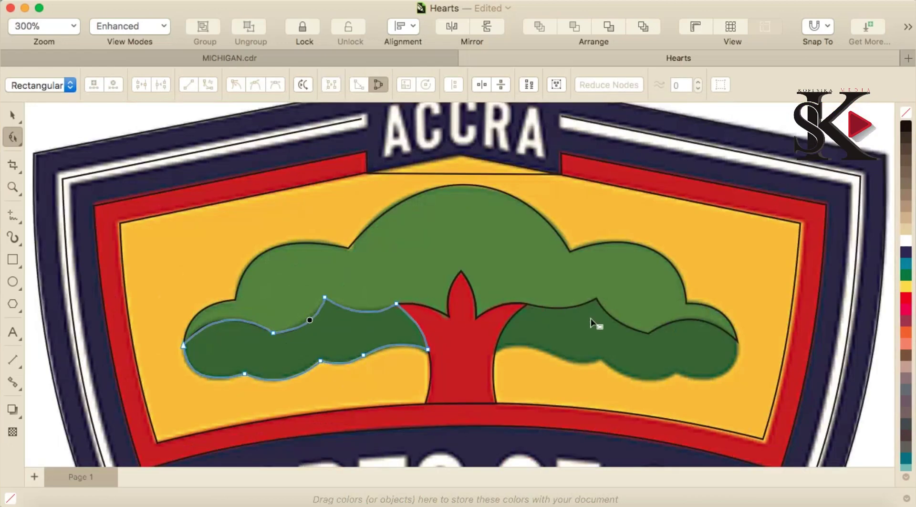
- Duplicate the left dark foliage shape, mirror the copy horizontally and move it over the dark foliage right of the trunk
left_click(12, 115)
key("super+c")
key("super+v")
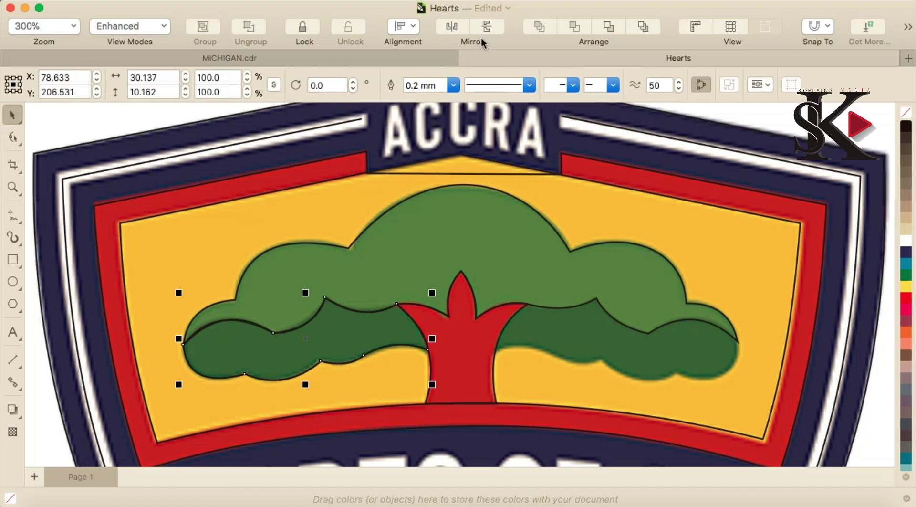
left_click(456, 28)
left_click_drag(354, 347, 664, 347)
- Adjust the mirrored dark foliage's trunk-side node and its upper edges to fit the trunk and the light foliage boundary
scroll(727, 347, "down", 3)
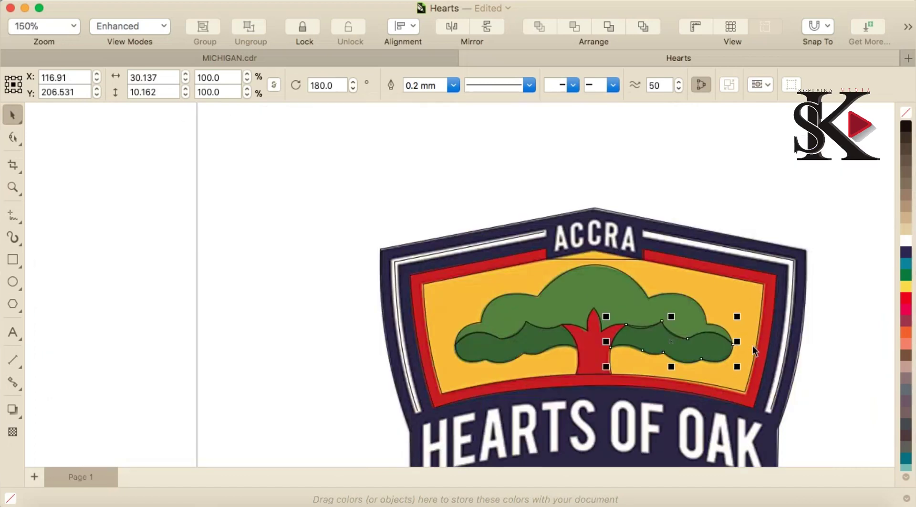
scroll(753, 346, "up", 5)
key("F10")
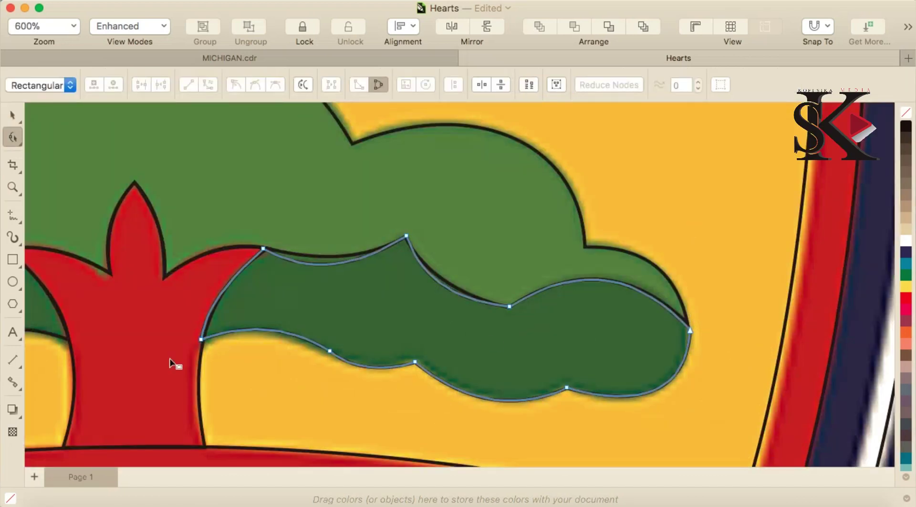
left_click(202, 340)
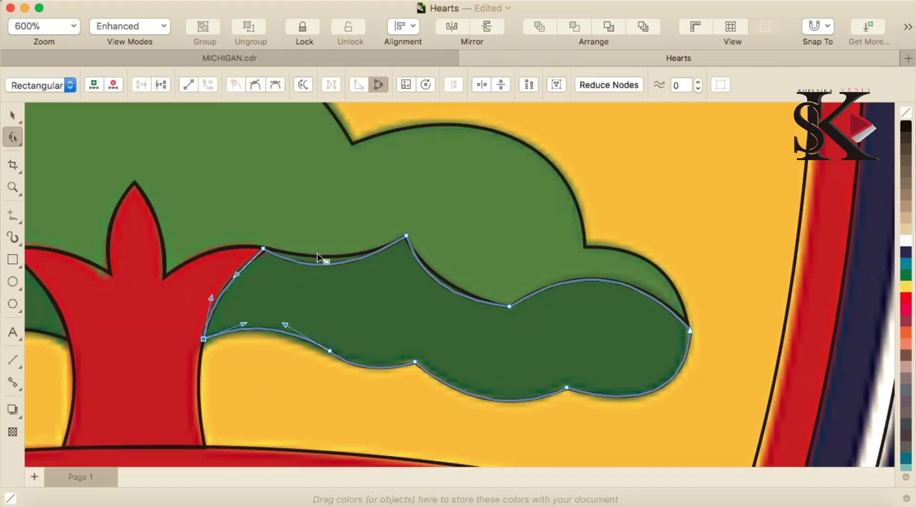
double_click(336, 262)
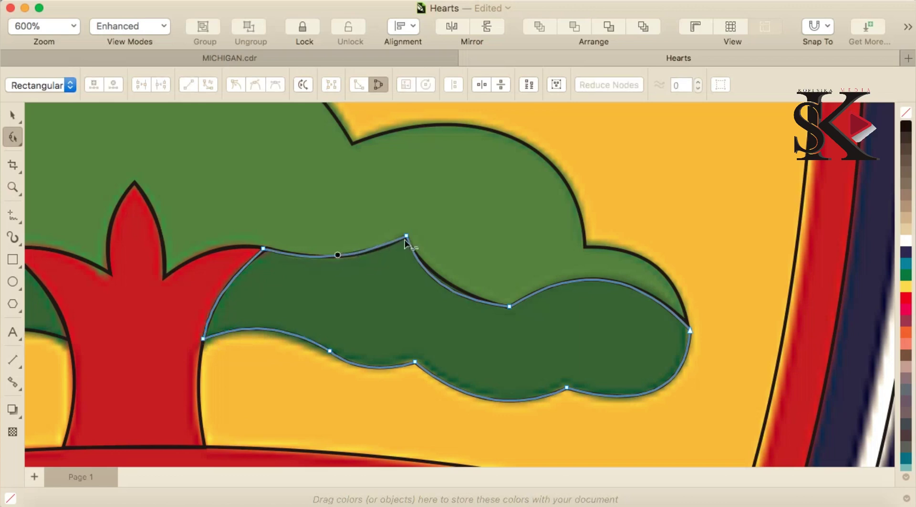
left_click(499, 305)
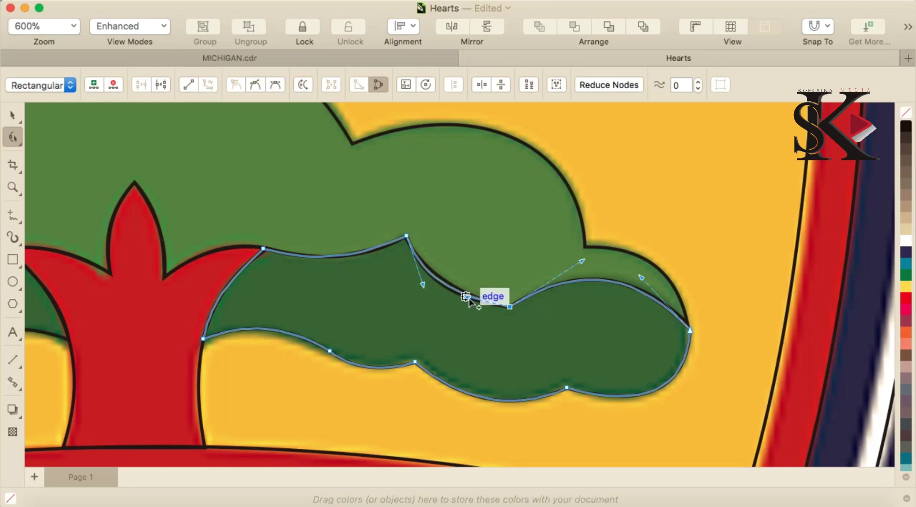
scroll(508, 364, "down", 2)
scroll(508, 363, "down", 5)
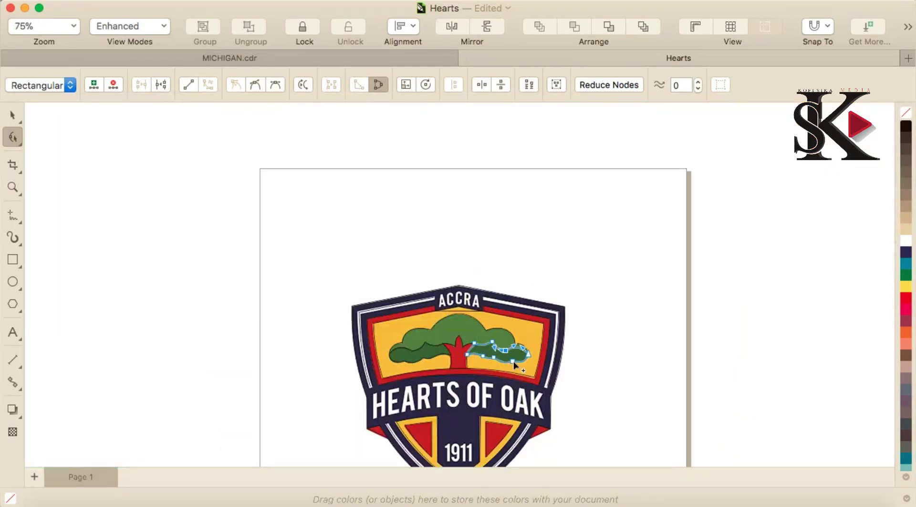
scroll(511, 360, "up", 2)
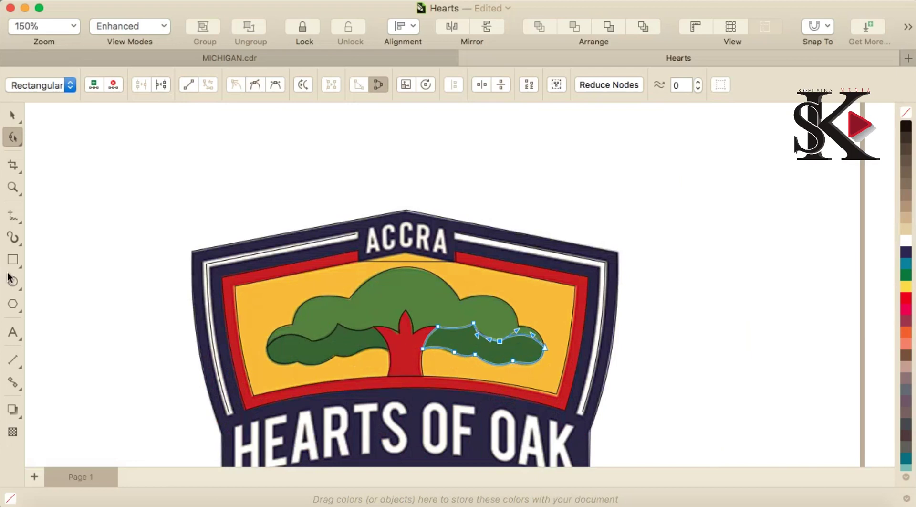
- Add the text "ACCRA" above the crest's upper-left edge
left_click(13, 331)
key("super+v")
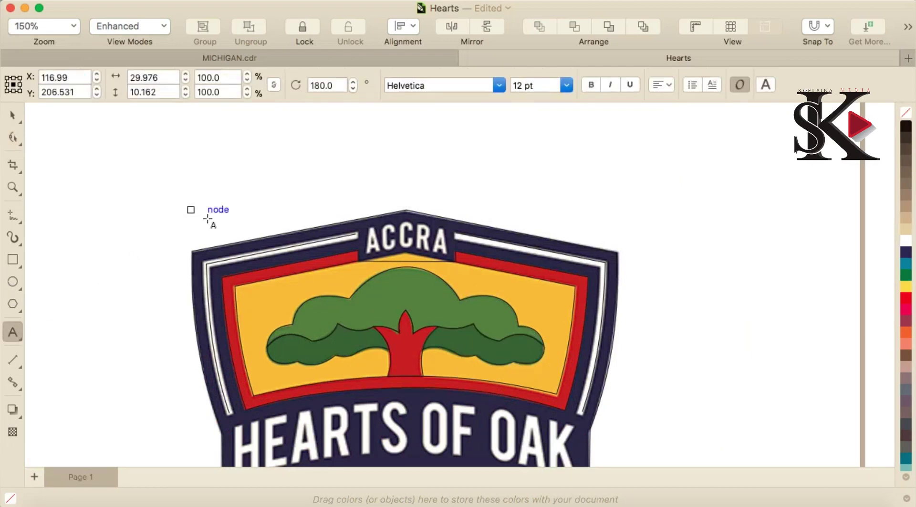
key("super+z")
type("ACCRA")
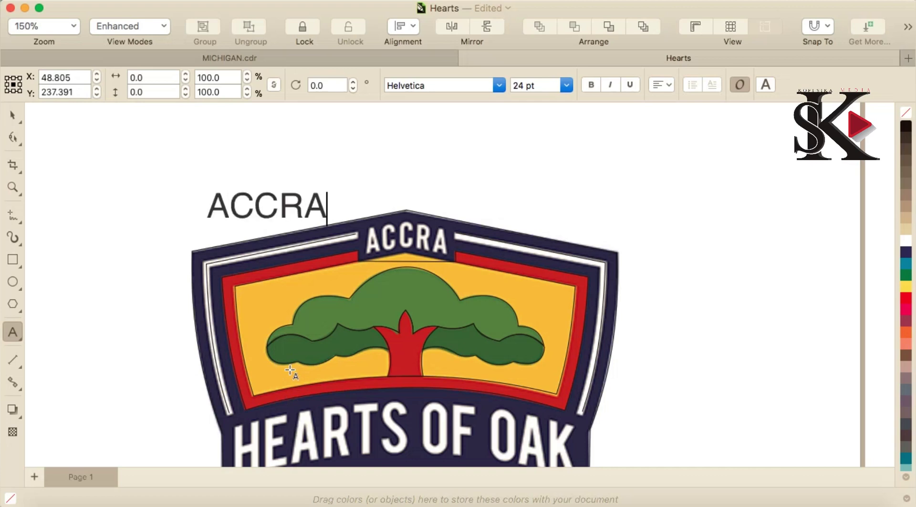
key("Escape")
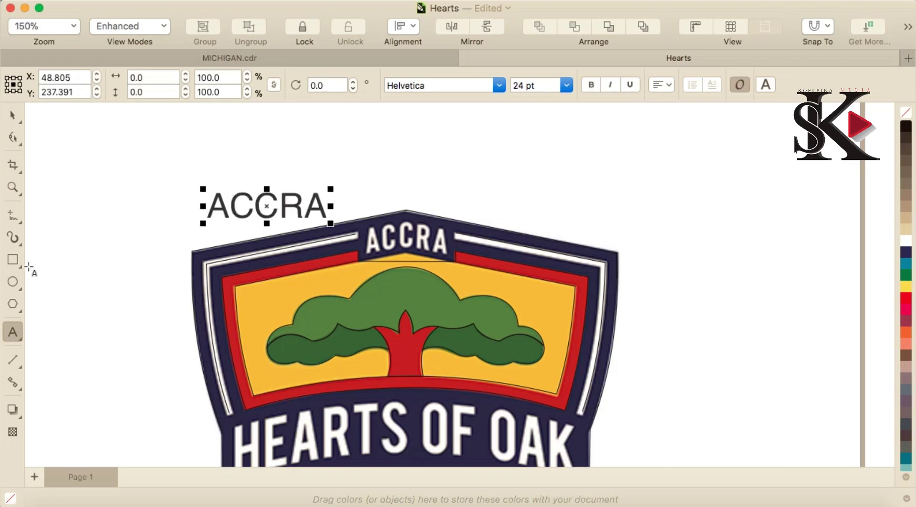
left_click(13, 115)
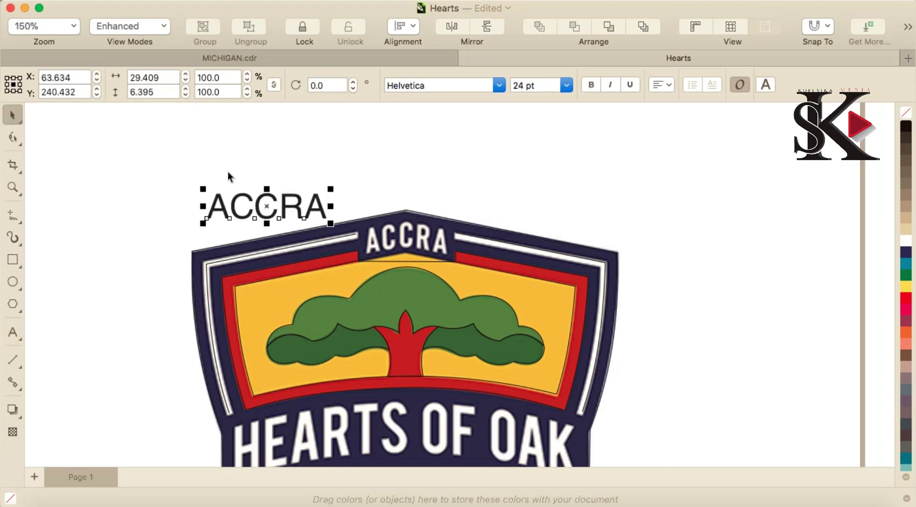
- Set the font of the new ACCRA text to Avenir Heavy
left_click(497, 85)
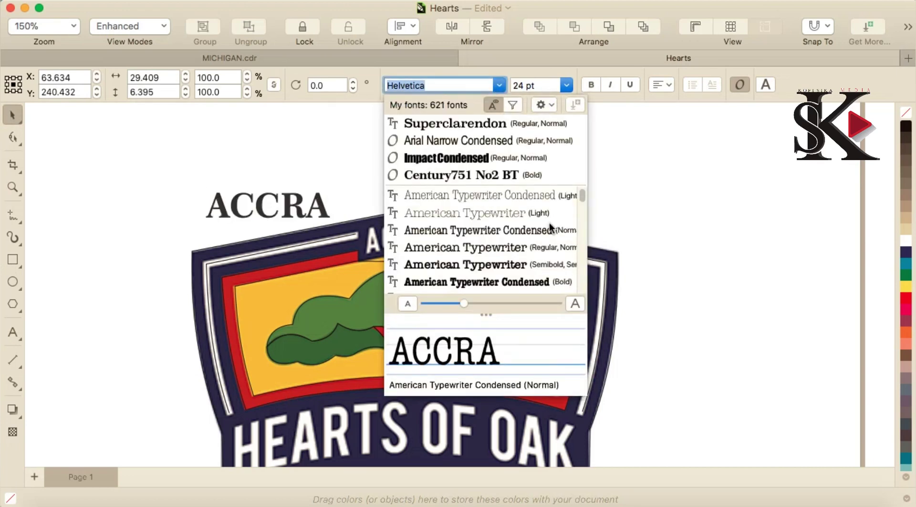
scroll(583, 209, "down", 10)
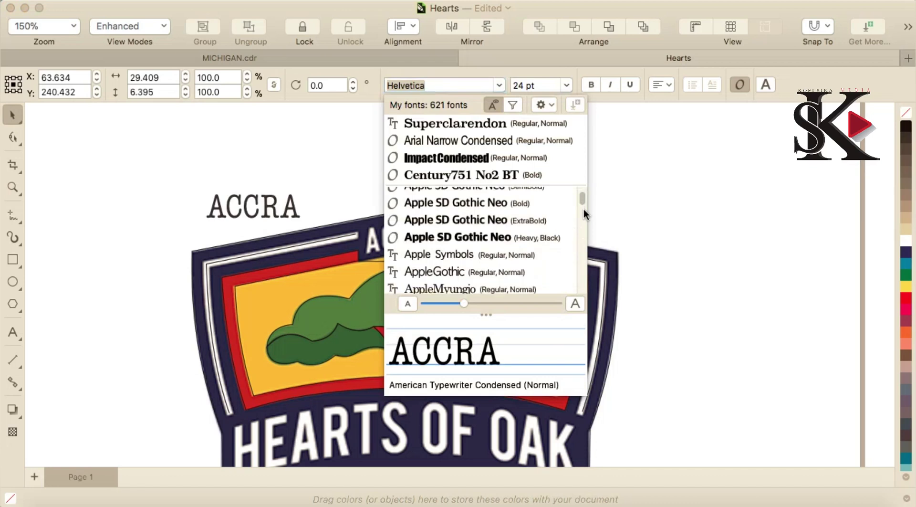
scroll(583, 210, "up", 2)
scroll(583, 207, "up", 5)
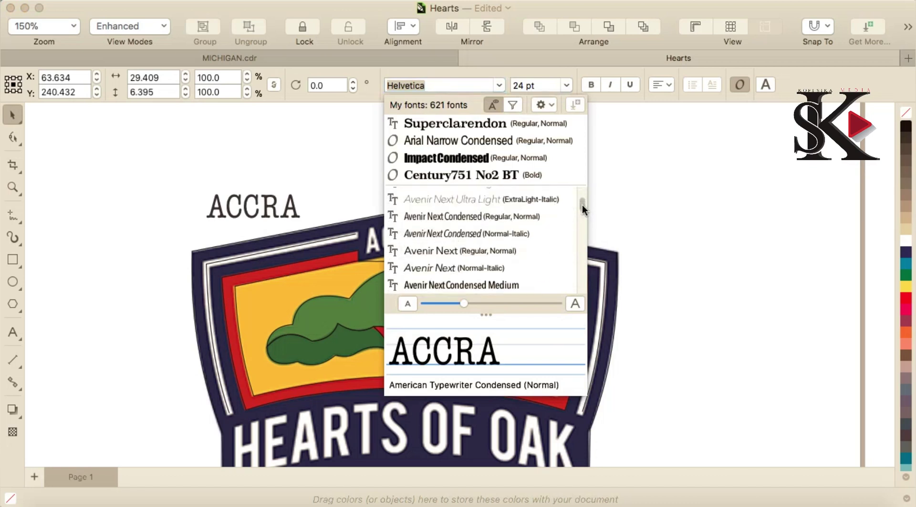
scroll(583, 204, "up", 3)
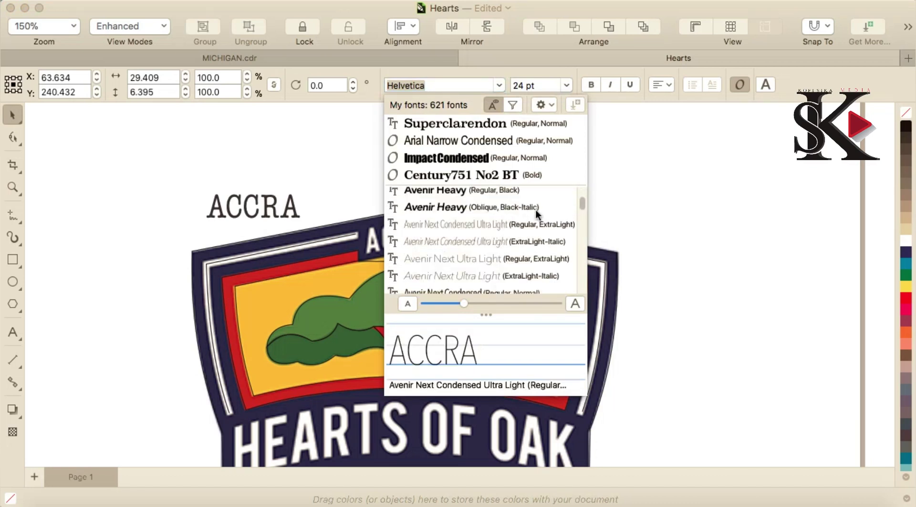
left_click(497, 190)
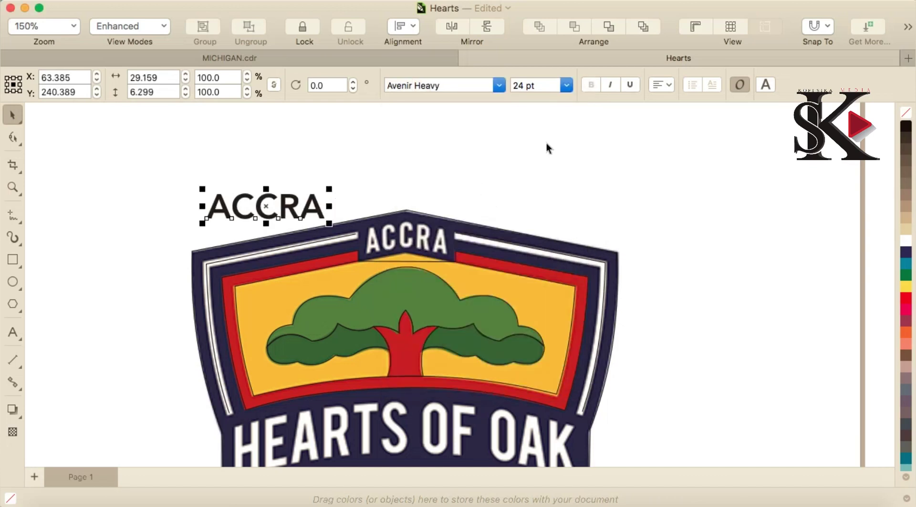
- Centre the ACCRA text above the crest's peak and stretch it vertically to about 7.6 mm tall
left_click_drag(289, 208, 403, 154)
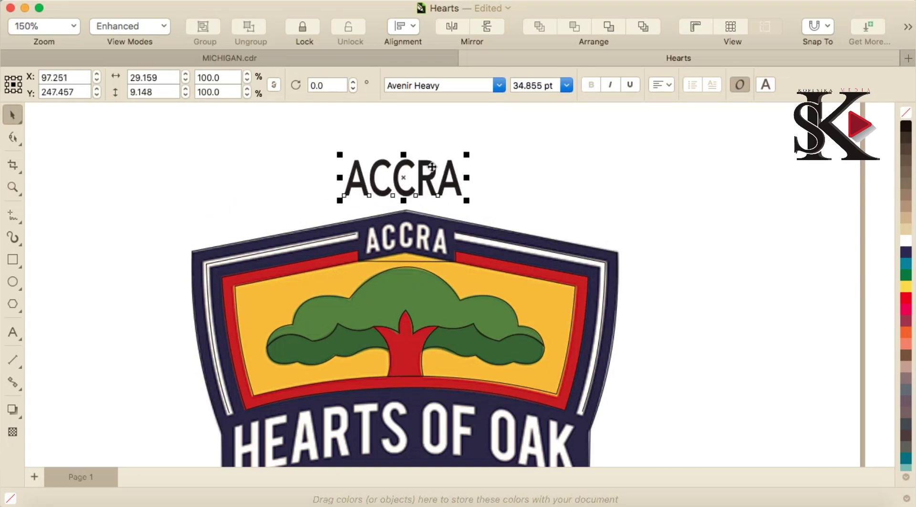
scroll(468, 176, "up", 3)
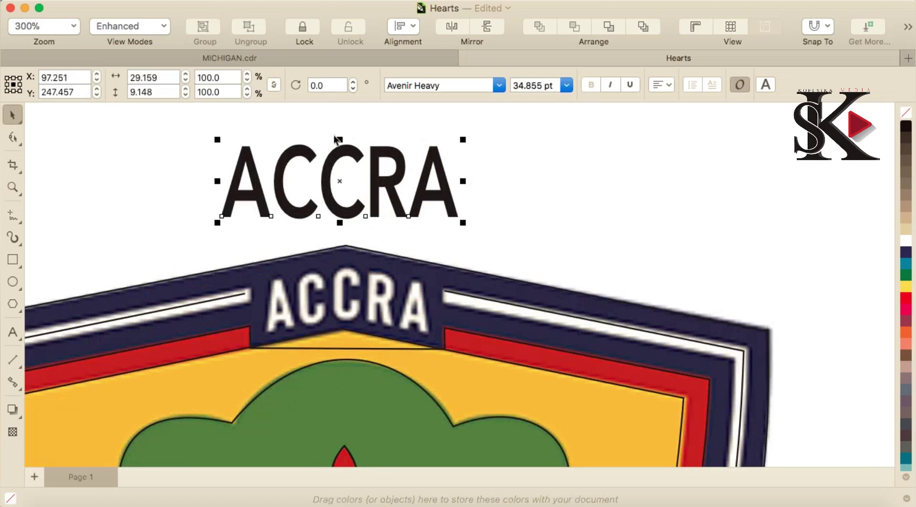
left_click_drag(341, 139, 341, 152)
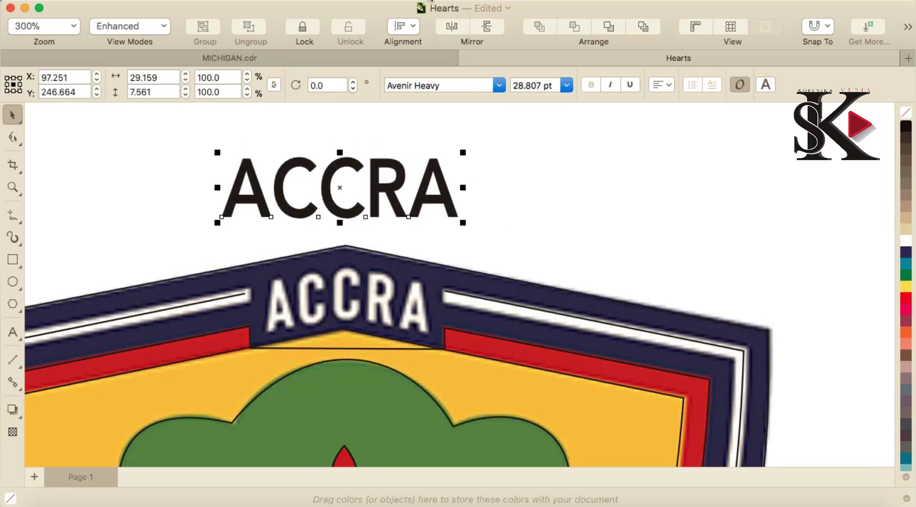
- Fit the ACCRA text to the crest's outer outline at the peak, with an offset of -10.0 mm from the path
left_click(421, 2)
left_click(469, 165)
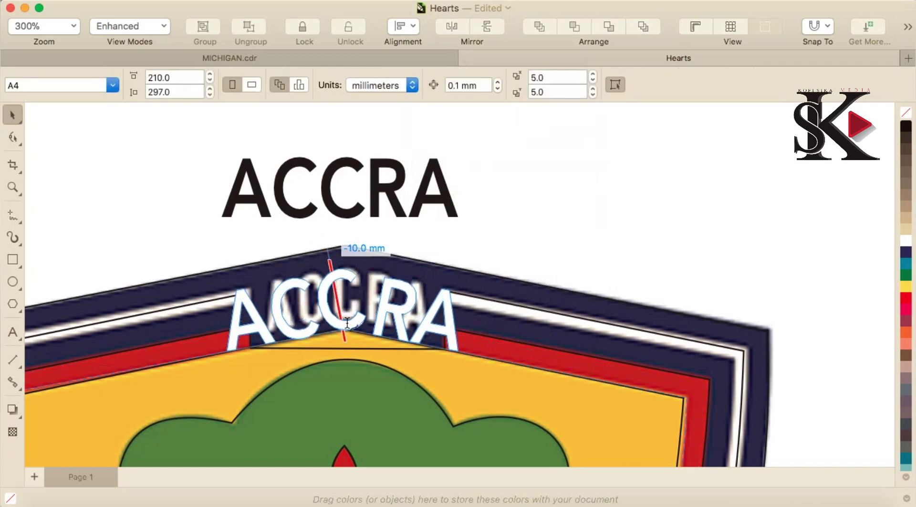
left_click(347, 323)
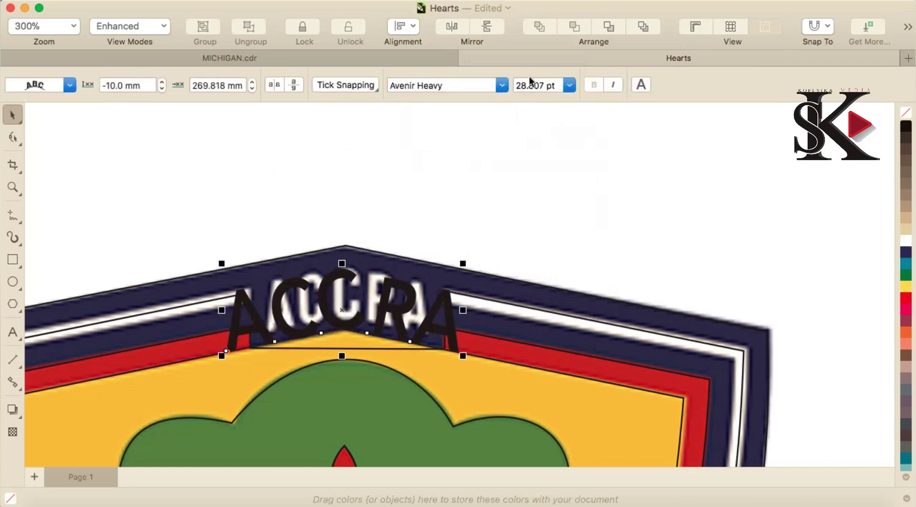
- Set the font size of the fitted ACCRA text to 18 pt
left_click(548, 84)
left_click(488, 83)
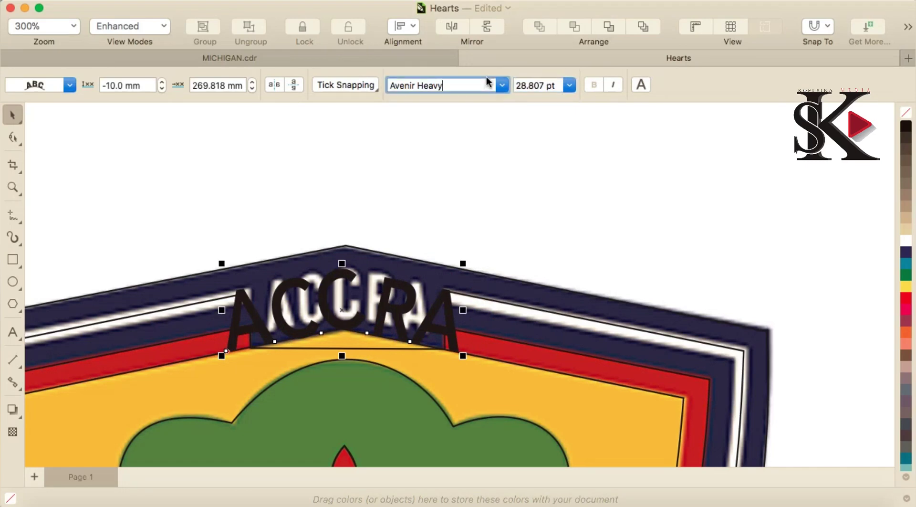
left_click(570, 85)
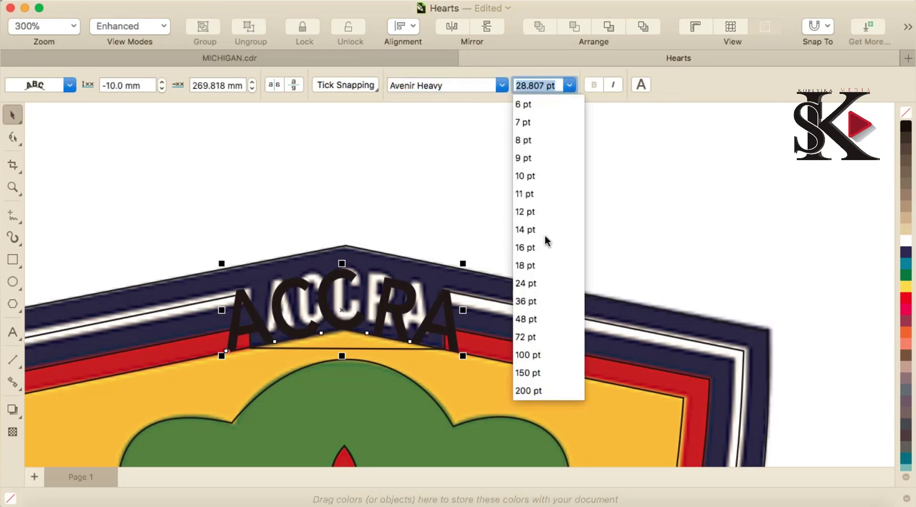
left_click(537, 285)
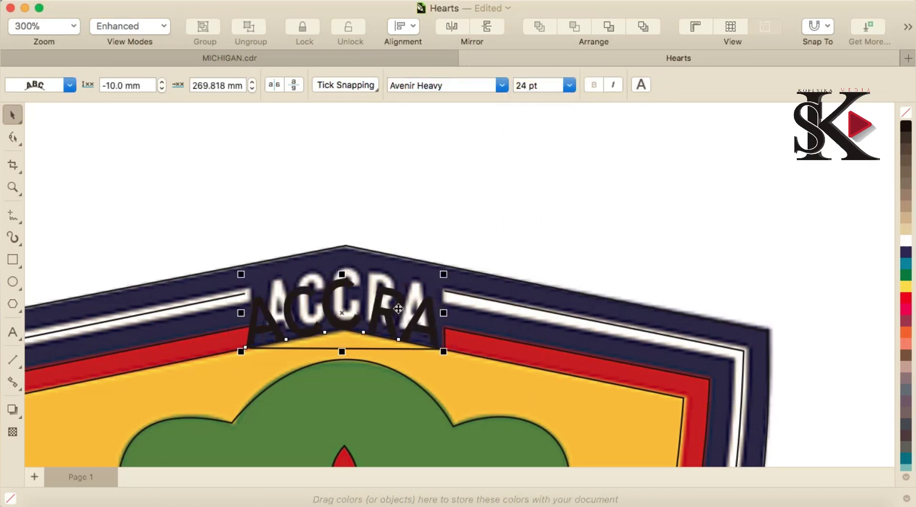
left_click(569, 86)
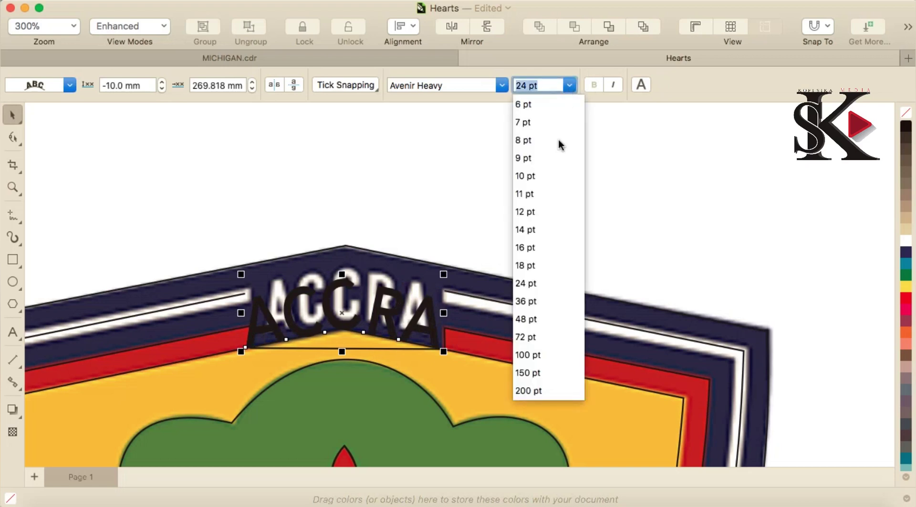
left_click(536, 265)
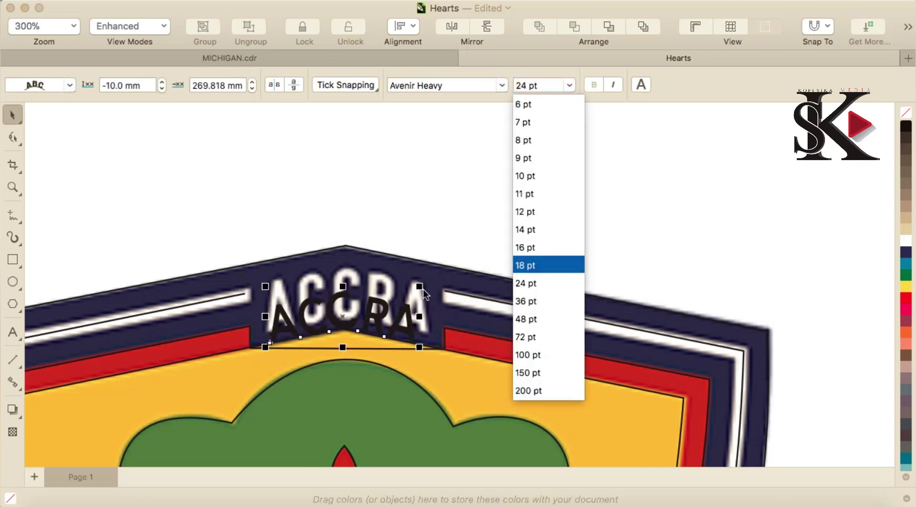
- Convert the fitted ACCRA text to curves and move it up over the white reference lettering
scroll(369, 303, "up", 2)
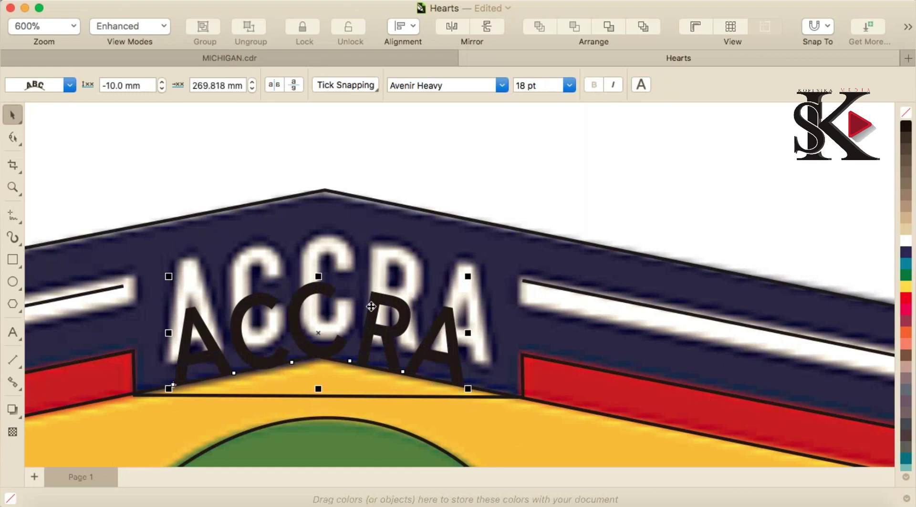
right_click(372, 306)
left_click(400, 191)
left_click_drag(372, 306, 380, 267)
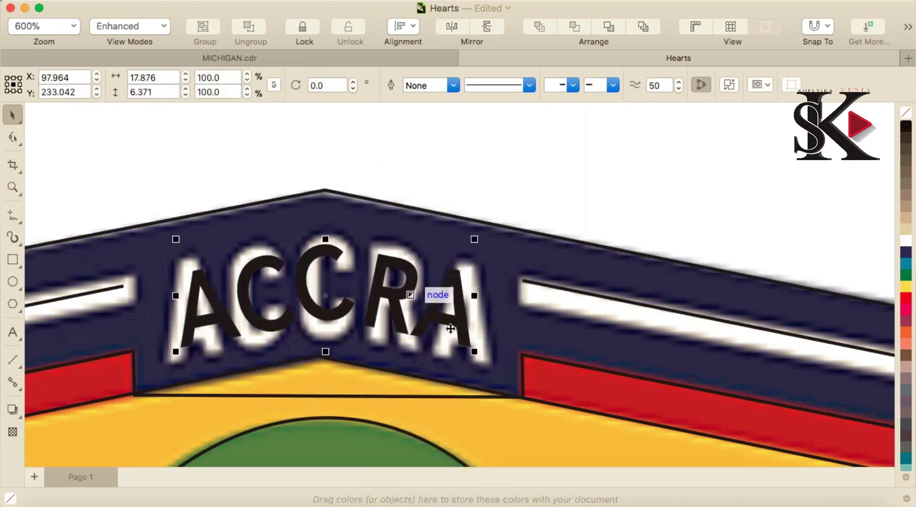
- Scale the ACCRA lettering to about 106.5% and widen it to about 20 mm to match the reference lettering
left_click_drag(475, 352, 494, 358)
left_click_drag(197, 310, 166, 299)
left_click(165, 299)
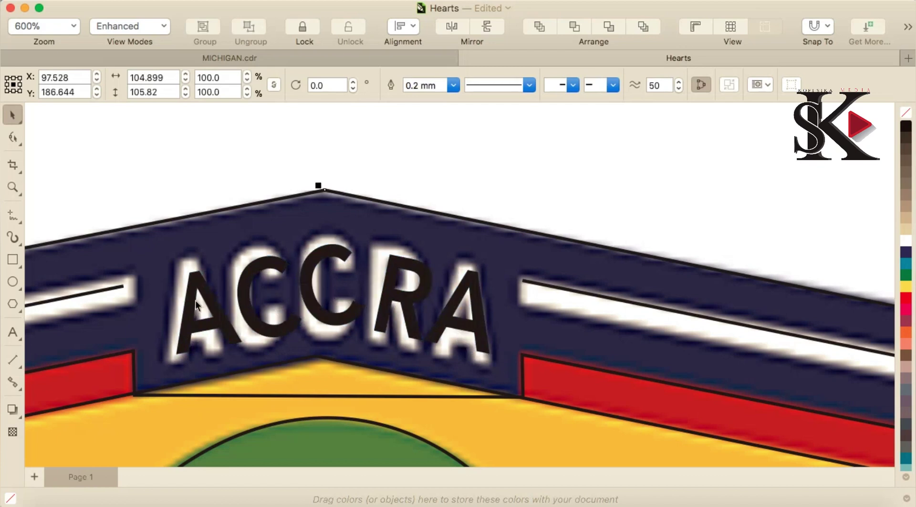
key("super+z")
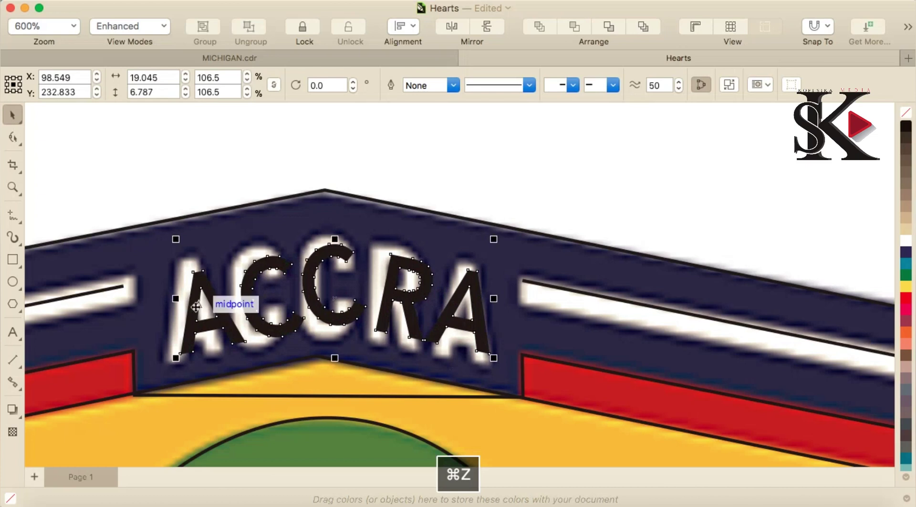
left_click_drag(176, 302, 154, 298)
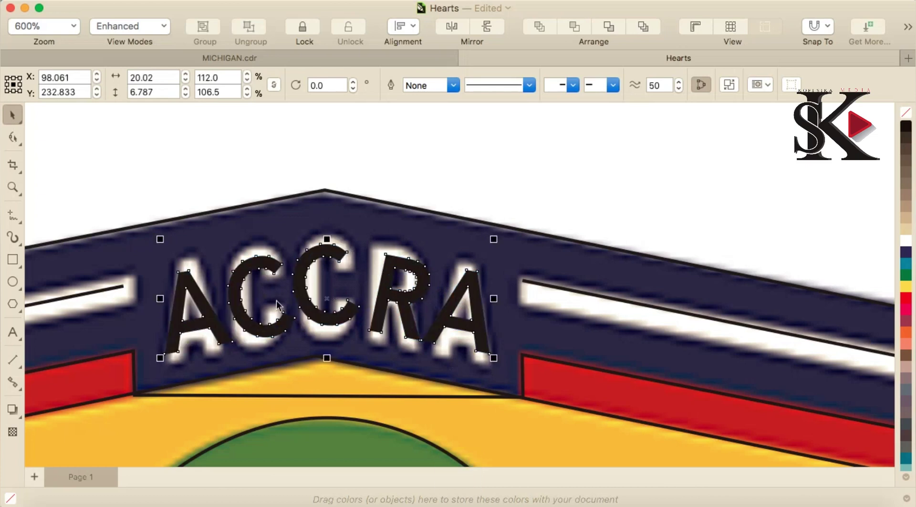
- Add the text "HEARTS OF OAK" just below the crest's matching banner lettering
scroll(278, 303, "down", 6)
scroll(268, 359, "up", 4)
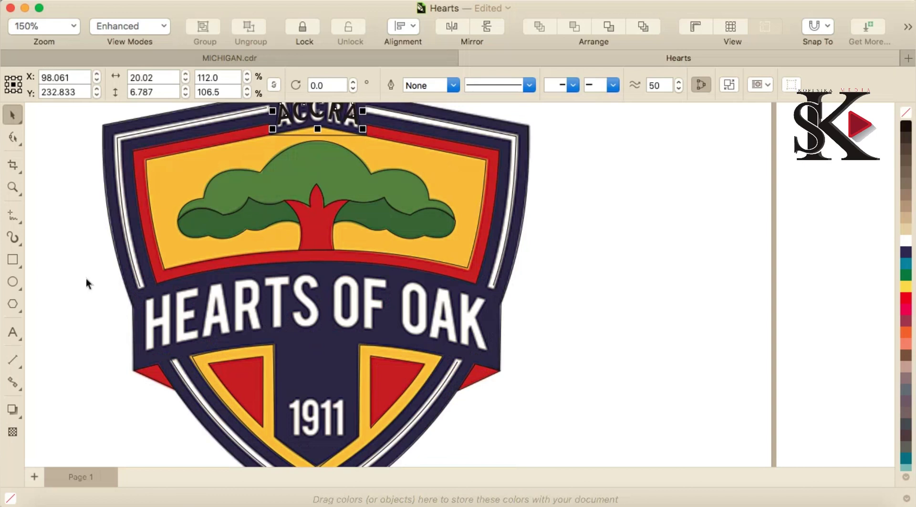
left_click(14, 333)
left_click(163, 426)
type("HEARTS")
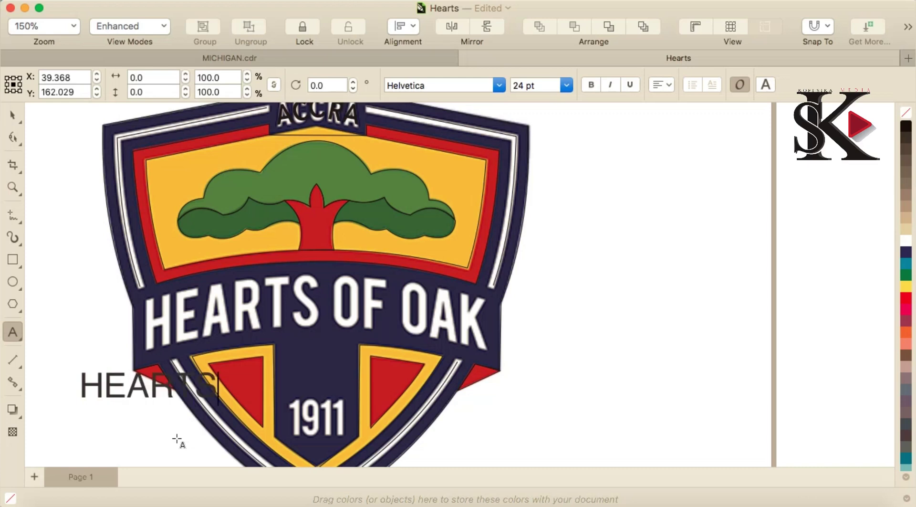
type(" OF ")
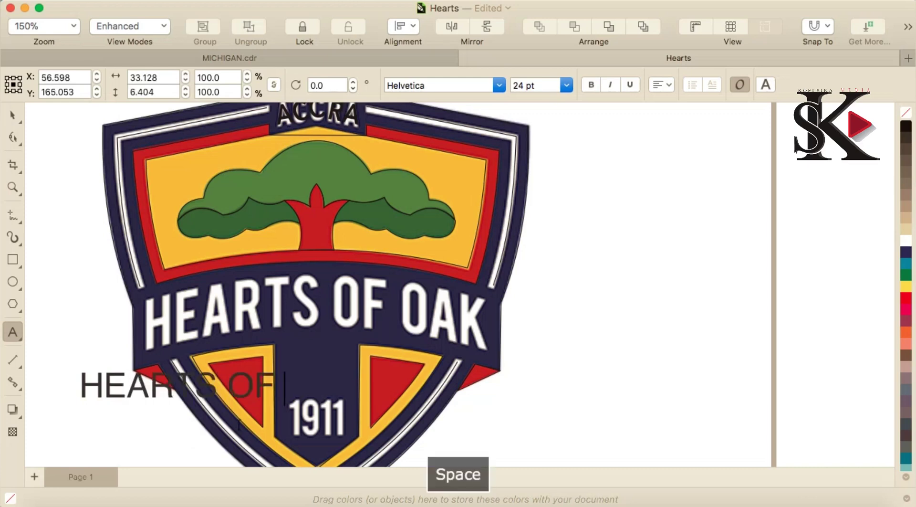
type("OAK")
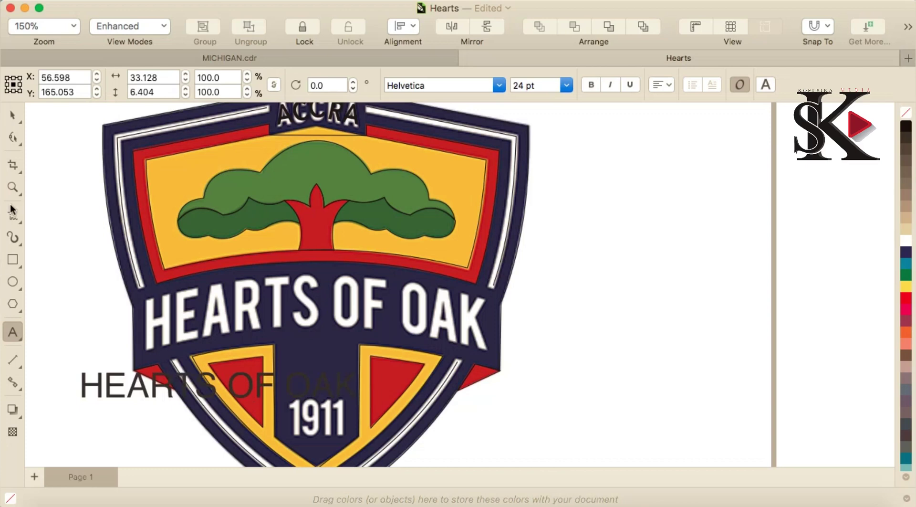
left_click(13, 115)
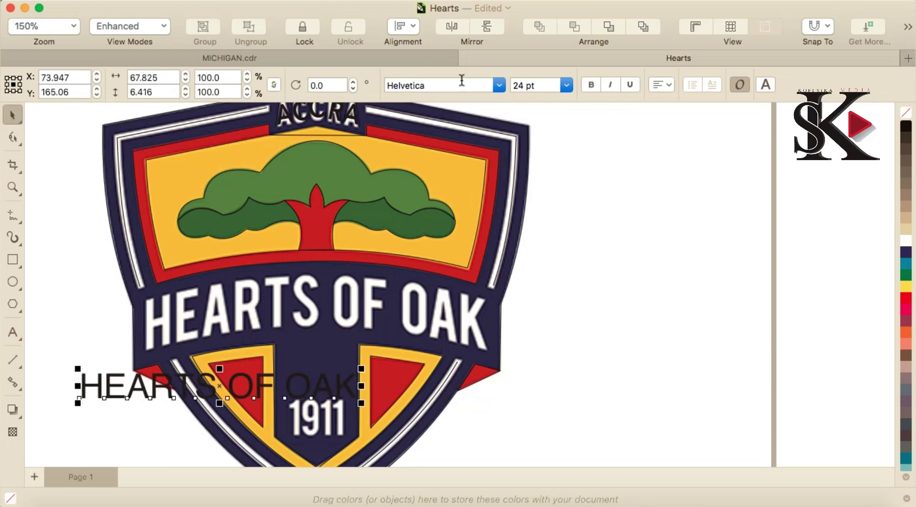
- Set the HEARTS OF OAK text's font to Avenir Heavy and stretch it to about 73 mm wide and 9.1 mm tall
left_click(498, 85)
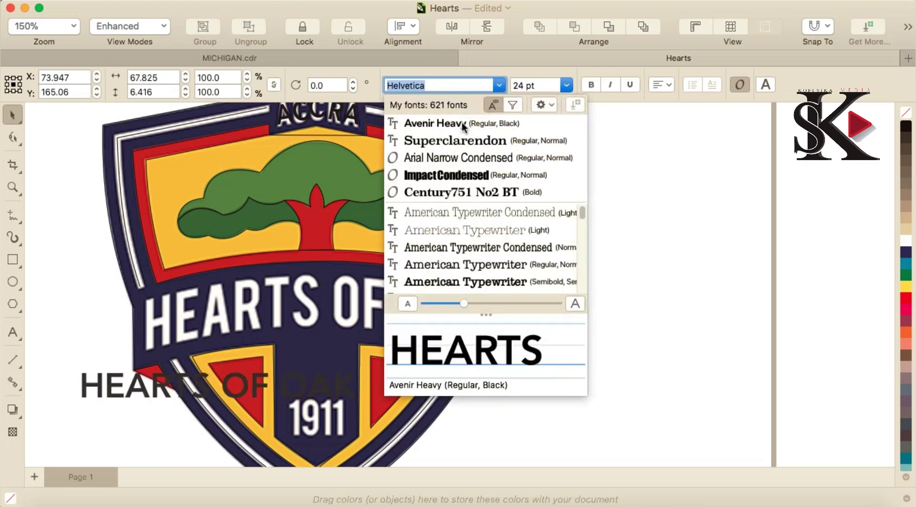
left_click(462, 122)
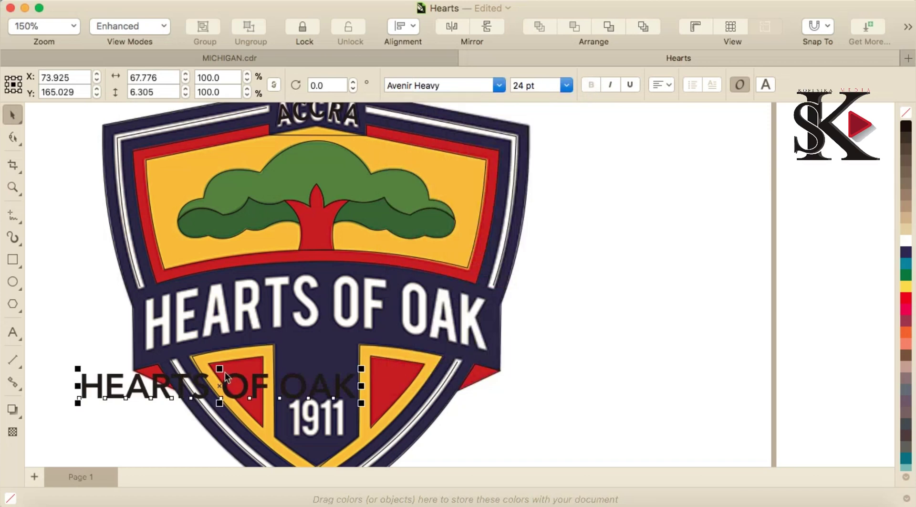
left_click_drag(219, 368, 218, 360)
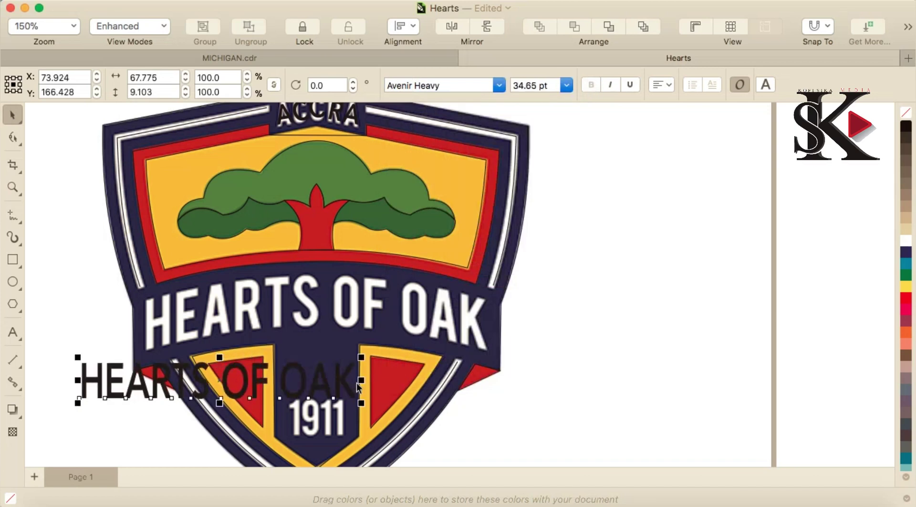
left_click(373, 391)
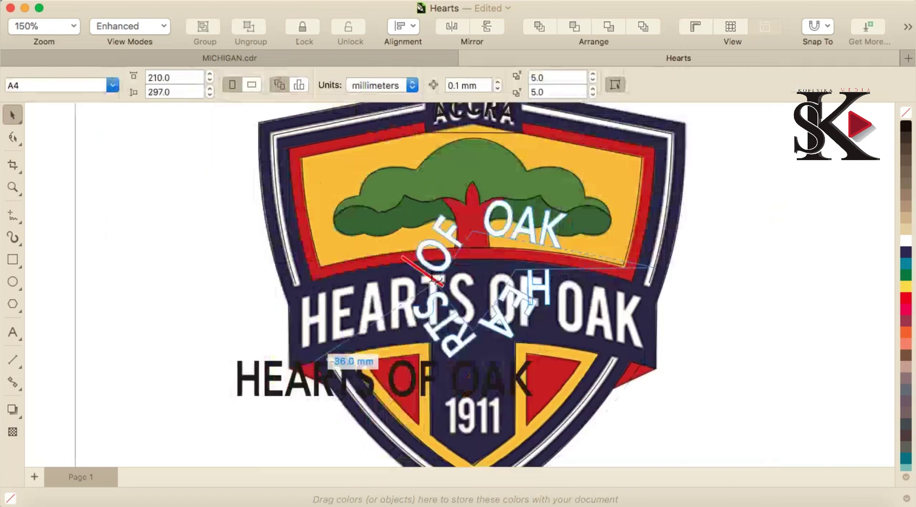
- Try to fit the HEARTS OF OAK text to a path in the crest and undo the fit
left_click(400, 284)
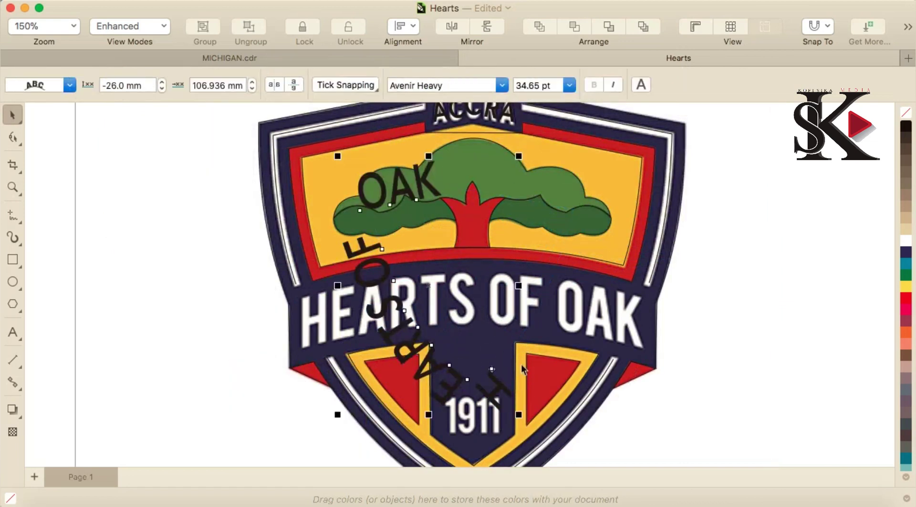
key("super+z")
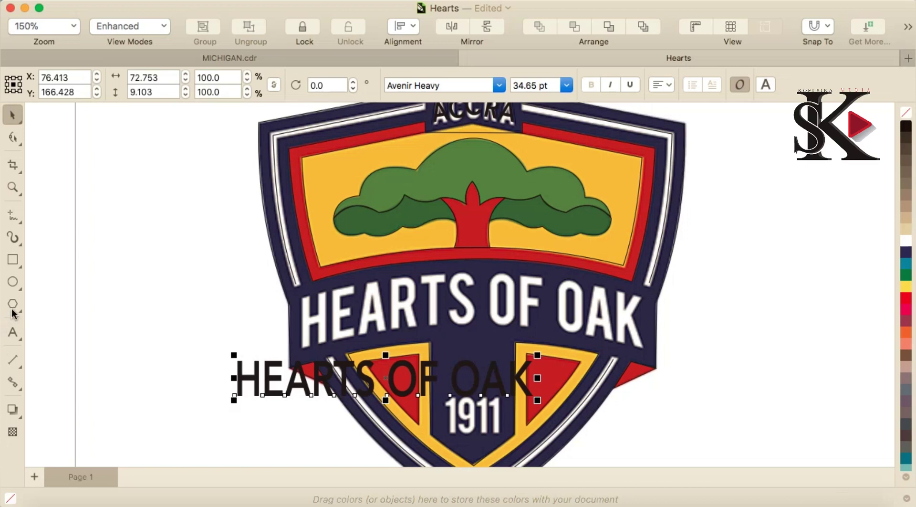
- Draw an ellipse about 64 mm wide and 39 mm tall over the lower half of the crest
left_click(13, 281)
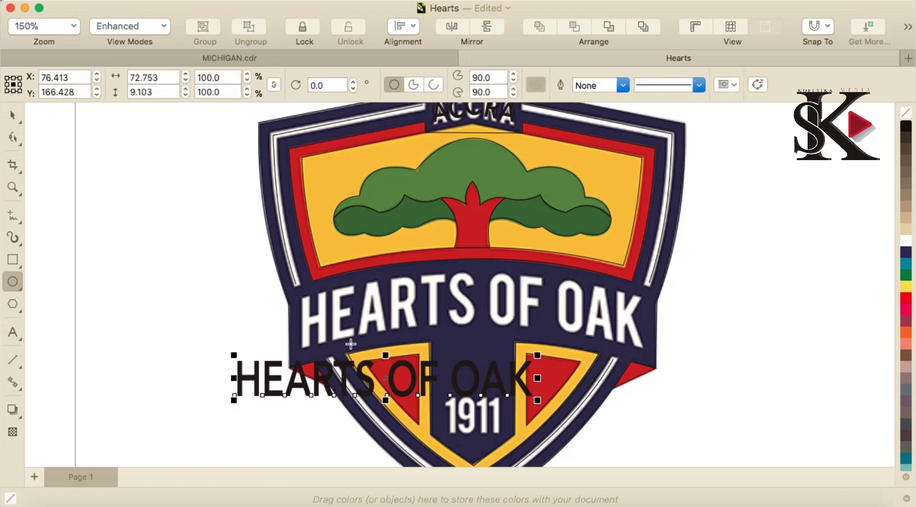
scroll(351, 343, "down", 2)
scroll(391, 392, "up", 3)
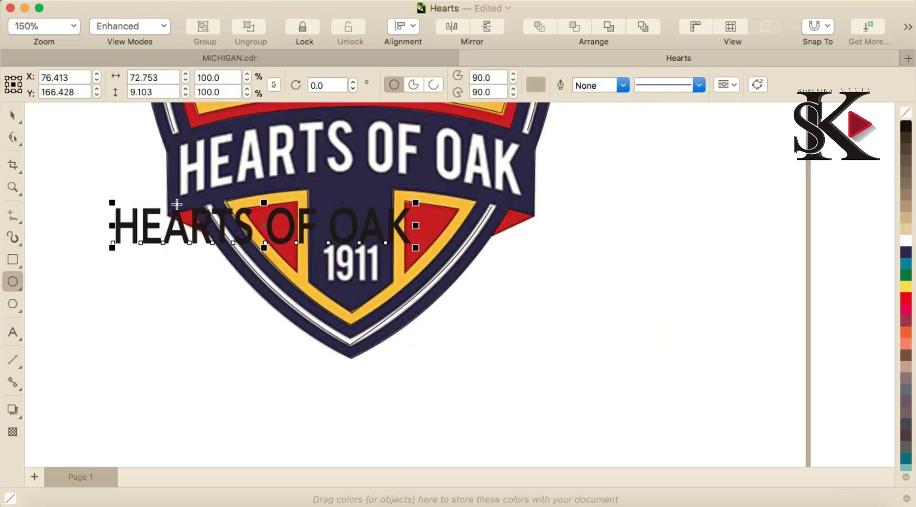
left_click_drag(170, 195, 436, 362)
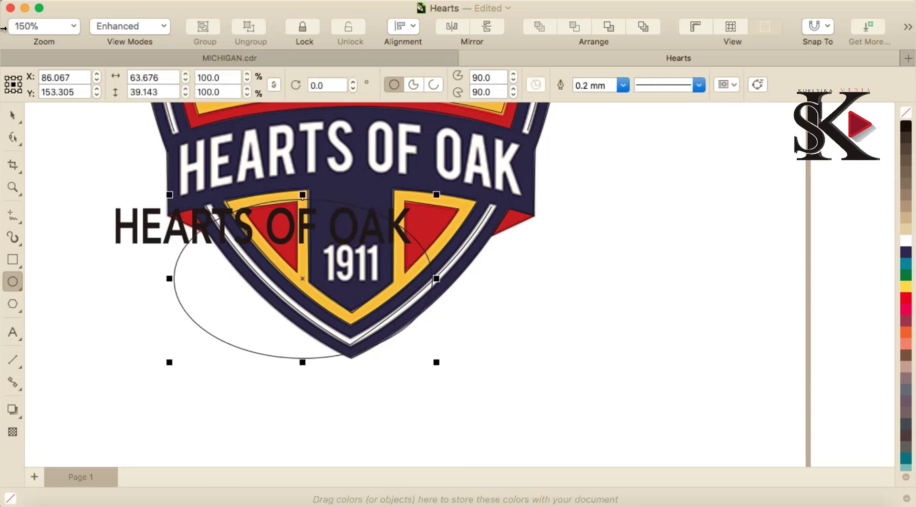
left_click(14, 115)
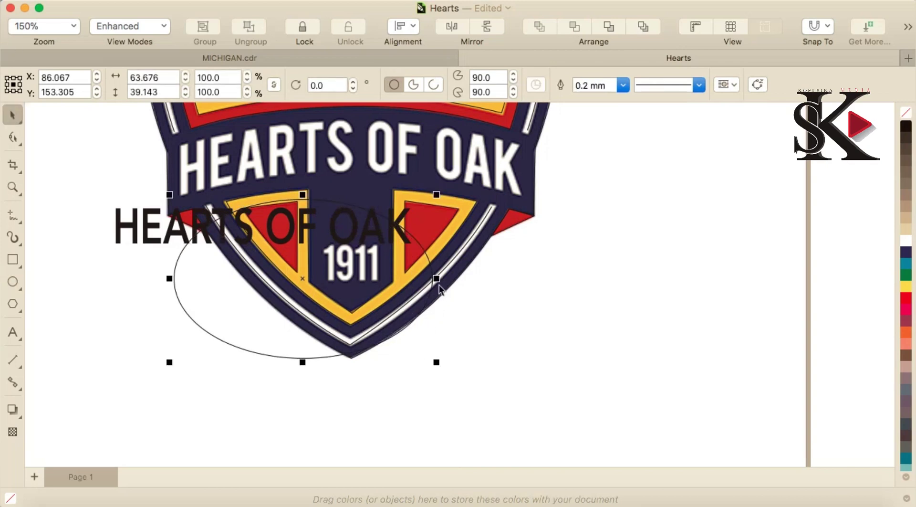
- Widen the ellipse to about 105.5 mm and position its upper arc just below the banner's reference lettering
left_click_drag(438, 278, 544, 277)
left_click_drag(489, 273, 478, 239)
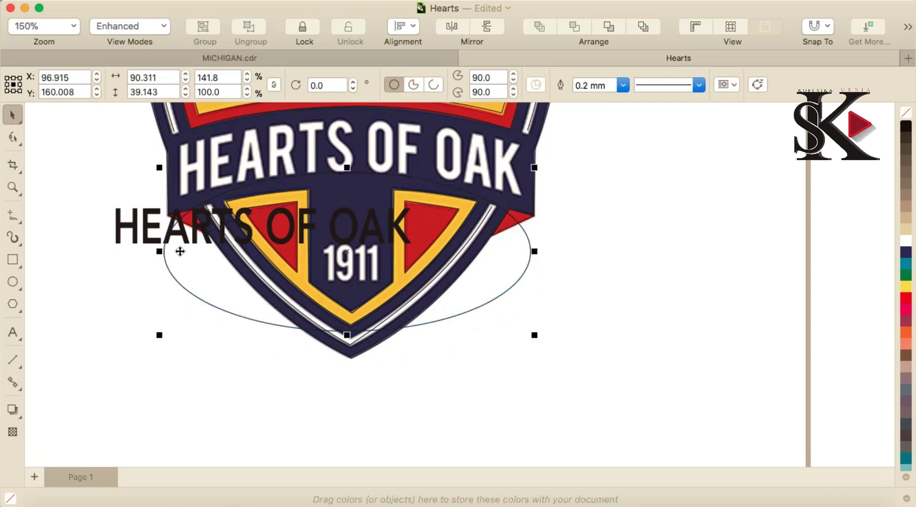
left_click_drag(157, 251, 145, 251)
left_click_drag(535, 251, 577, 251)
left_click_drag(442, 204, 442, 211)
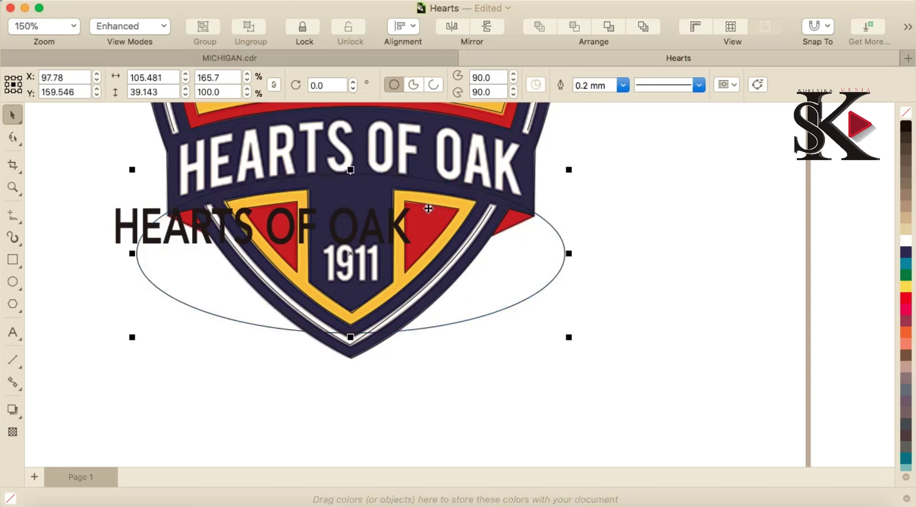
scroll(369, 195, "down", 3)
scroll(346, 171, "up", 6)
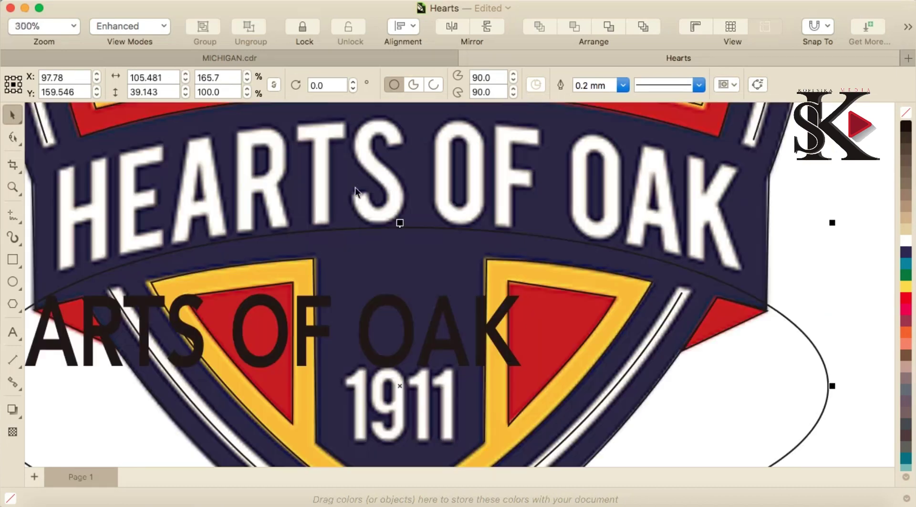
left_click_drag(380, 241, 372, 250)
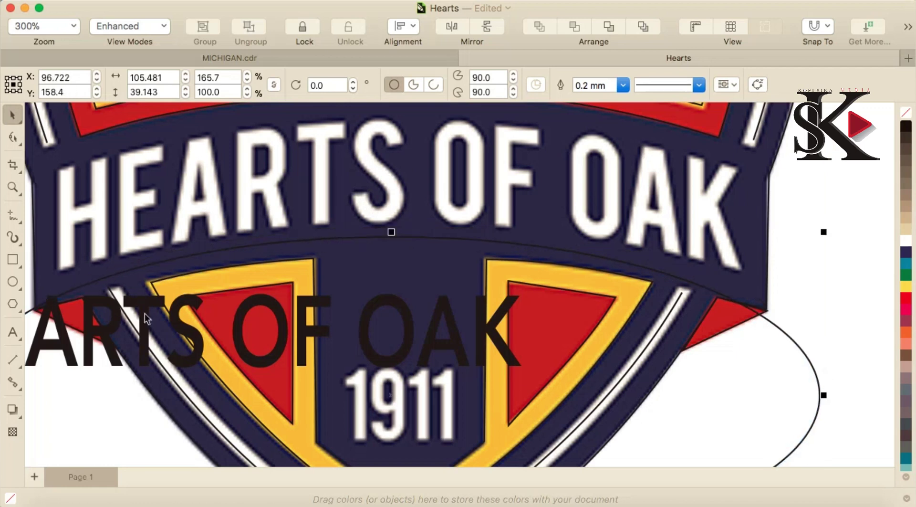
- Fit the HEARTS OF OAK text to the ellipse's upper arc, centred under the banner lettering
left_click(176, 318)
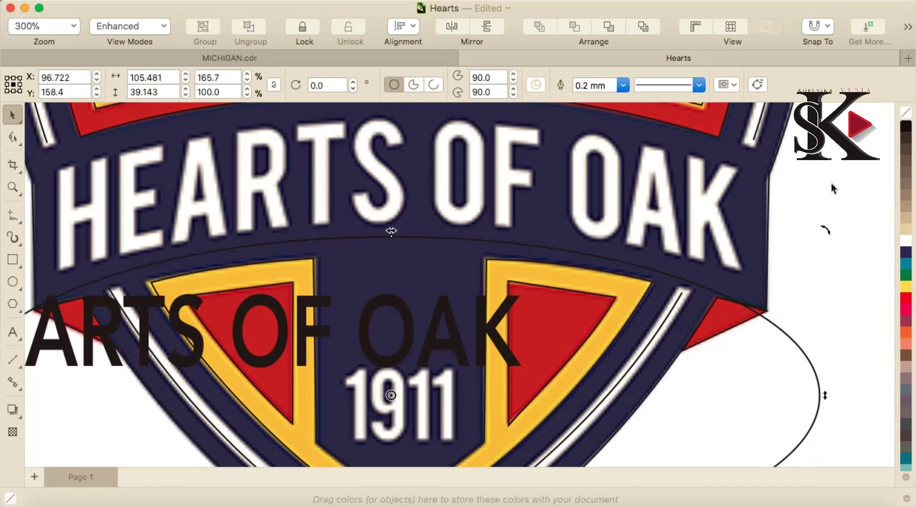
left_click(540, 353)
key("Tab")
scroll(458, 335, "down", 2)
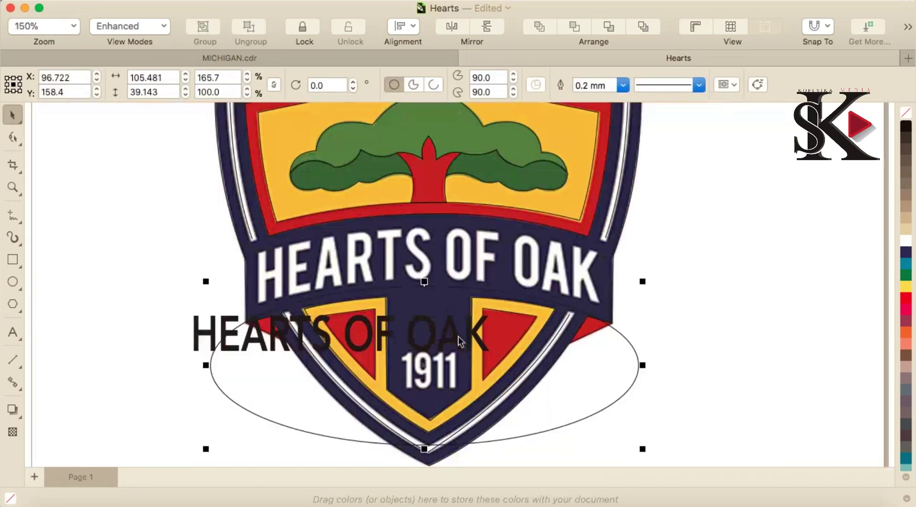
left_click(183, 314)
left_click(198, 330)
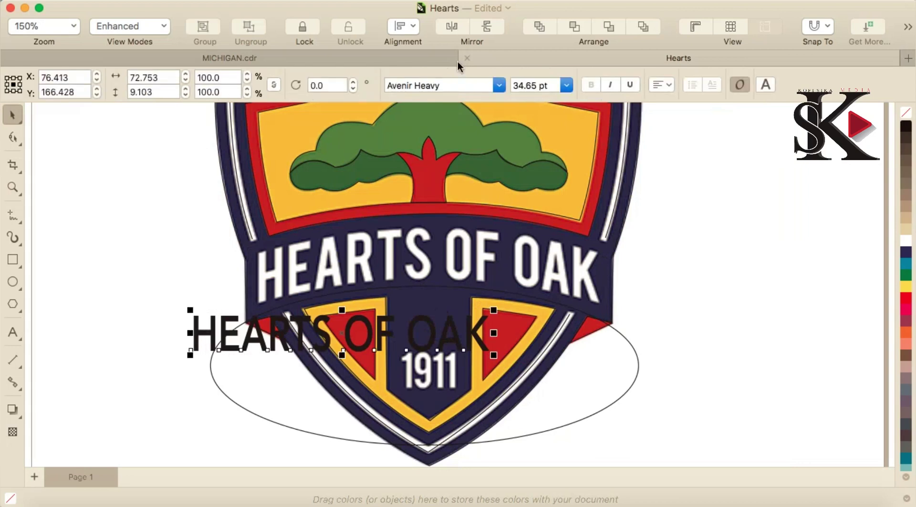
left_click(429, 0)
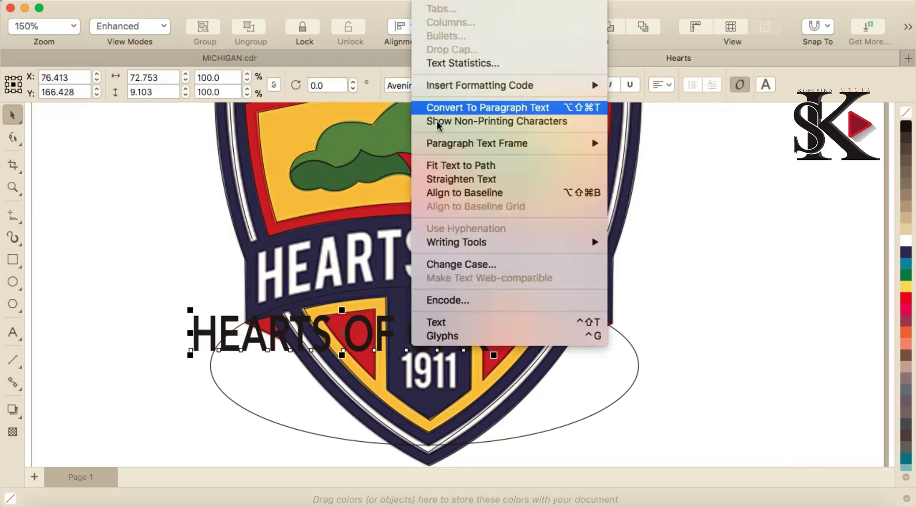
left_click(472, 166)
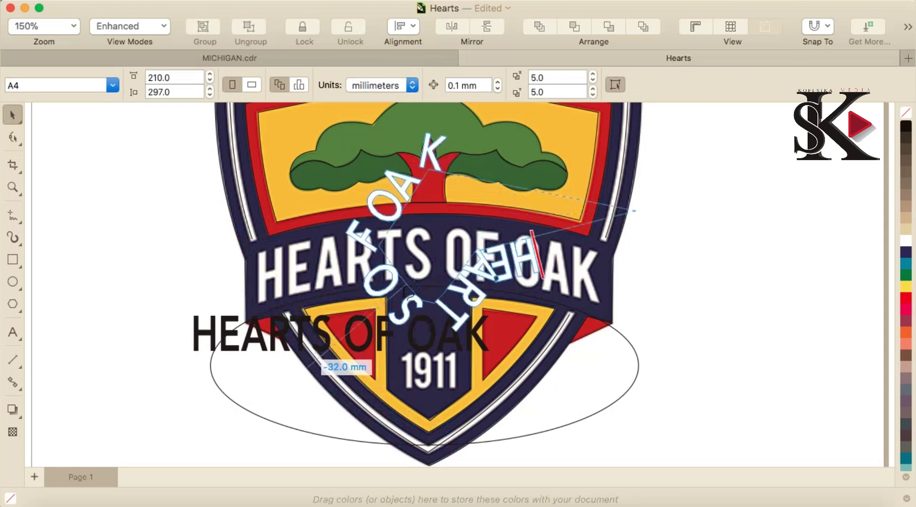
left_click(422, 295)
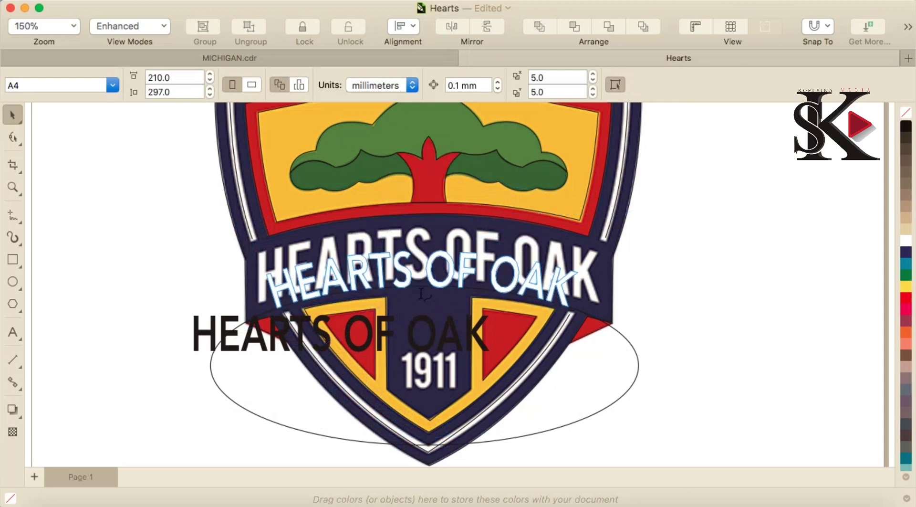
- Convert the curved HEARTS OF OAK text to curves and stretch it to about 82 mm wide and 17.5 mm tall over the reference lettering
right_click(451, 272)
left_click(501, 190)
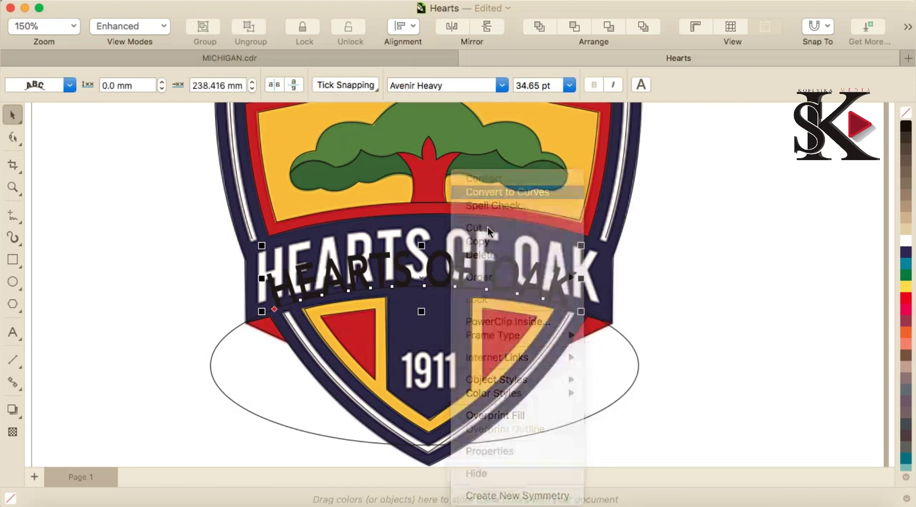
left_click_drag(422, 245, 421, 232)
left_click_drag(581, 273, 598, 272)
left_click_drag(262, 272, 256, 272)
scroll(449, 243, "up", 3)
left_click_drag(444, 247, 428, 258)
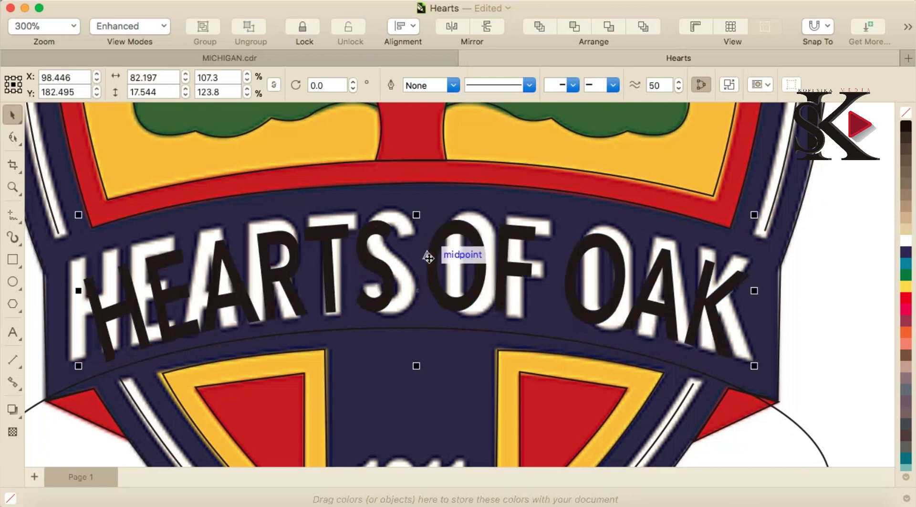
- Delete the ellipse used as the text path
scroll(428, 258, "down", 5)
left_click(509, 336)
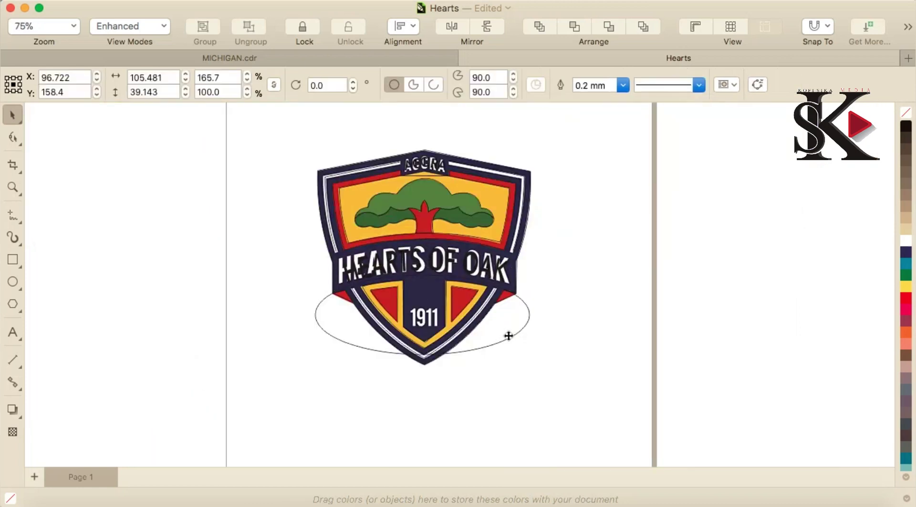
key("Delete")
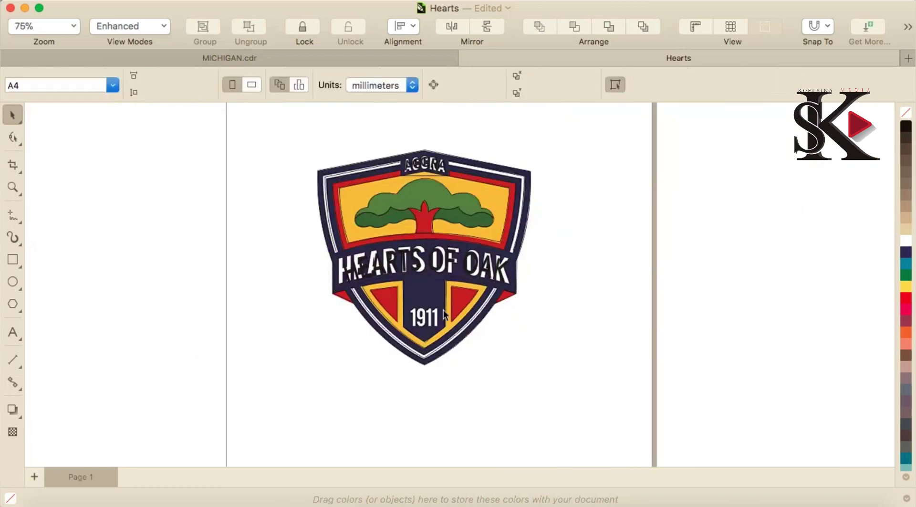
- Add the text "1911" in the empty area beside the crest's lower point
scroll(443, 310, "up", 3)
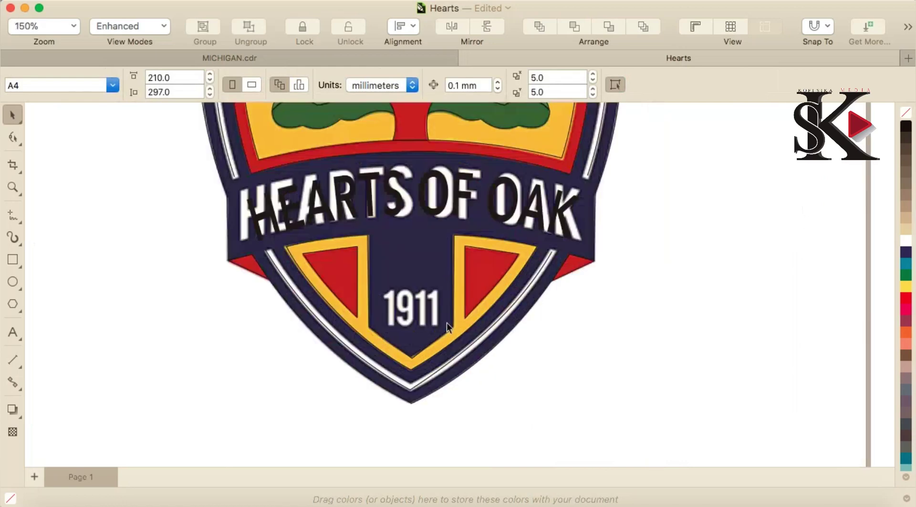
left_click(195, 375)
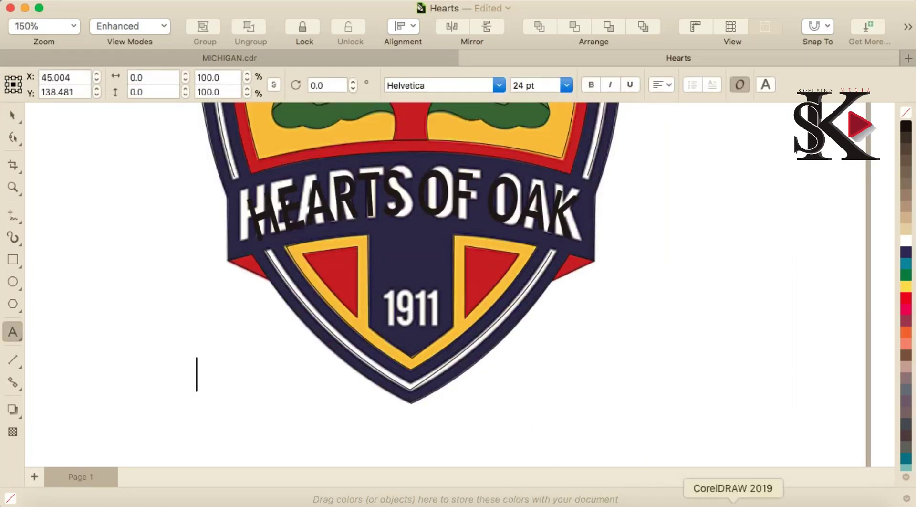
left_click(838, 499)
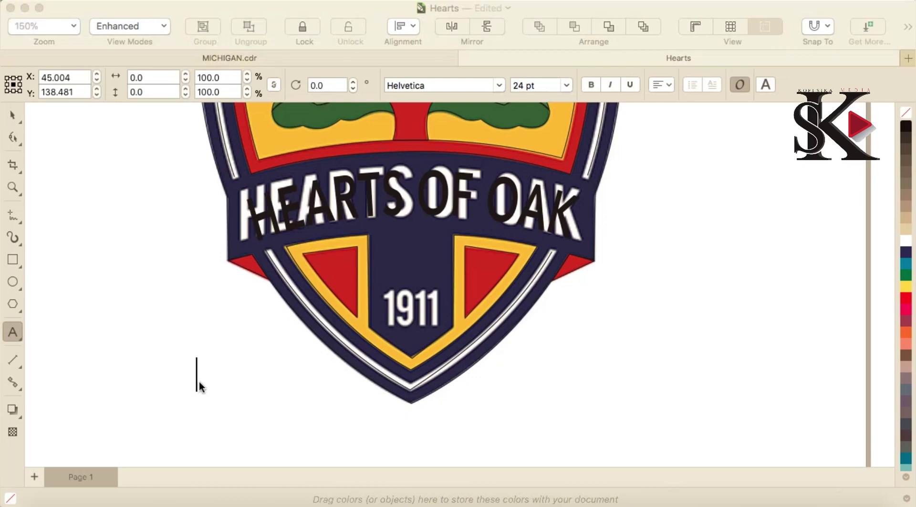
left_click(199, 381)
type("1911")
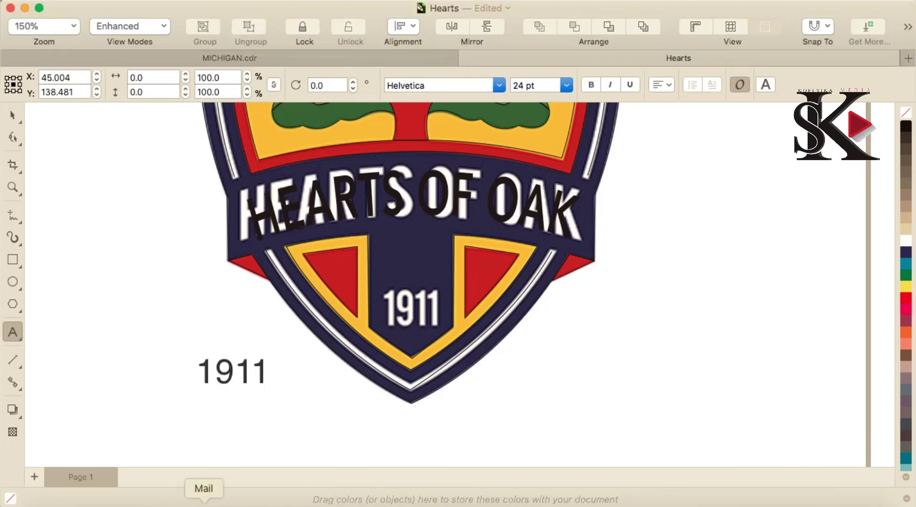
- Set the 1911 text's font to Avenir Heavy
key("super+a")
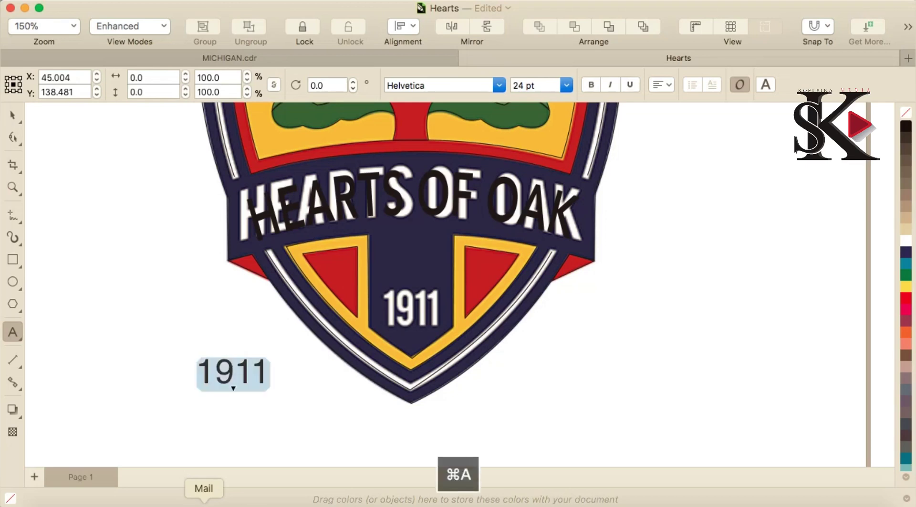
left_click(499, 85)
left_click(483, 124)
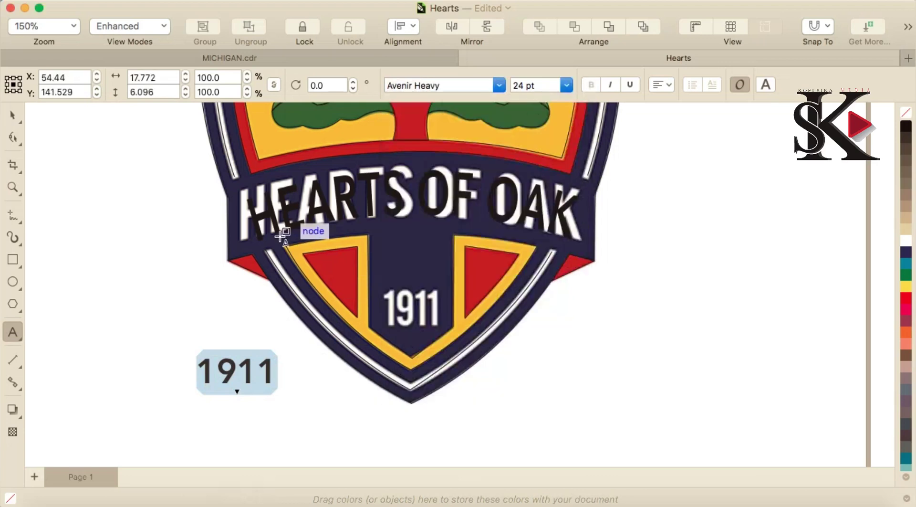
left_click(14, 117)
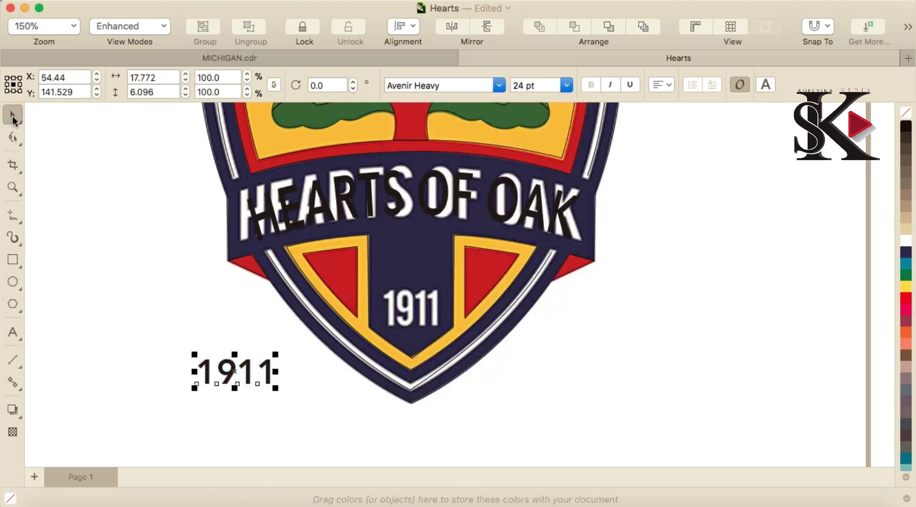
- Stretch the 1911 text to about 12.5 mm tall and move it over the crest's 1911 numerals
mouse_move(234, 353)
left_mouse_down()
mouse_move(235, 327)
mouse_move(244, 357)
left_mouse_up()
key("super+z")
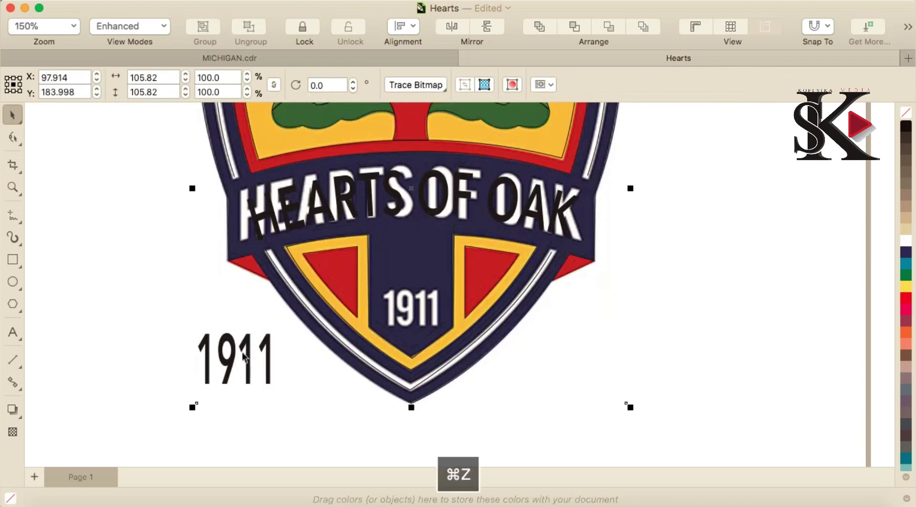
left_click(232, 372)
mouse_move(234, 326)
left_mouse_down()
mouse_move(234, 356)
mouse_move(418, 320)
mouse_move(422, 297)
left_mouse_up()
key("super+z")
left_click(232, 362)
scroll(423, 299, "up", 4)
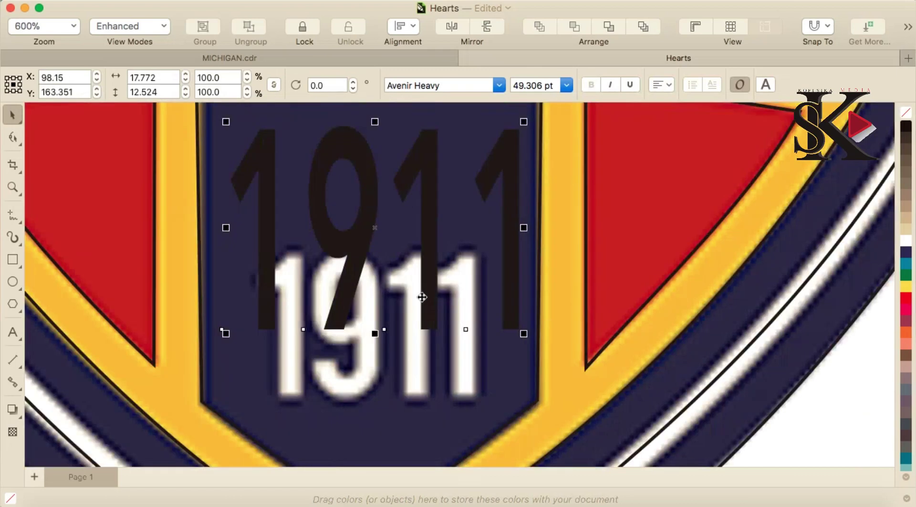
- Resize the 1911 text to about 14.9 mm wide and 9.6 mm tall and align it with the reference numerals
left_click_drag(376, 333, 402, 231)
left_click_drag(368, 199, 359, 313)
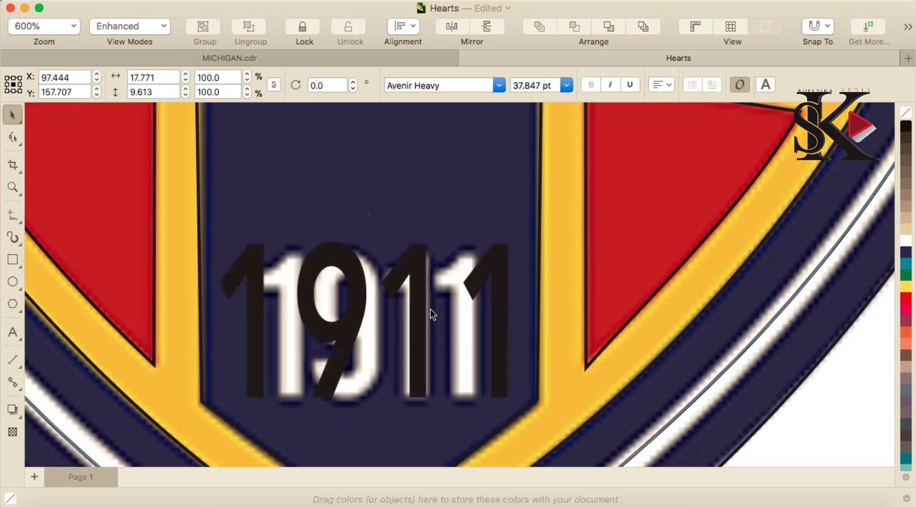
left_click(505, 317)
key("super+z")
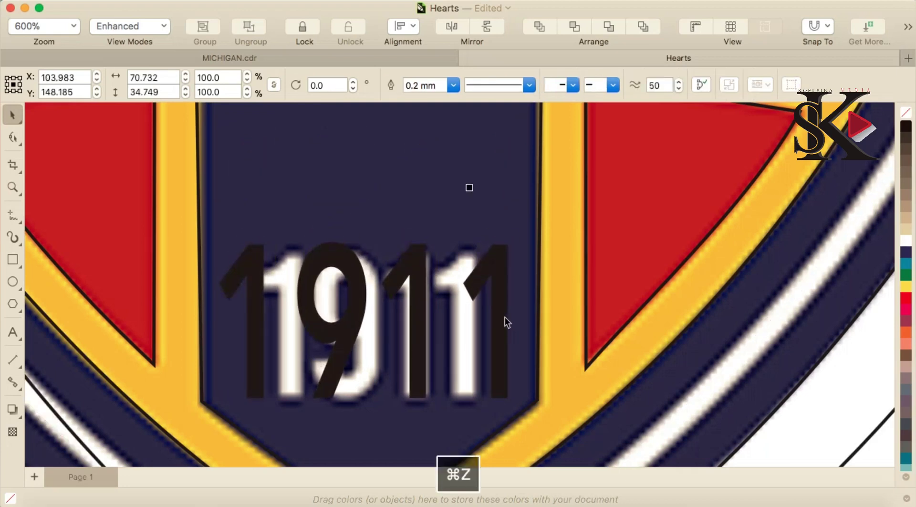
left_click(503, 331)
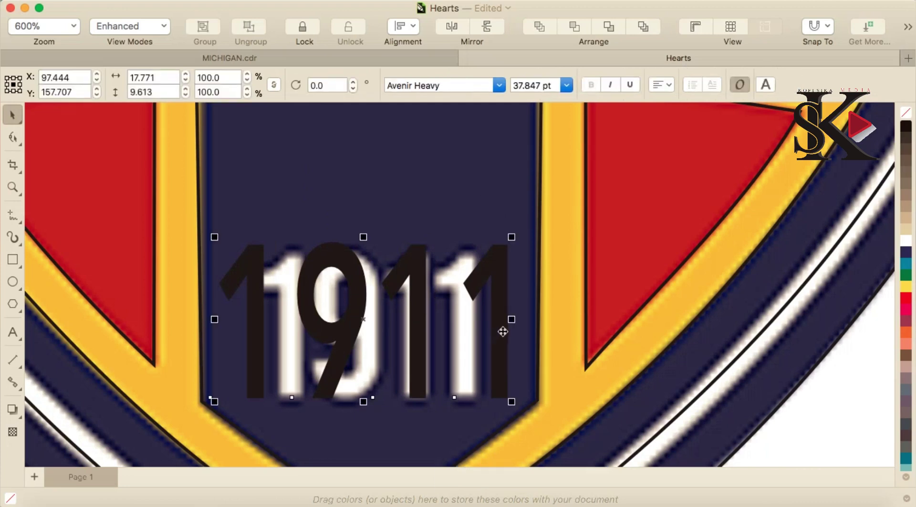
left_click_drag(513, 319, 486, 319)
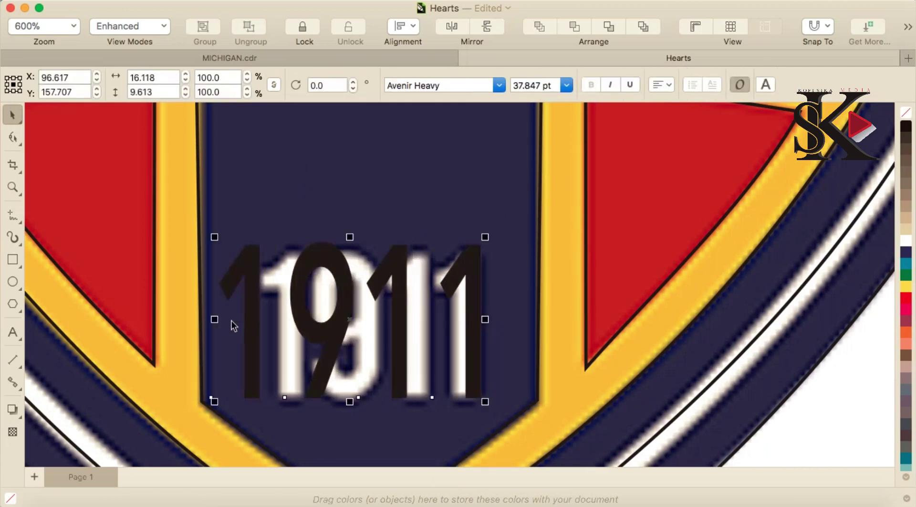
left_click_drag(213, 319, 235, 319)
- Move the reference crest image out from under the tracing and place it beside the outlines
scroll(245, 322, "down", 5)
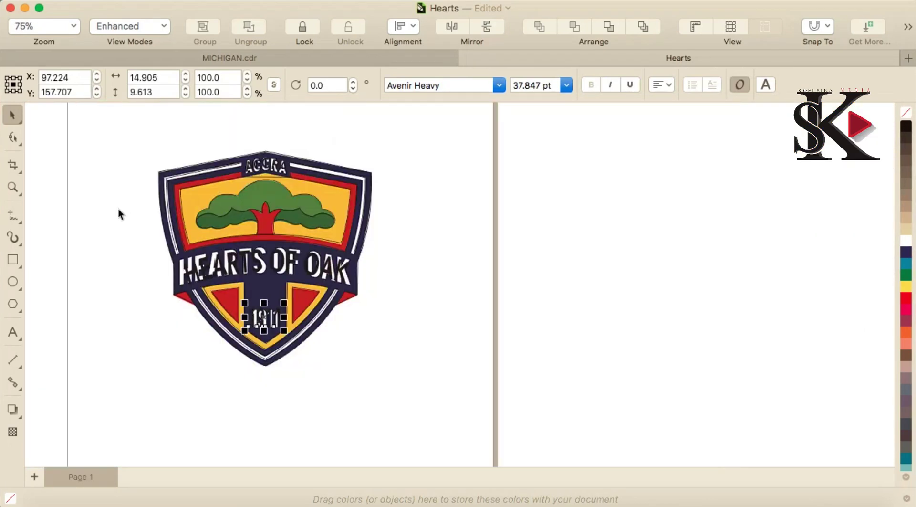
scroll(124, 237, "up", 2)
scroll(145, 236, "down", 2)
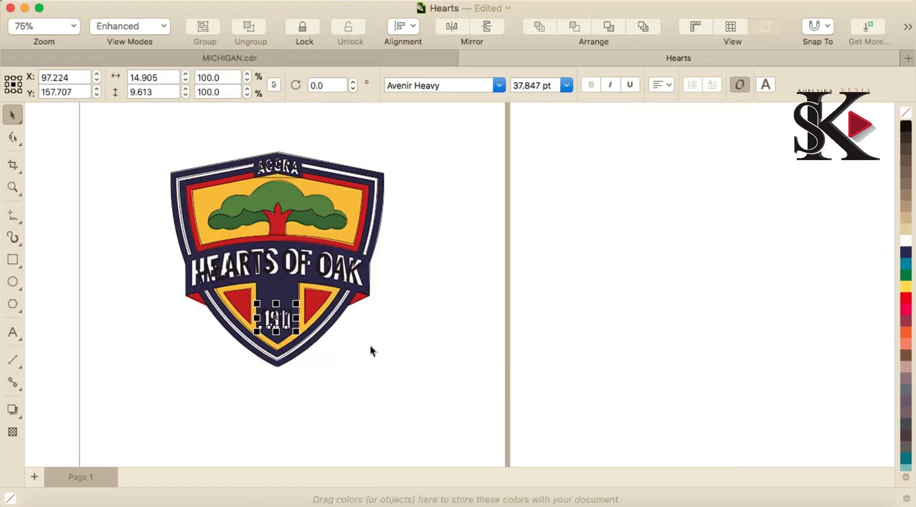
left_click_drag(351, 326, 520, 311)
left_click(521, 312)
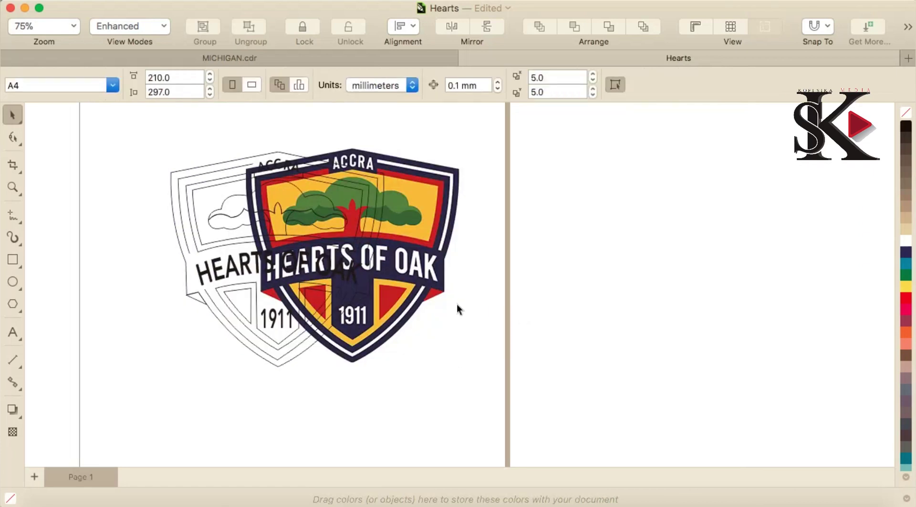
left_click_drag(421, 272, 552, 273)
left_click_drag(465, 246, 494, 248)
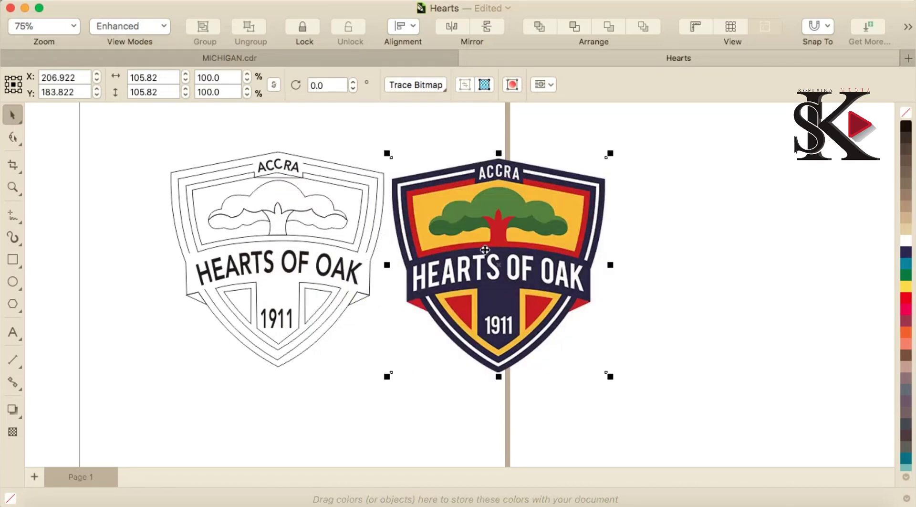
- Deselect the reference crest image and hide the document colour palette
left_click(331, 411)
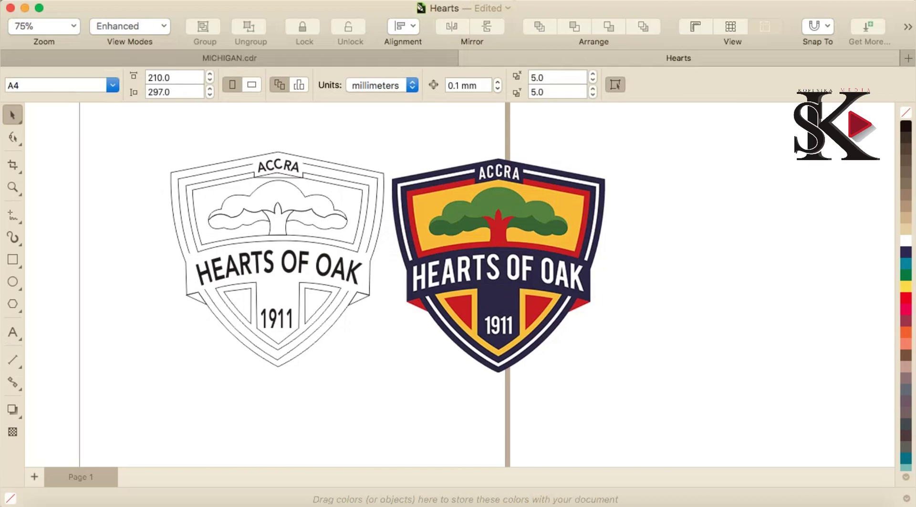
left_click(506, 1)
mouse_move(582, 123)
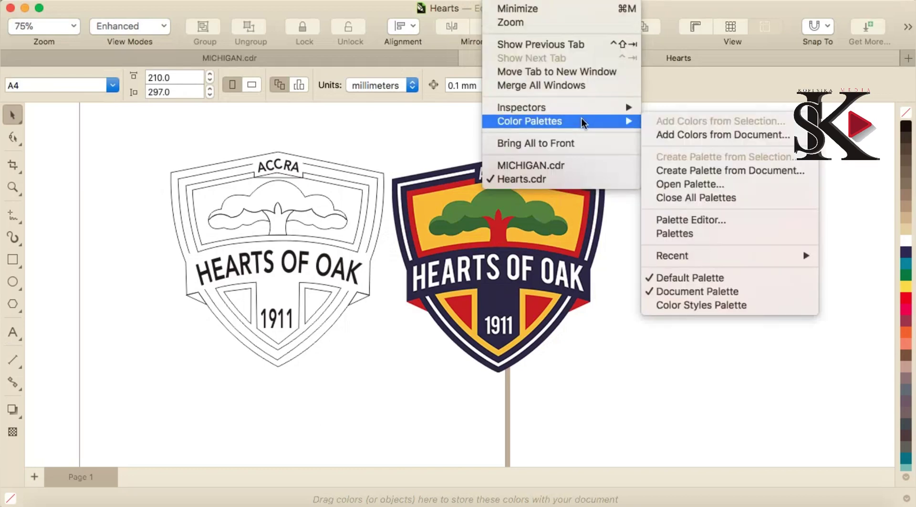
left_click(698, 292)
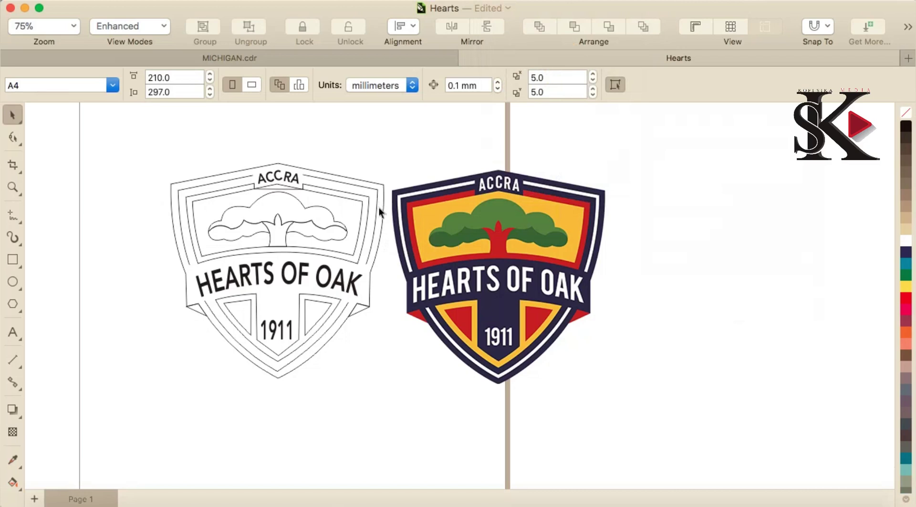
- Try to fill the panel behind the tree with yellow sampled from the reference crest
left_click(13, 460)
left_click(411, 210)
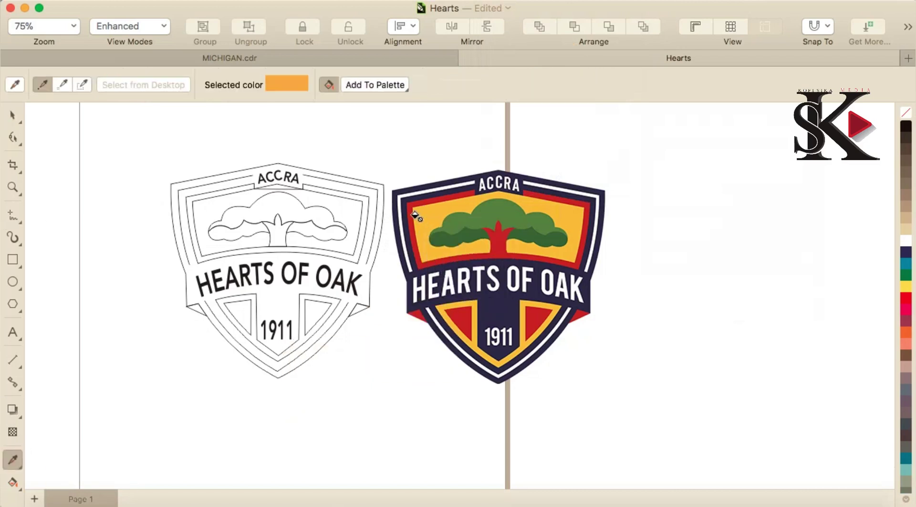
left_click(353, 210)
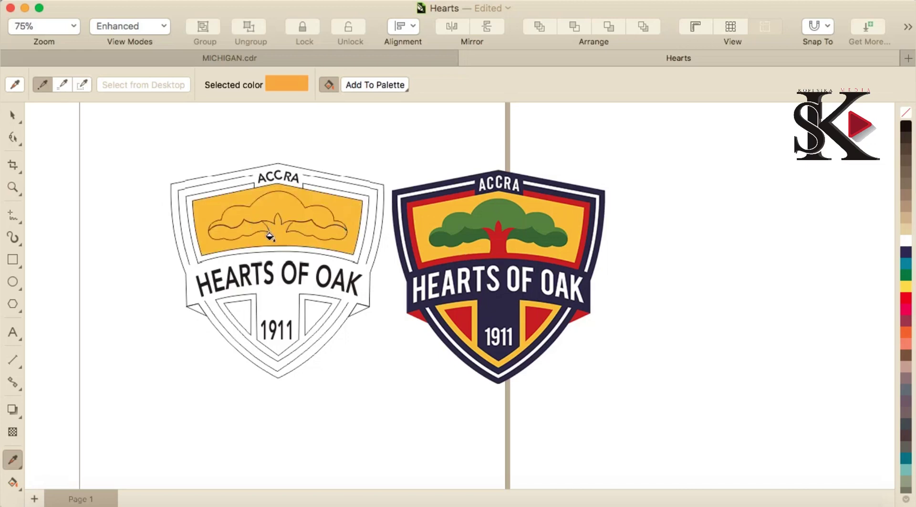
scroll(270, 237, "up", 5)
scroll(270, 239, "down", 3)
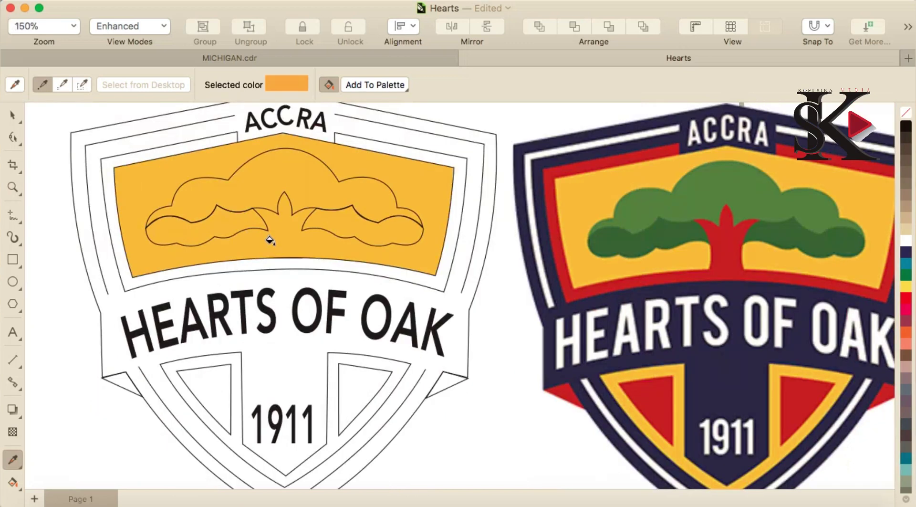
key("super+z")
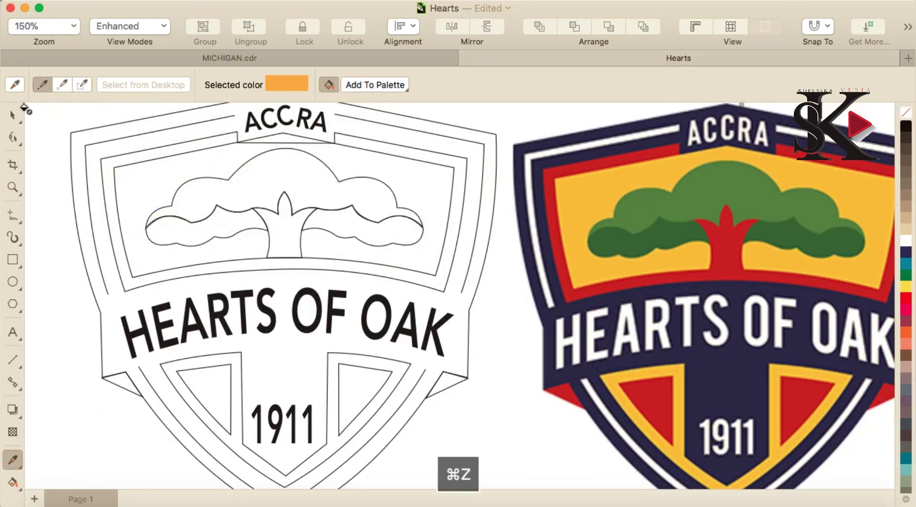
- Bring the tree trunk outline to the front of the page
left_click(12, 115)
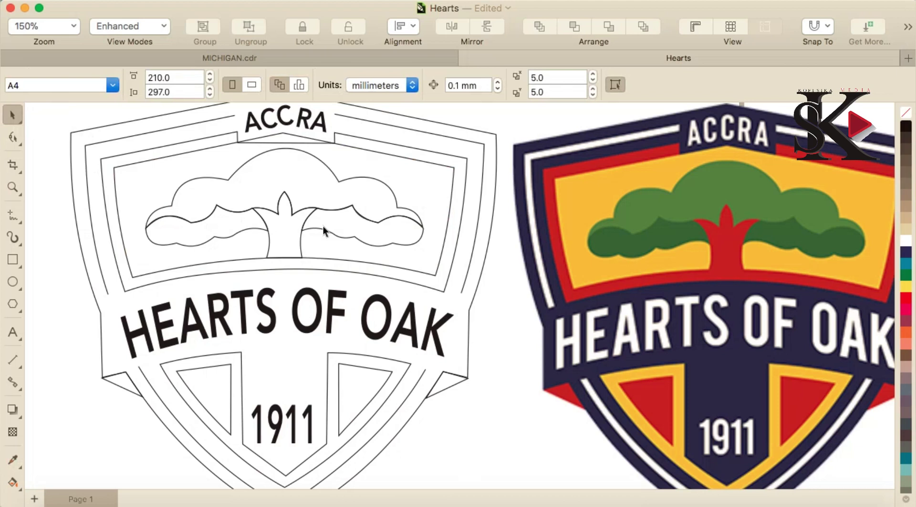
scroll(293, 234, "up", 5)
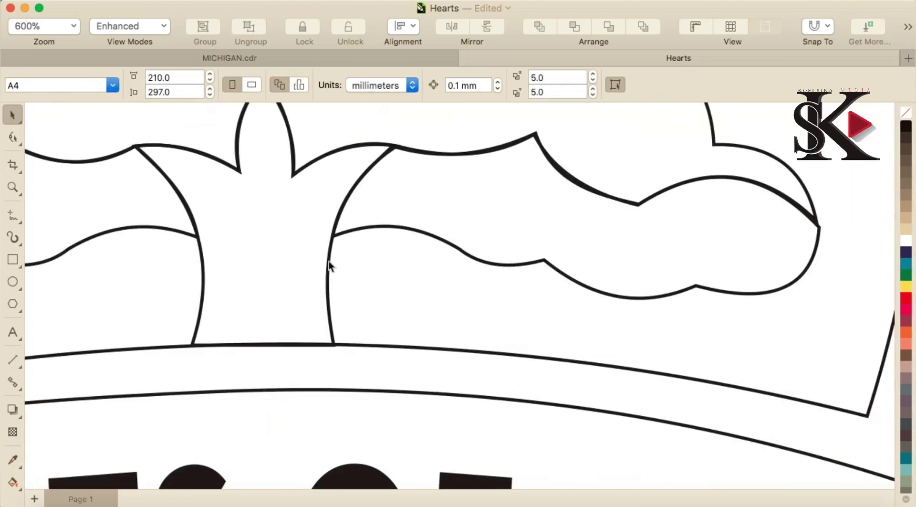
left_click(329, 262)
right_click(288, 239)
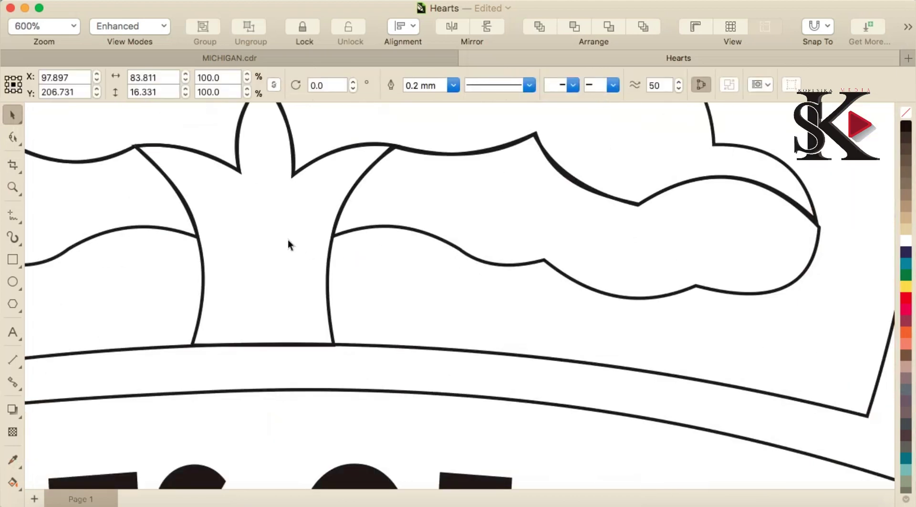
left_click(256, 230)
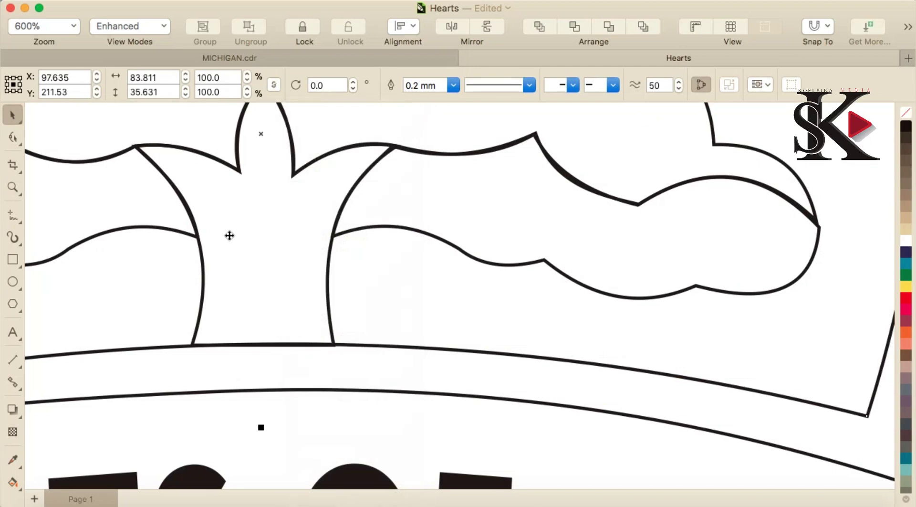
left_click(328, 279)
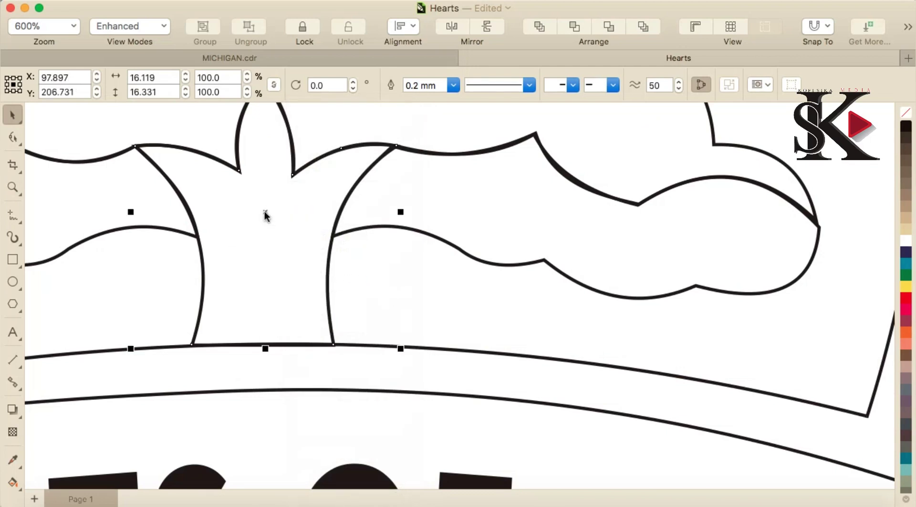
right_click(265, 213)
mouse_move(319, 193)
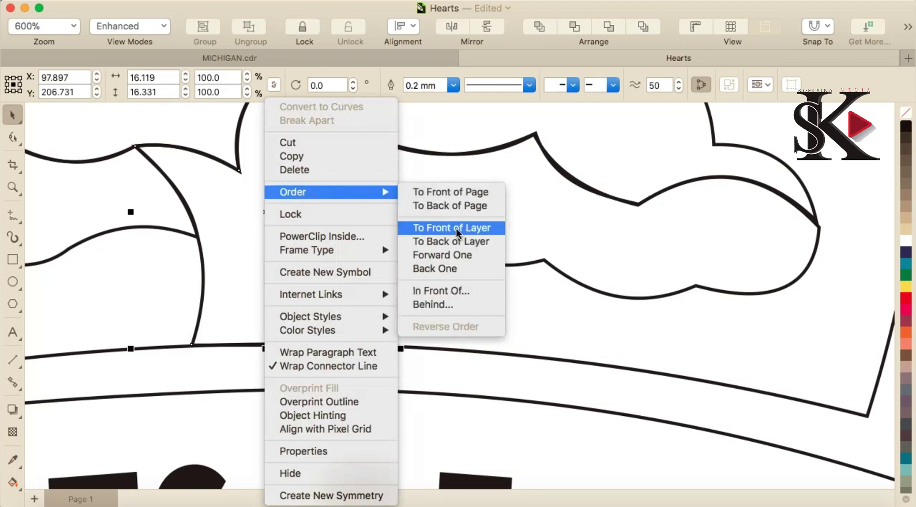
left_click(473, 193)
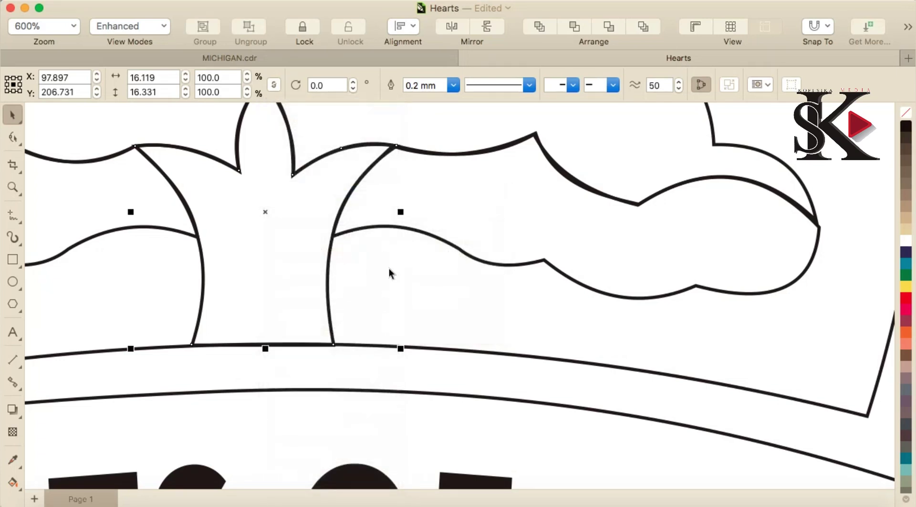
- Sample the reference crest's yellow and fill the panel behind the tree and the lower shield panels around 1911 with it
scroll(383, 283, "down", 2)
scroll(384, 283, "down", 1)
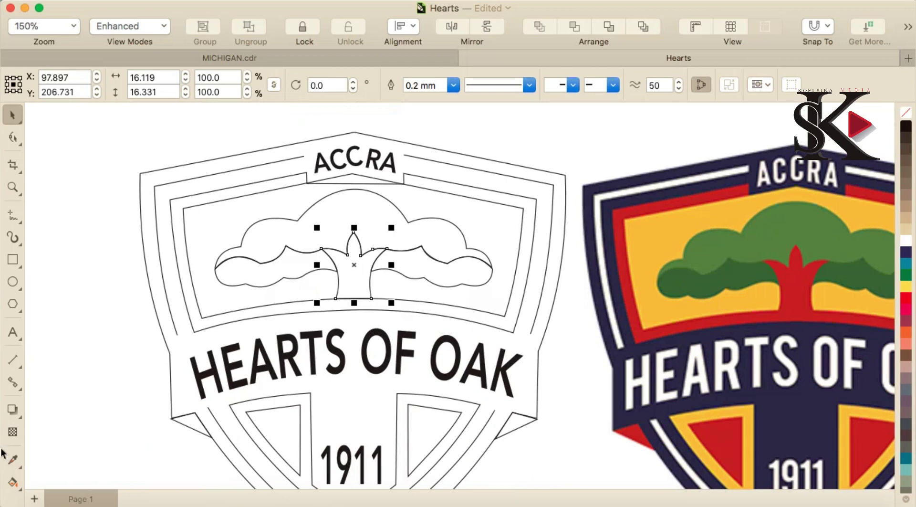
left_click(13, 482)
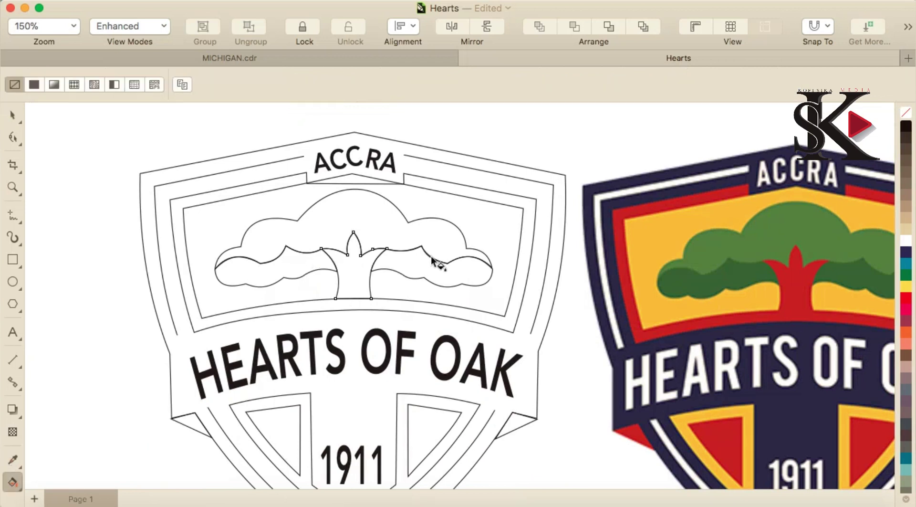
key("Escape")
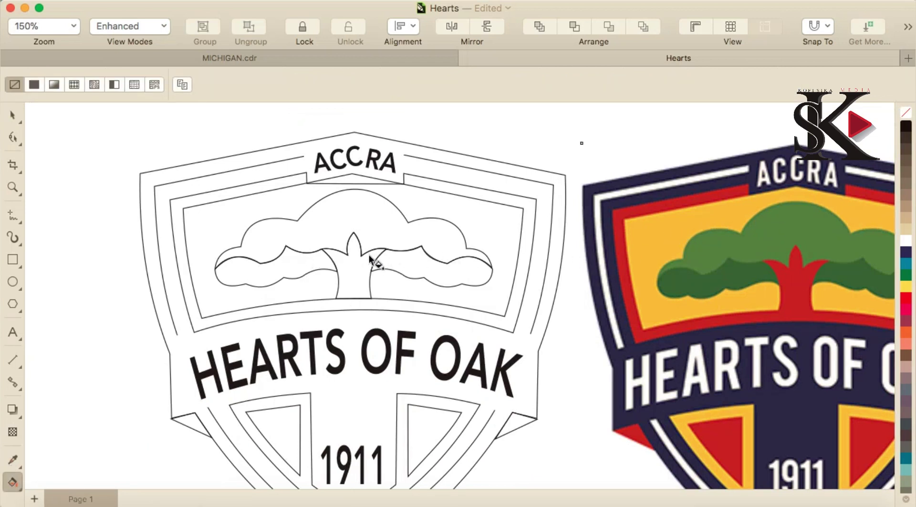
left_click(13, 459)
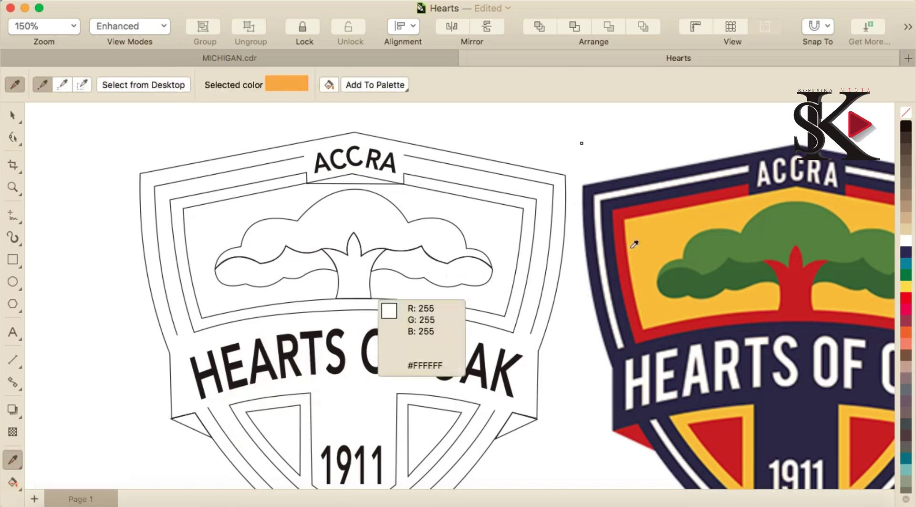
left_click(691, 224)
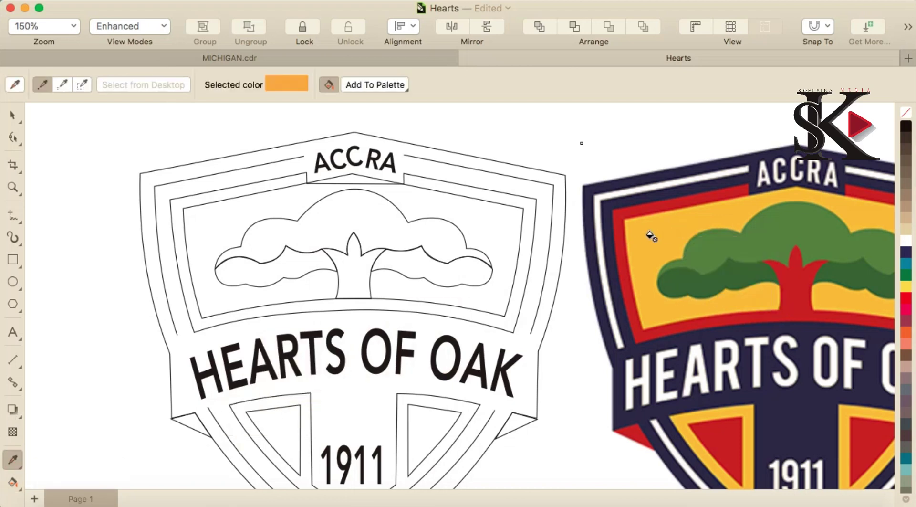
left_click(502, 226)
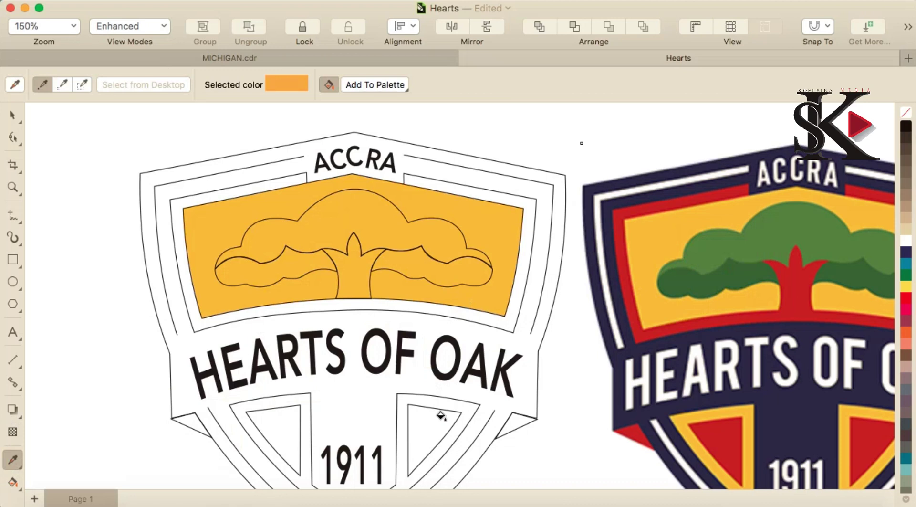
left_click(414, 397)
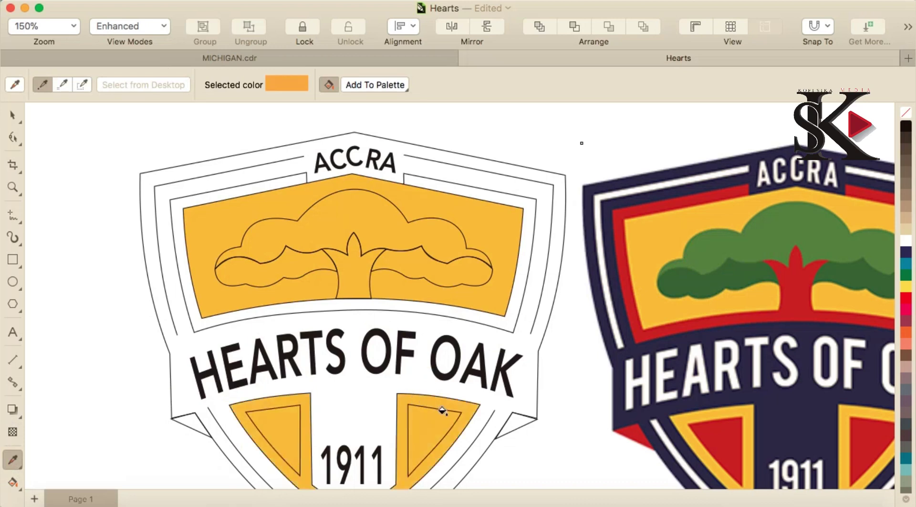
- Sample the lighter green from the reference tree and fill the traced upper canopy with it
scroll(443, 411, "down", 2)
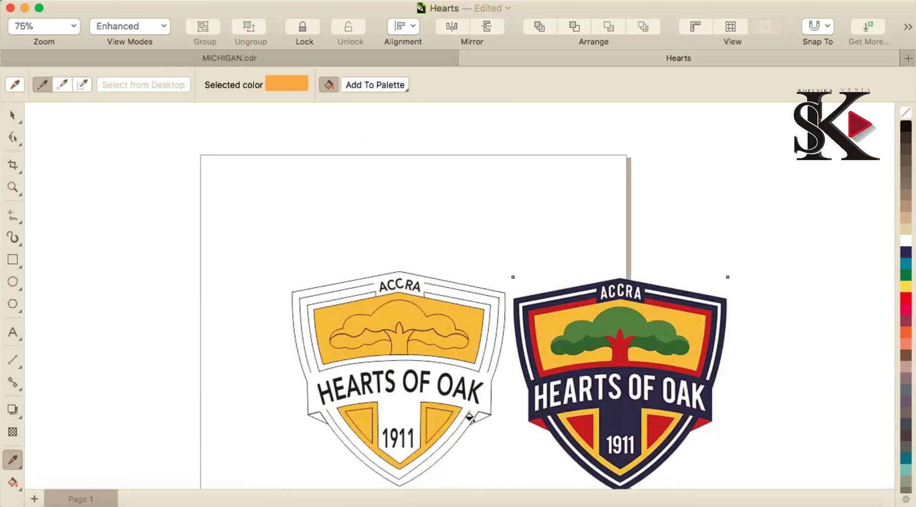
scroll(475, 413, "up", 1)
scroll(476, 414, "down", 1)
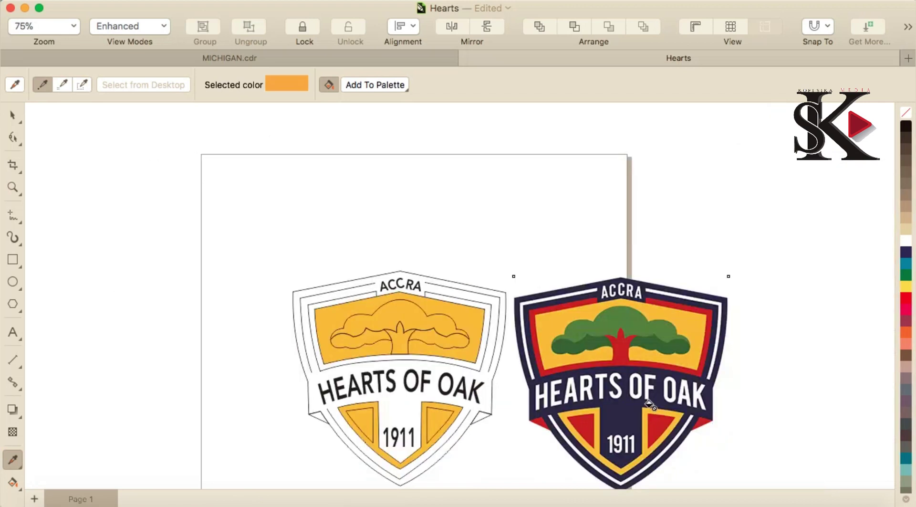
scroll(647, 403, "up", 2)
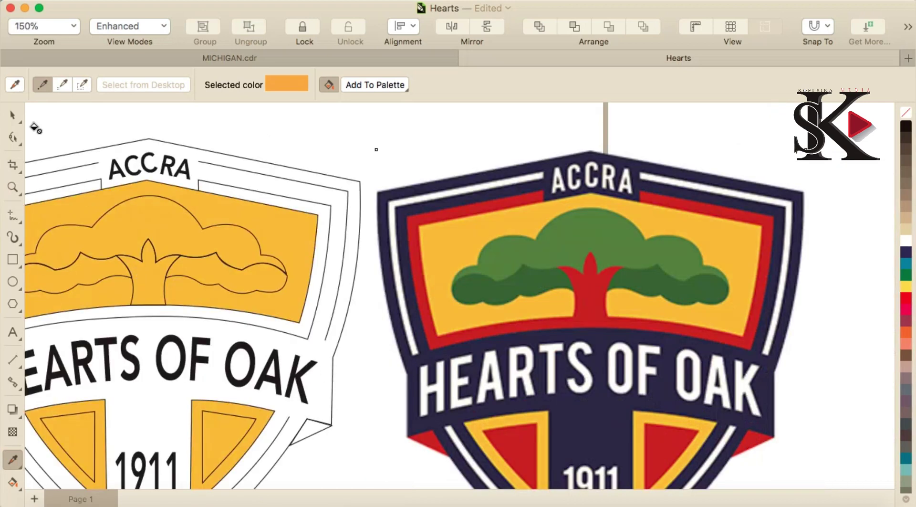
left_click(16, 118)
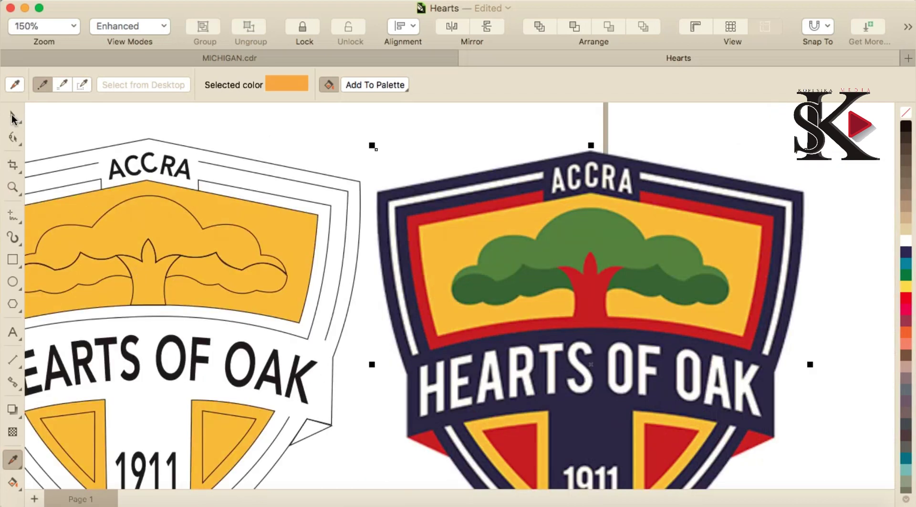
left_click(11, 462)
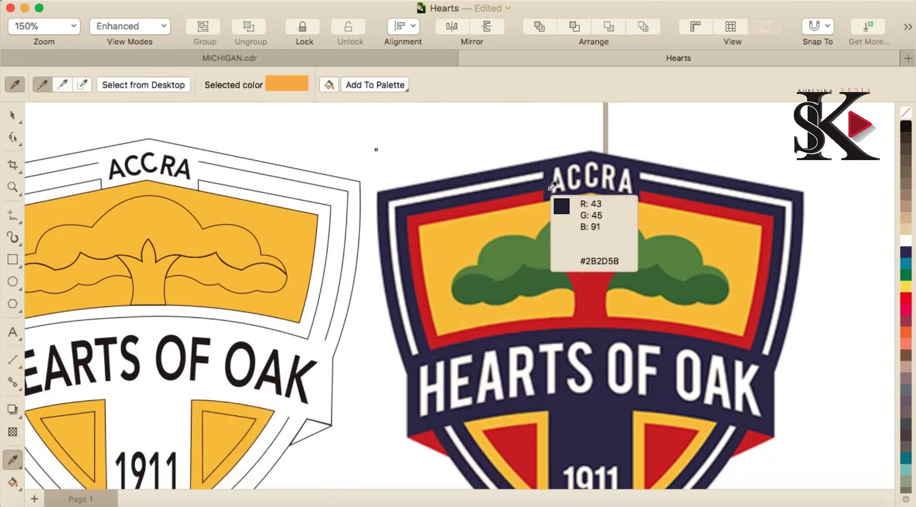
left_click(582, 223)
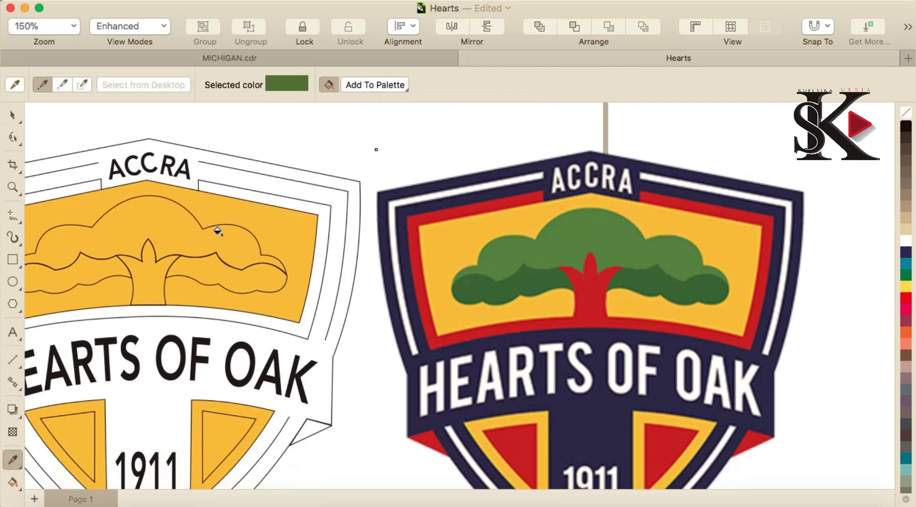
left_click(153, 227)
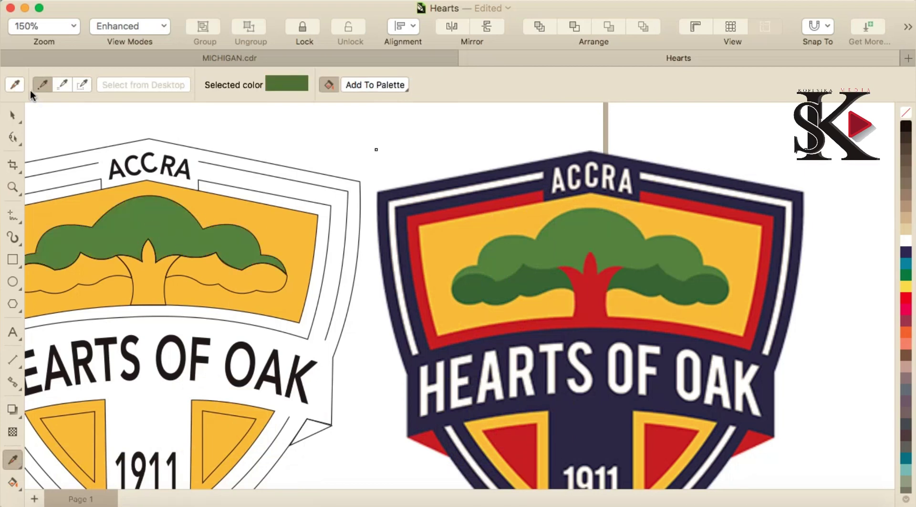
- Sample the darker green from the reference tree and fill both lower foliage shapes with it
left_click(12, 115)
left_click(12, 462)
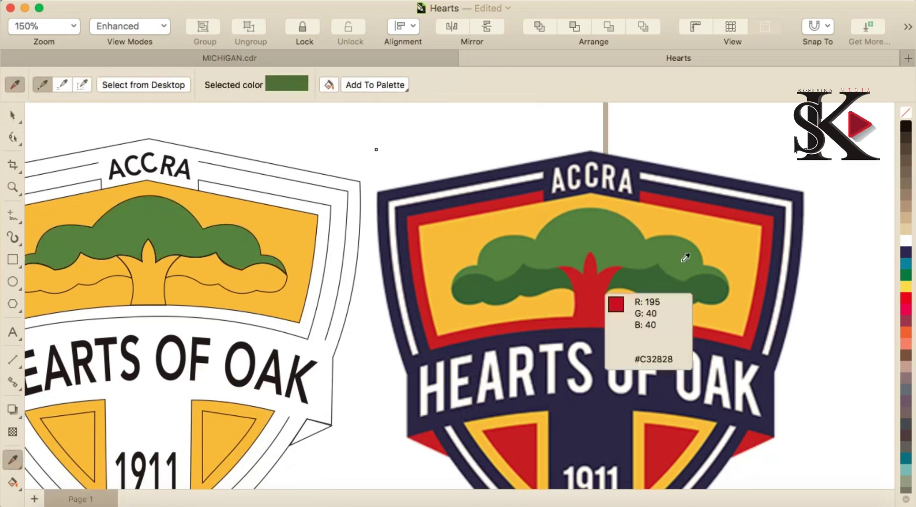
left_click(659, 287)
left_click(202, 271)
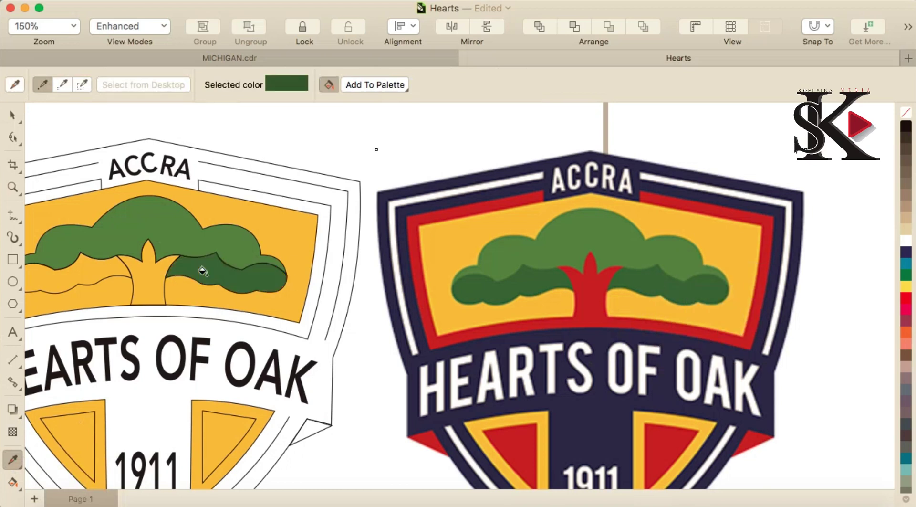
left_click(80, 271)
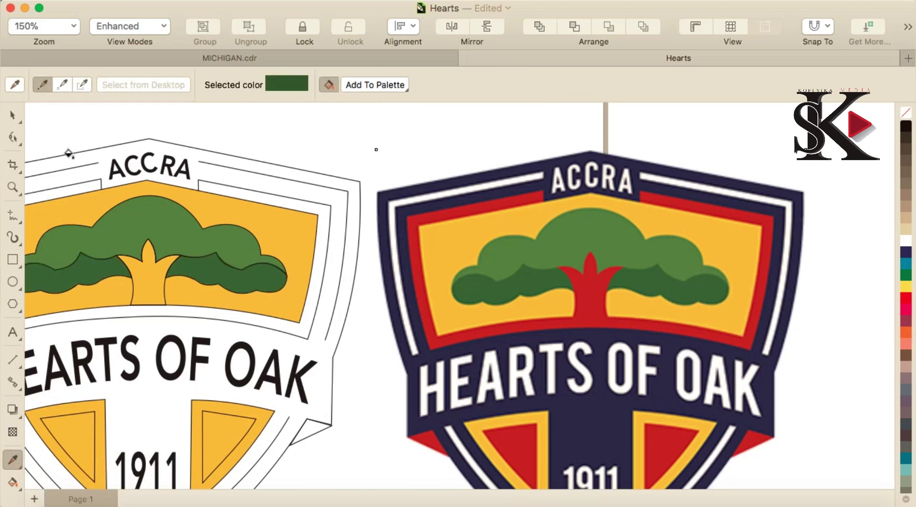
- Sample the dark navy from the reference crest's border and fill the traced outer shield shape with it
left_click(12, 115)
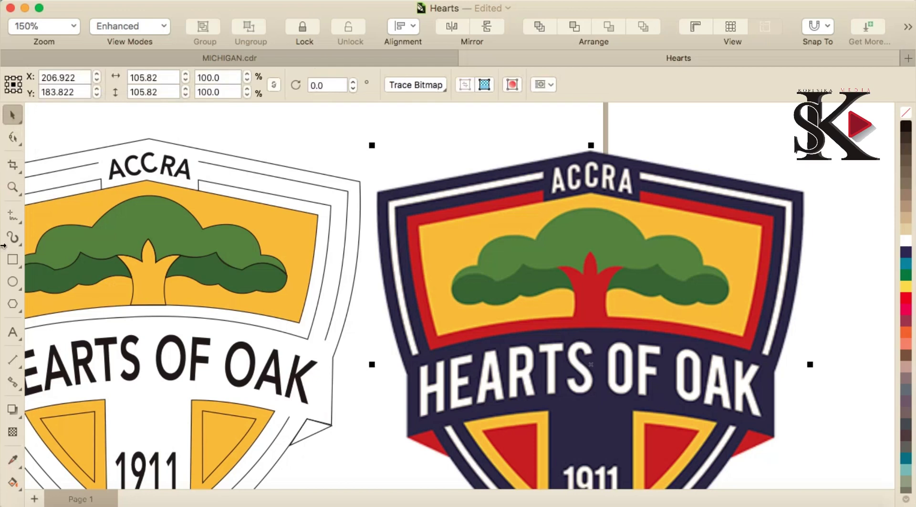
left_click(12, 460)
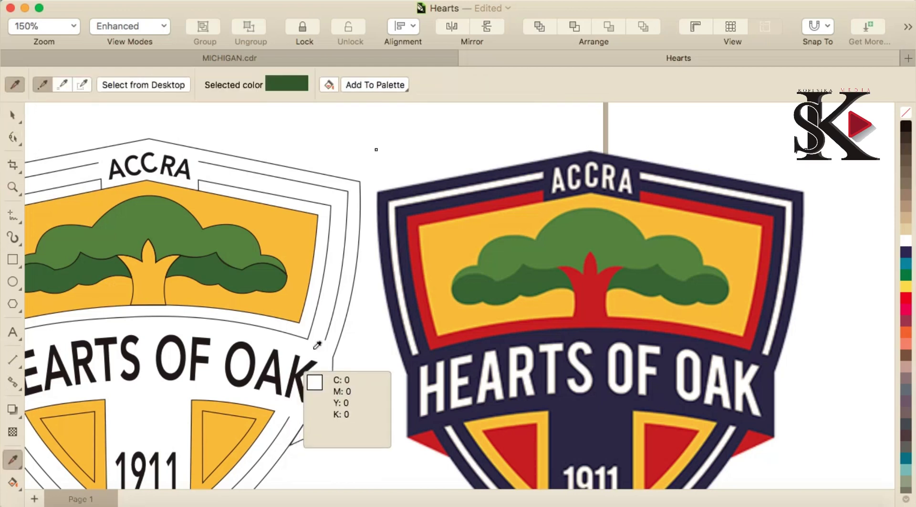
left_click(511, 191)
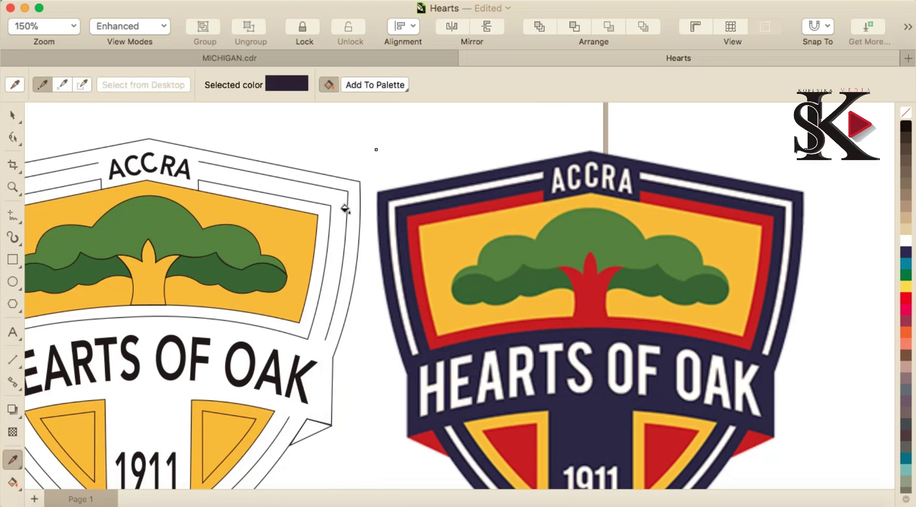
left_click(354, 189)
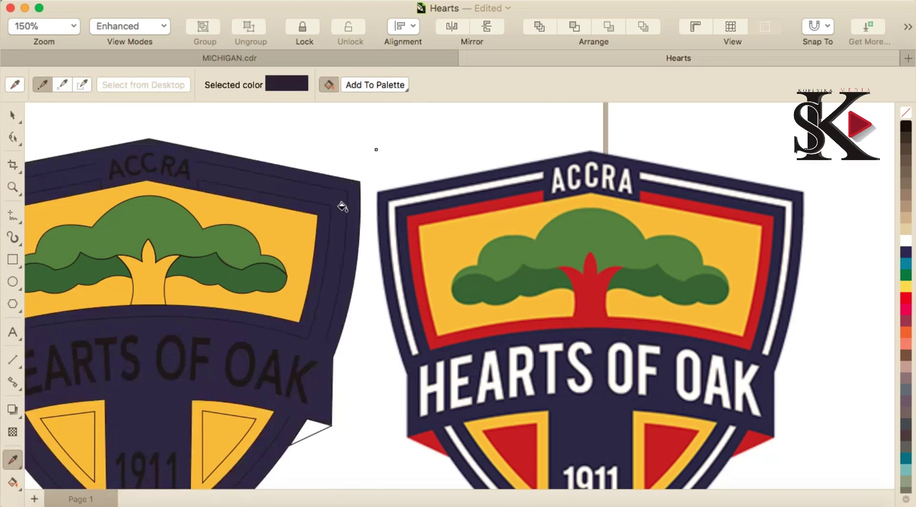
- Sample the red from the reference crest's panel frame and fill the right ribbon fold of the traced crest with it
scroll(273, 320, "down", 2)
scroll(260, 310, "up", 1)
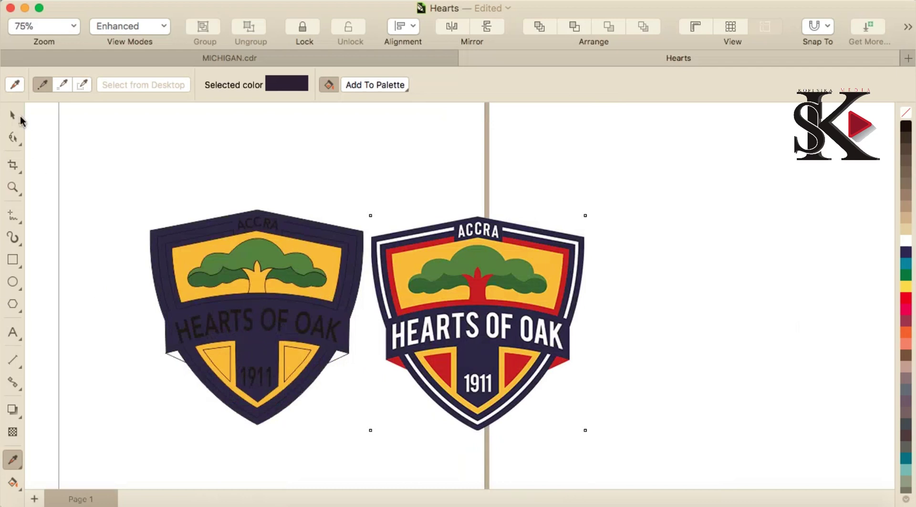
left_click(13, 115)
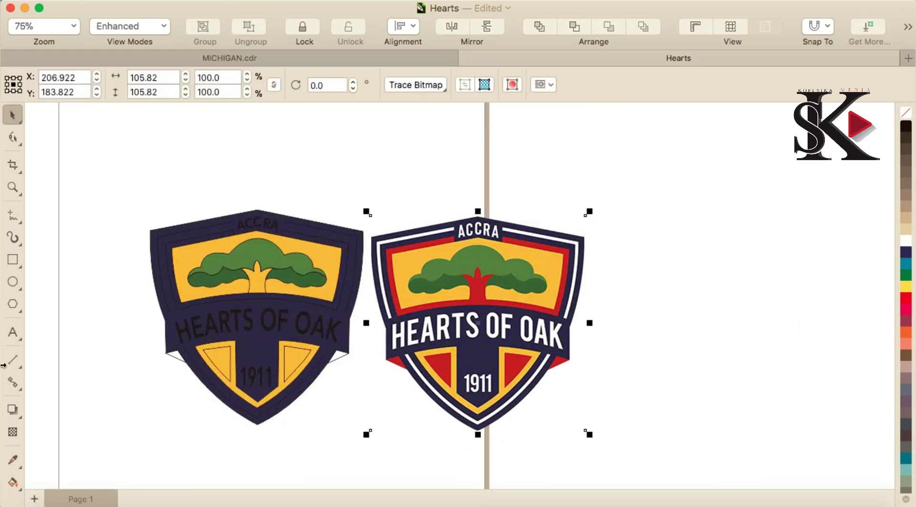
left_click(12, 461)
scroll(241, 389, "up", 2)
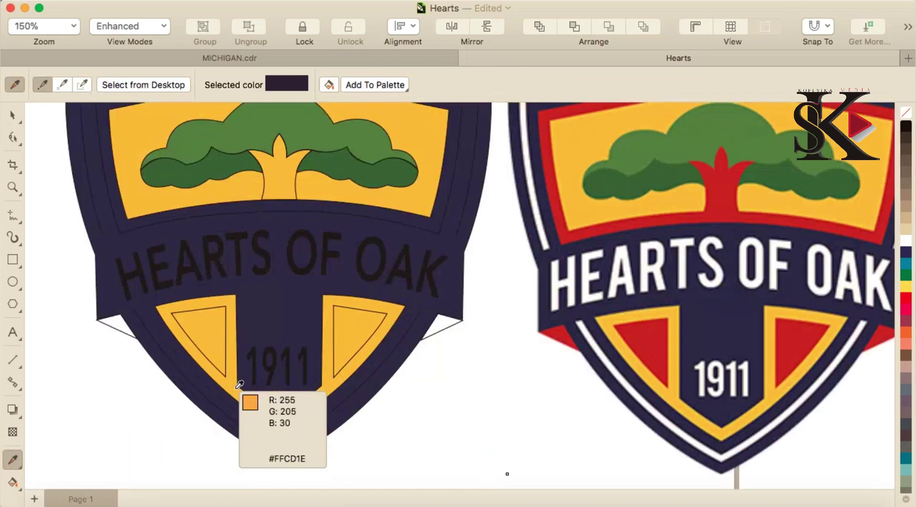
left_click(598, 231)
left_click(440, 323)
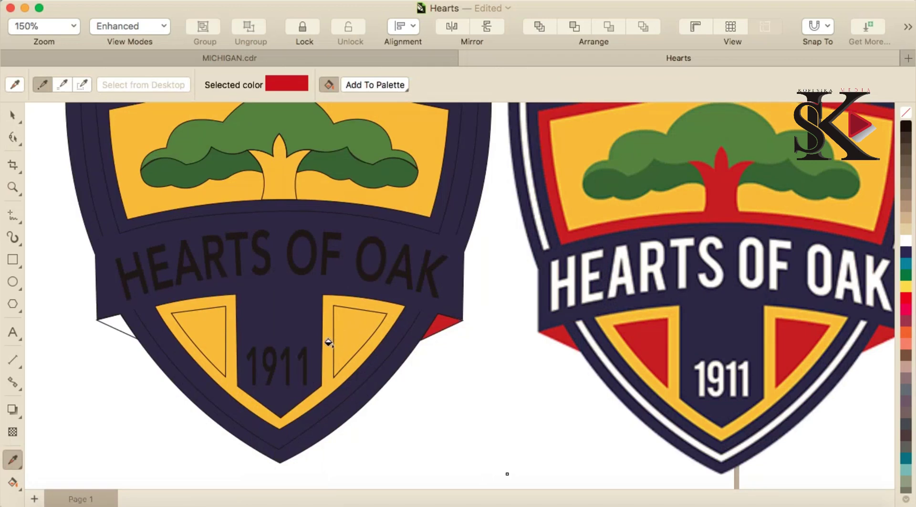
- Fill the frame around the tree panel, the tree trunk and the left ribbon fold with the sampled red
scroll(358, 328, "up", 4)
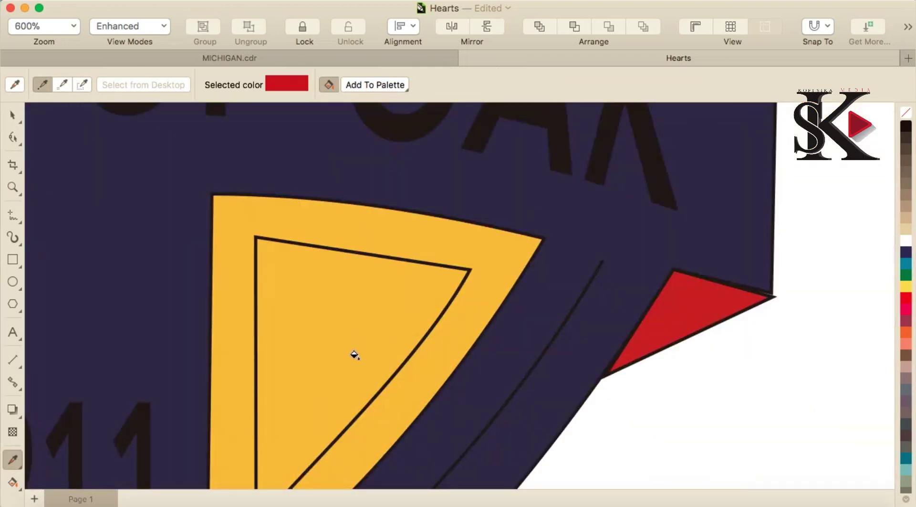
scroll(354, 355, "down", 4)
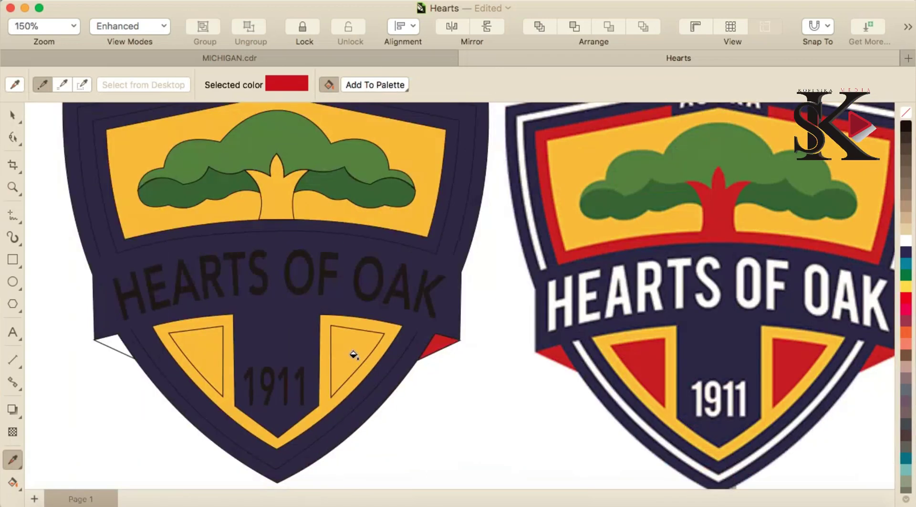
left_click(428, 248)
left_click(262, 199)
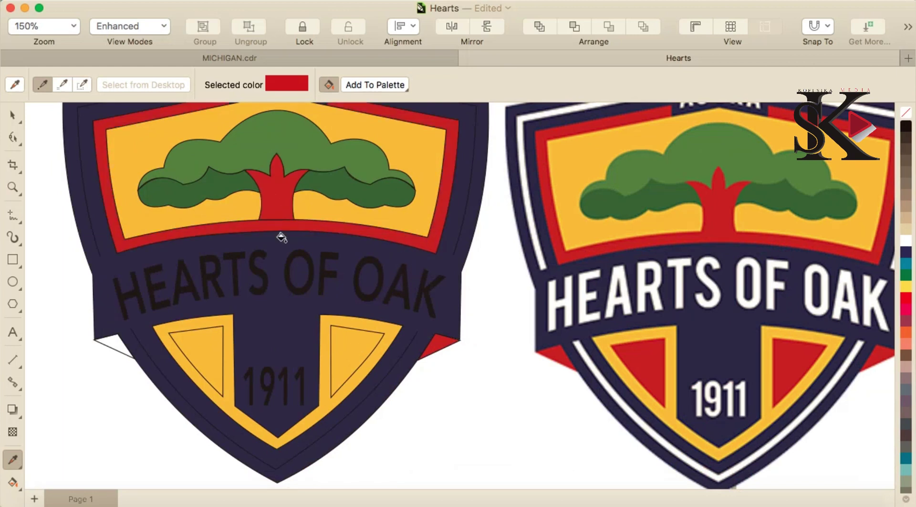
scroll(281, 238, "down", 2)
left_click(197, 290)
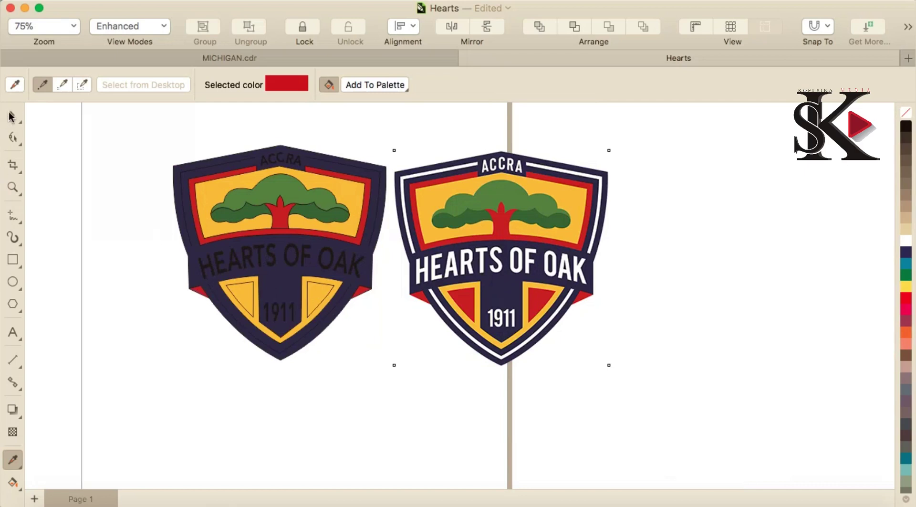
- Try to select the inner triangle outlines on both sides of 1911 for reordering
left_click(11, 116)
left_click(248, 297)
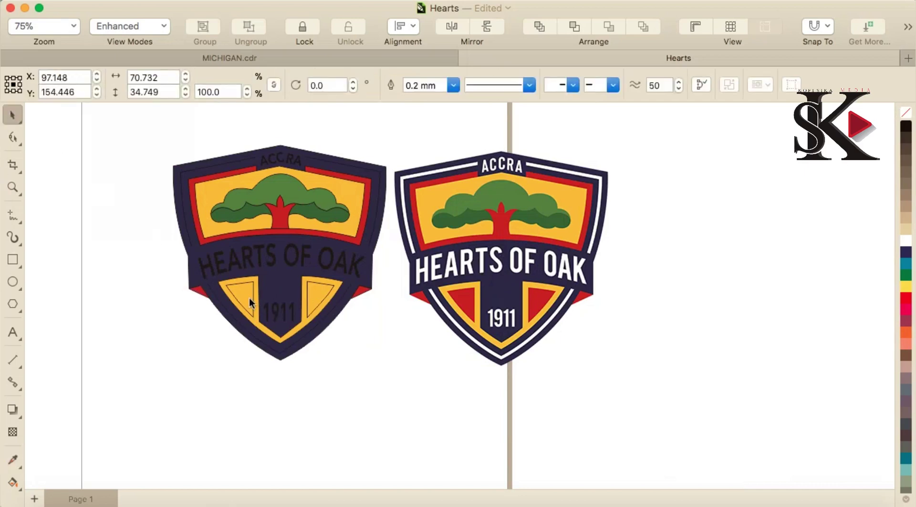
scroll(246, 301, "up", 2)
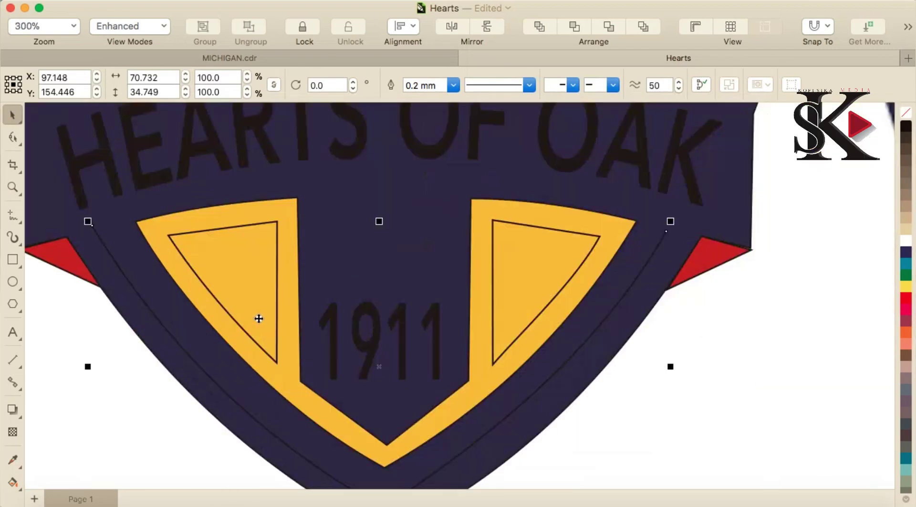
left_click(276, 363)
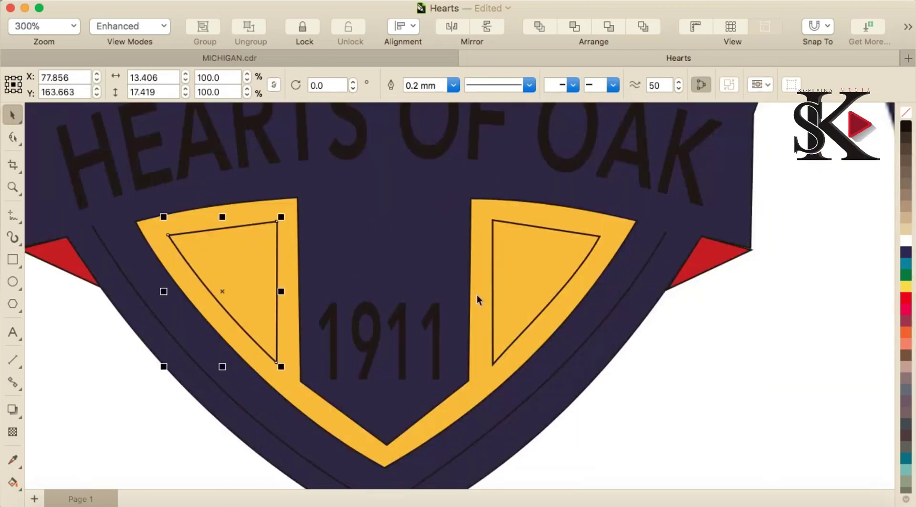
left_click(493, 365, "shift")
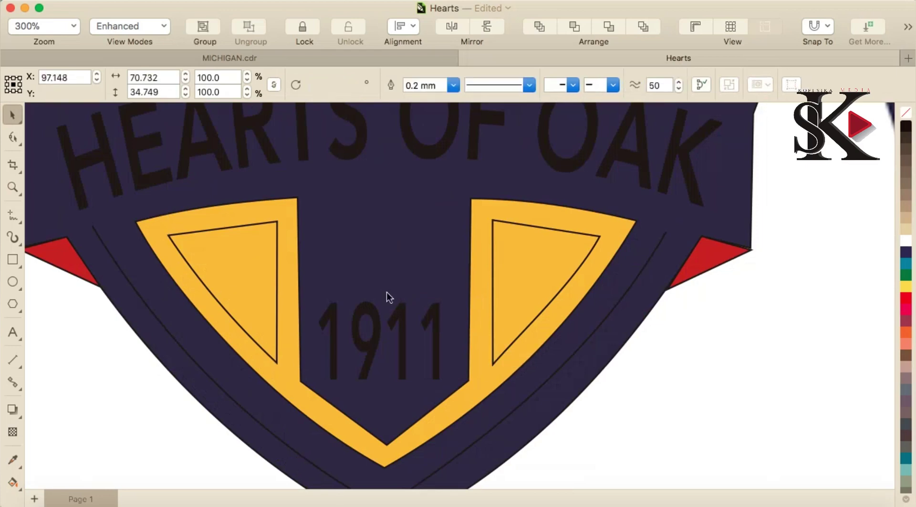
right_click(383, 299)
left_click(277, 308)
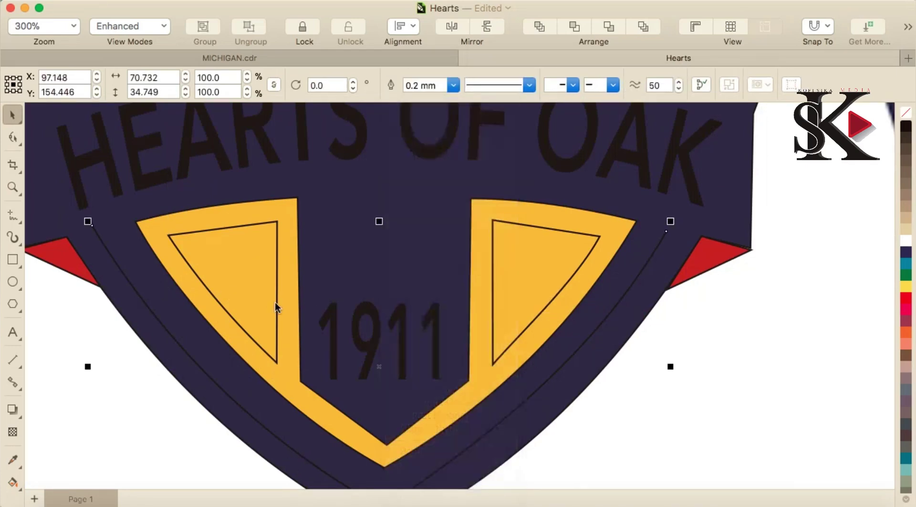
left_click(277, 308)
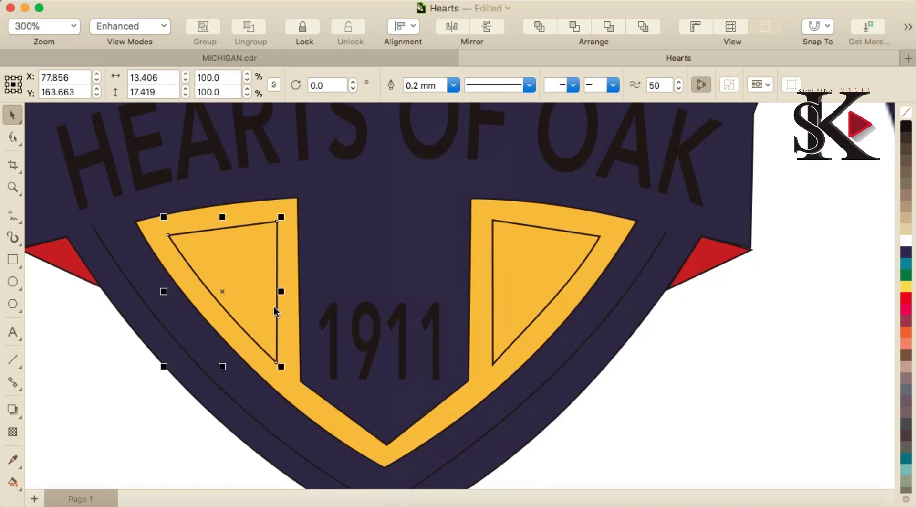
right_click(272, 310)
left_click(208, 288)
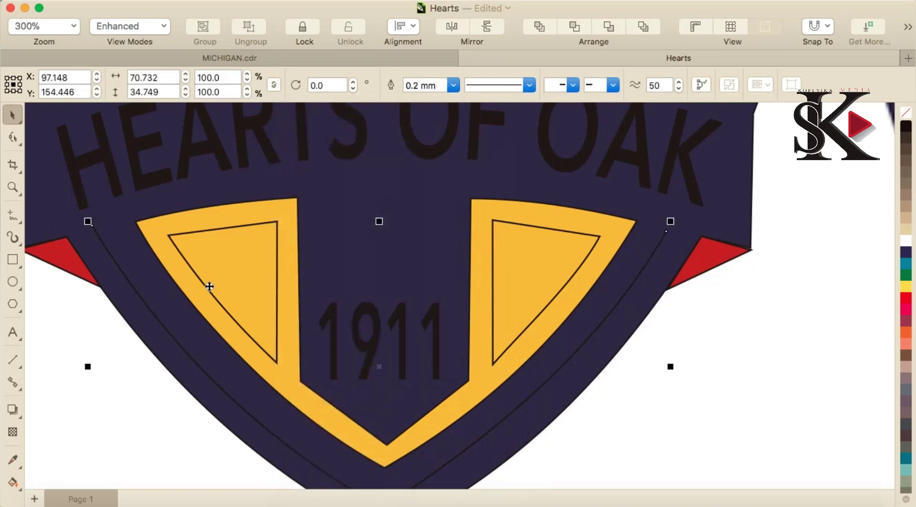
- Bring the two inner triangles in the yellow panels beside 1911 to the front of the page
left_click(207, 289)
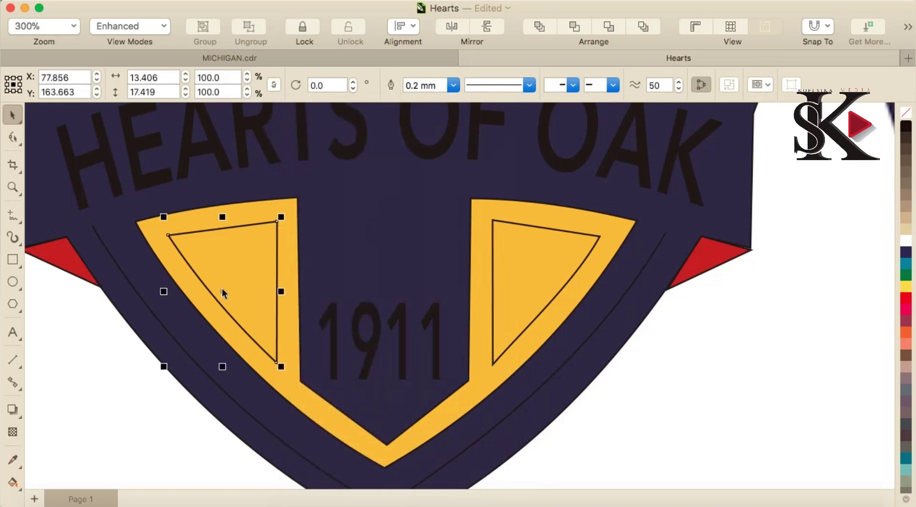
right_click(222, 290)
mouse_move(302, 193)
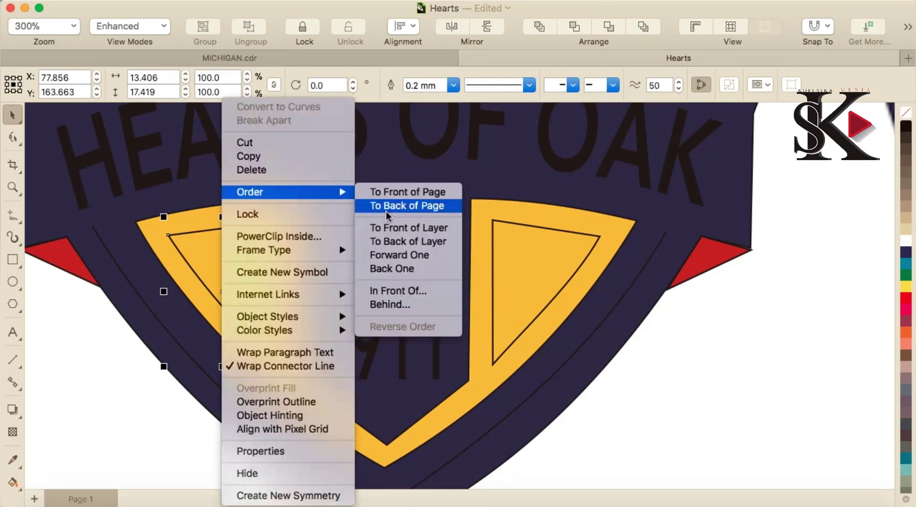
left_click(415, 192)
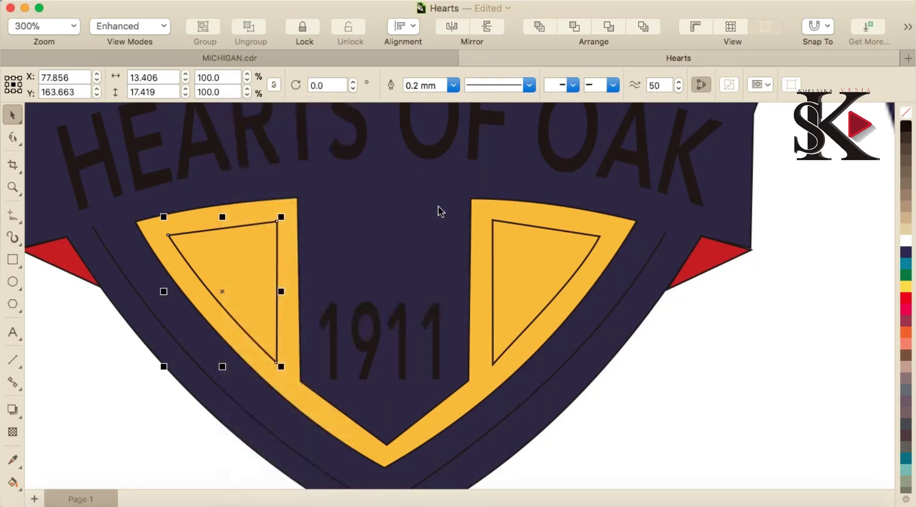
left_click(529, 226)
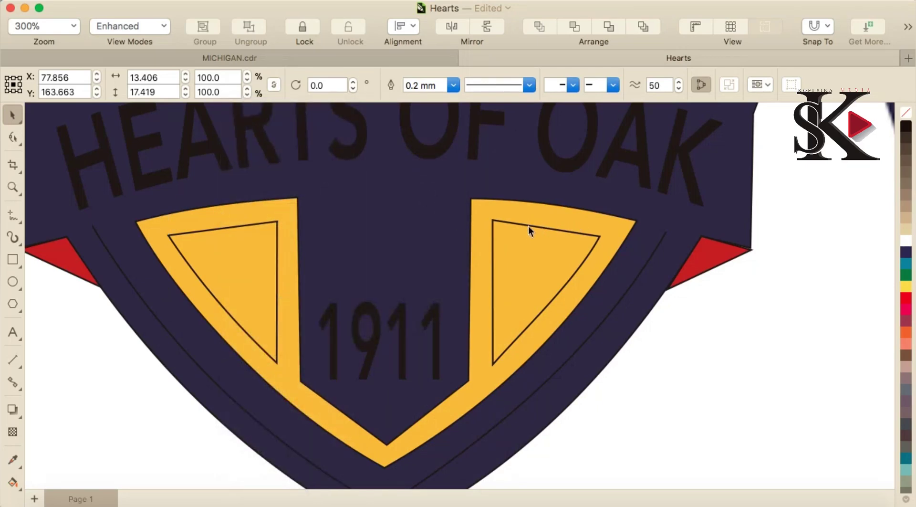
right_click(546, 291)
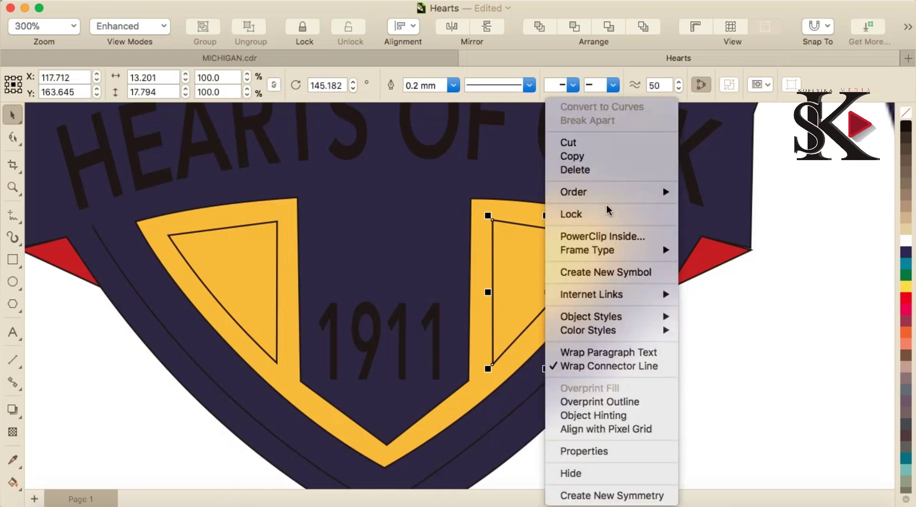
mouse_move(621, 196)
left_click(729, 193)
- Sample the red from the traced crest's right ribbon fold and fill both inner triangles beside 1911 with it
scroll(557, 235, "down", 2)
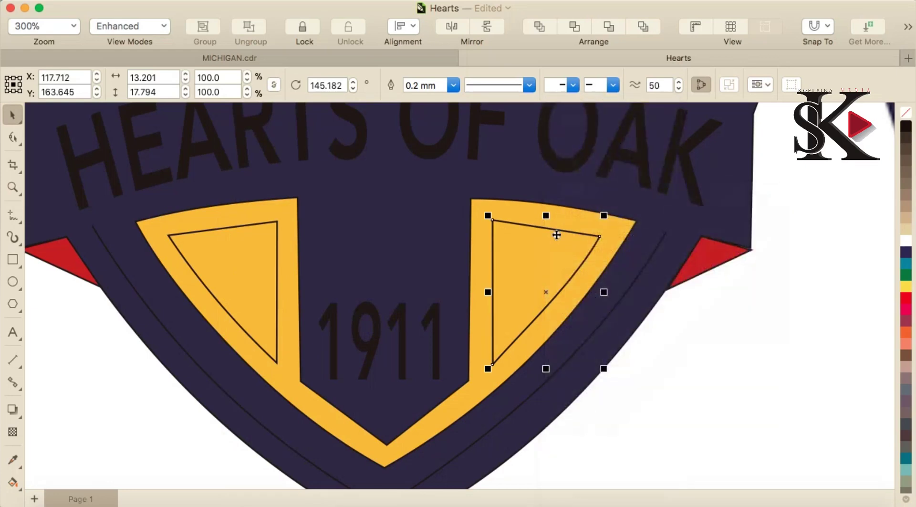
scroll(557, 235, "down", 2)
scroll(692, 187, "up", 1)
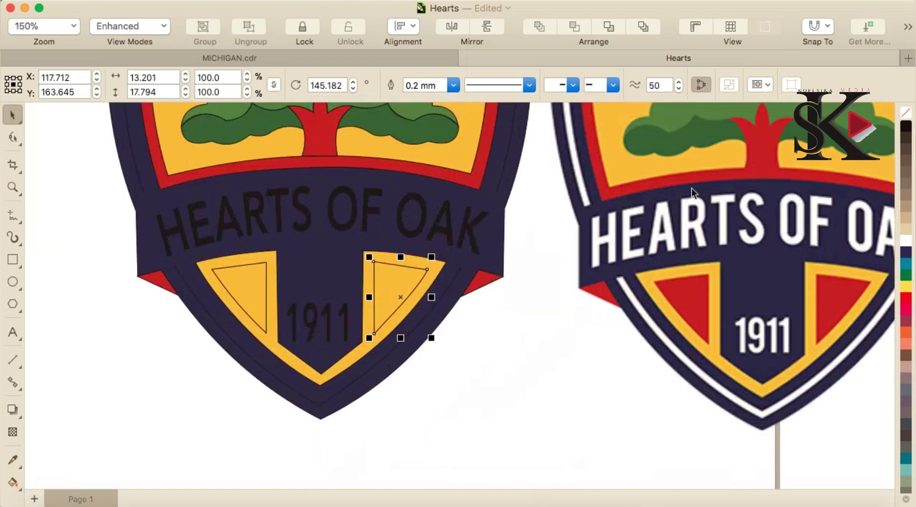
scroll(719, 153, "down", 1)
scroll(845, 138, "up", 1)
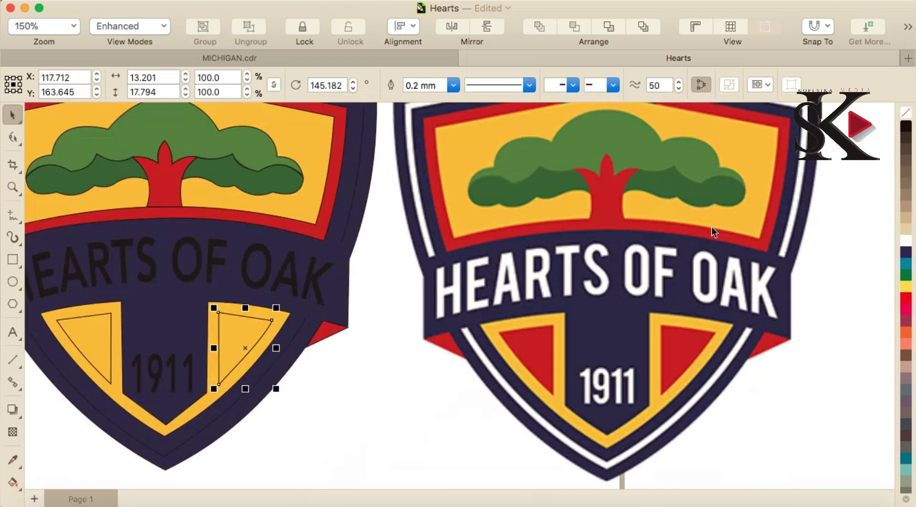
scroll(713, 222, "down", 1)
scroll(734, 208, "up", 1)
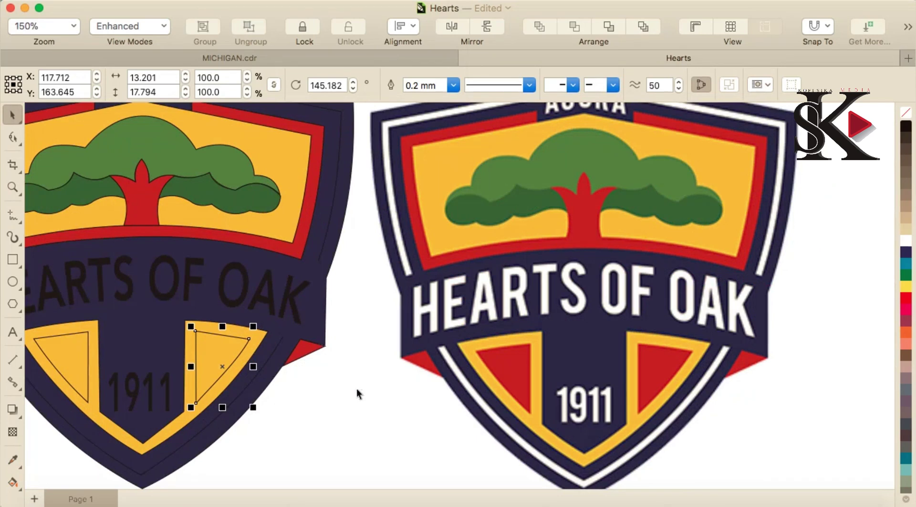
left_click(14, 462)
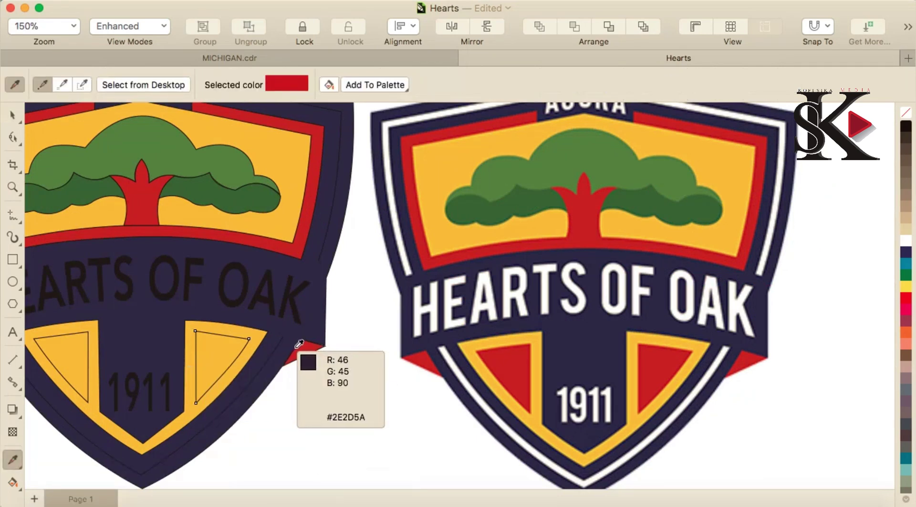
left_click(298, 348)
left_click(216, 355)
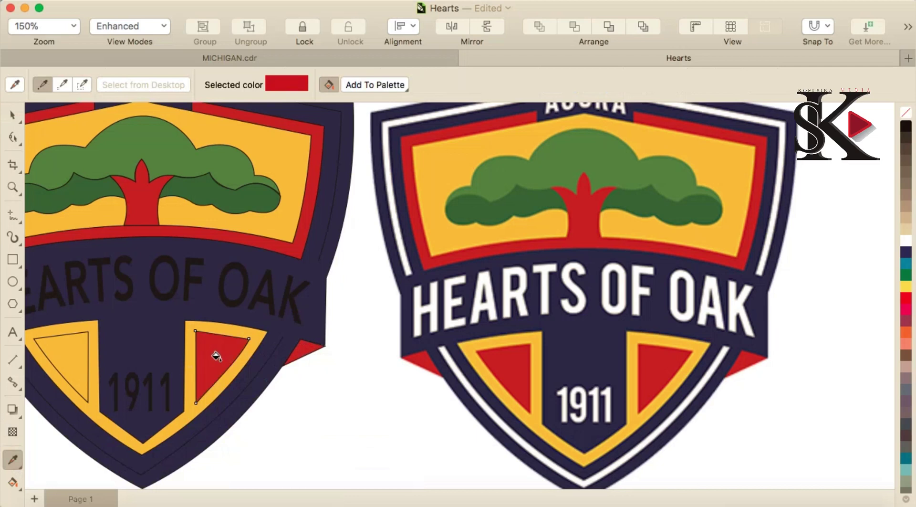
left_click(69, 355)
- Sample the white from the reference crest and fill the 1911 and HEARTS OF OAK lettering with it
scroll(71, 355, "down", 1)
scroll(71, 356, "down", 1)
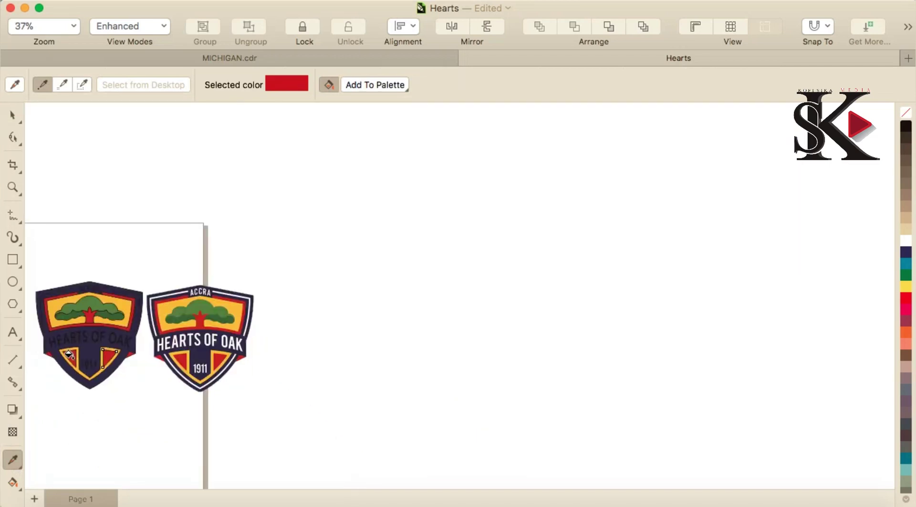
scroll(41, 328, "up", 1)
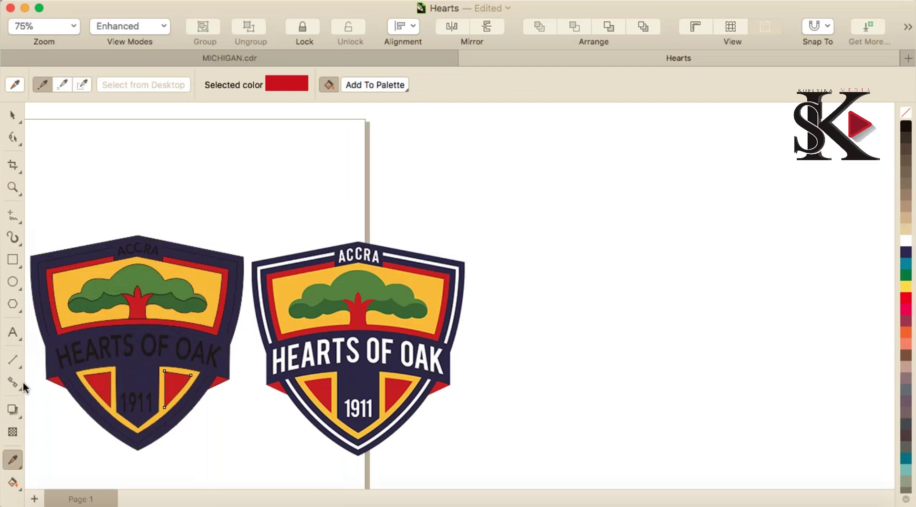
left_click(13, 119)
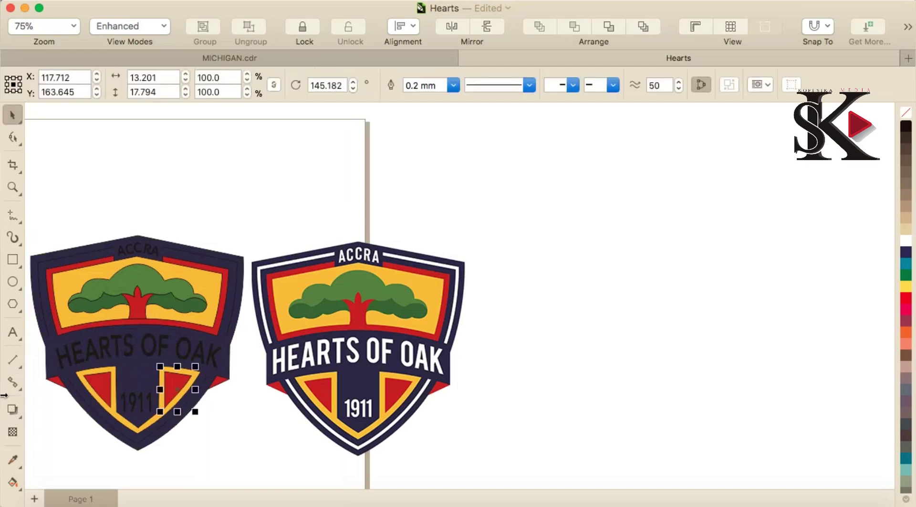
left_click(14, 457)
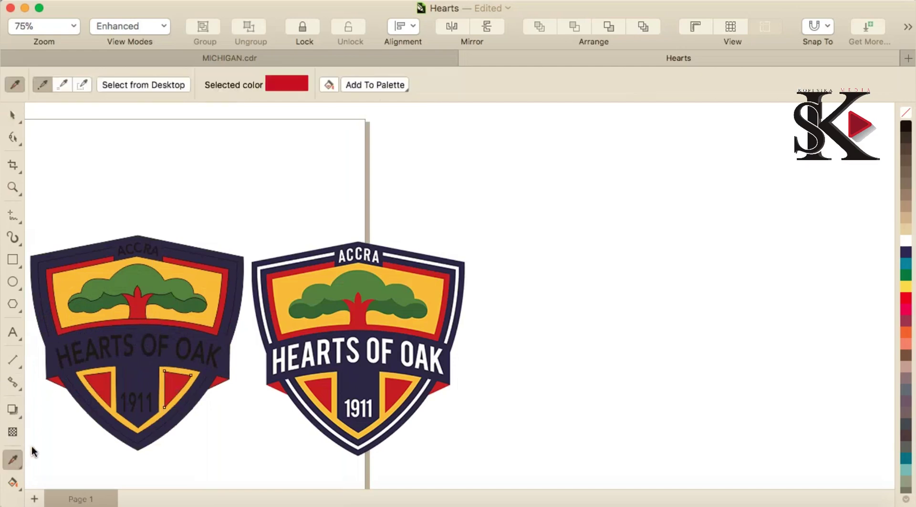
left_click(345, 337)
scroll(134, 399, "up", 5)
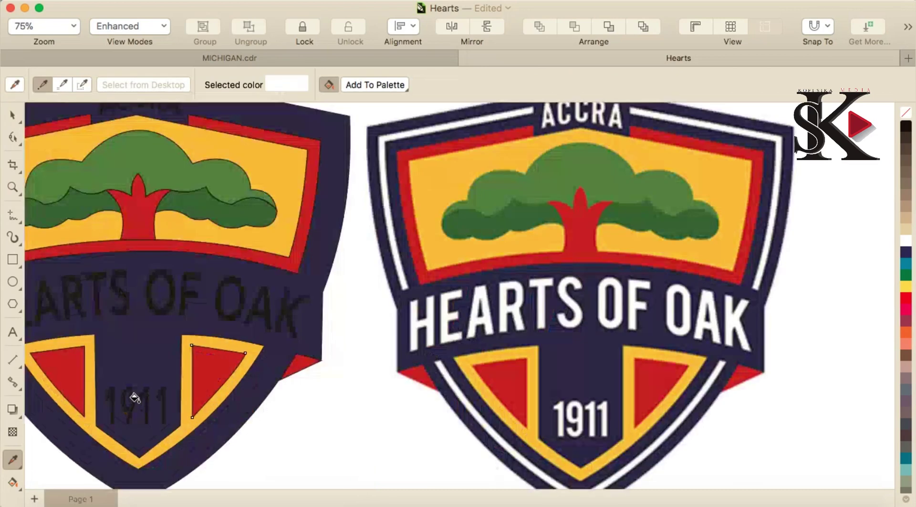
left_click(133, 400)
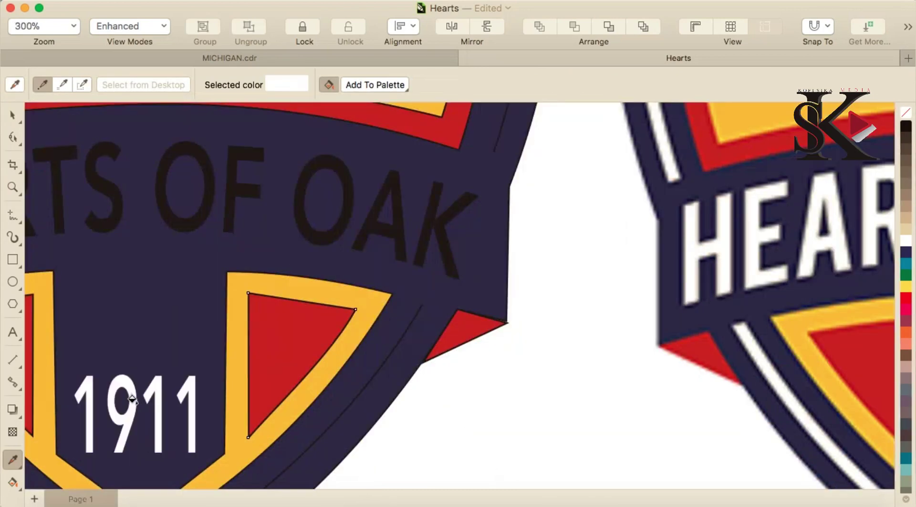
left_click(205, 210)
- Fill the ACCRA lettering at the top of the traced shield with the sampled white
scroll(200, 239, "down", 5)
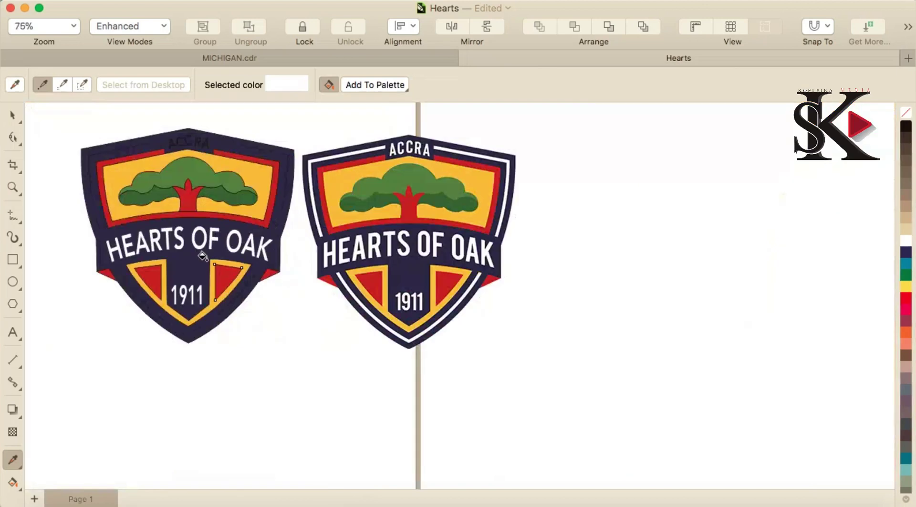
scroll(187, 120, "up", 5)
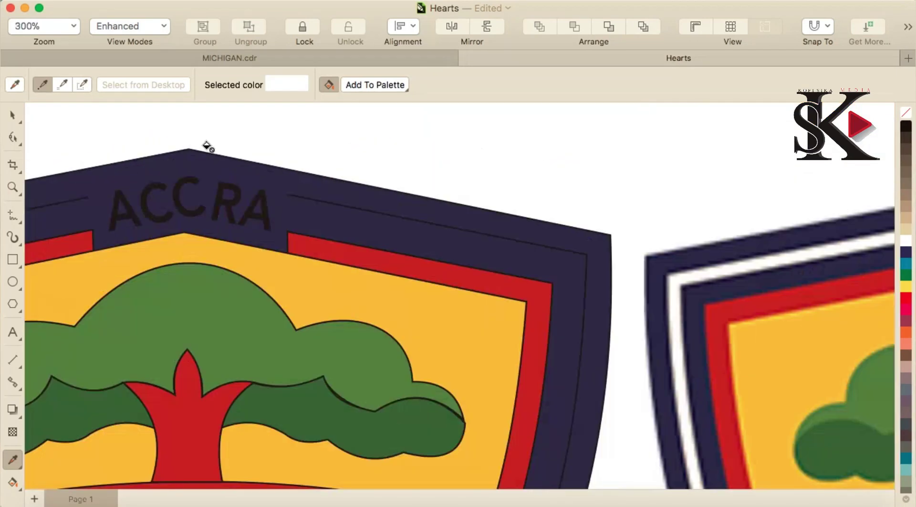
left_click(217, 203)
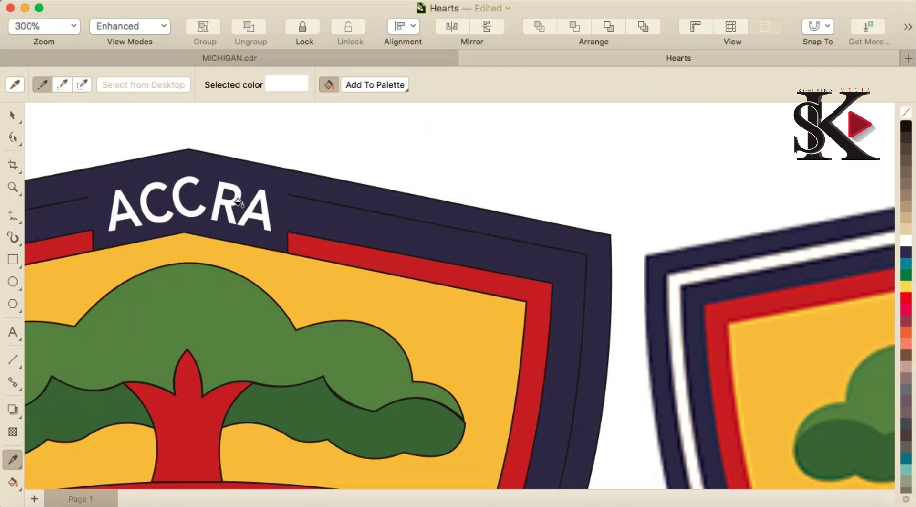
- Apply the sampled white to the thin inner border lines along the right, left and lower edges of the traced shield
left_click(316, 202)
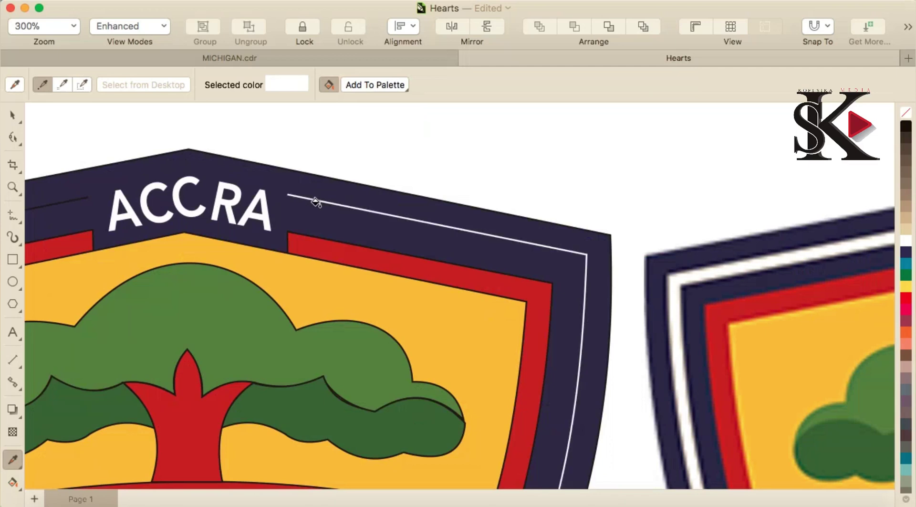
scroll(316, 203, "down", 4)
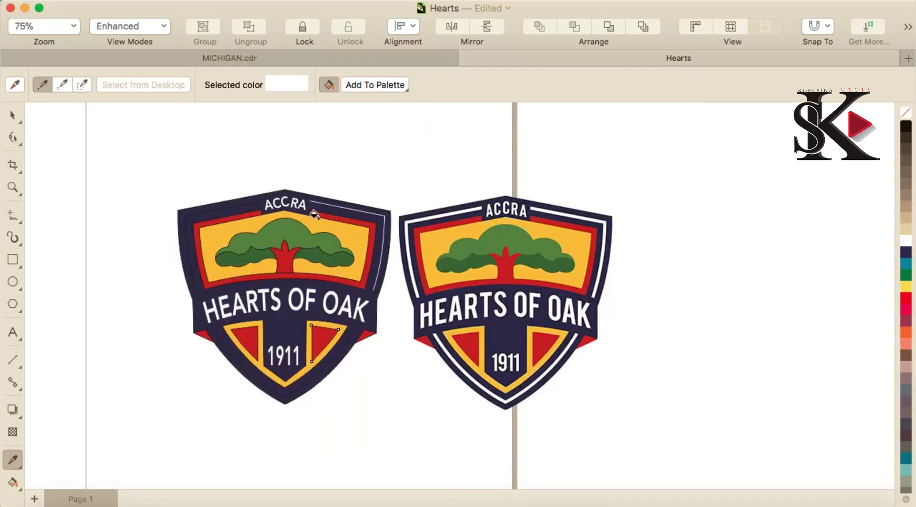
scroll(235, 222, "up", 2)
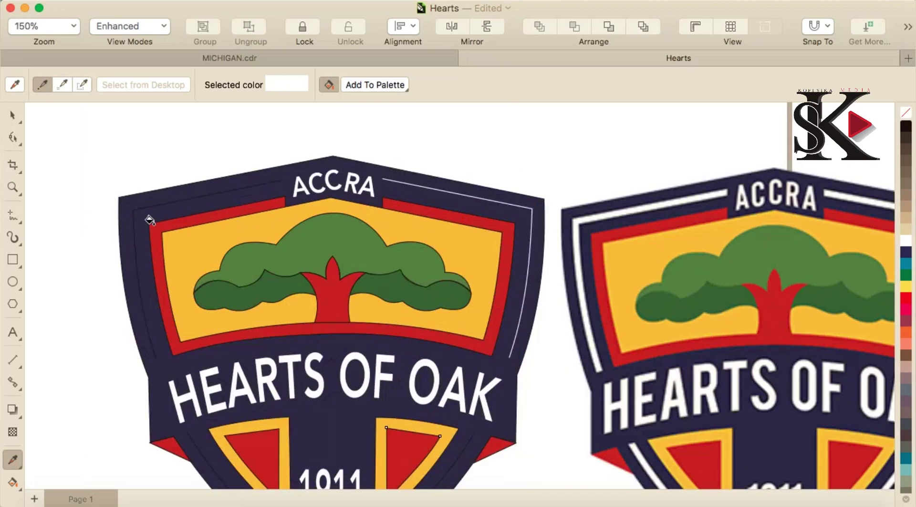
scroll(140, 214, "up", 3)
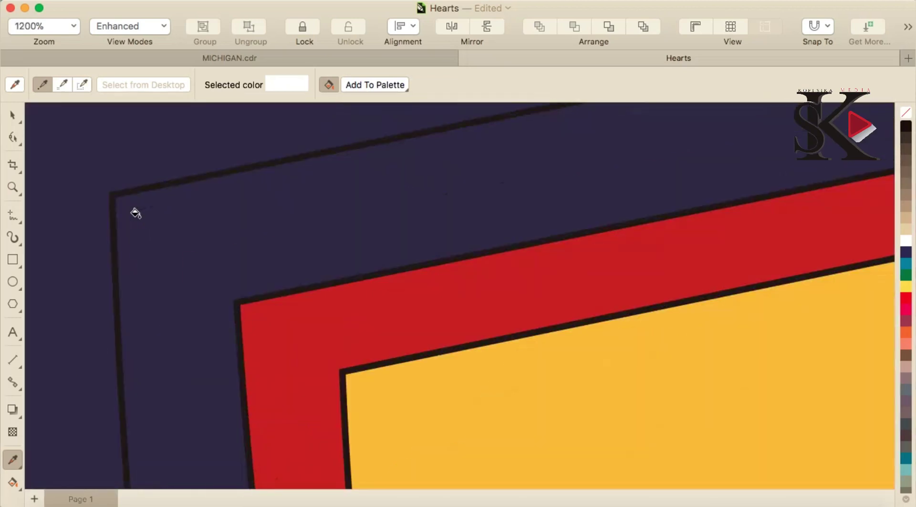
left_click(130, 191)
scroll(198, 247, "down", 5)
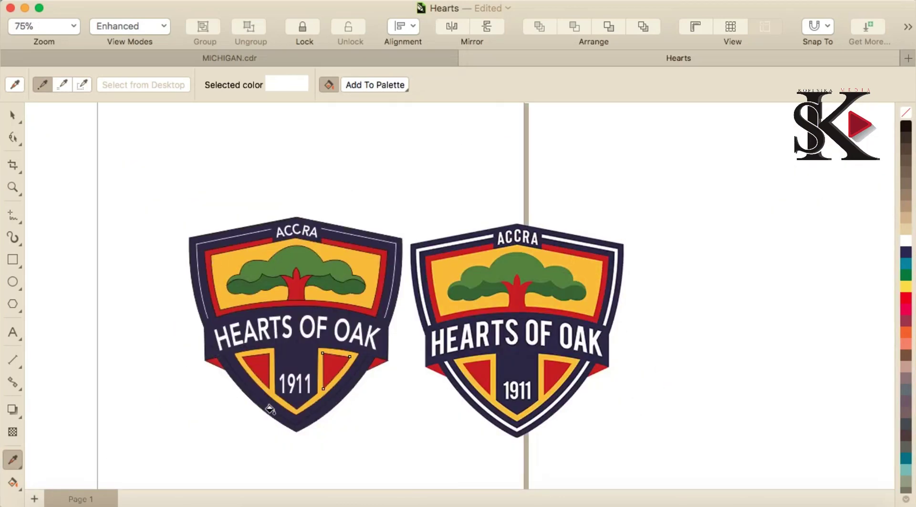
scroll(273, 411, "up", 4)
scroll(357, 454, "down", 4)
scroll(373, 377, "up", 1)
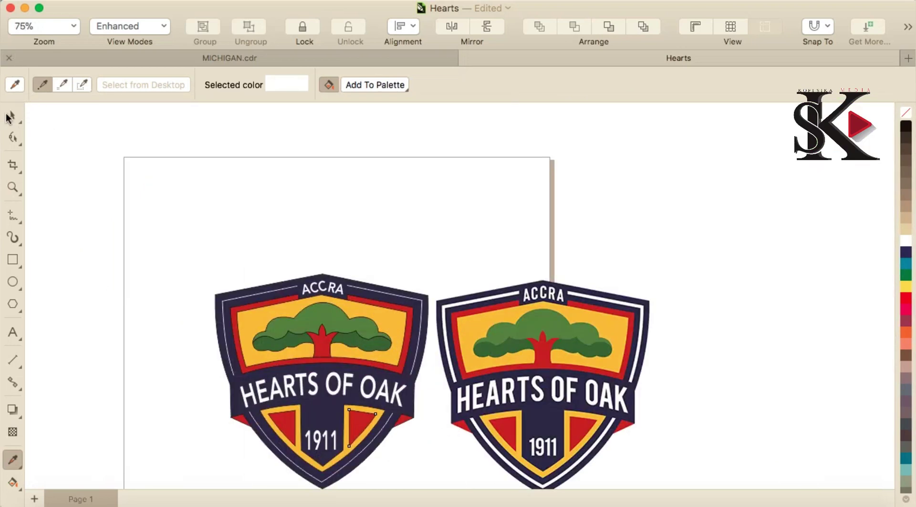
- Set the outline width of the three white inner border lines on the traced shield to 1.0 mm
left_click(10, 116)
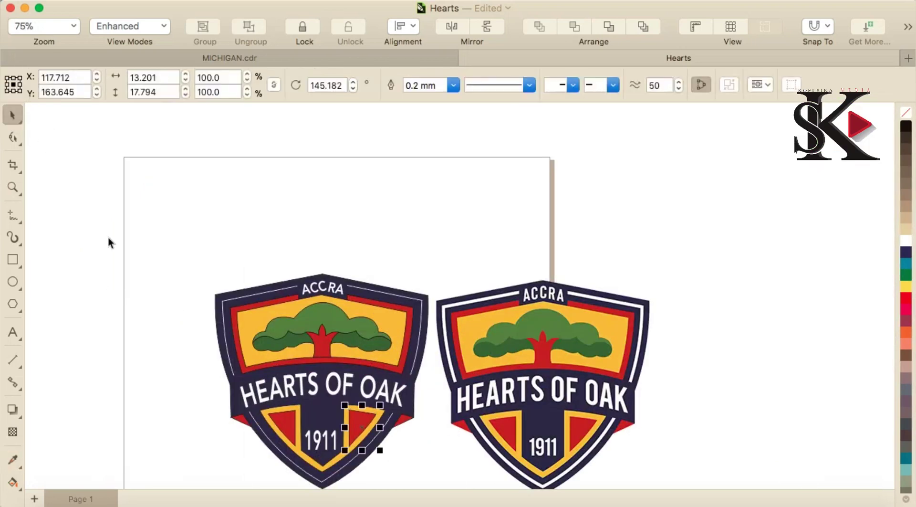
left_click(243, 297)
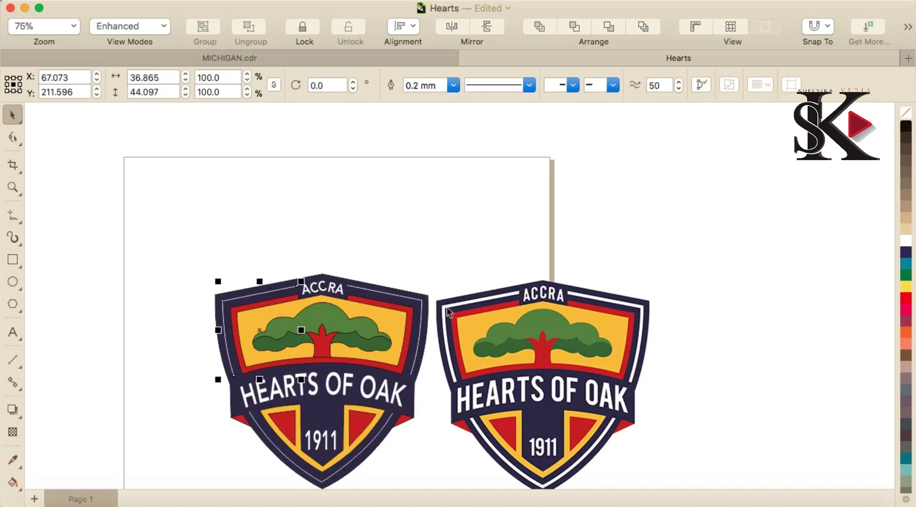
left_click(423, 301, "shift")
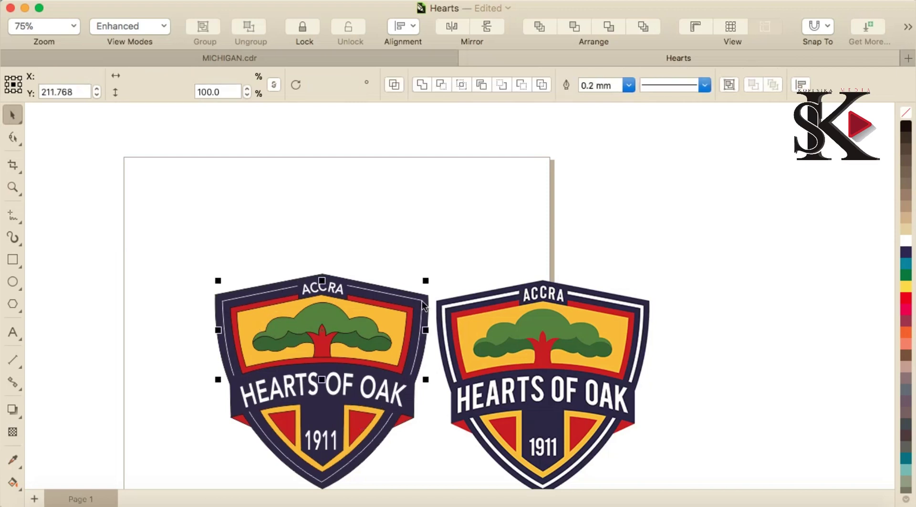
left_click(328, 477, "shift")
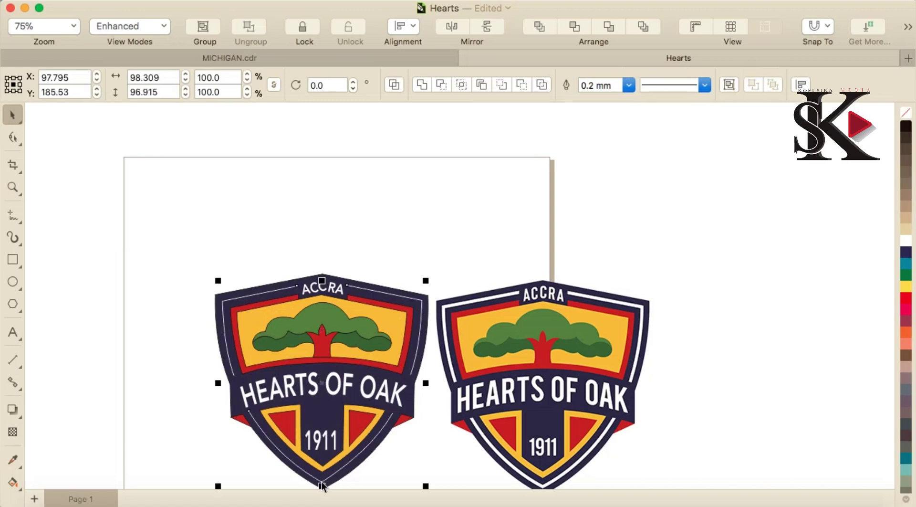
left_click(628, 86)
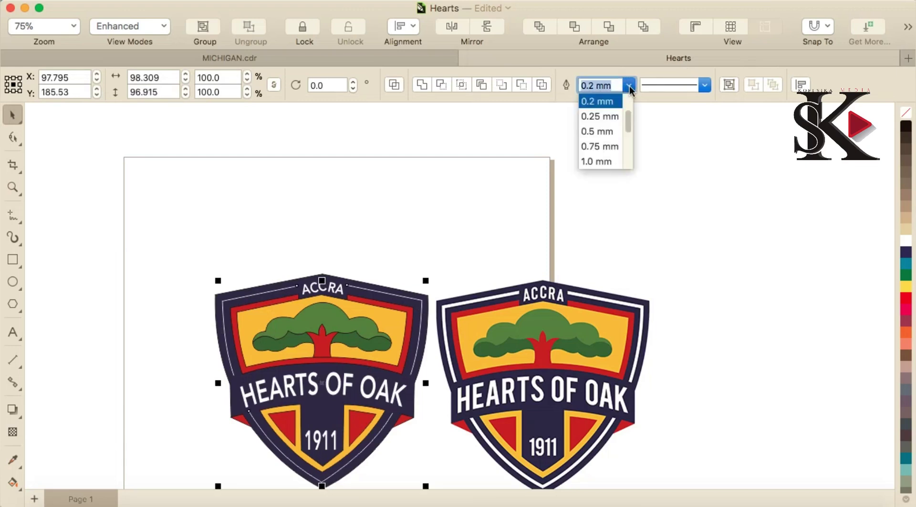
left_click(597, 163)
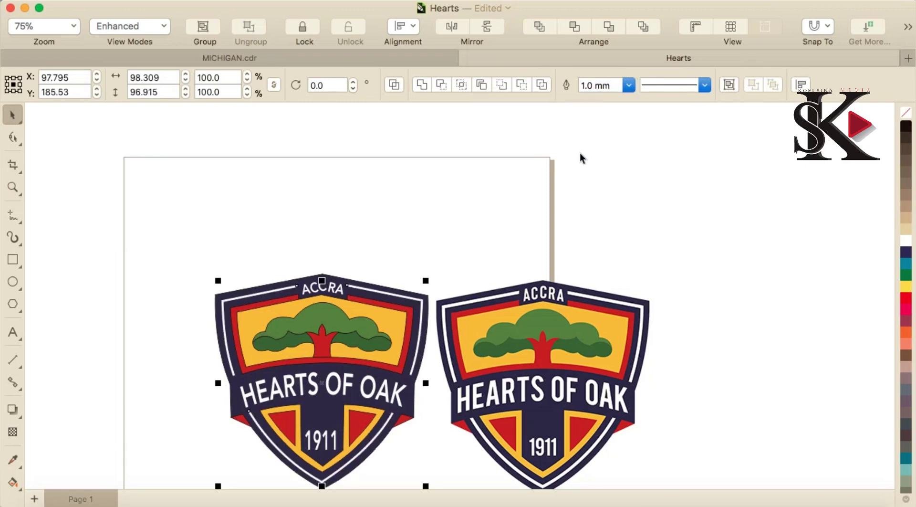
- Remove the outlines from the traced yellow tree panel, red trunk, light green crown and right dark green foliage
left_click(388, 362)
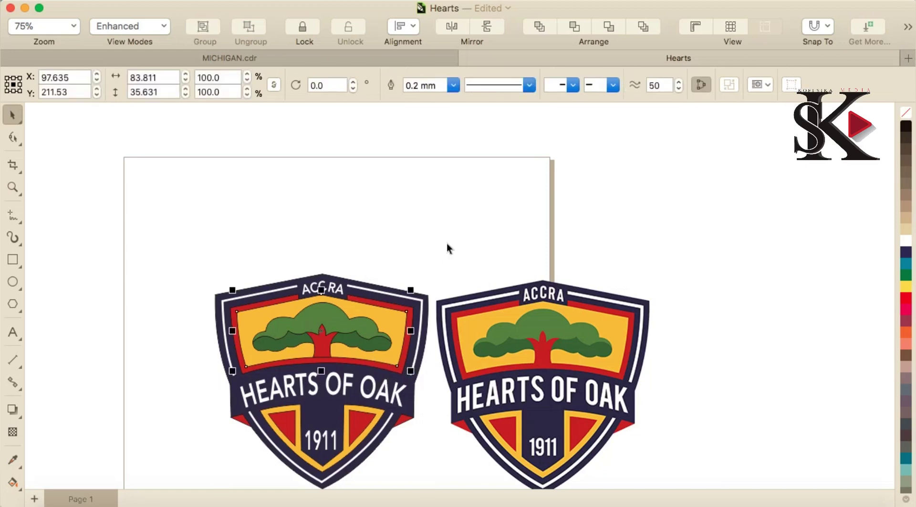
scroll(361, 309, "up", 3)
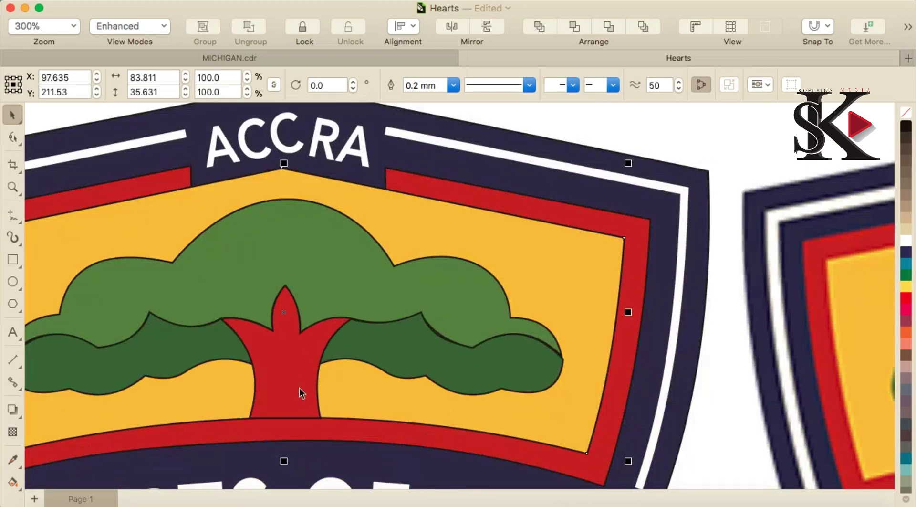
left_click(313, 387, "shift")
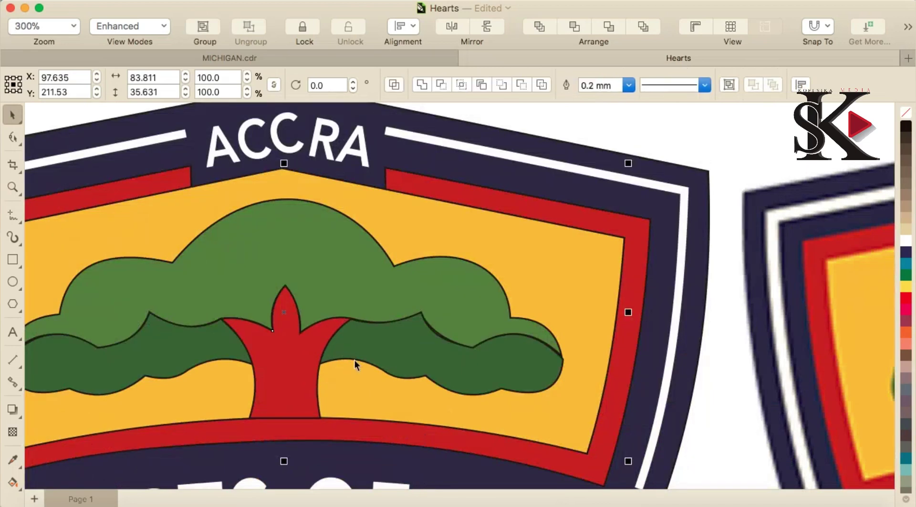
left_click(241, 287, "shift")
left_click(629, 85)
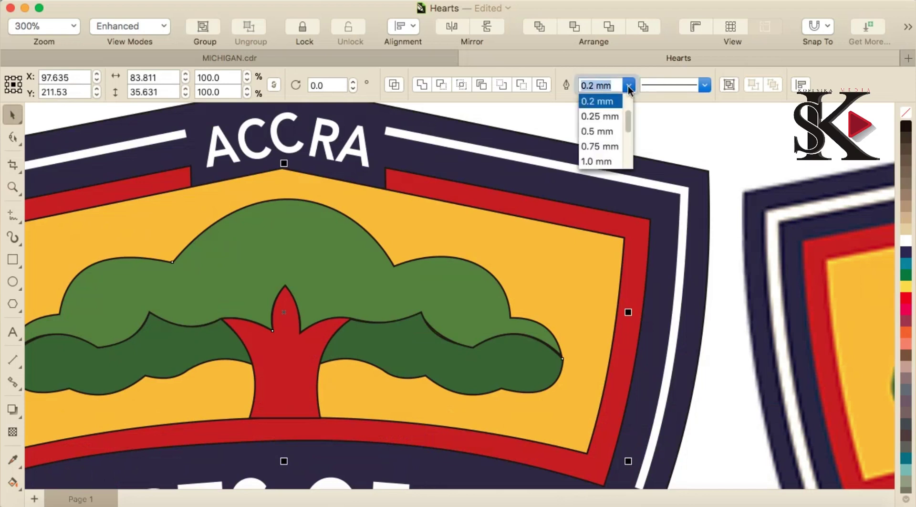
scroll(630, 125, "up", 3)
left_click(595, 98)
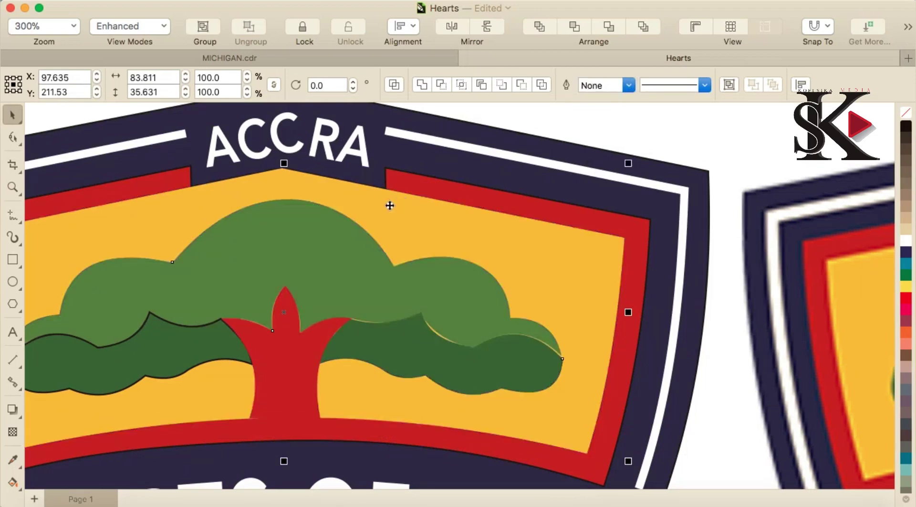
- Remove the outline from the dark green foliage on the left side of the traced tree
left_click(213, 345)
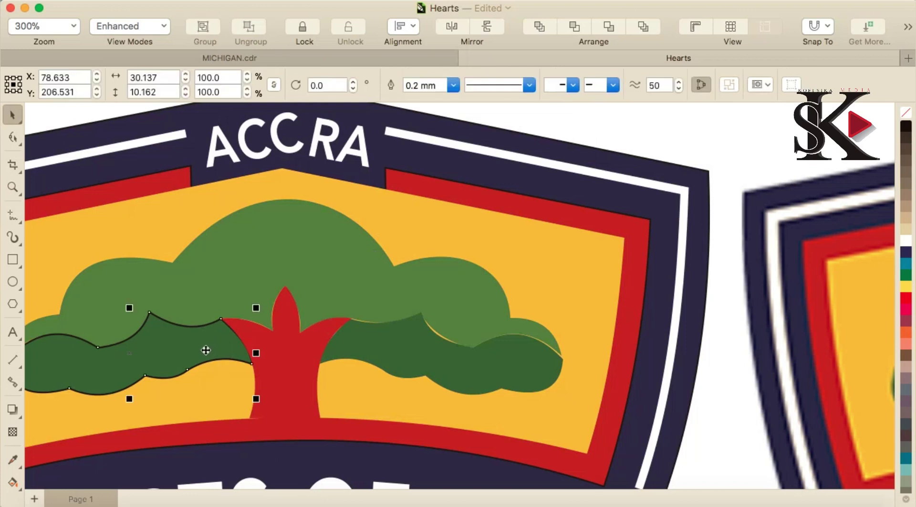
left_click(453, 85)
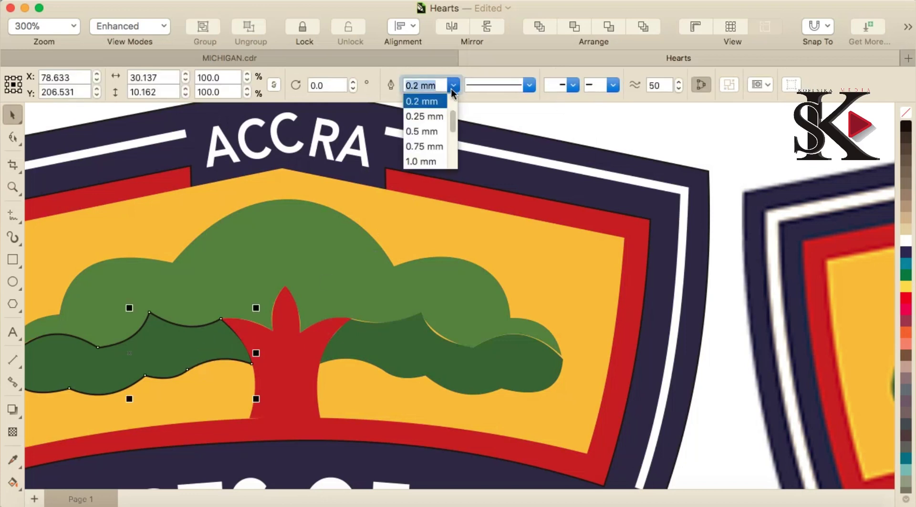
scroll(449, 119, "up", 3)
left_click(432, 97)
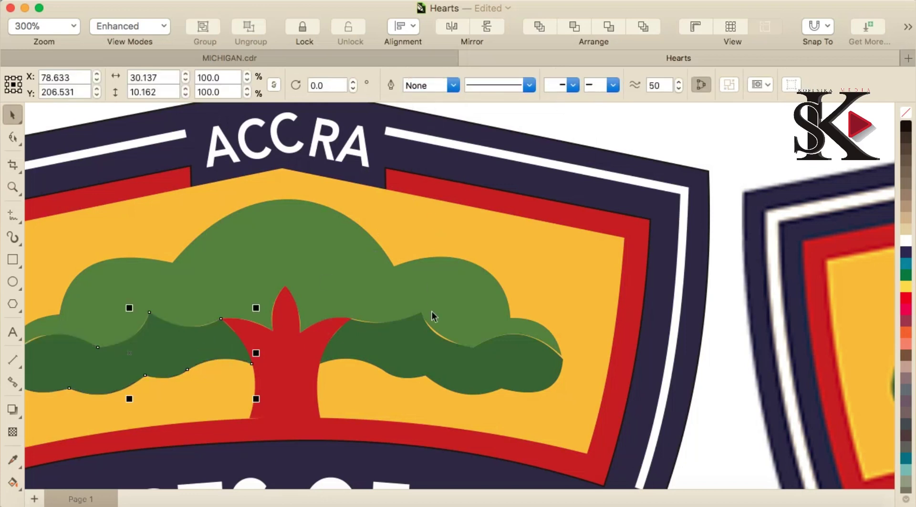
- Select the red inner triangles, ribbon folds and 1911 lettering in the lower traced shield together and set their outline to None
scroll(437, 309, "down", 5)
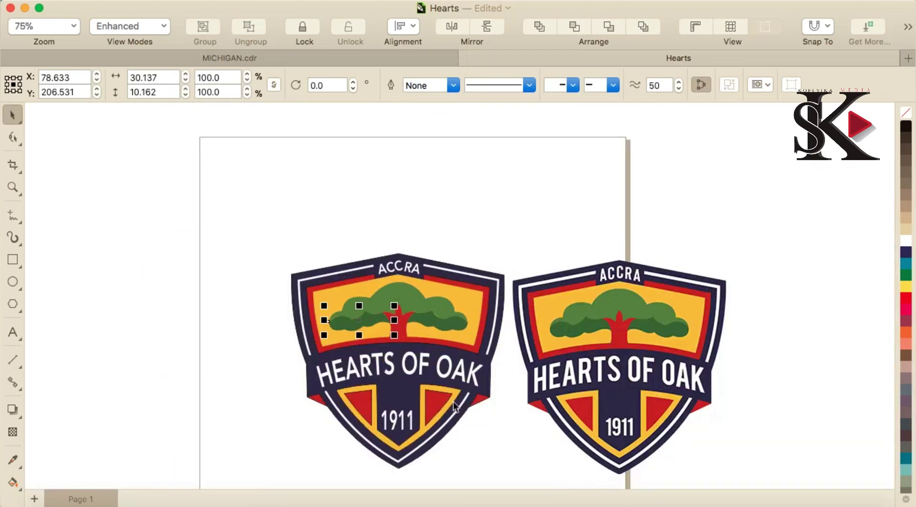
scroll(452, 437, "up", 3)
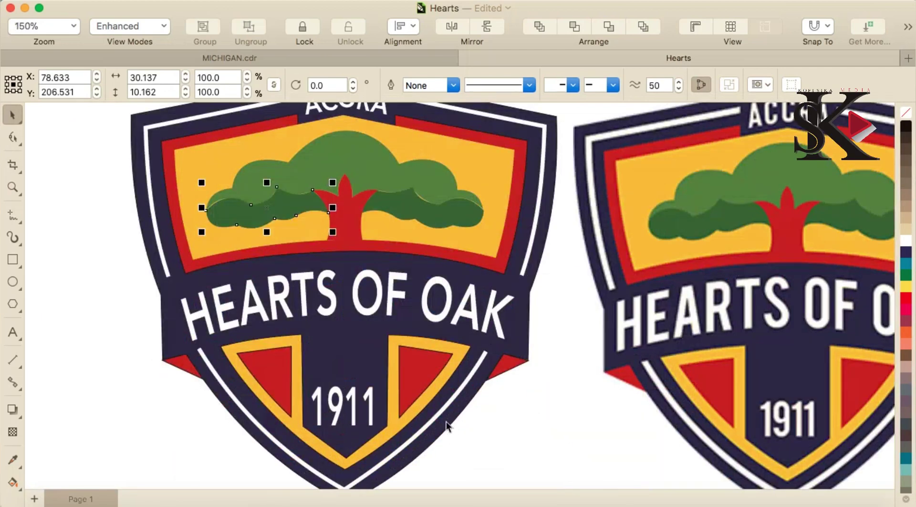
left_click_drag(65, 306, 530, 429)
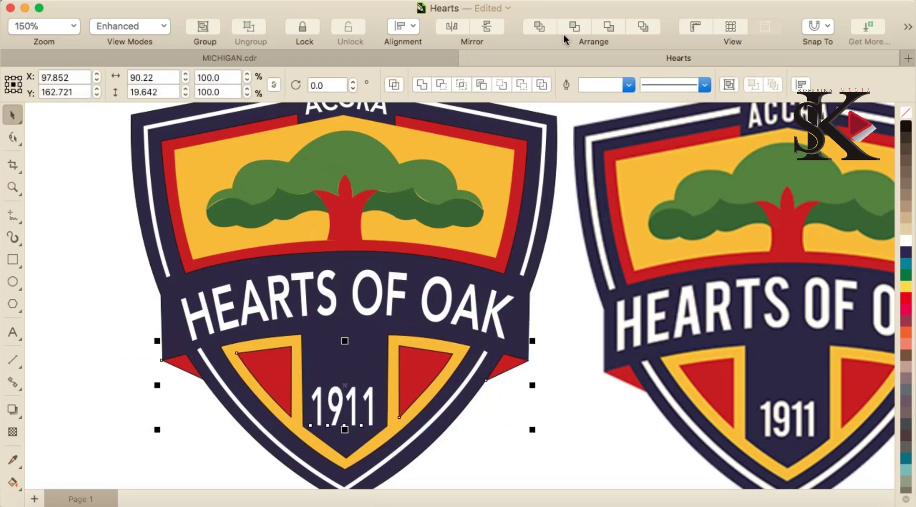
left_click(633, 85)
left_click(627, 86)
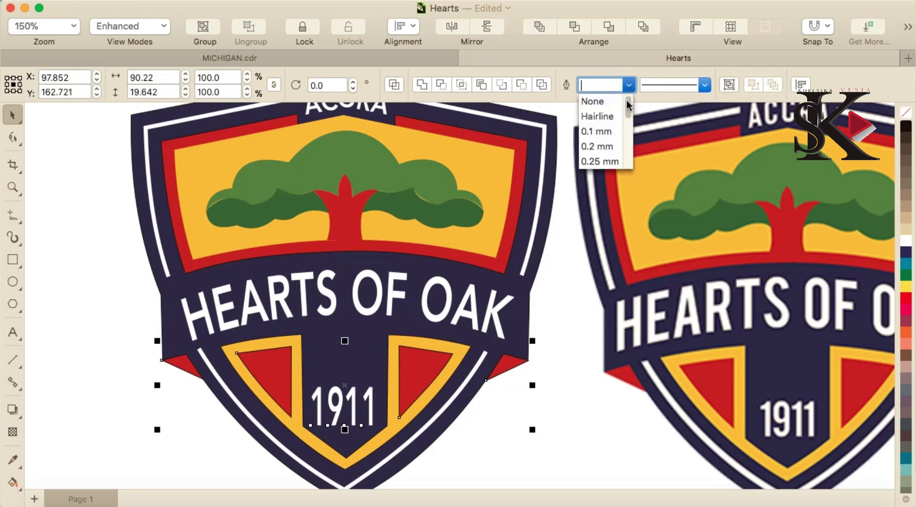
left_click(598, 102)
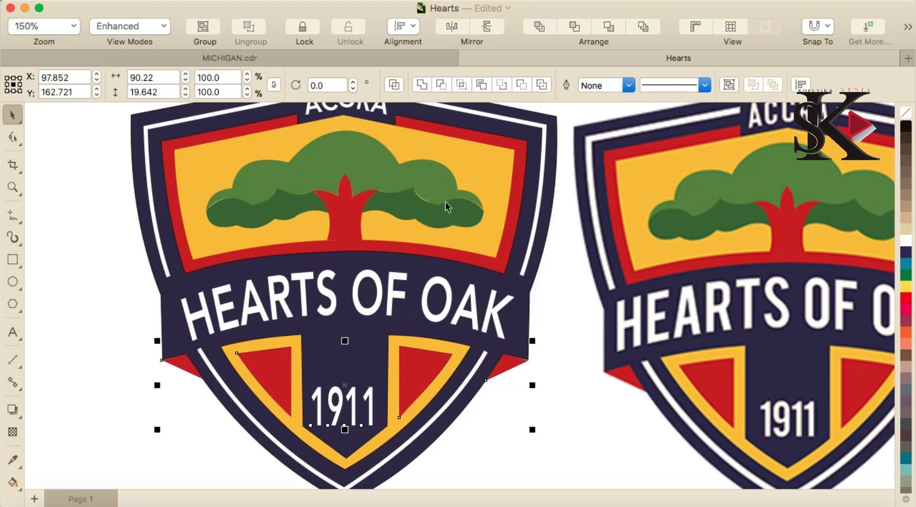
scroll(445, 202, "down", 2)
scroll(617, 214, "up", 2)
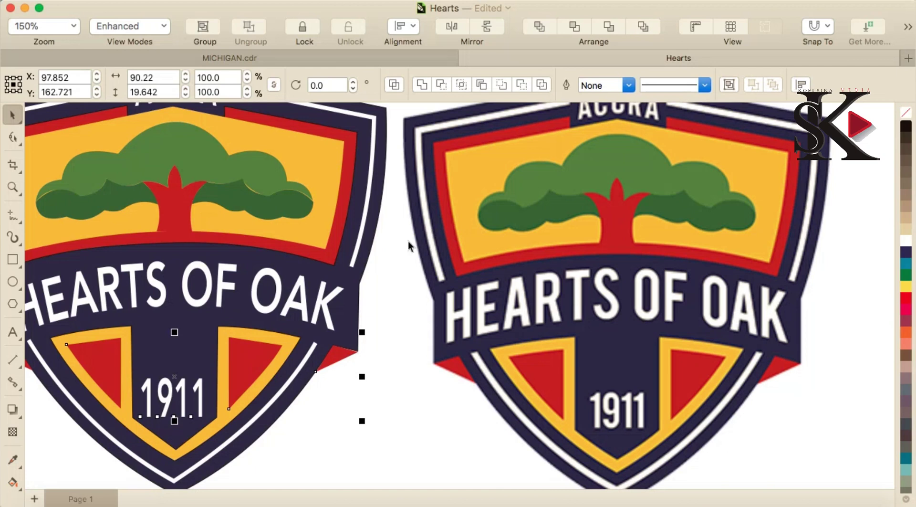
scroll(408, 242, "down", 2)
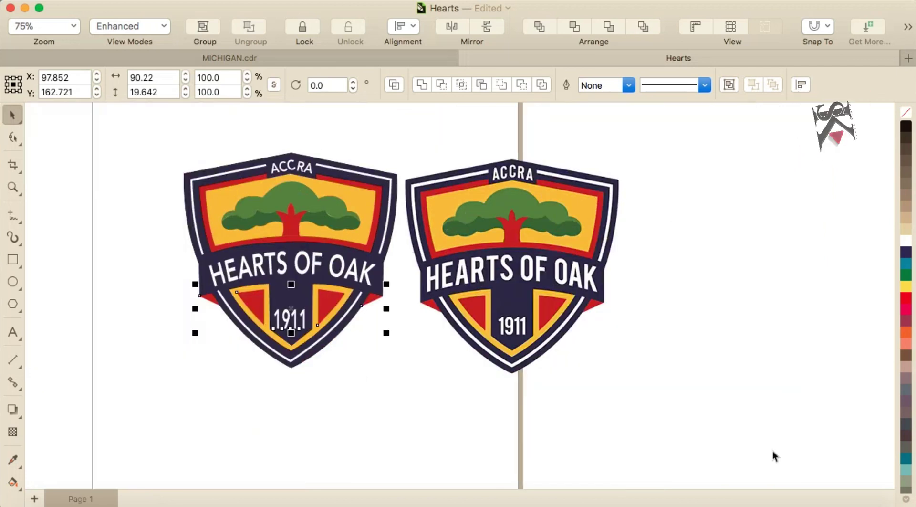